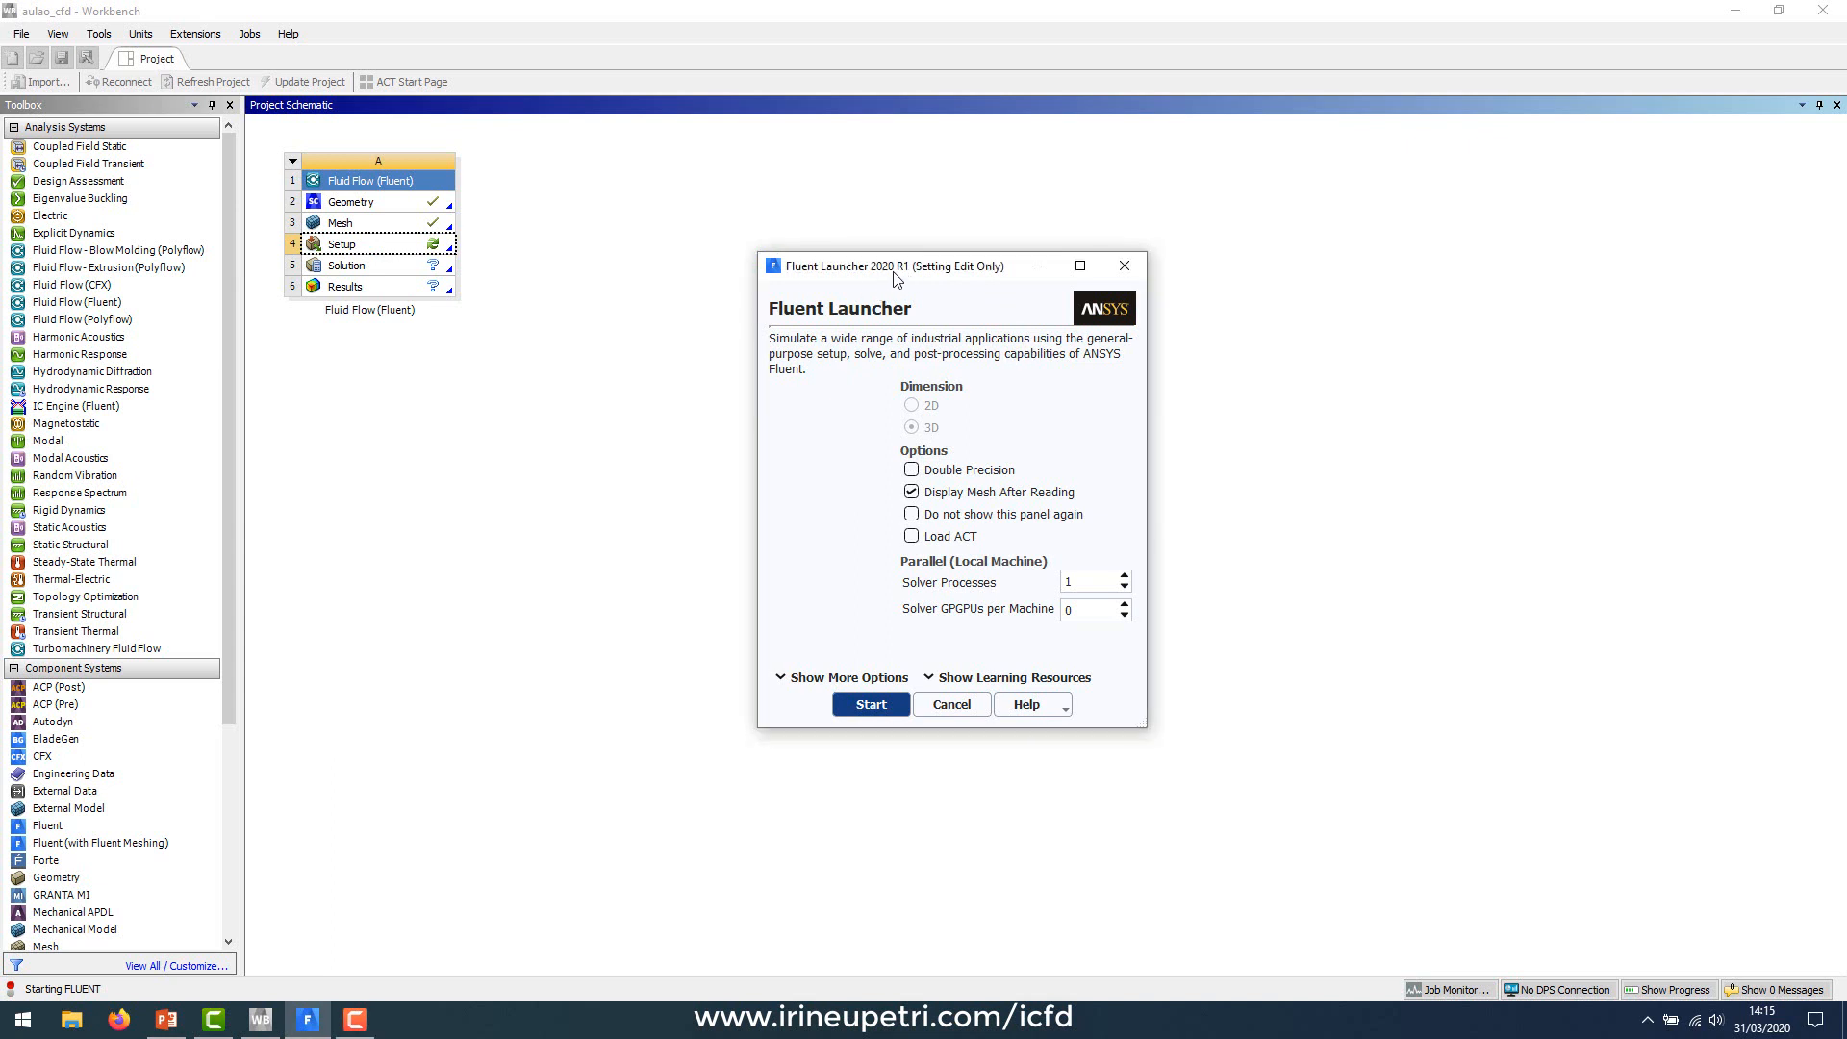
Step: Expand the Fluent launcher's additional options and review the general and parallel settings
drag(911, 274, 835, 204)
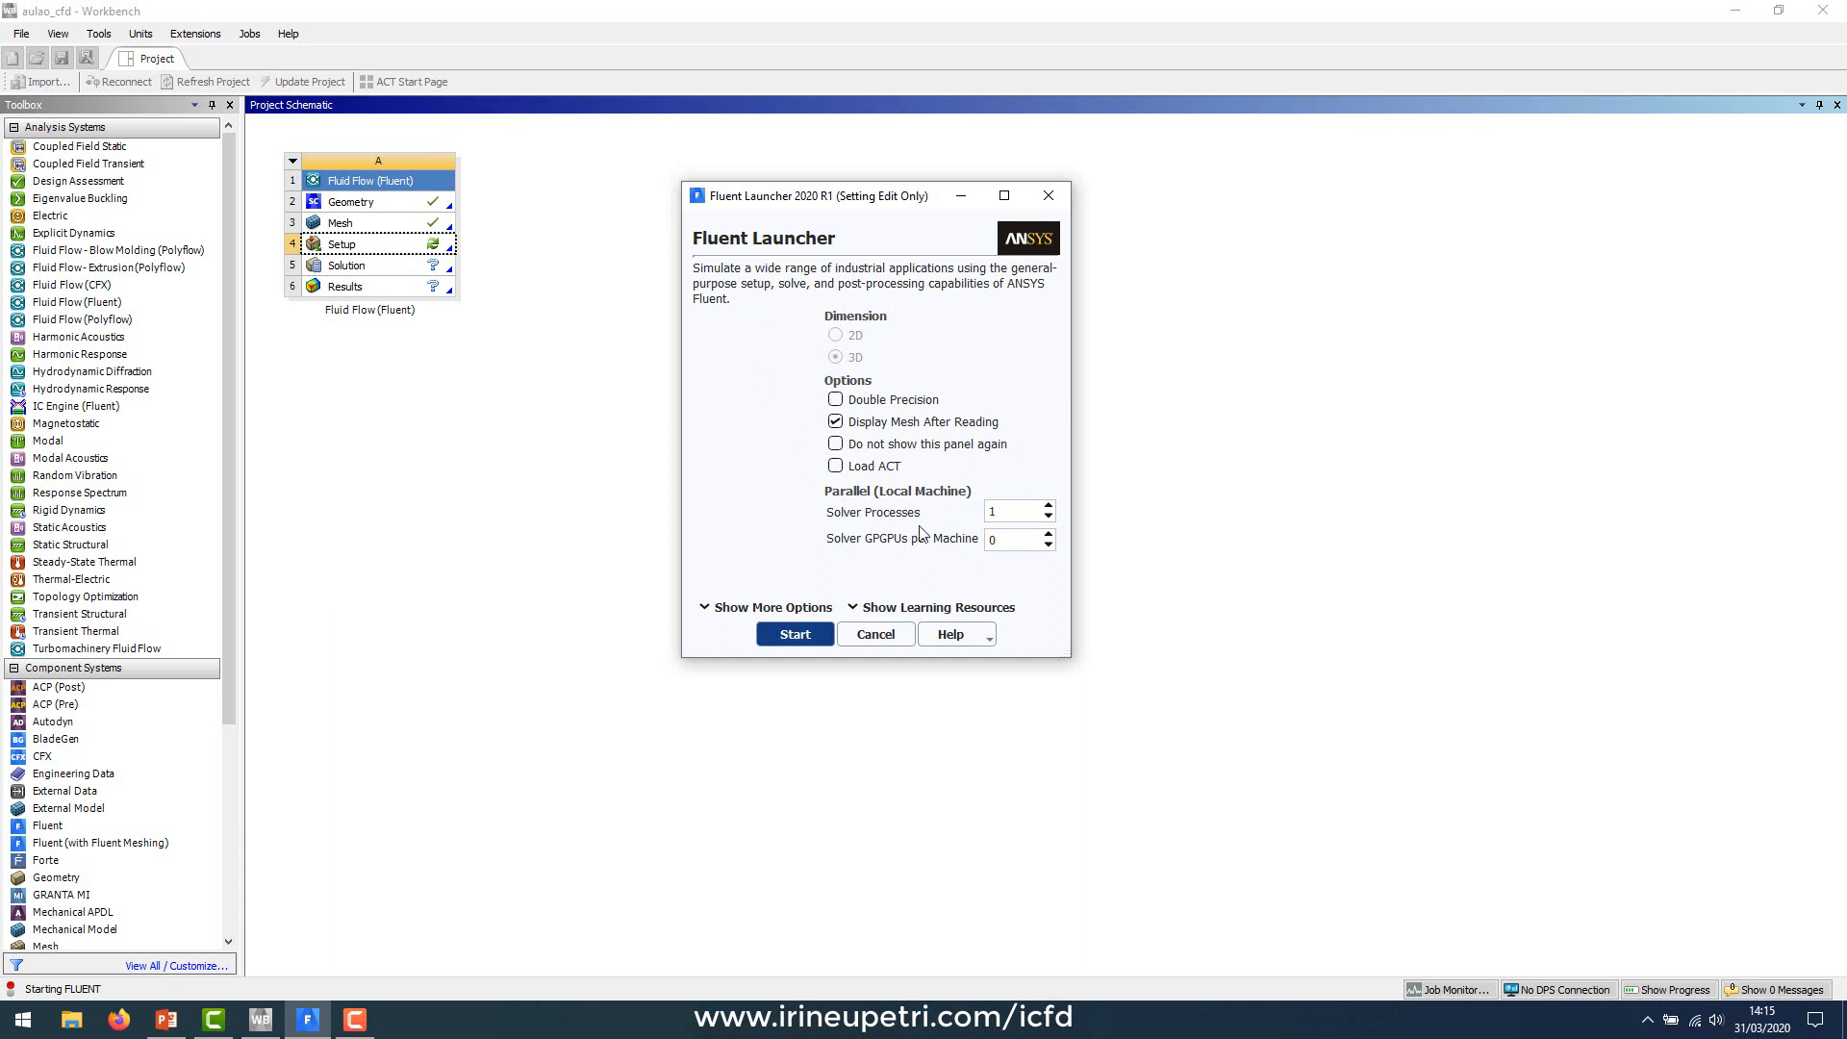
click(769, 608)
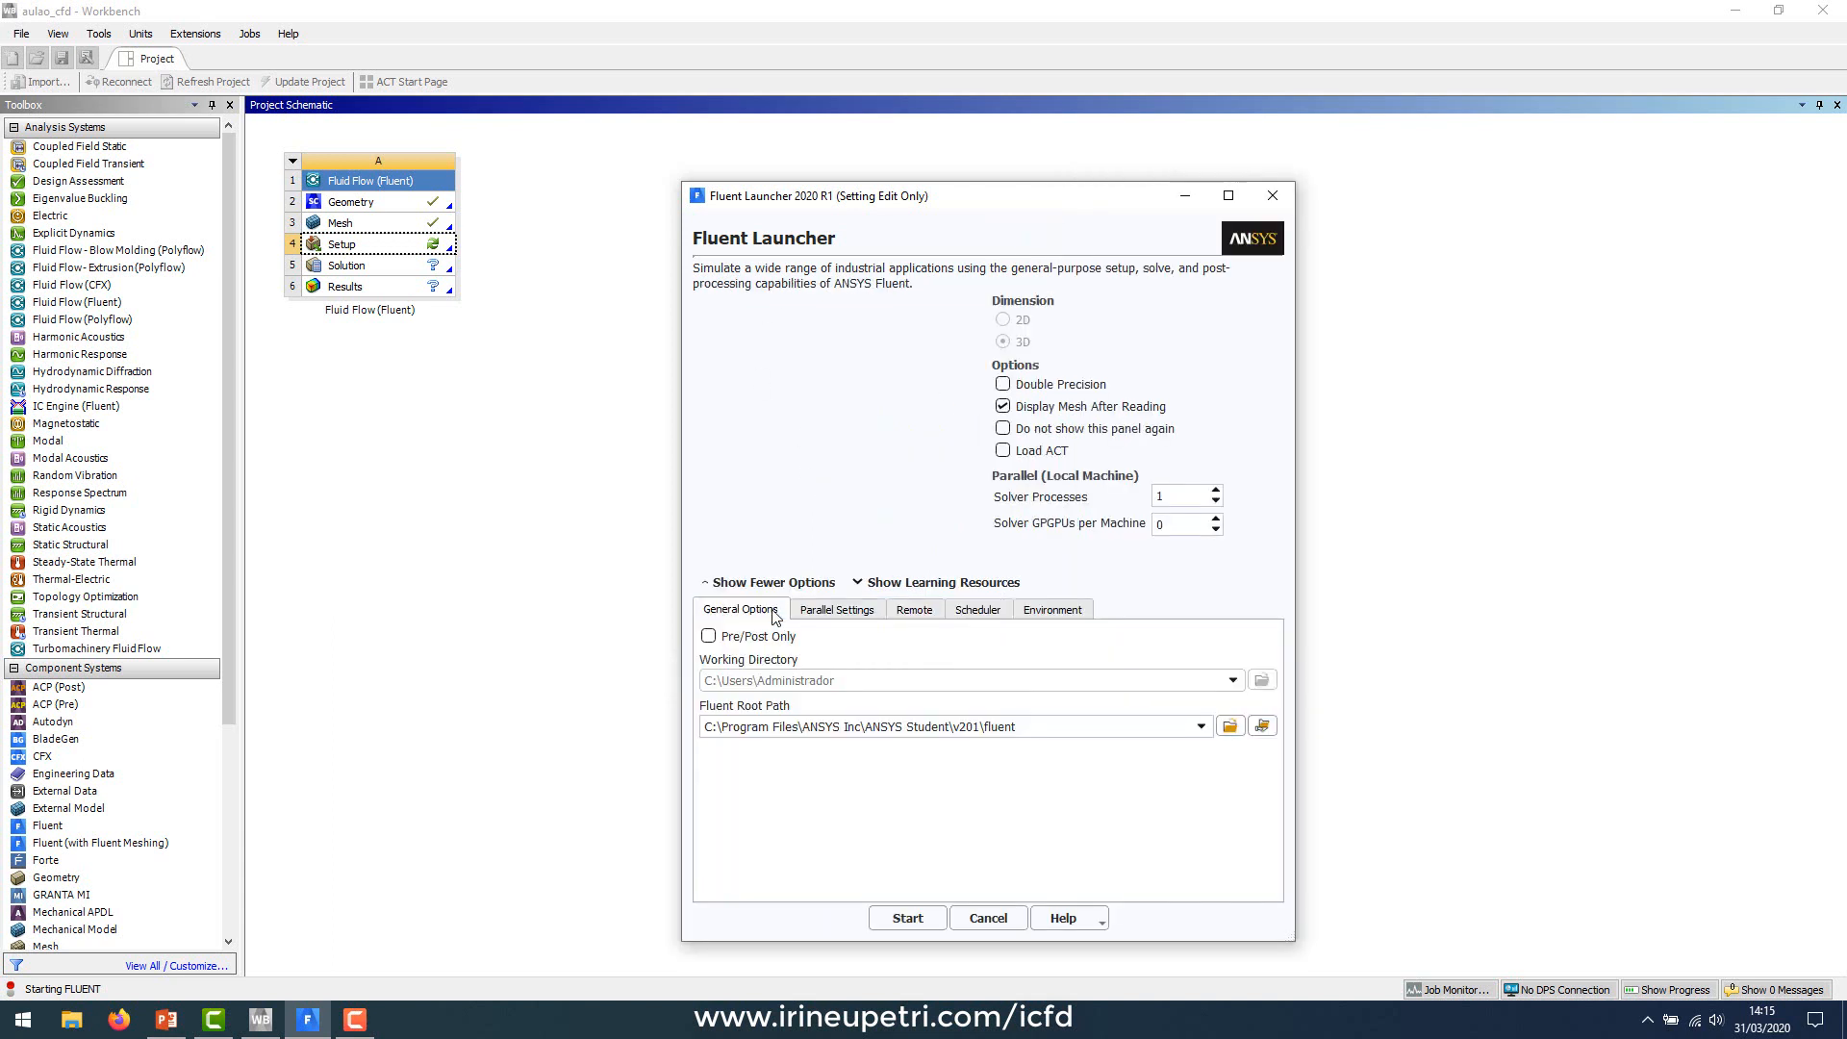
click(854, 611)
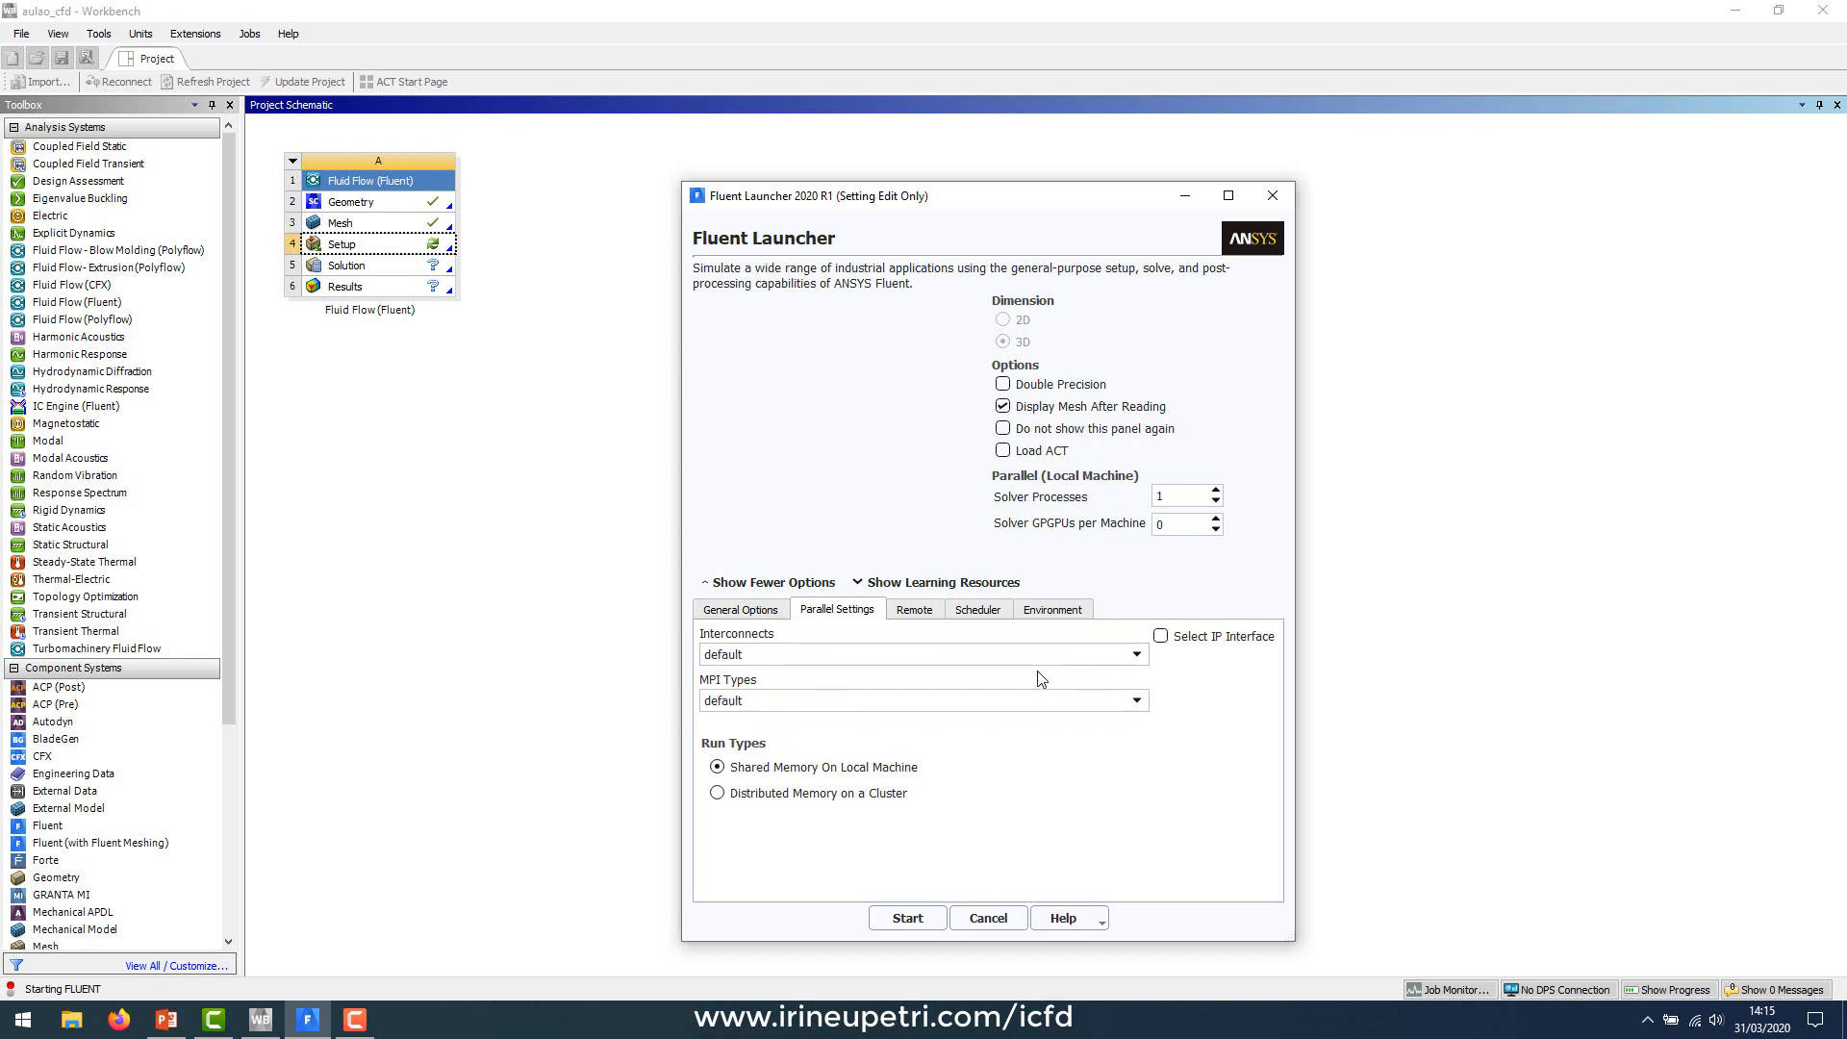
click(774, 611)
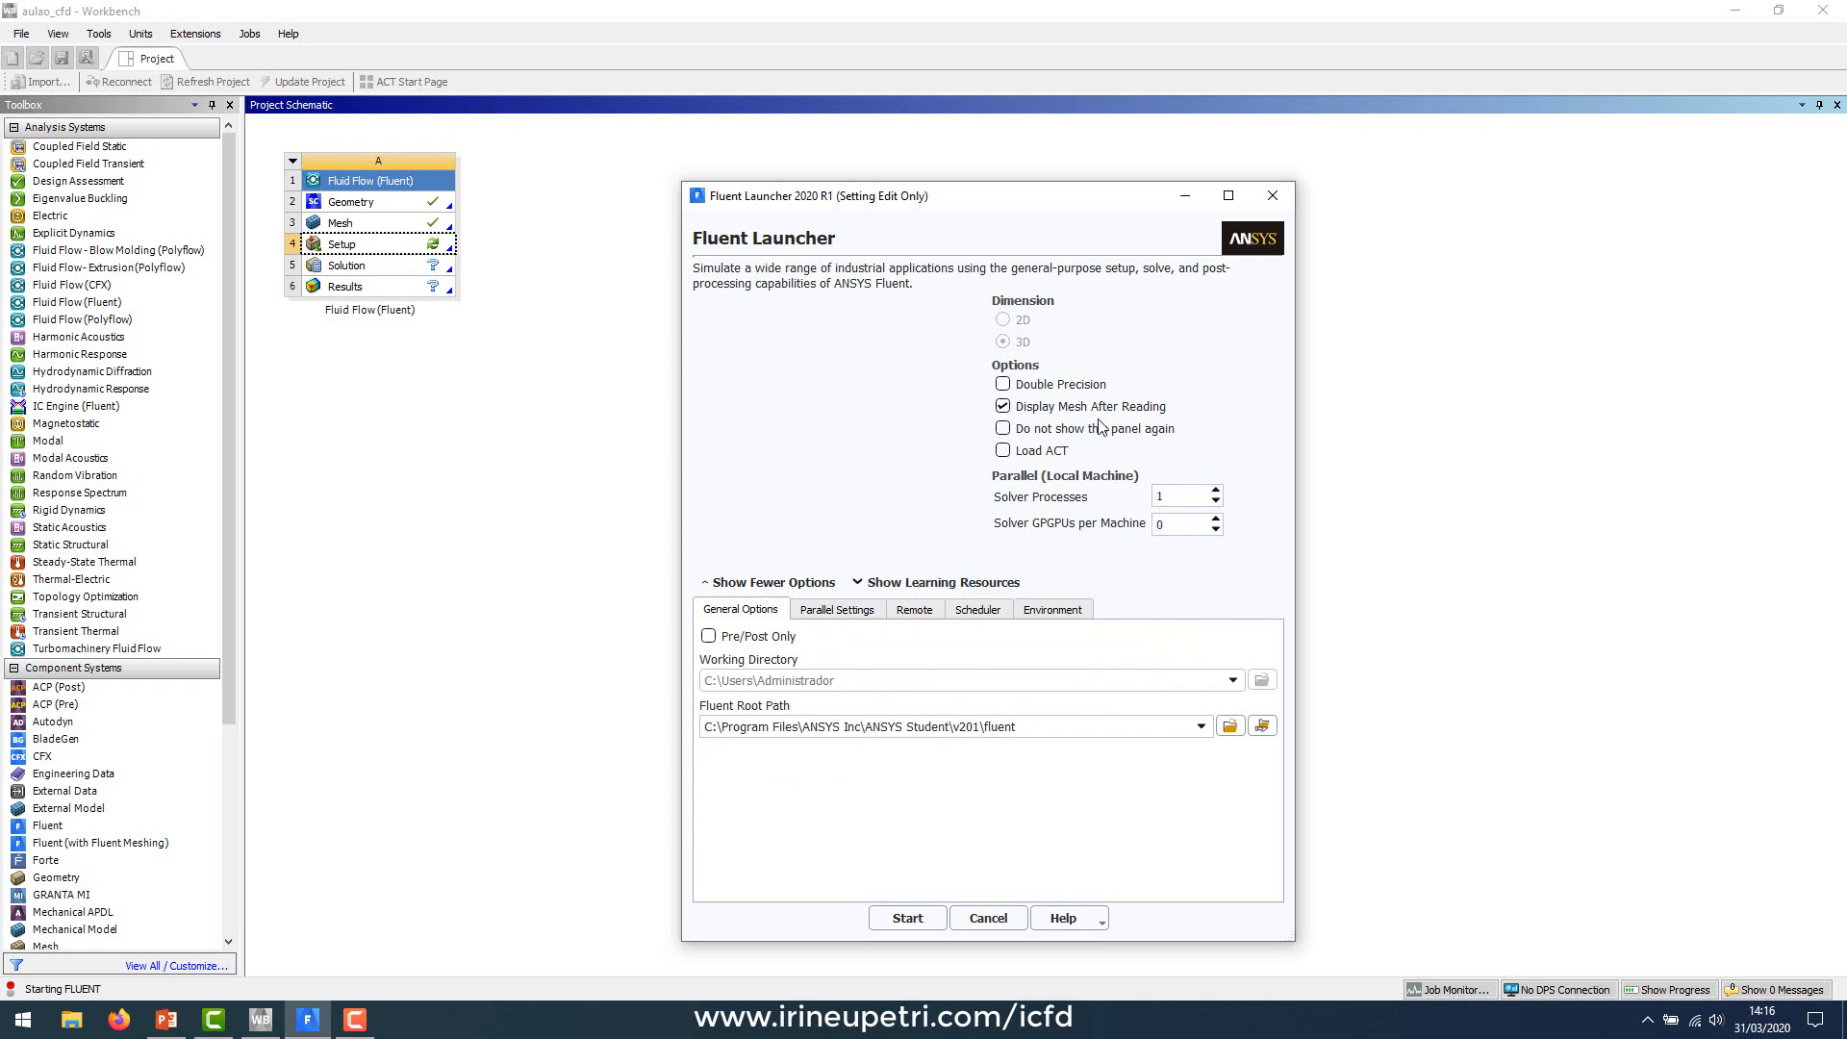
Step: Start Fluent in double precision with an increased number of solver processes
click(1002, 385)
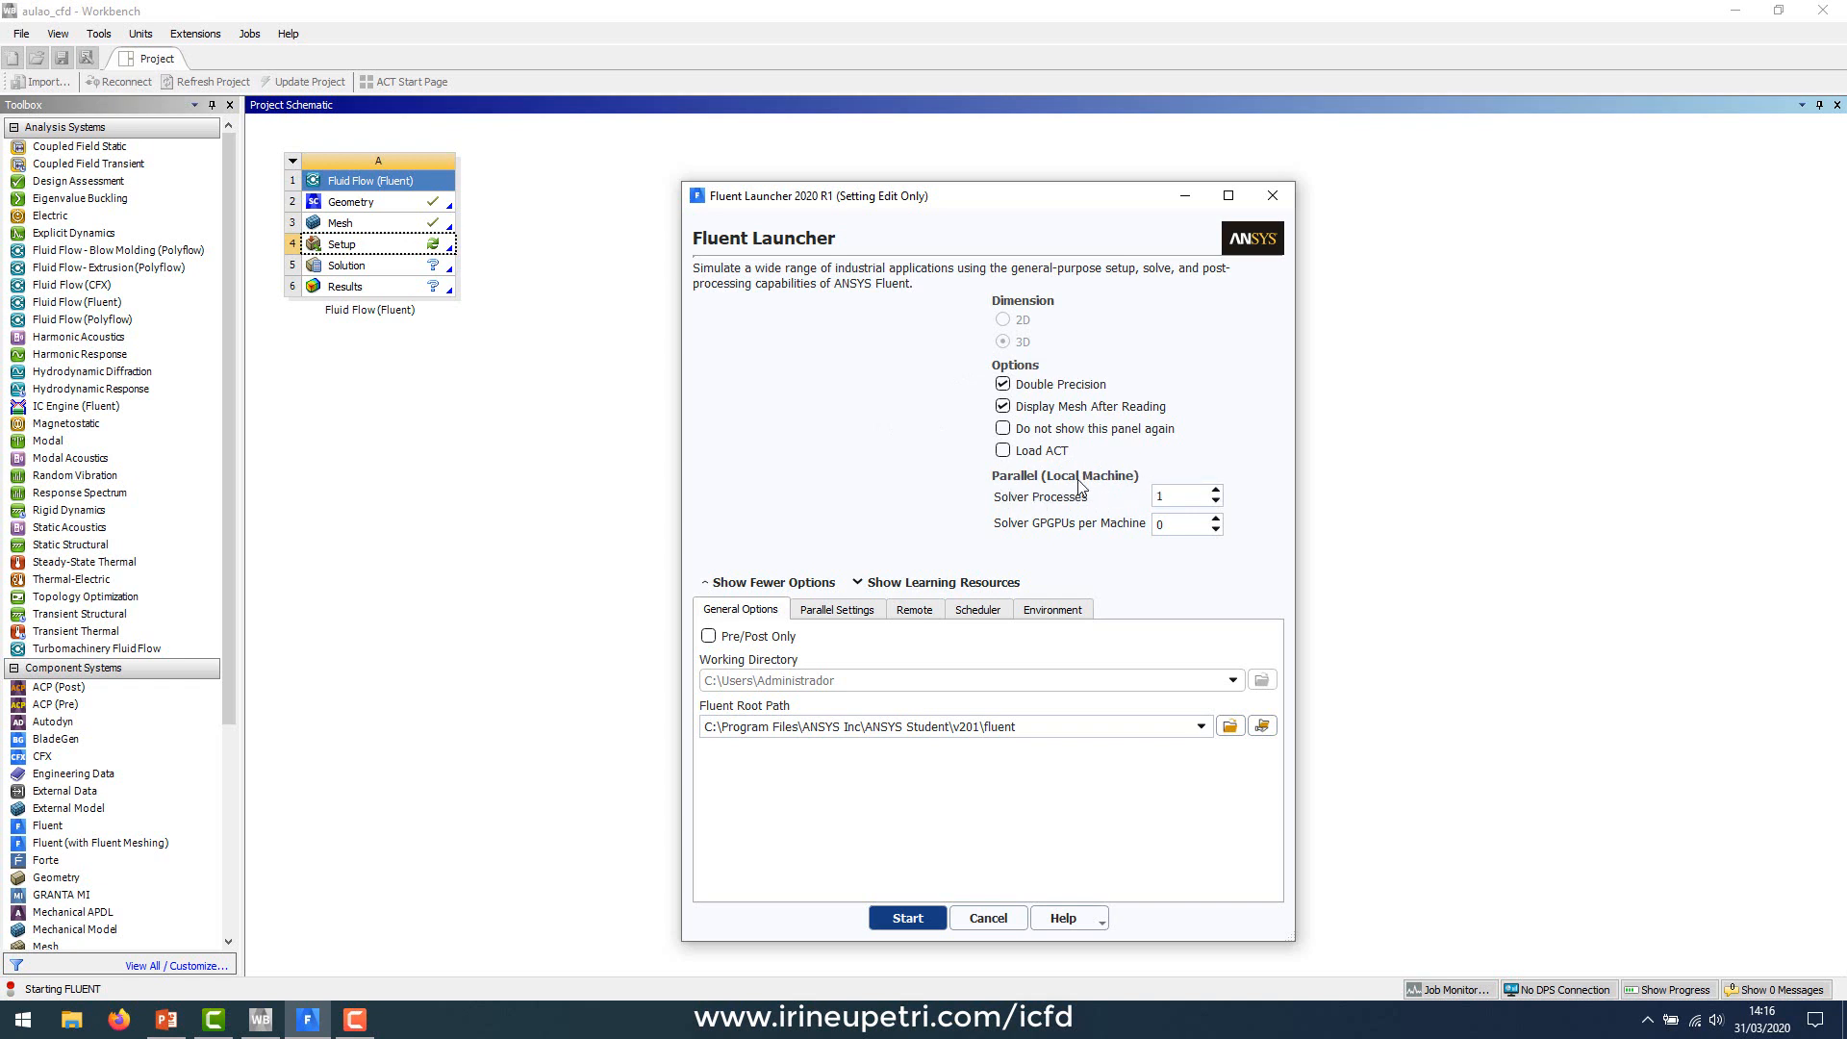
click(1216, 490)
click(1216, 489)
click(1216, 489)
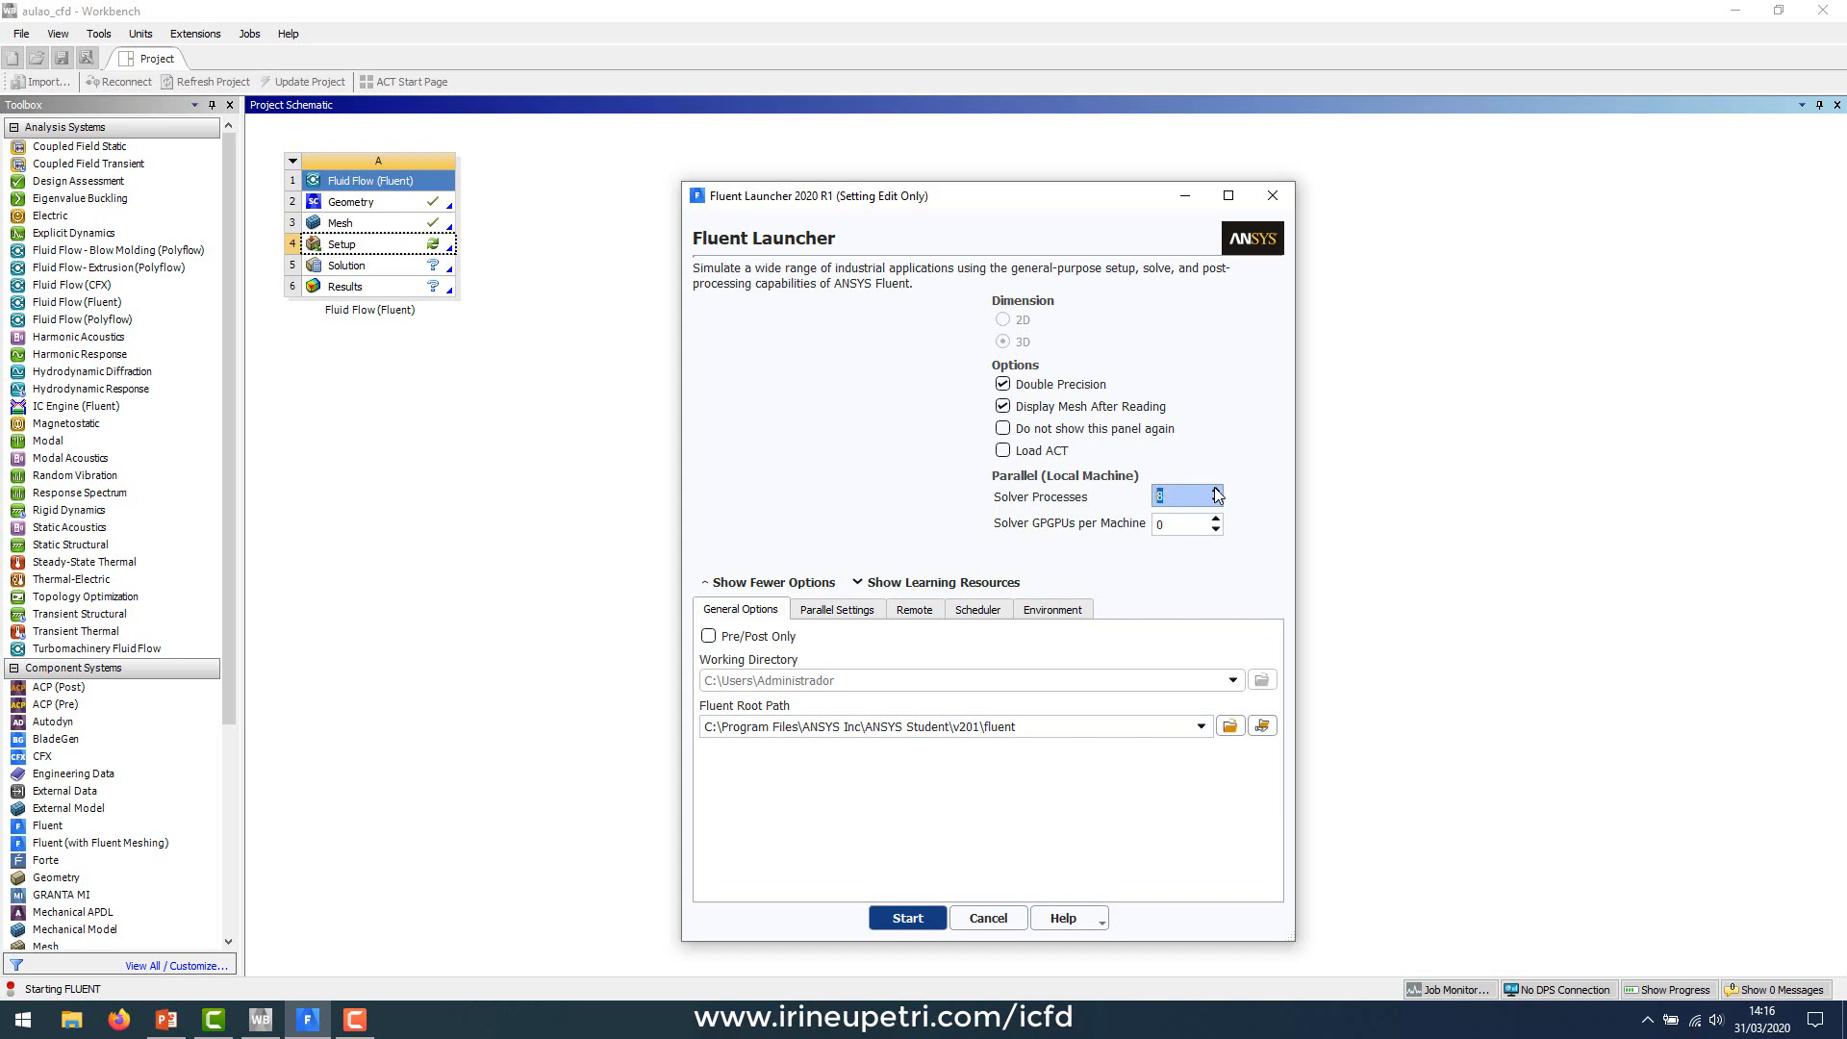
click(1216, 490)
click(909, 919)
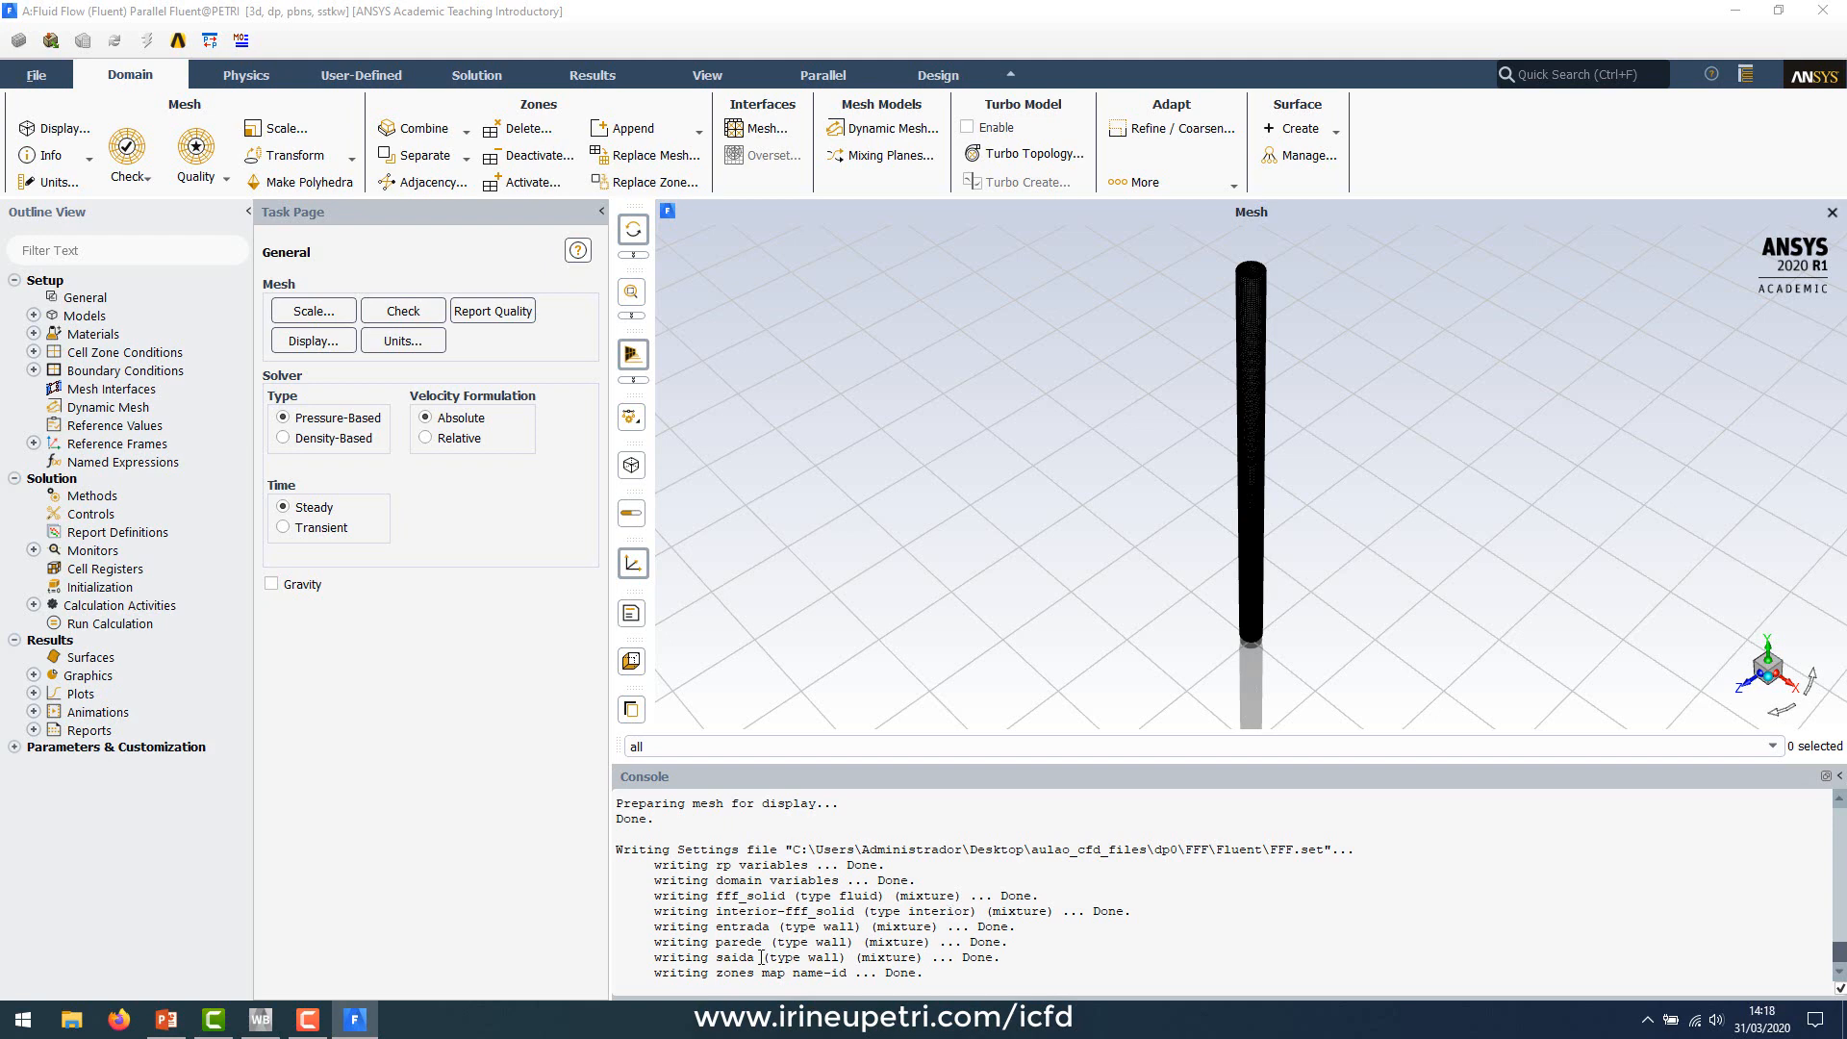
Step: Inspect the pipe mesh from several angles, including the cell layout on the circular end face
drag(1144, 314, 997, 403)
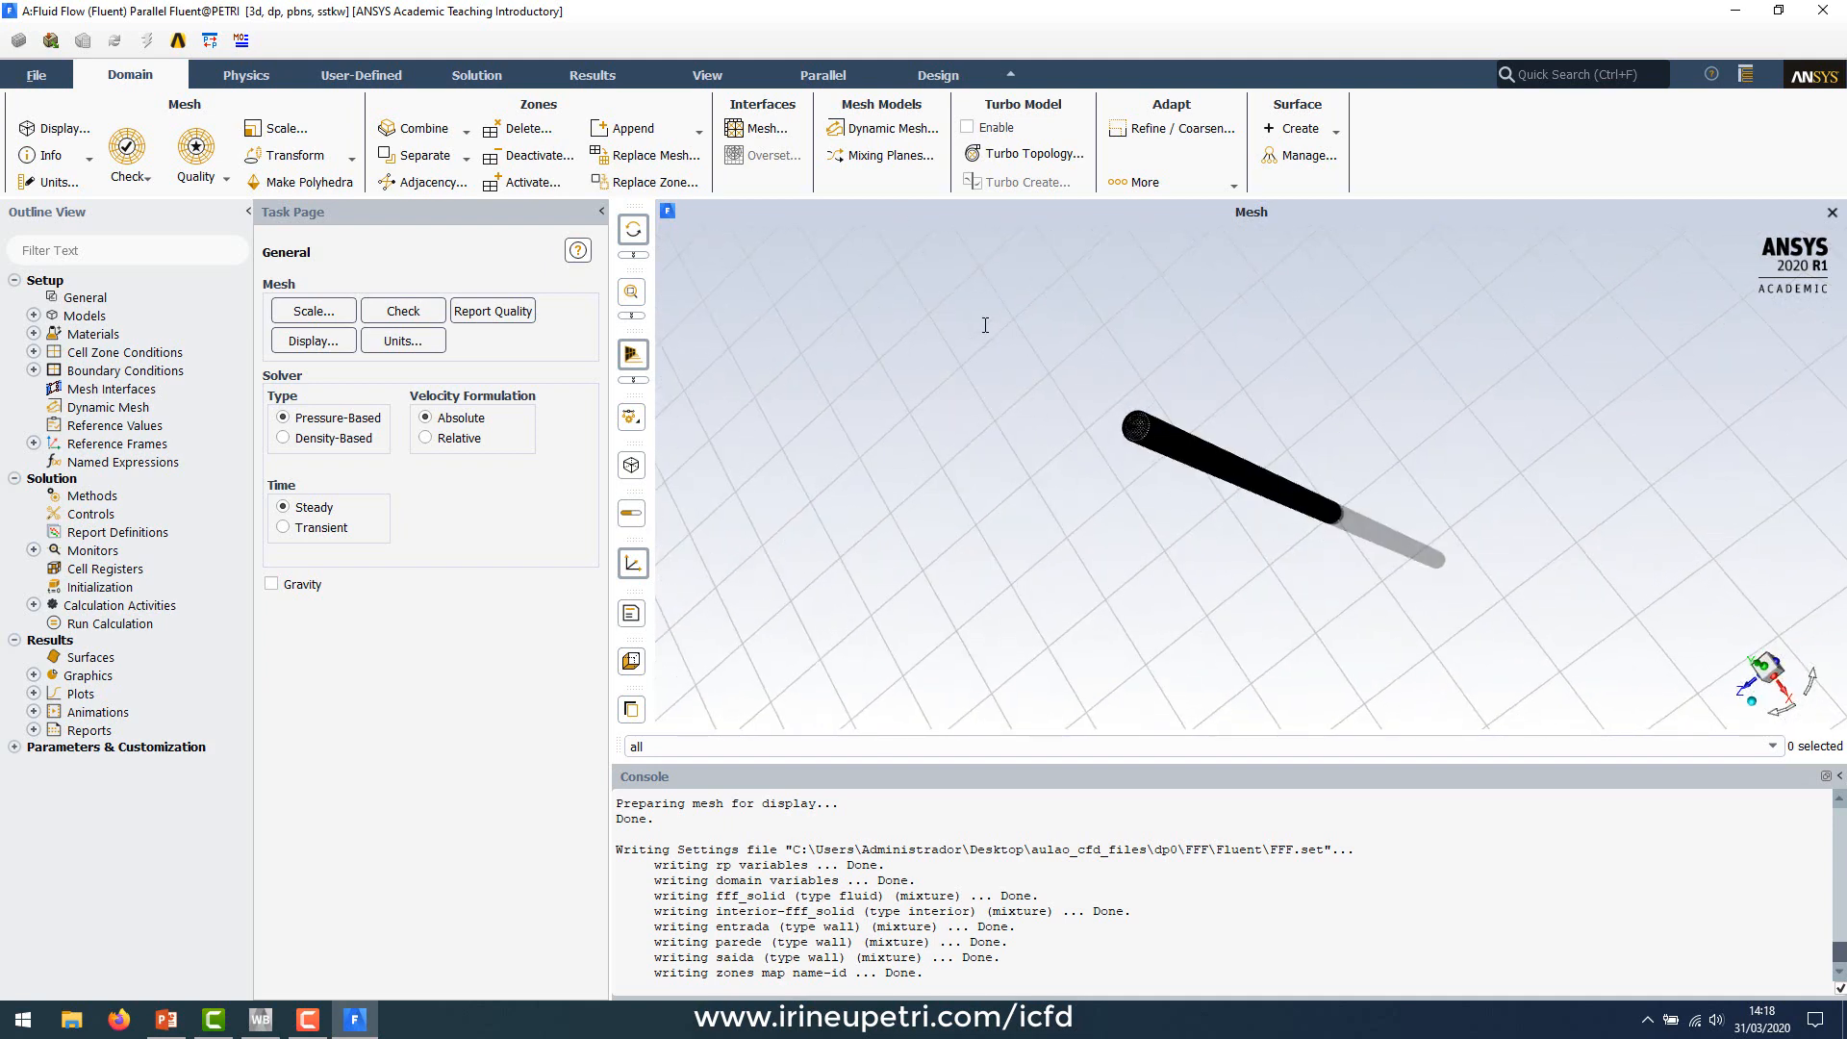
drag(1027, 399, 1140, 429)
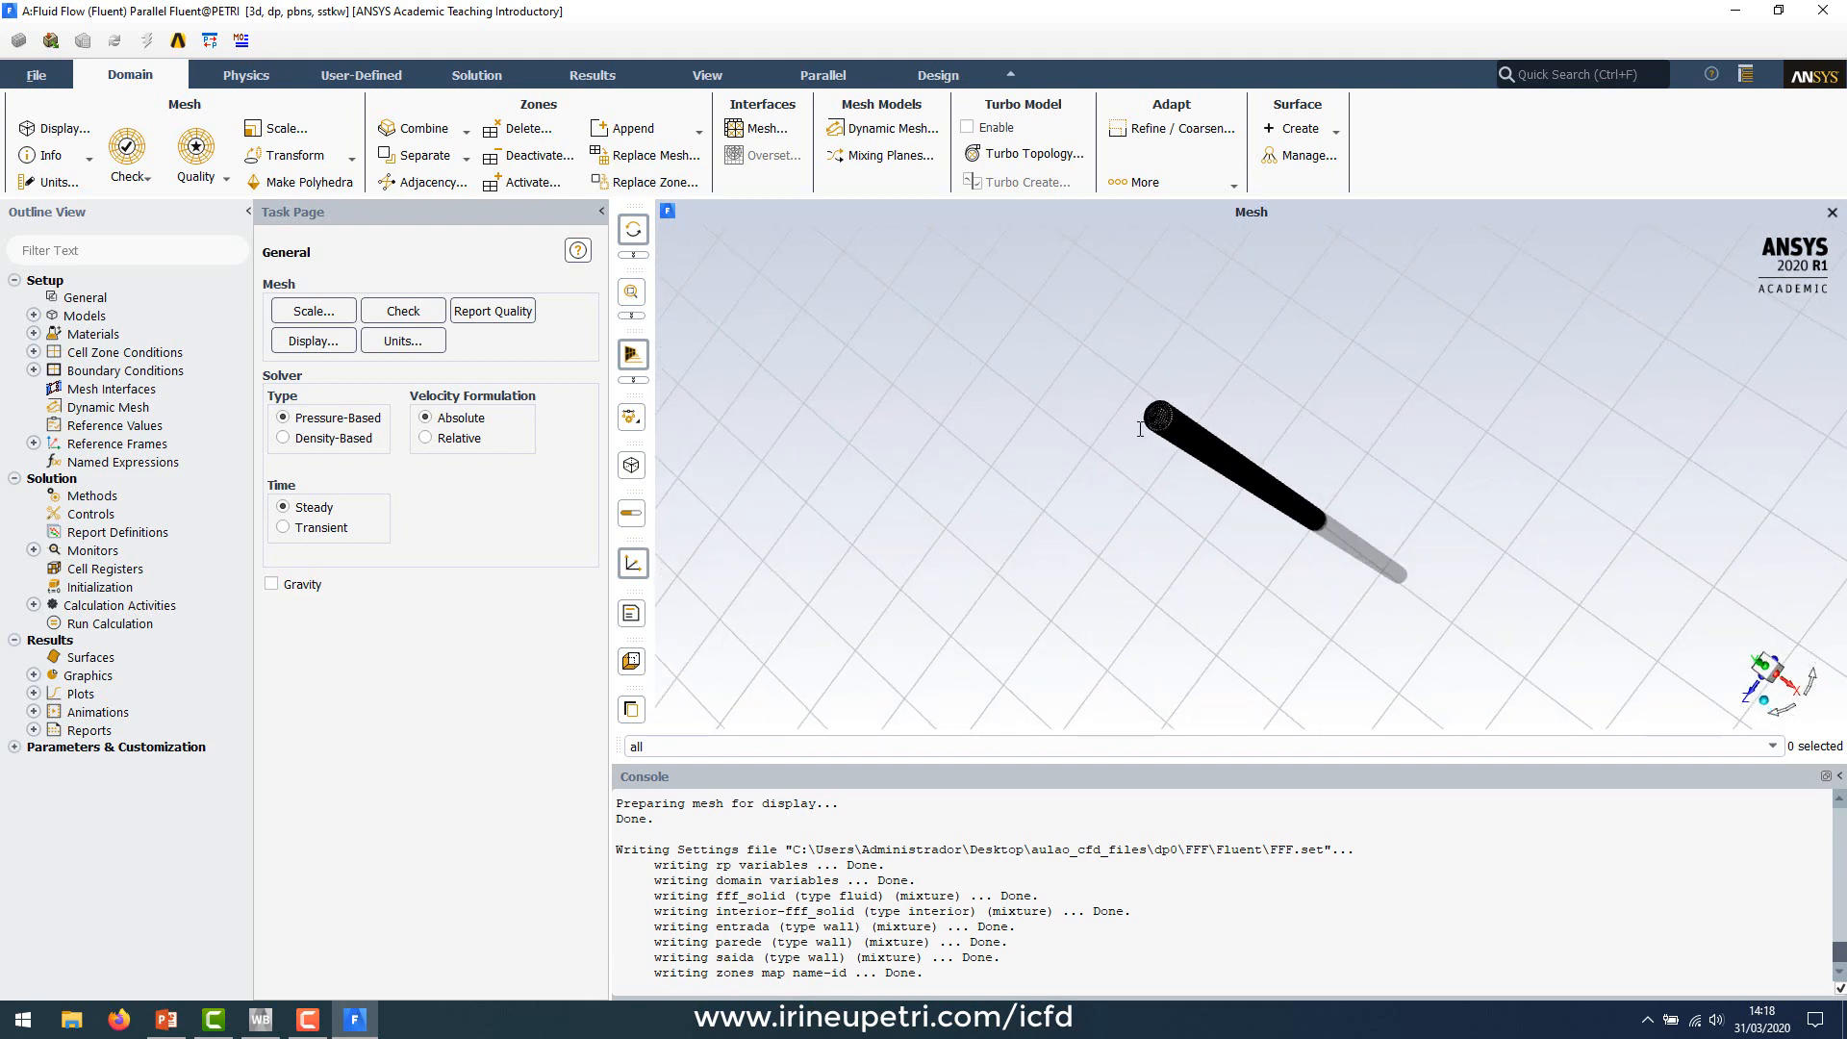
scroll(1145, 433, up, 6)
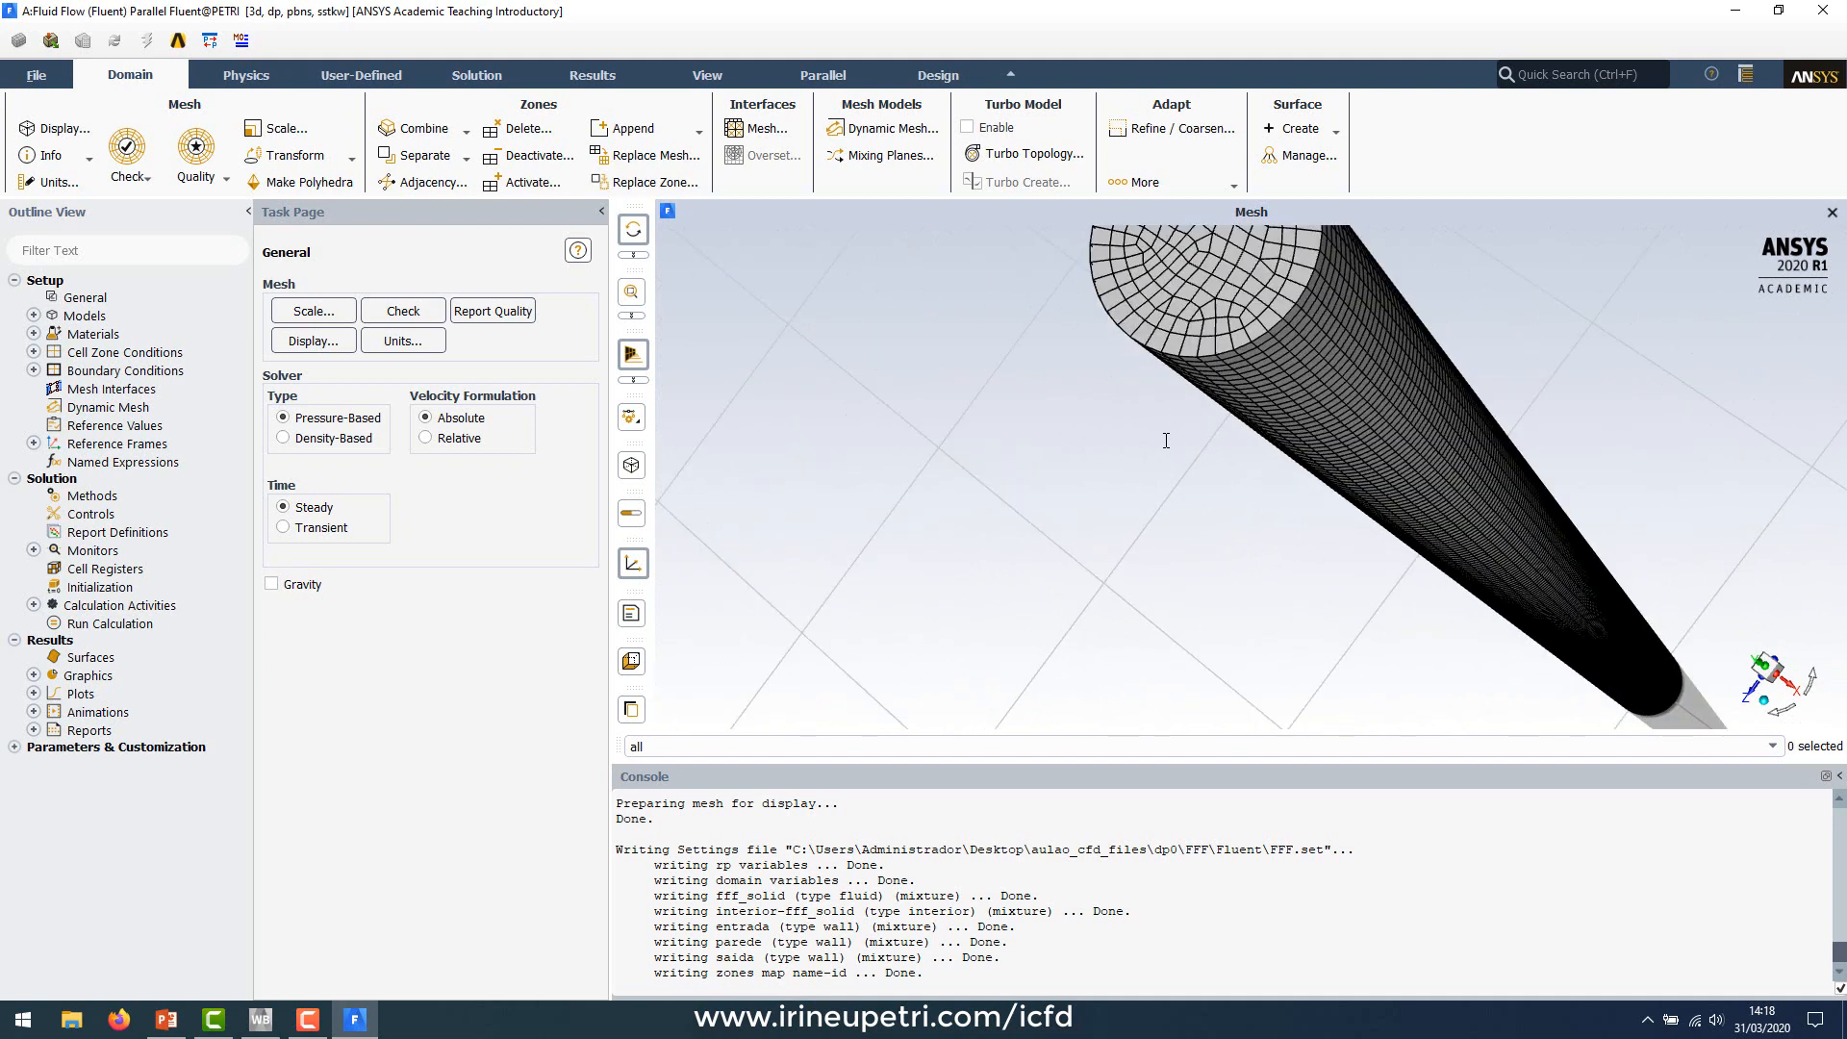
scroll(1166, 441, down, 4)
middle_drag(1091, 311, 1192, 426)
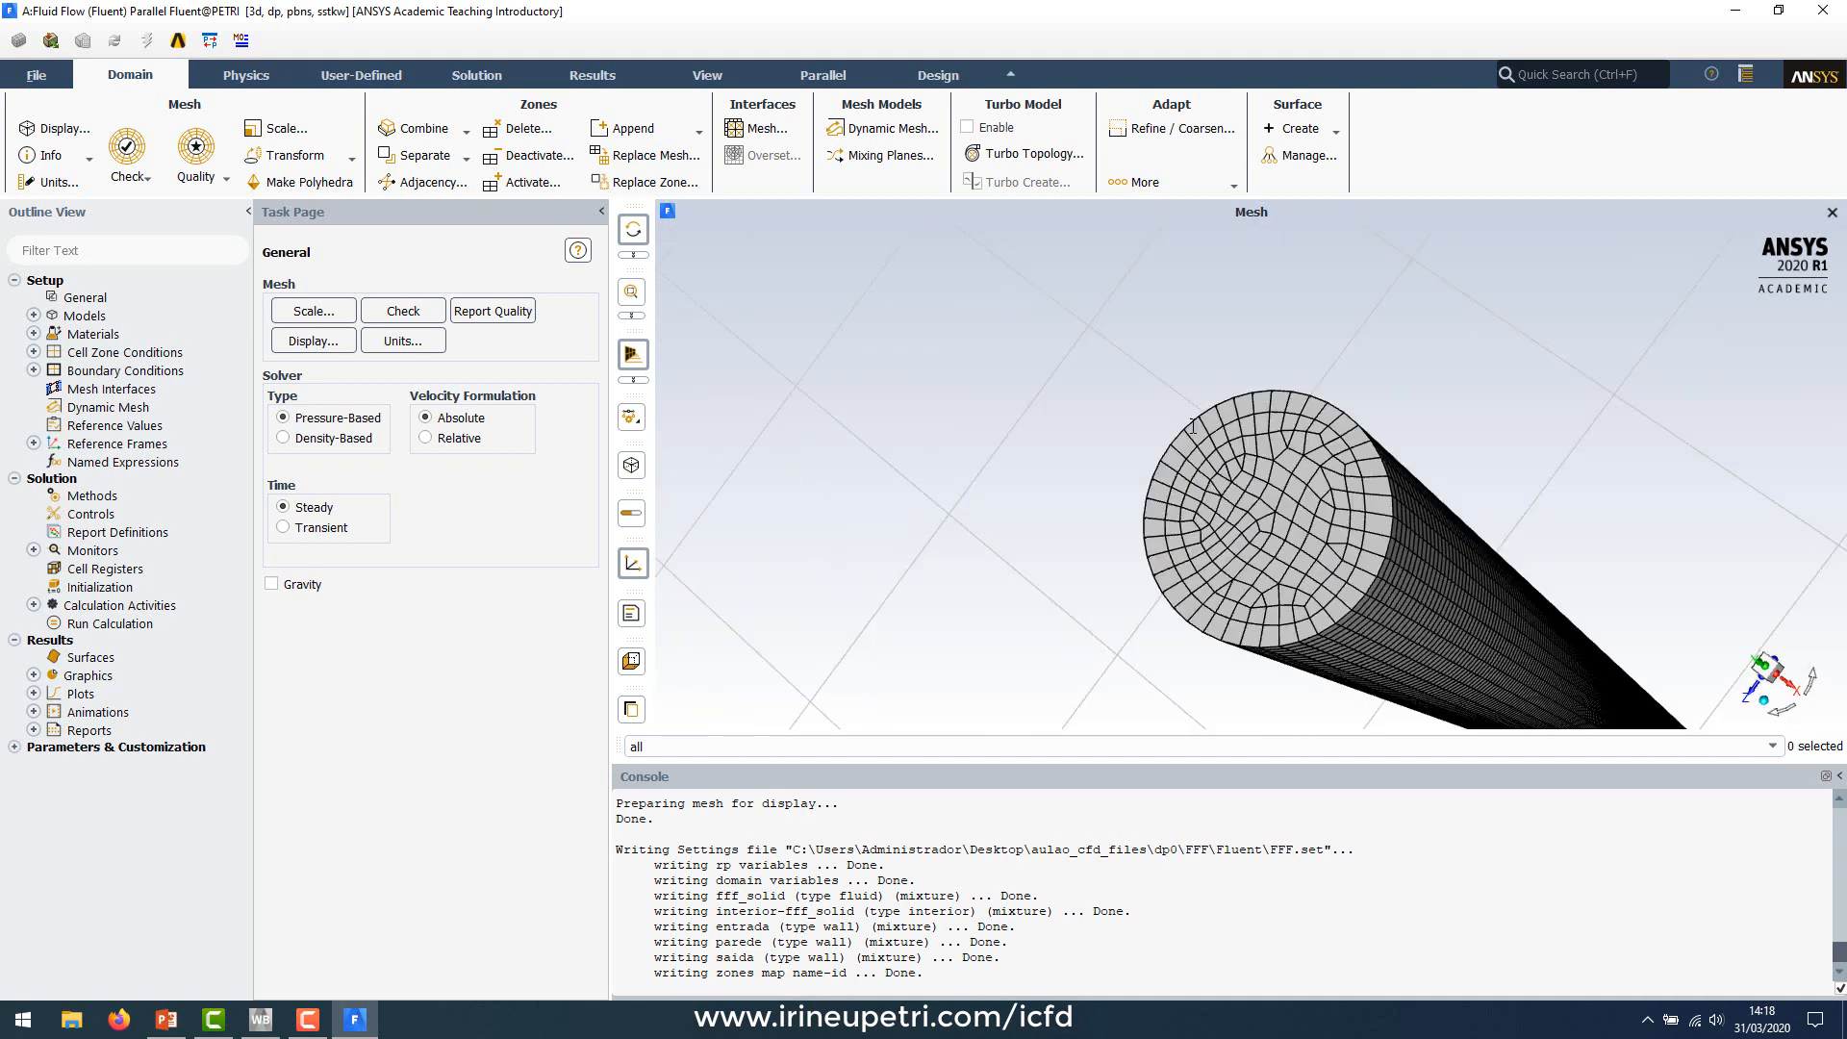
middle_drag(1316, 556, 1010, 286)
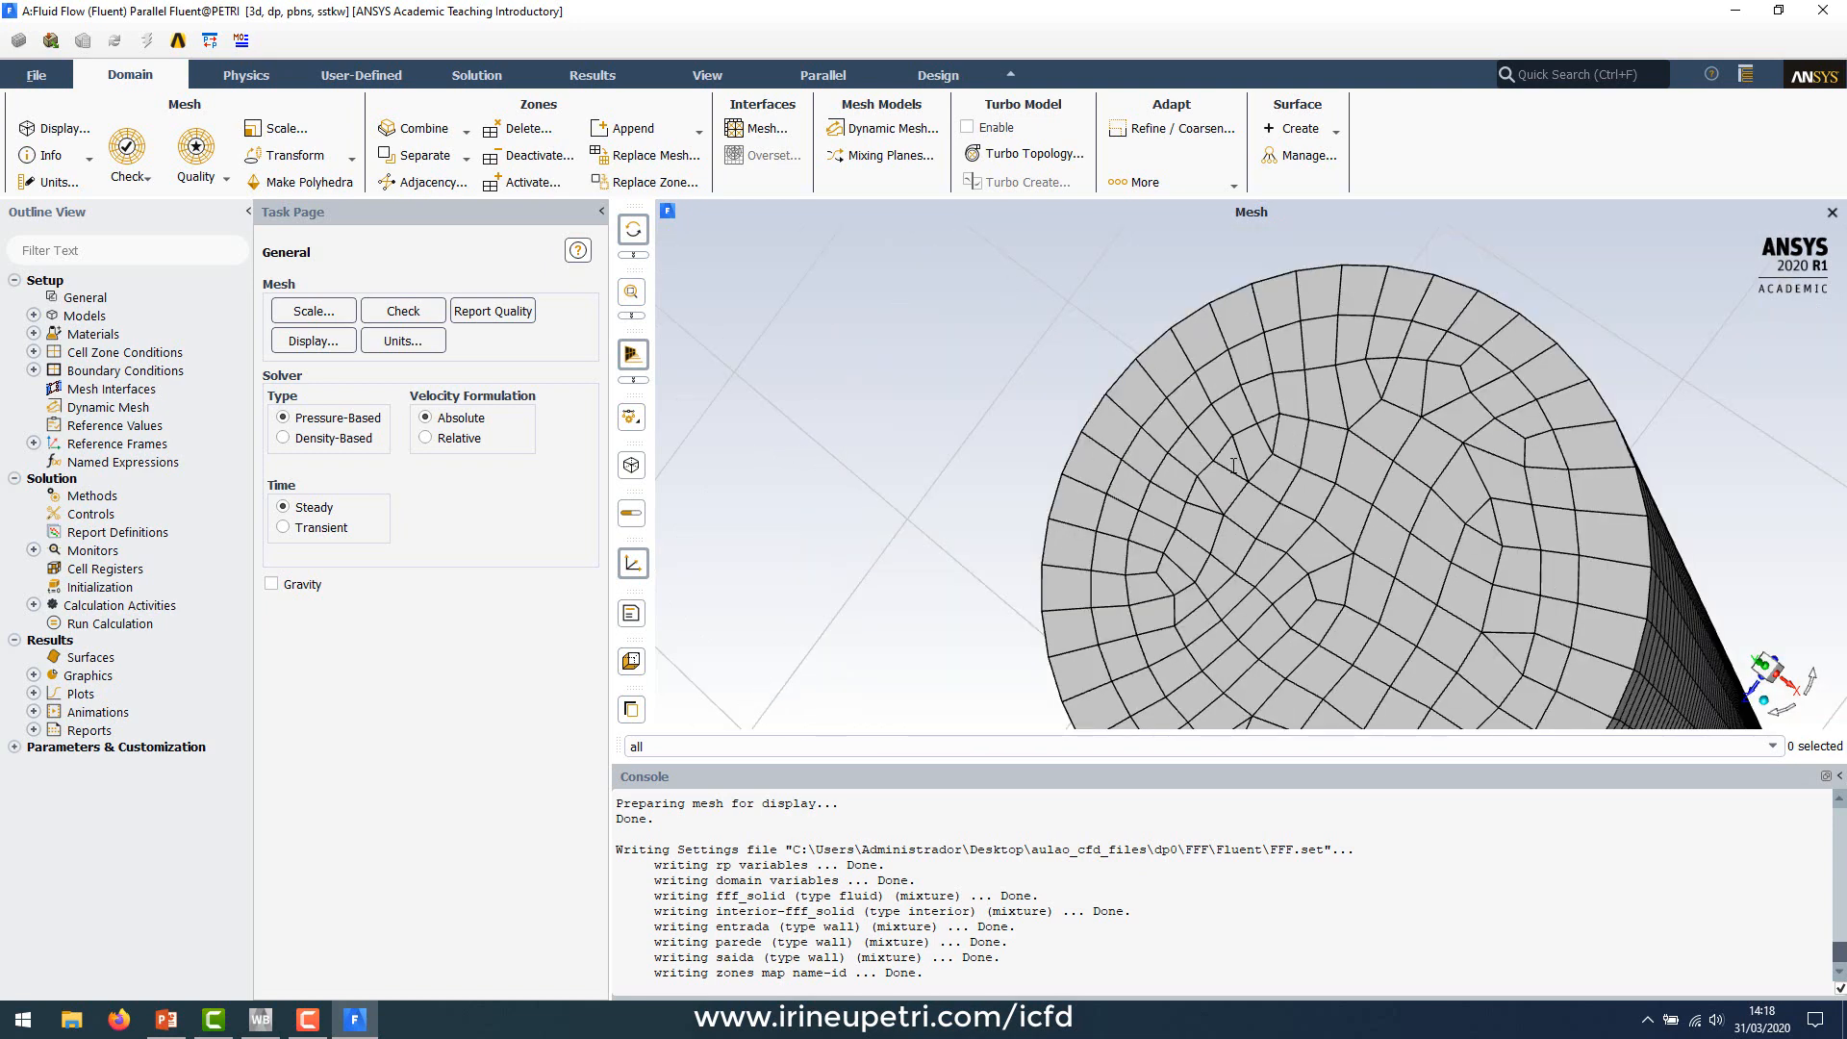
middle_drag(1263, 498, 1116, 389)
scroll(1375, 562, up, 3)
scroll(1375, 563, down, 9)
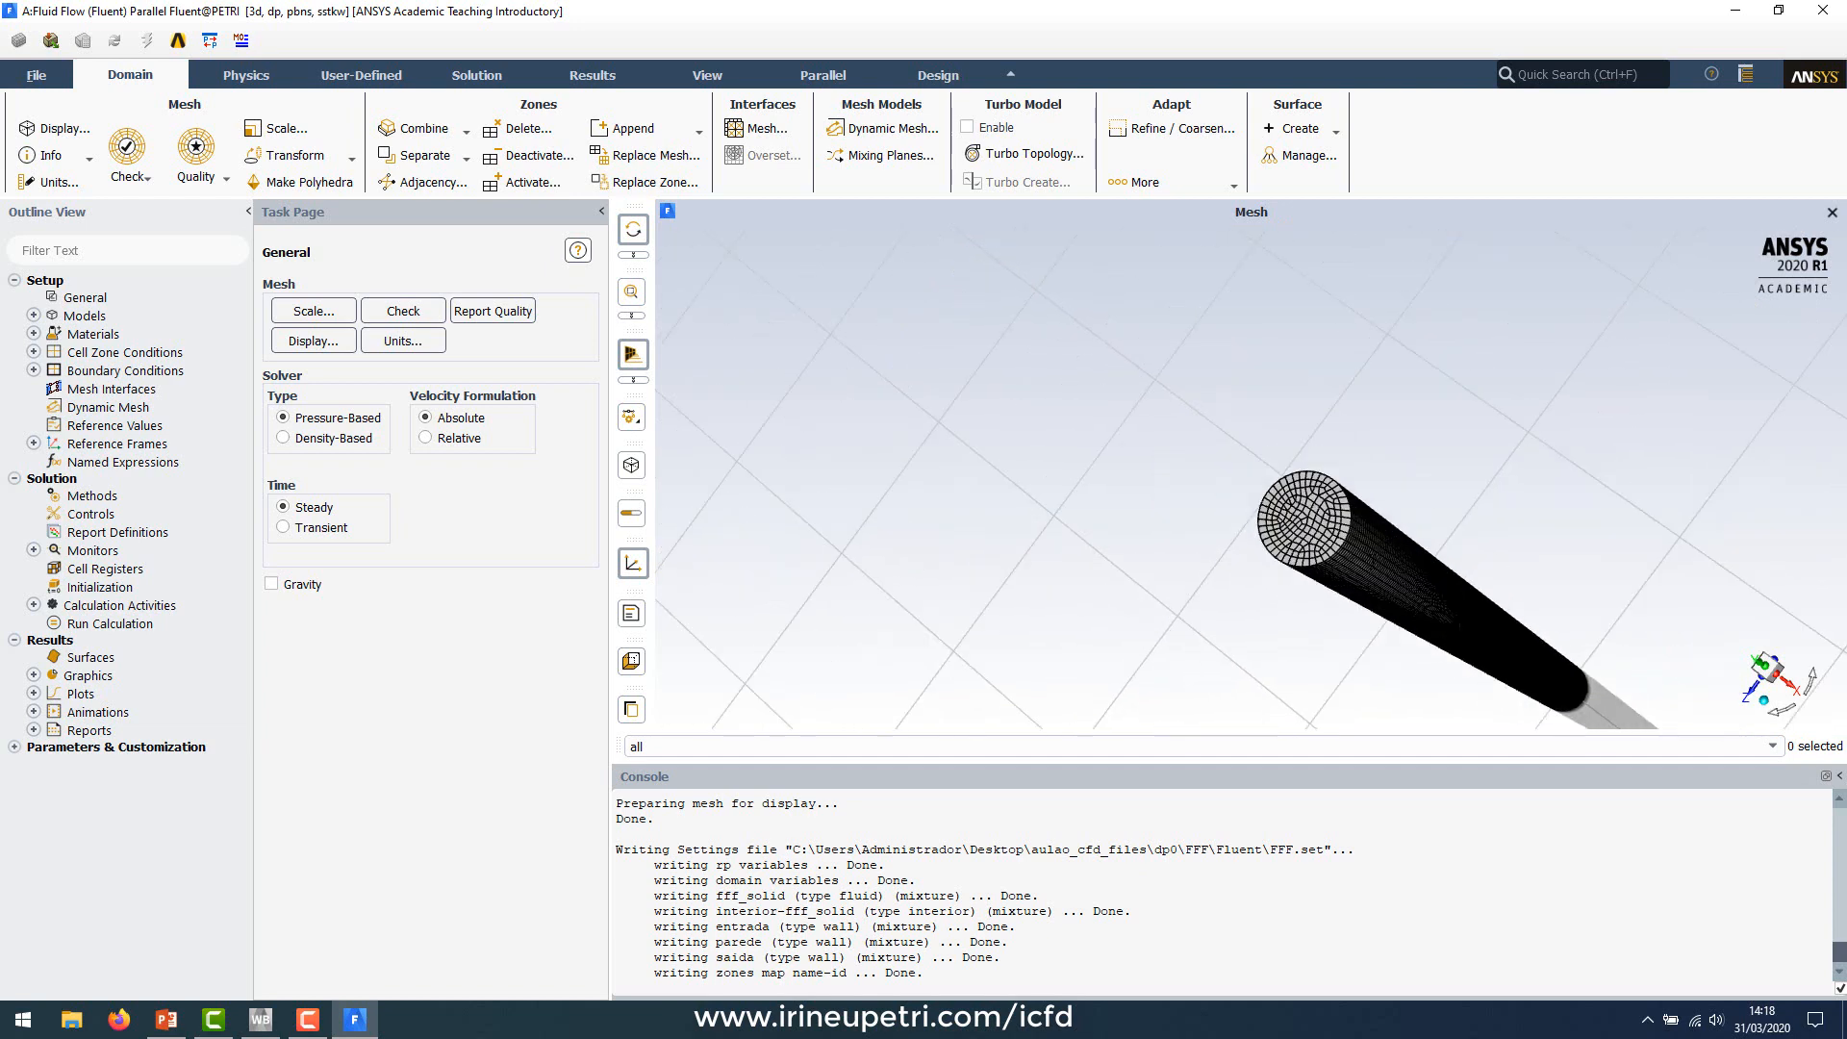
scroll(1037, 580, up, 5)
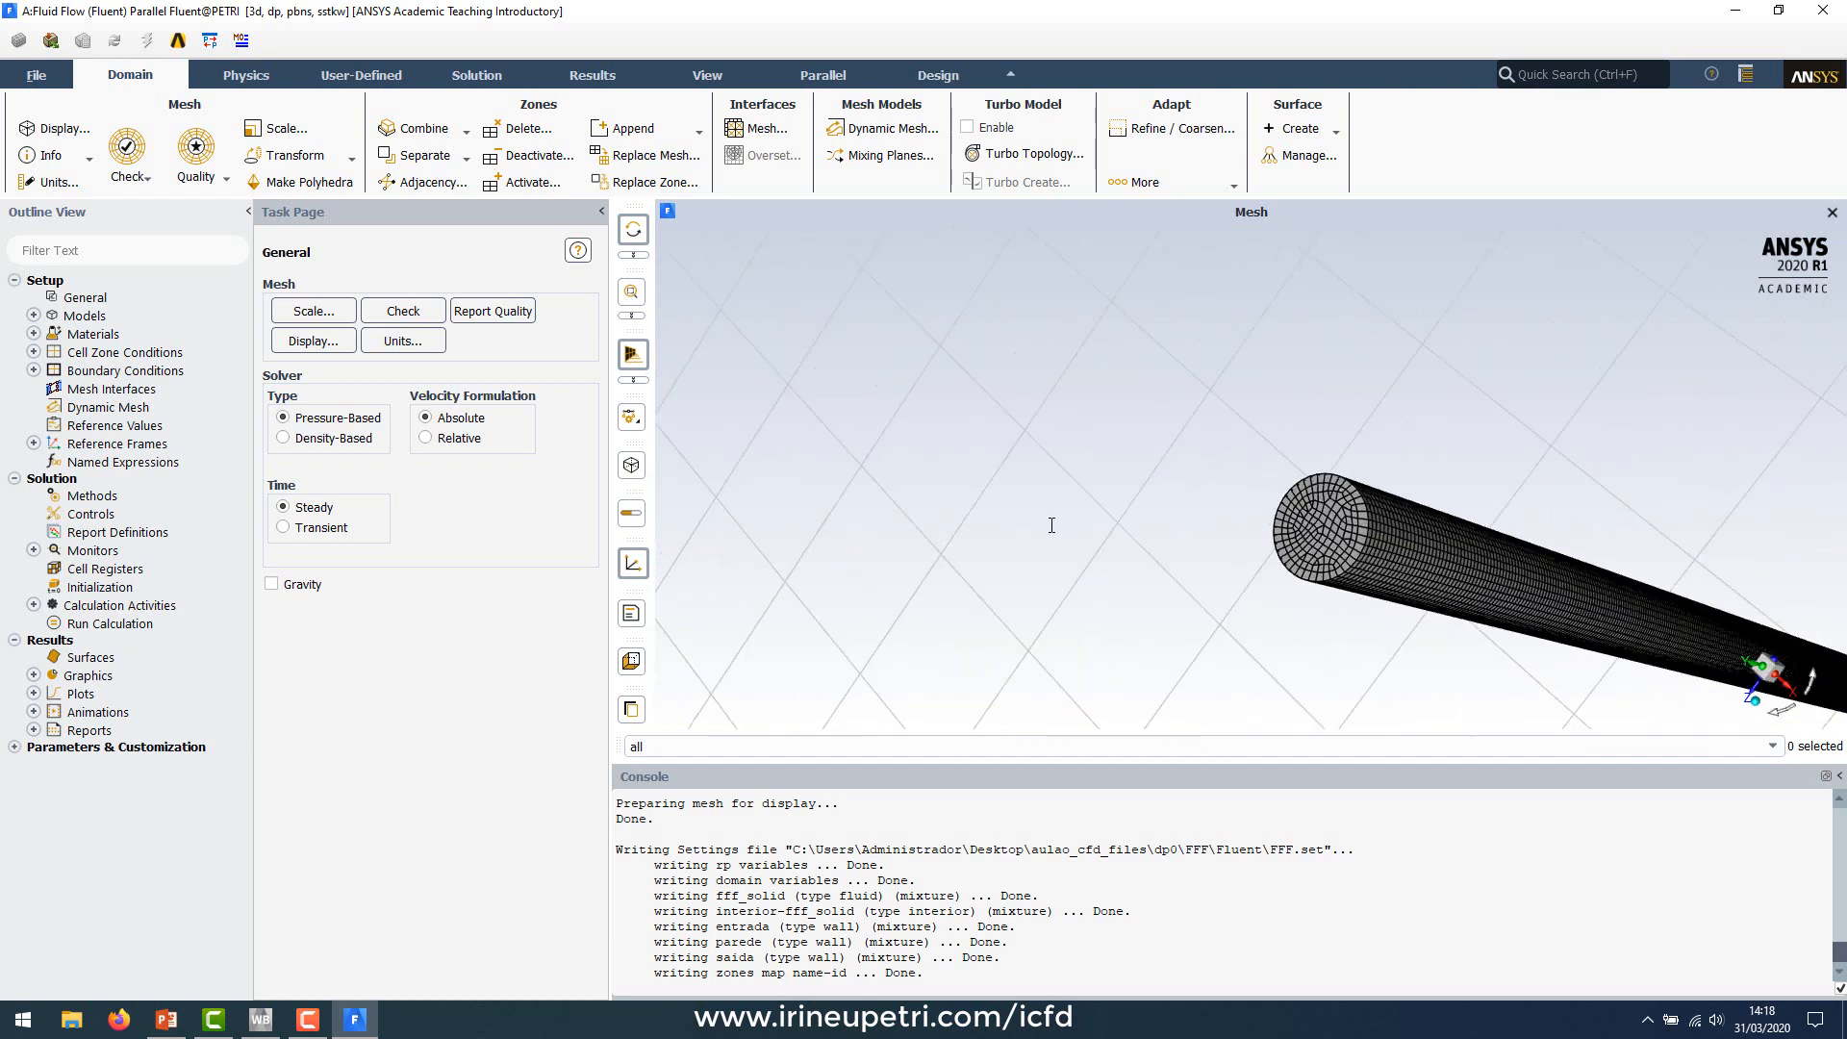
scroll(1037, 580, down, 5)
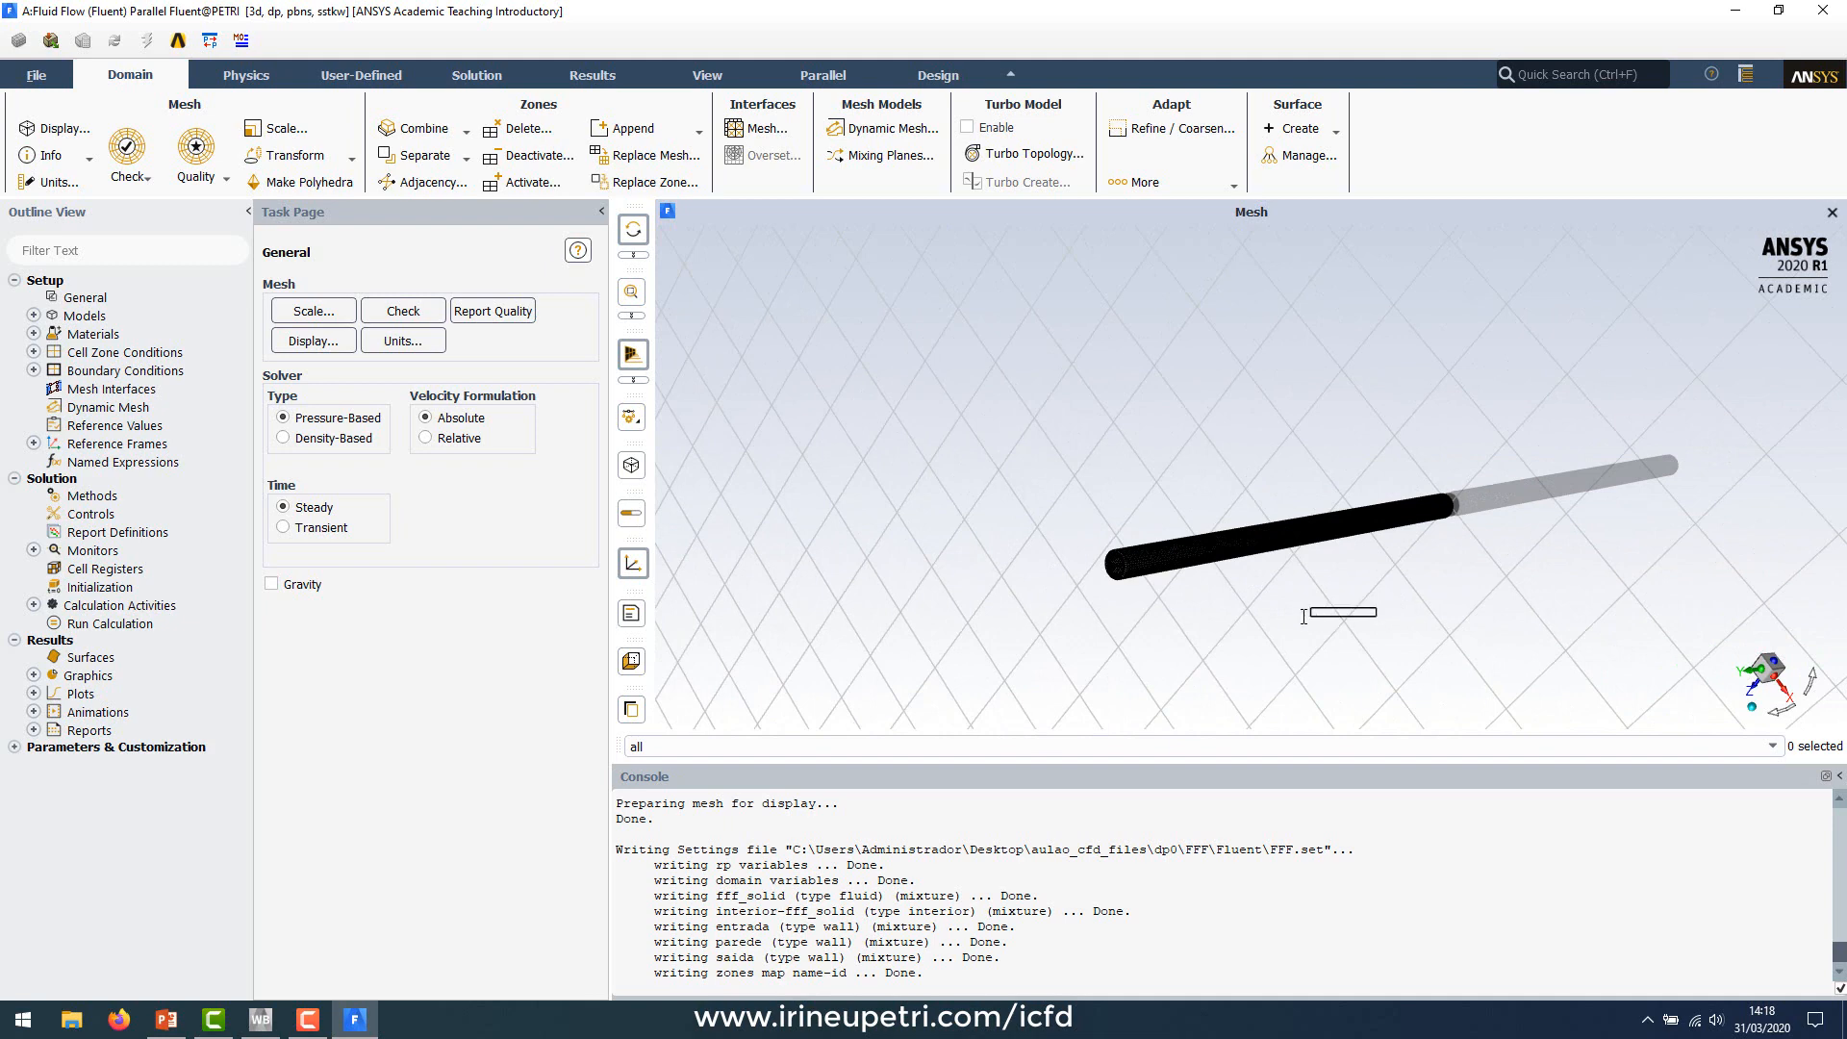
drag(1328, 613, 1053, 296)
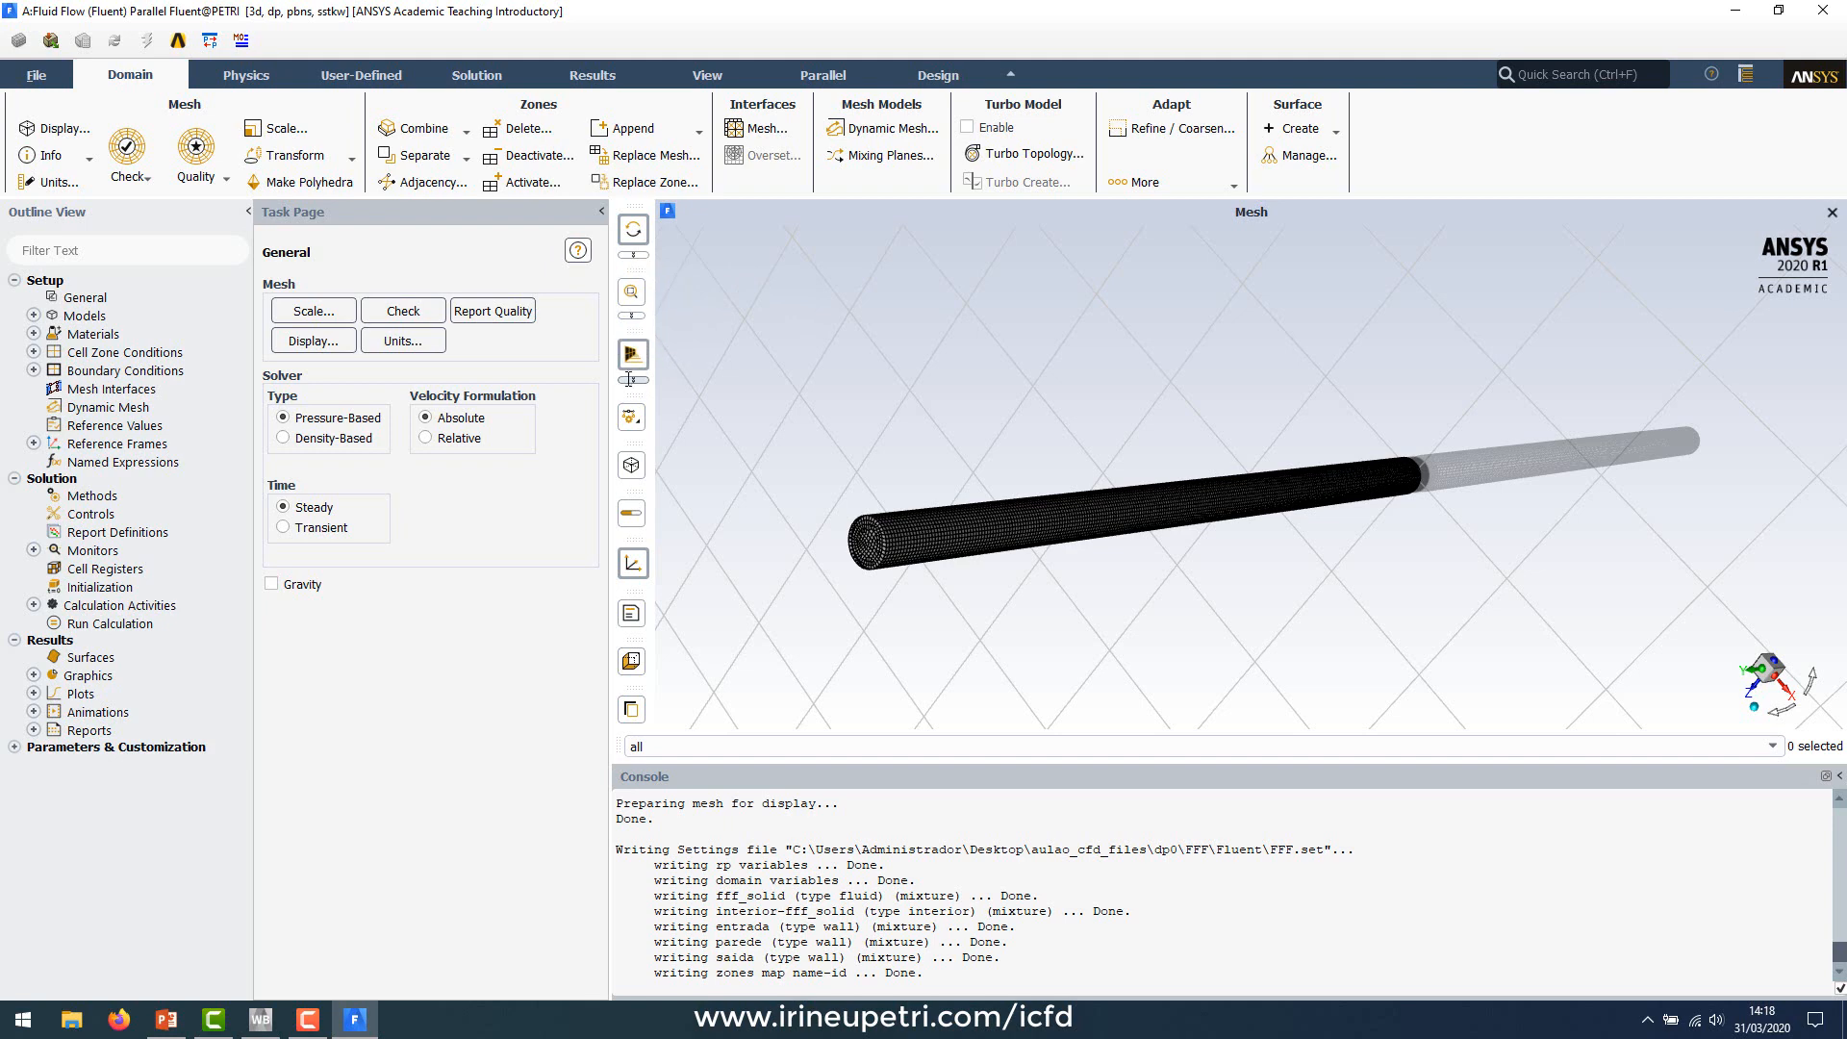
Step: Switch the mesh display to orthographic projection and examine the pipe in it
mouse_move(651, 379)
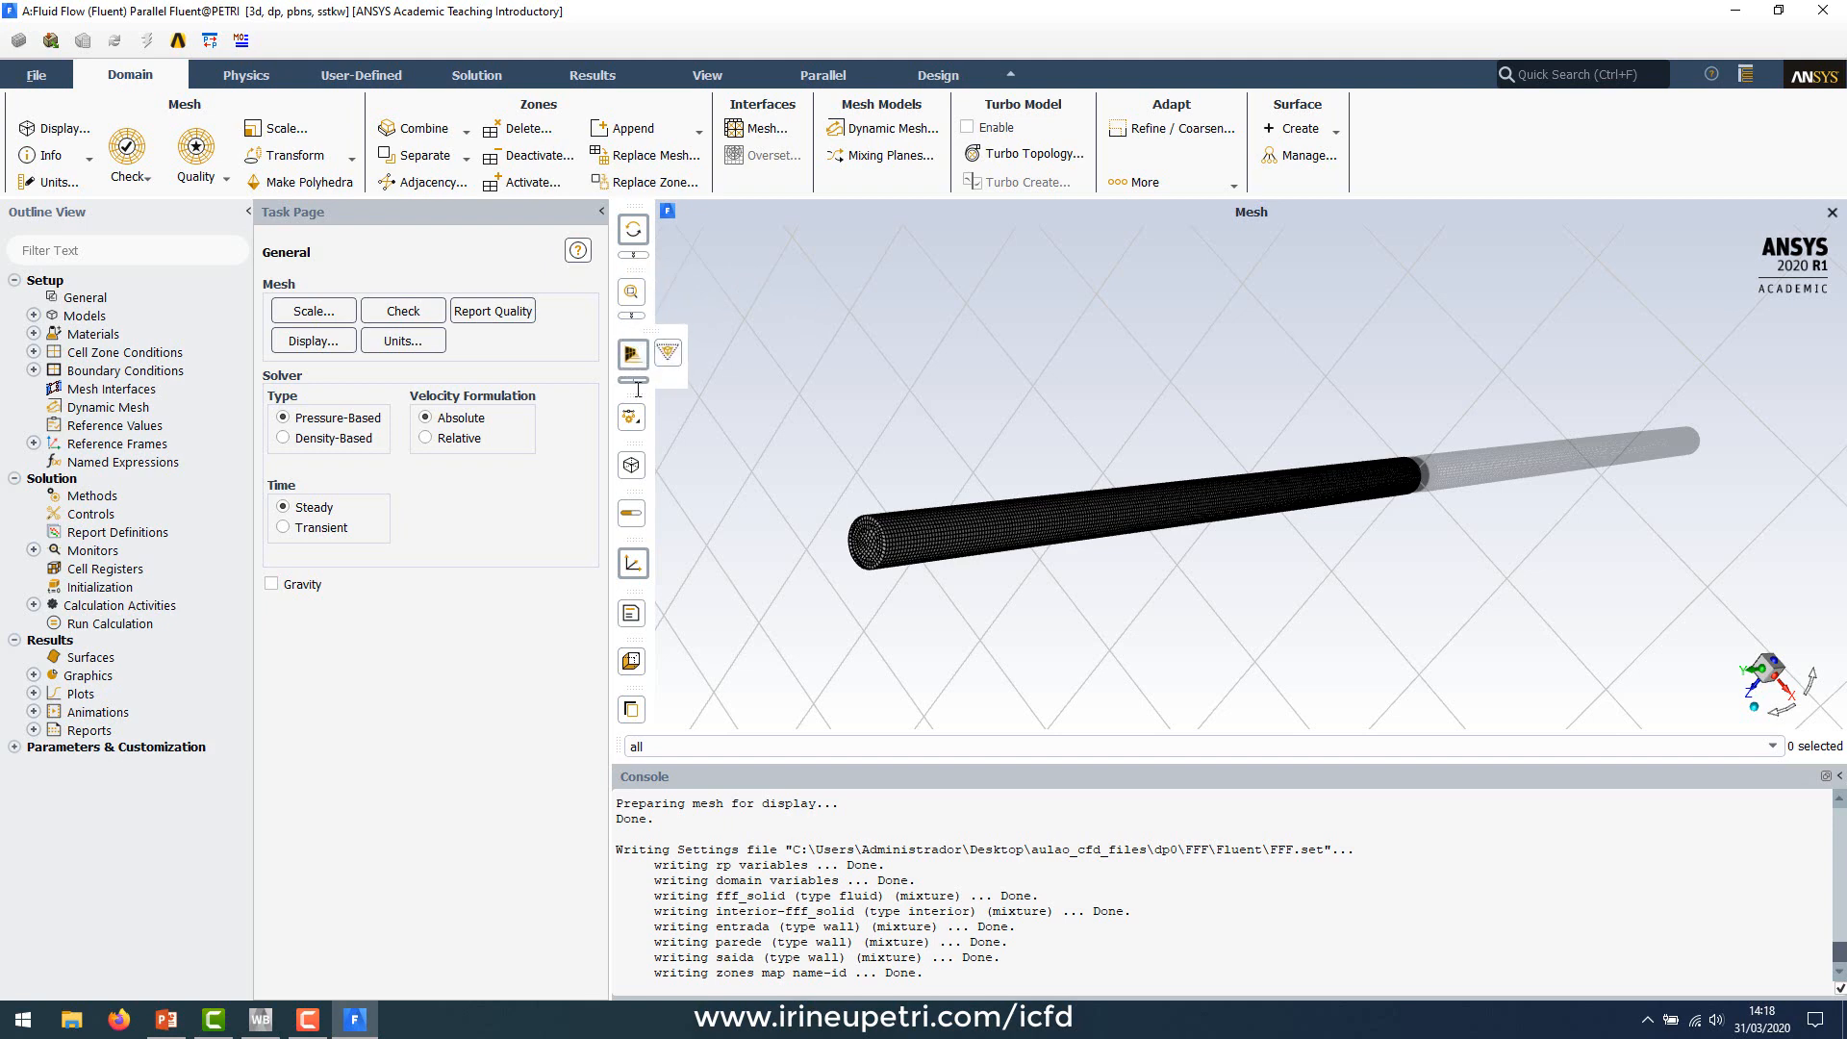
click(669, 355)
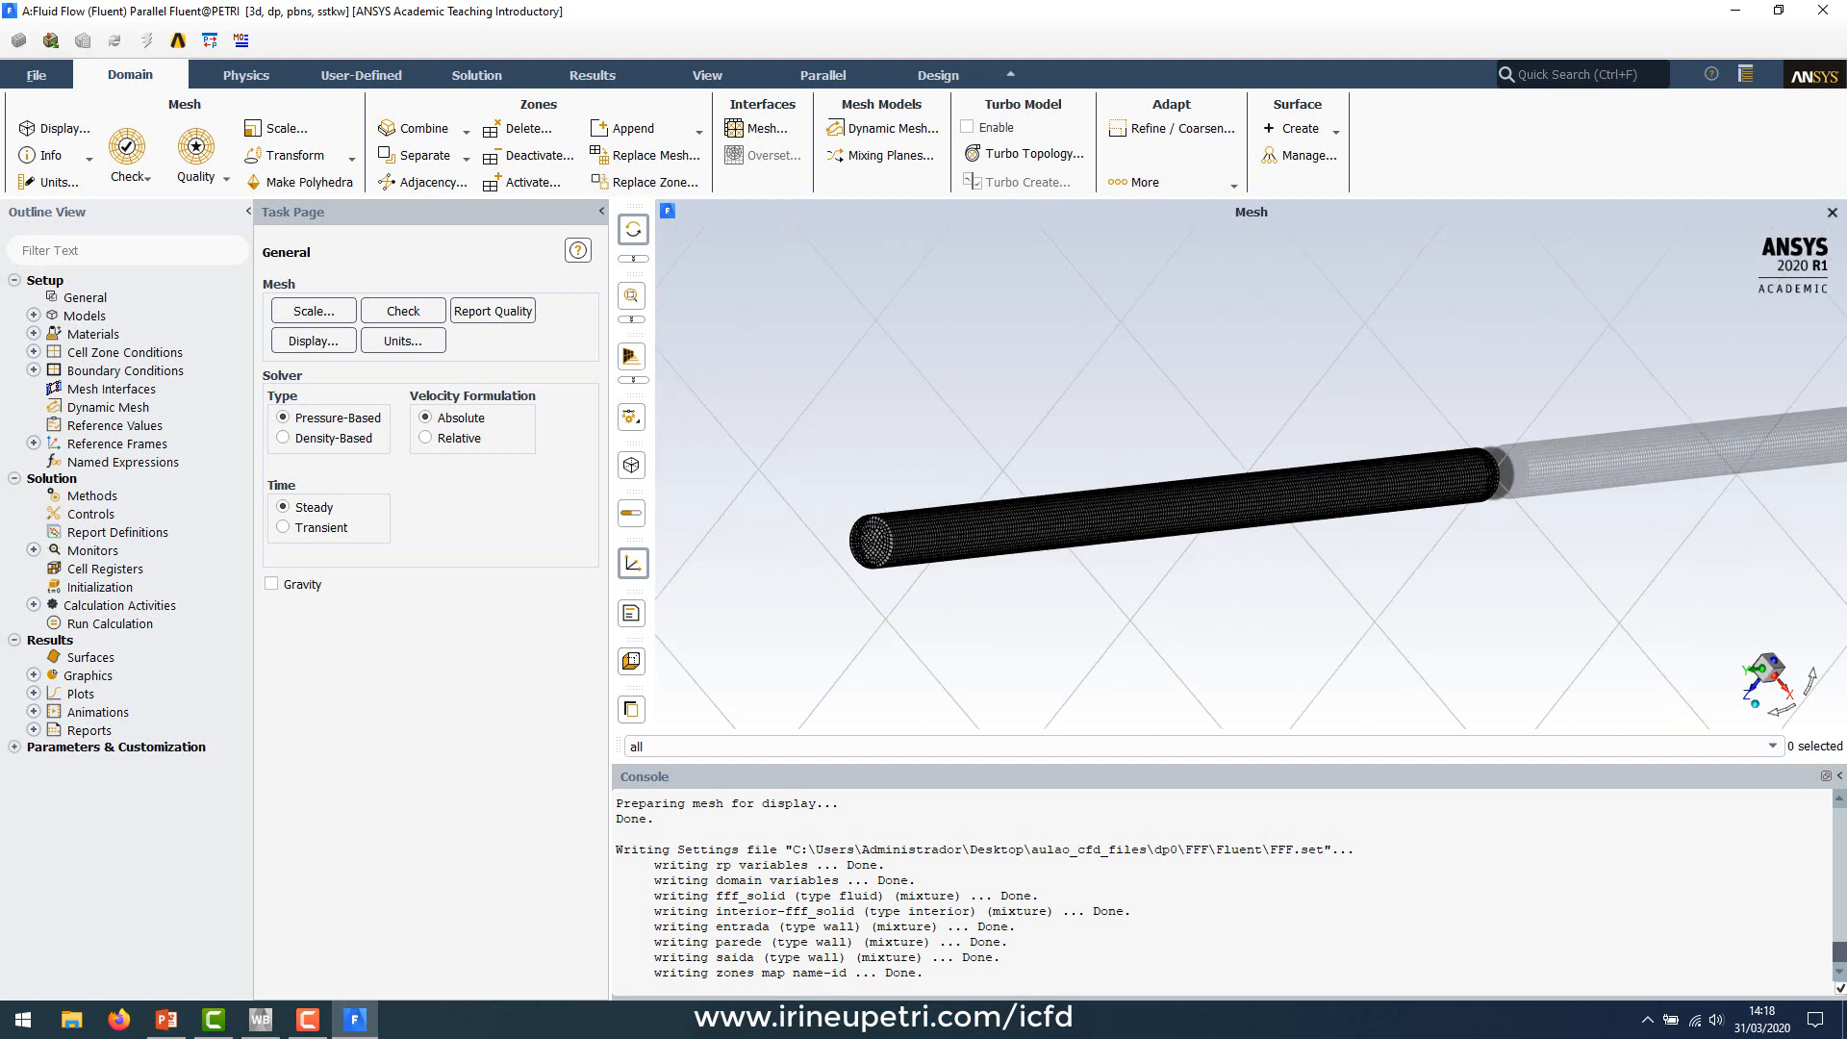
scroll(1377, 571, down, 9)
scroll(1364, 572, up, 10)
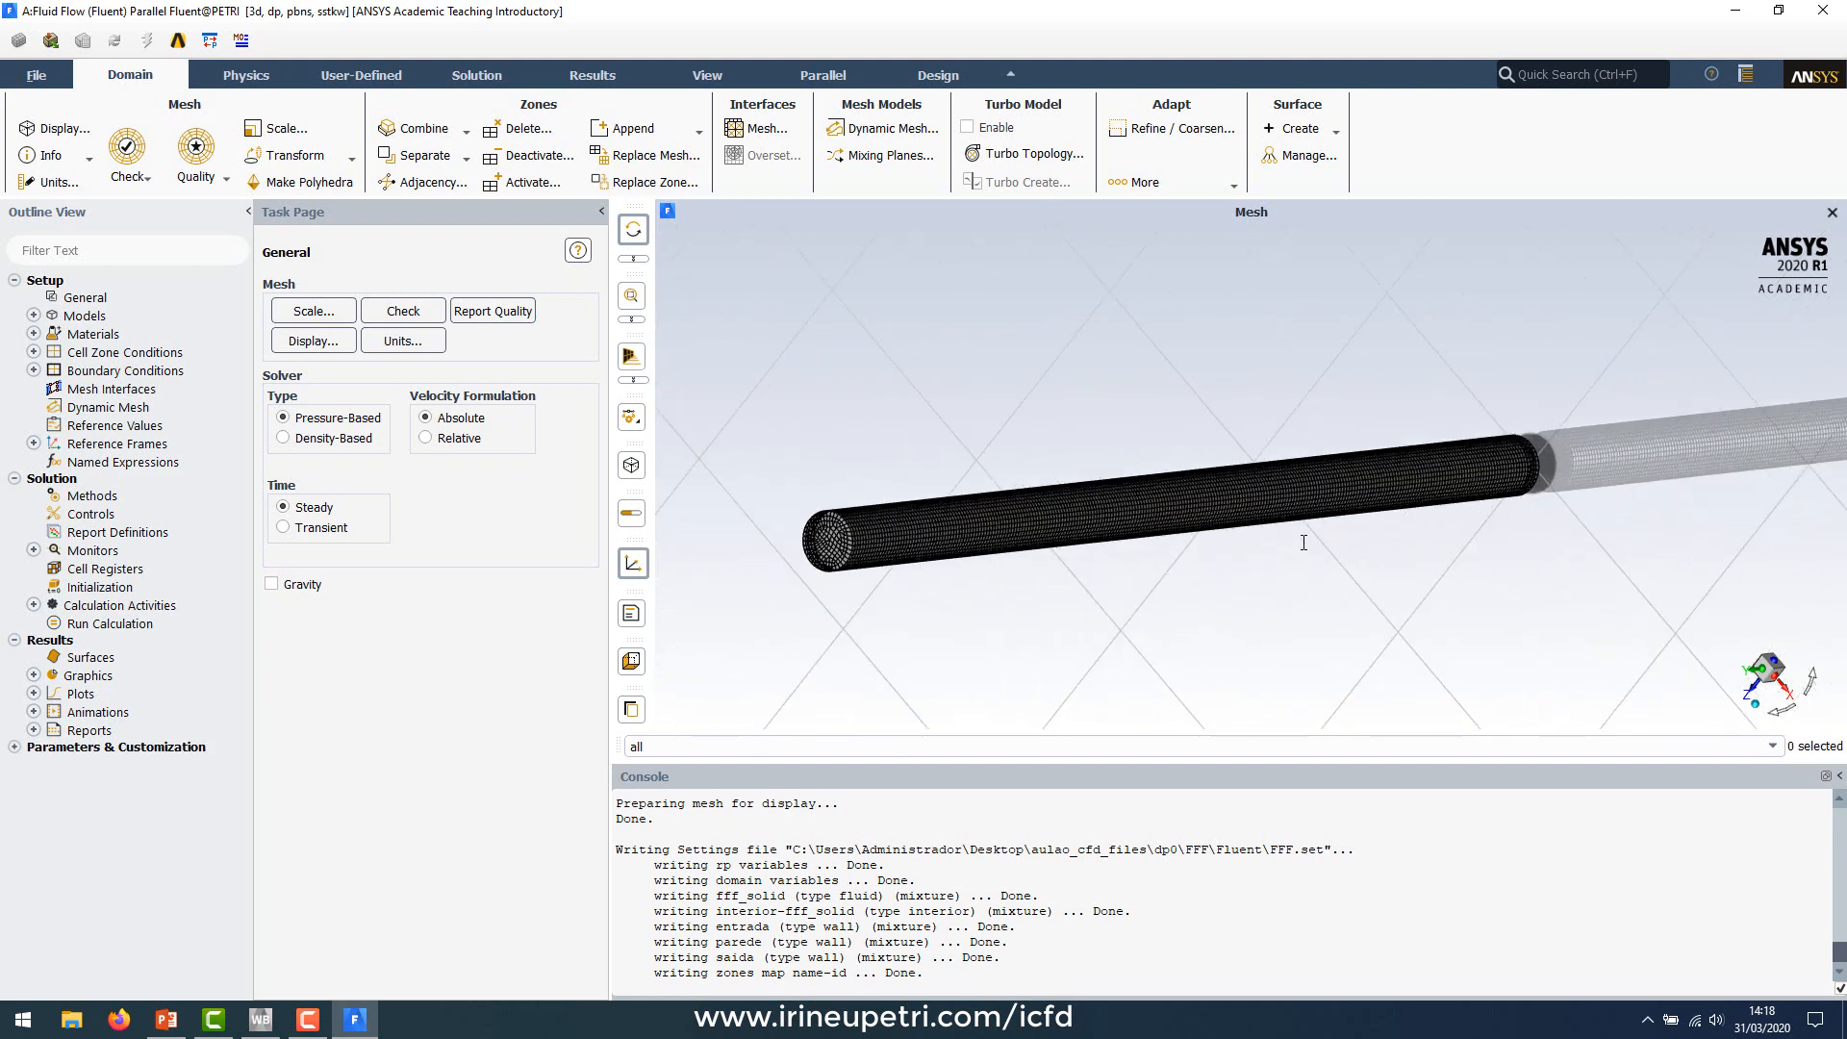
middle_drag(817, 432, 929, 570)
scroll(1005, 545, down, 5)
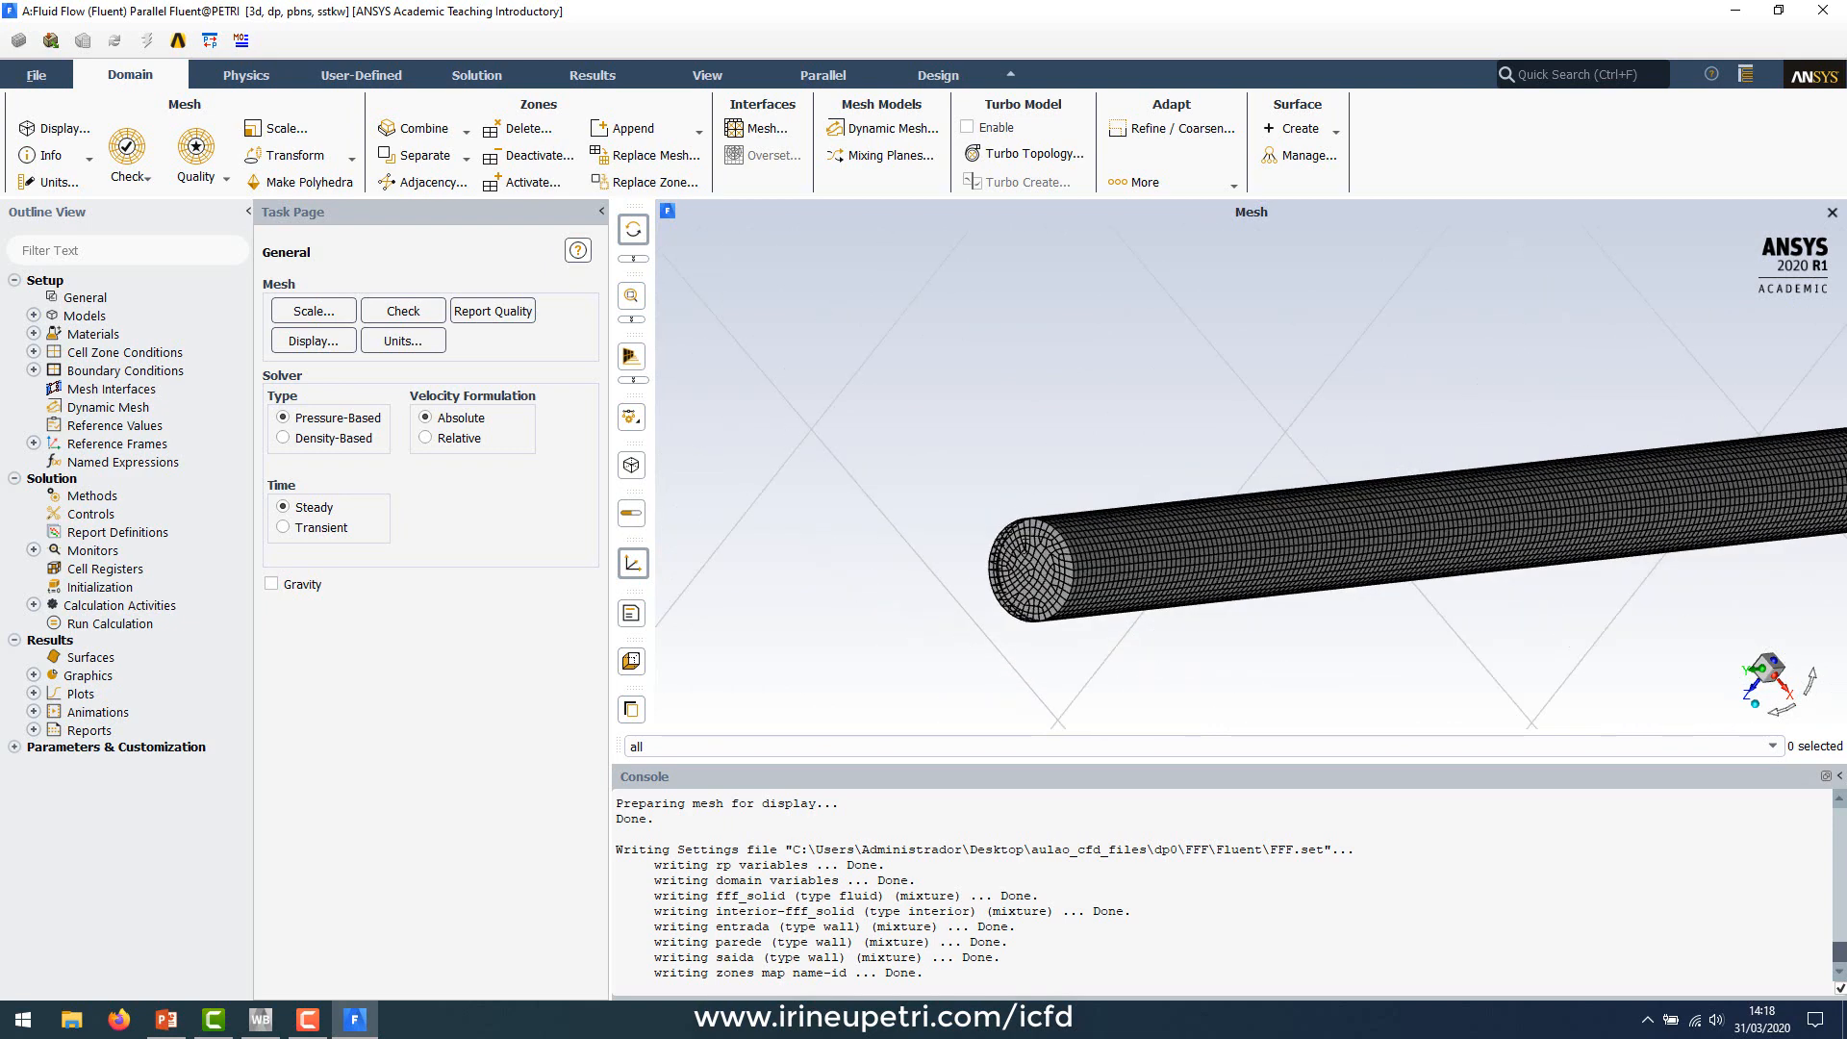
drag(1005, 545, 914, 529)
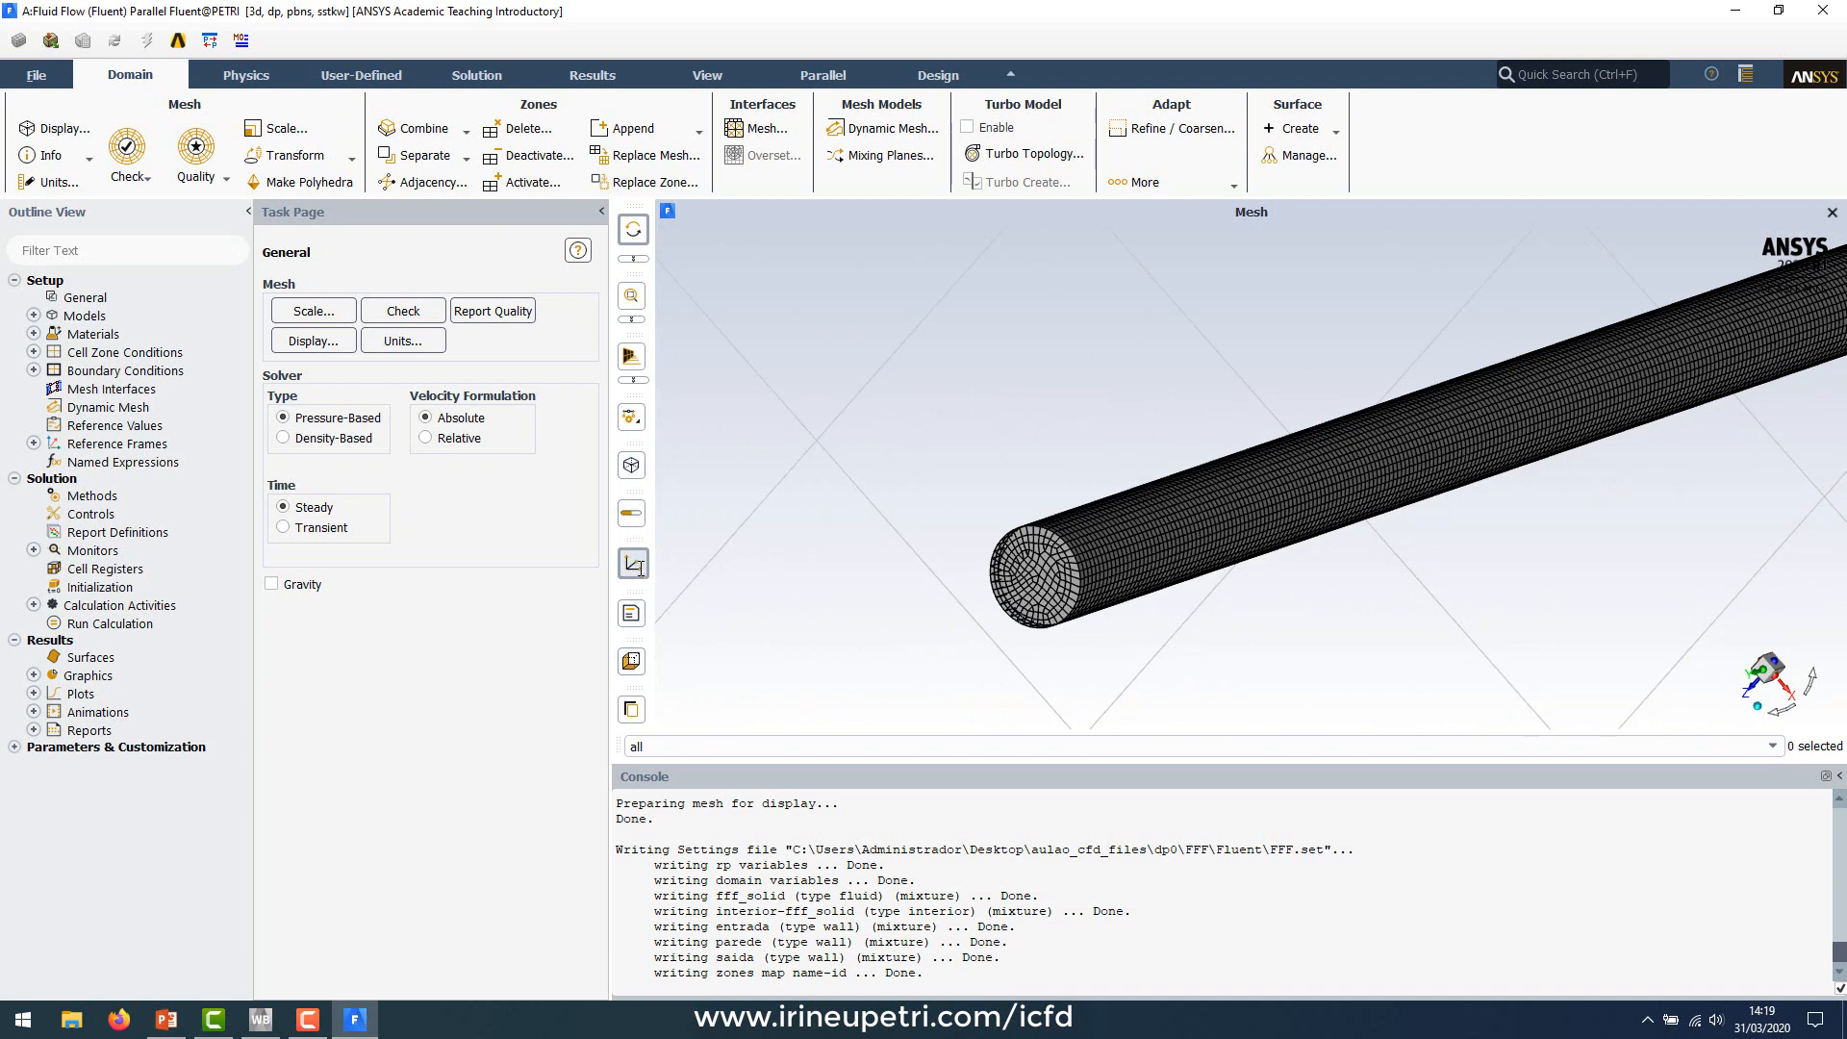
Step: Show the ruler in the graphics window and check the pipe against its scale
click(632, 513)
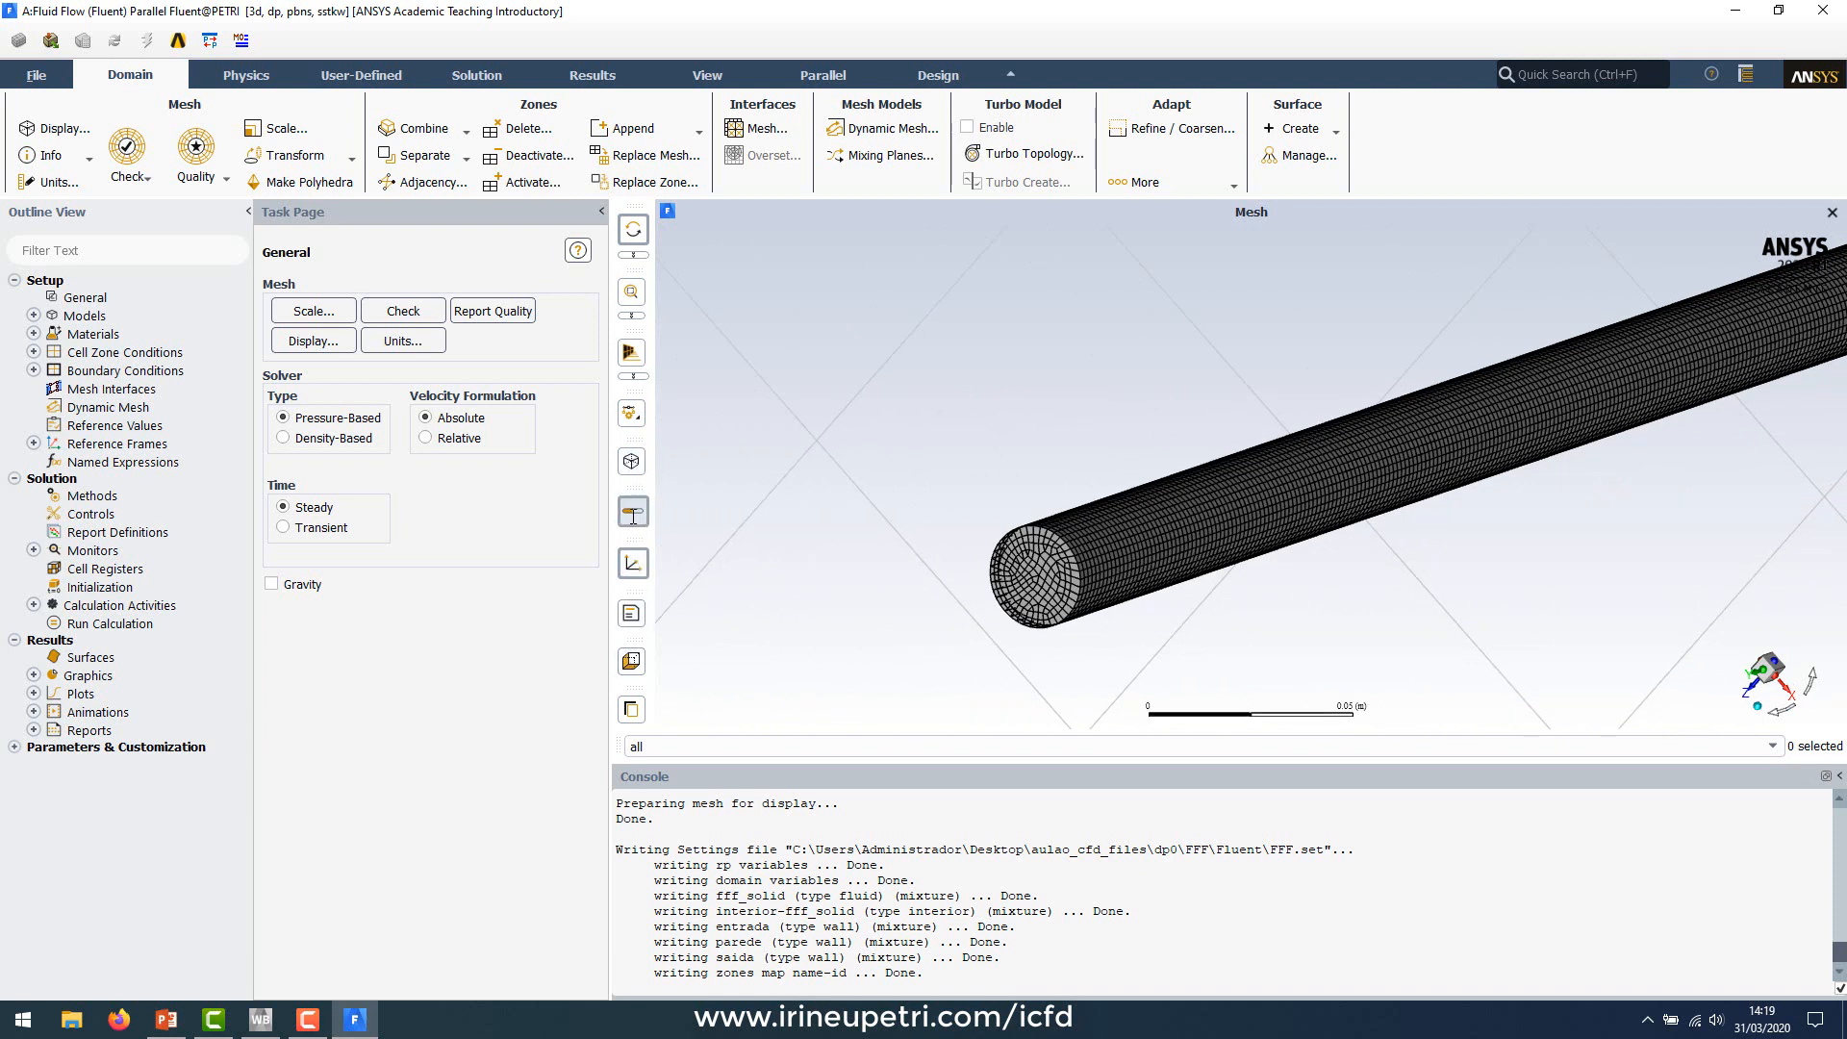
scroll(1122, 651, down, 5)
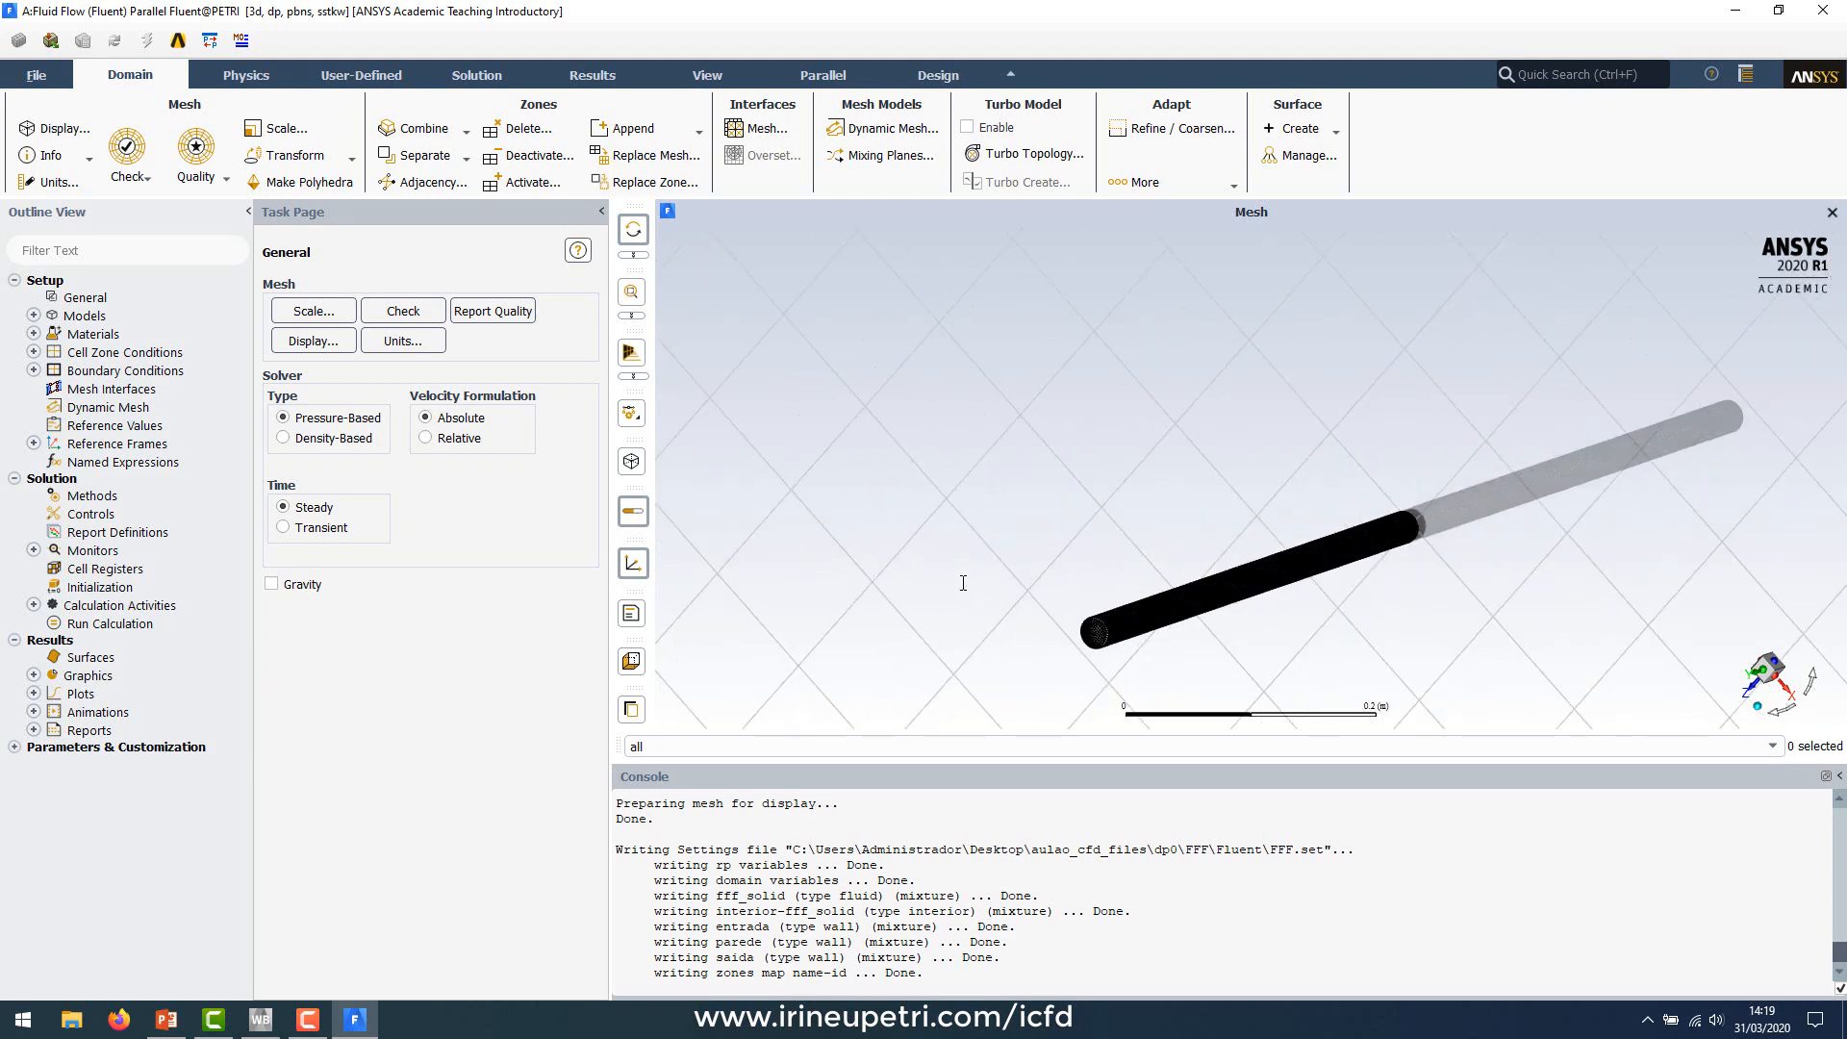
scroll(1078, 519, up, 3)
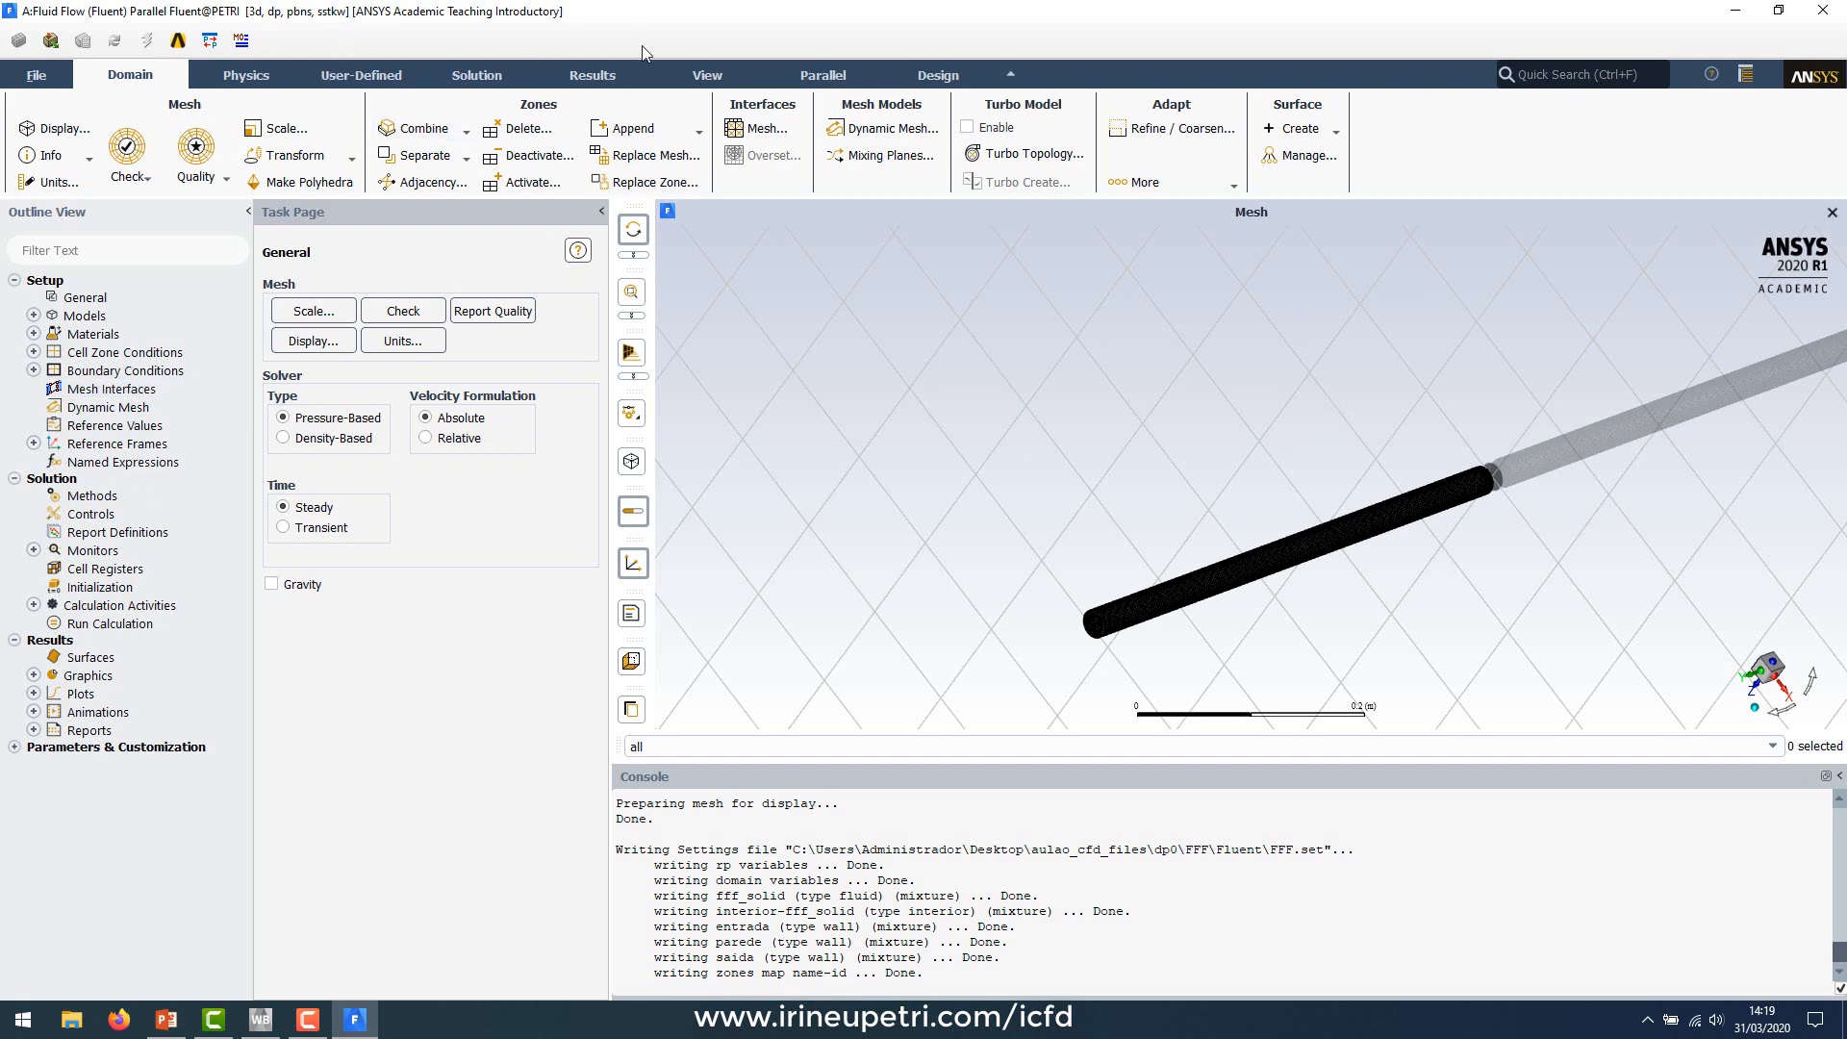
scroll(752, 907, down, 1)
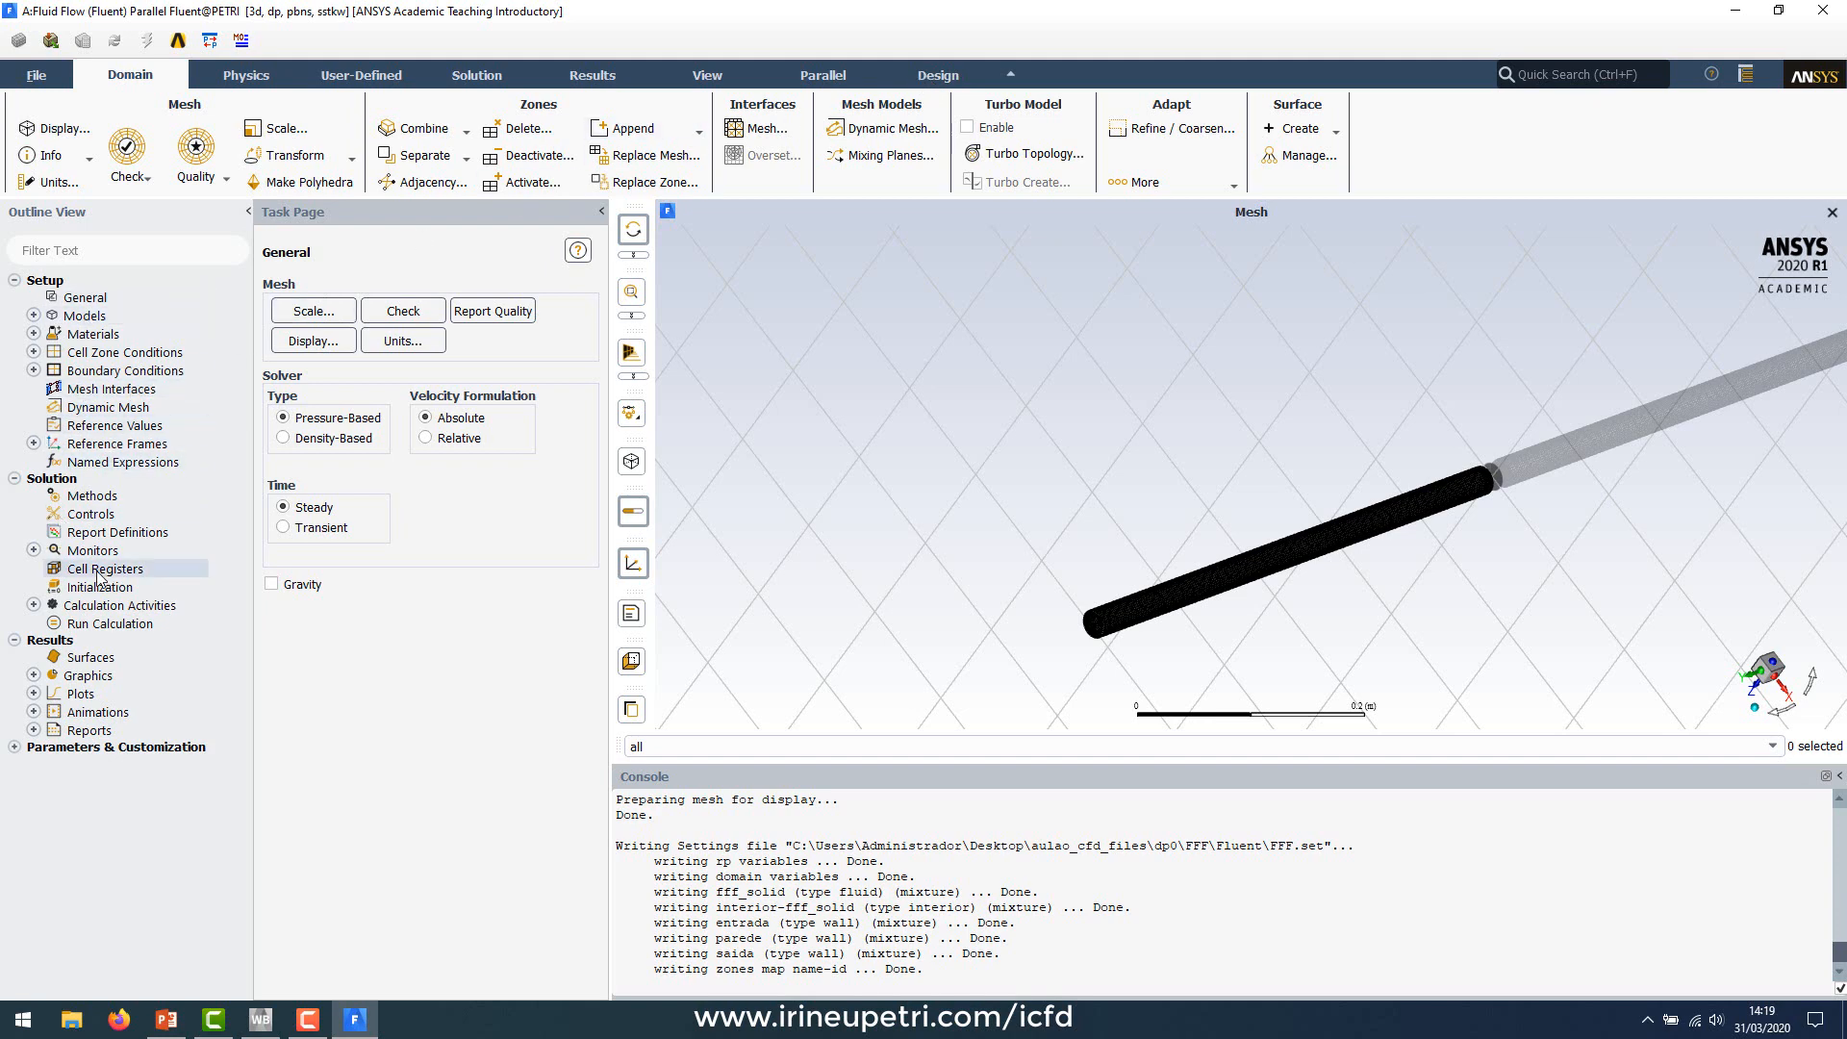
Step: Open the general setup settings, review the example problem slide in PowerPoint, and return to Fluent
click(86, 299)
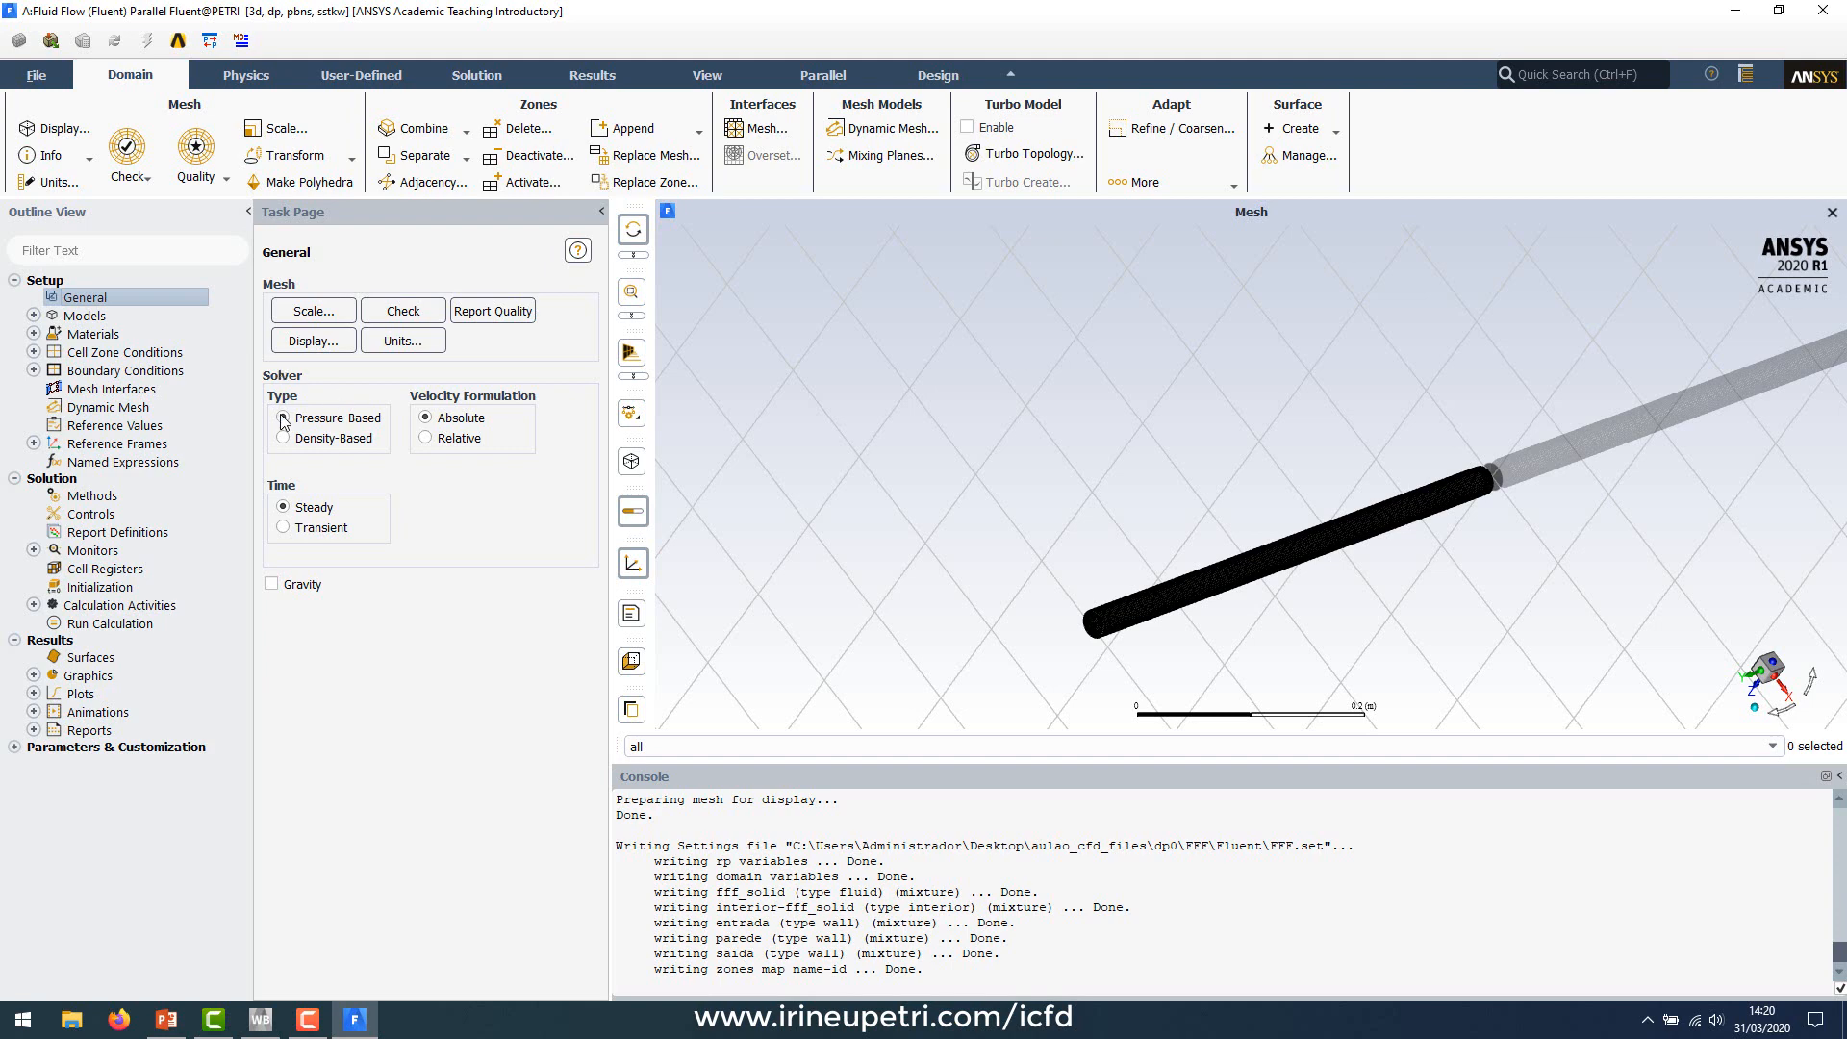
click(165, 1019)
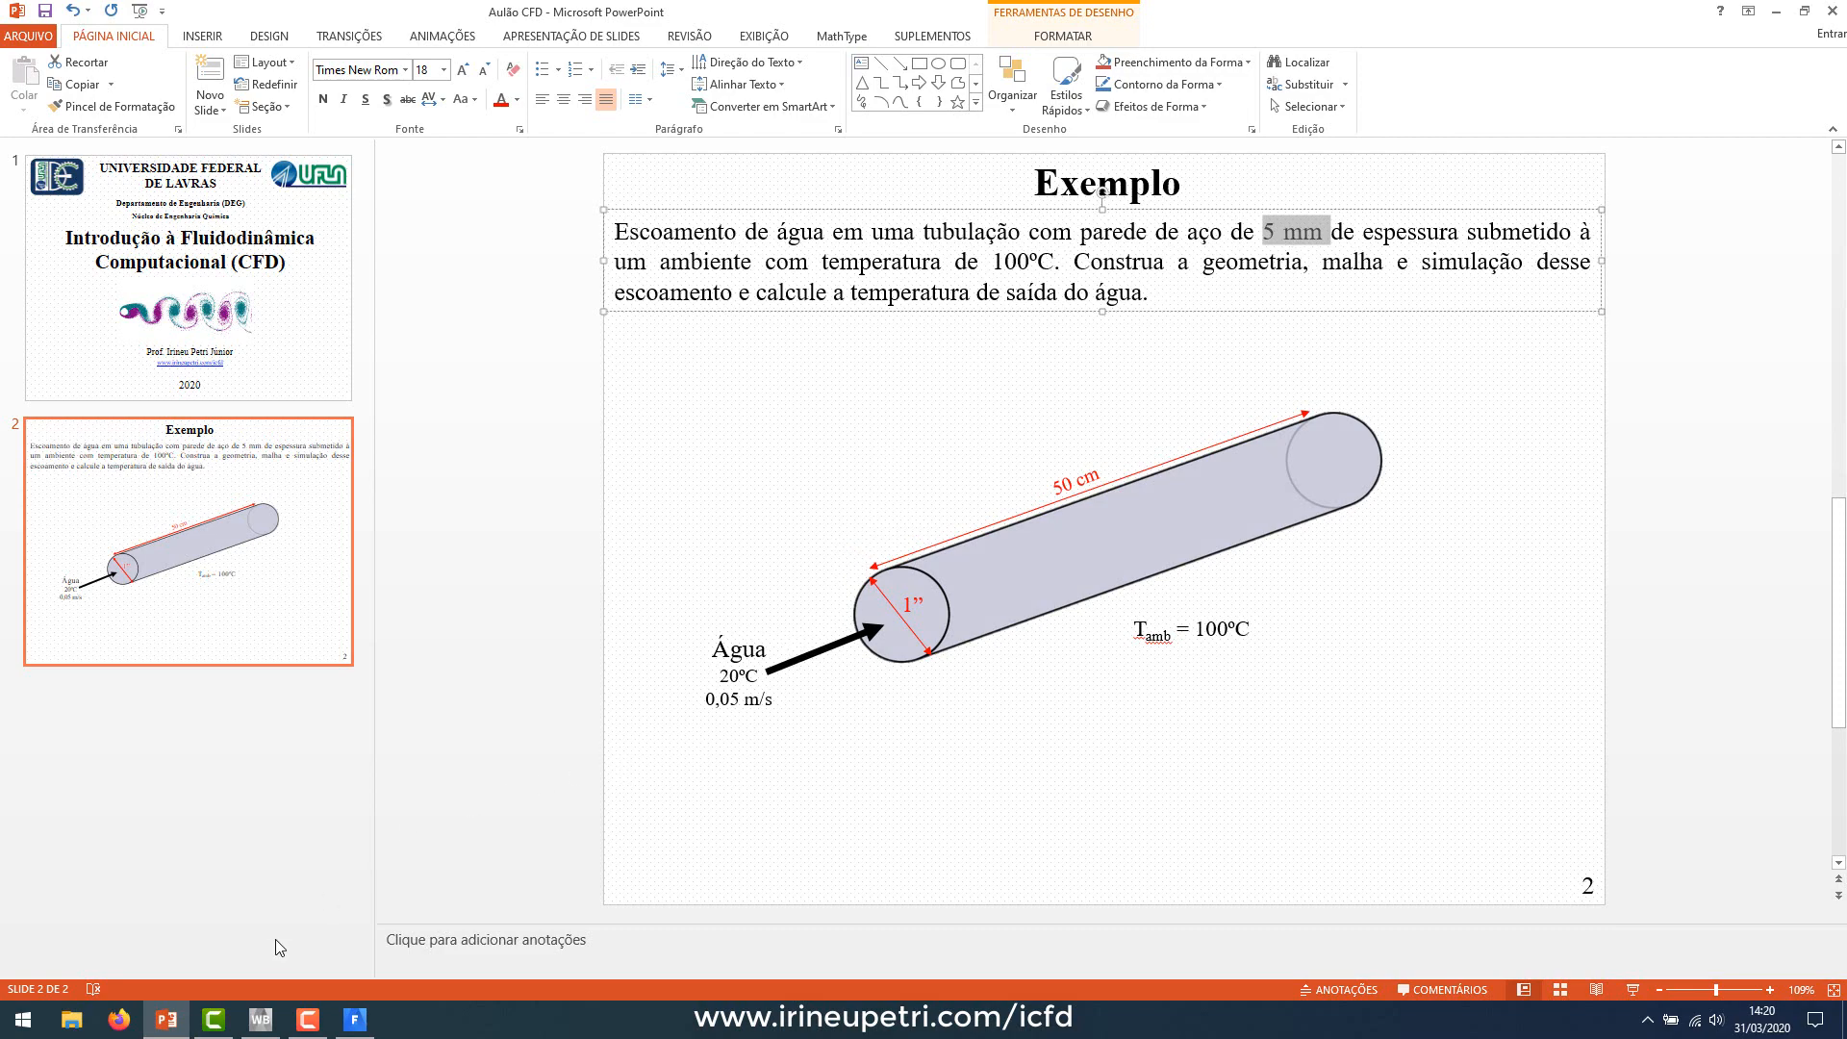
click(354, 1019)
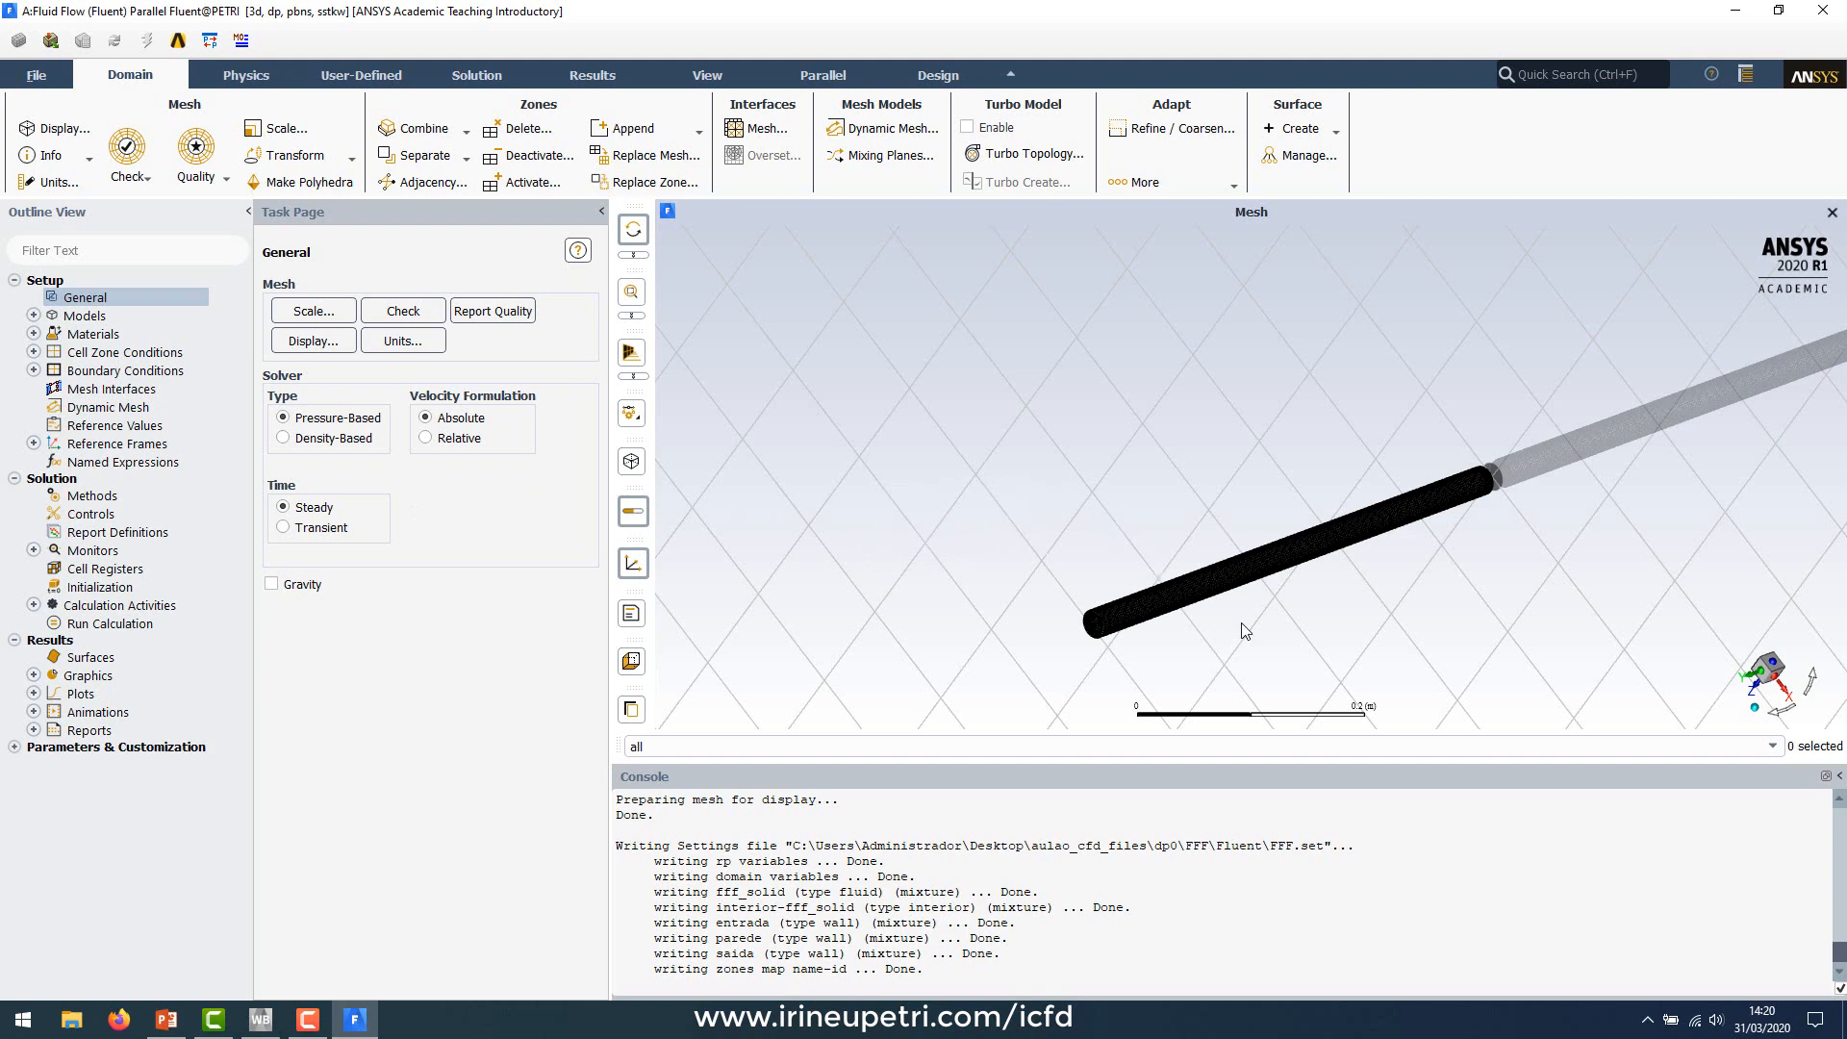
Step: Enable gravity and set the gravitational acceleration to -9.81 m/s2 in the Z direction, checking the pipe's orientation against the axes
drag(1207, 608, 970, 659)
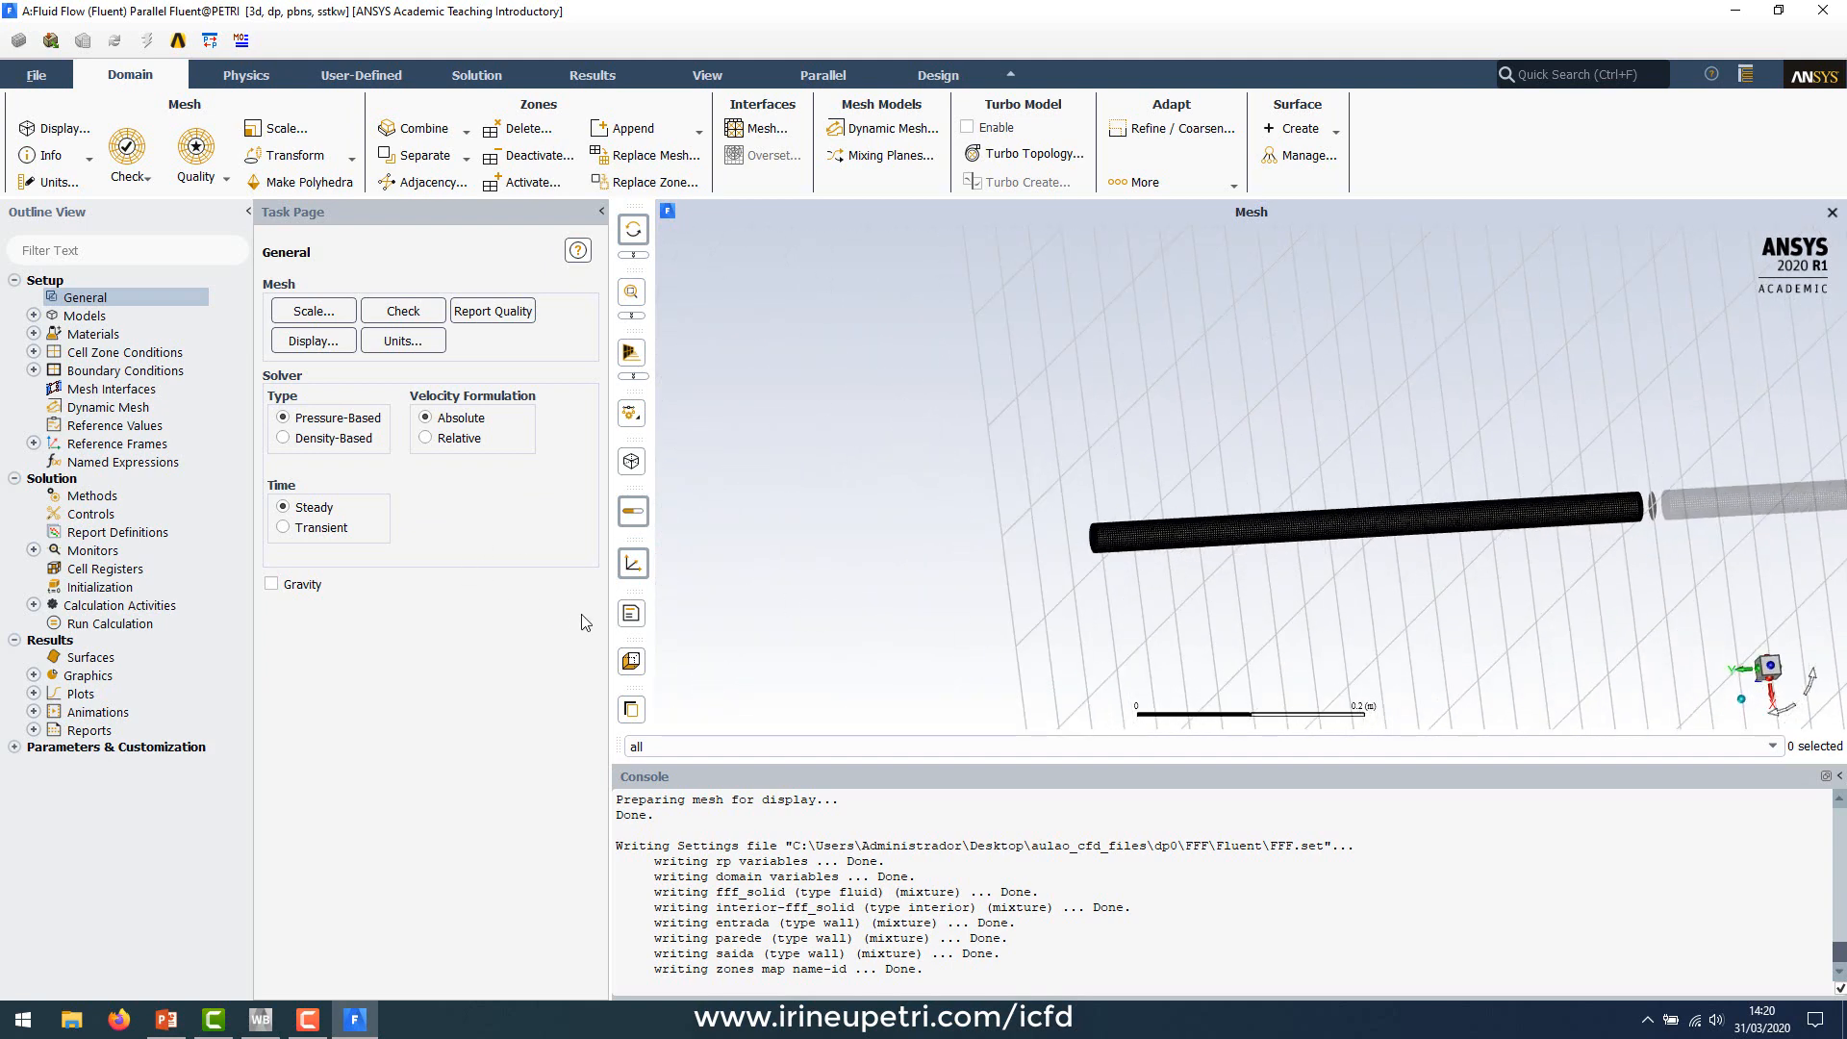
drag(1325, 631, 1190, 412)
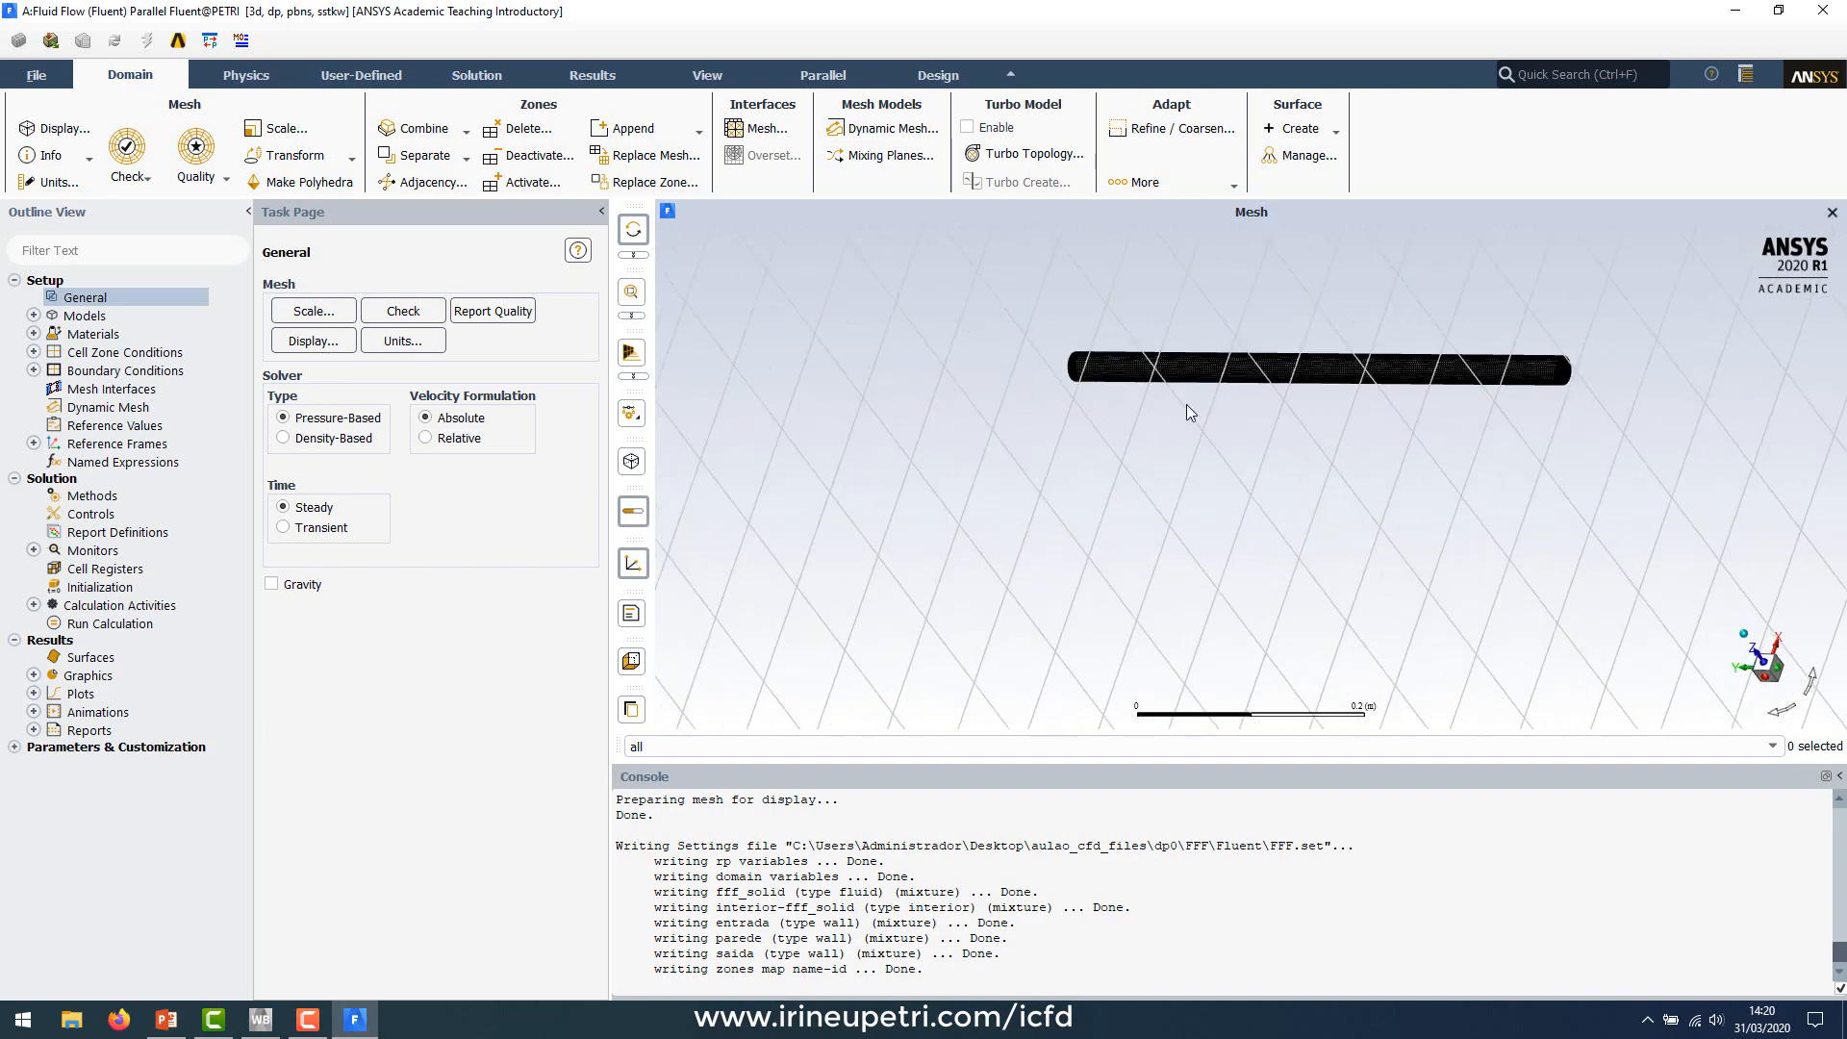
drag(1069, 375, 1524, 417)
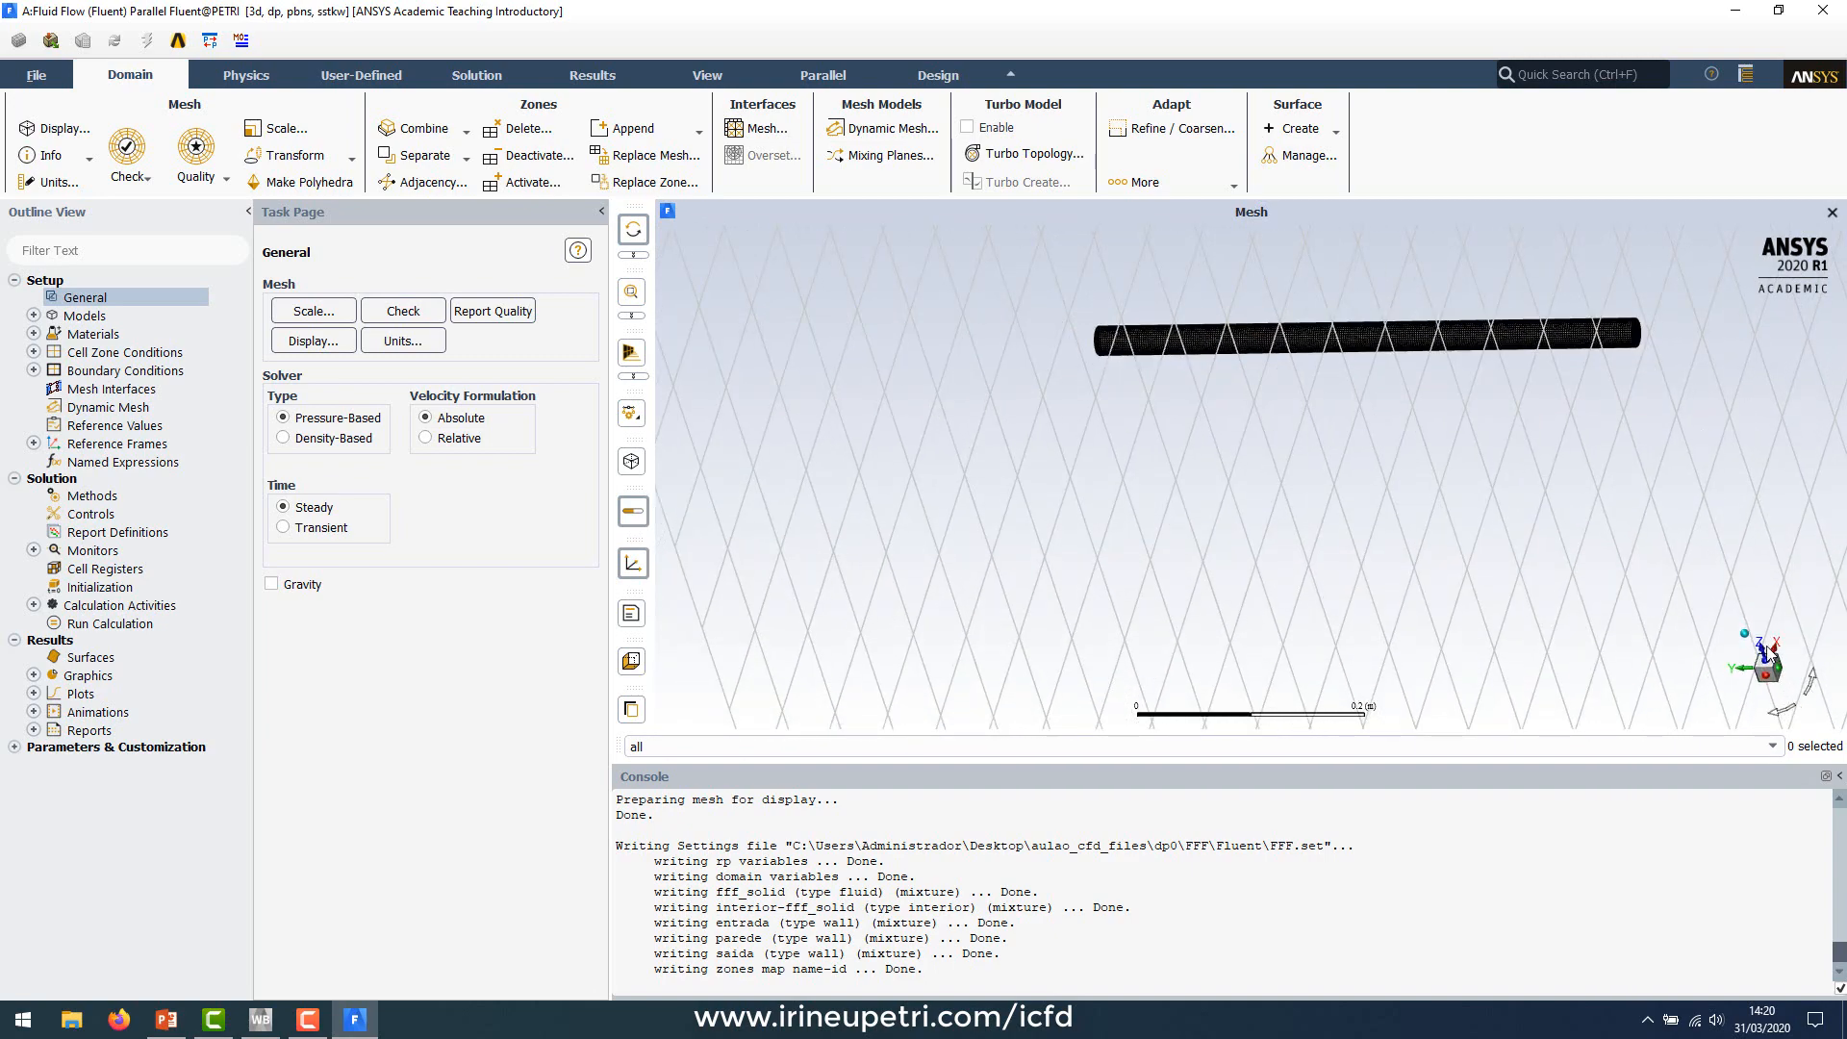
drag(1489, 546, 1706, 637)
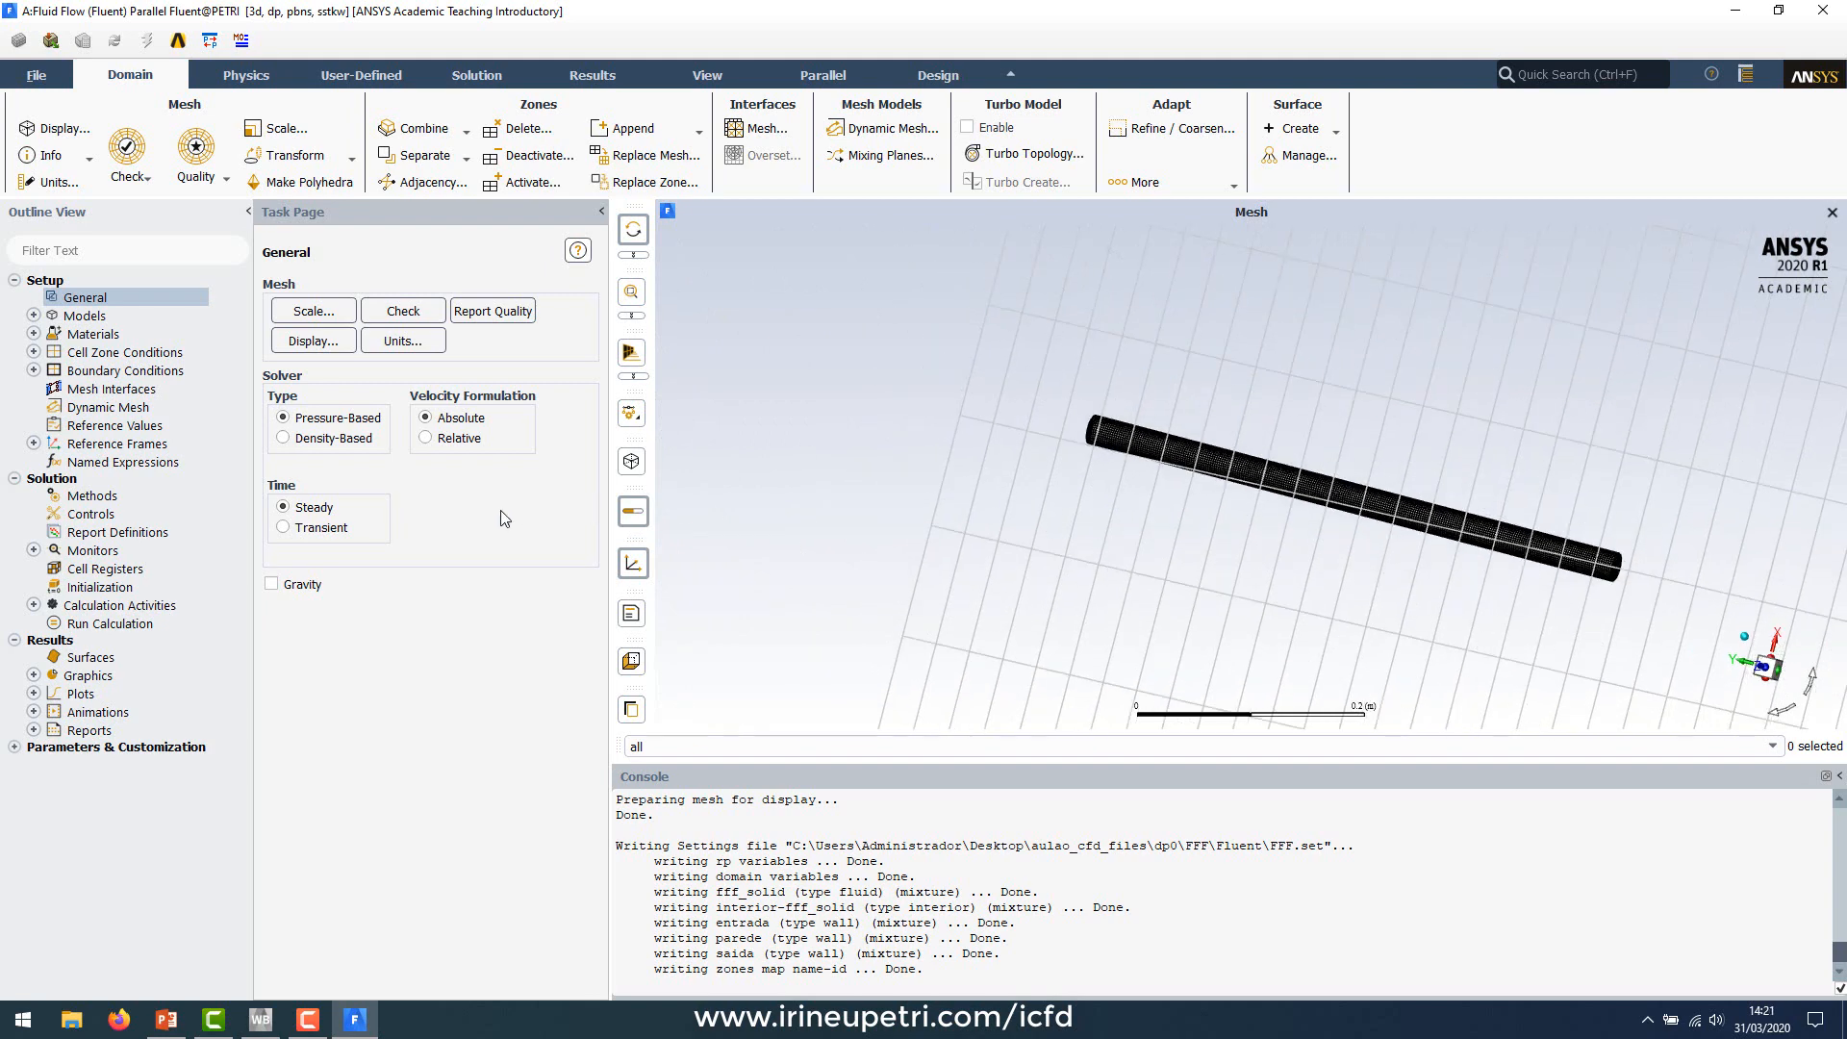
click(272, 584)
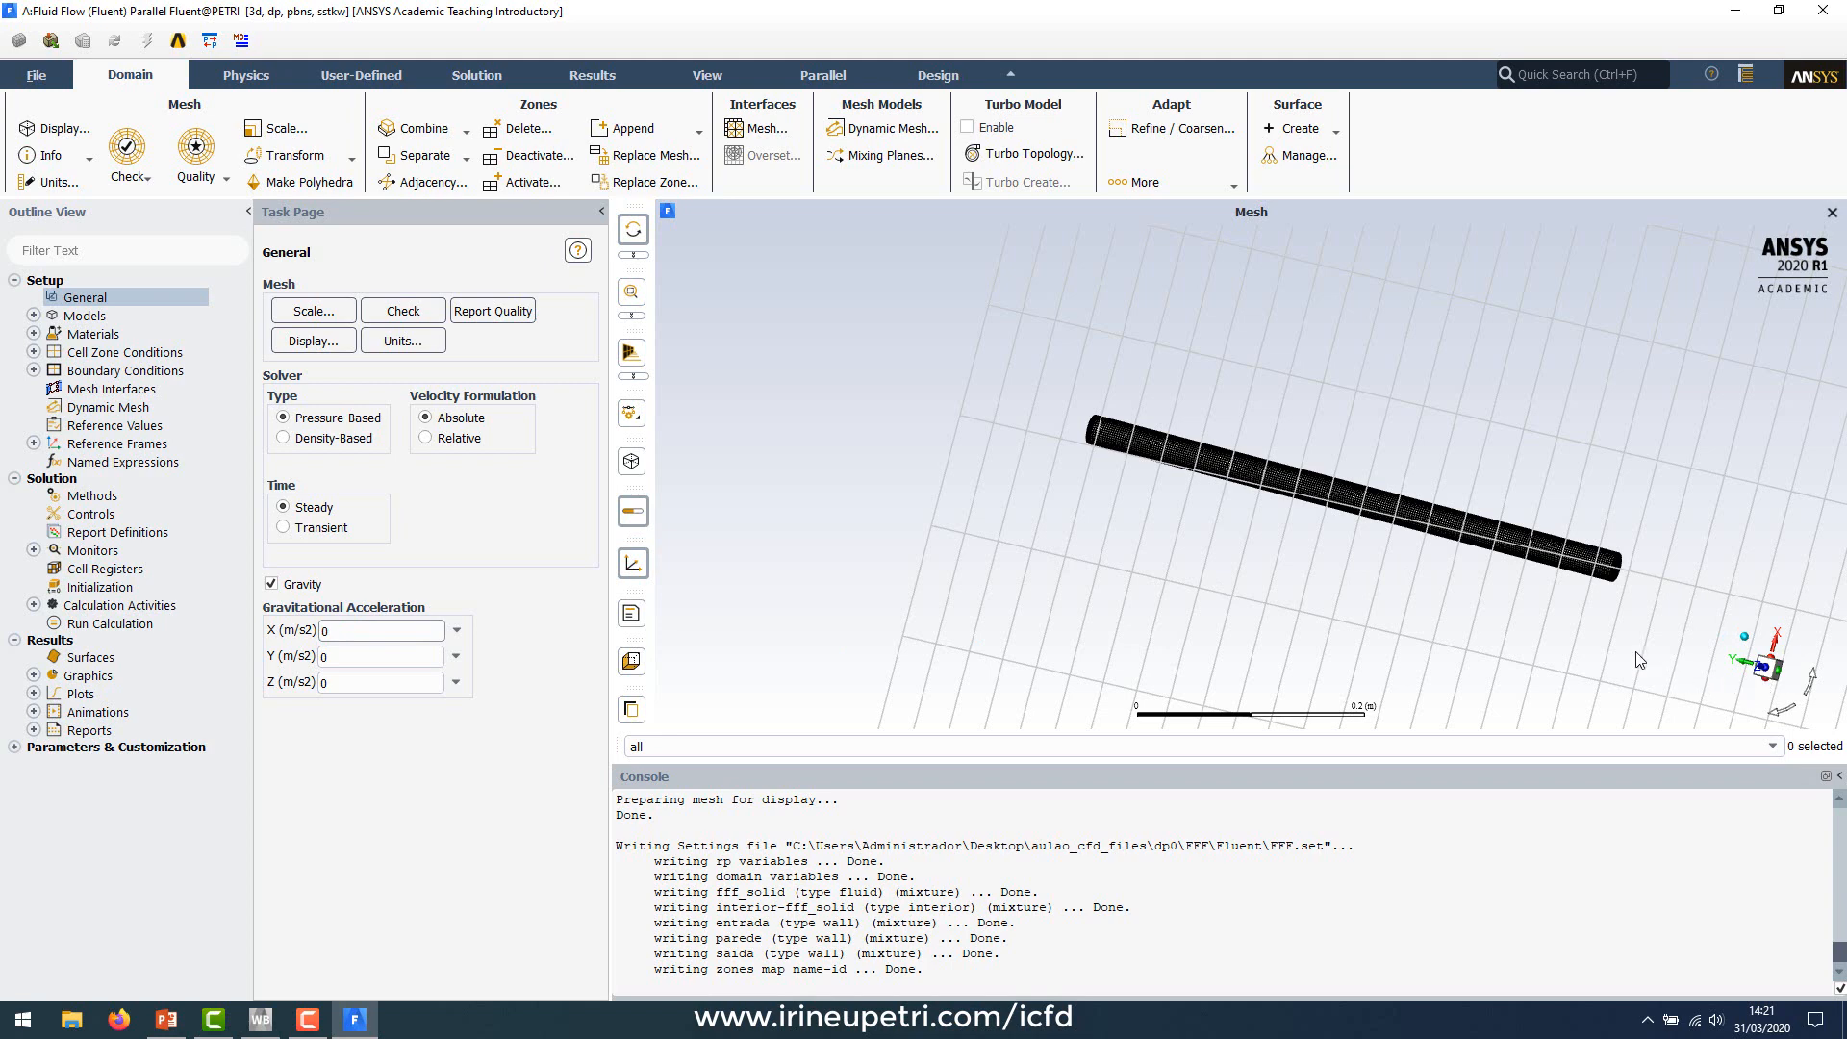
drag(1635, 651, 1818, 389)
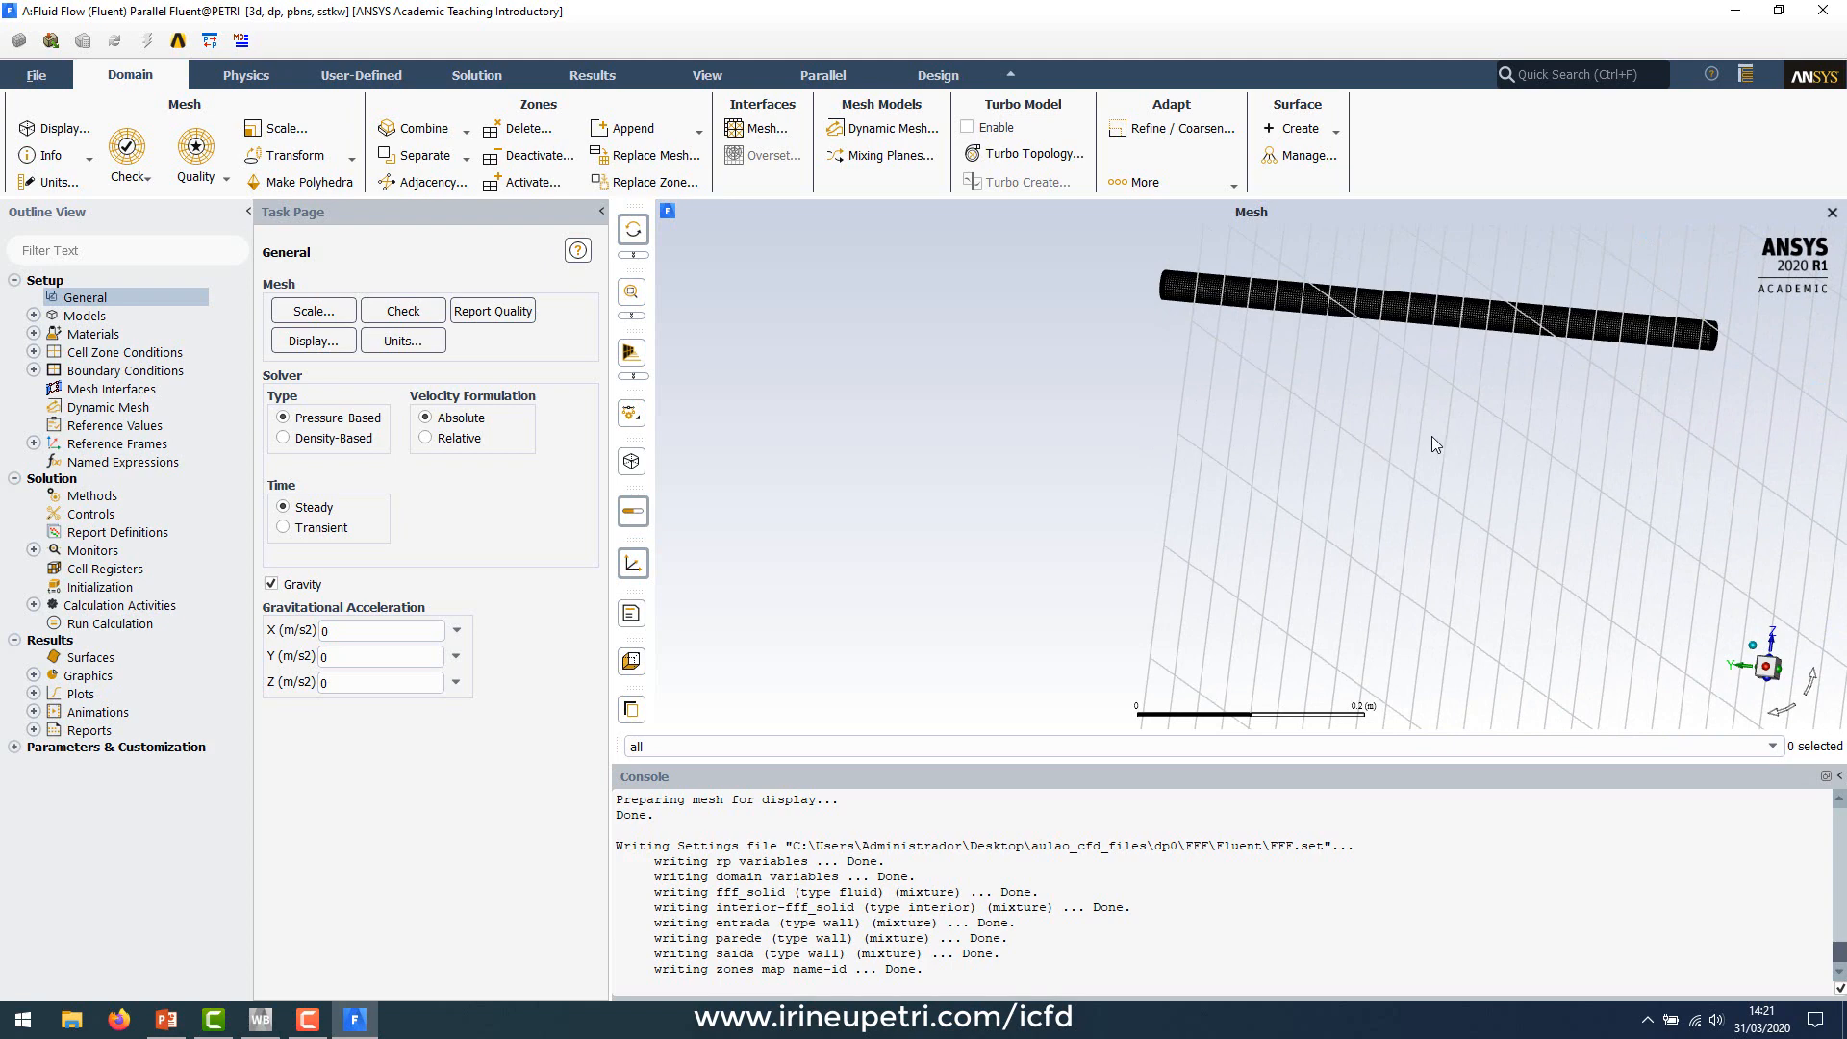
drag(1431, 436, 1396, 364)
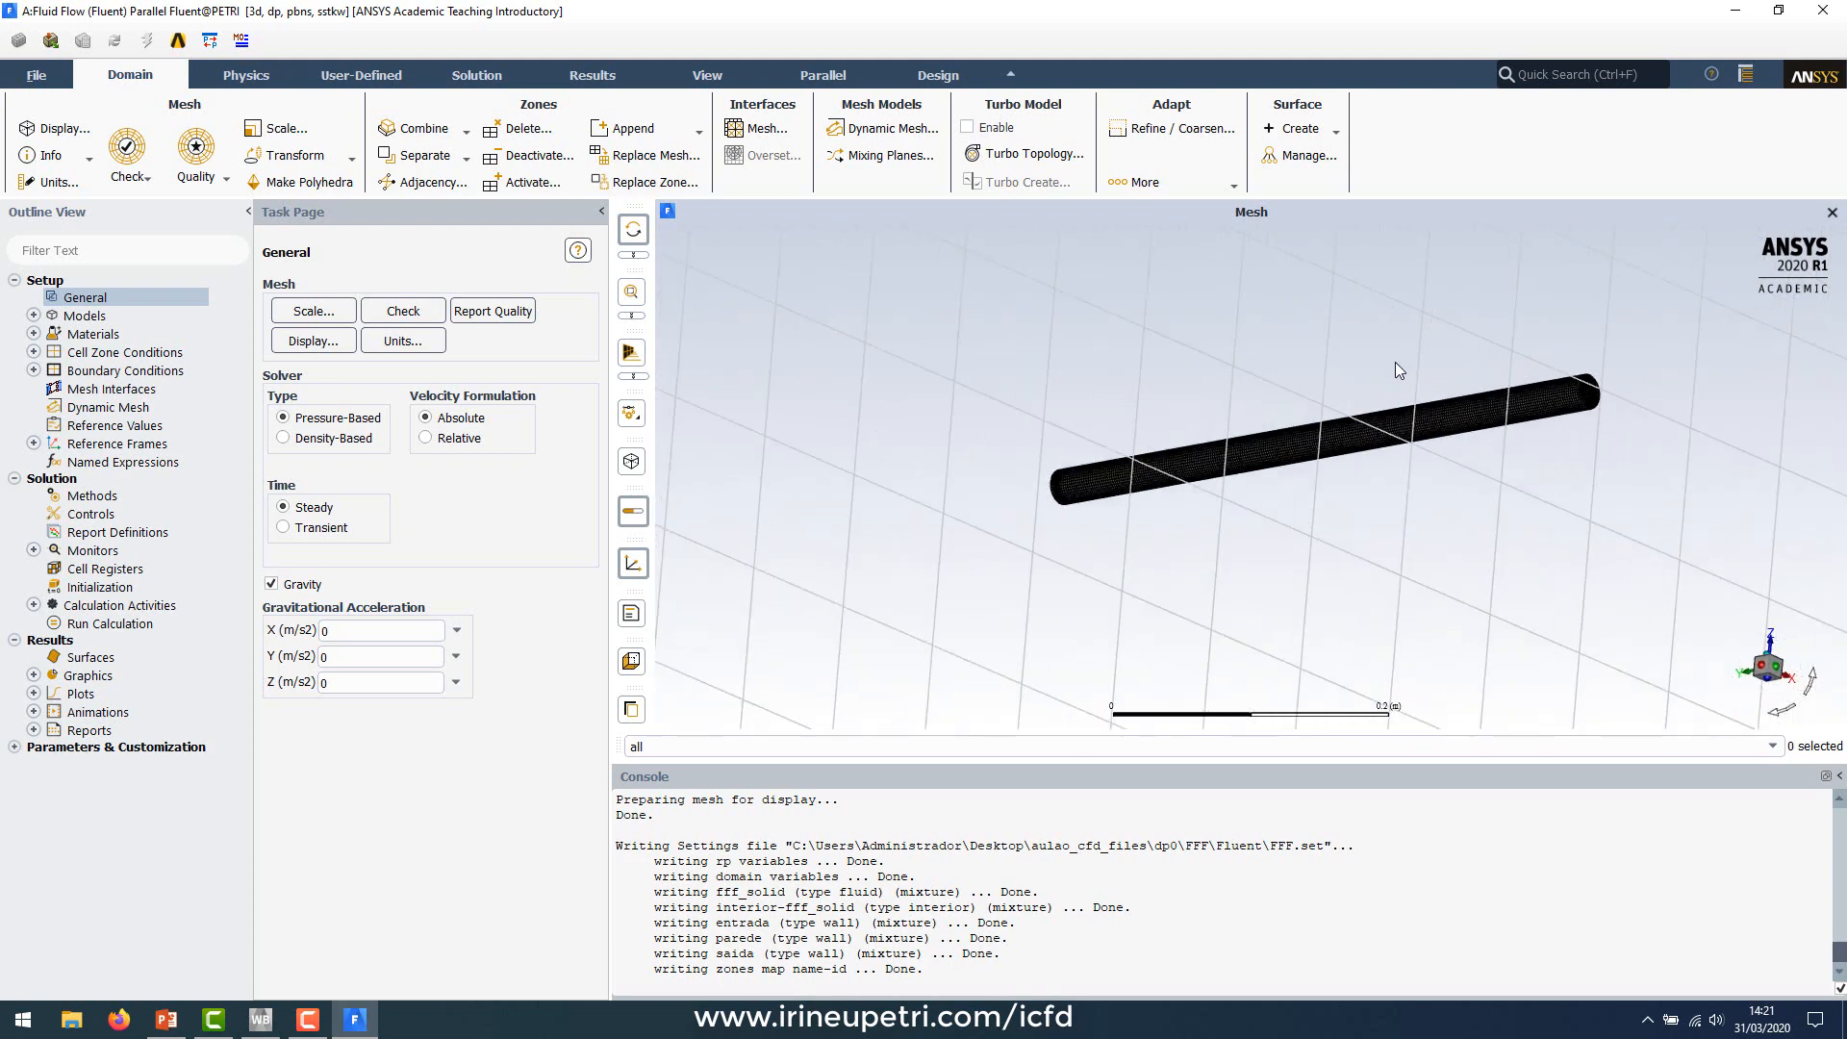
scroll(1212, 476, up, 2)
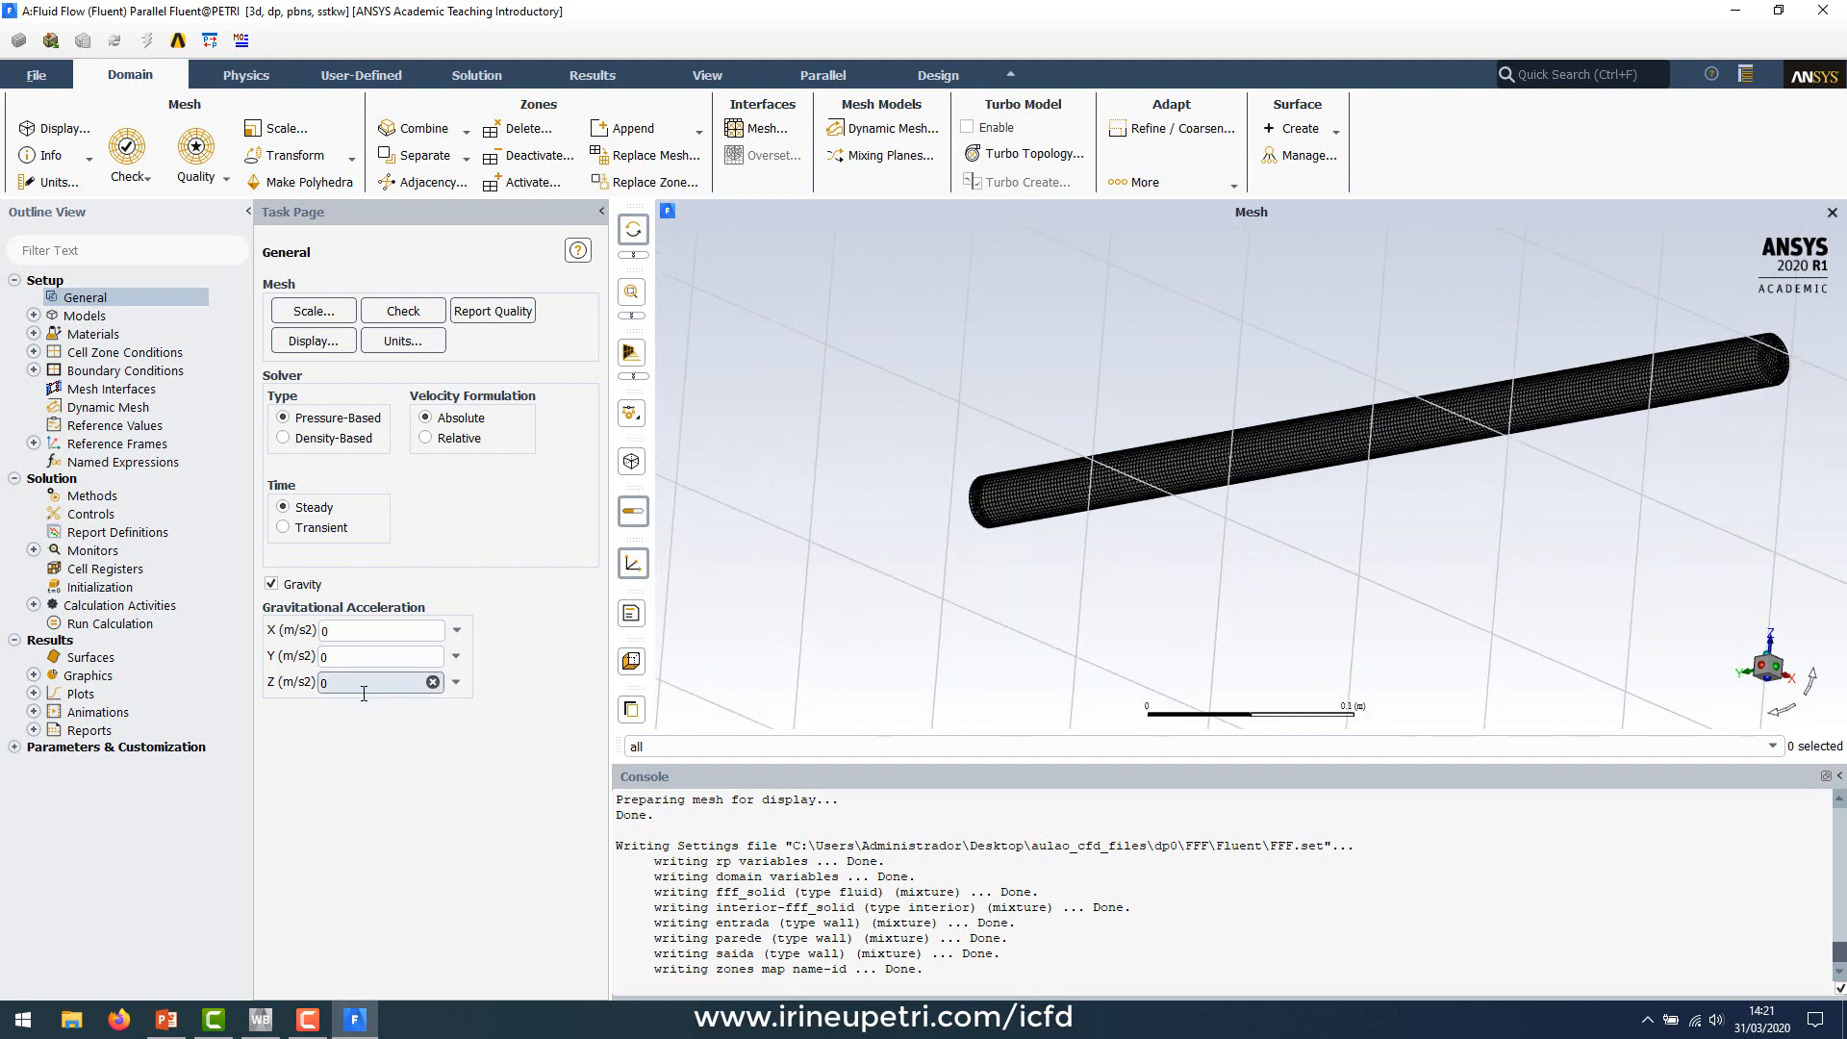
text(-)
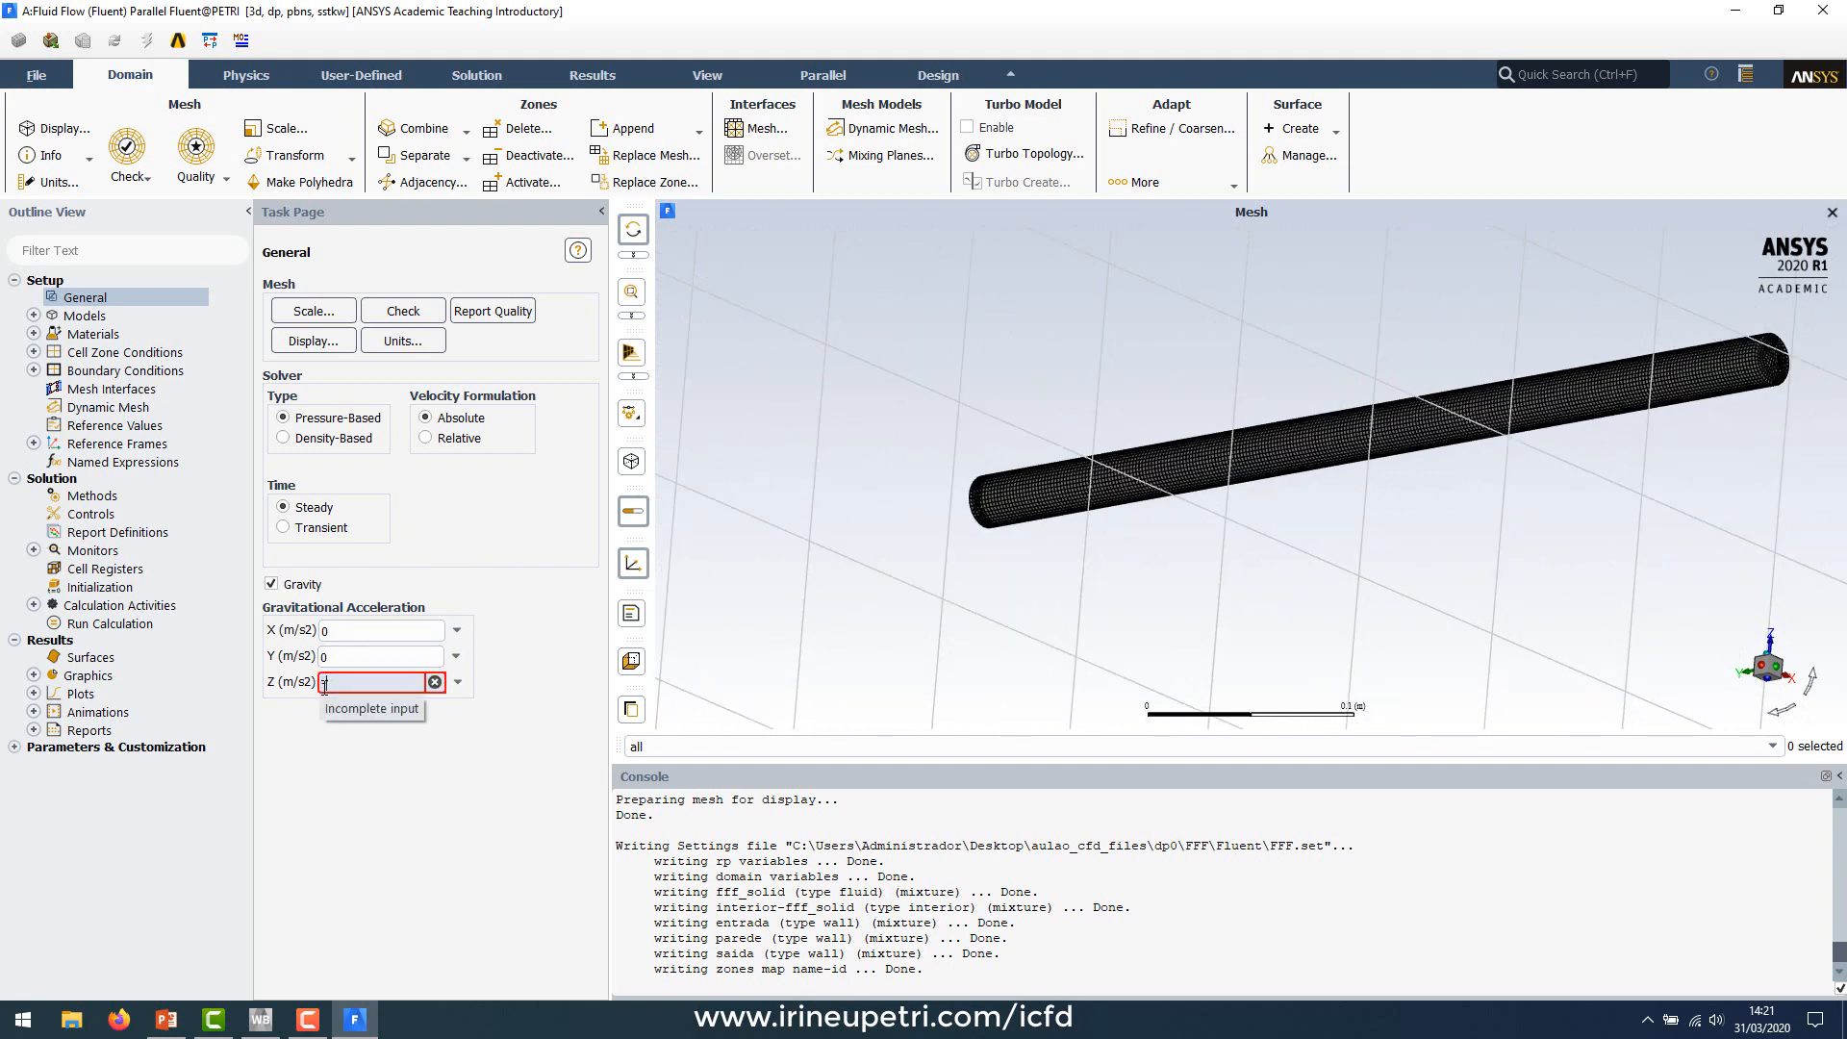
text(9.81)
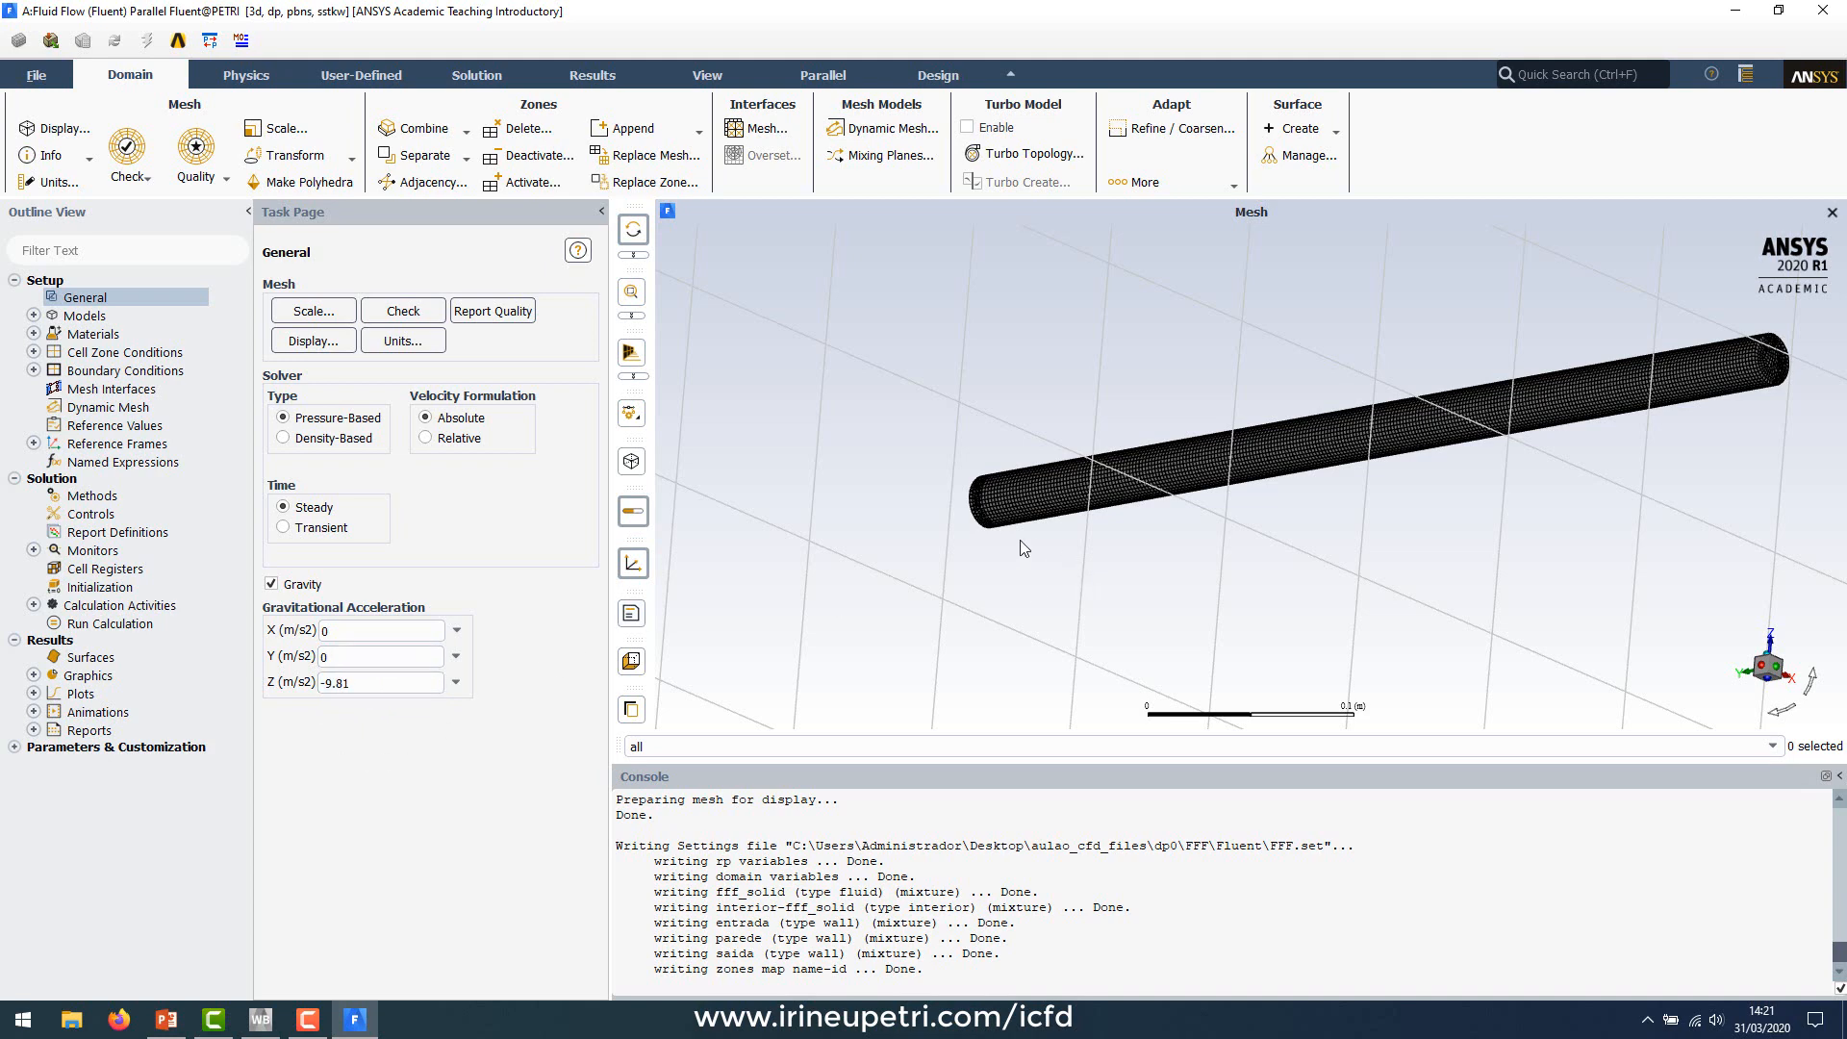
scroll(967, 553, up, 3)
scroll(1289, 562, down, 3)
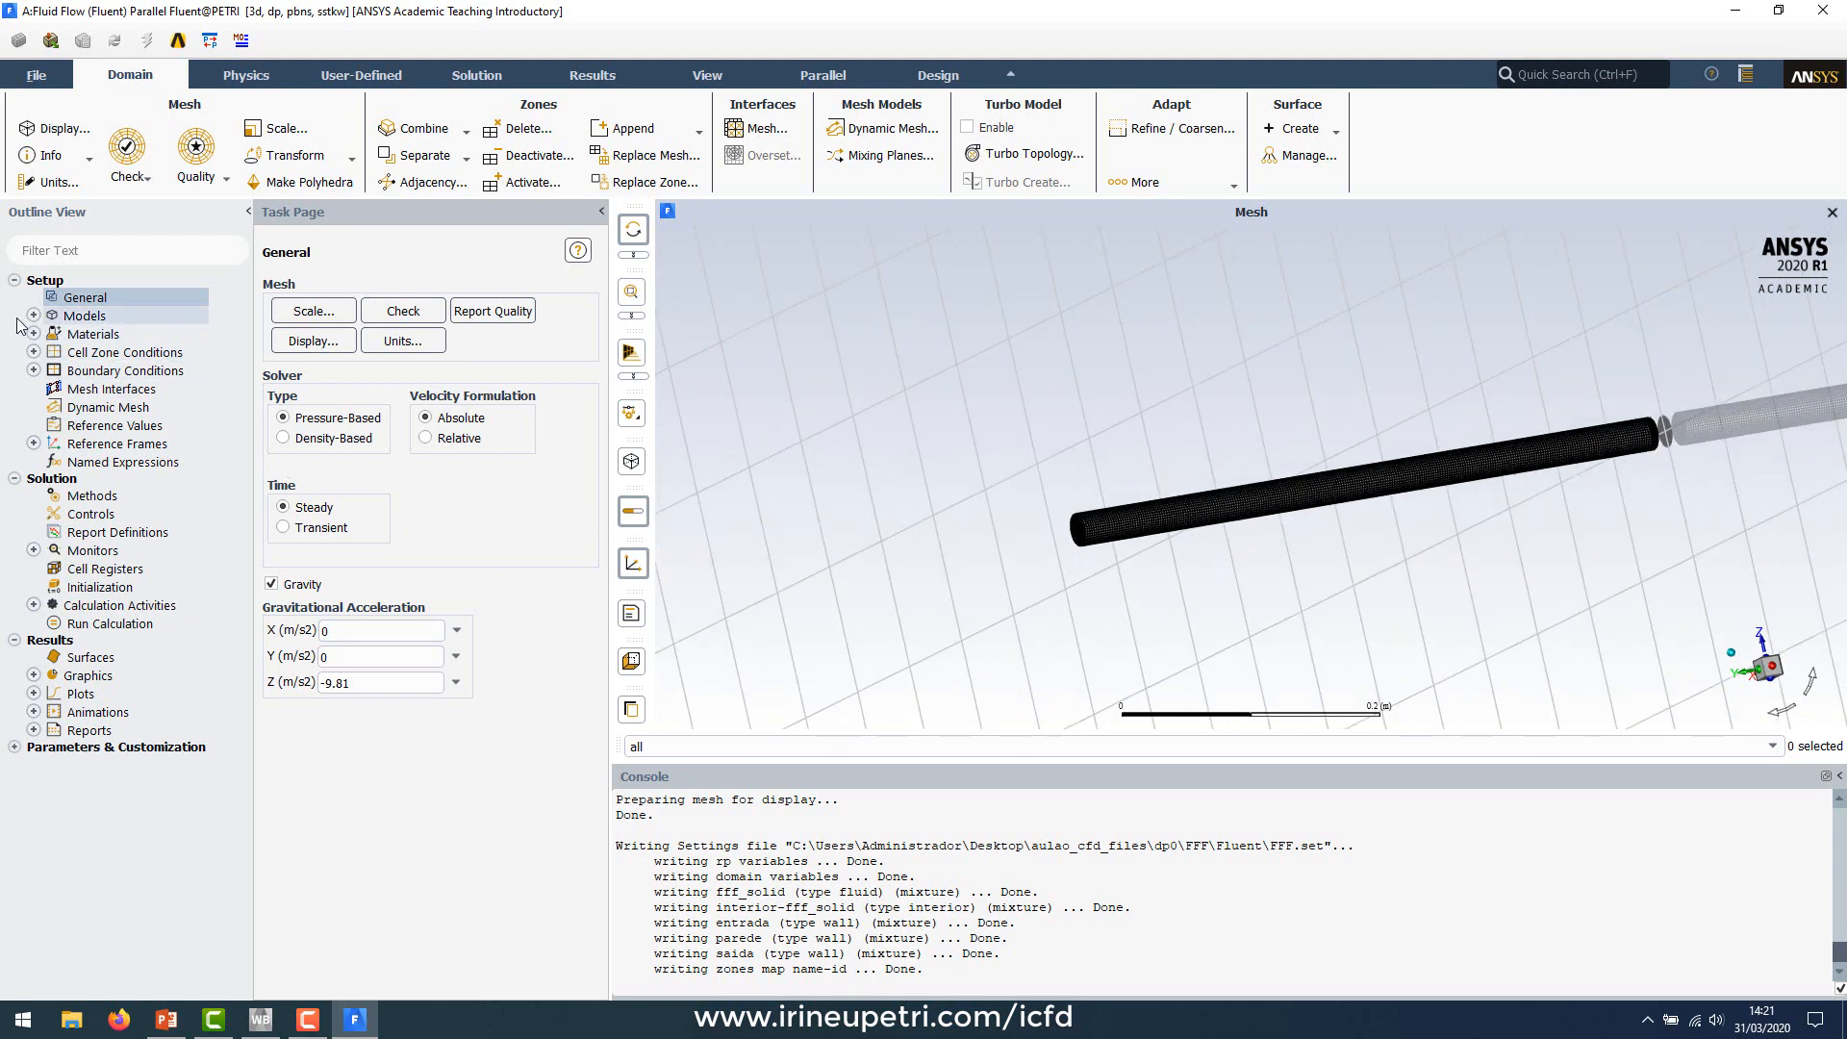
Step: Change the viscous model to Laminar and apply it
click(82, 317)
double_click(82, 319)
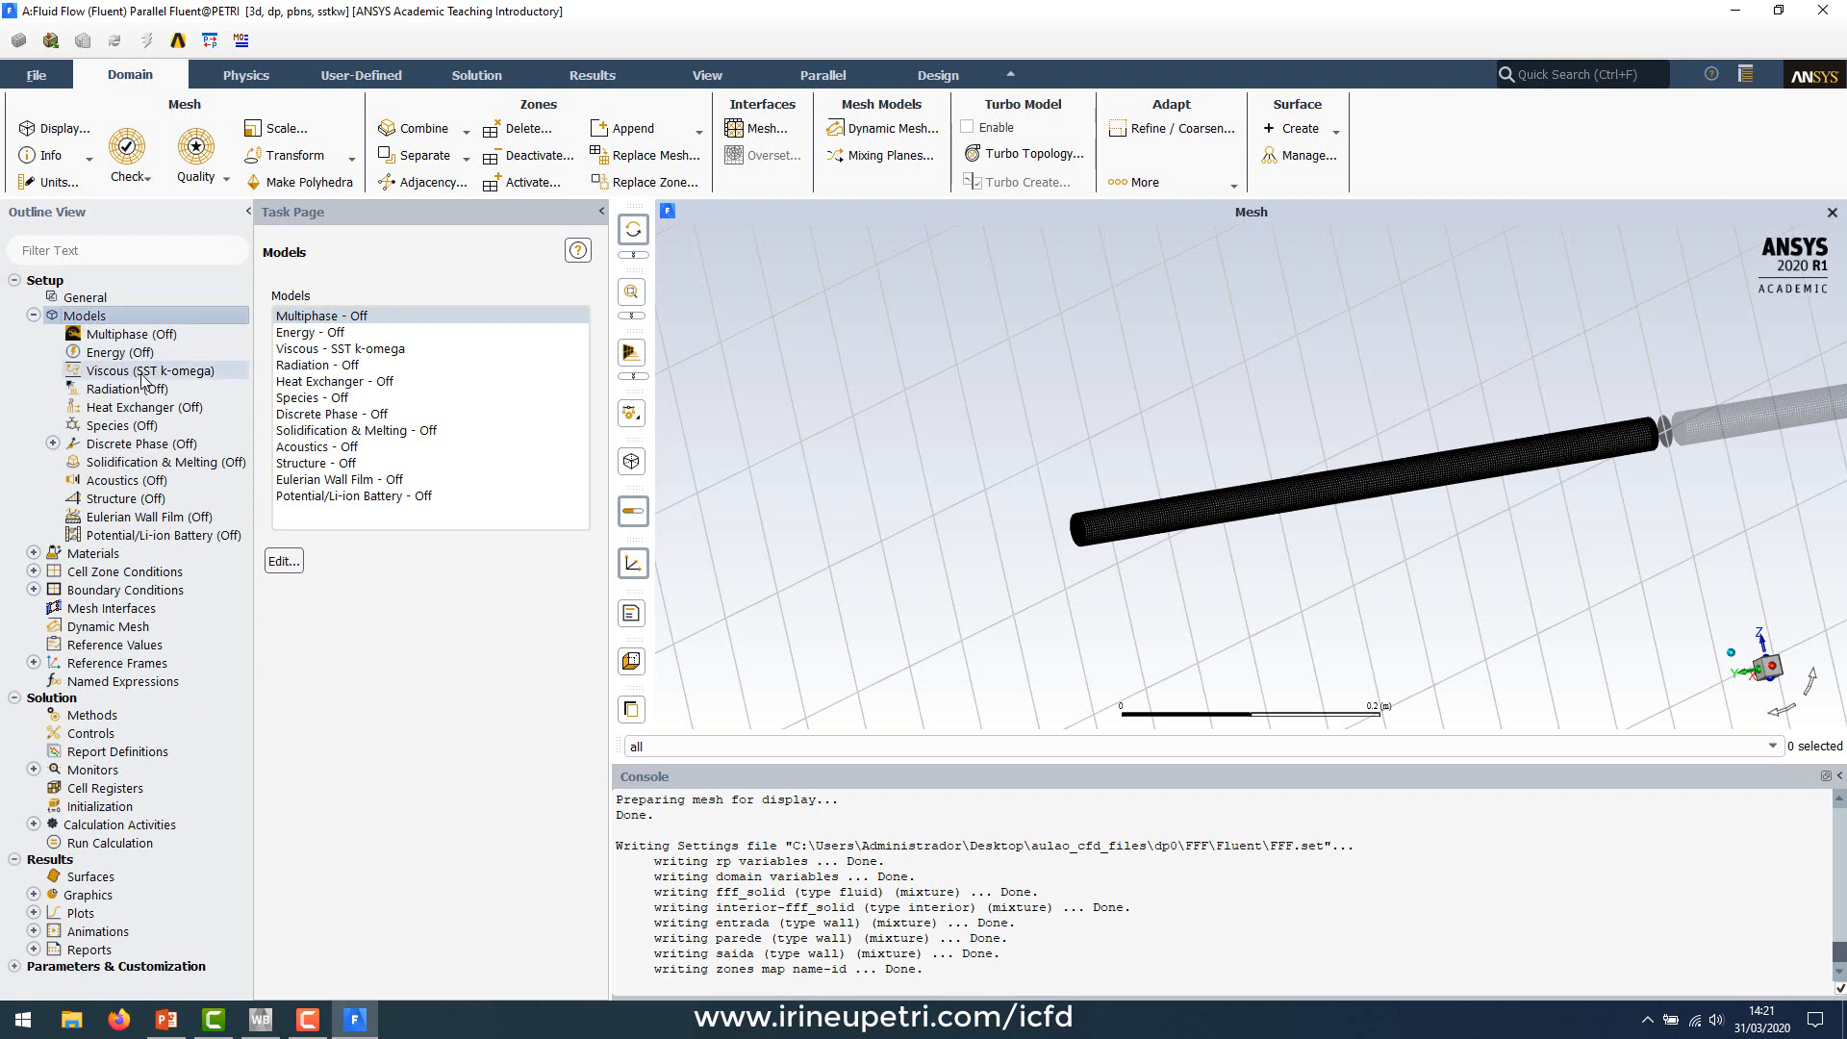
click(109, 374)
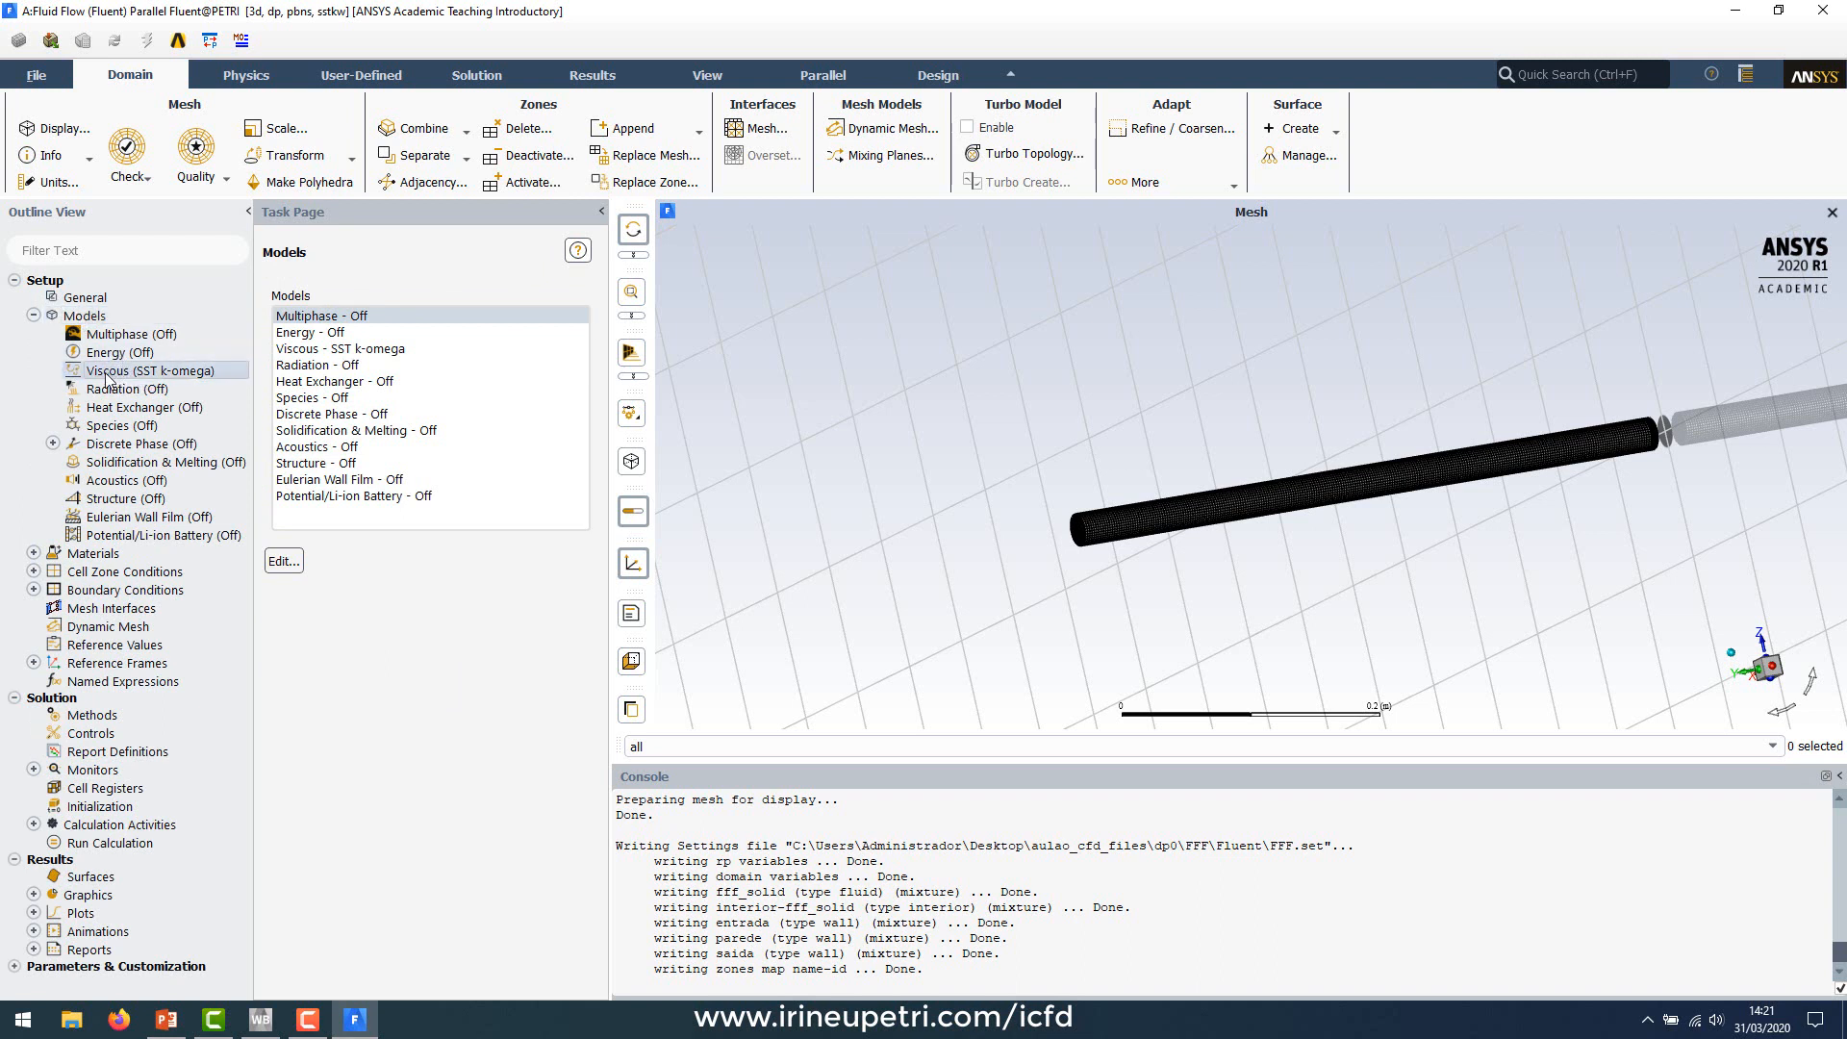
double_click(108, 371)
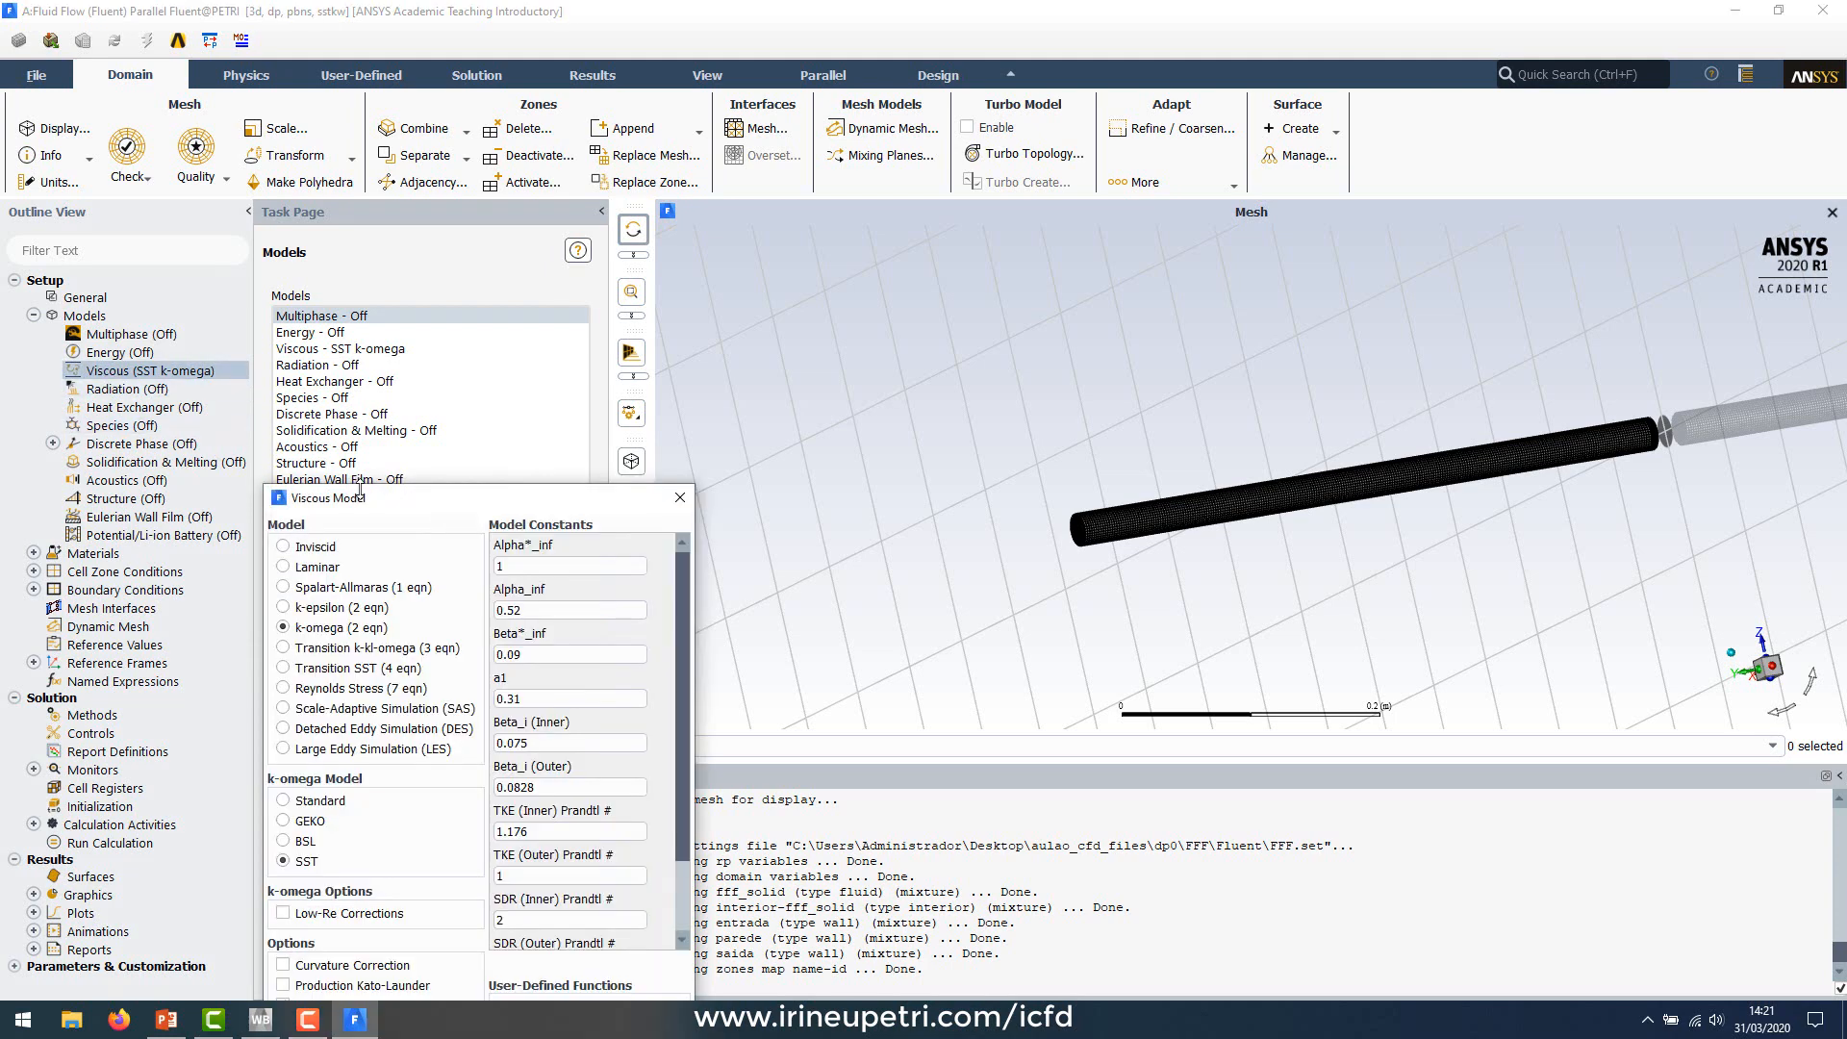
drag(402, 513, 640, 296)
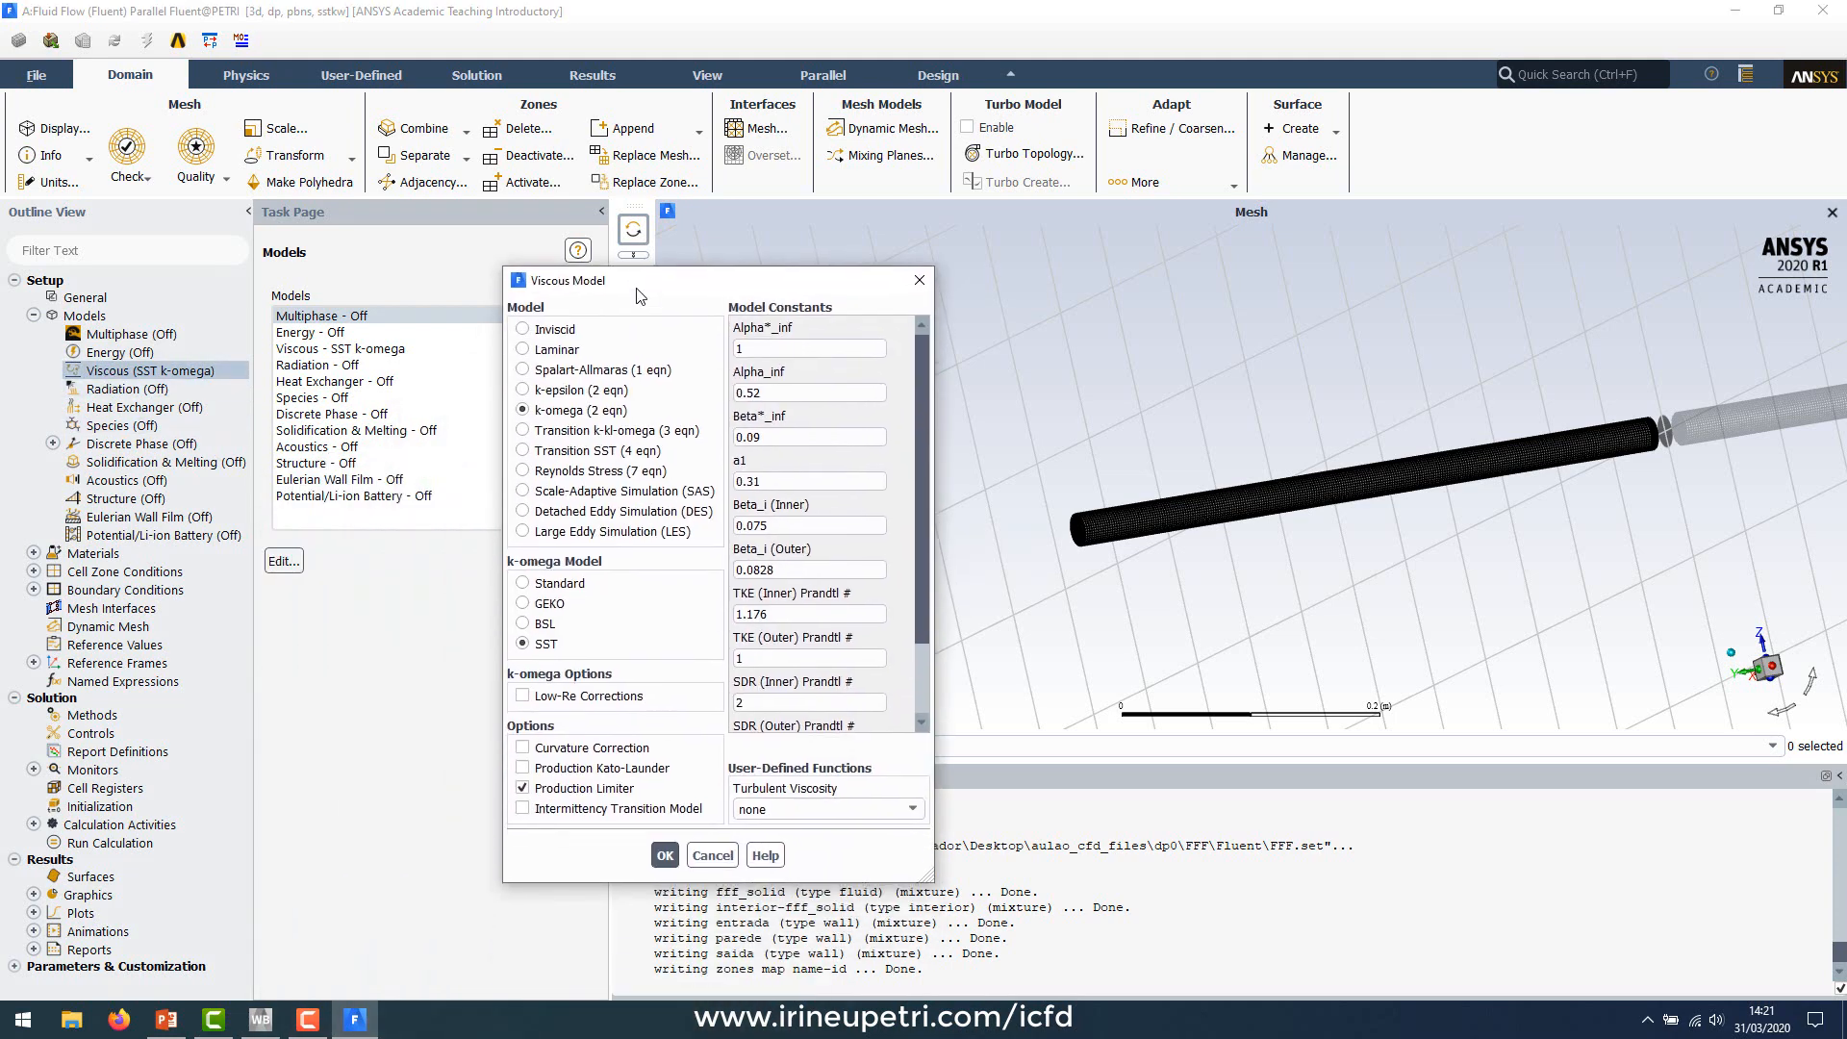
click(567, 352)
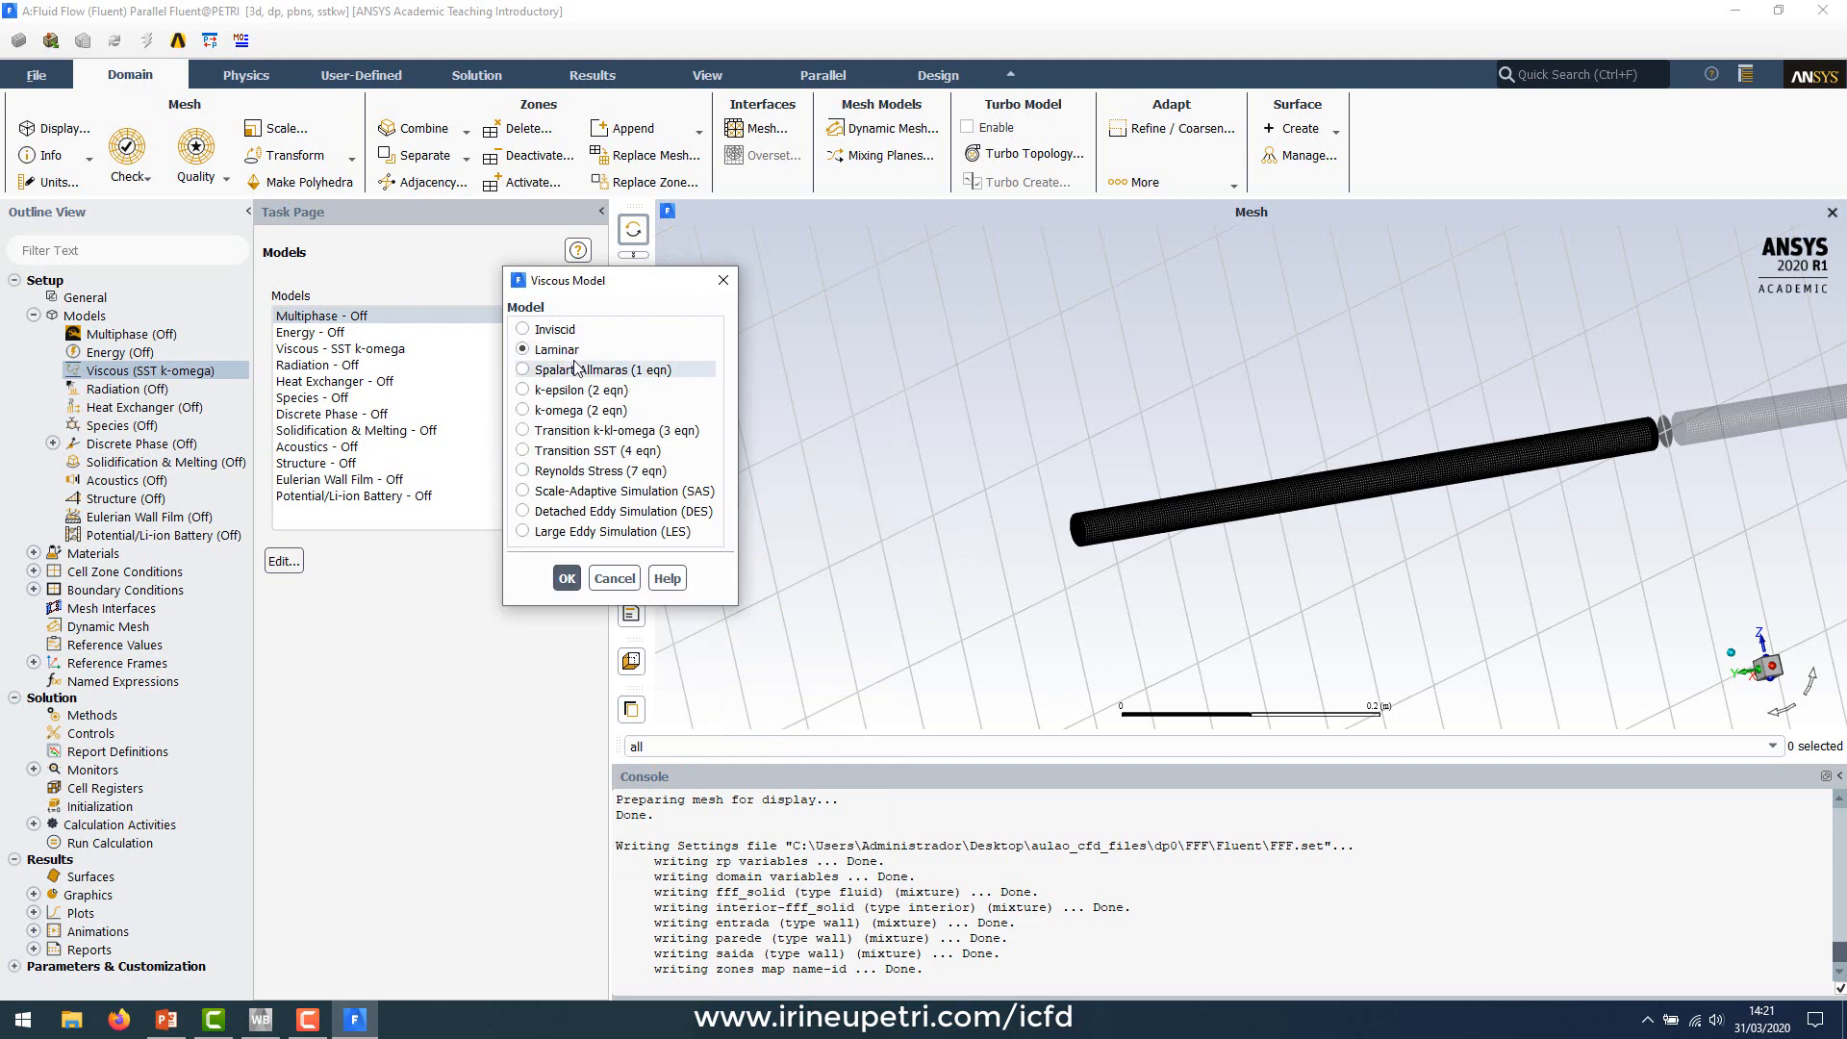
click(567, 579)
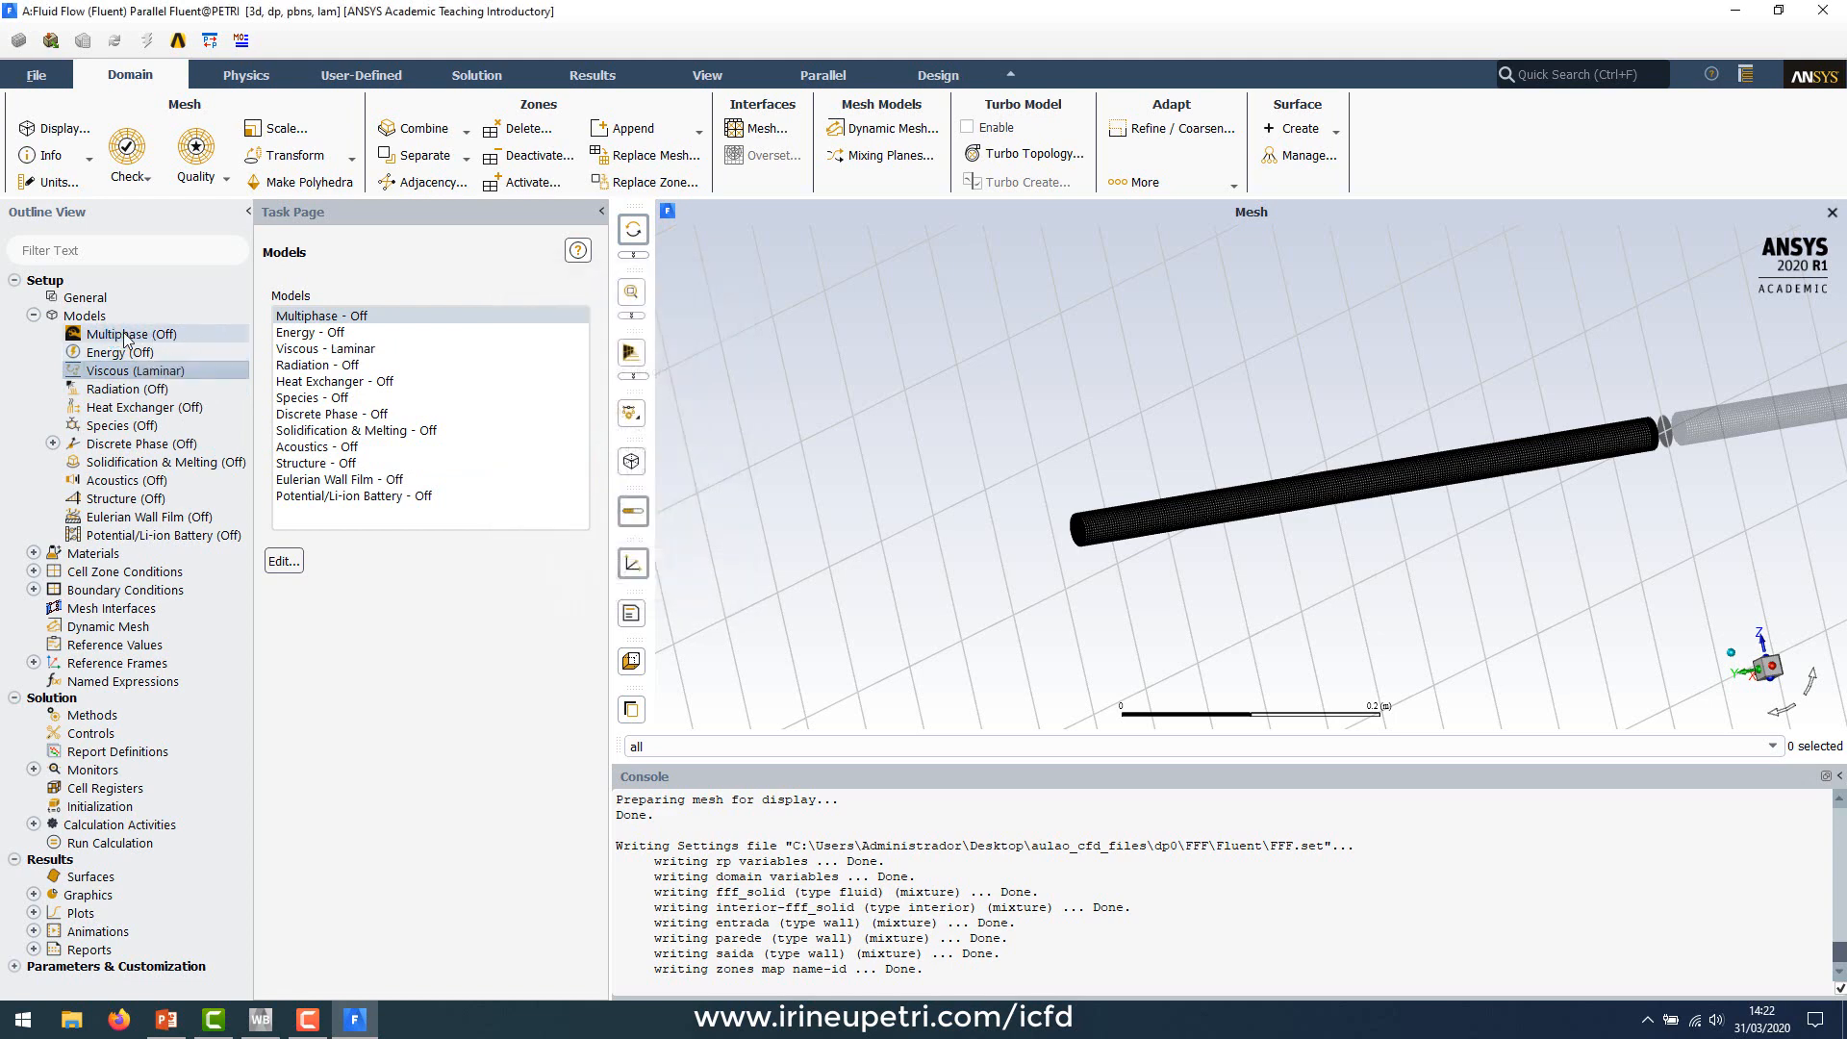
Step: Turn on the energy equation in the physics models
click(100, 356)
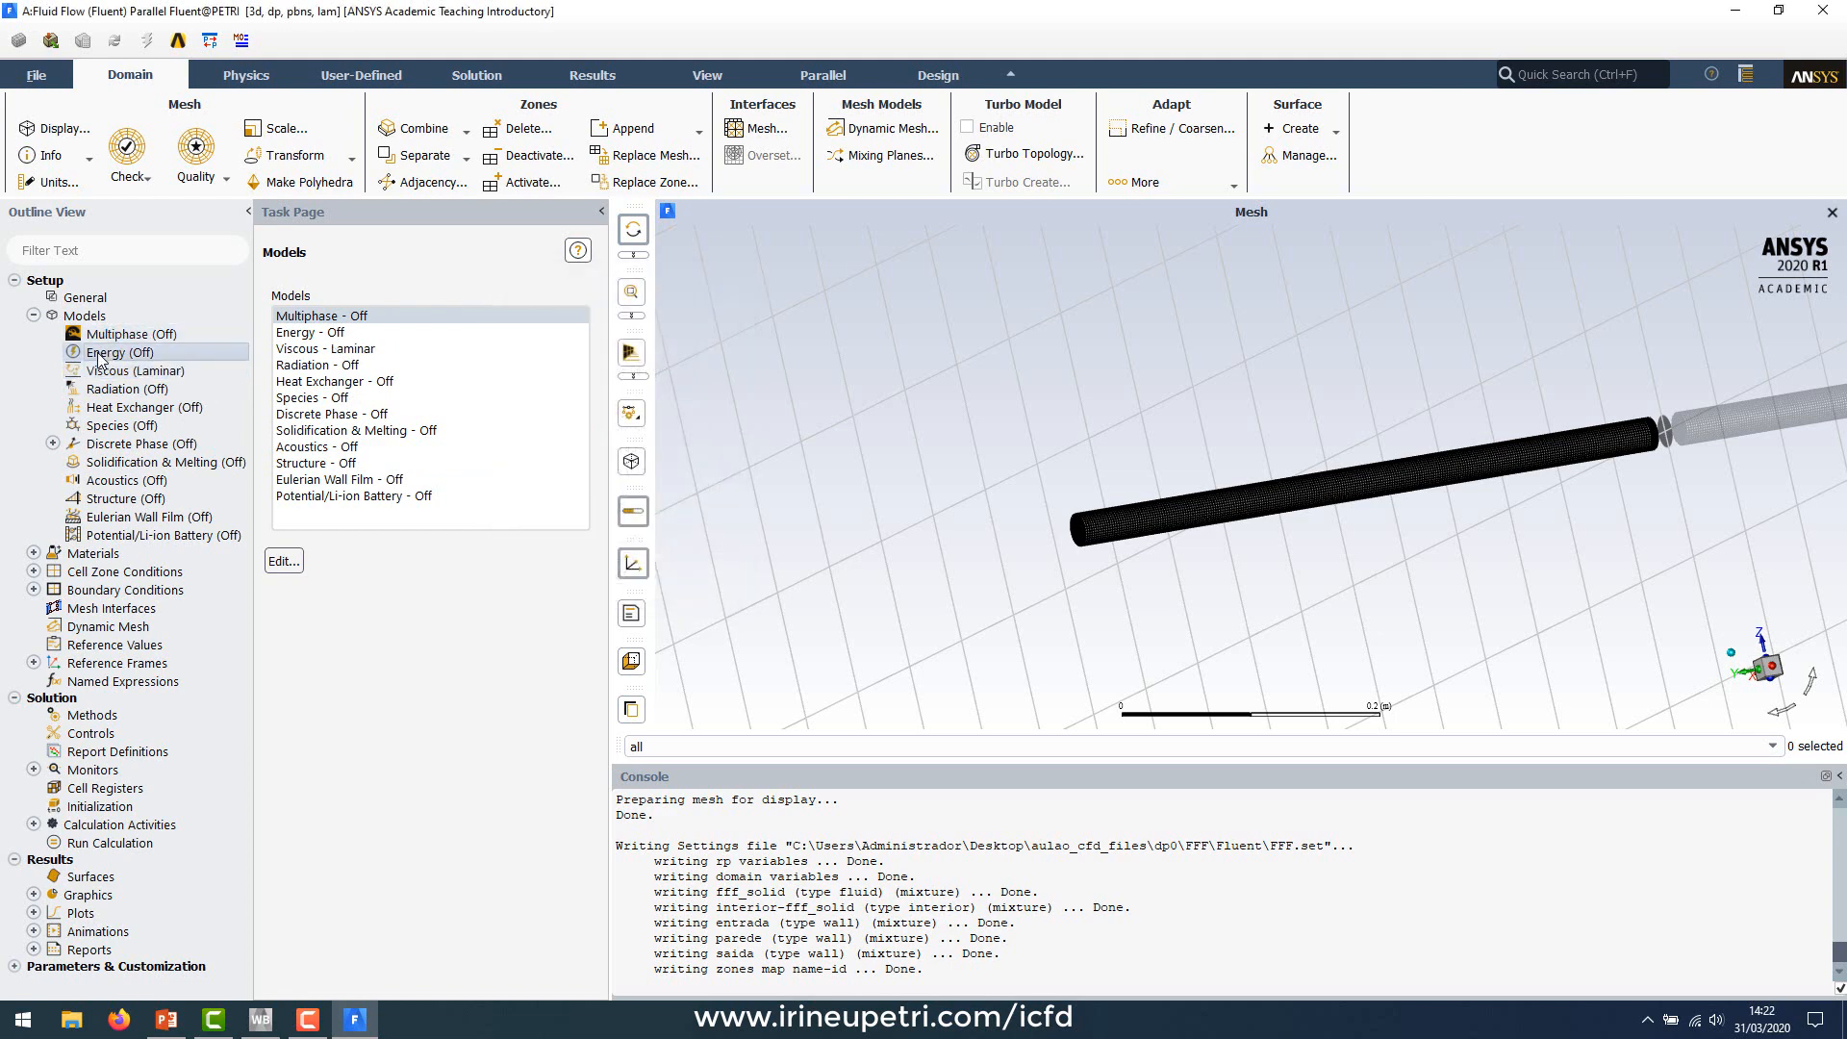
double_click(100, 355)
drag(378, 476, 821, 423)
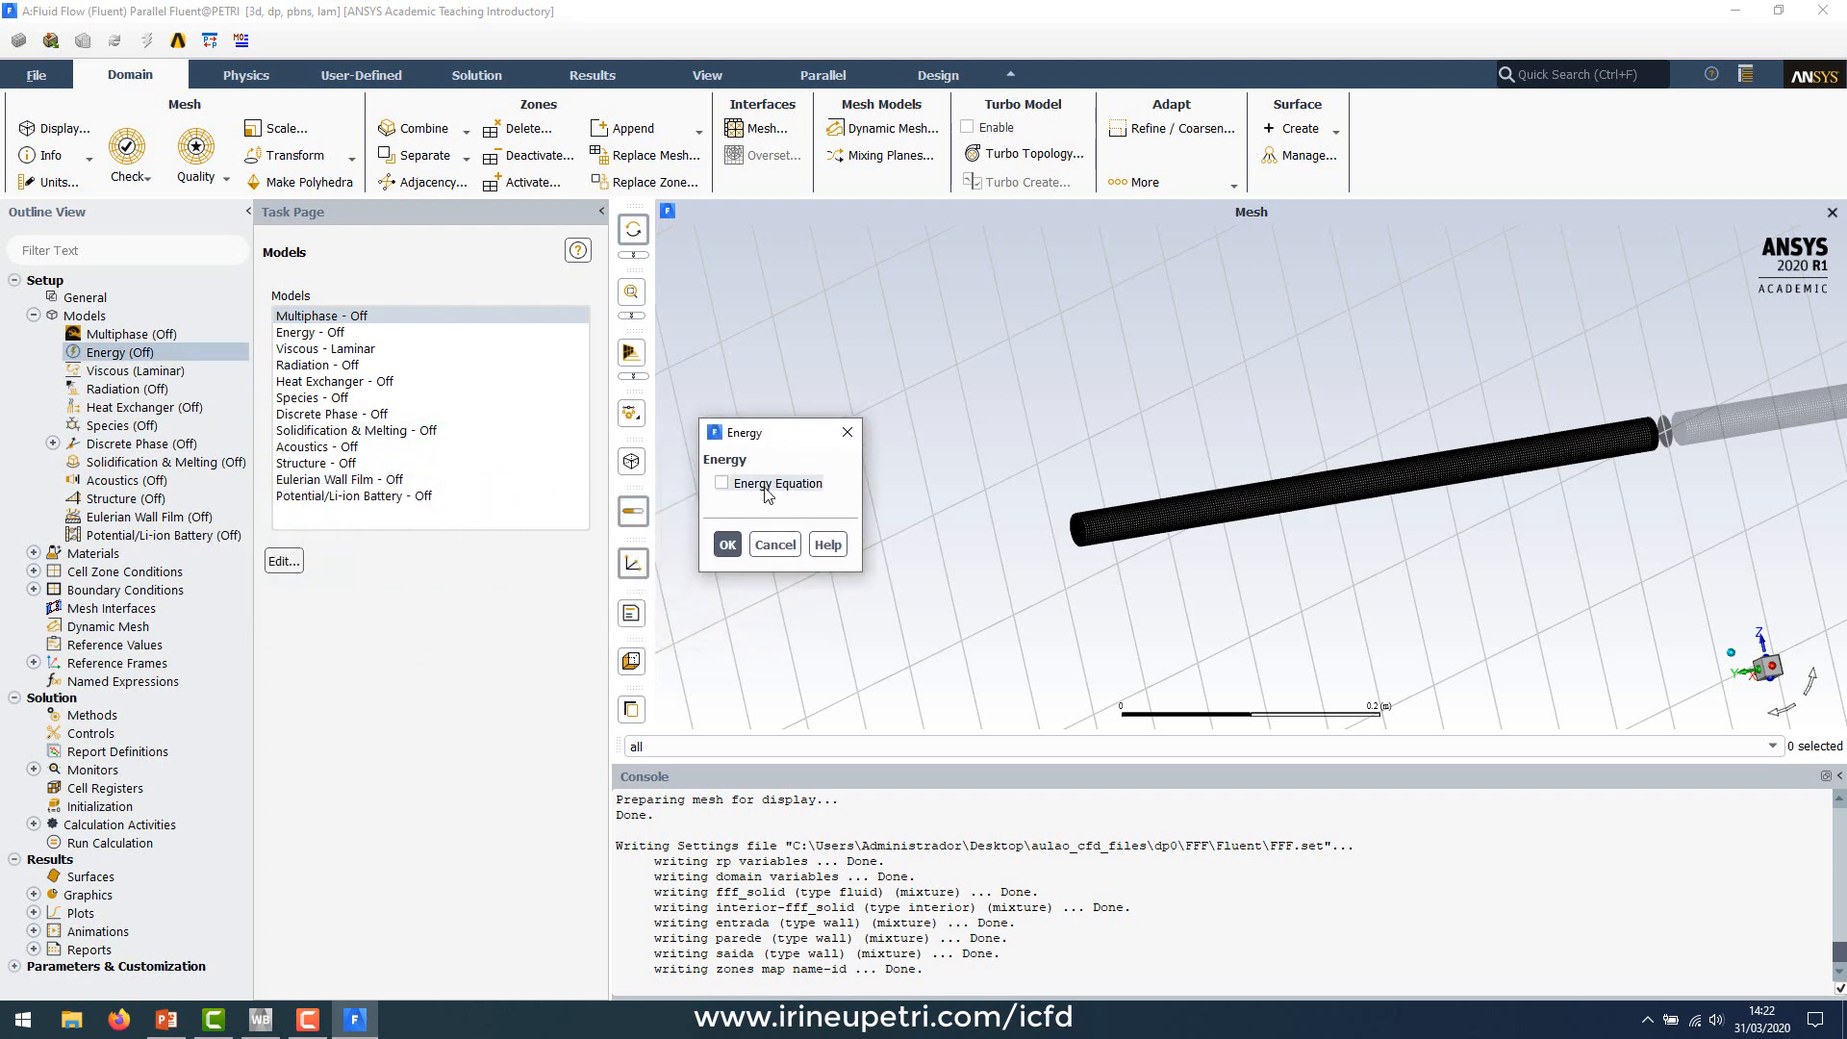
click(729, 548)
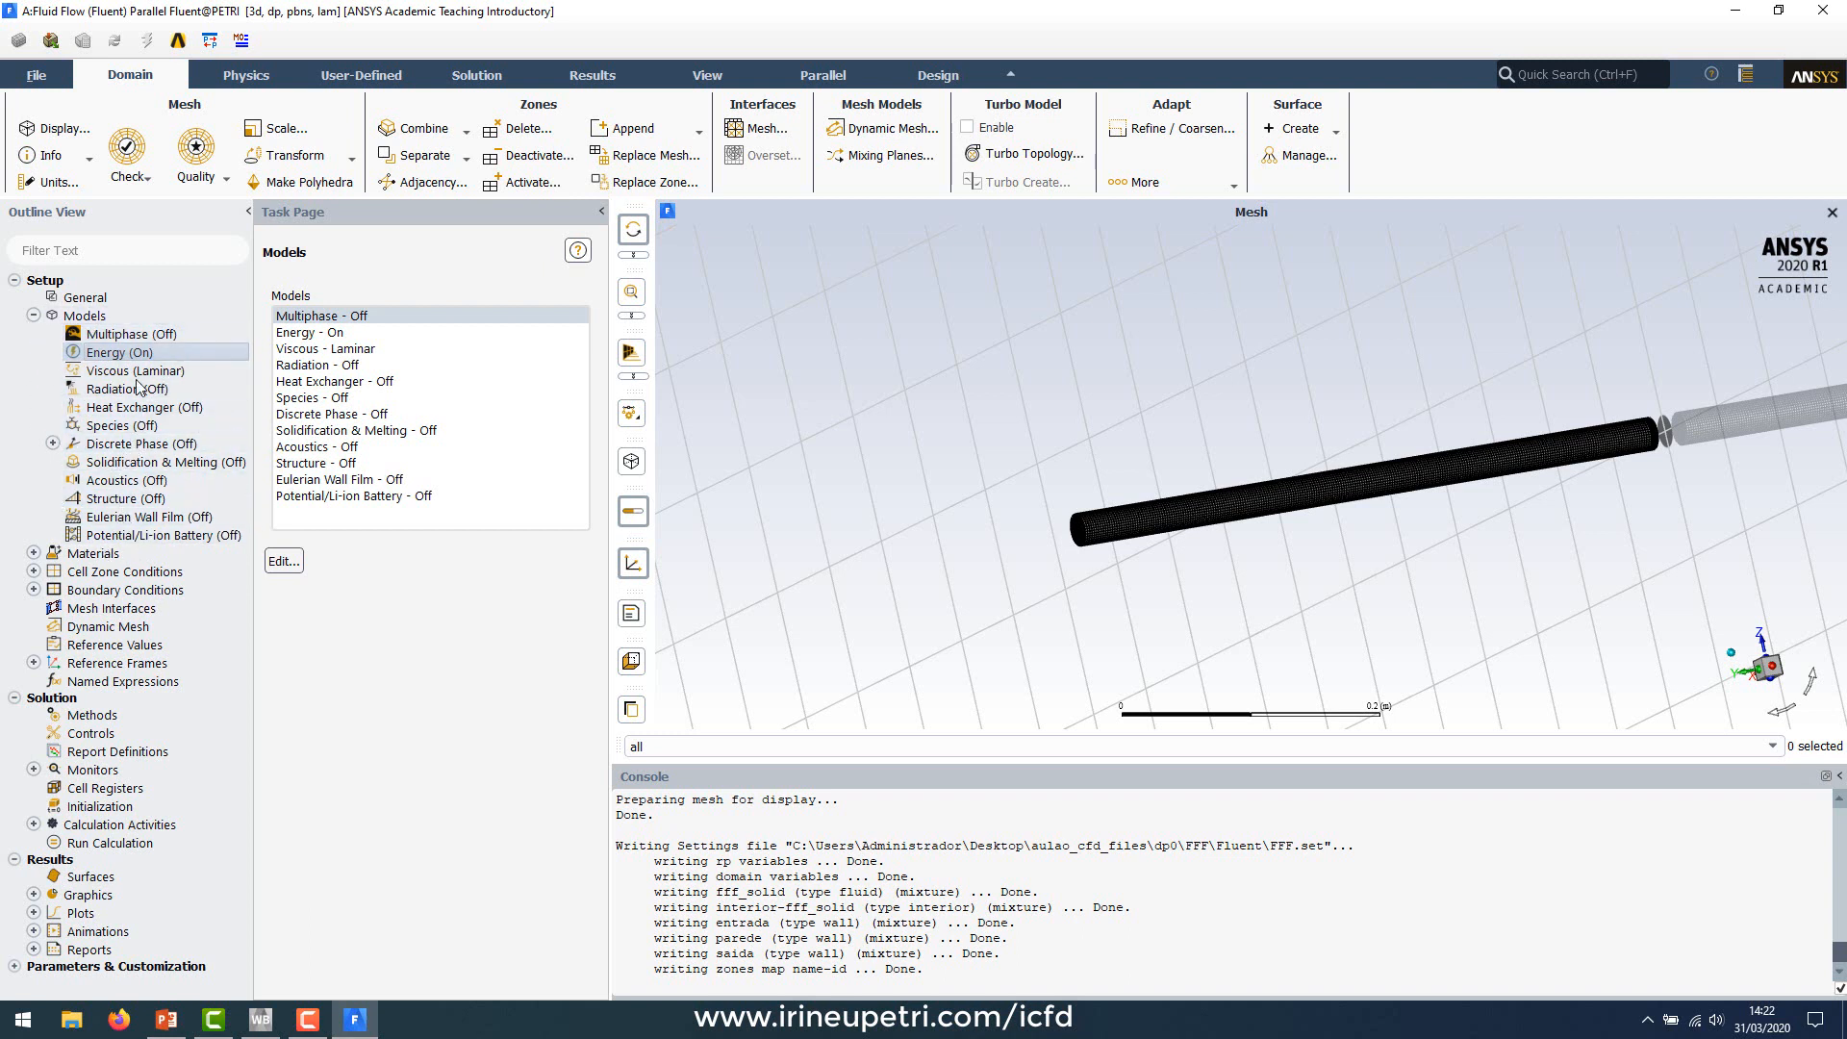
Step: Add water-liquid (h2o<l>) to the case's fluid materials by copying it from the Fluent database
click(33, 315)
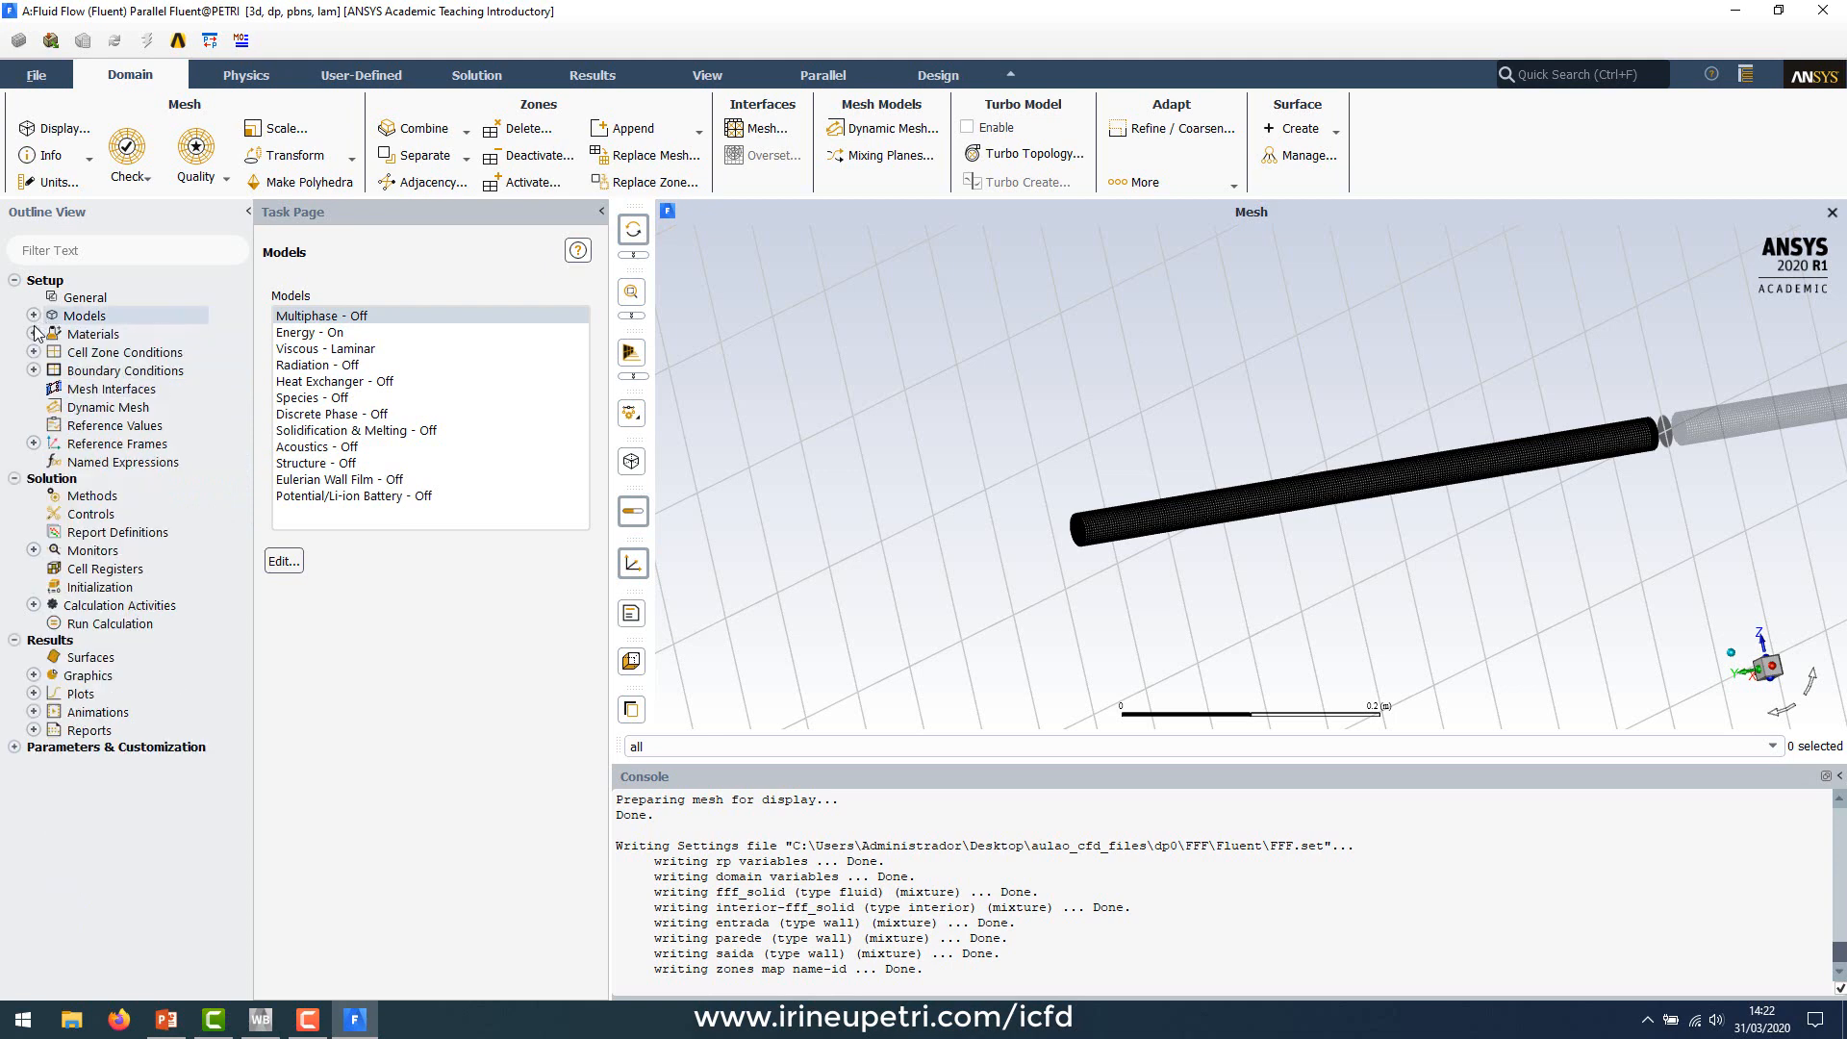
double_click(83, 337)
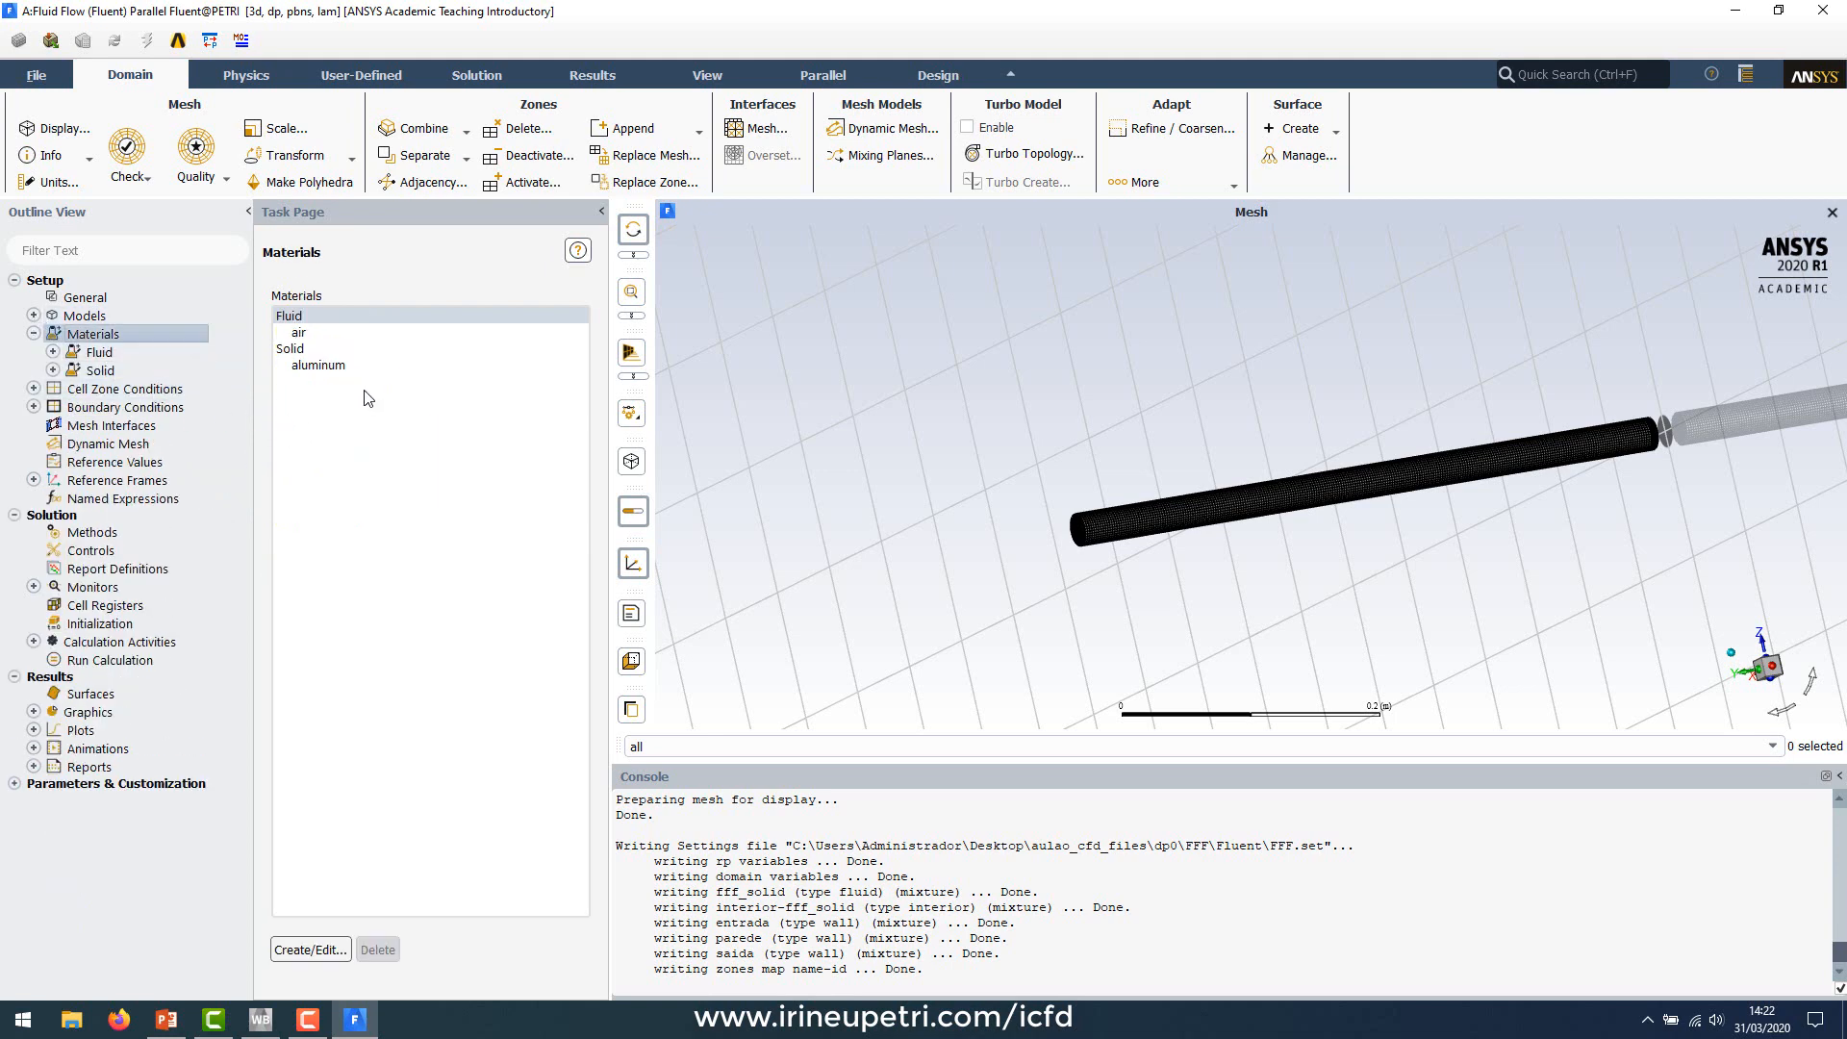
click(317, 336)
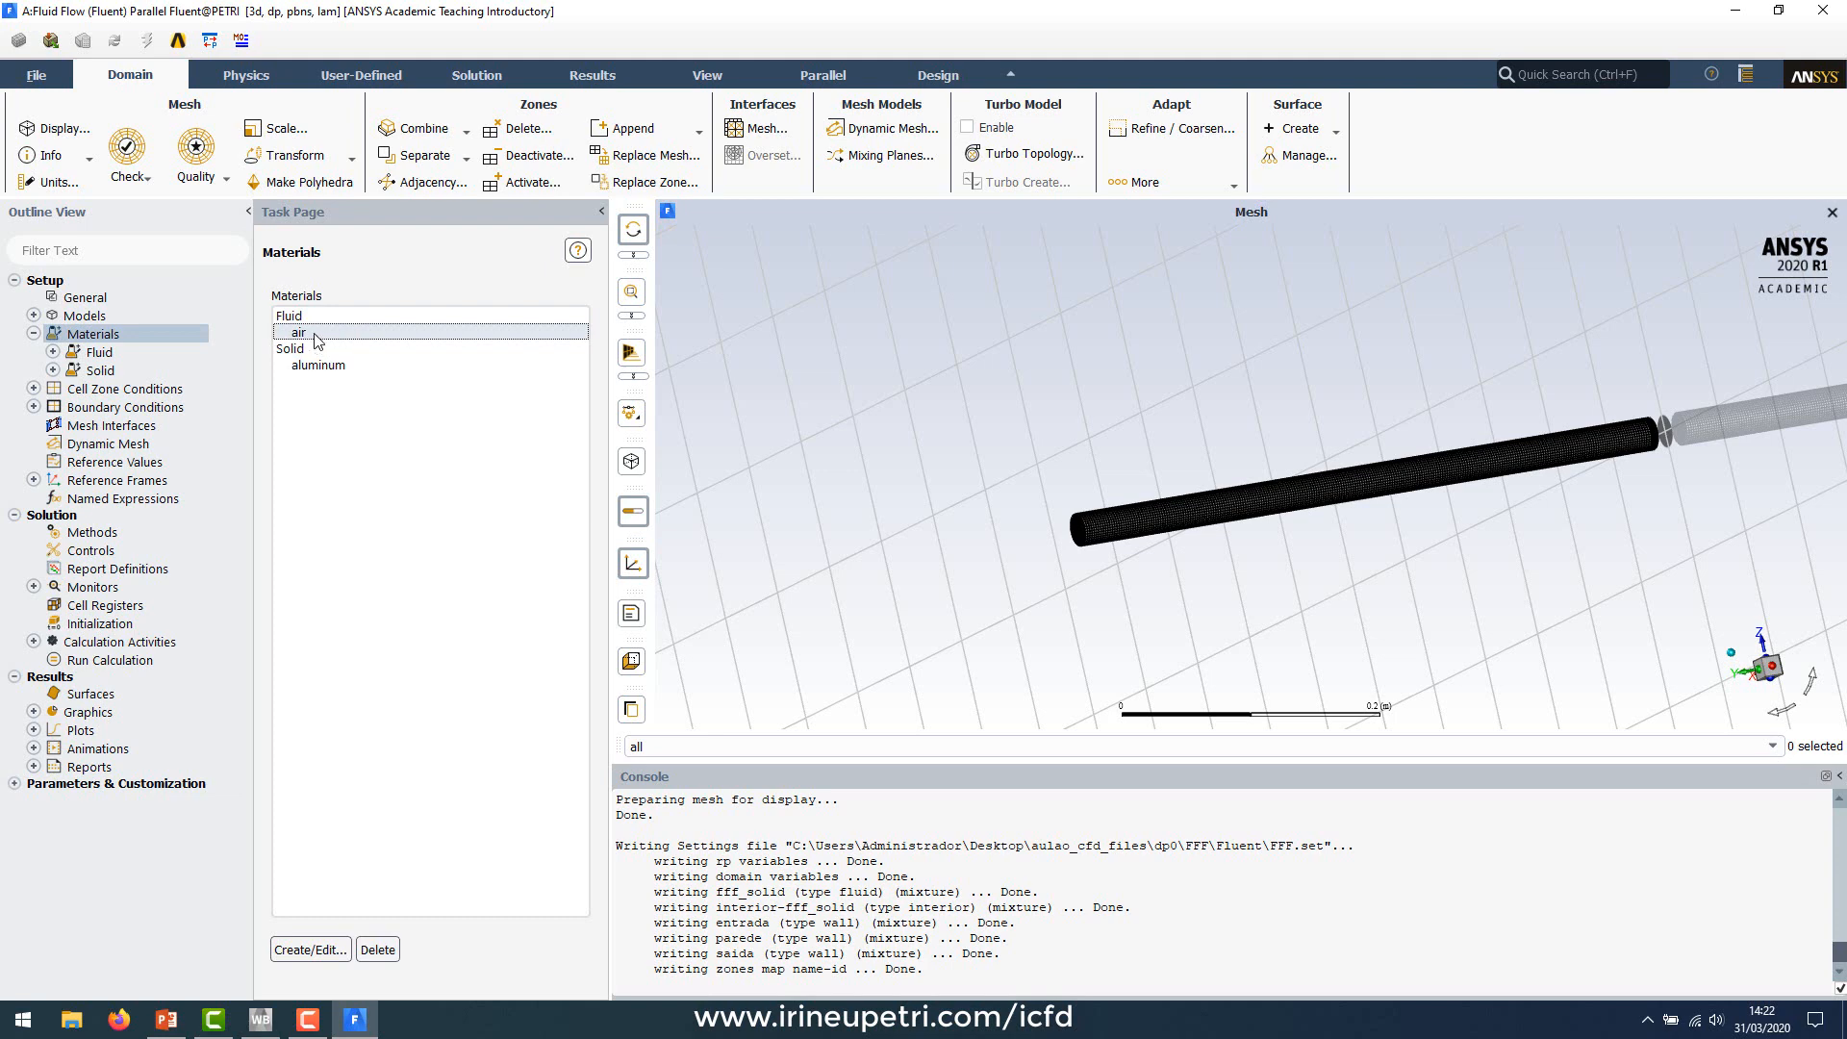
double_click(317, 335)
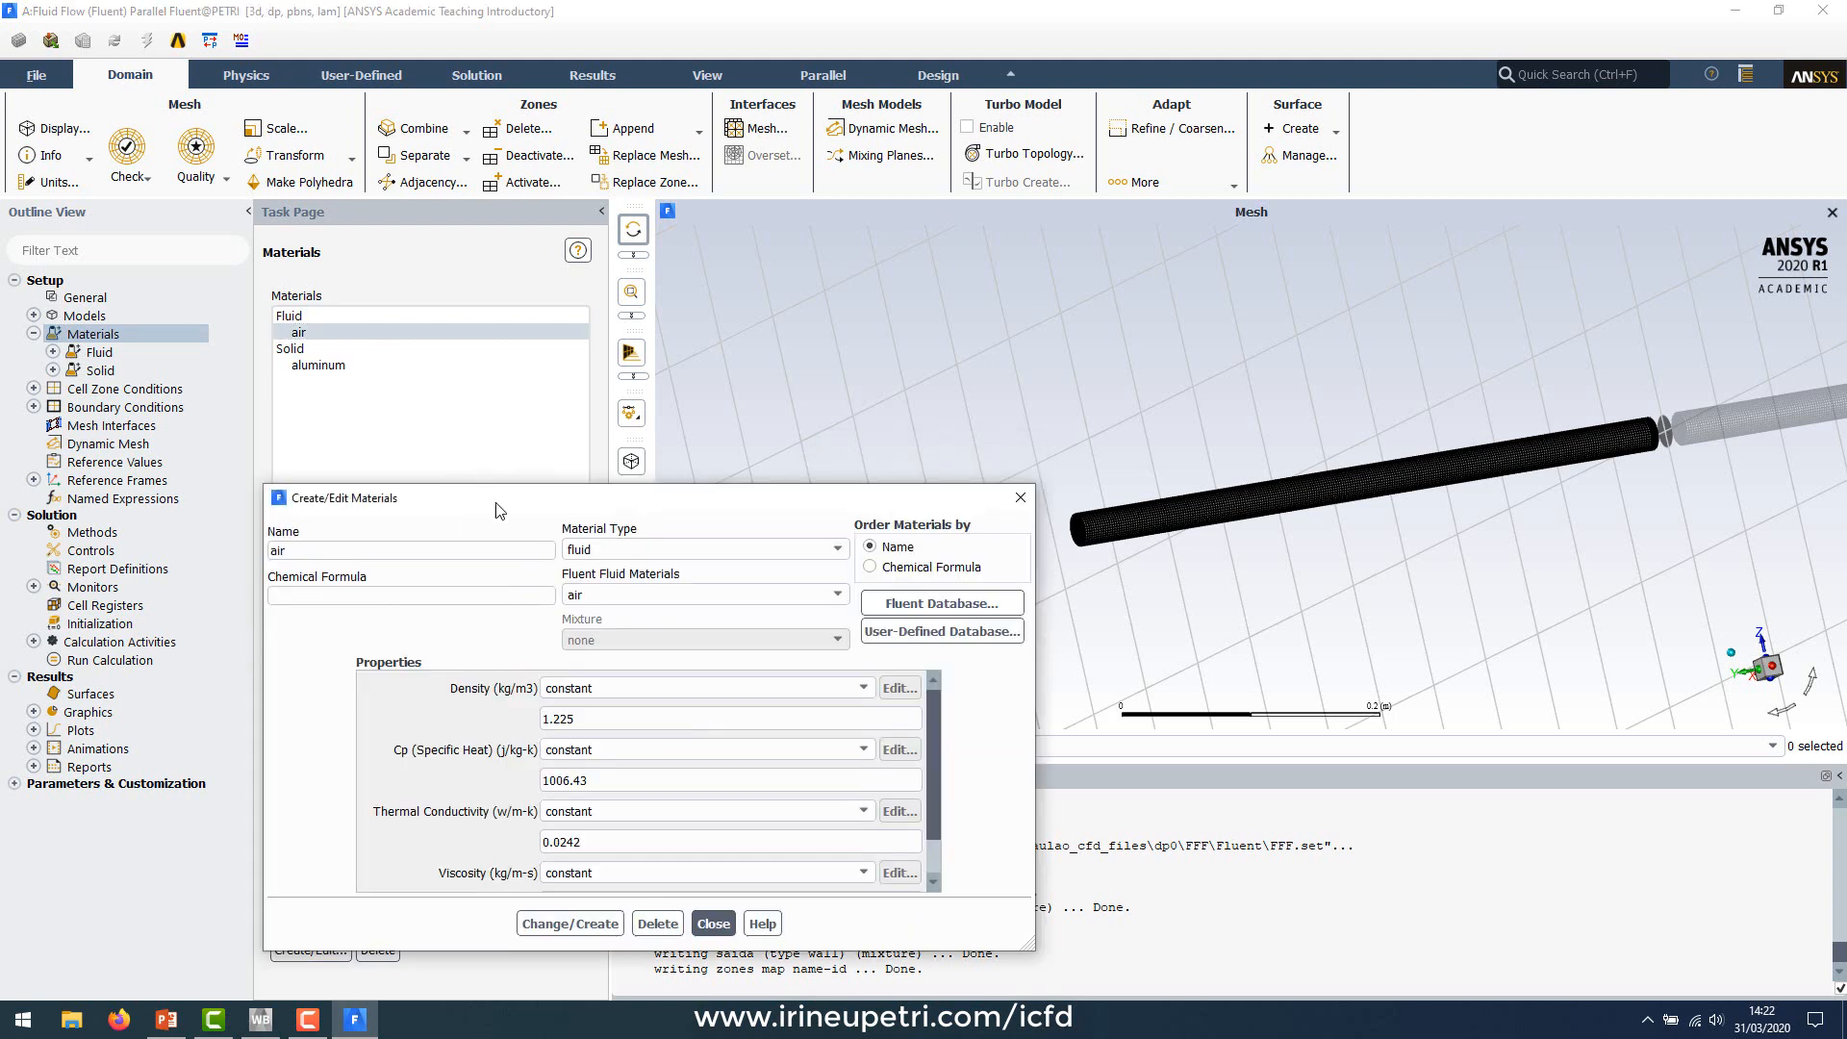
scroll(700, 634, down, 1)
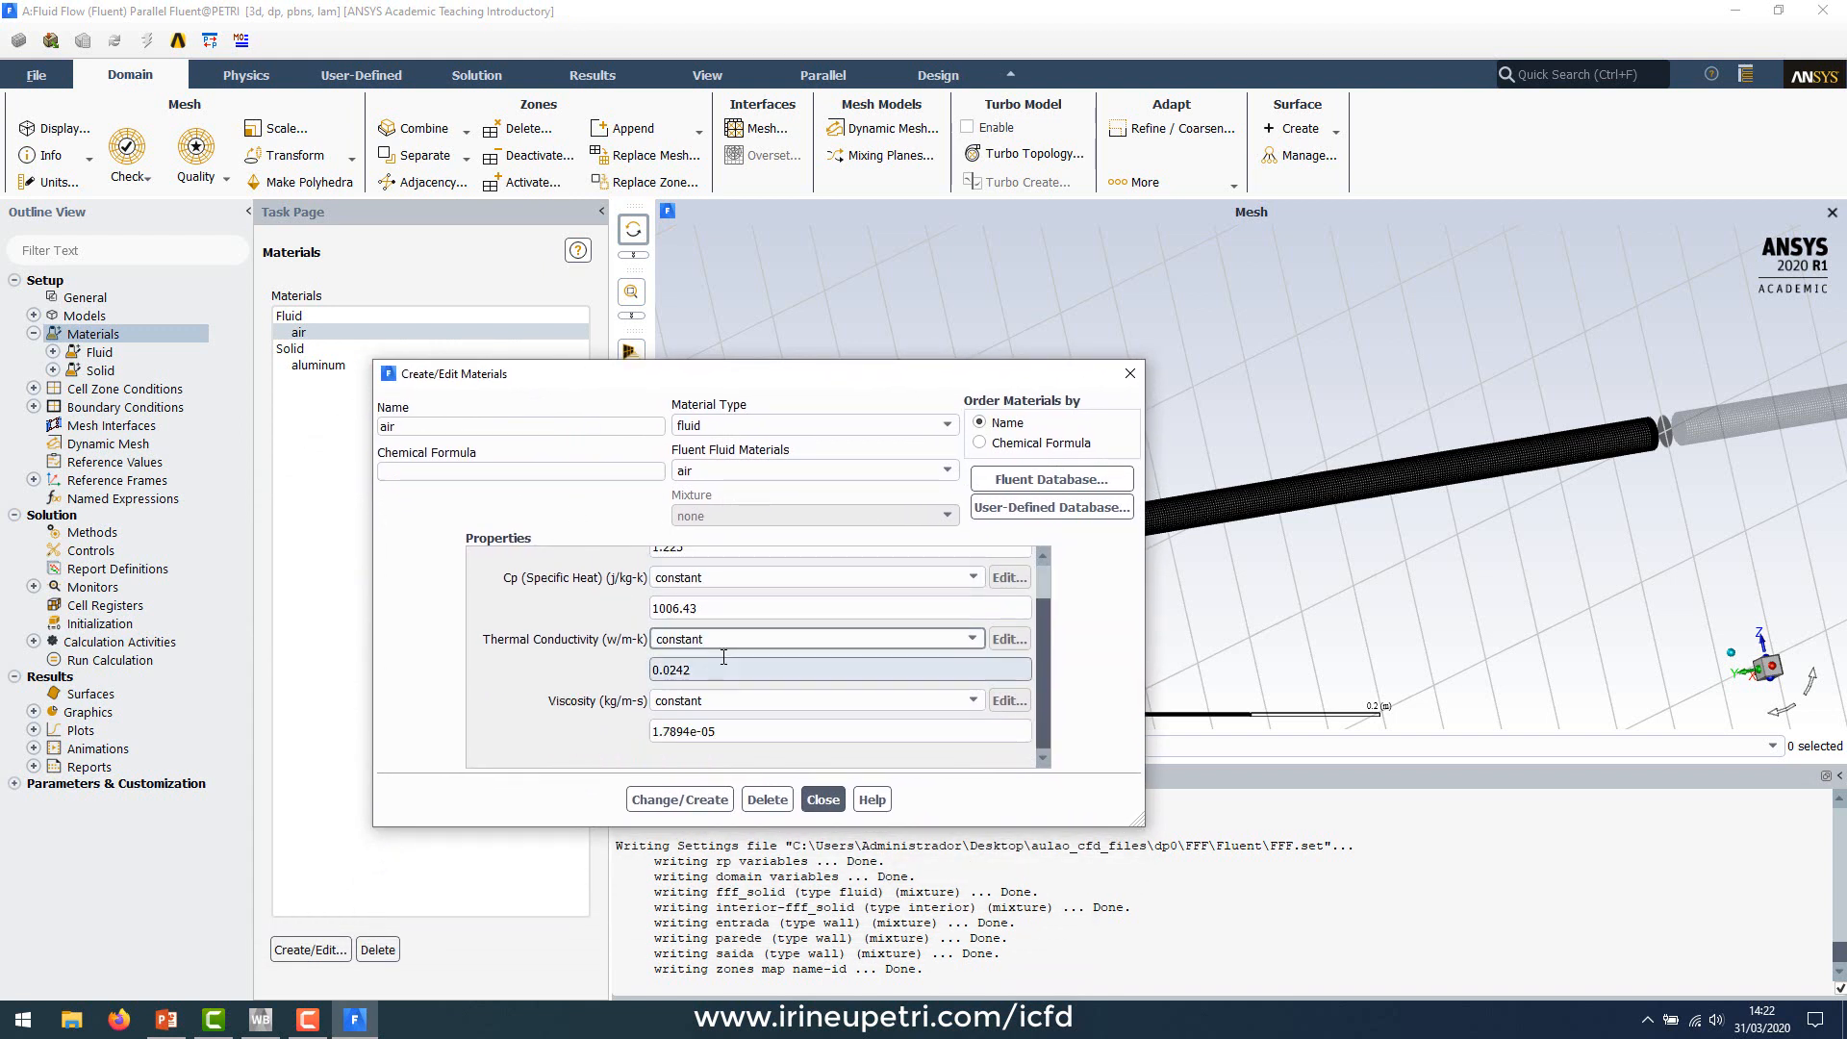
scroll(681, 686, up, 1)
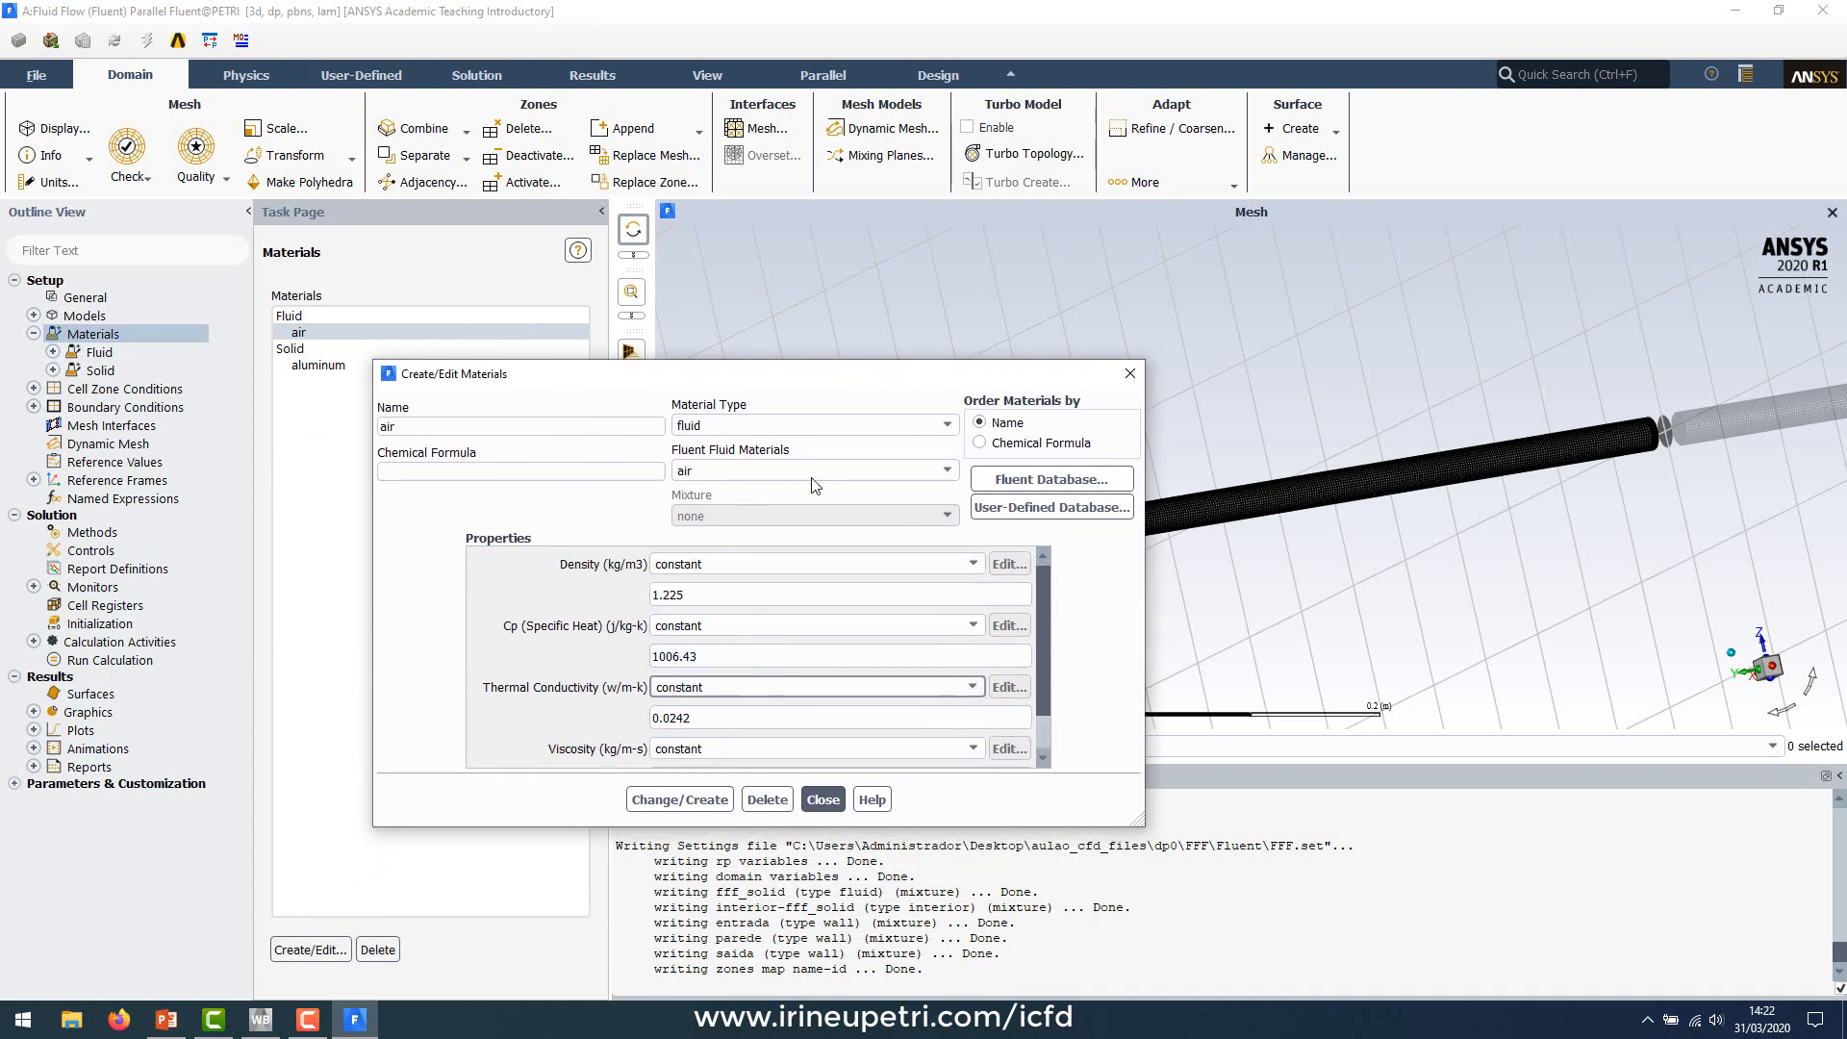
click(1037, 489)
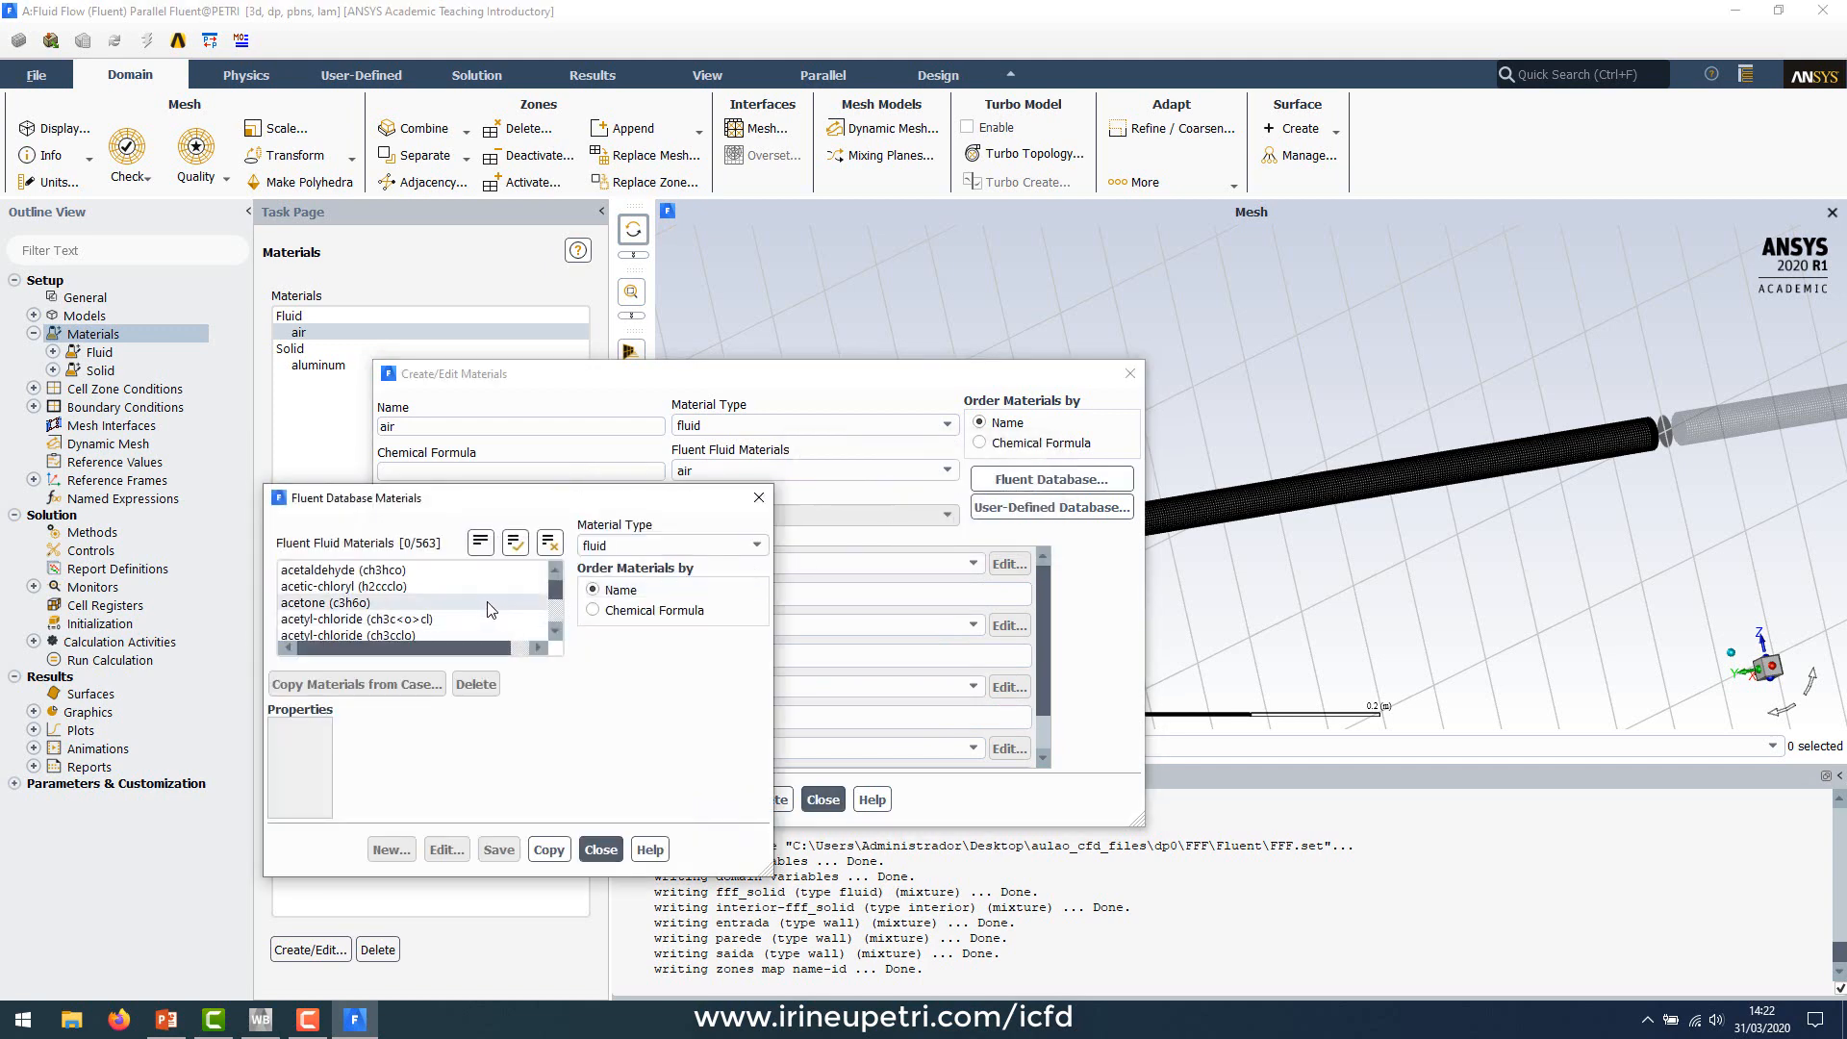
scroll(486, 608, down, 5)
drag(558, 590, 556, 623)
click(343, 590)
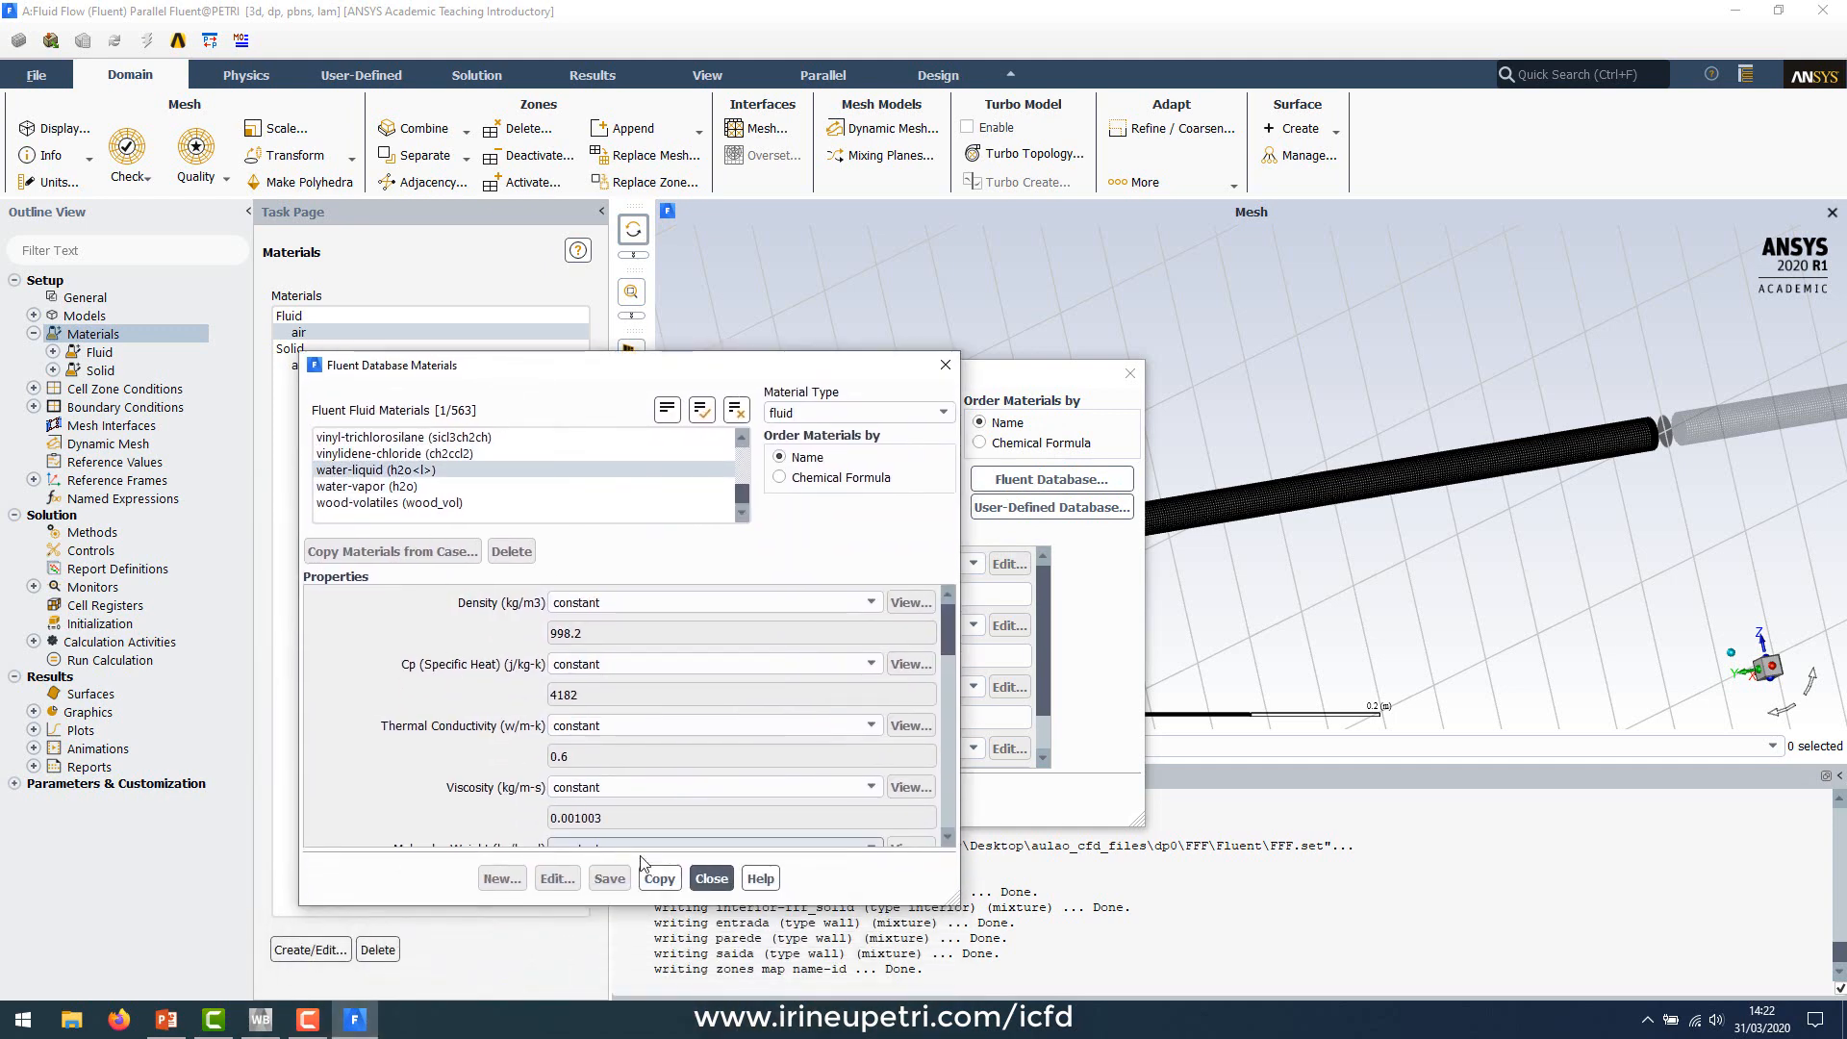
click(663, 879)
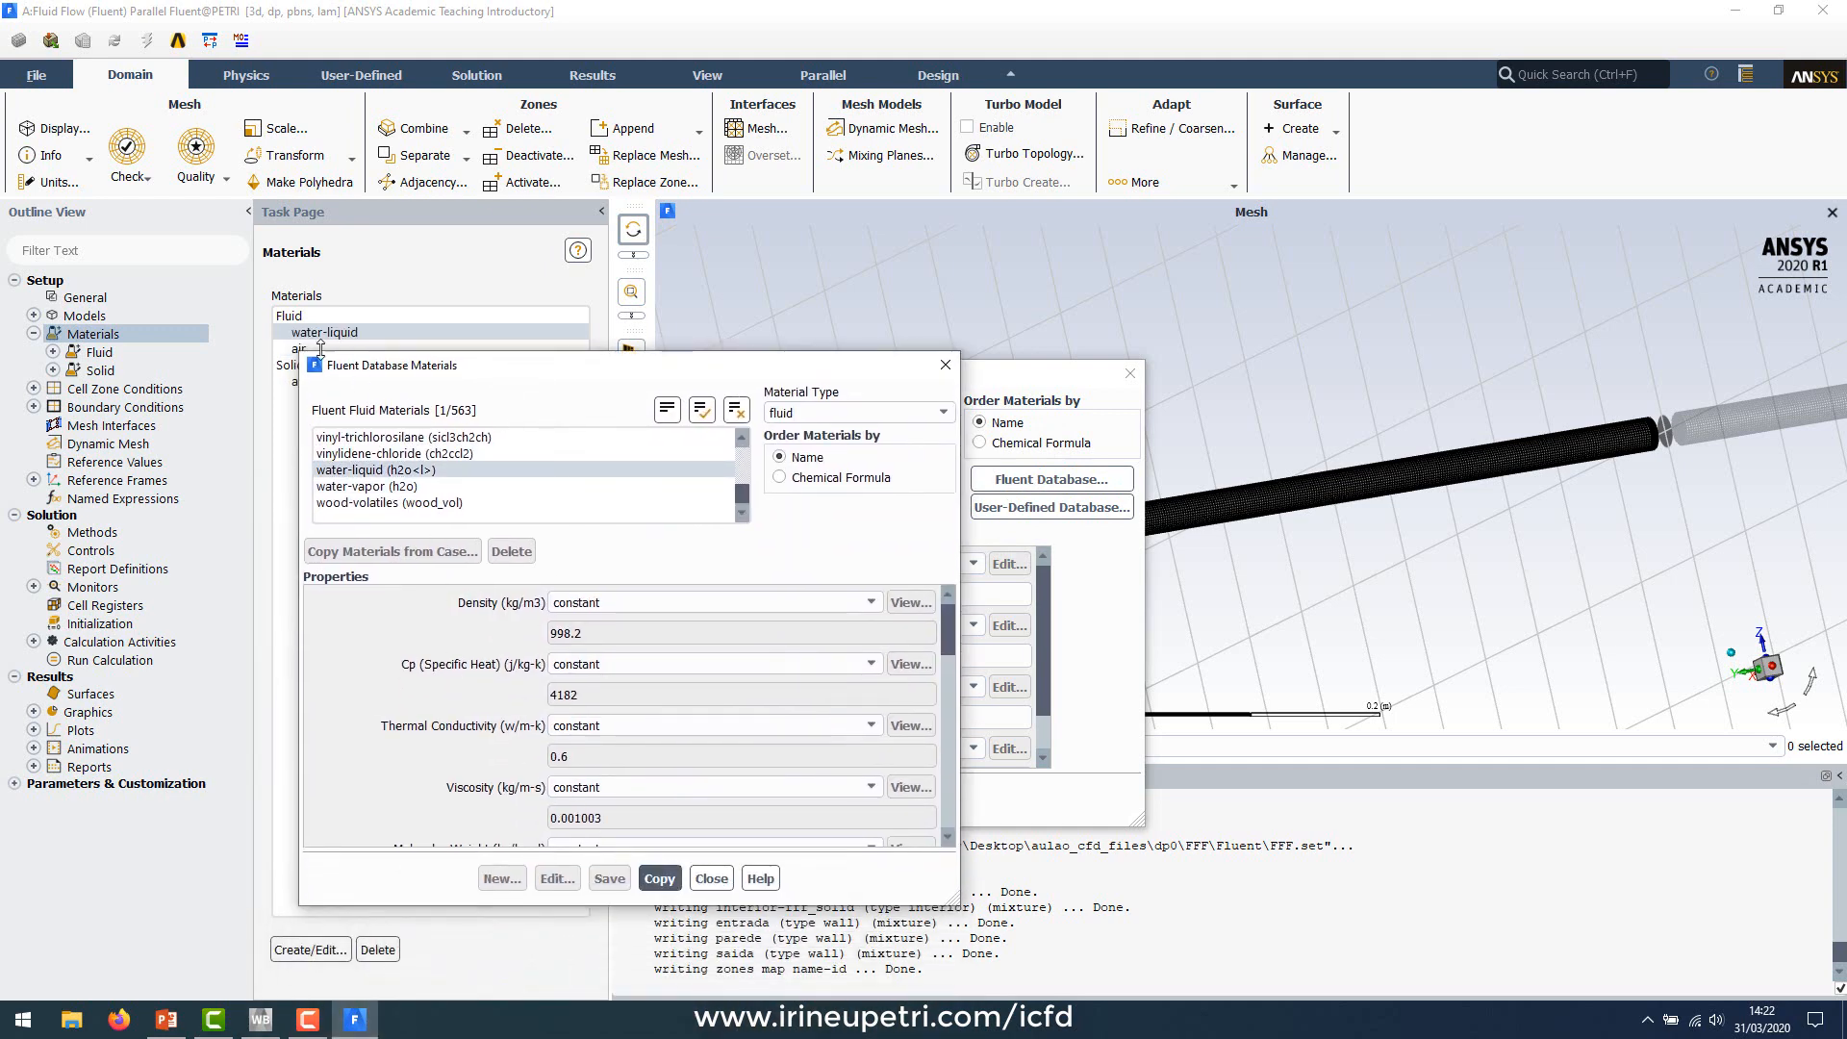
click(723, 882)
click(822, 799)
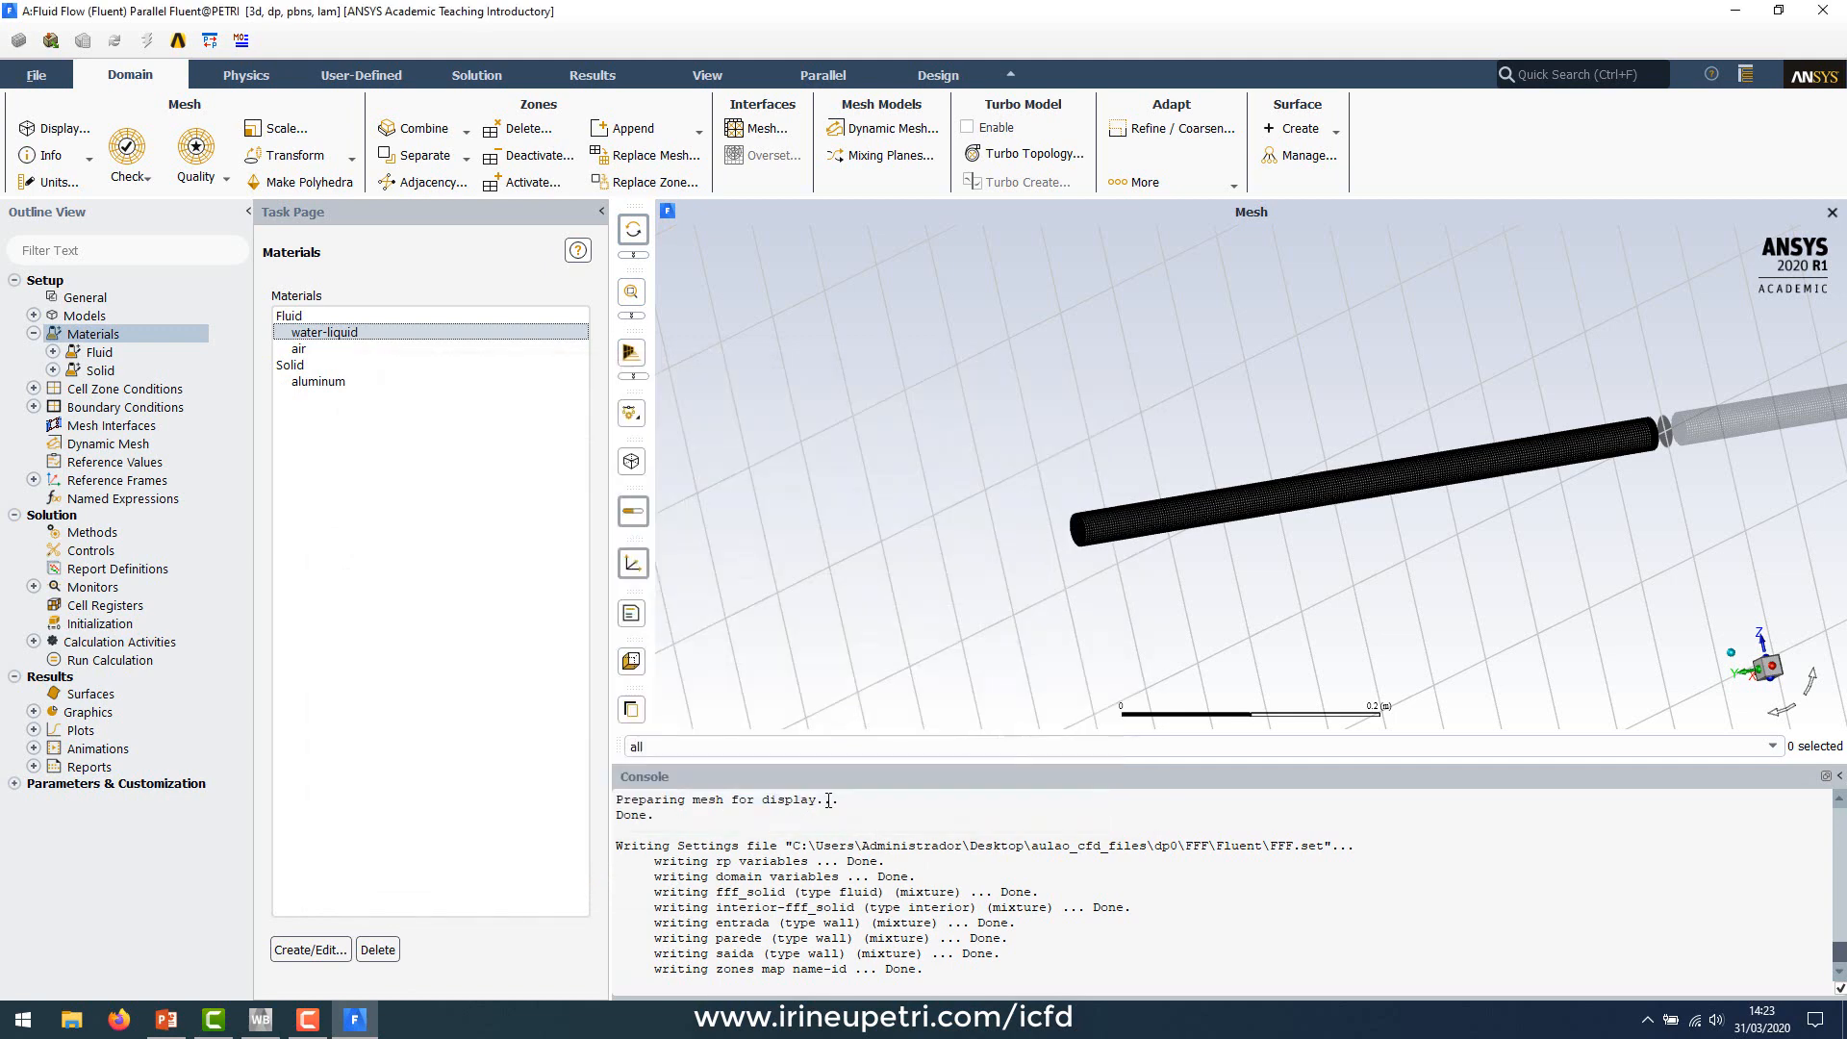
Step: Add steel to the case's solid materials by copying it from the Fluent database's solid list
double_click(320, 382)
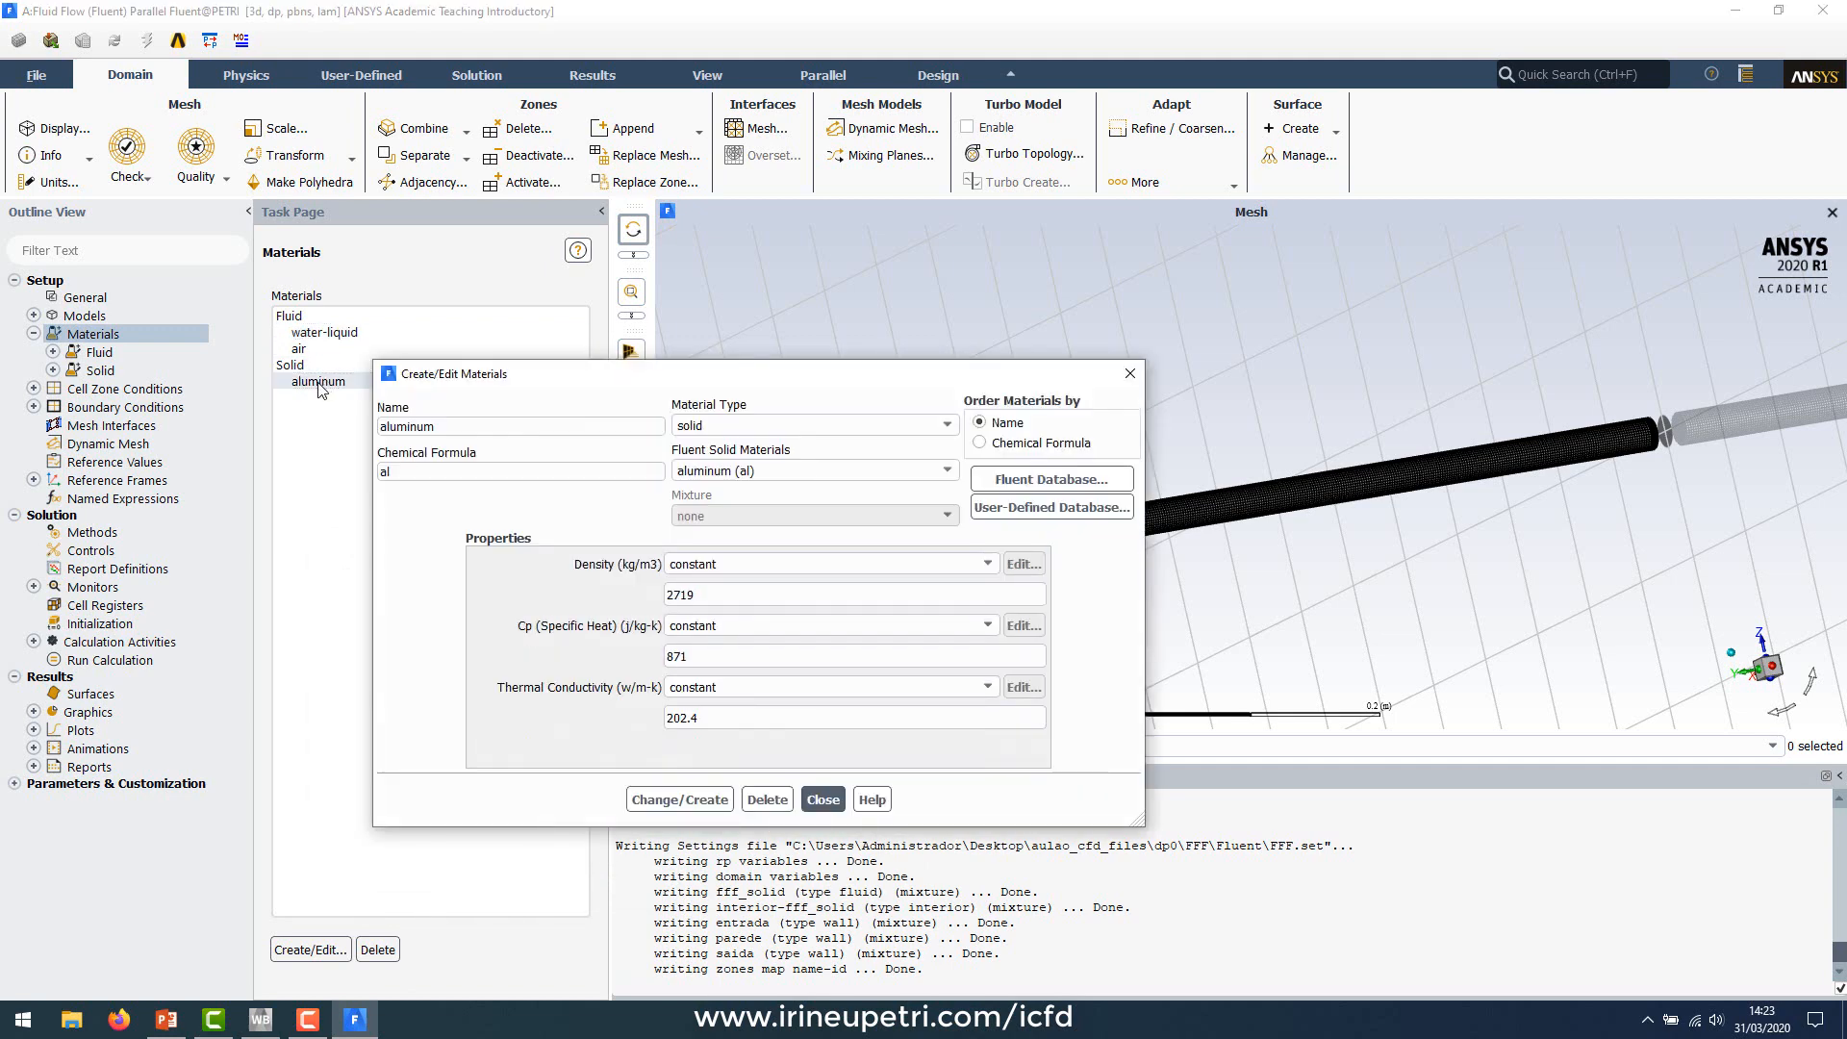
click(1000, 478)
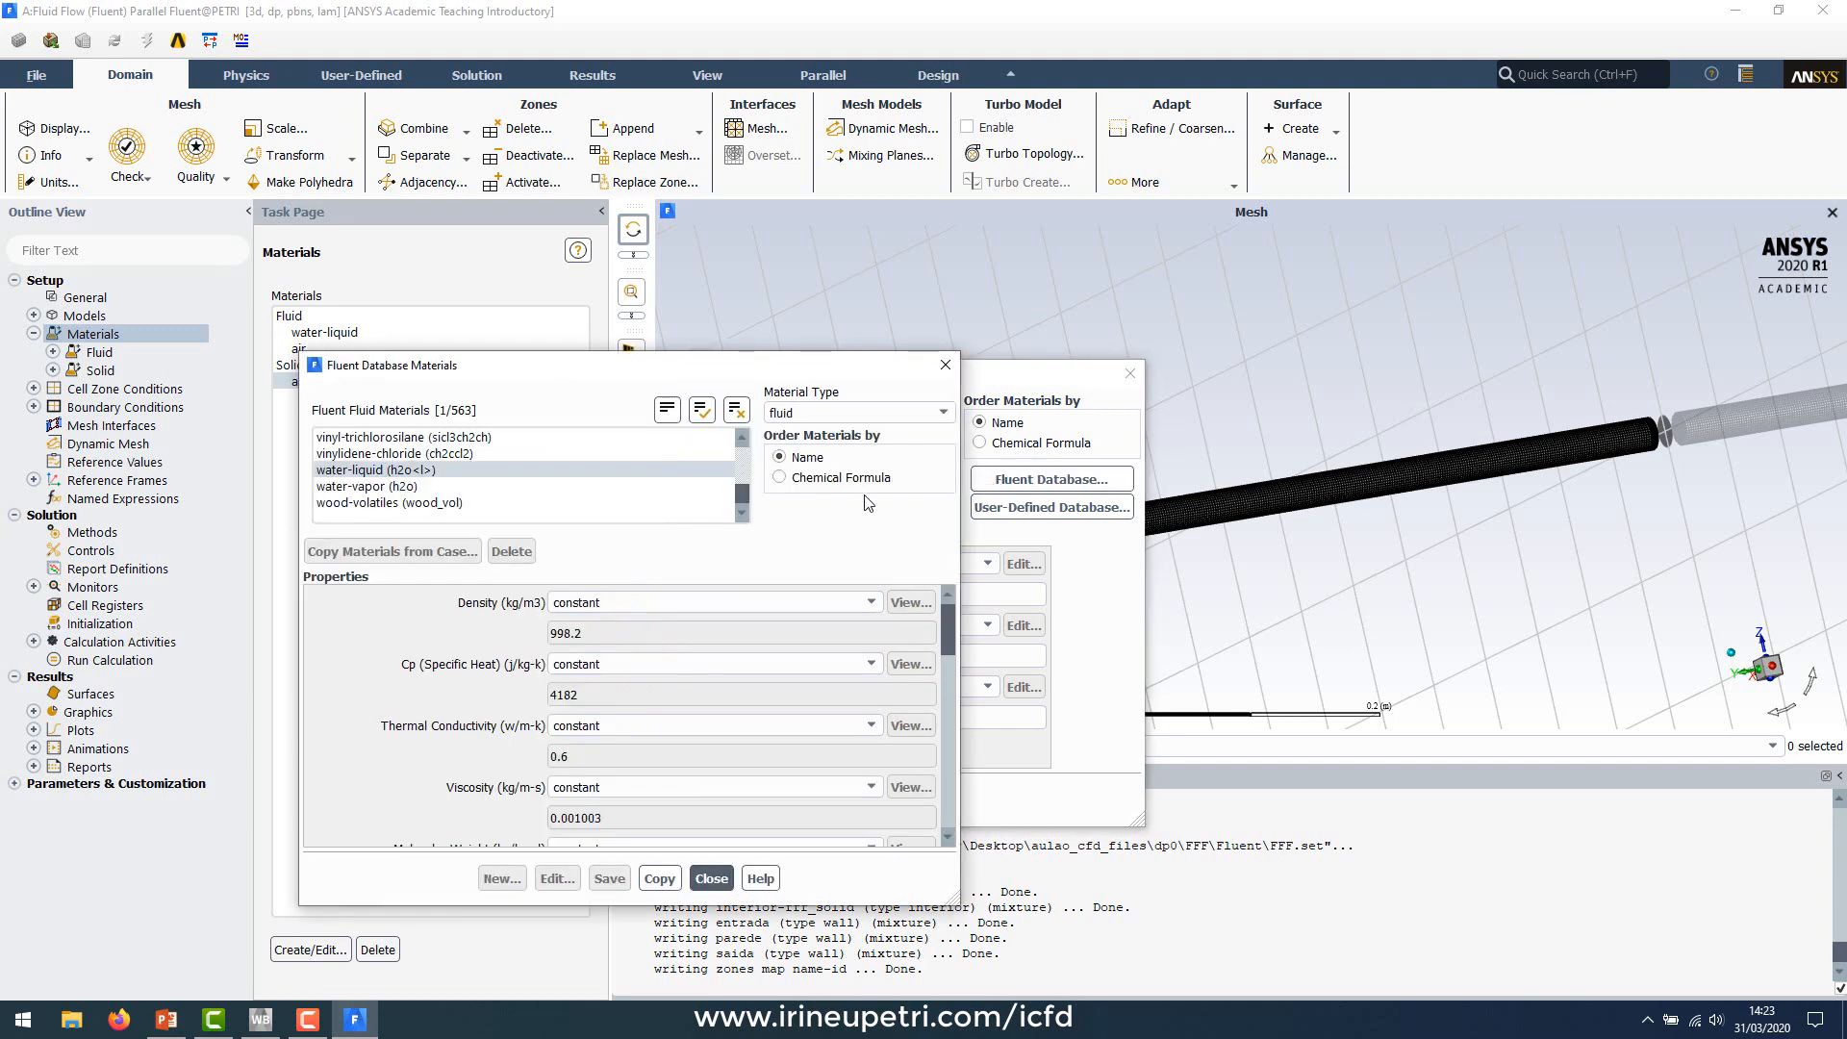
scroll(433, 481, up, 8)
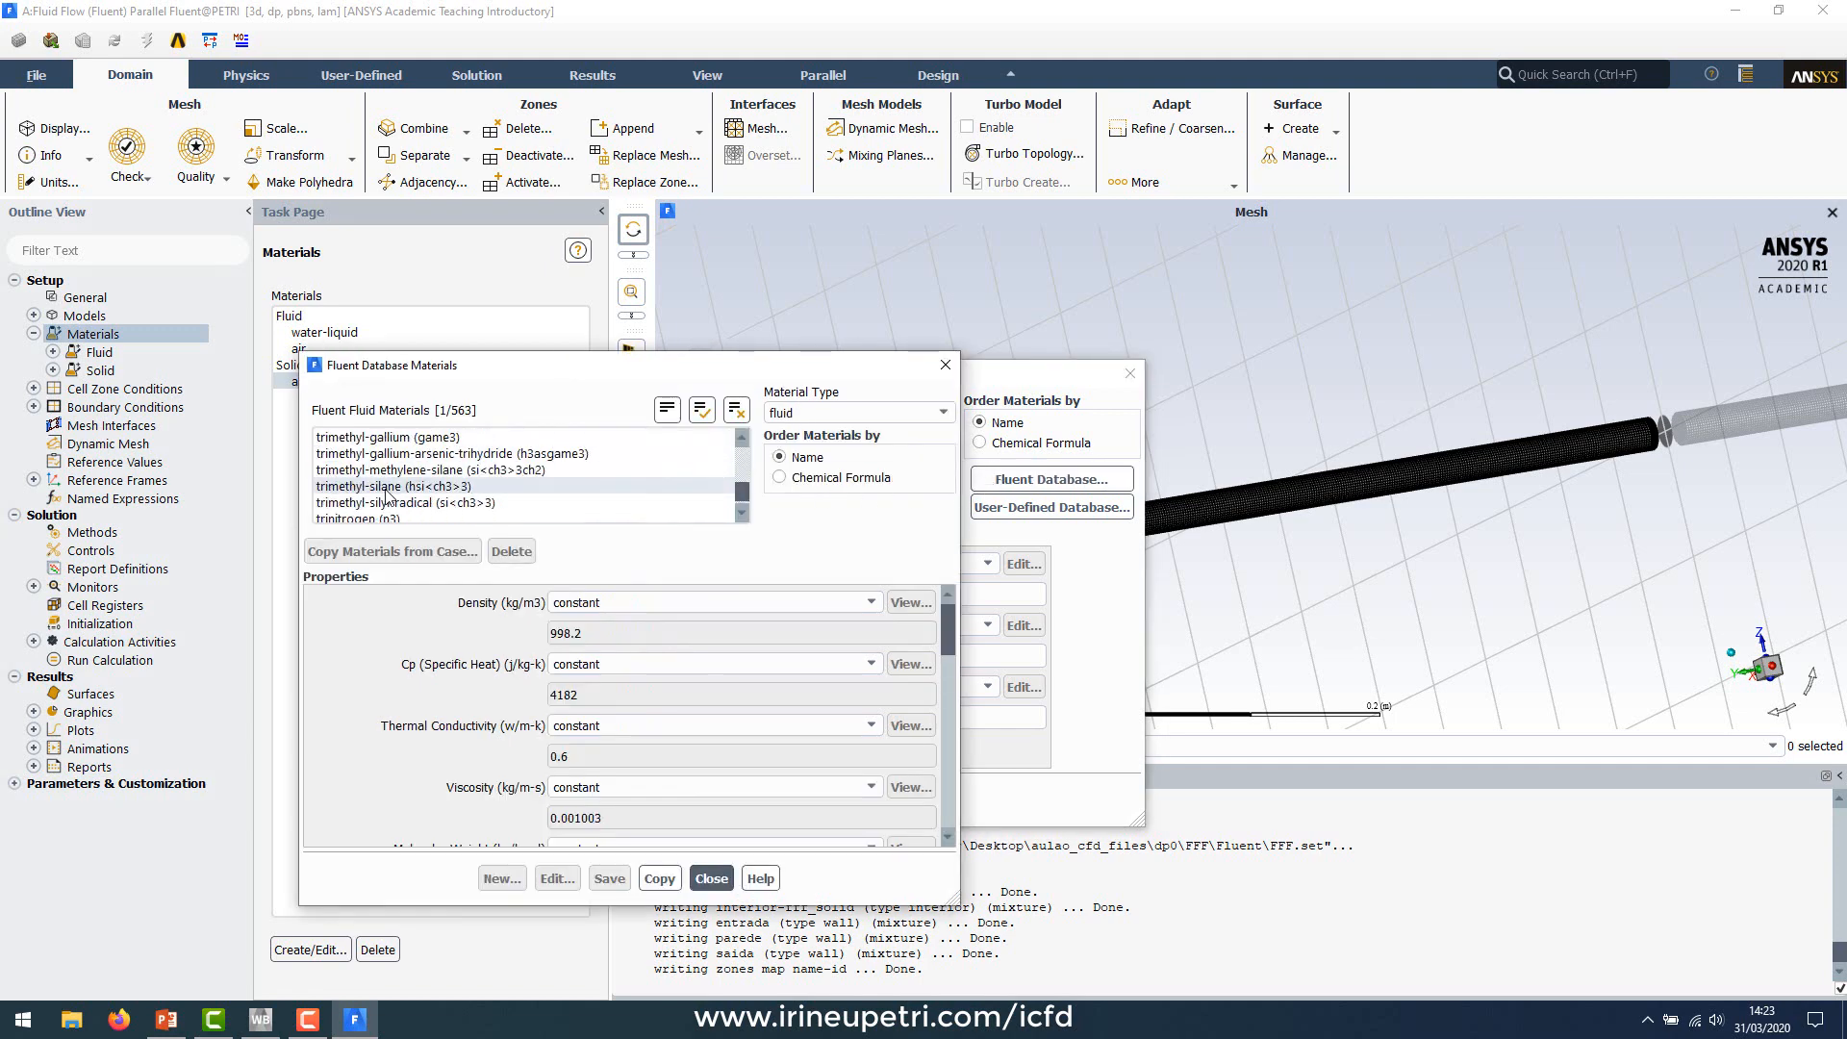
scroll(387, 494, up, 15)
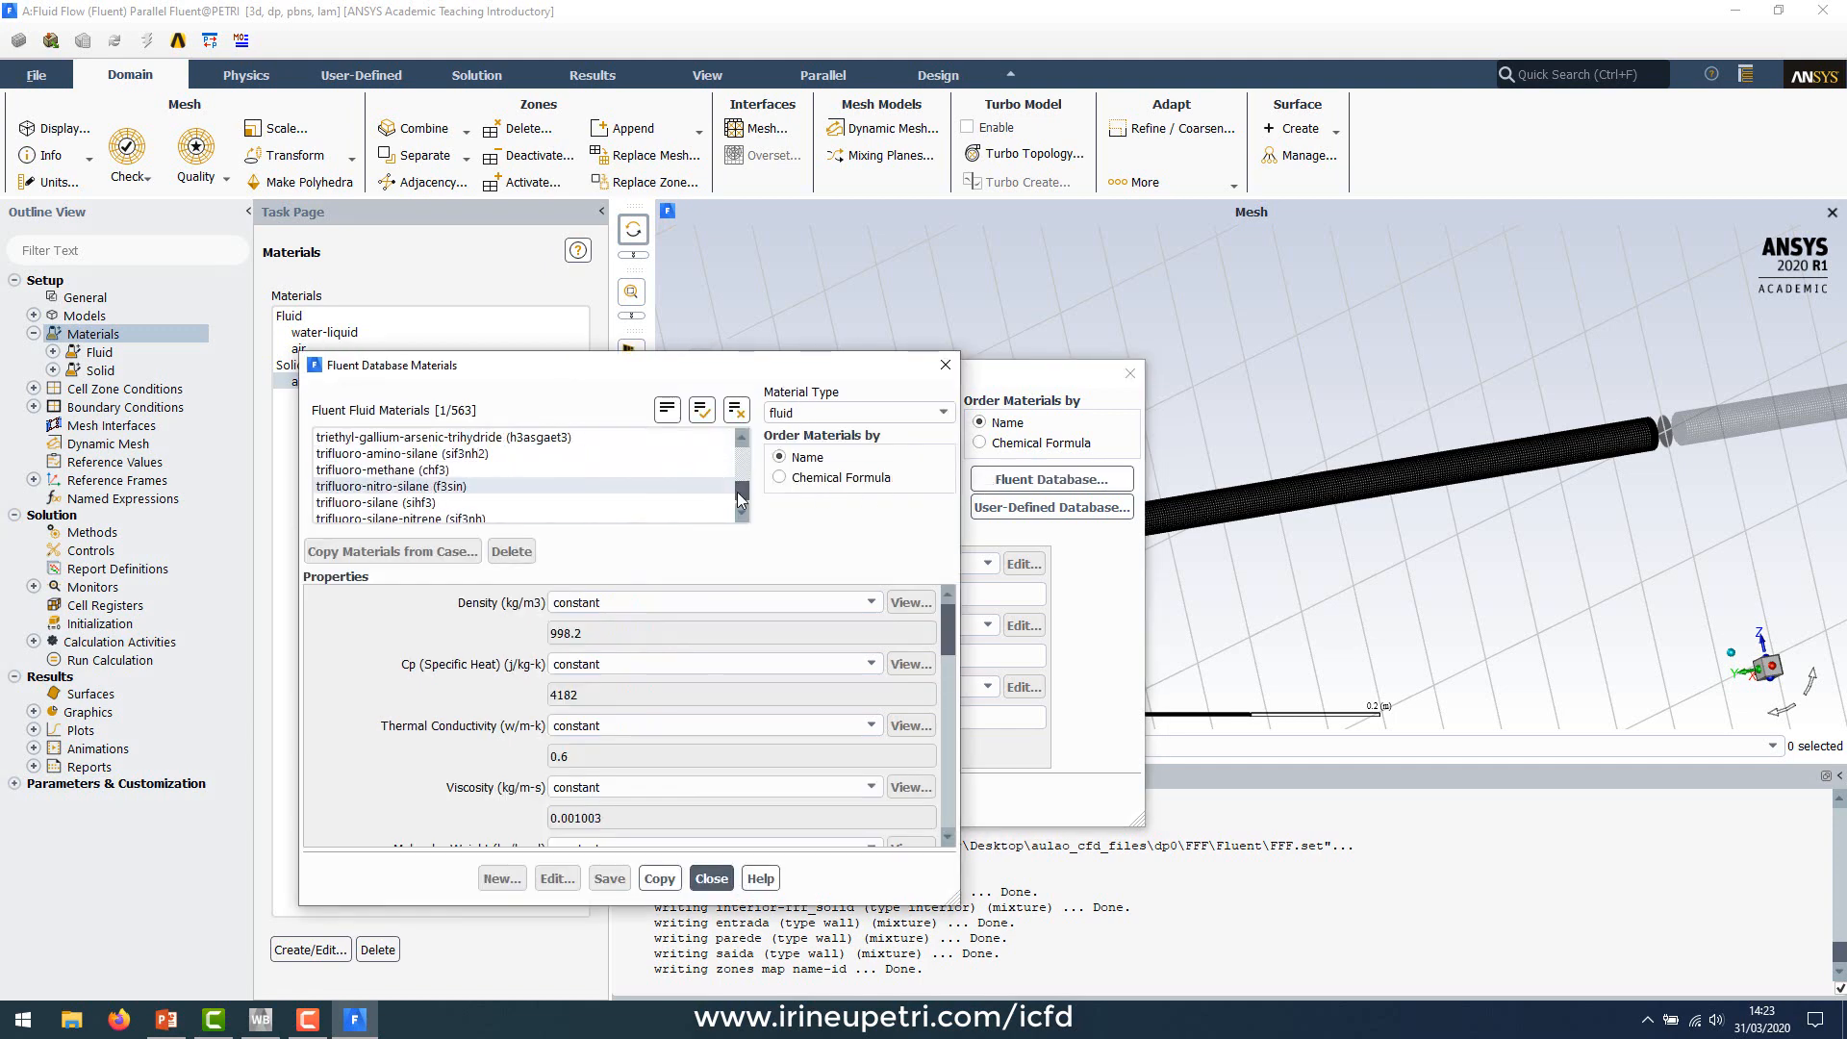
click(794, 415)
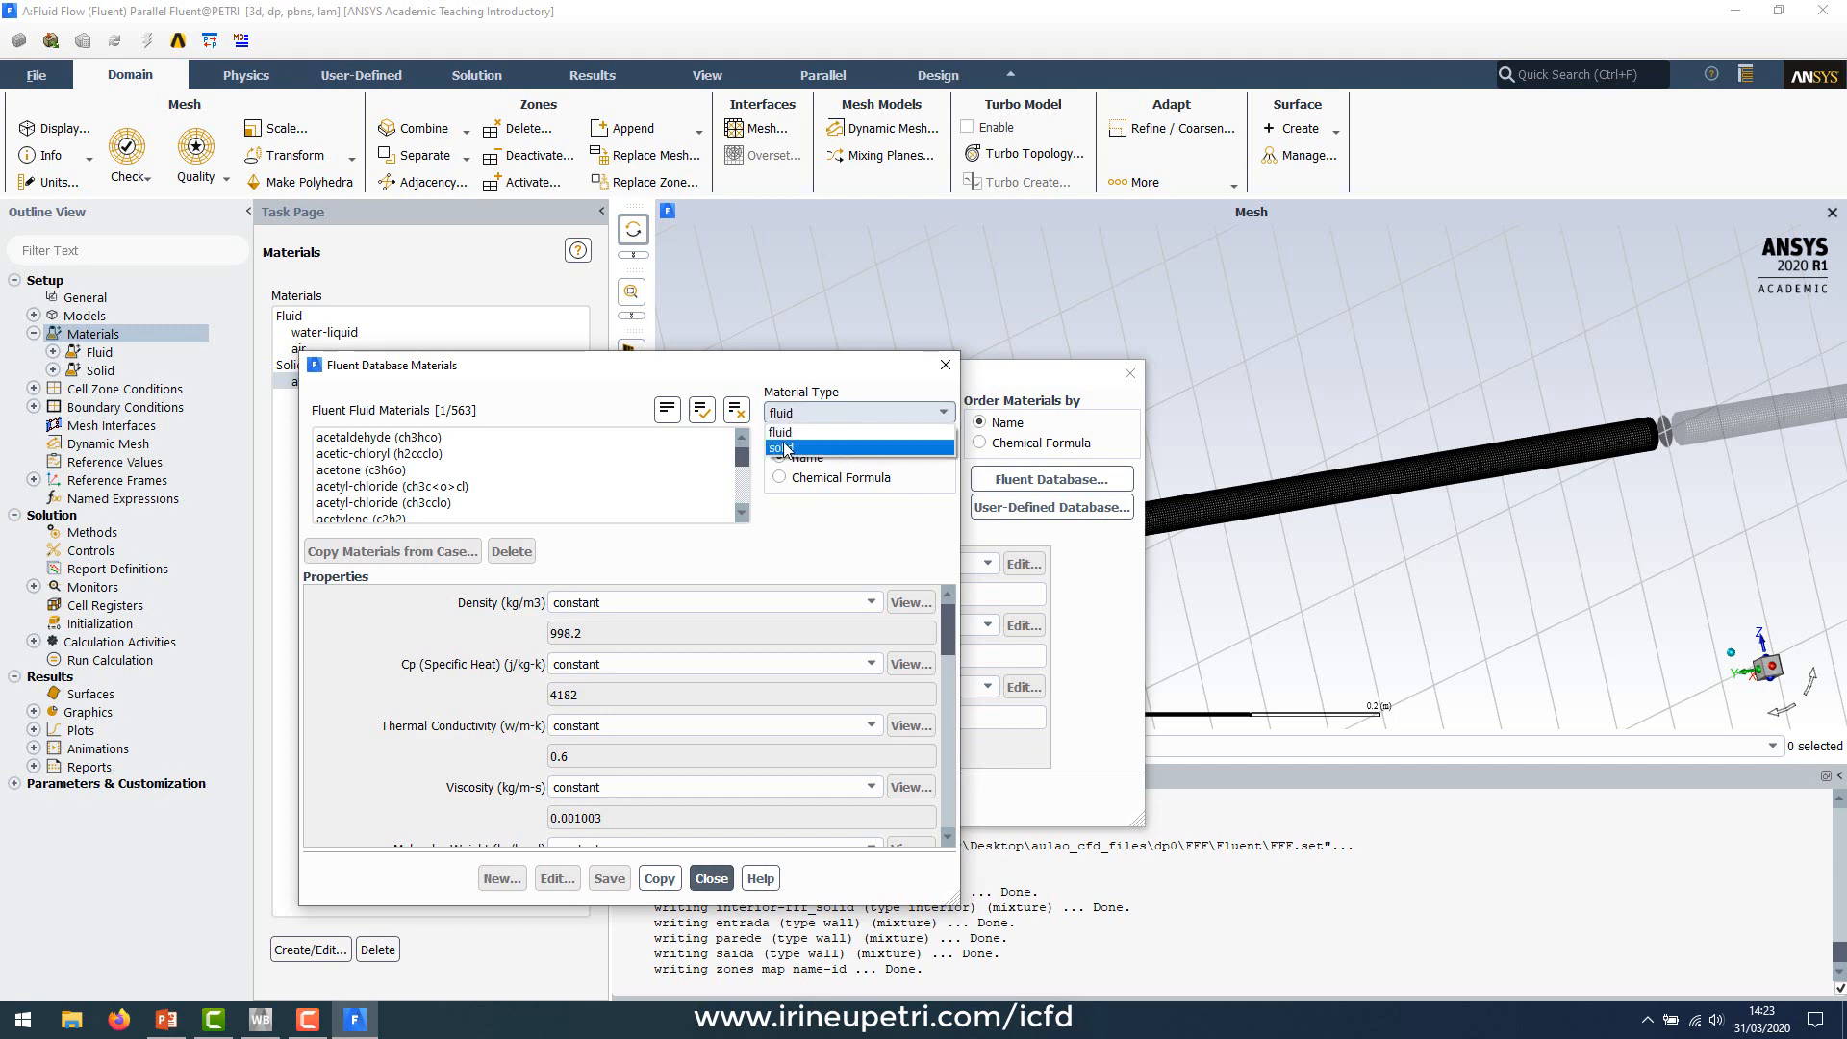
click(794, 448)
drag(742, 463, 742, 493)
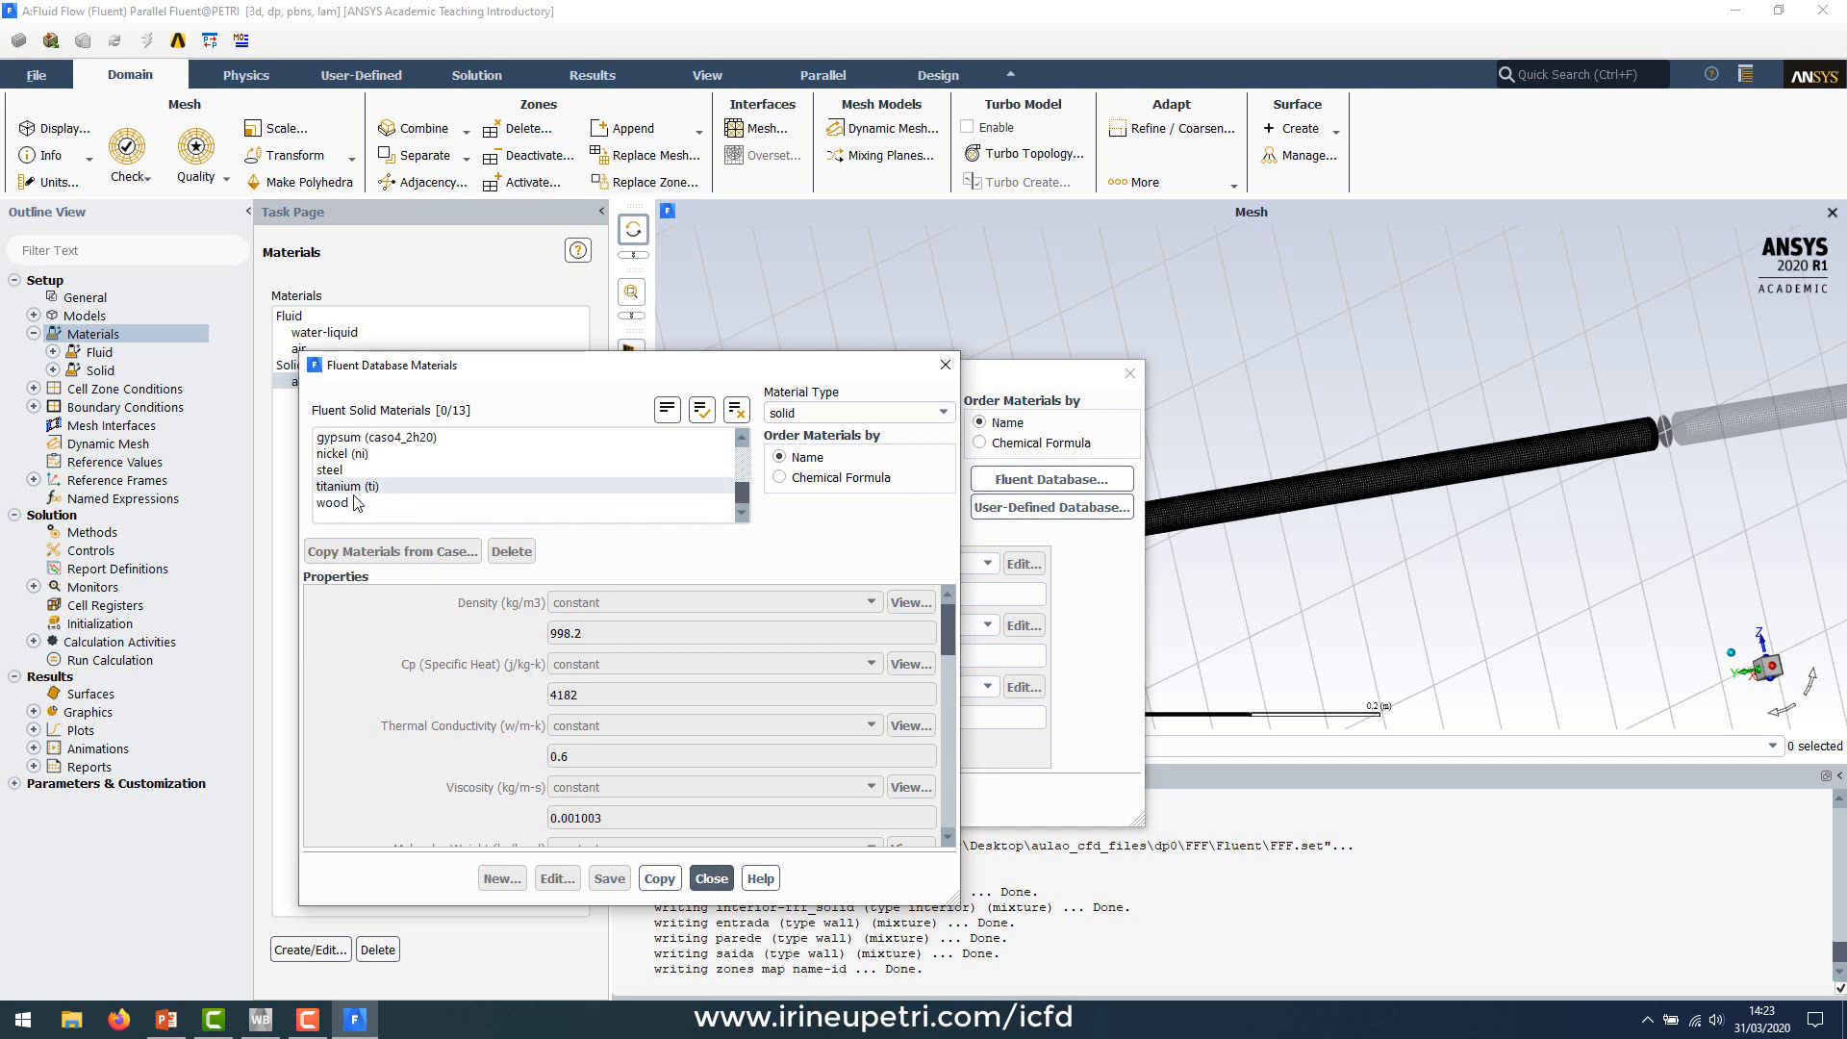
click(577, 470)
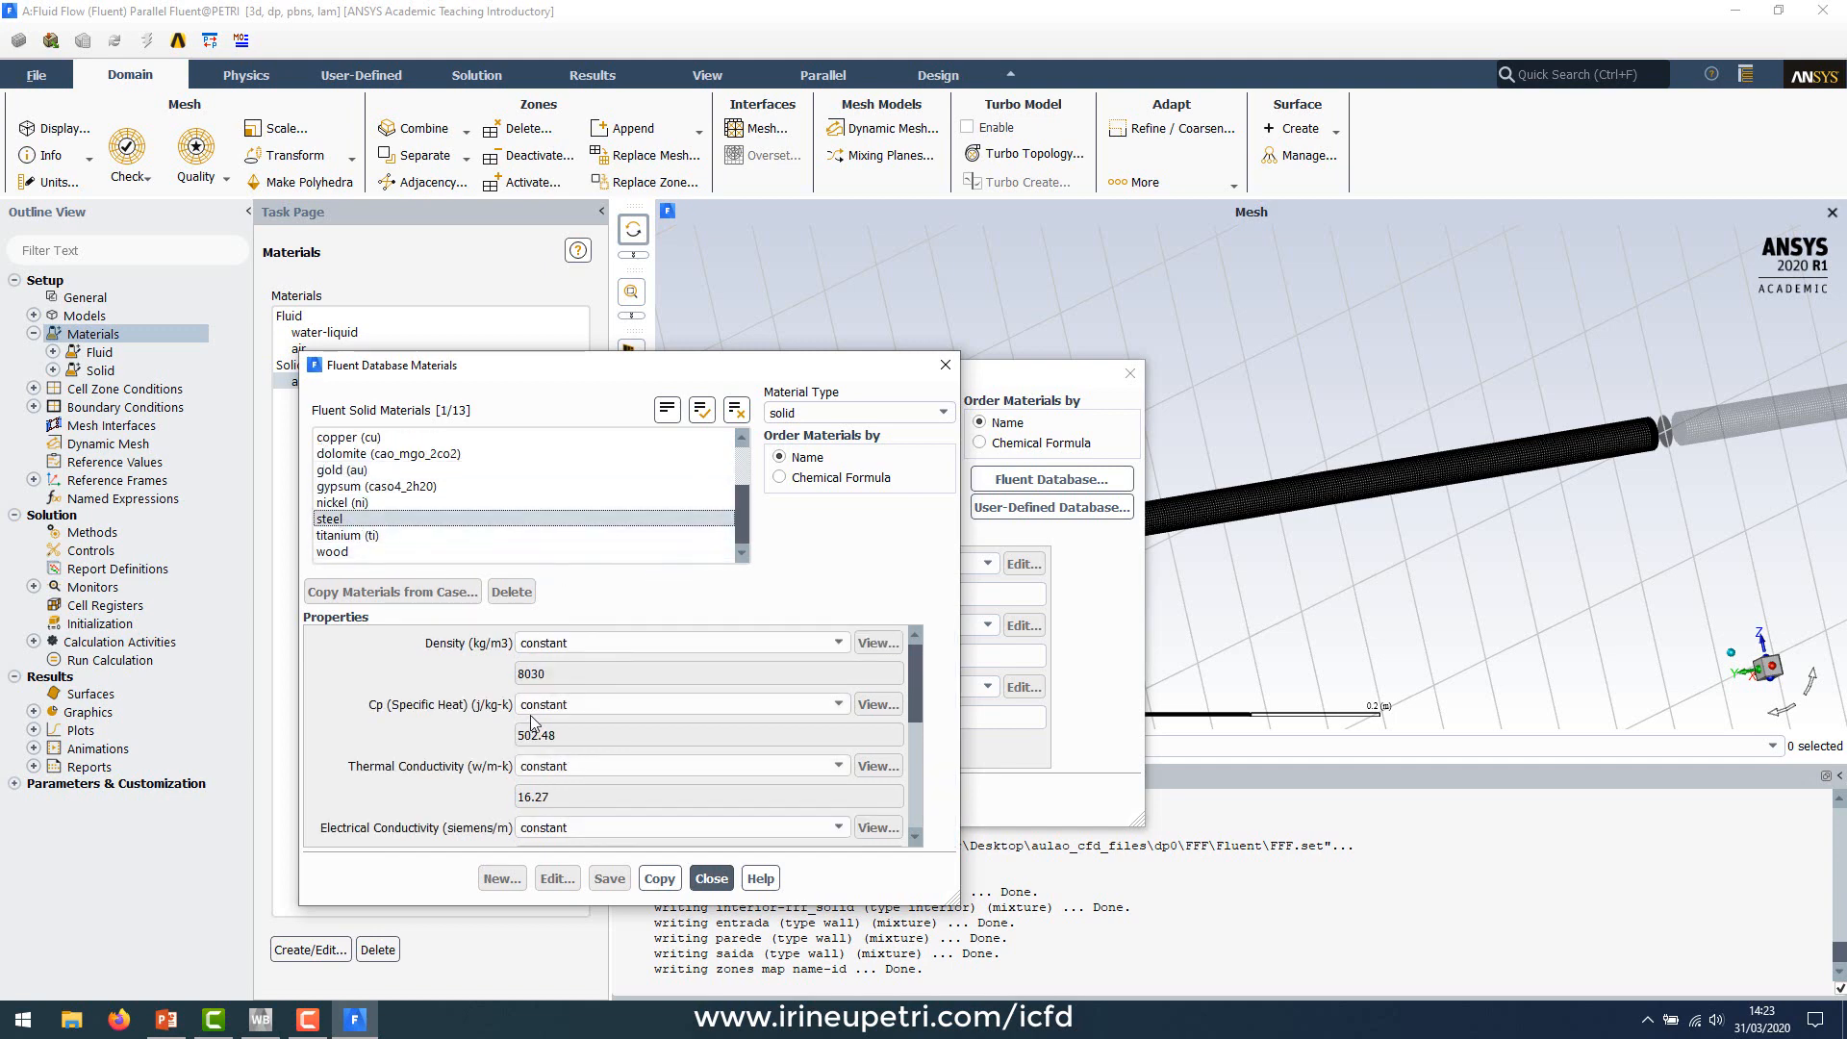
click(662, 879)
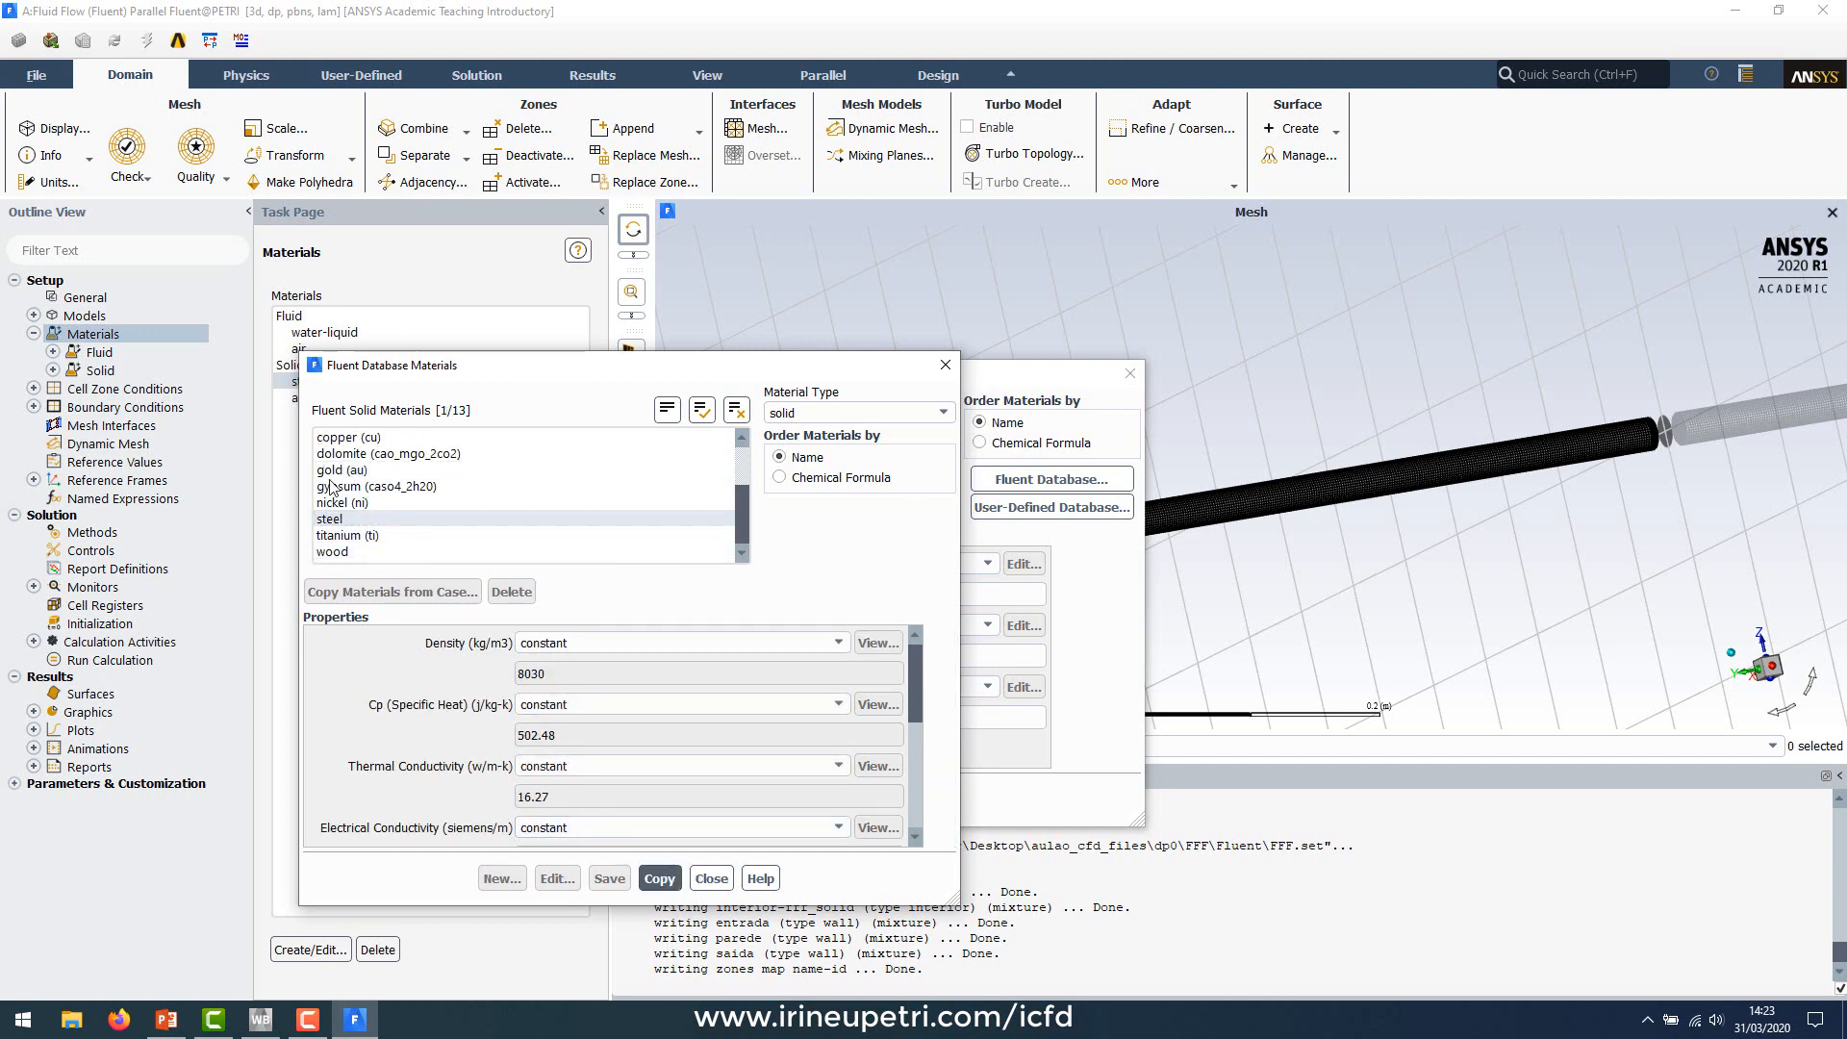
click(712, 878)
click(823, 800)
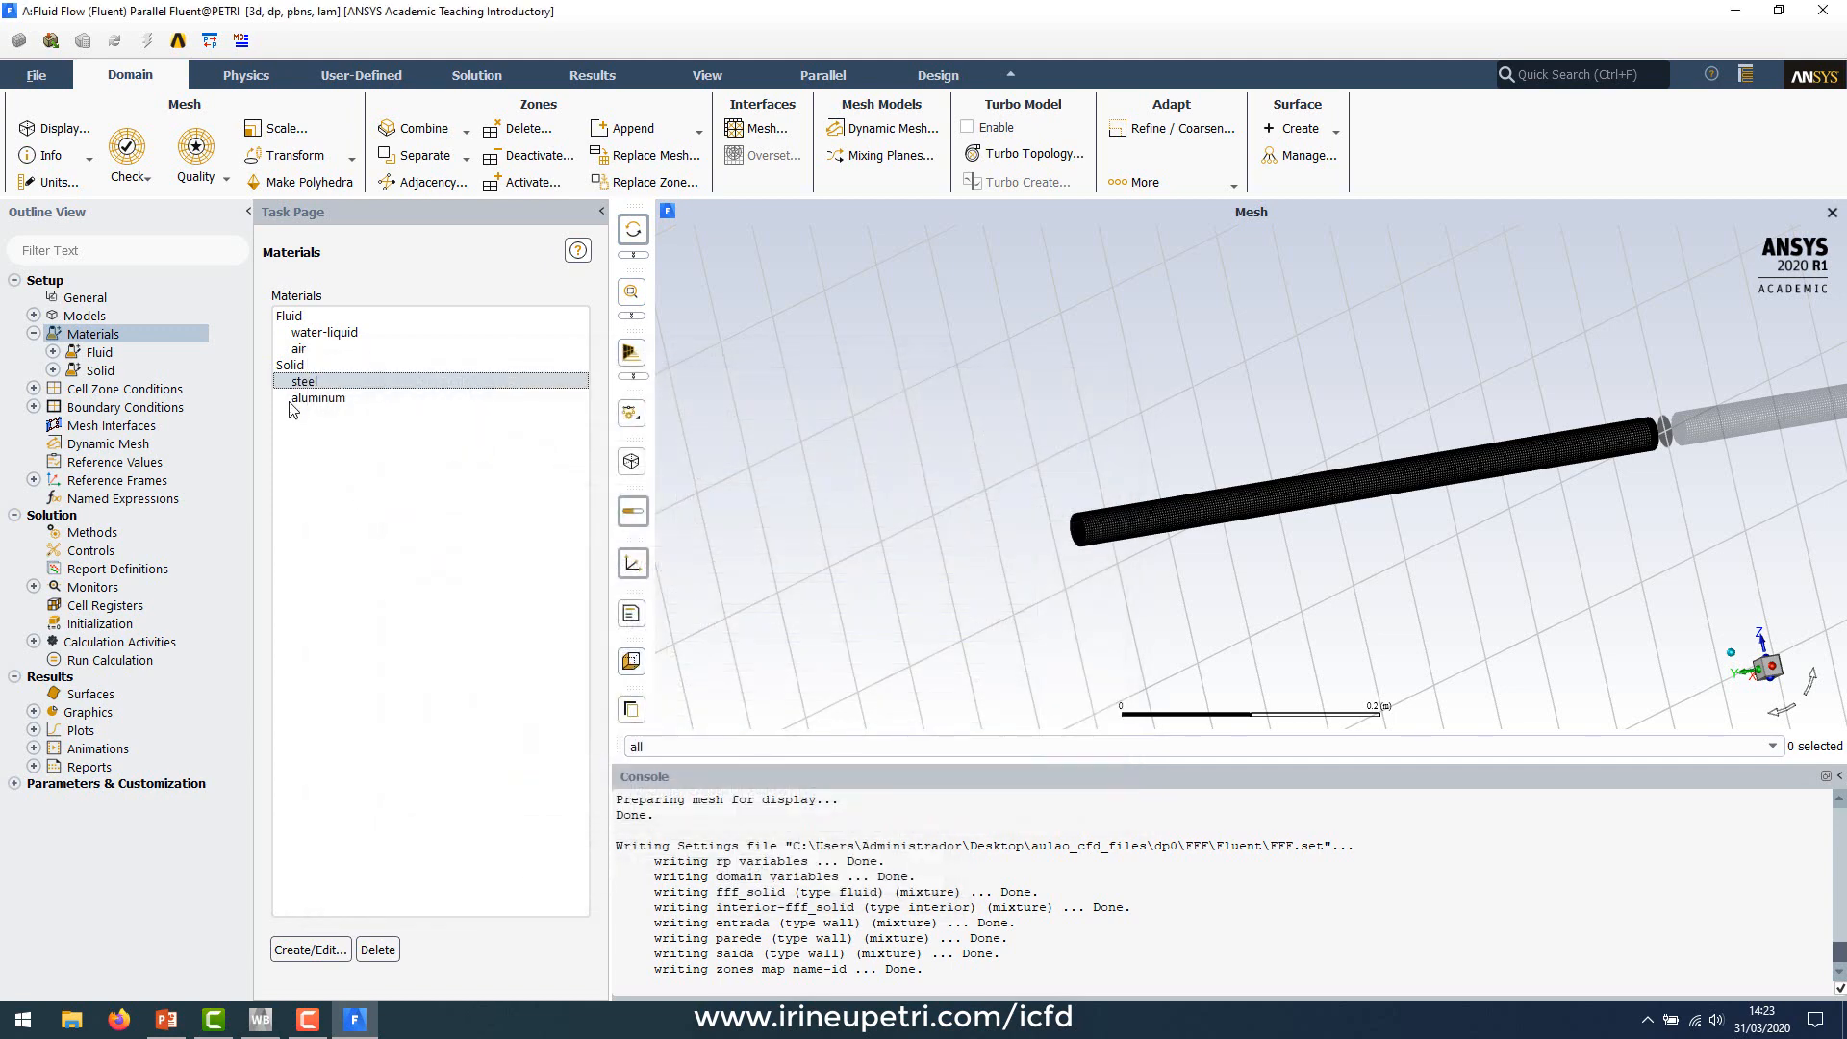
click(310, 383)
Step: Set the type of the fff_solid zone to fluid in the cell zone conditions
click(34, 334)
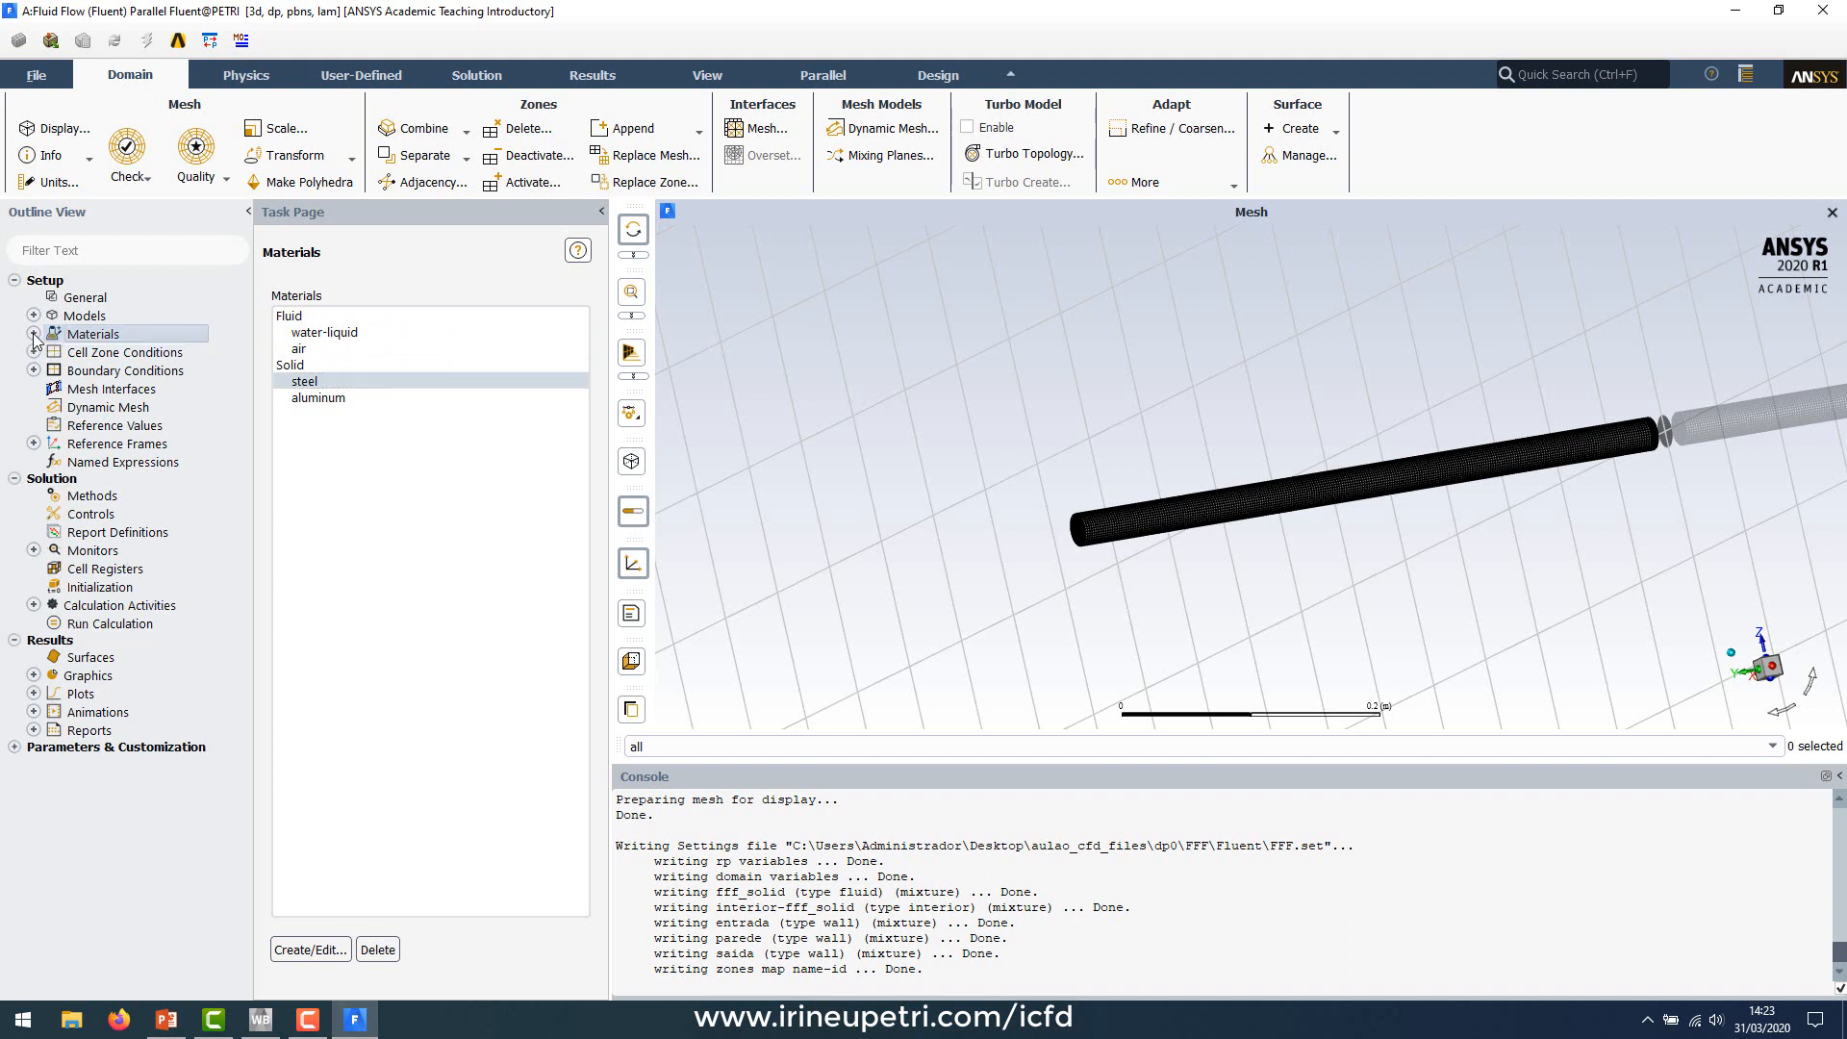
click(97, 353)
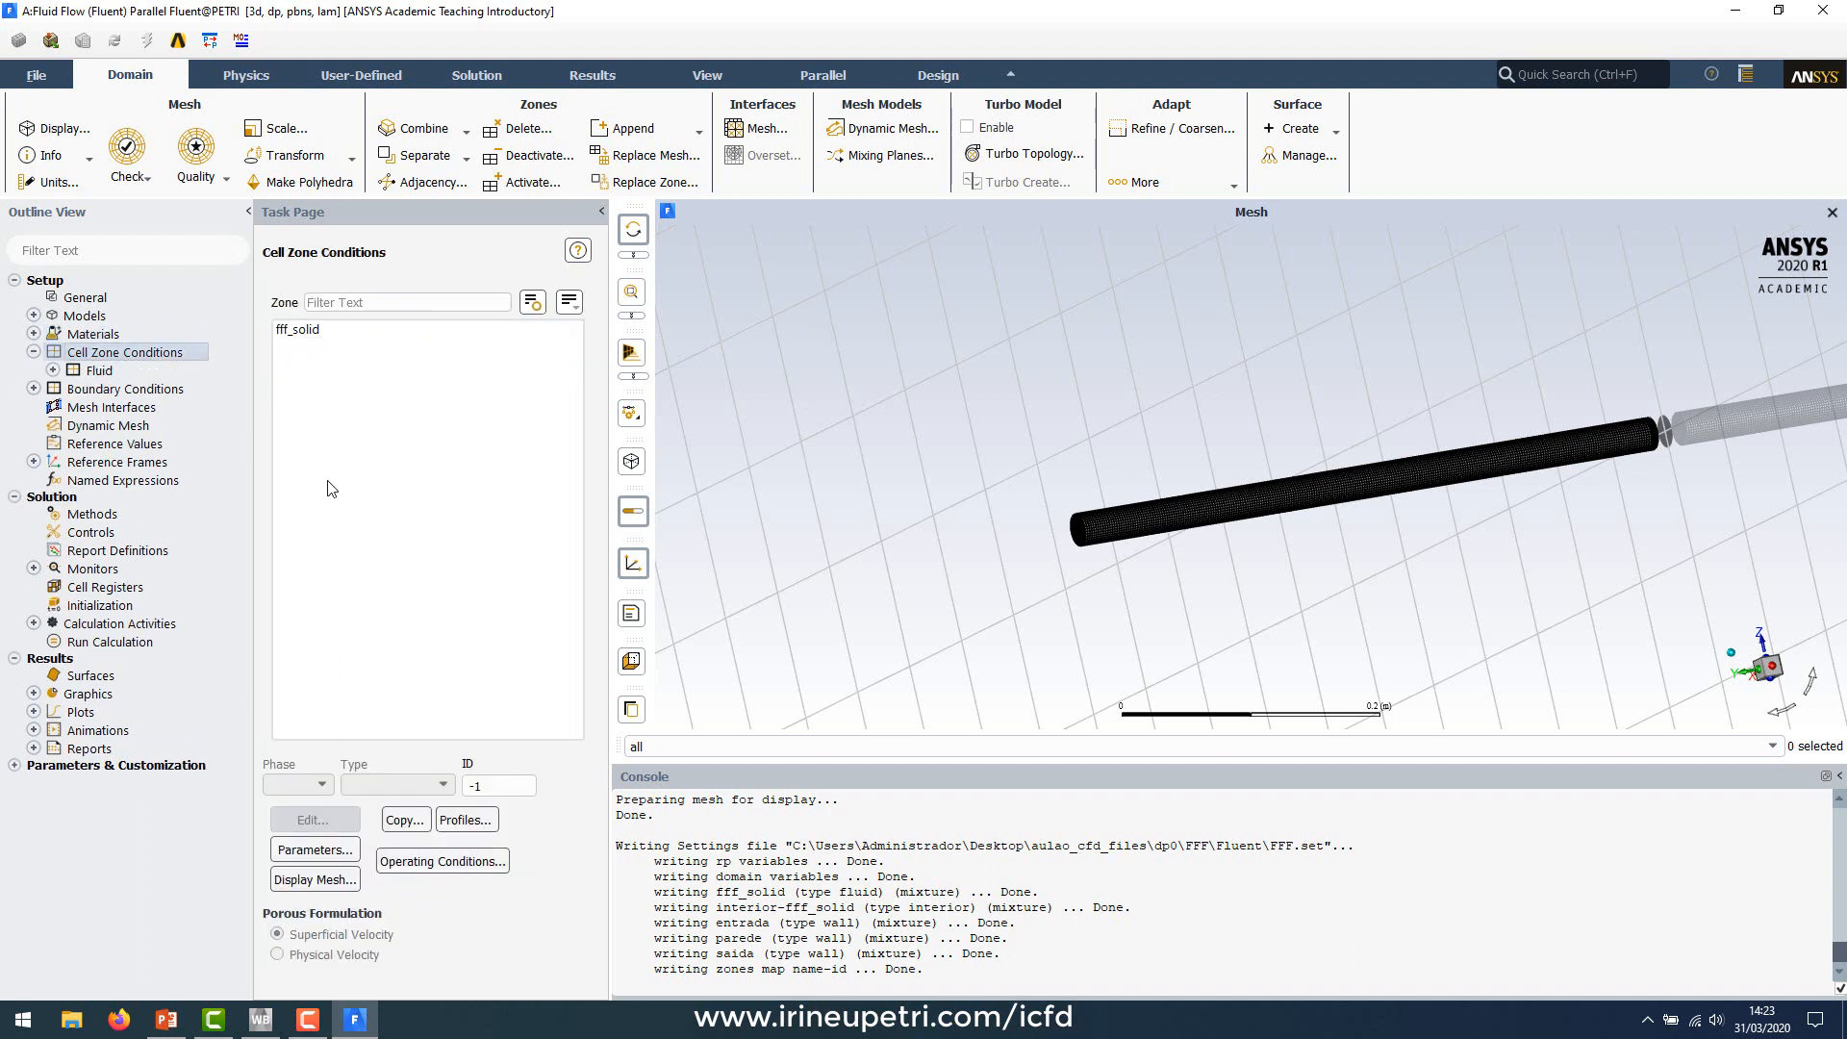
click(297, 331)
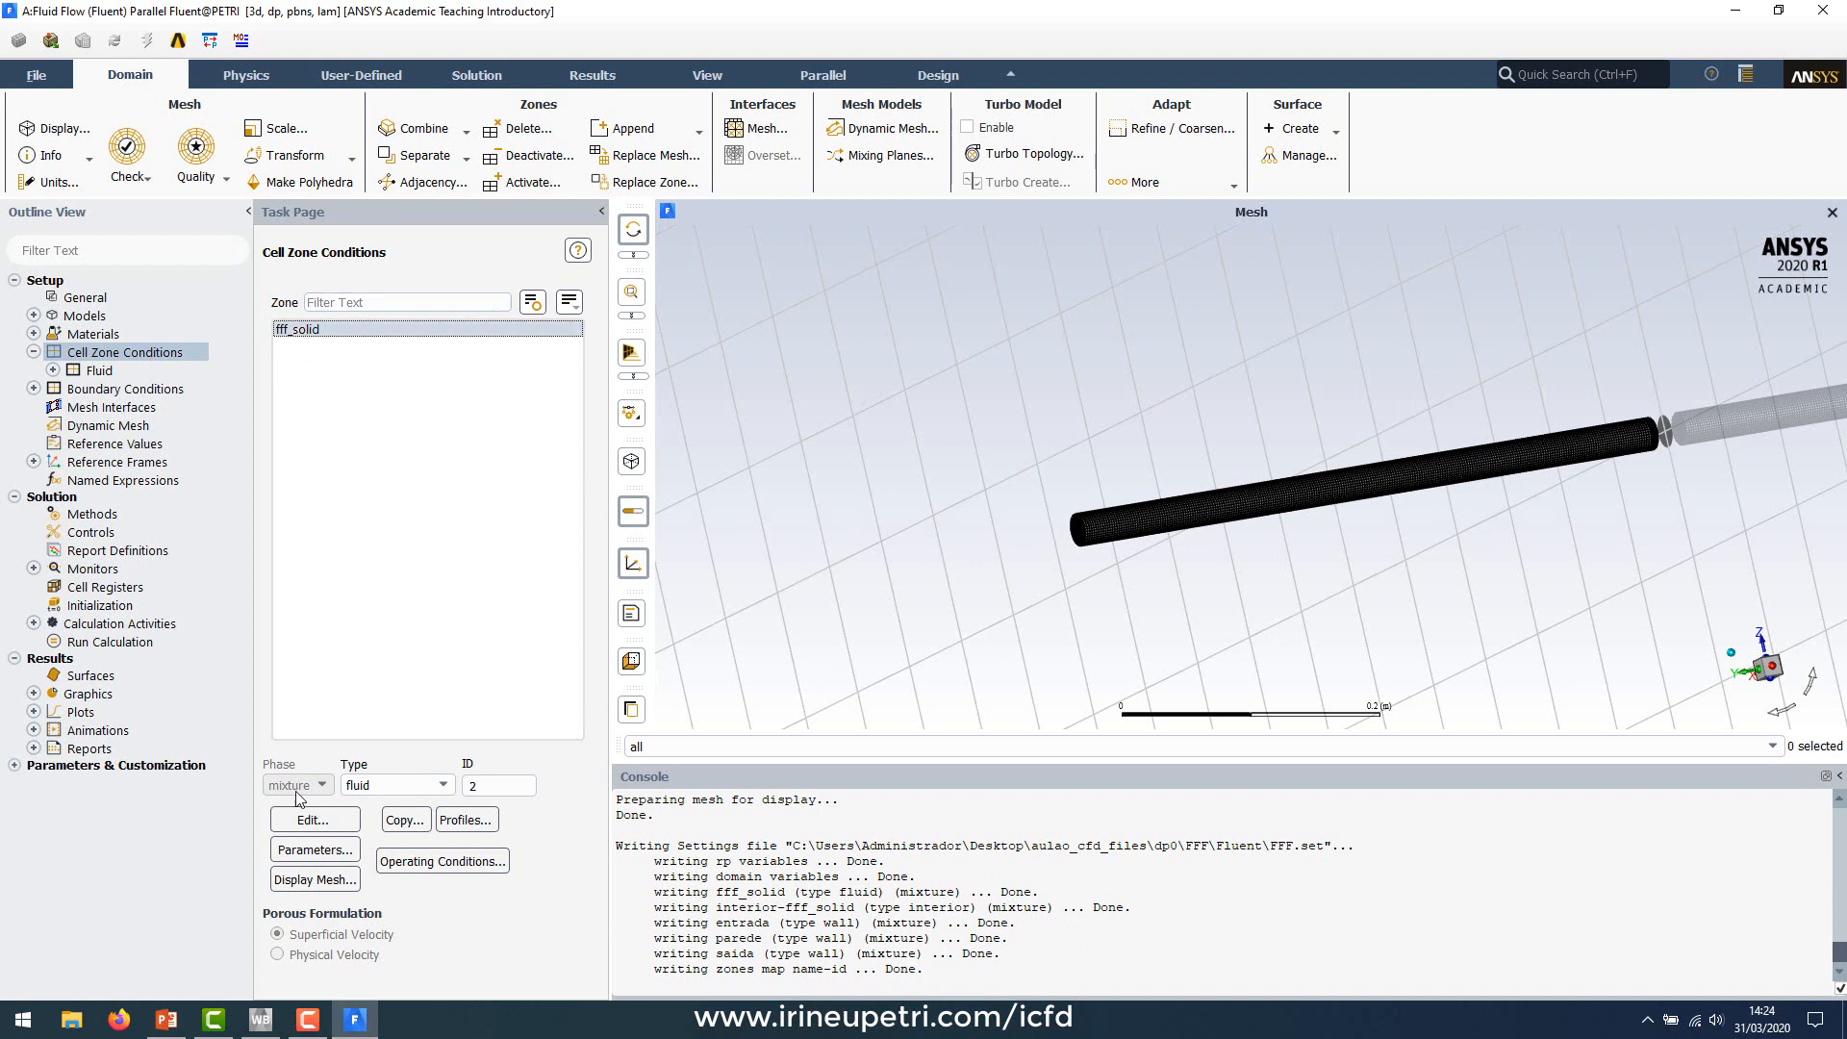
click(376, 790)
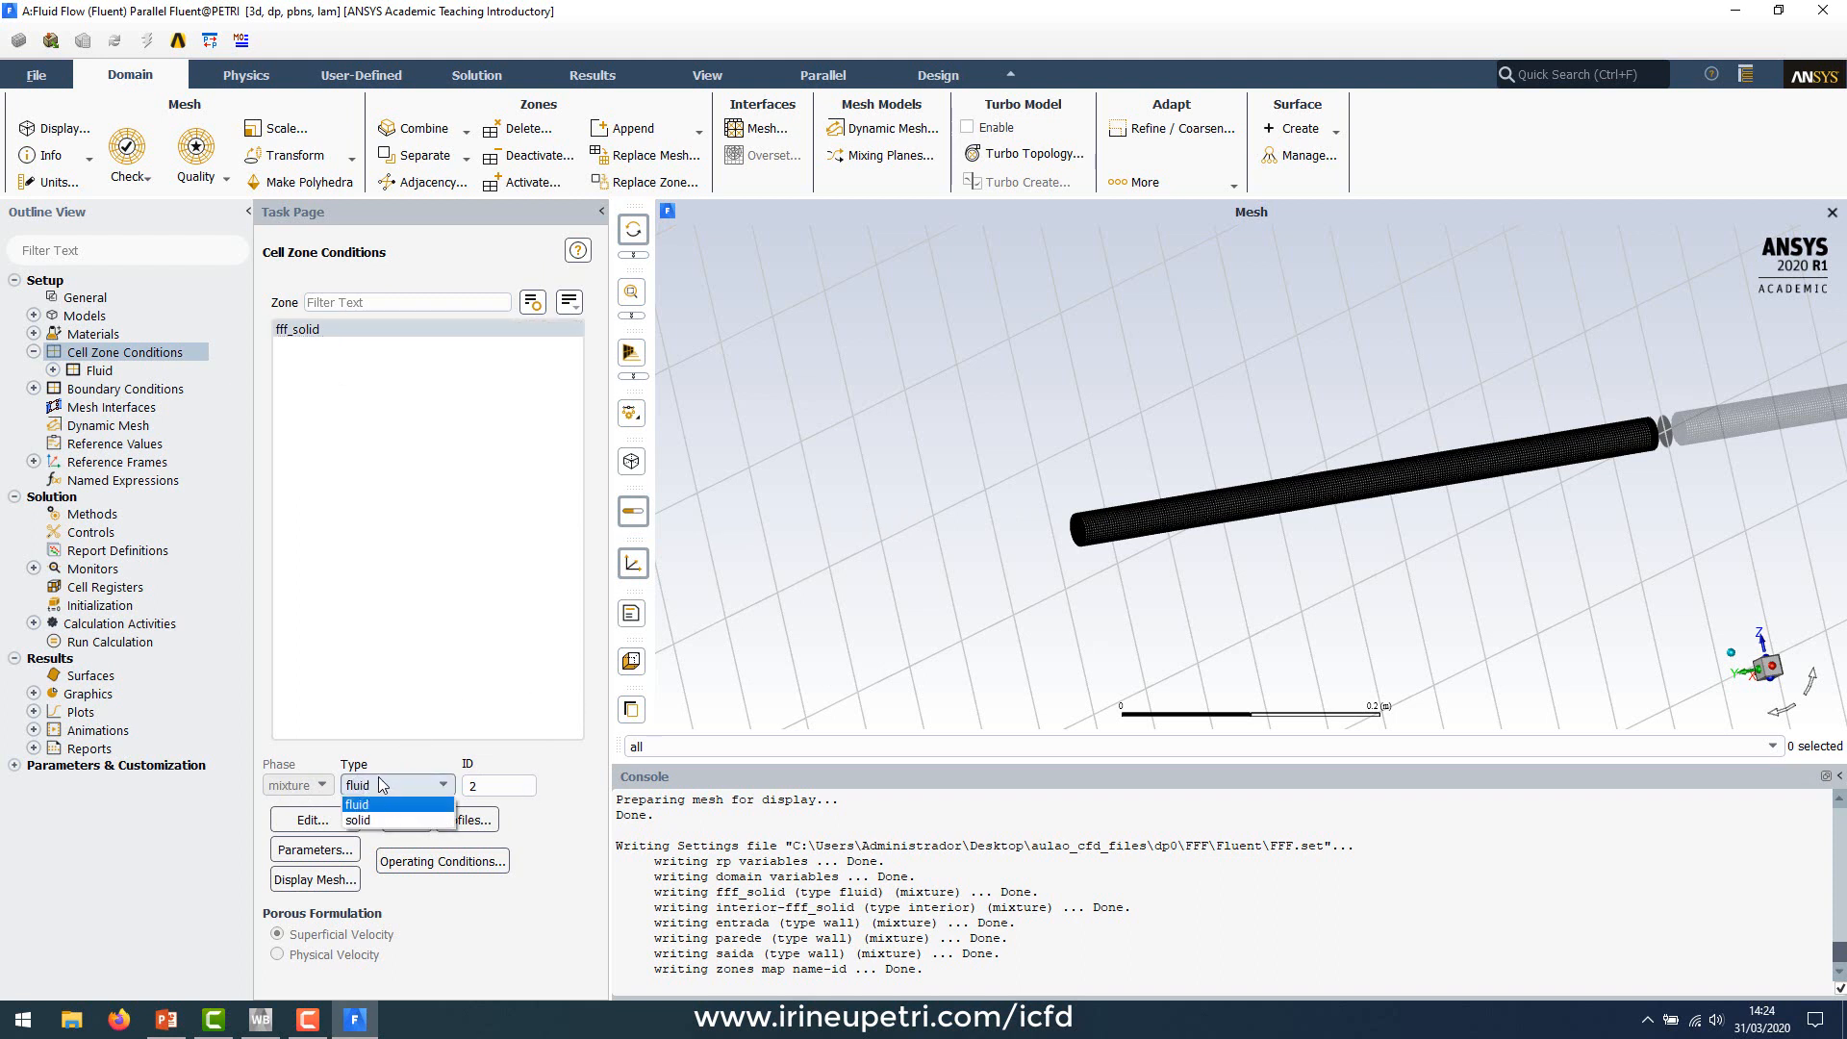
click(382, 786)
click(378, 788)
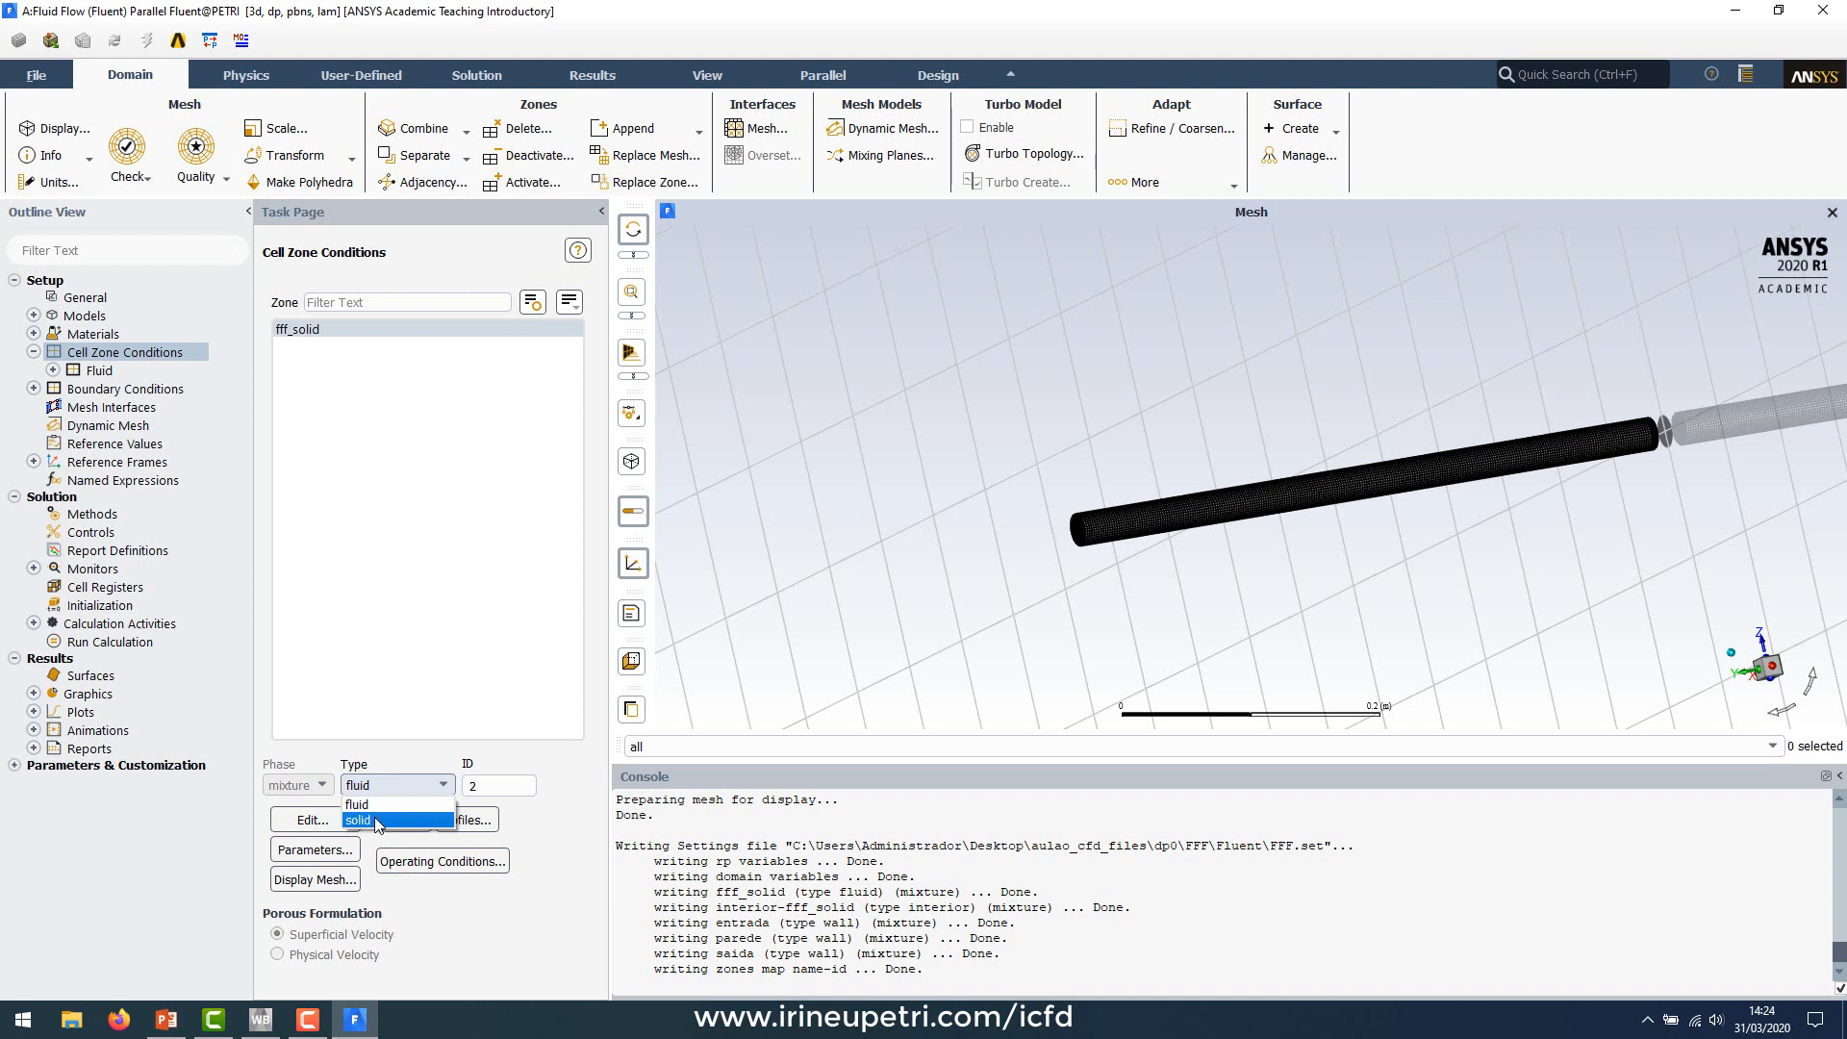
click(374, 804)
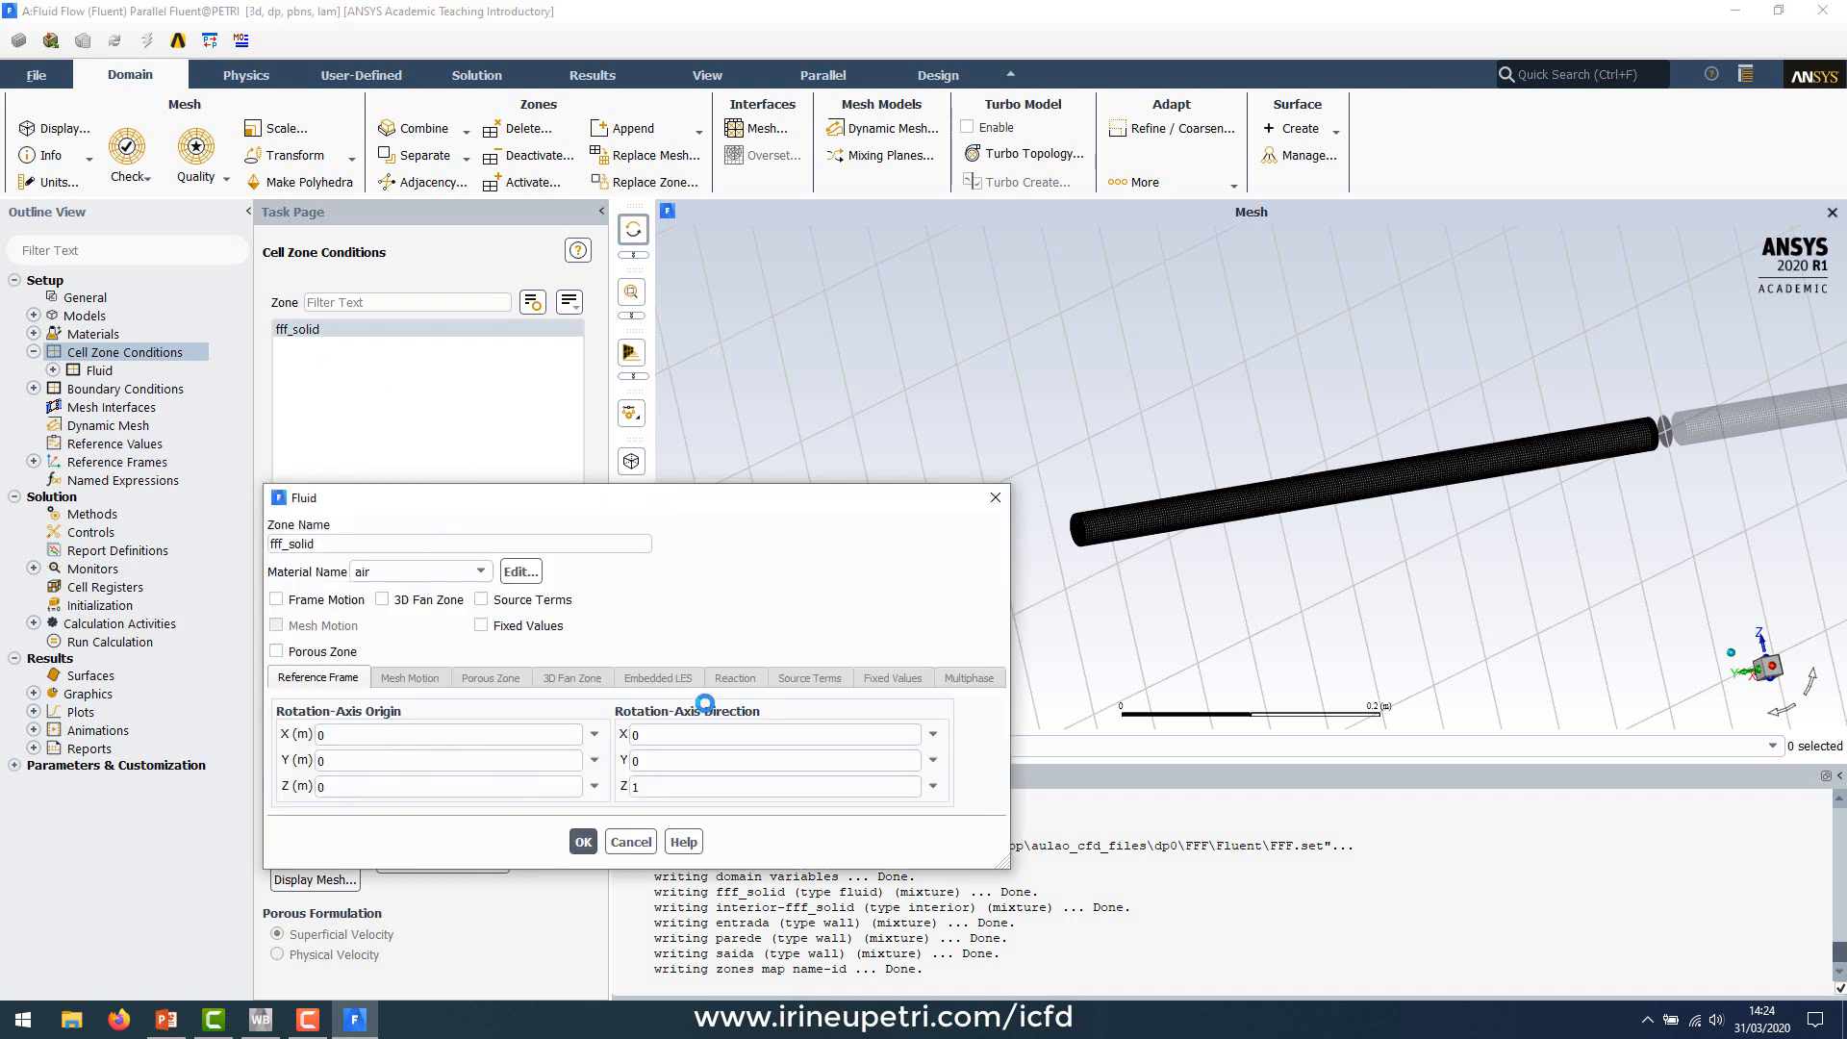
Step: Assign water-liquid as the material of the fff_solid fluid zone and apply it
drag(688, 510, 748, 511)
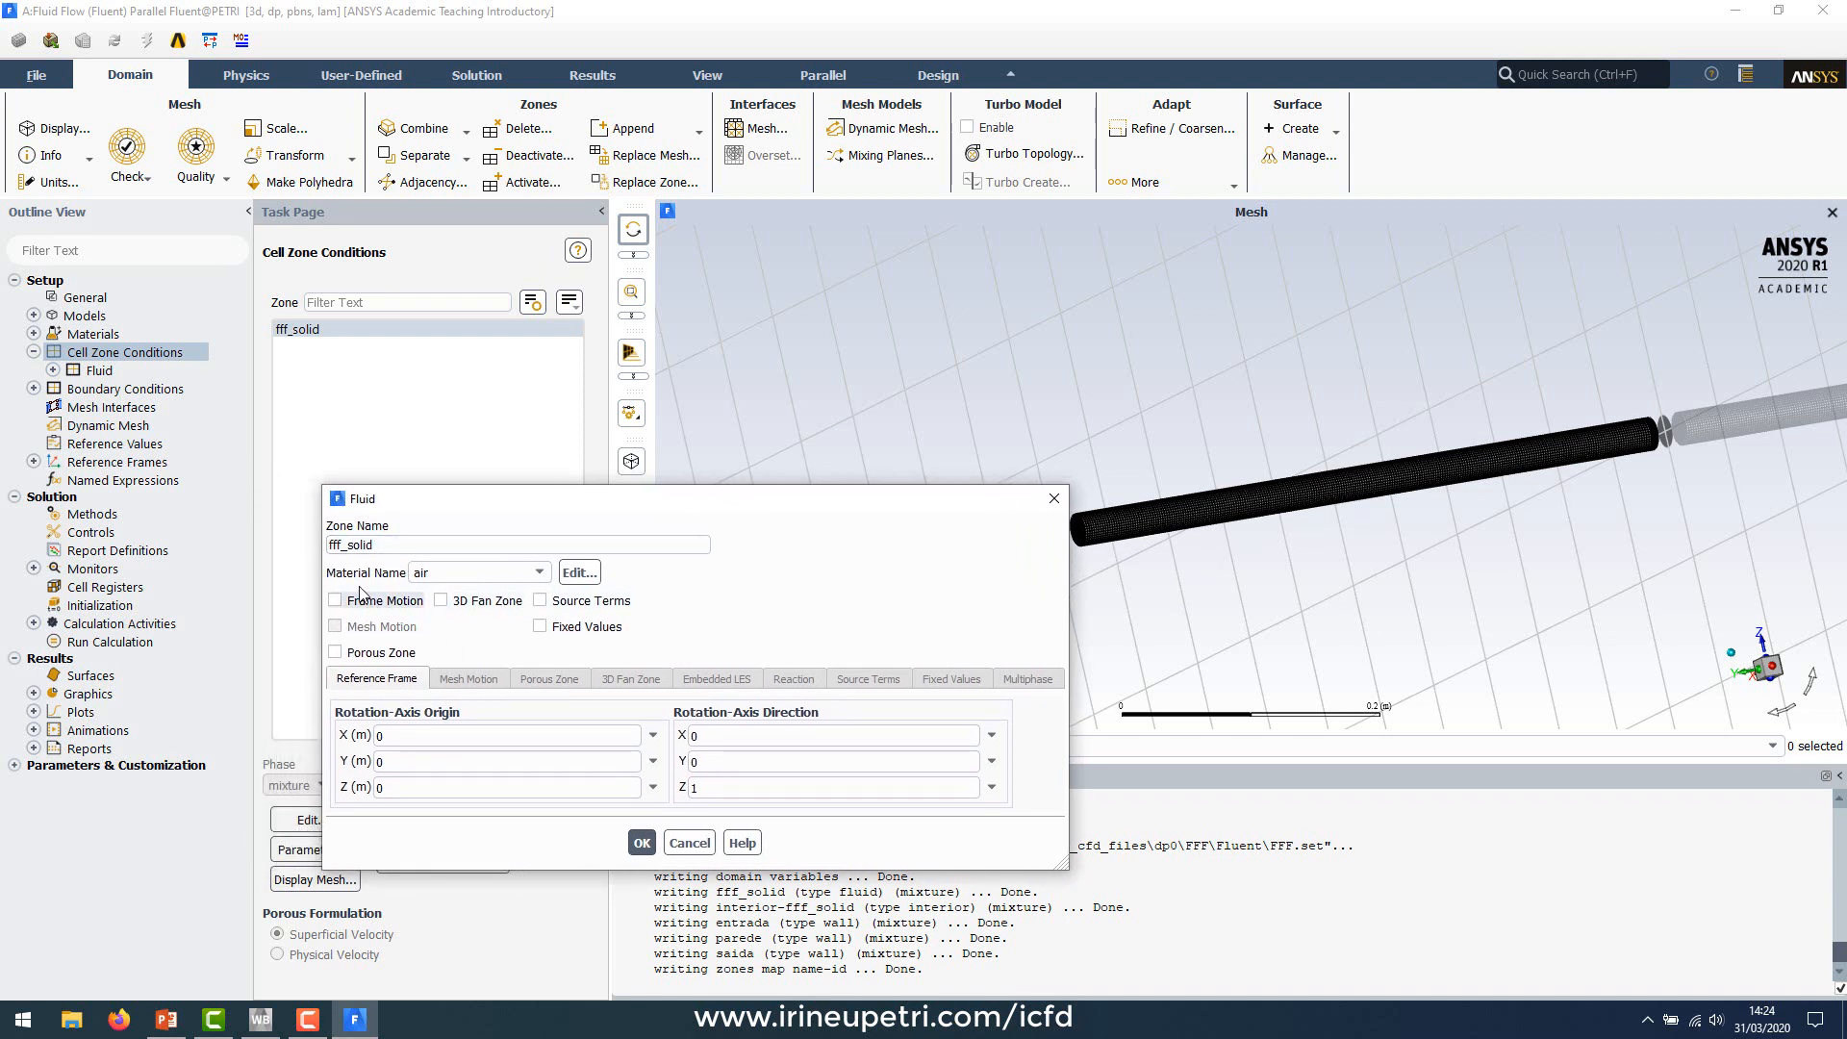
click(462, 573)
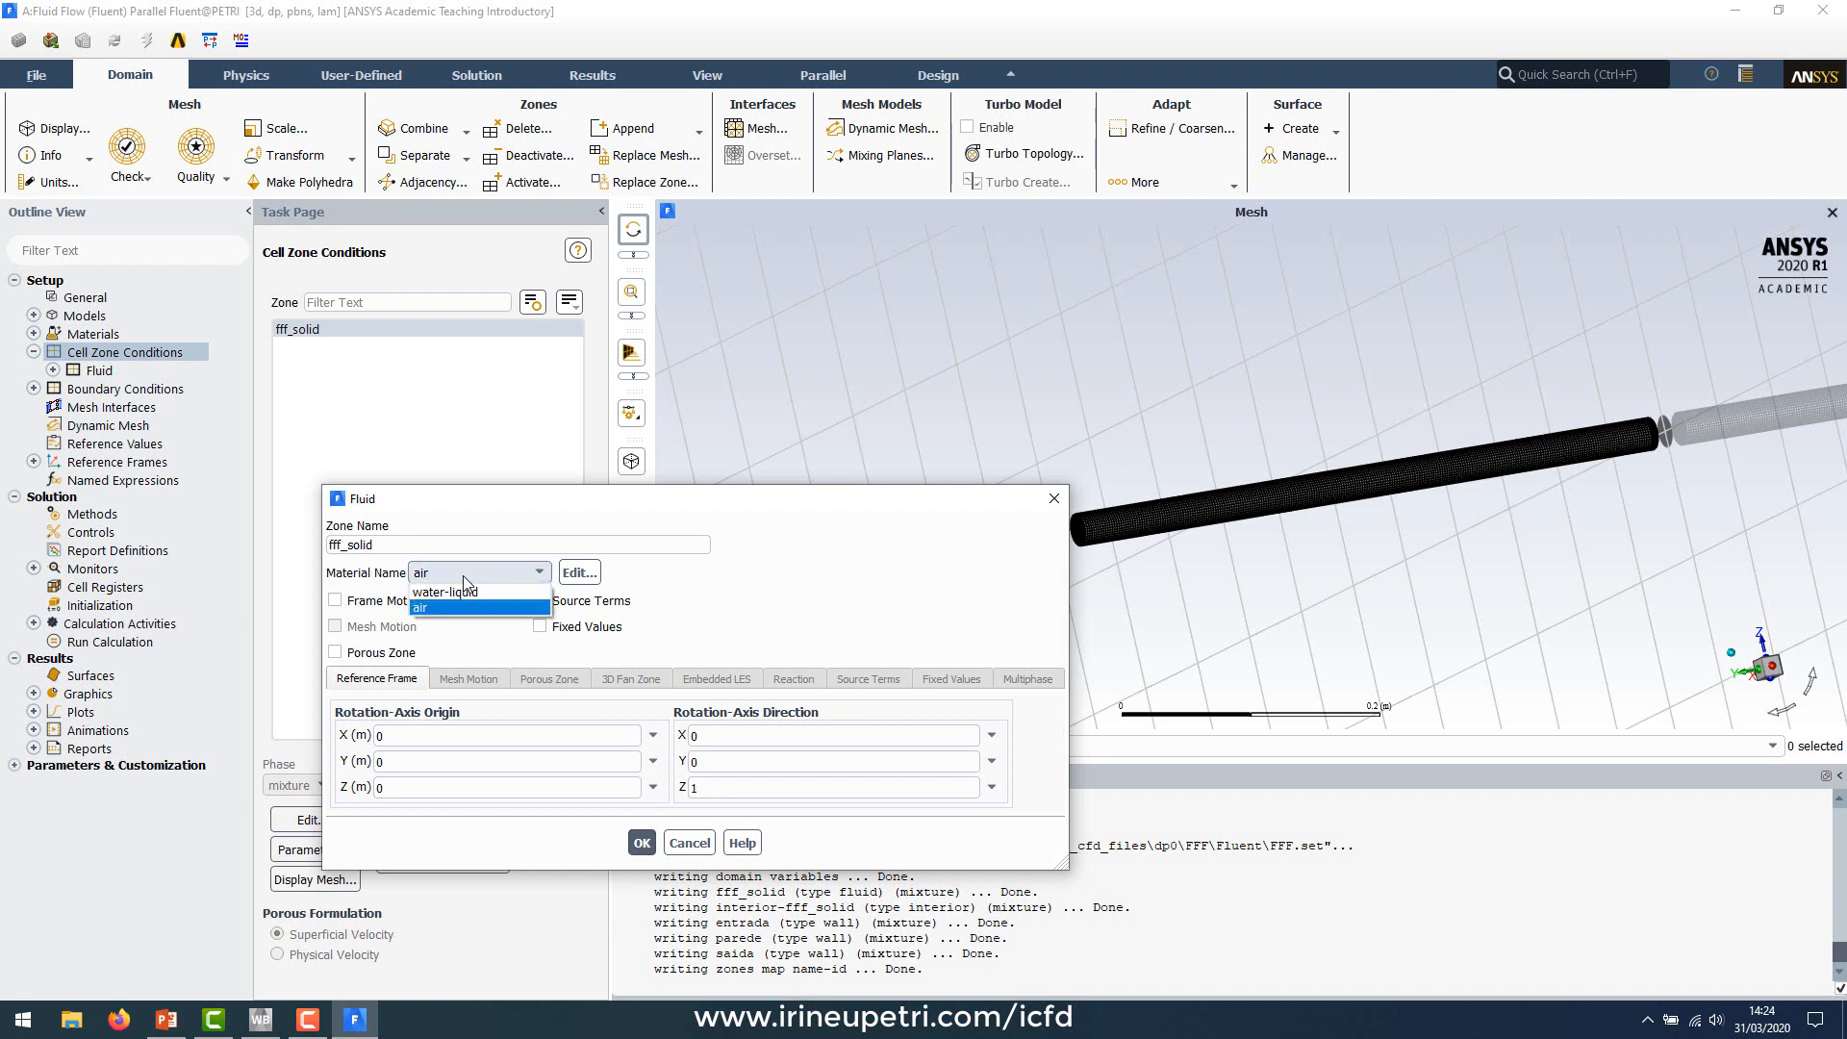
click(455, 590)
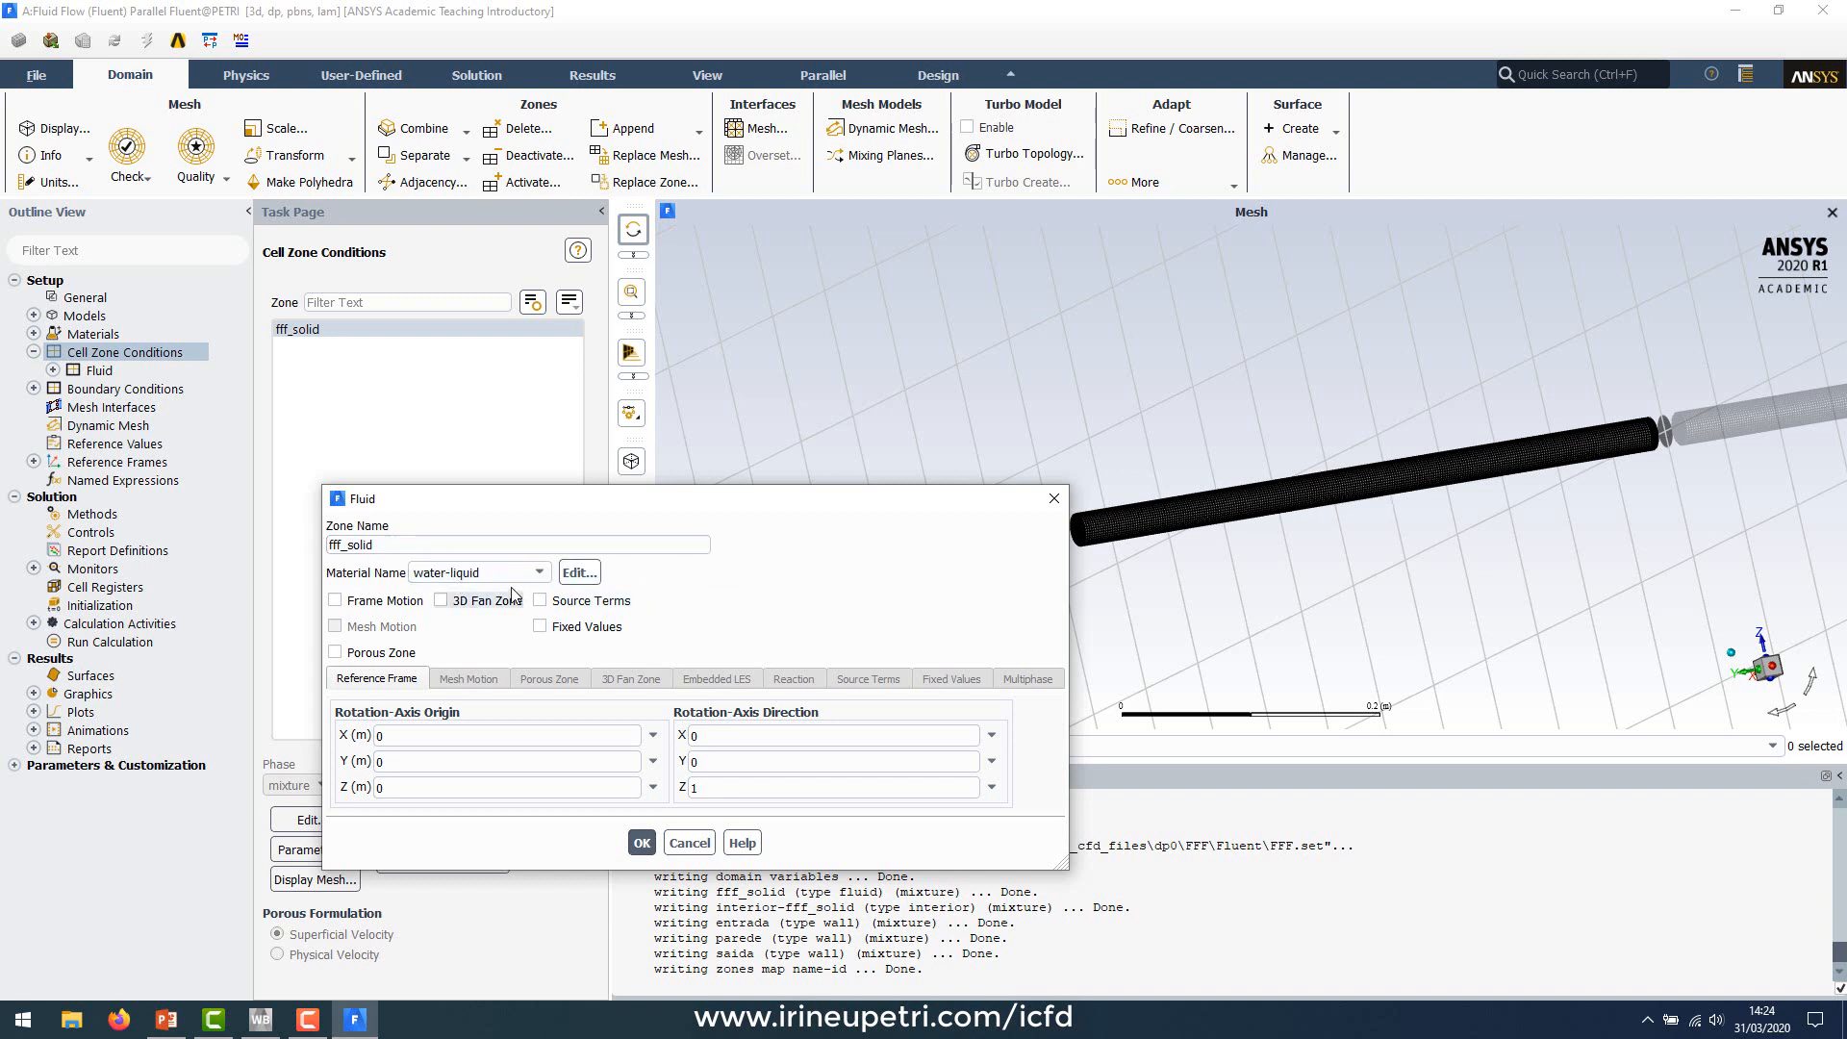
click(641, 843)
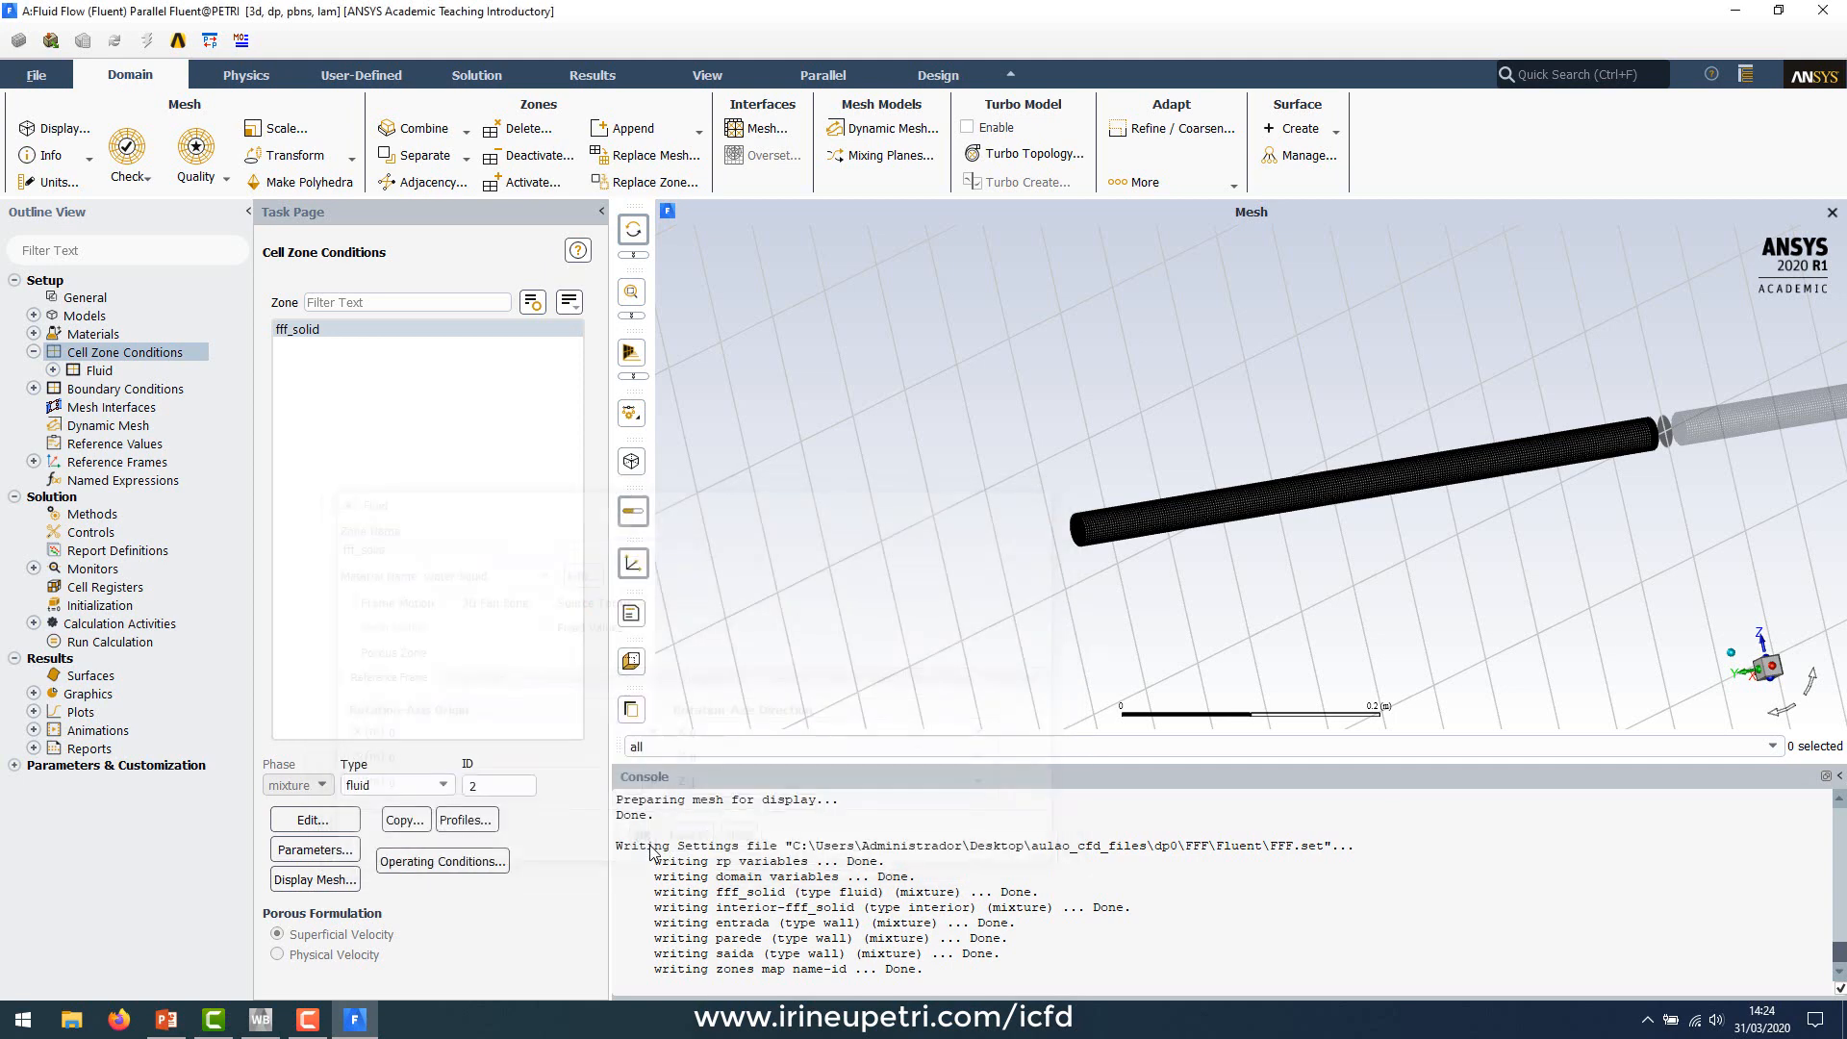
Step: Open the operating conditions and review the X, Y and Z coordinates of the reference pressure location
click(420, 862)
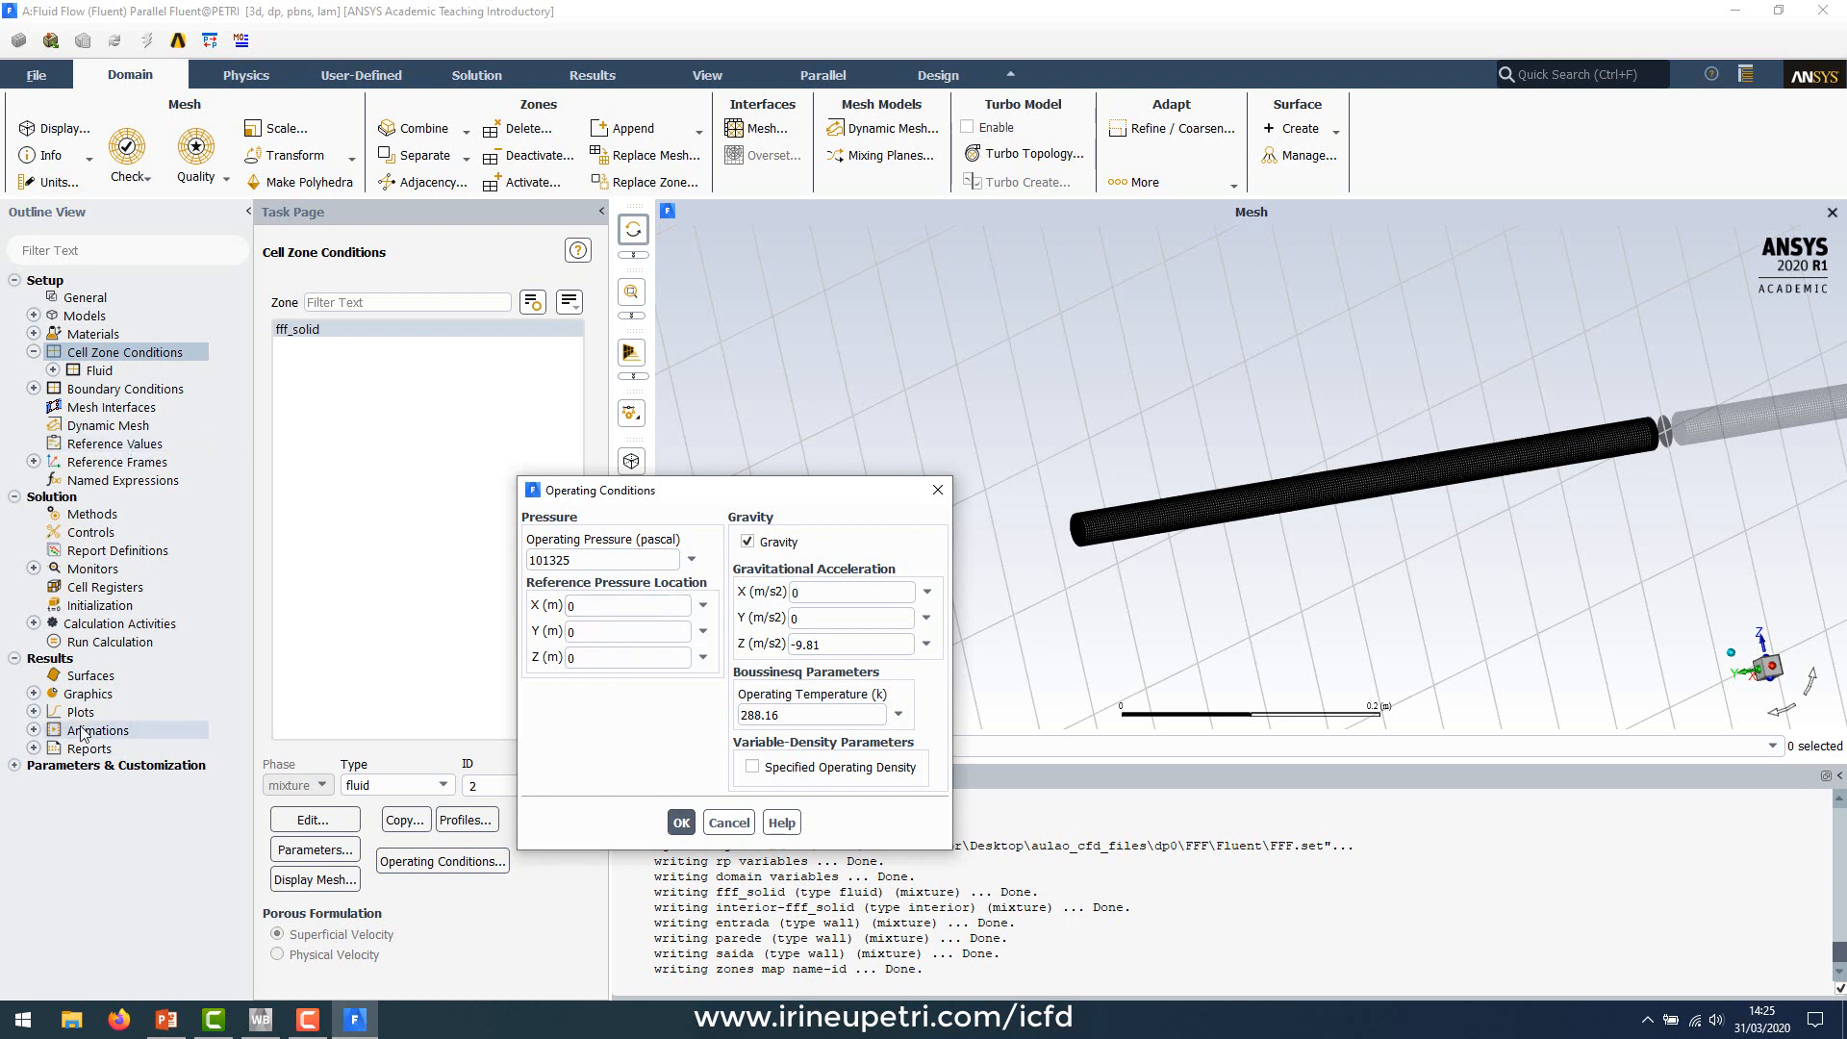
drag(515, 392, 483, 379)
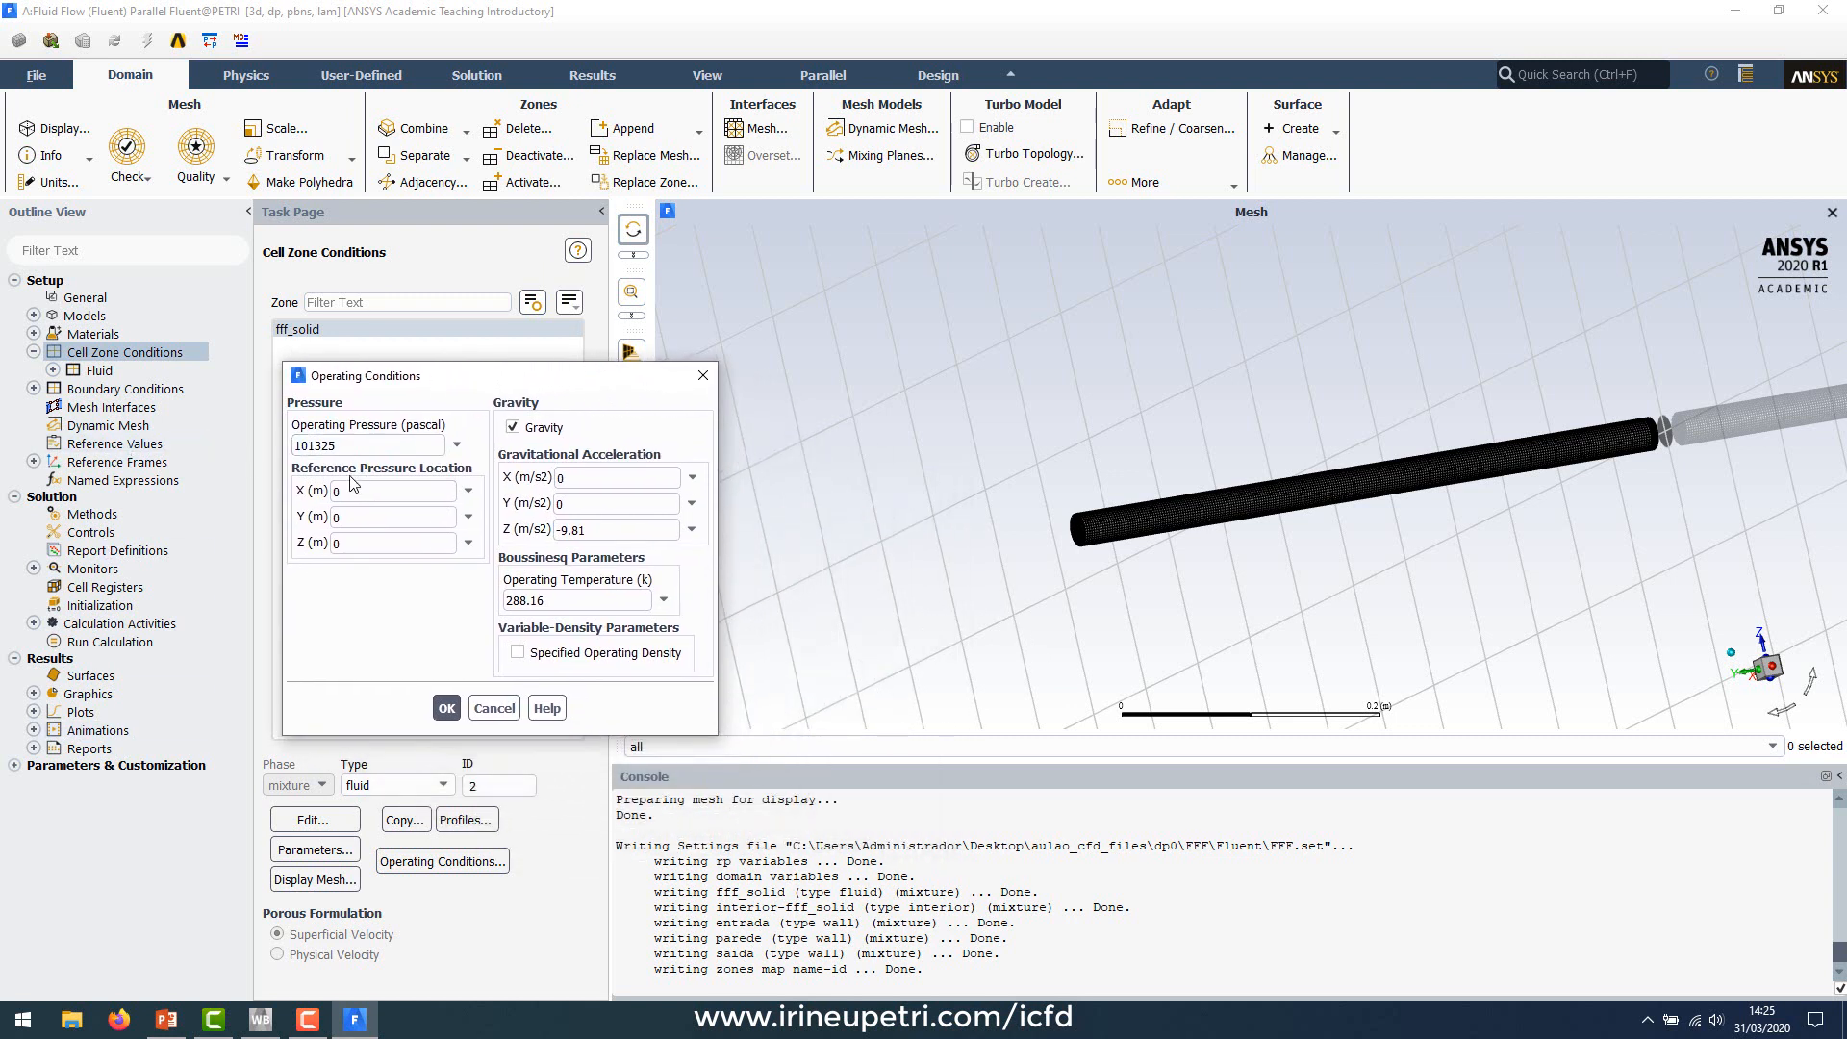
click(350, 494)
click(352, 516)
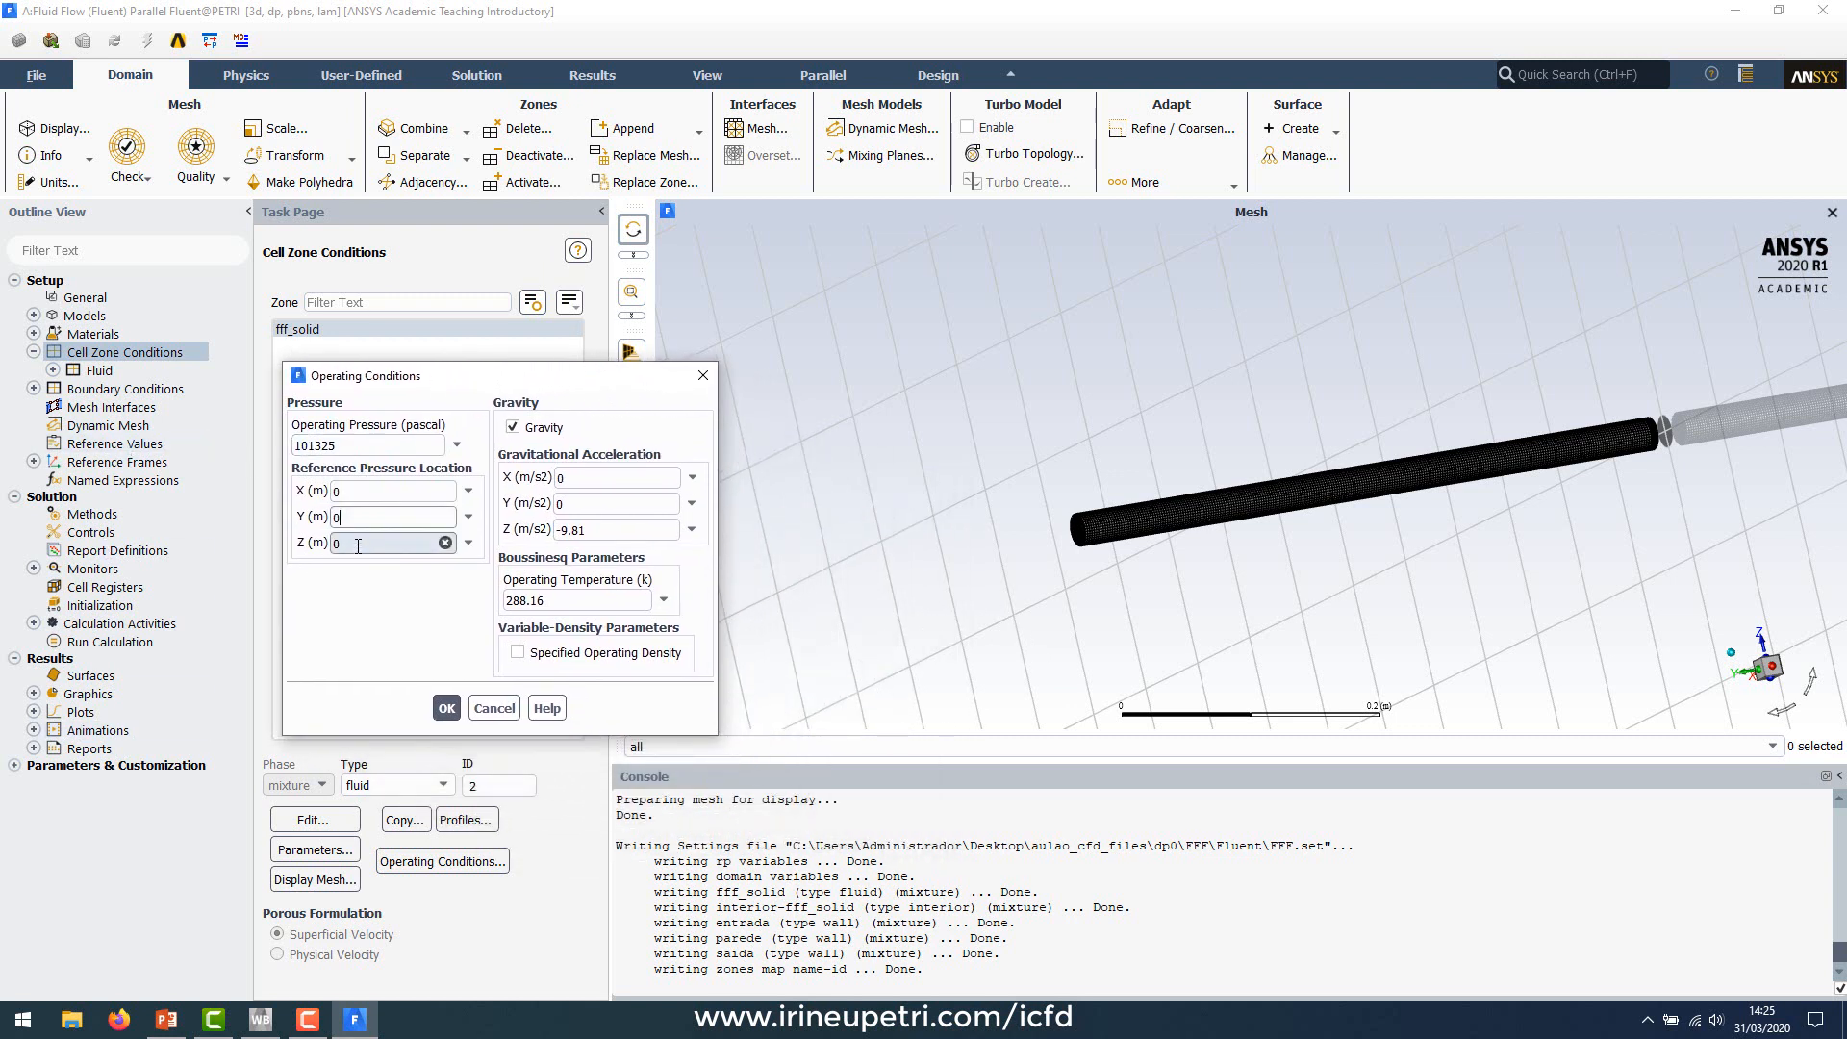
click(356, 543)
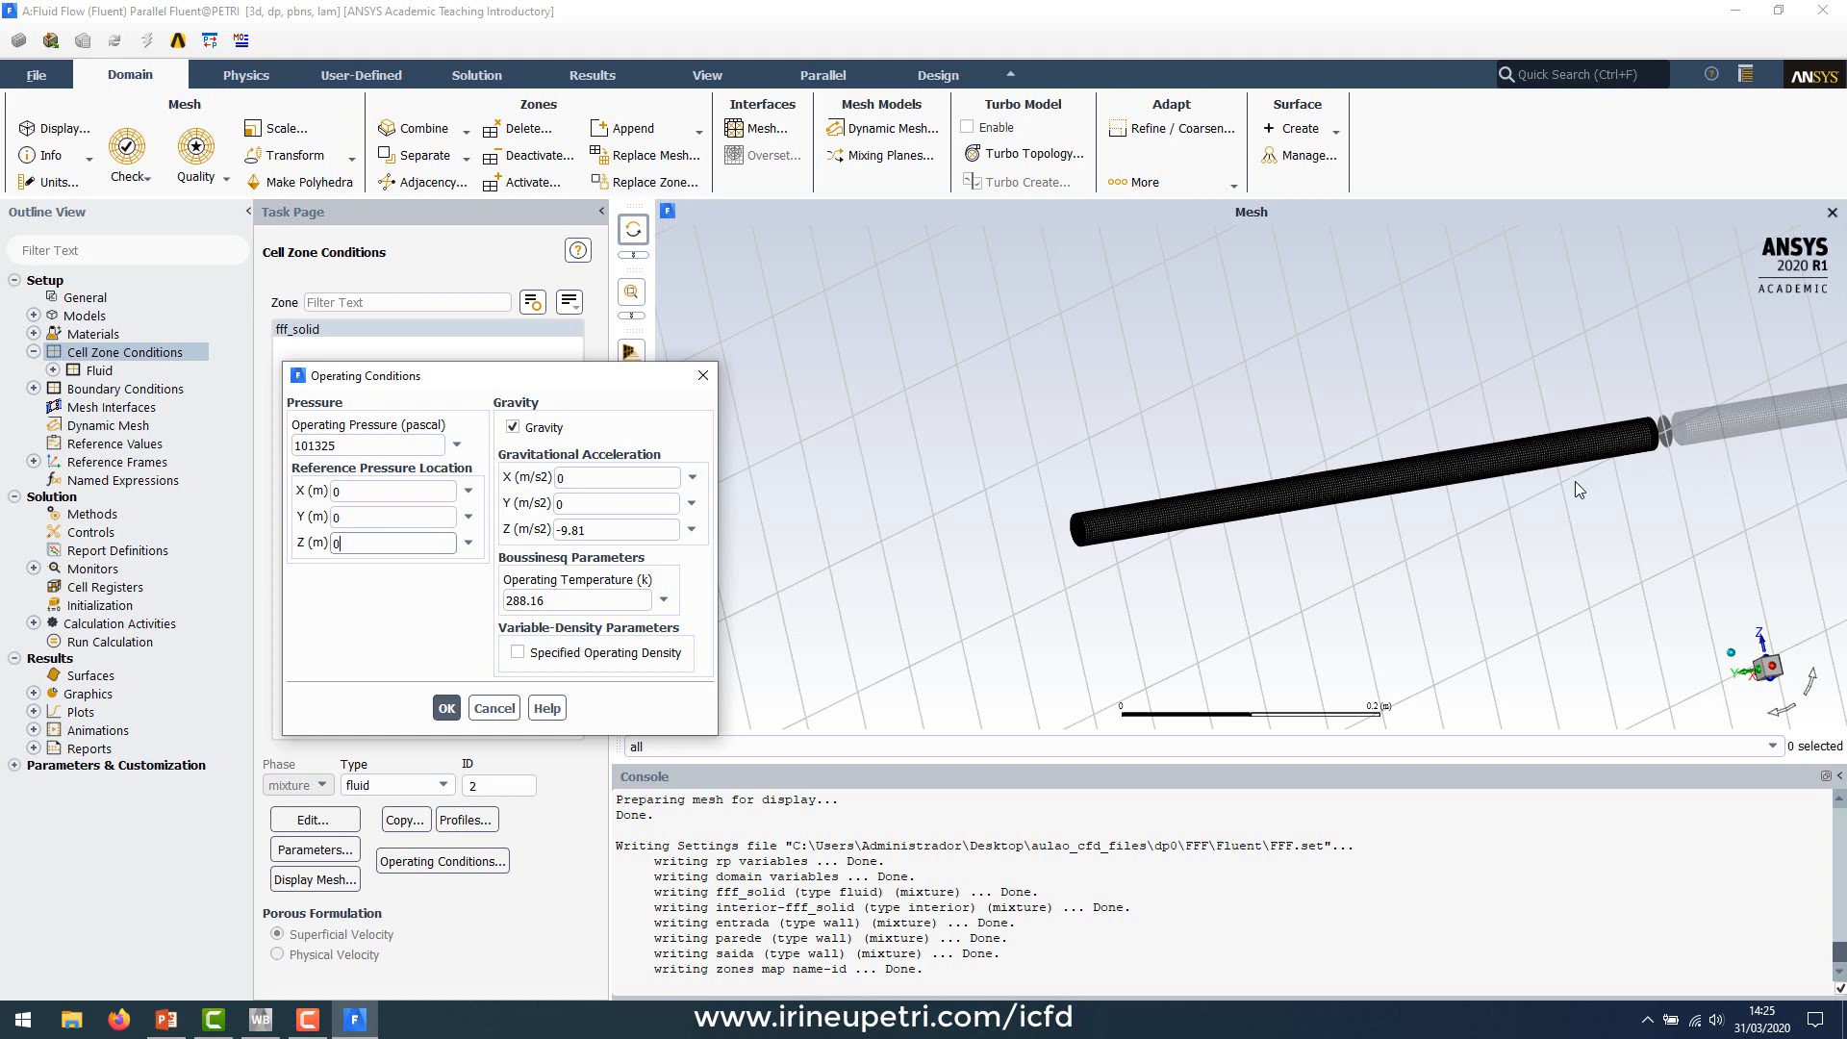
Step: Save and display mesh-1 without the entrada surface, and redisplay it with only the saida surface
click(34, 694)
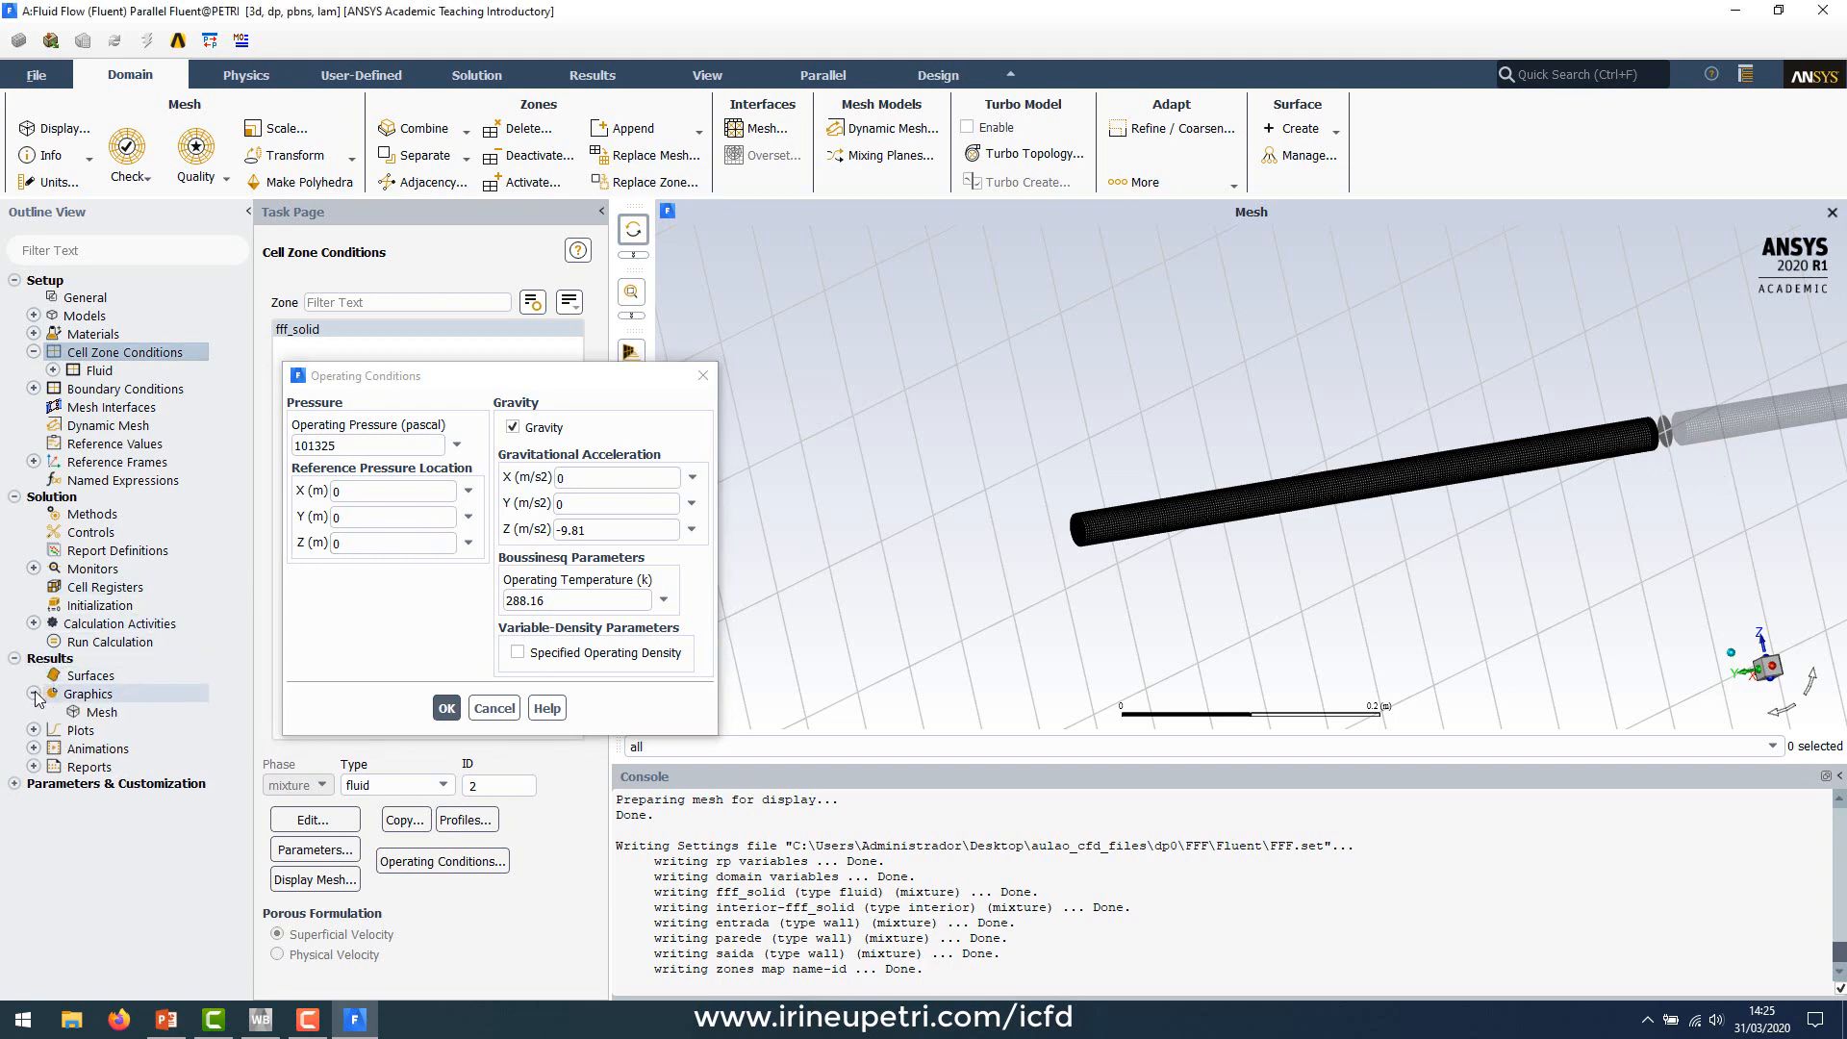
double_click(98, 714)
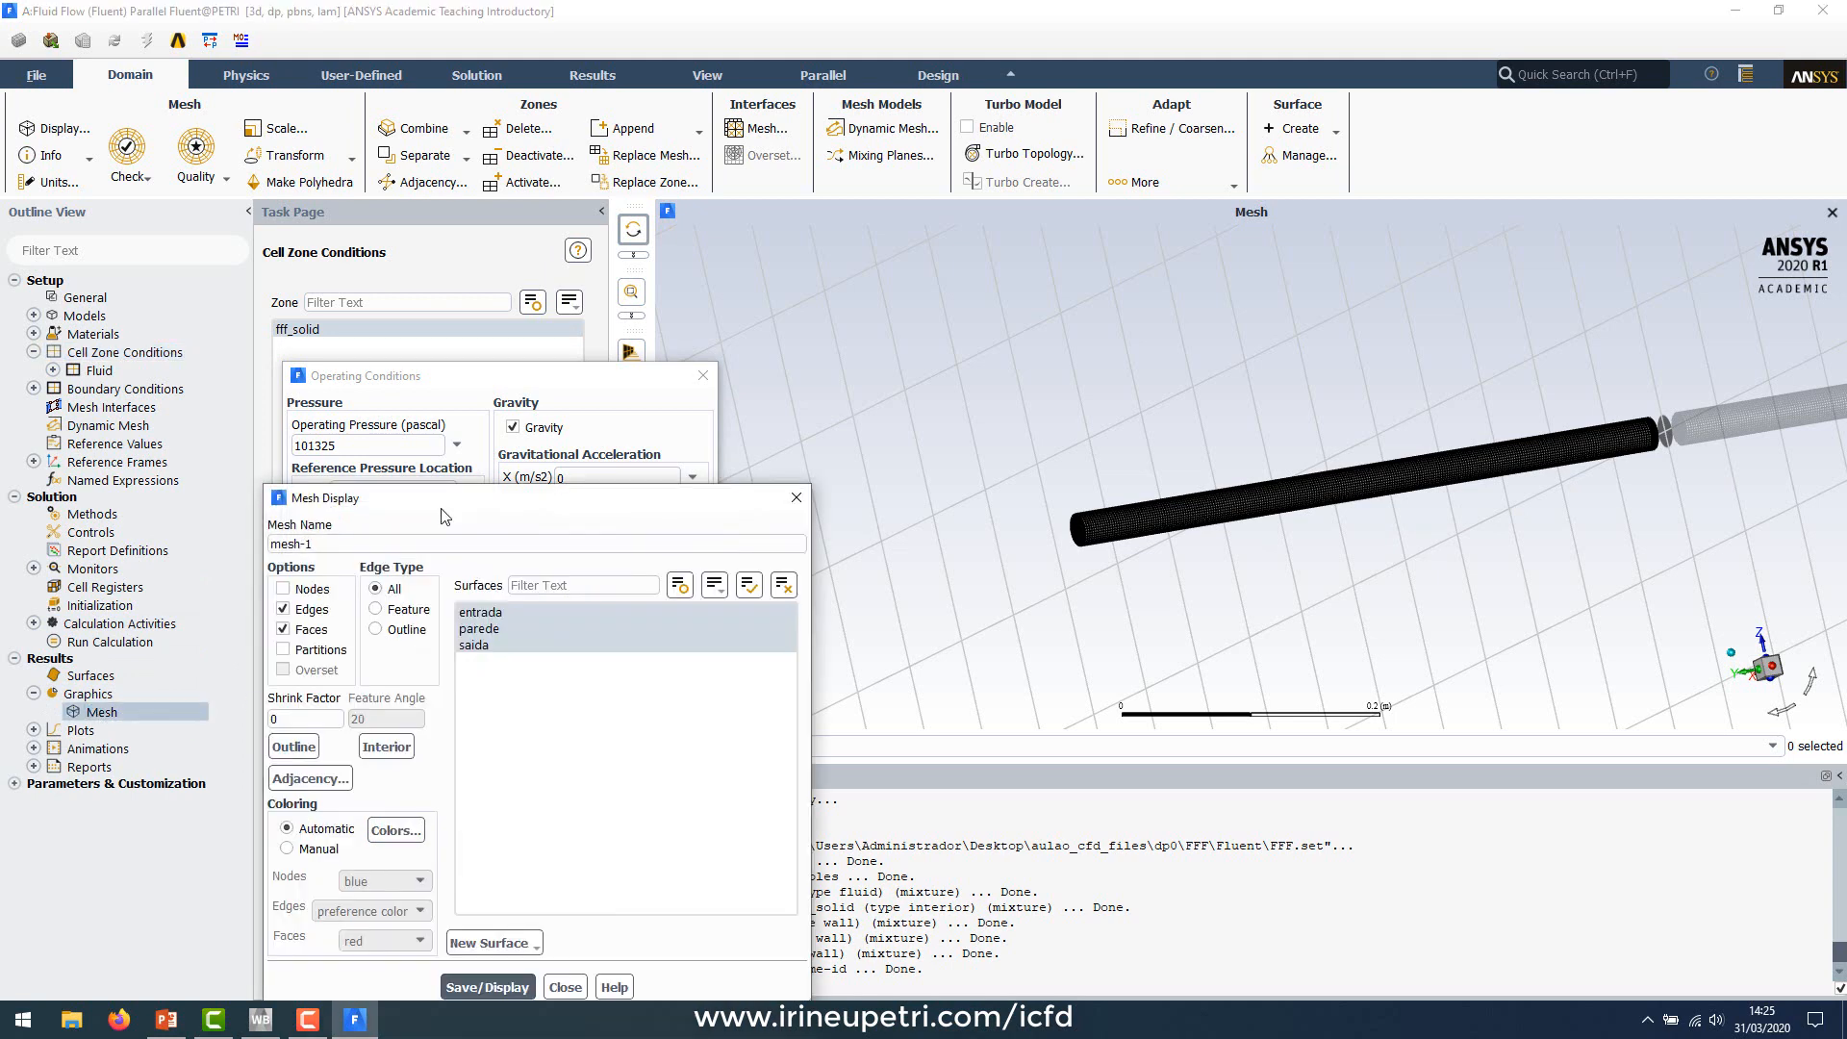
scroll(1175, 546, up, 5)
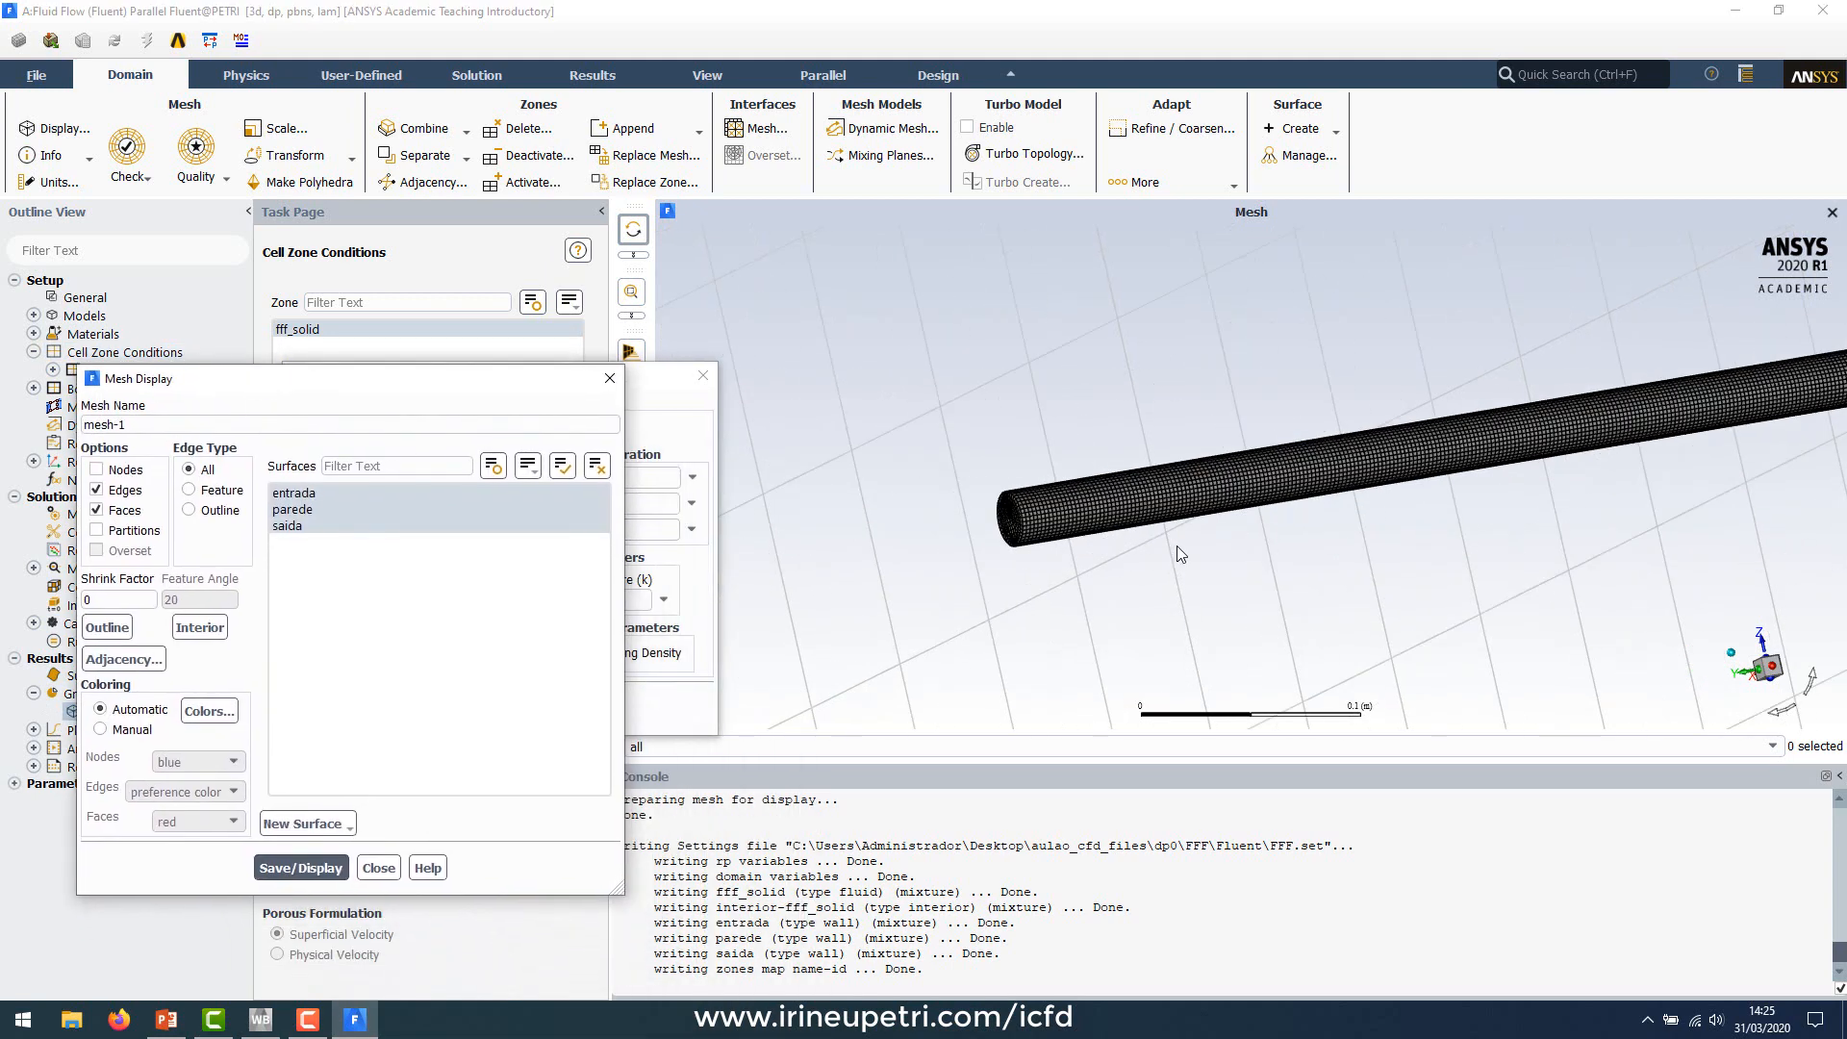
click(510, 492)
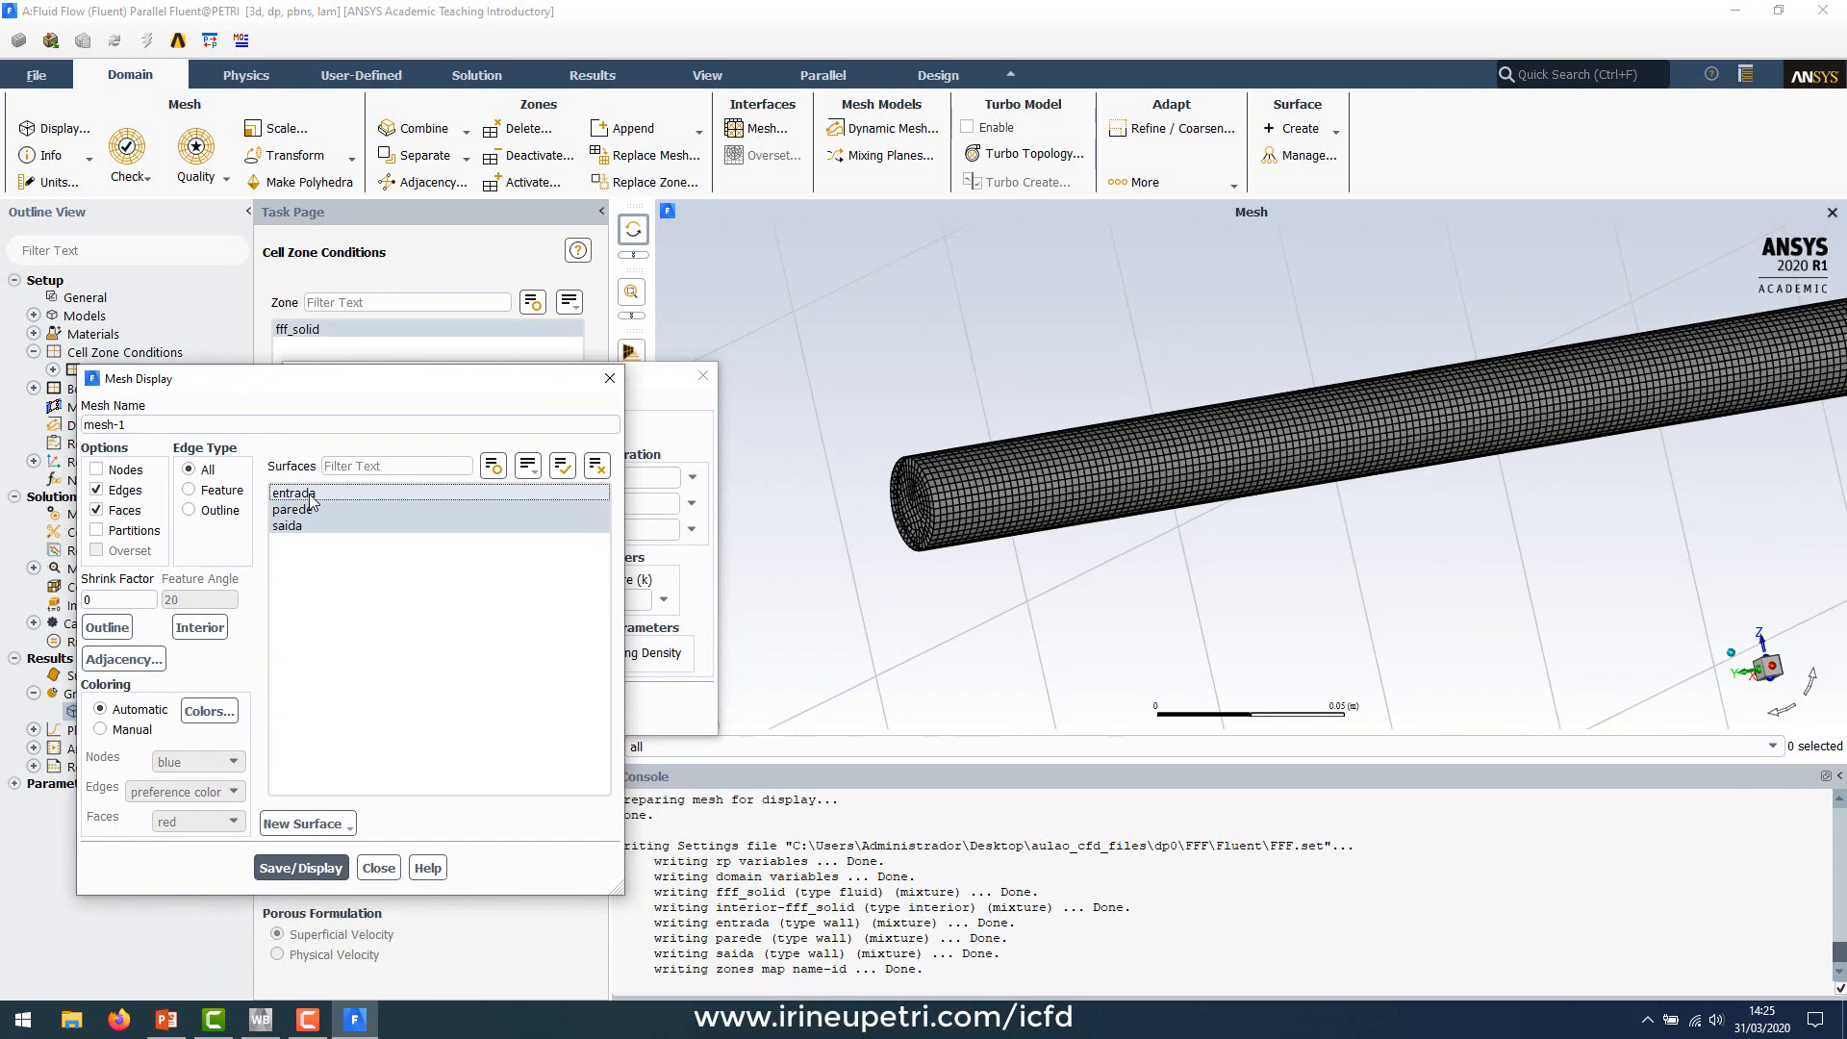
click(317, 879)
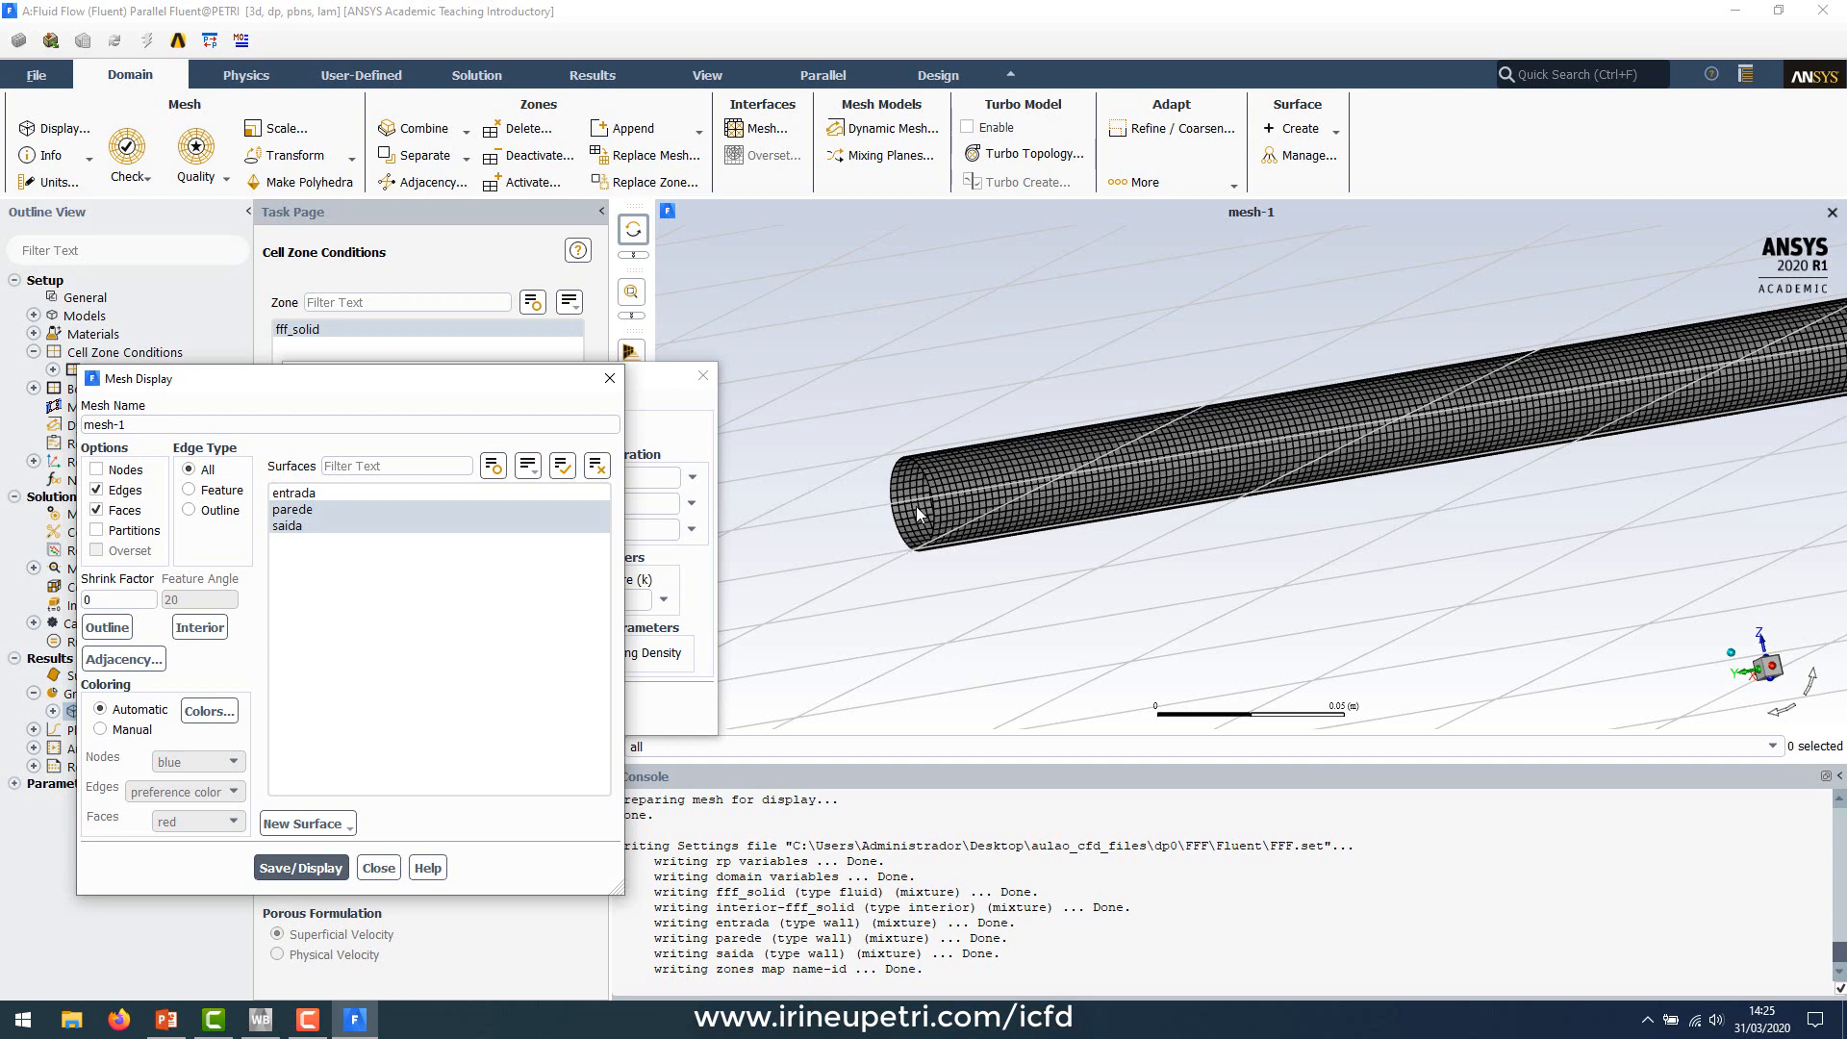
click(326, 510)
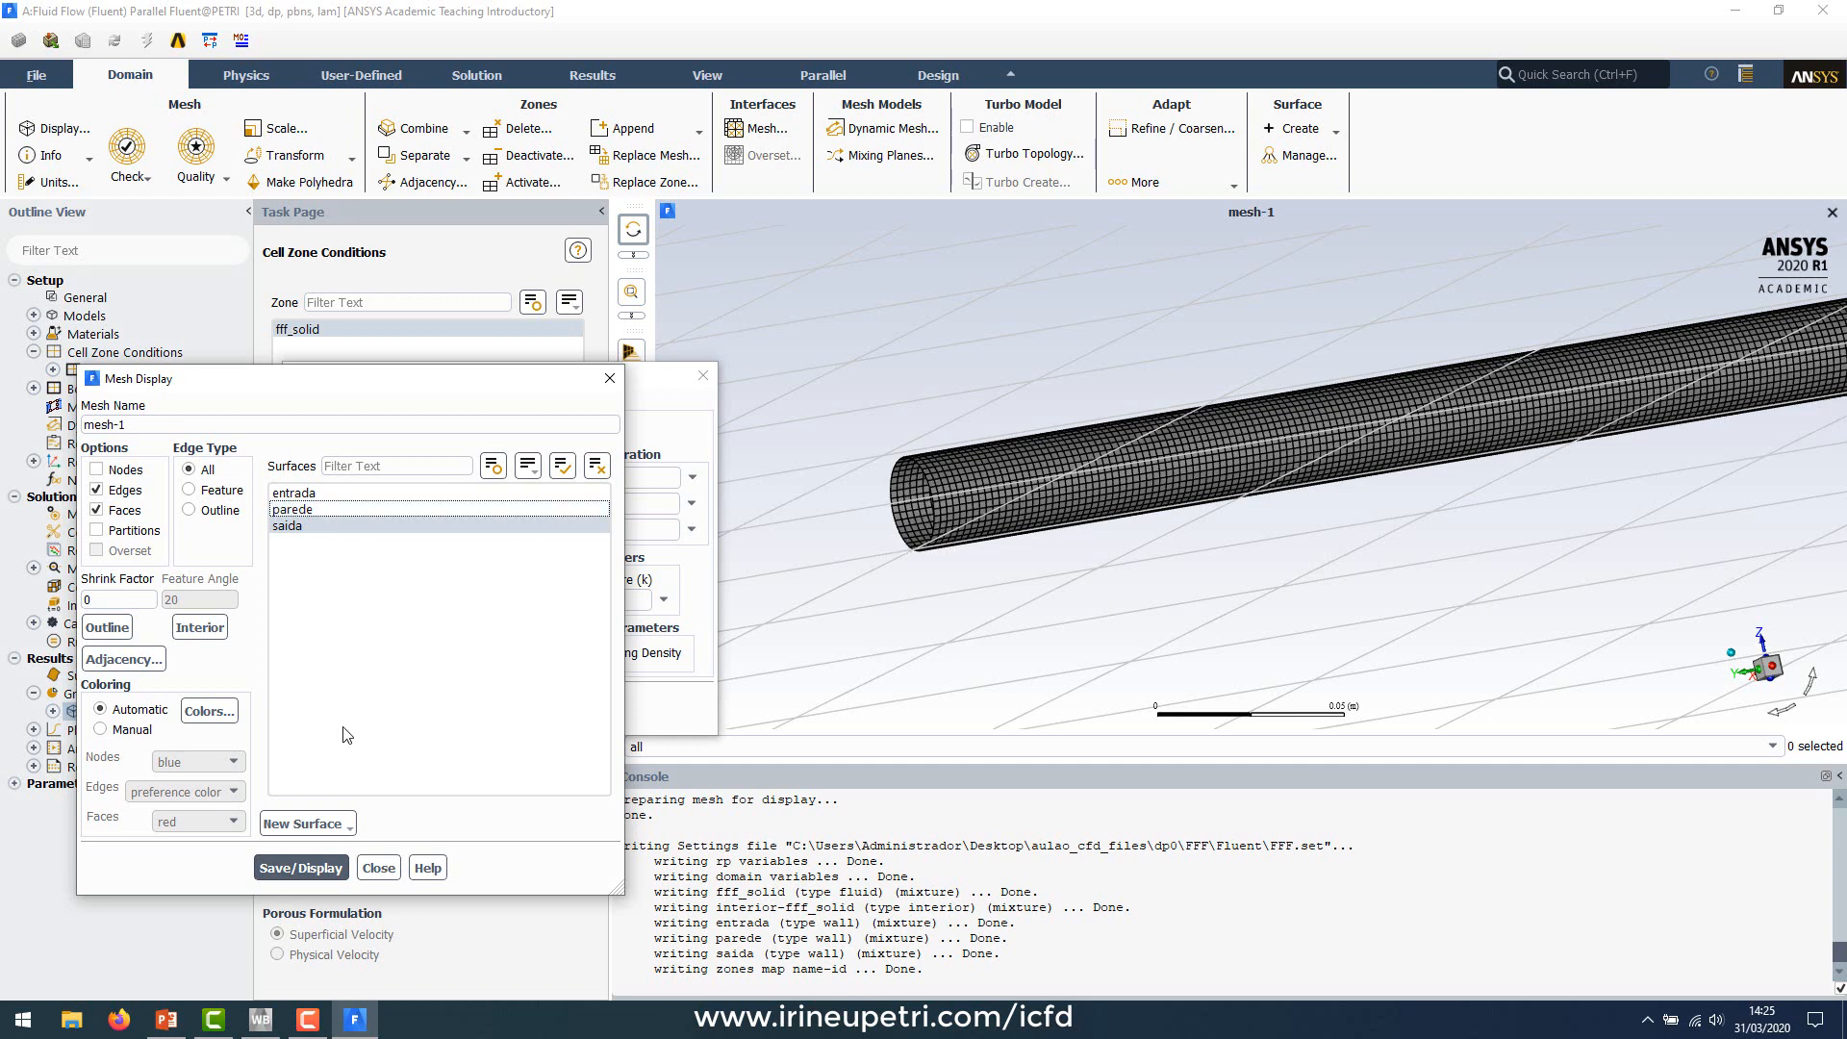
click(327, 869)
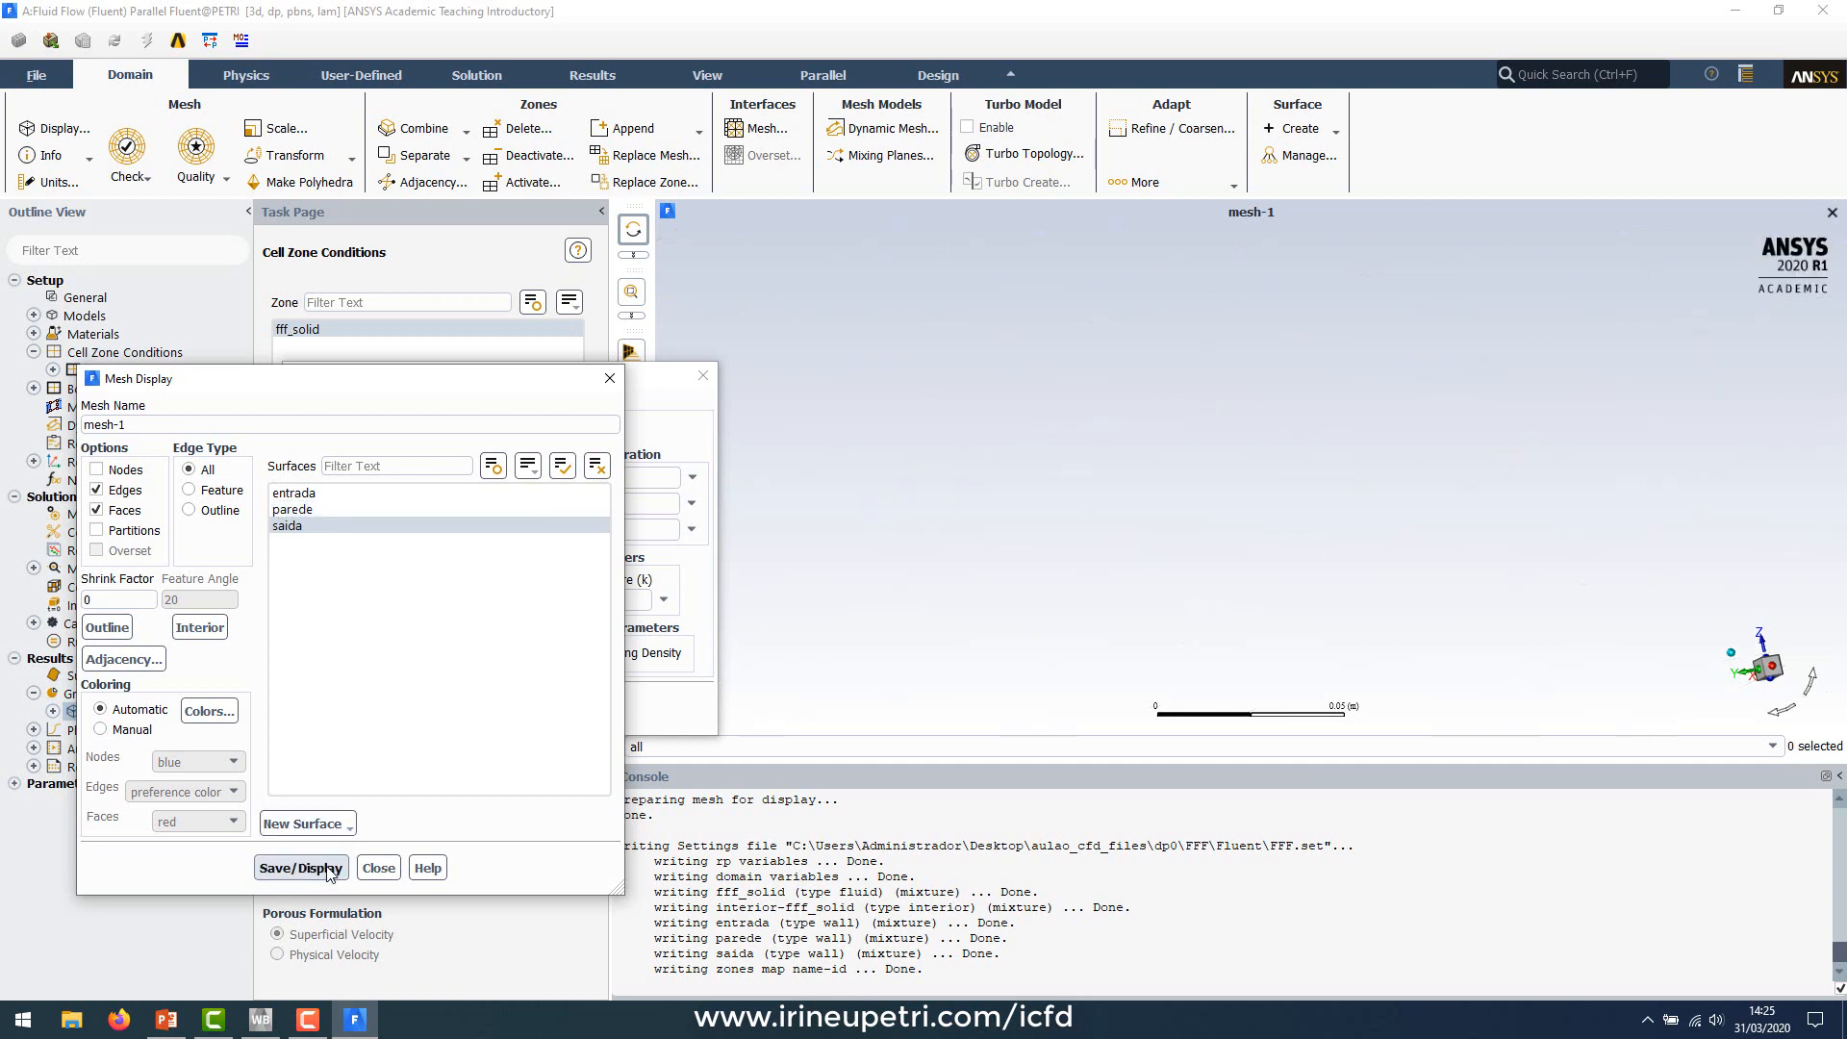
Step: Display the entrada and saida surfaces together in mesh-1, and redisplay it with entrada alone
click(310, 494)
click(300, 868)
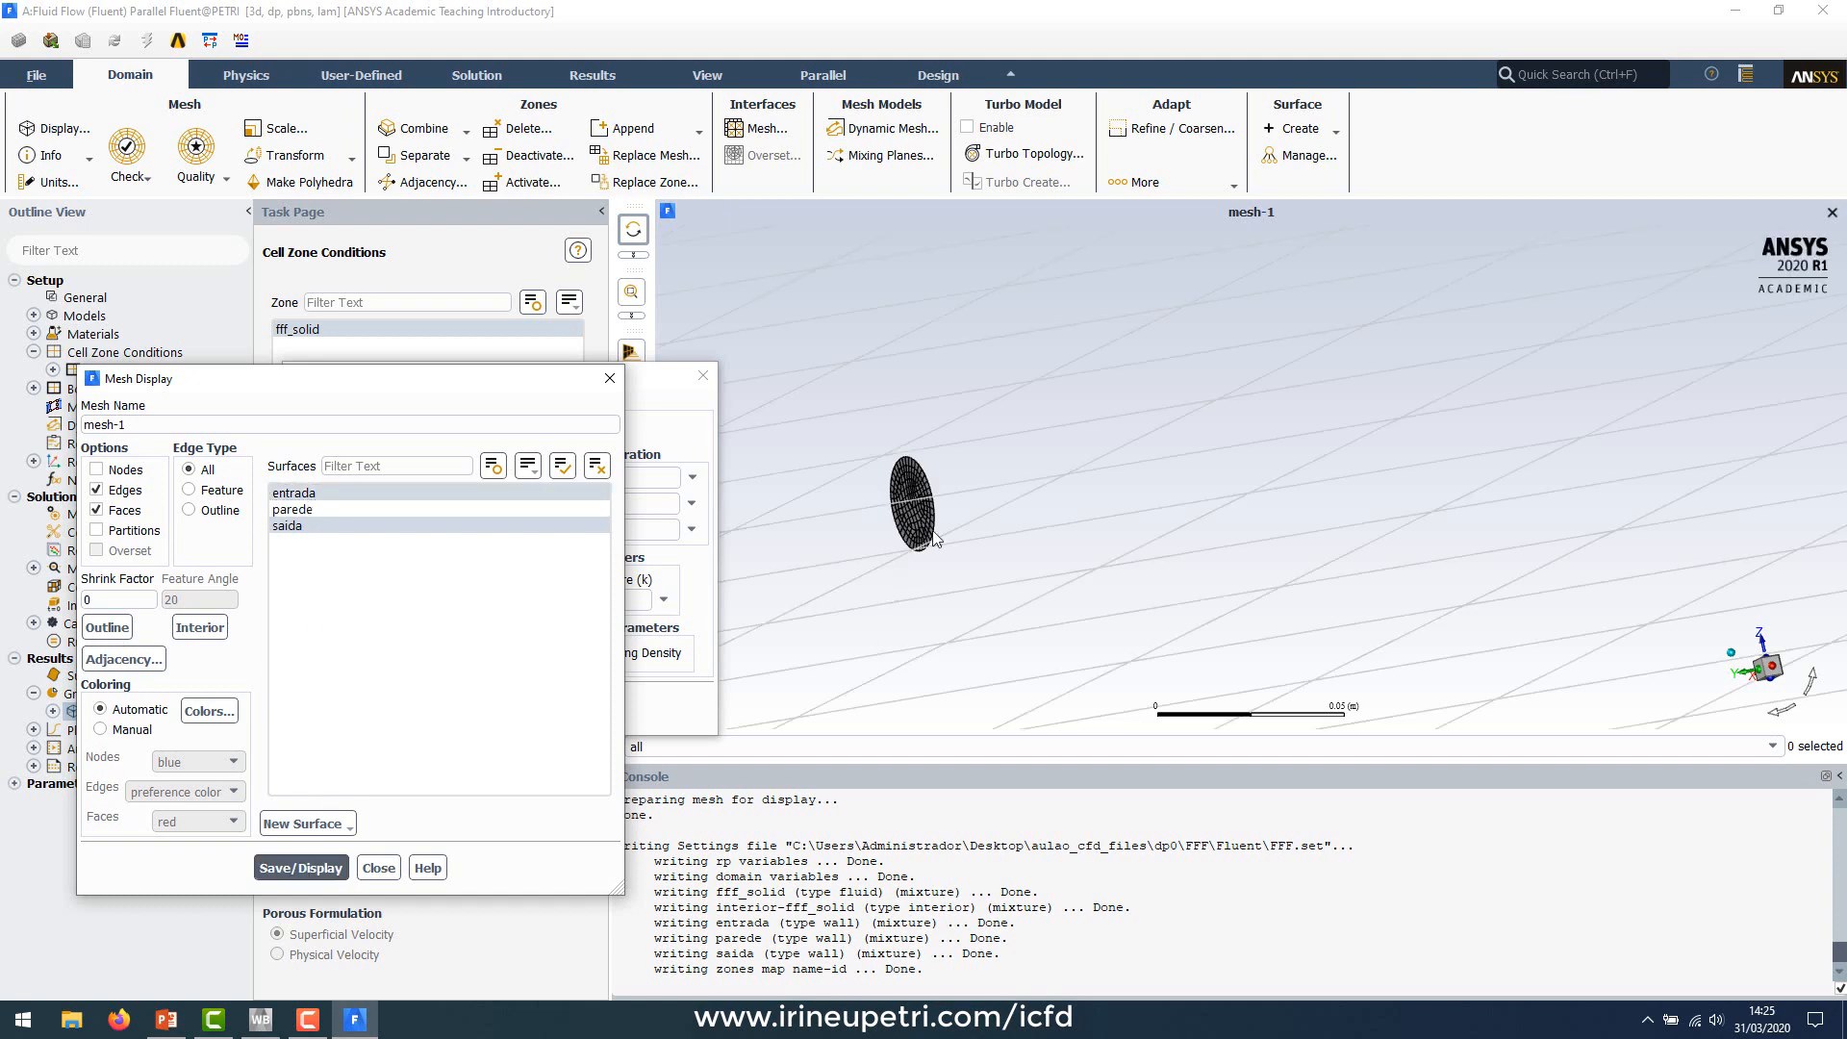
scroll(955, 553, down, 5)
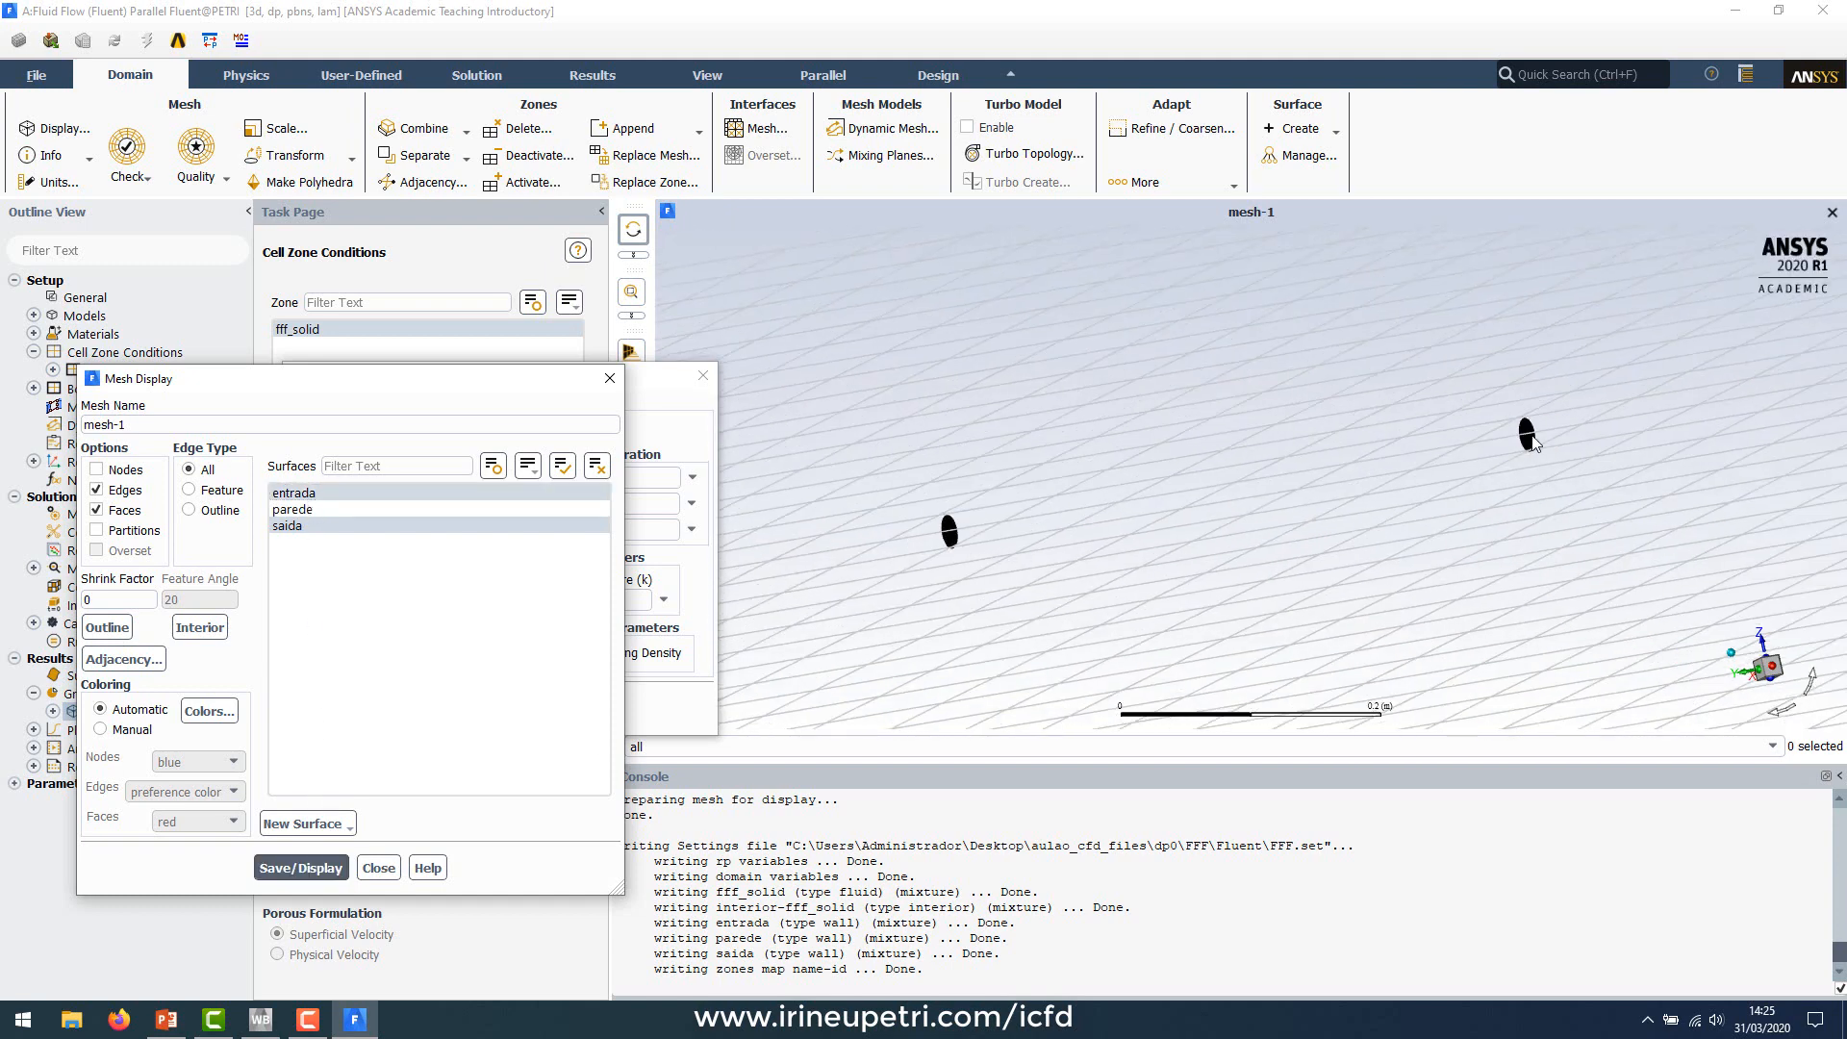
click(564, 527)
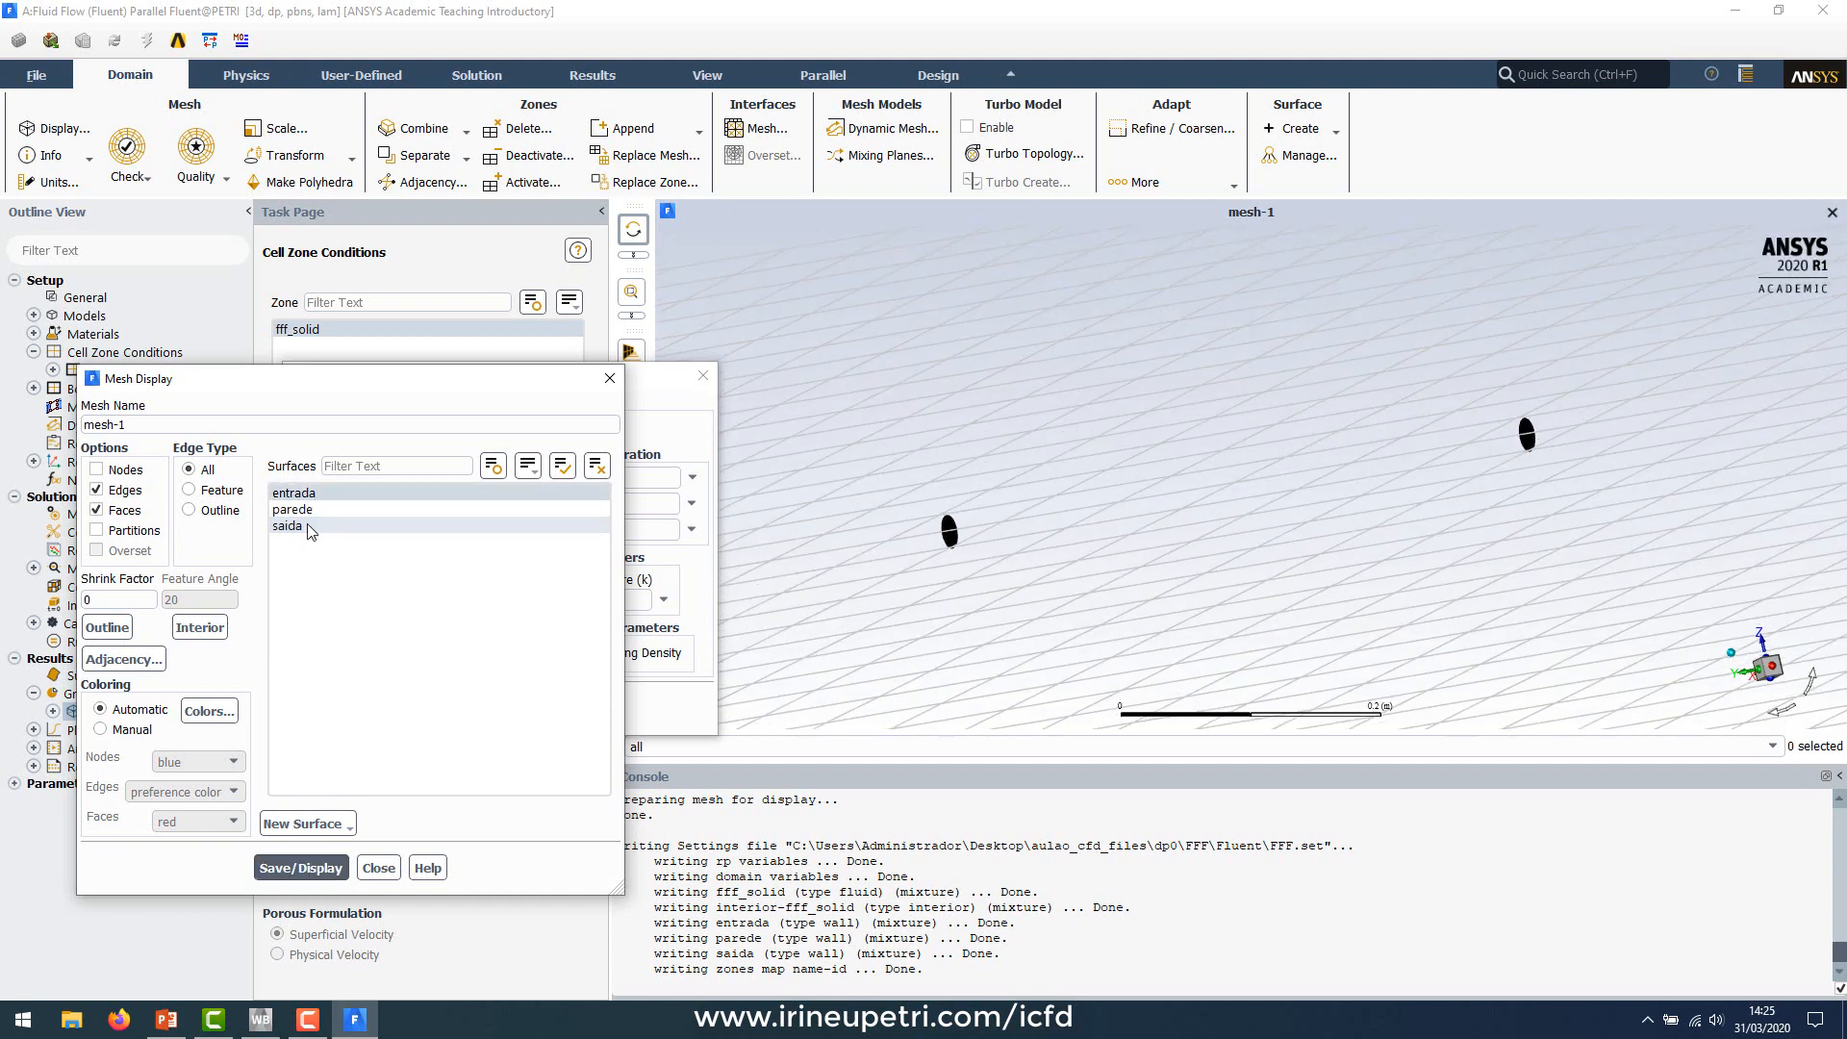
click(307, 876)
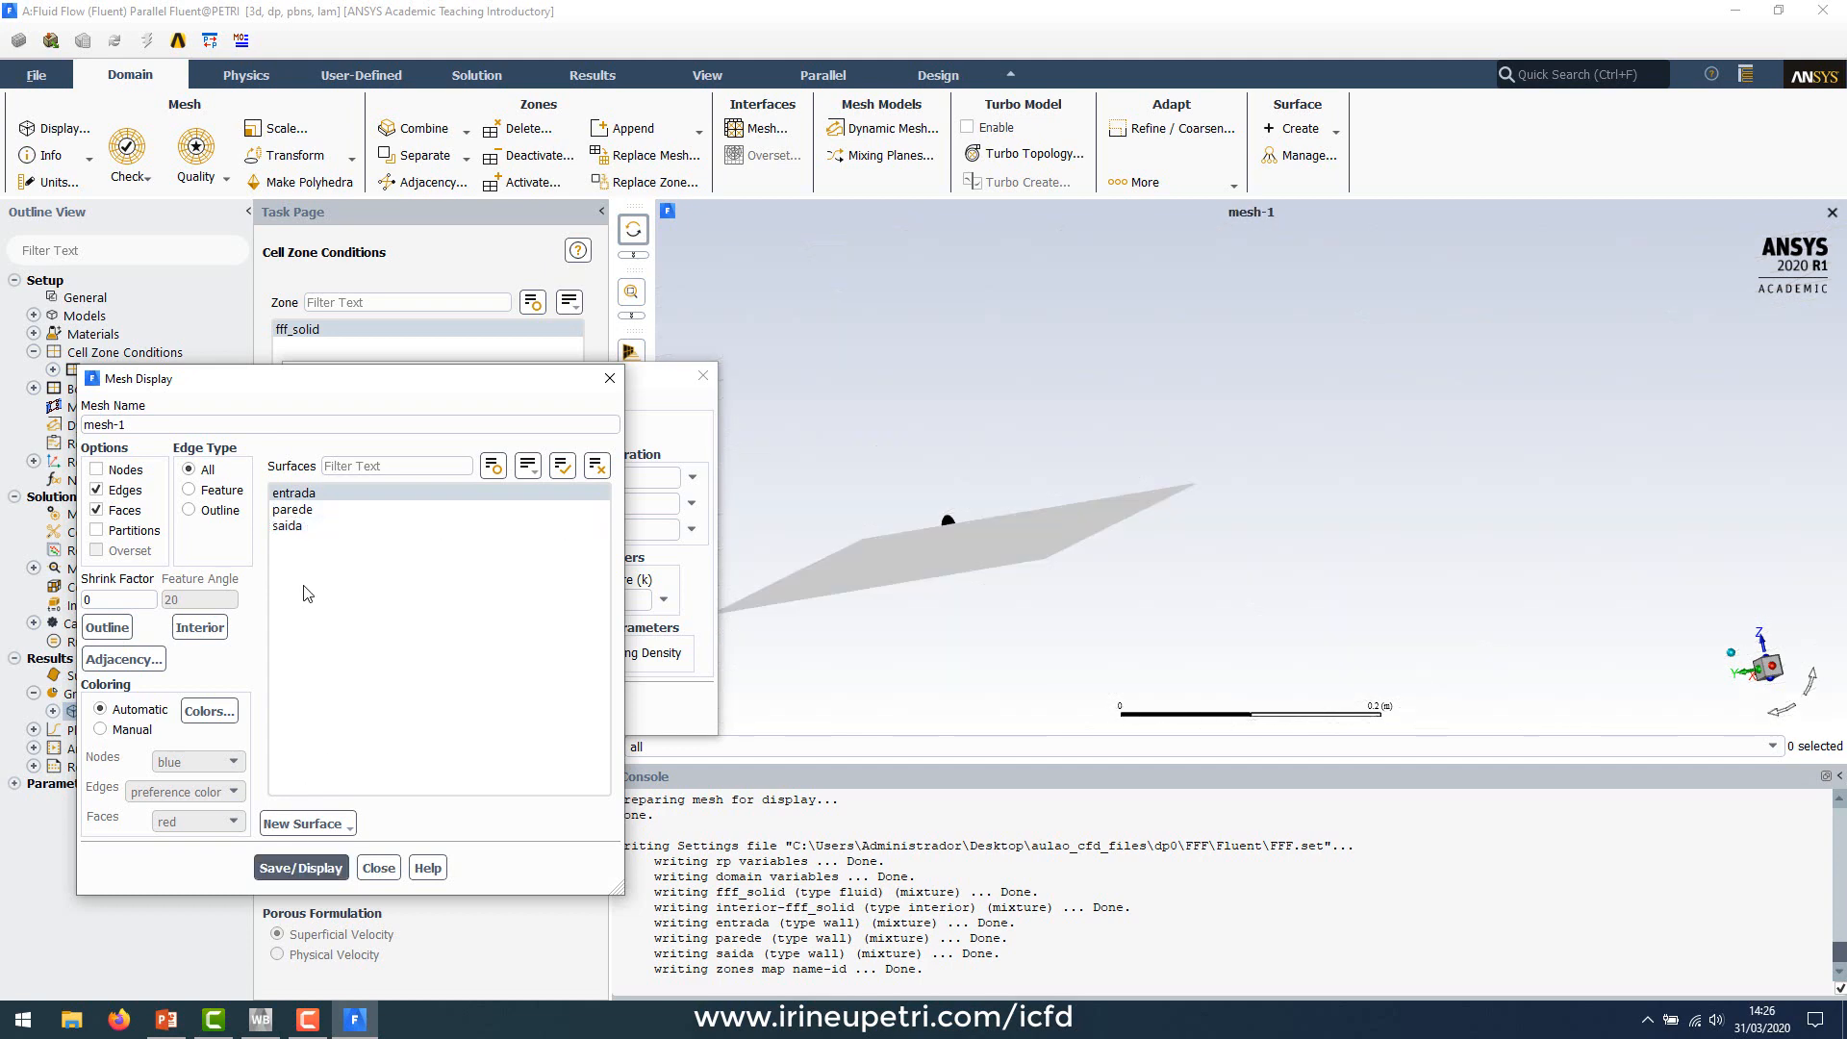
Step: Display the parede and saida surfaces together in mesh-1, leaving entrada out
click(284, 528)
click(300, 495)
click(292, 510)
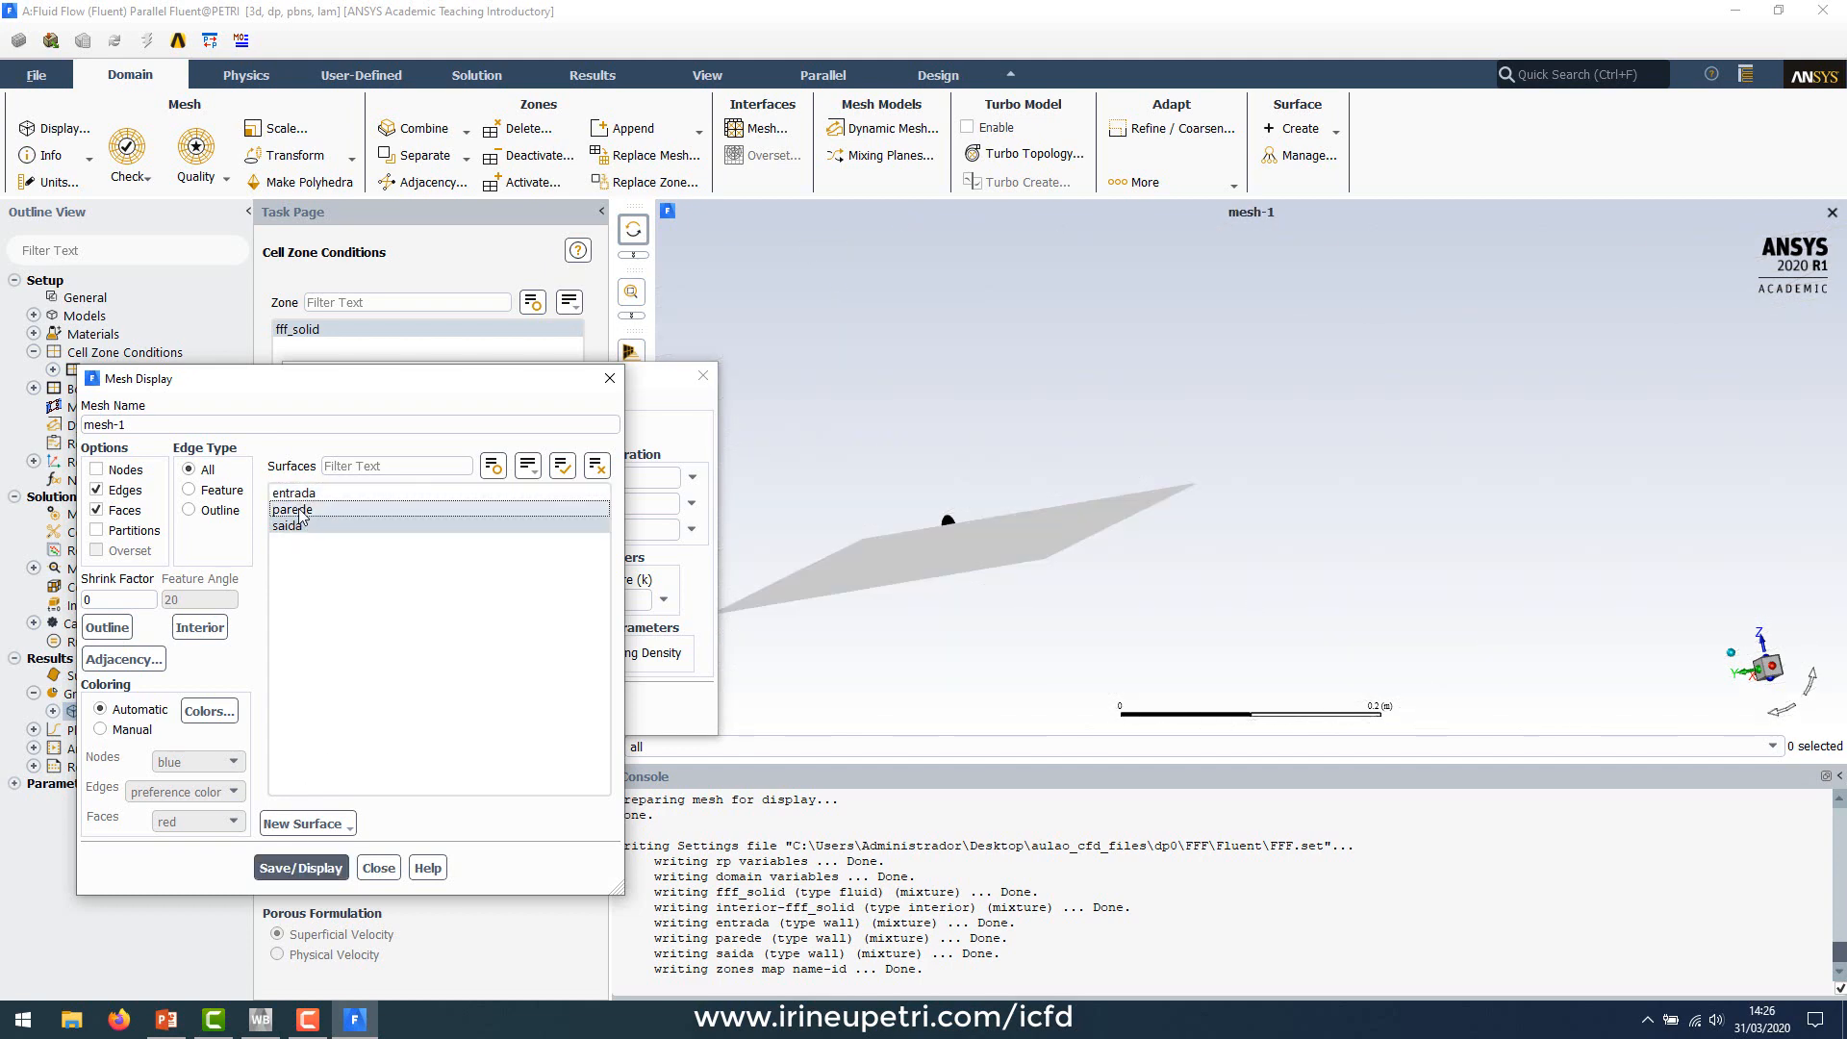
click(325, 868)
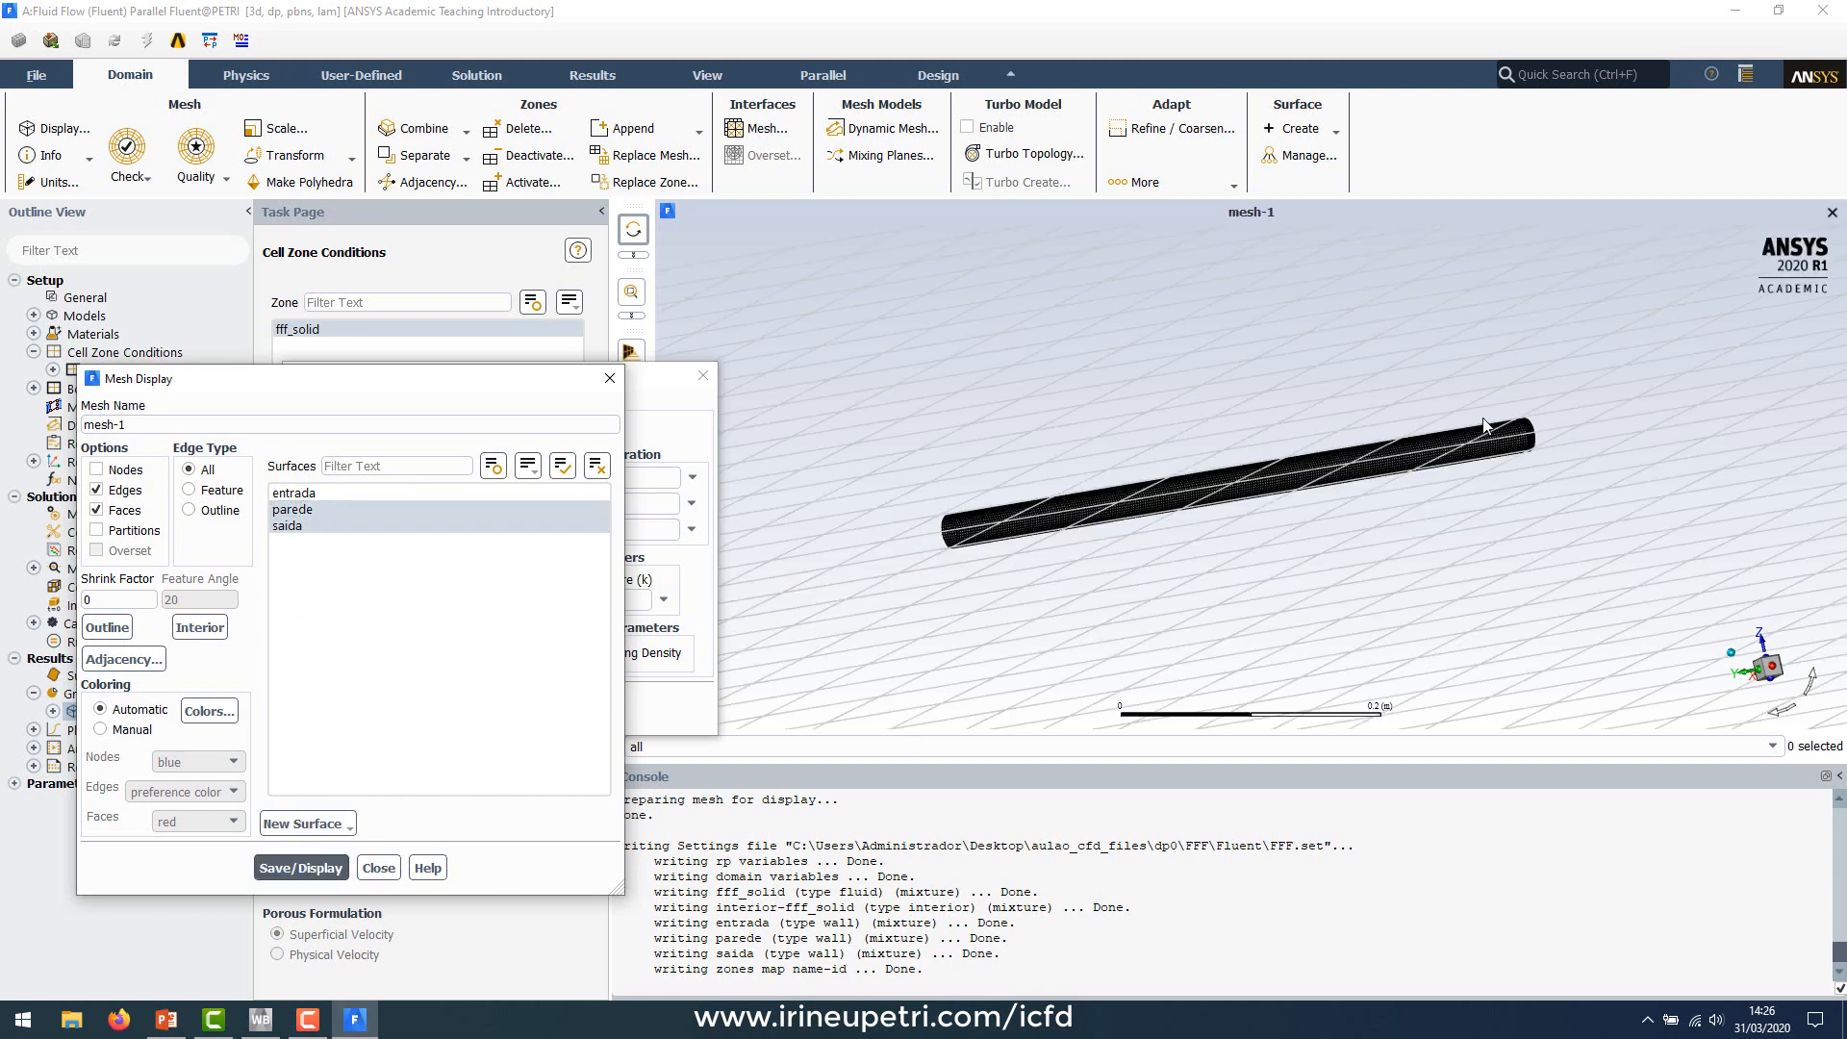
Step: Examine the saida end of the pipe mesh up close, with its circular face turned into view
click(1566, 448)
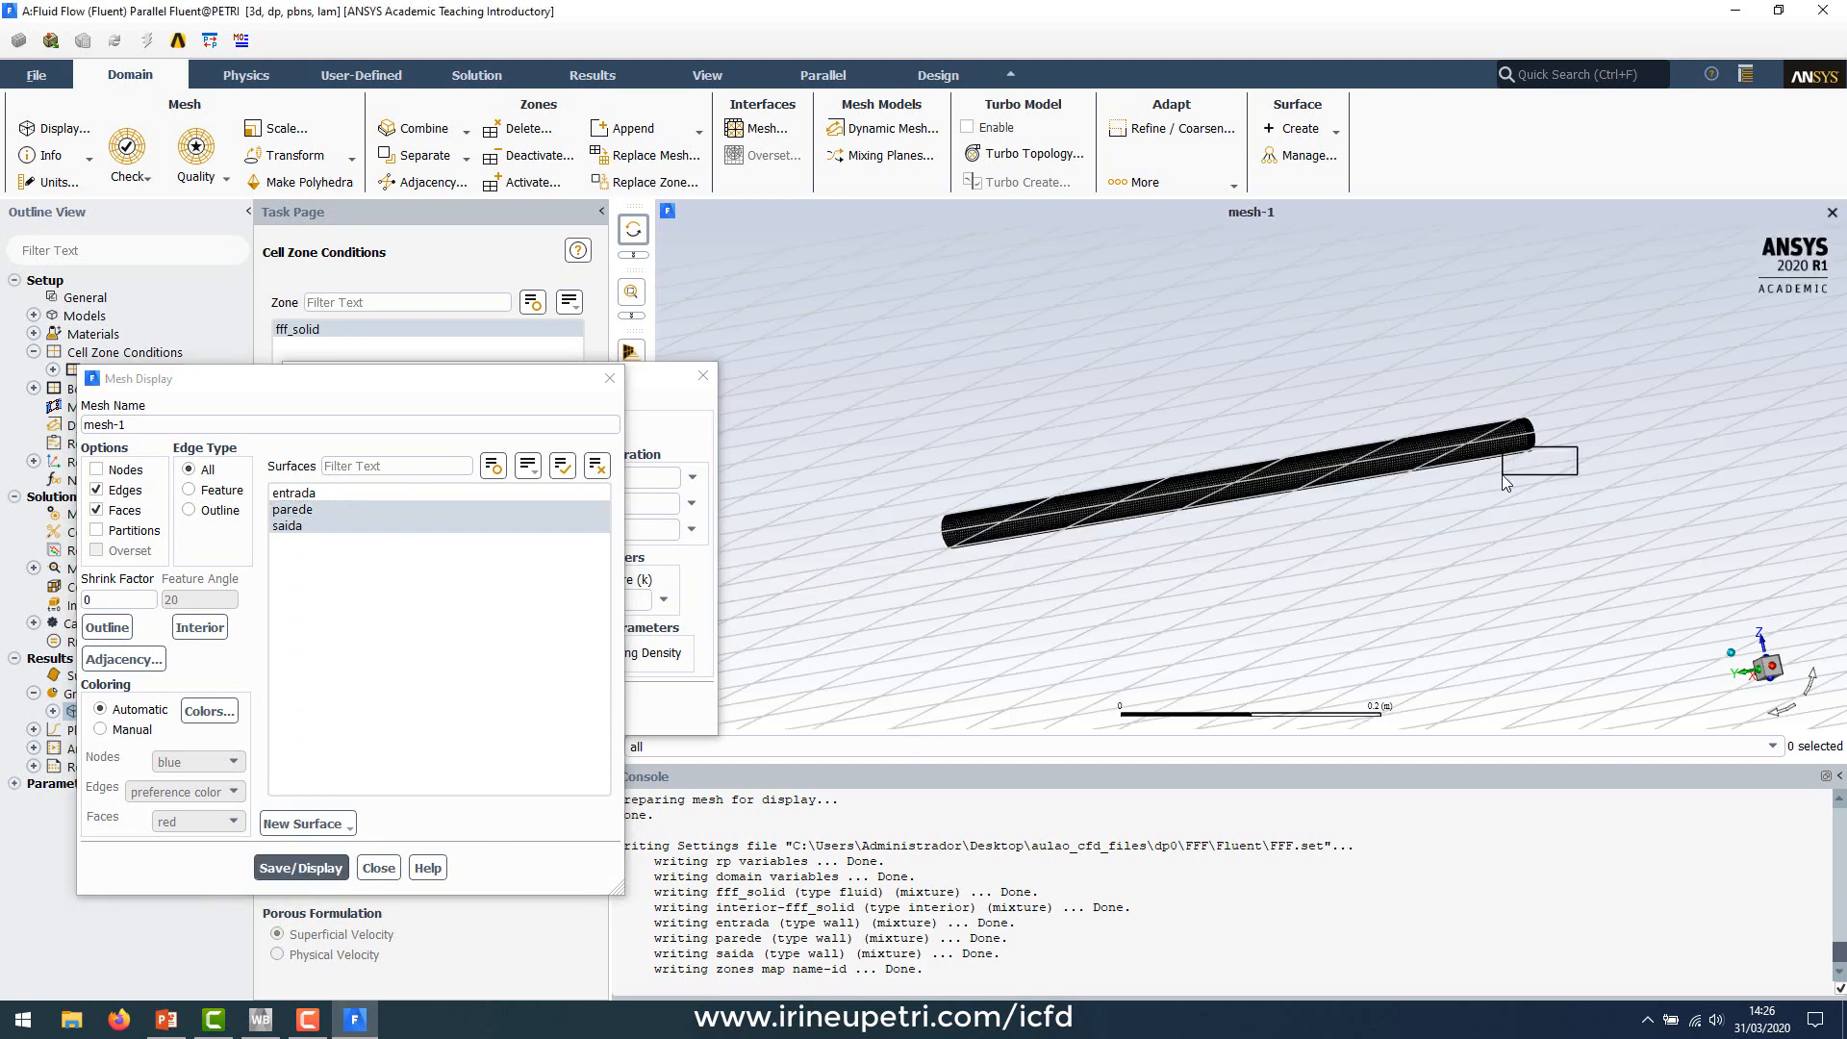
mouse_move(1503, 476)
middle_down()
mouse_move(1504, 409)
mouse_move(1501, 425)
middle_up()
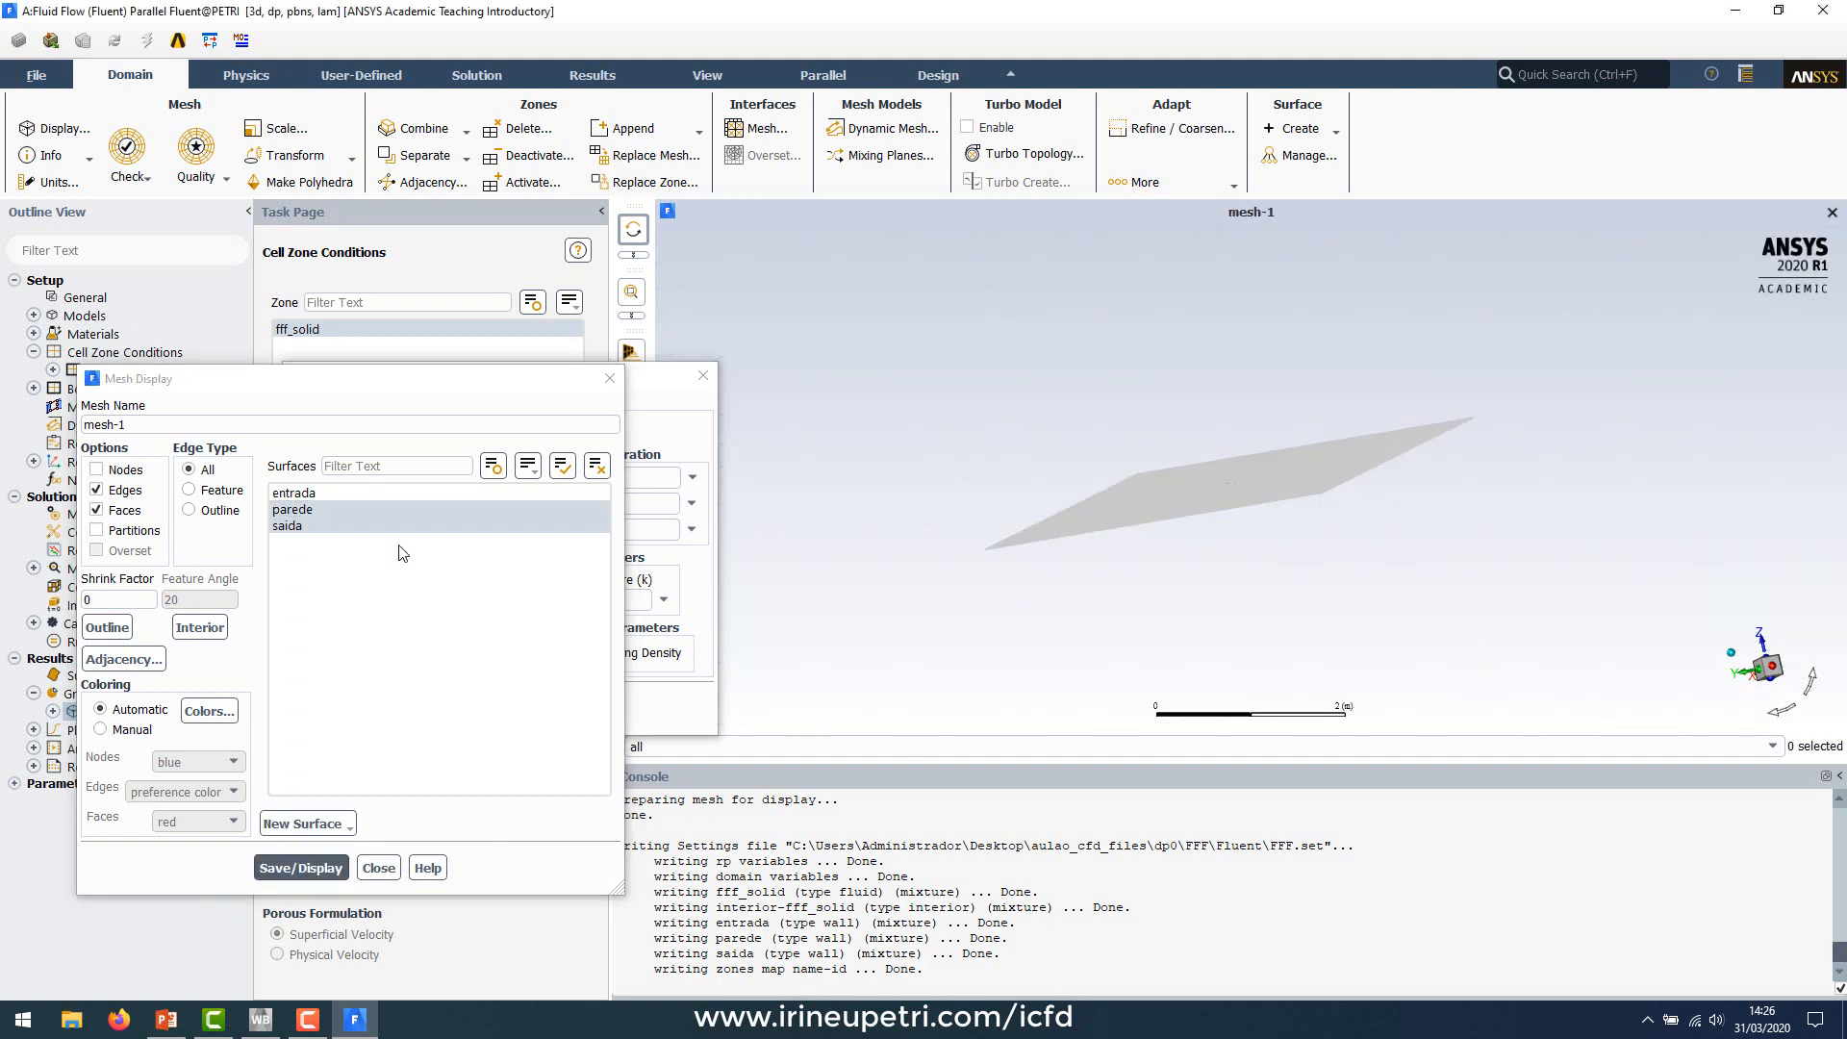
scroll(1329, 552, up, 5)
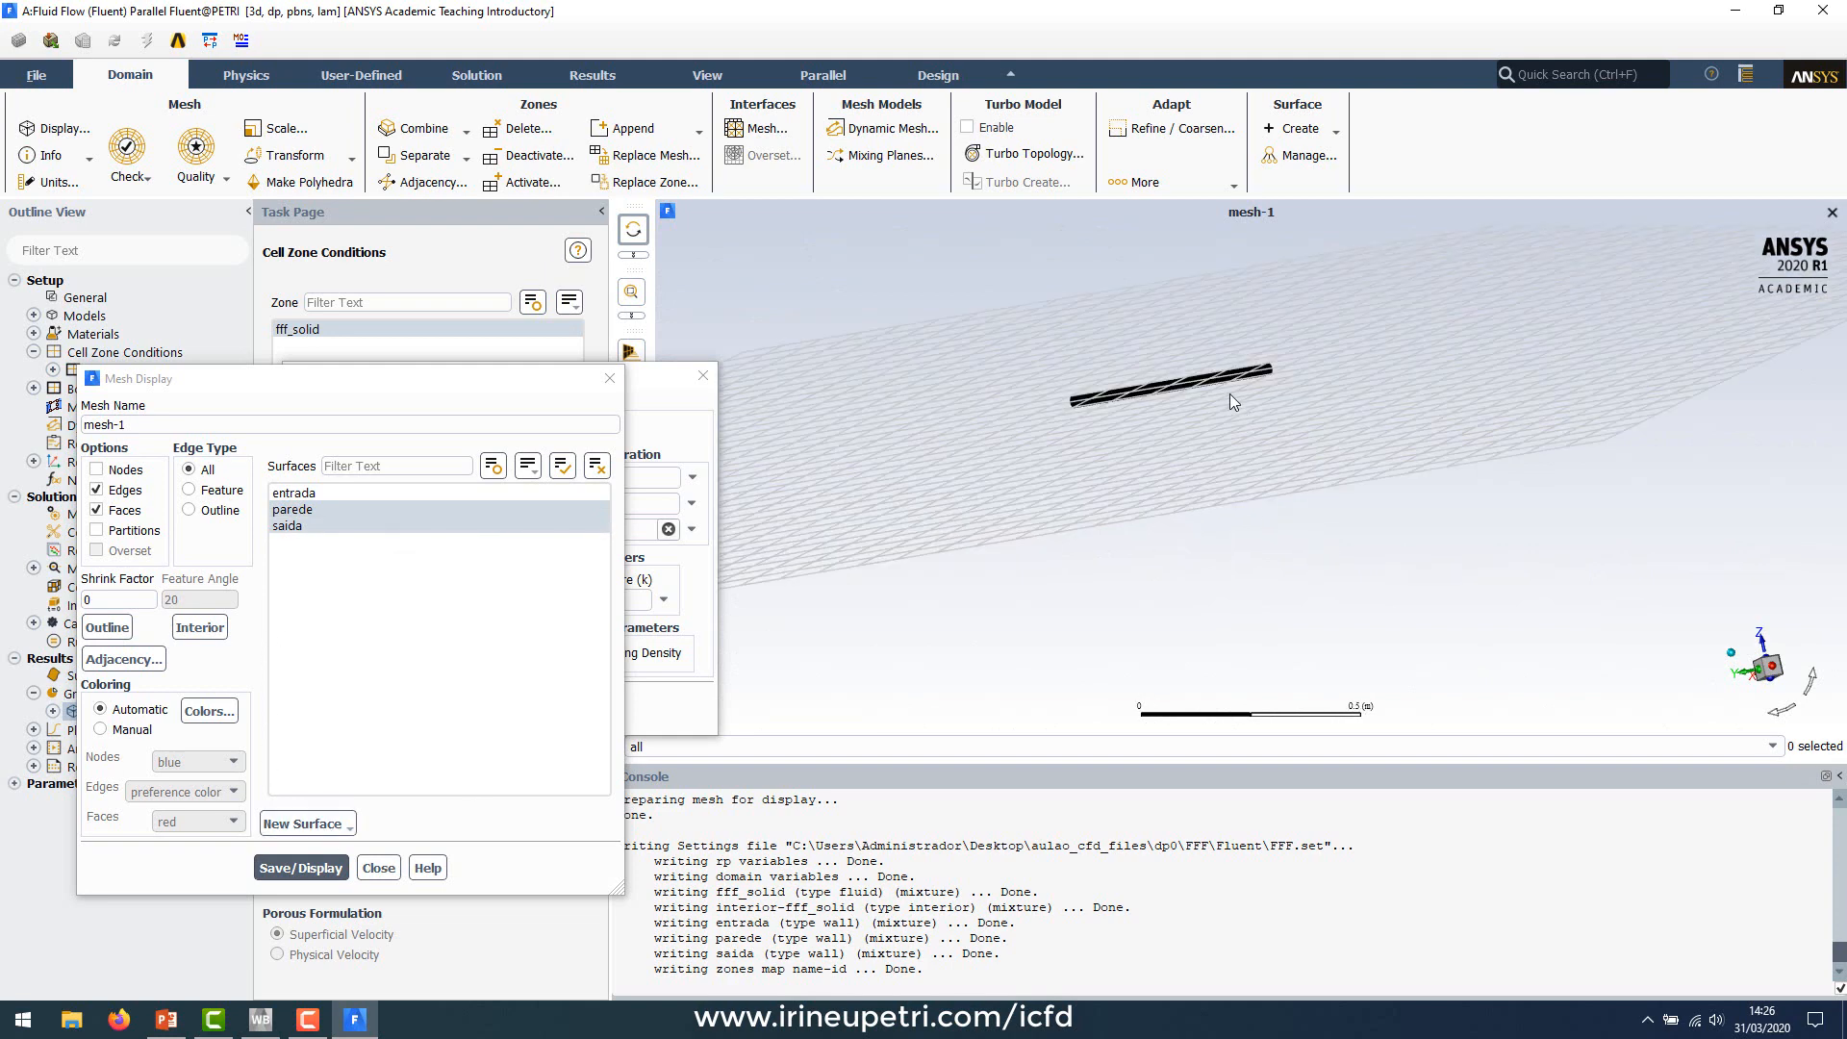
middle_drag(1324, 411, 1325, 414)
mouse_move(1060, 339)
mouse_down()
mouse_move(821, 498)
mouse_move(1216, 342)
mouse_move(1143, 250)
mouse_move(1047, 348)
mouse_up()
scroll(1088, 487, up, 3)
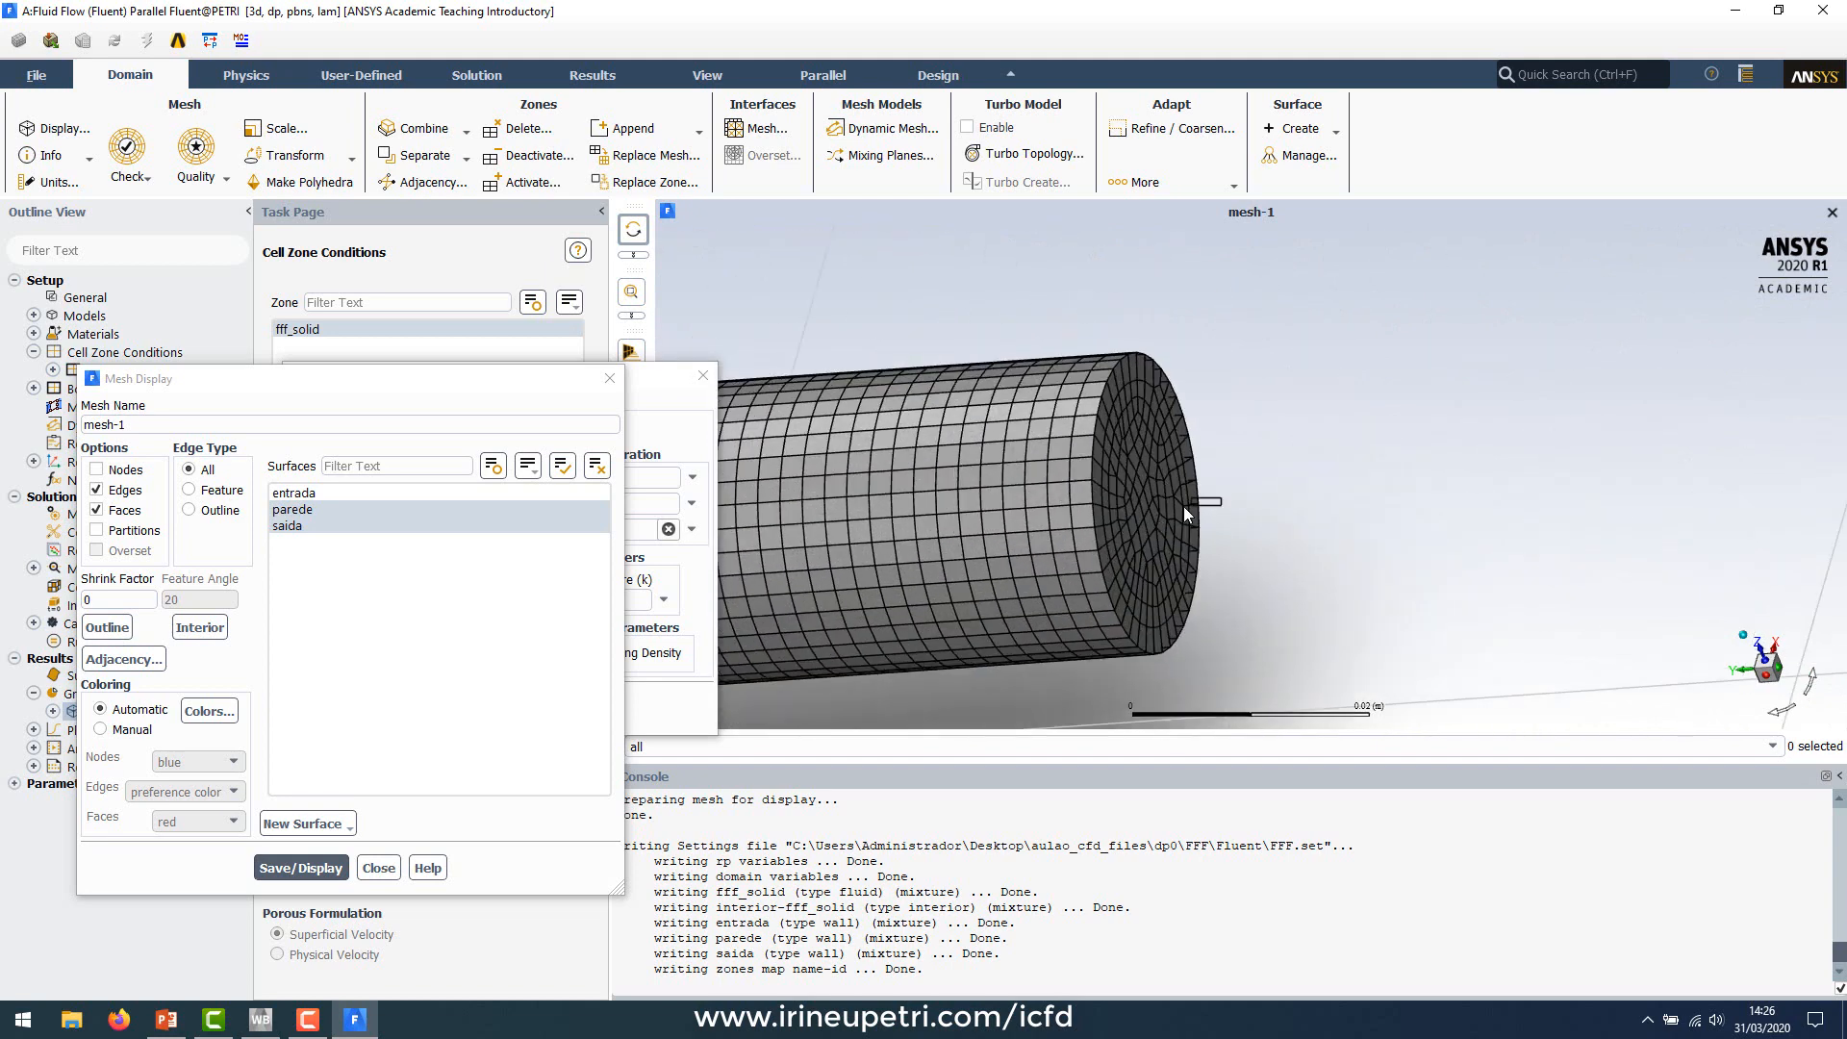
middle_drag(1131, 533, 1104, 546)
middle_drag(1230, 442, 1261, 494)
drag(1251, 502, 958, 569)
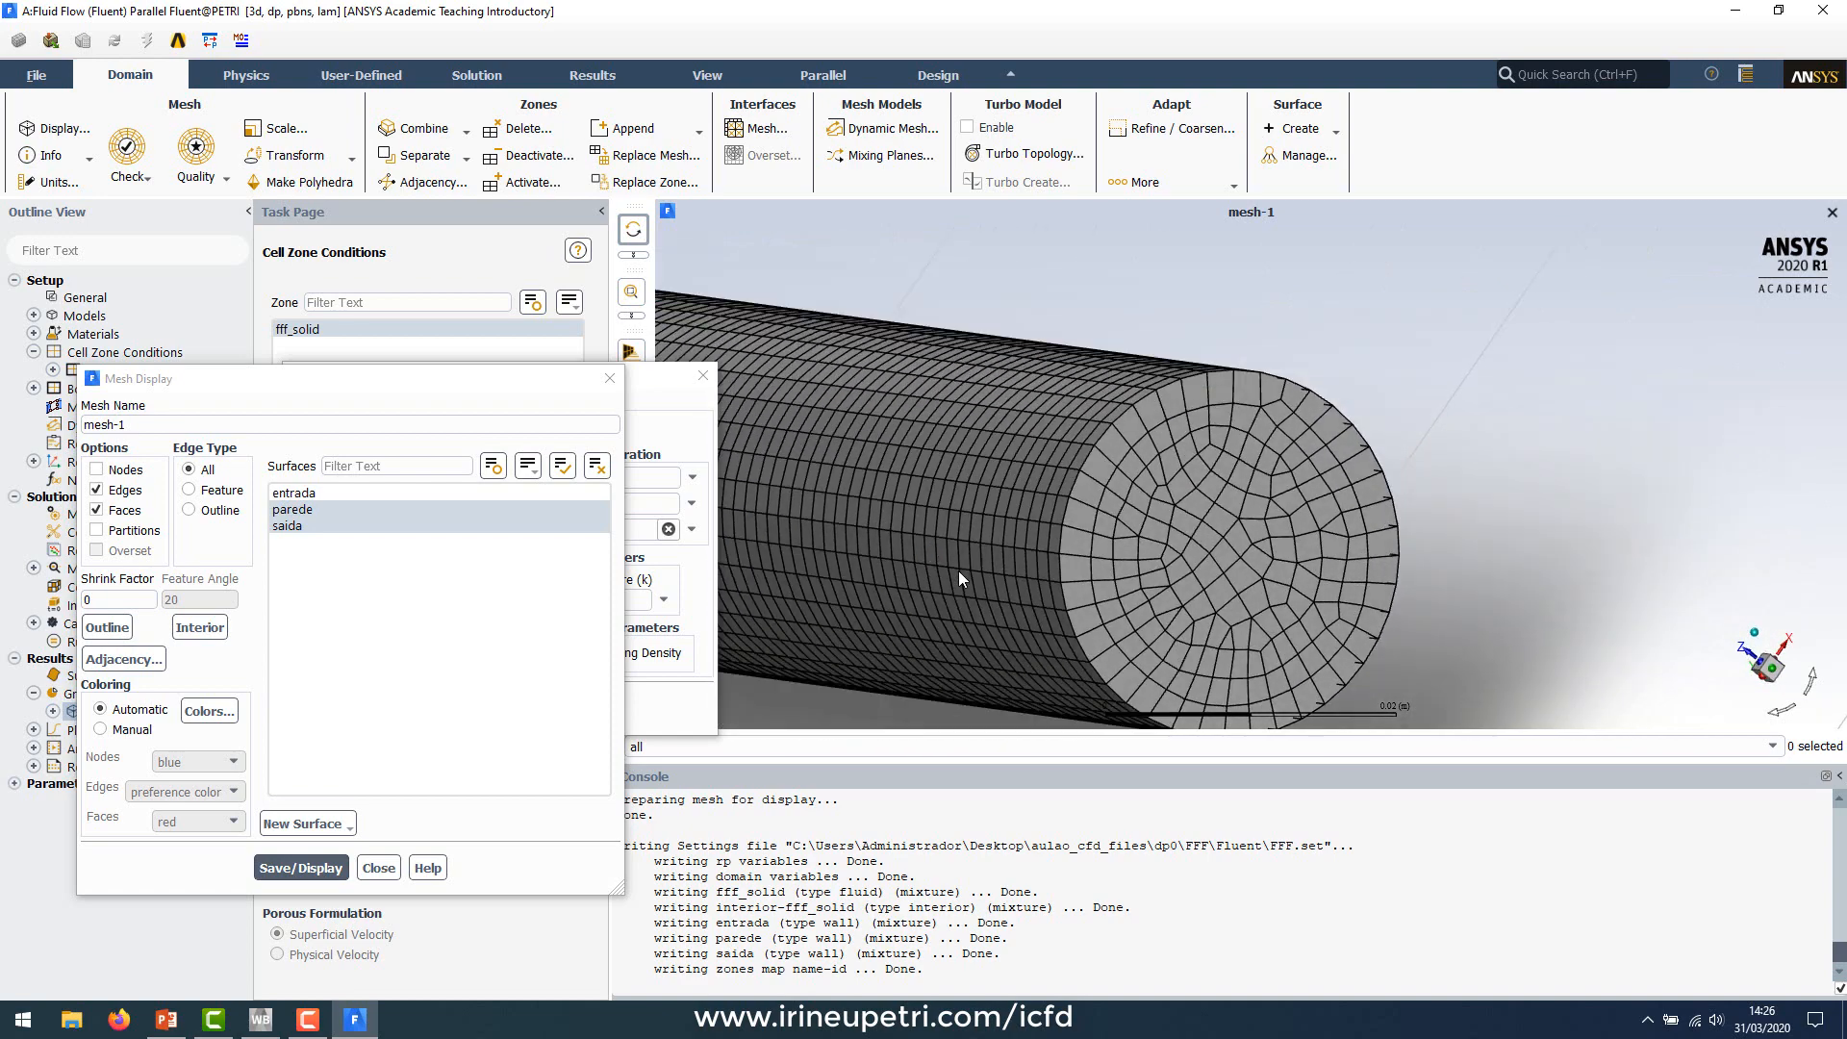
Step: Redisplay mesh-1 with the parede surface alone, and display it again with saida added
click(289, 526)
click(318, 868)
click(366, 525)
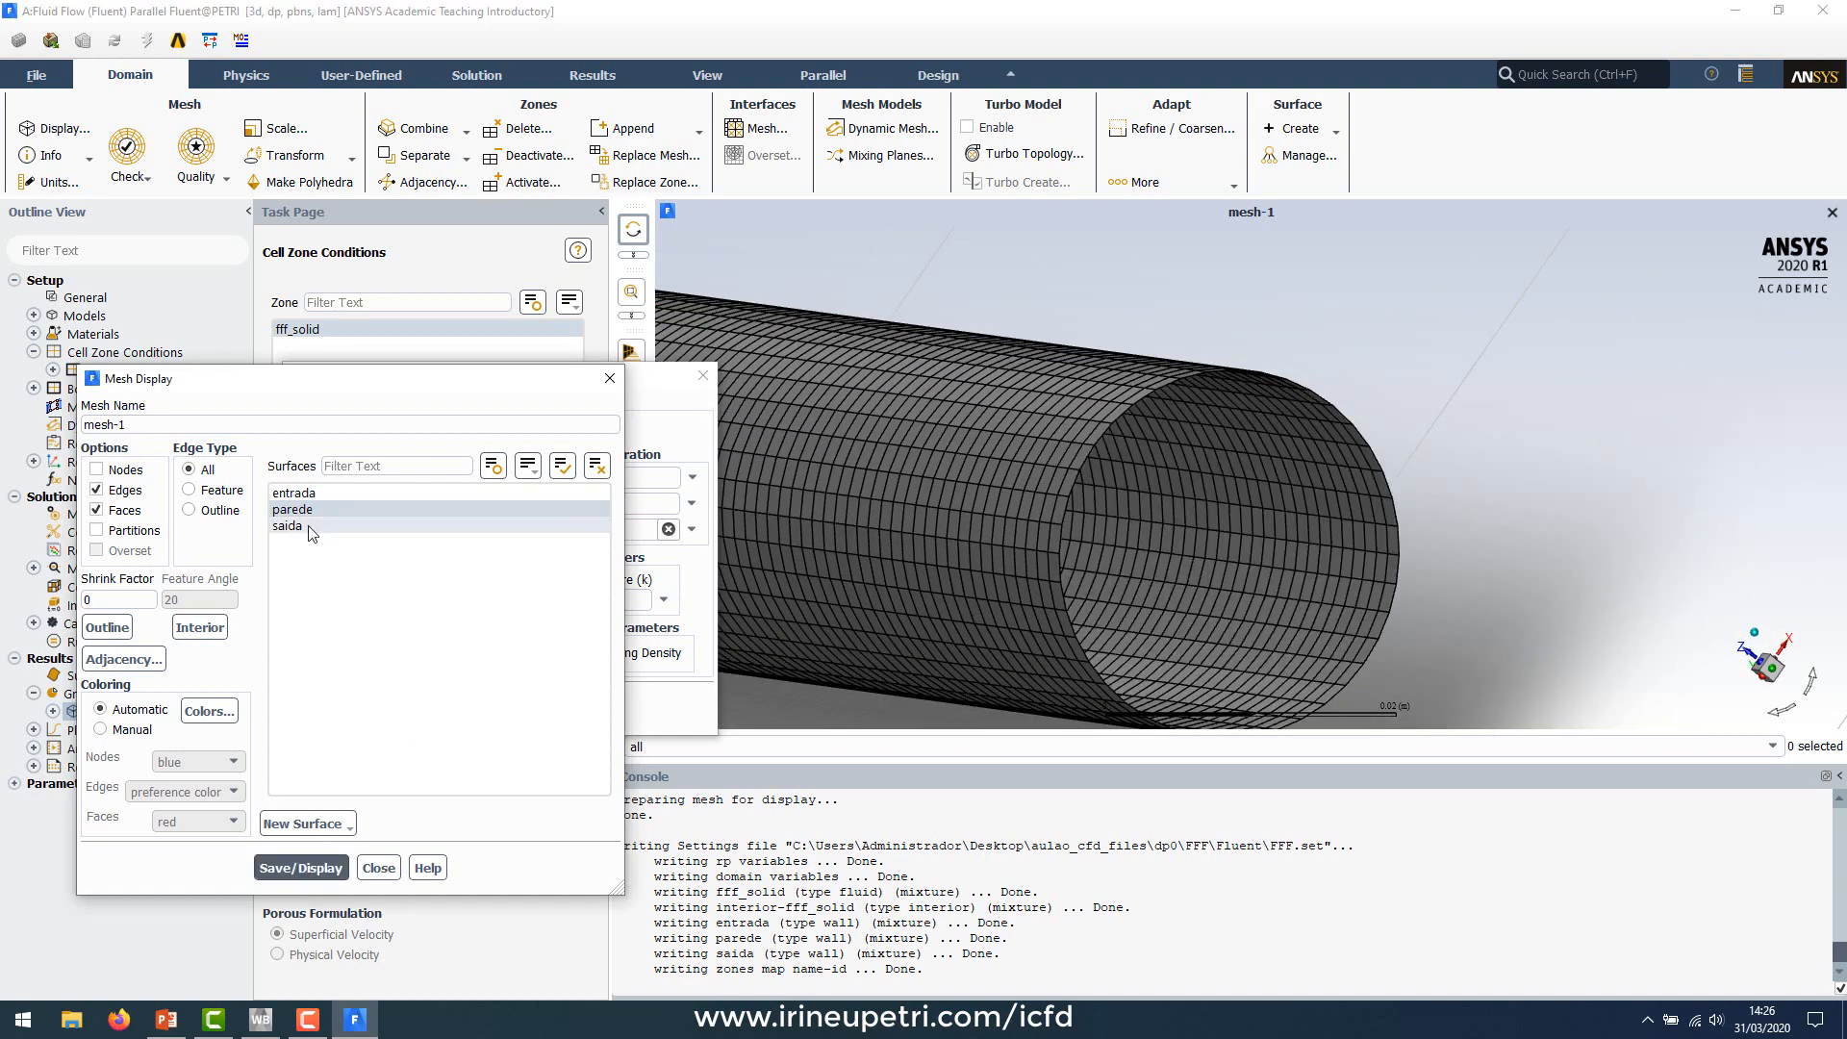
click(322, 873)
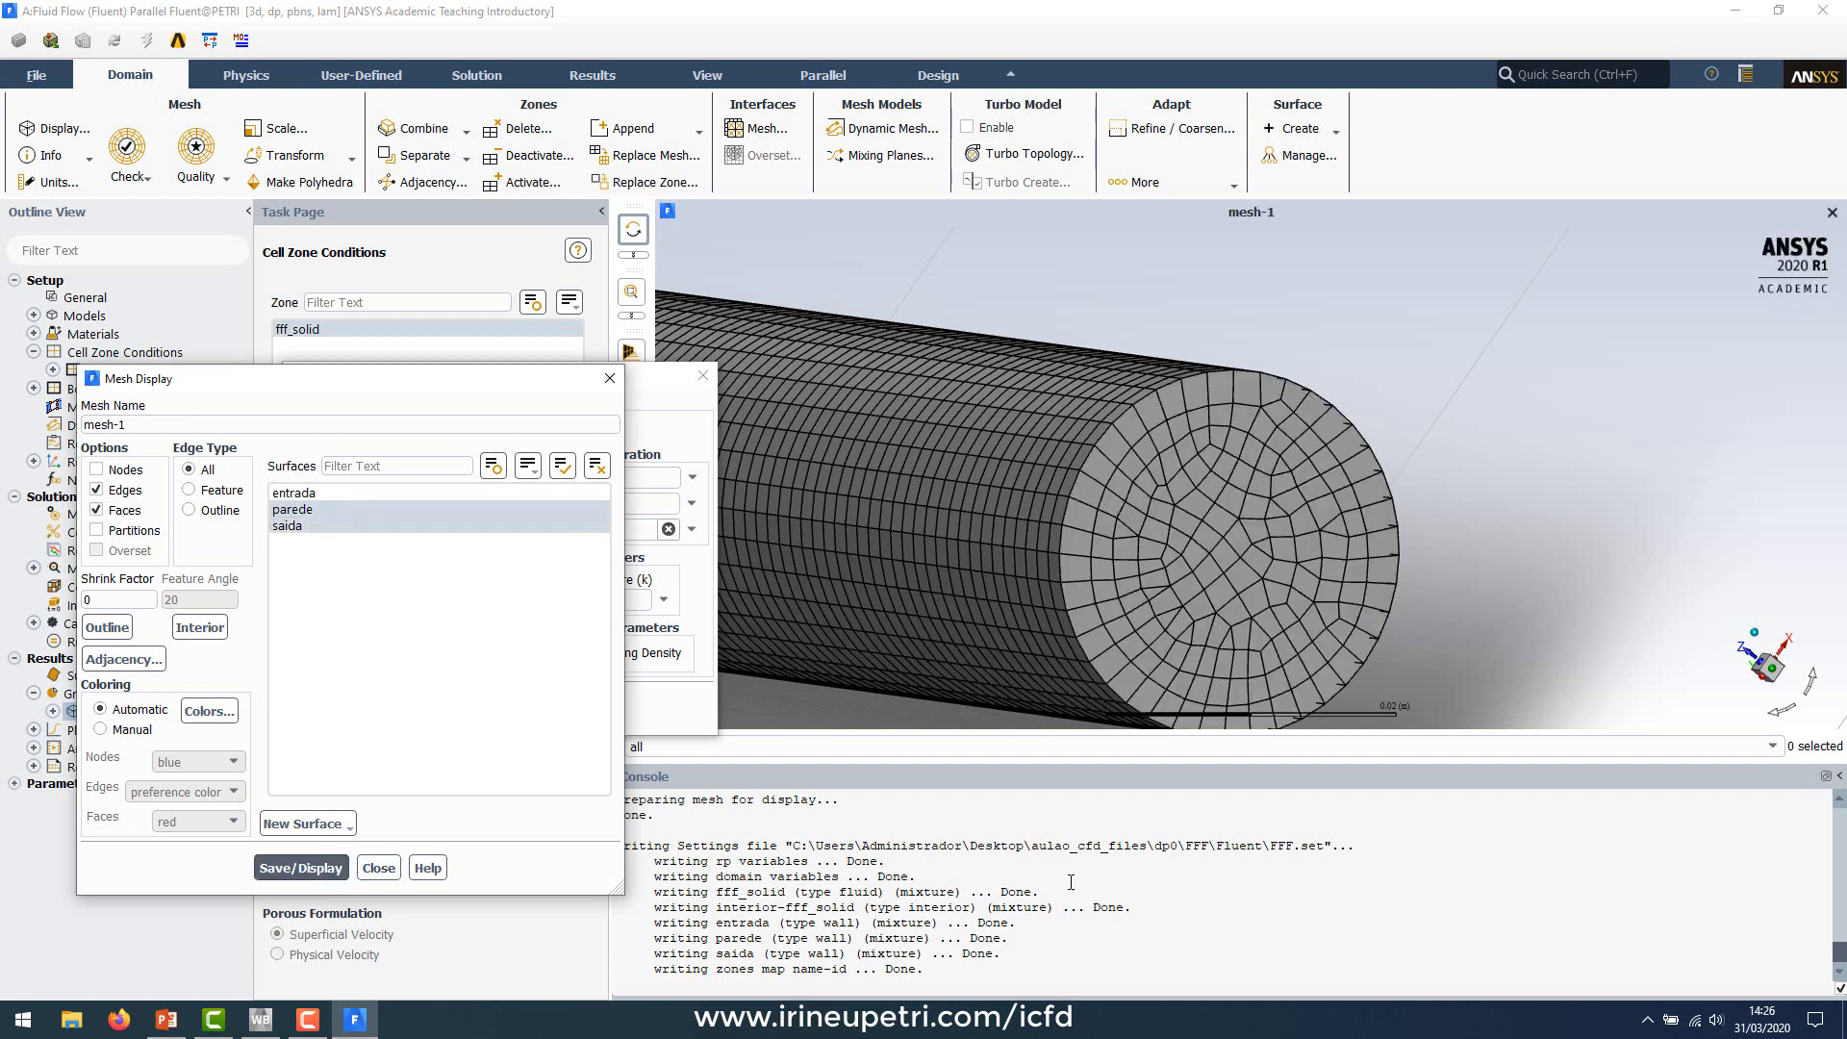
Step: Close the mesh display settings and probe points near the centre of the saida face, checking the short description in the console
right_click(1227, 556)
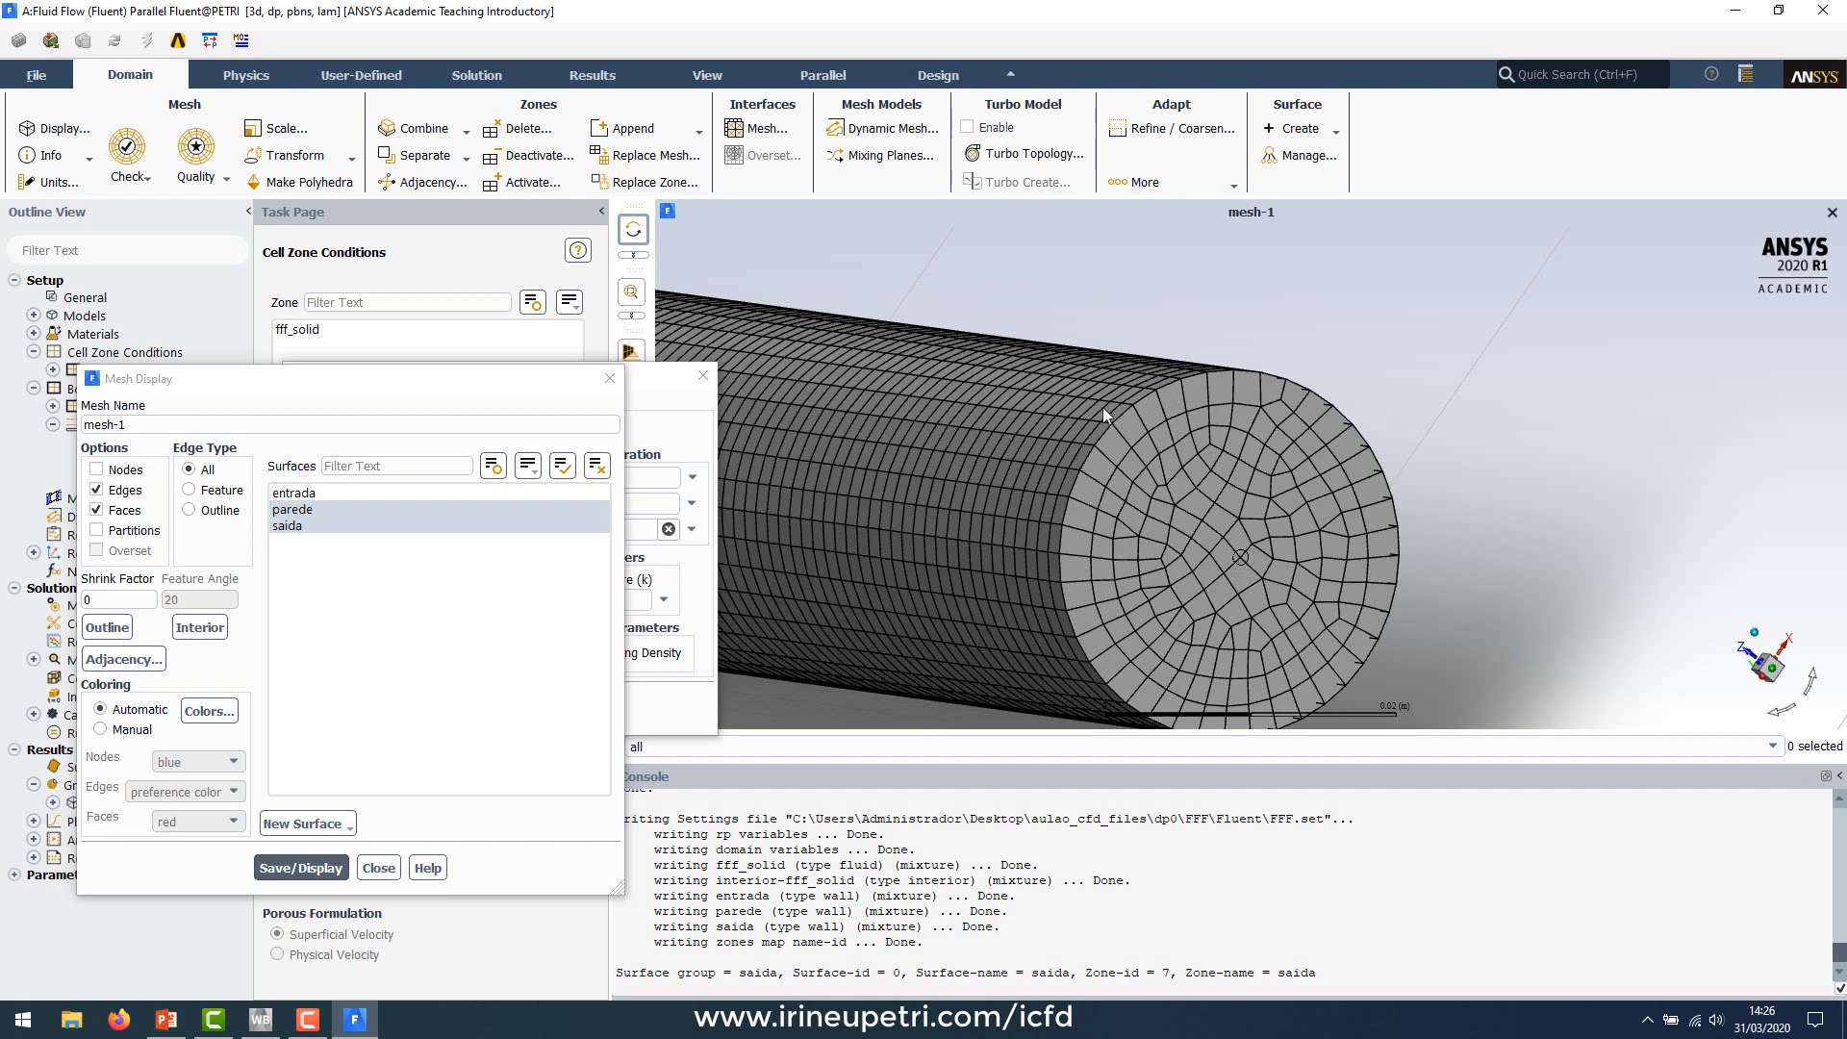
click(610, 378)
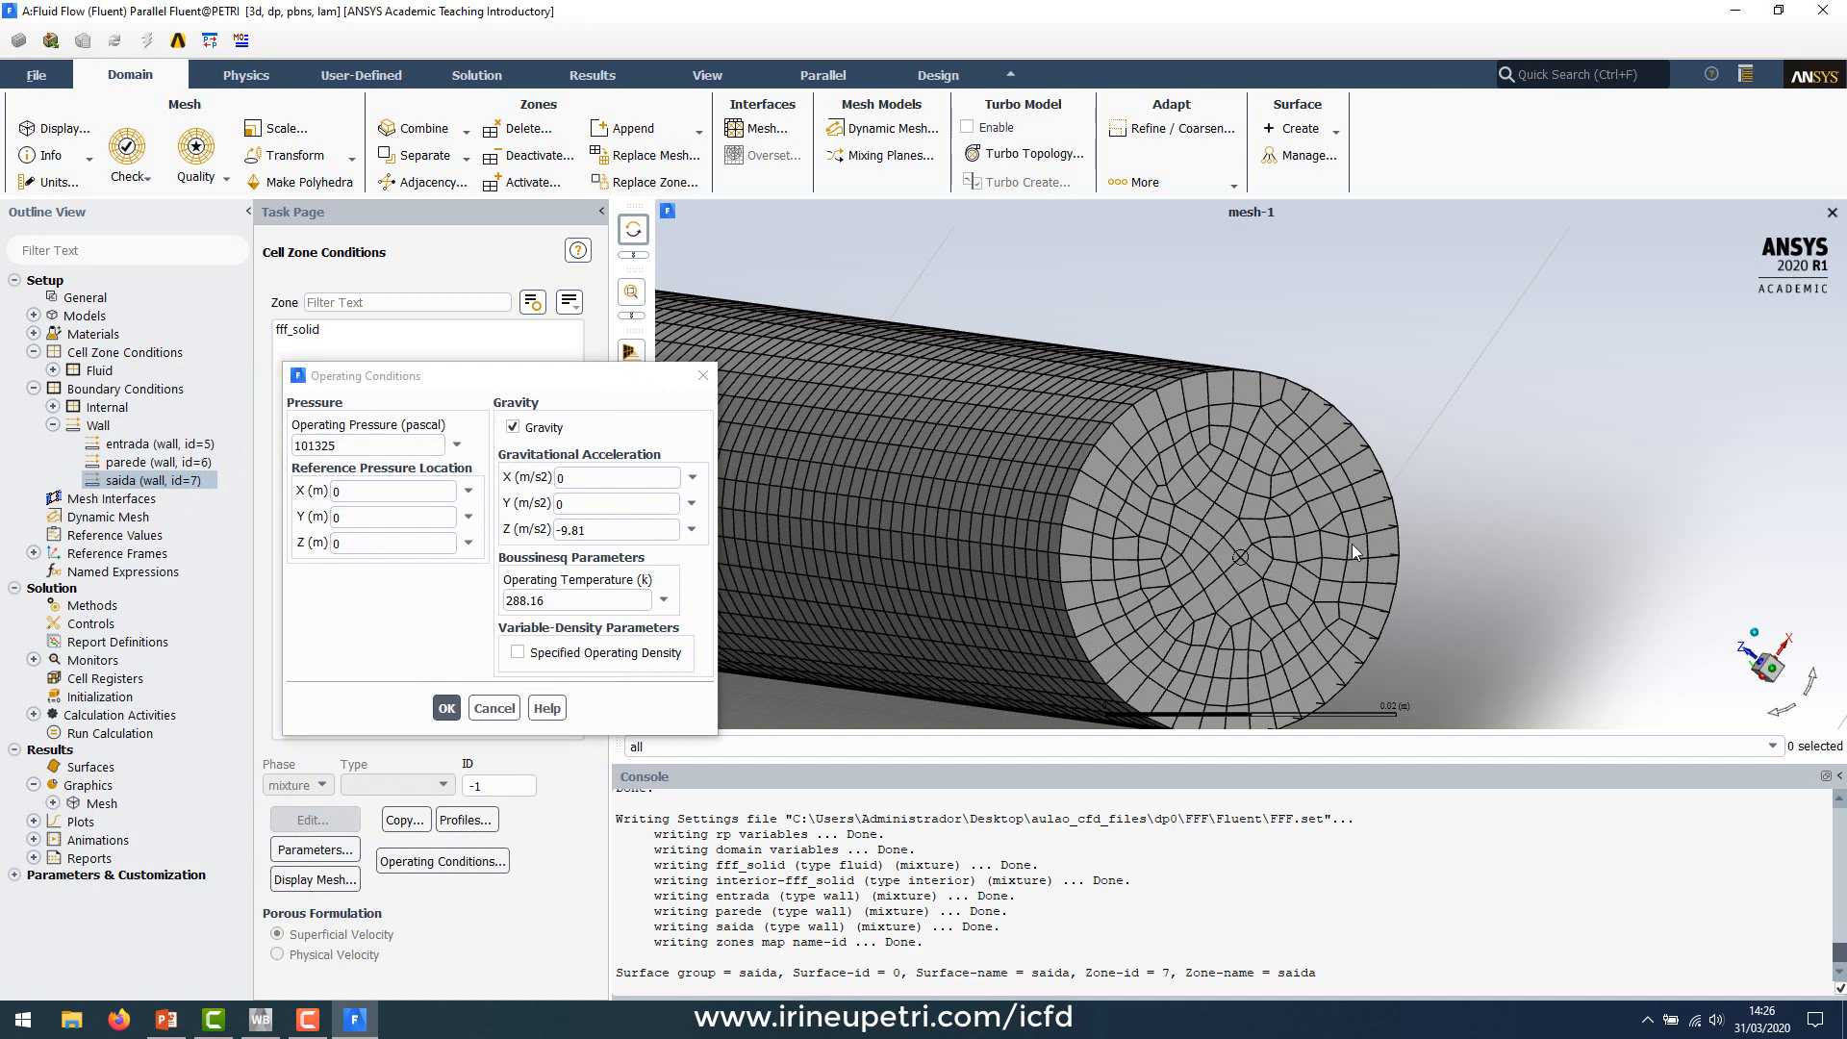
right_click(1225, 536)
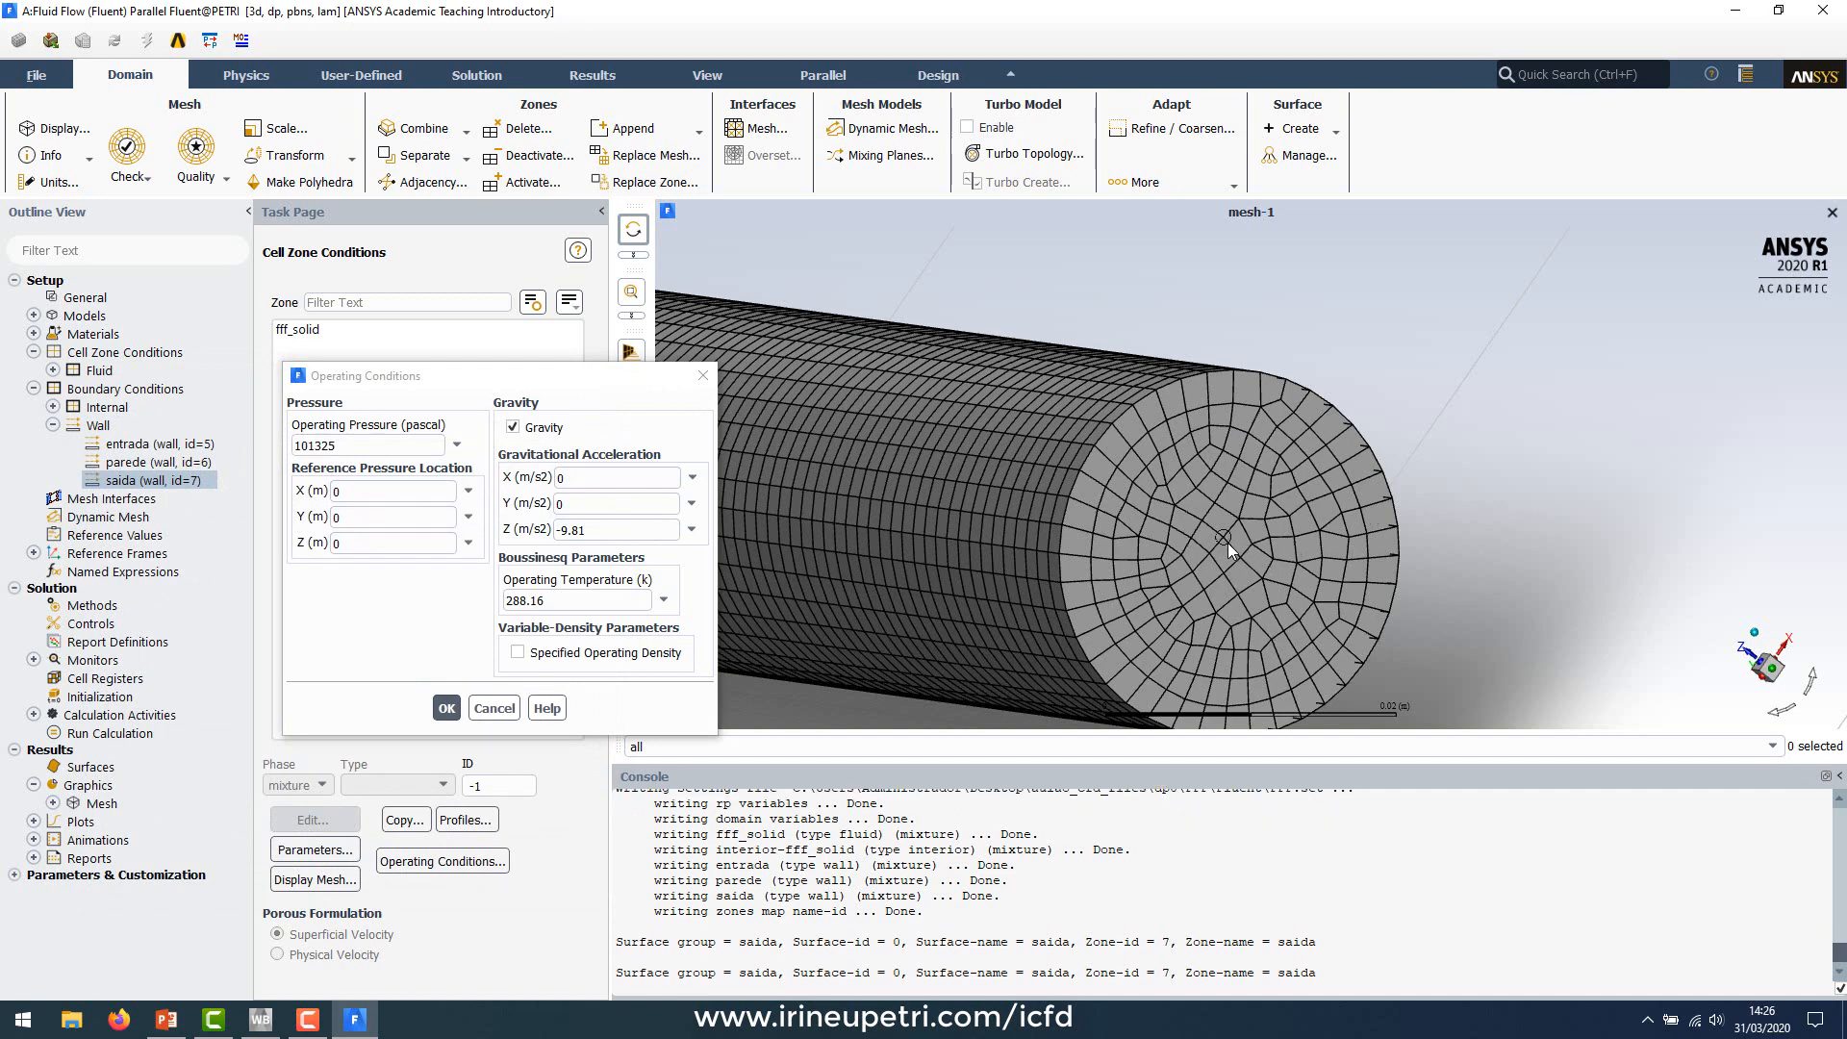
right_click(1239, 555)
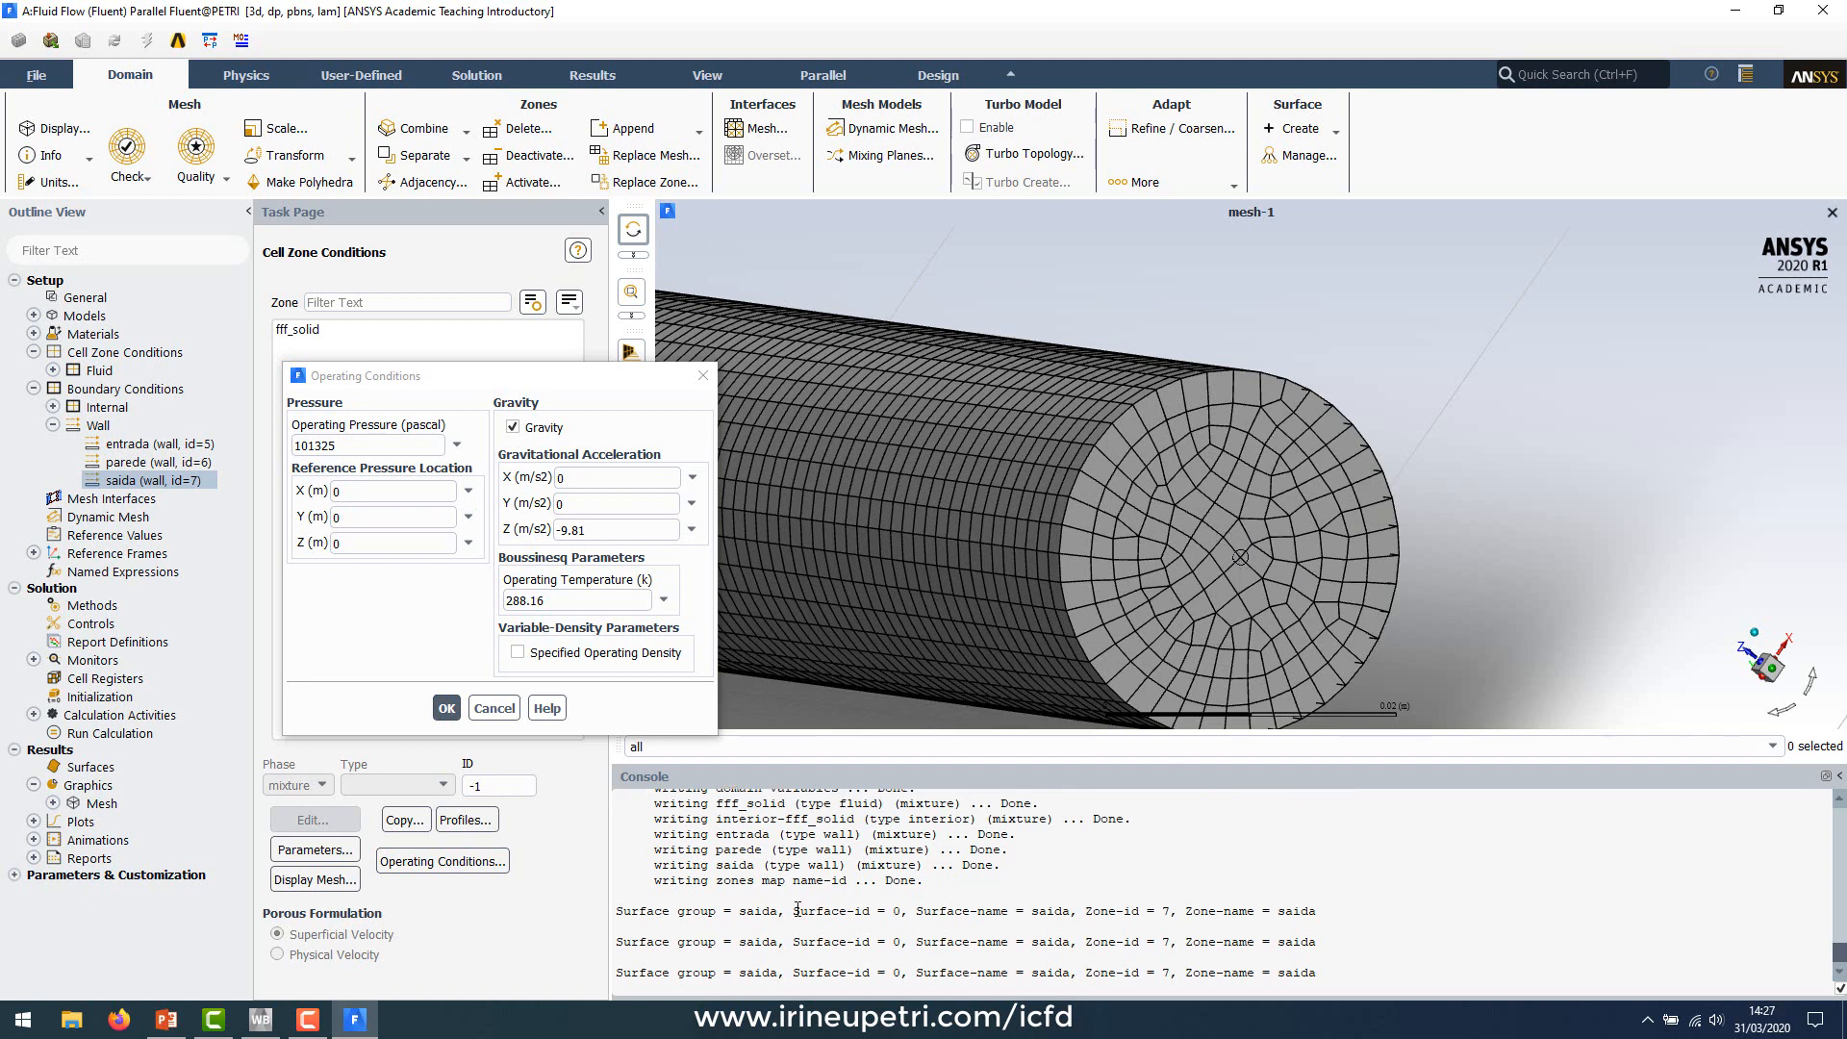
drag(740, 914, 777, 914)
Step: Set the mouse probe to long description and probe the centre of the saida face to read its position coordinates
click(708, 77)
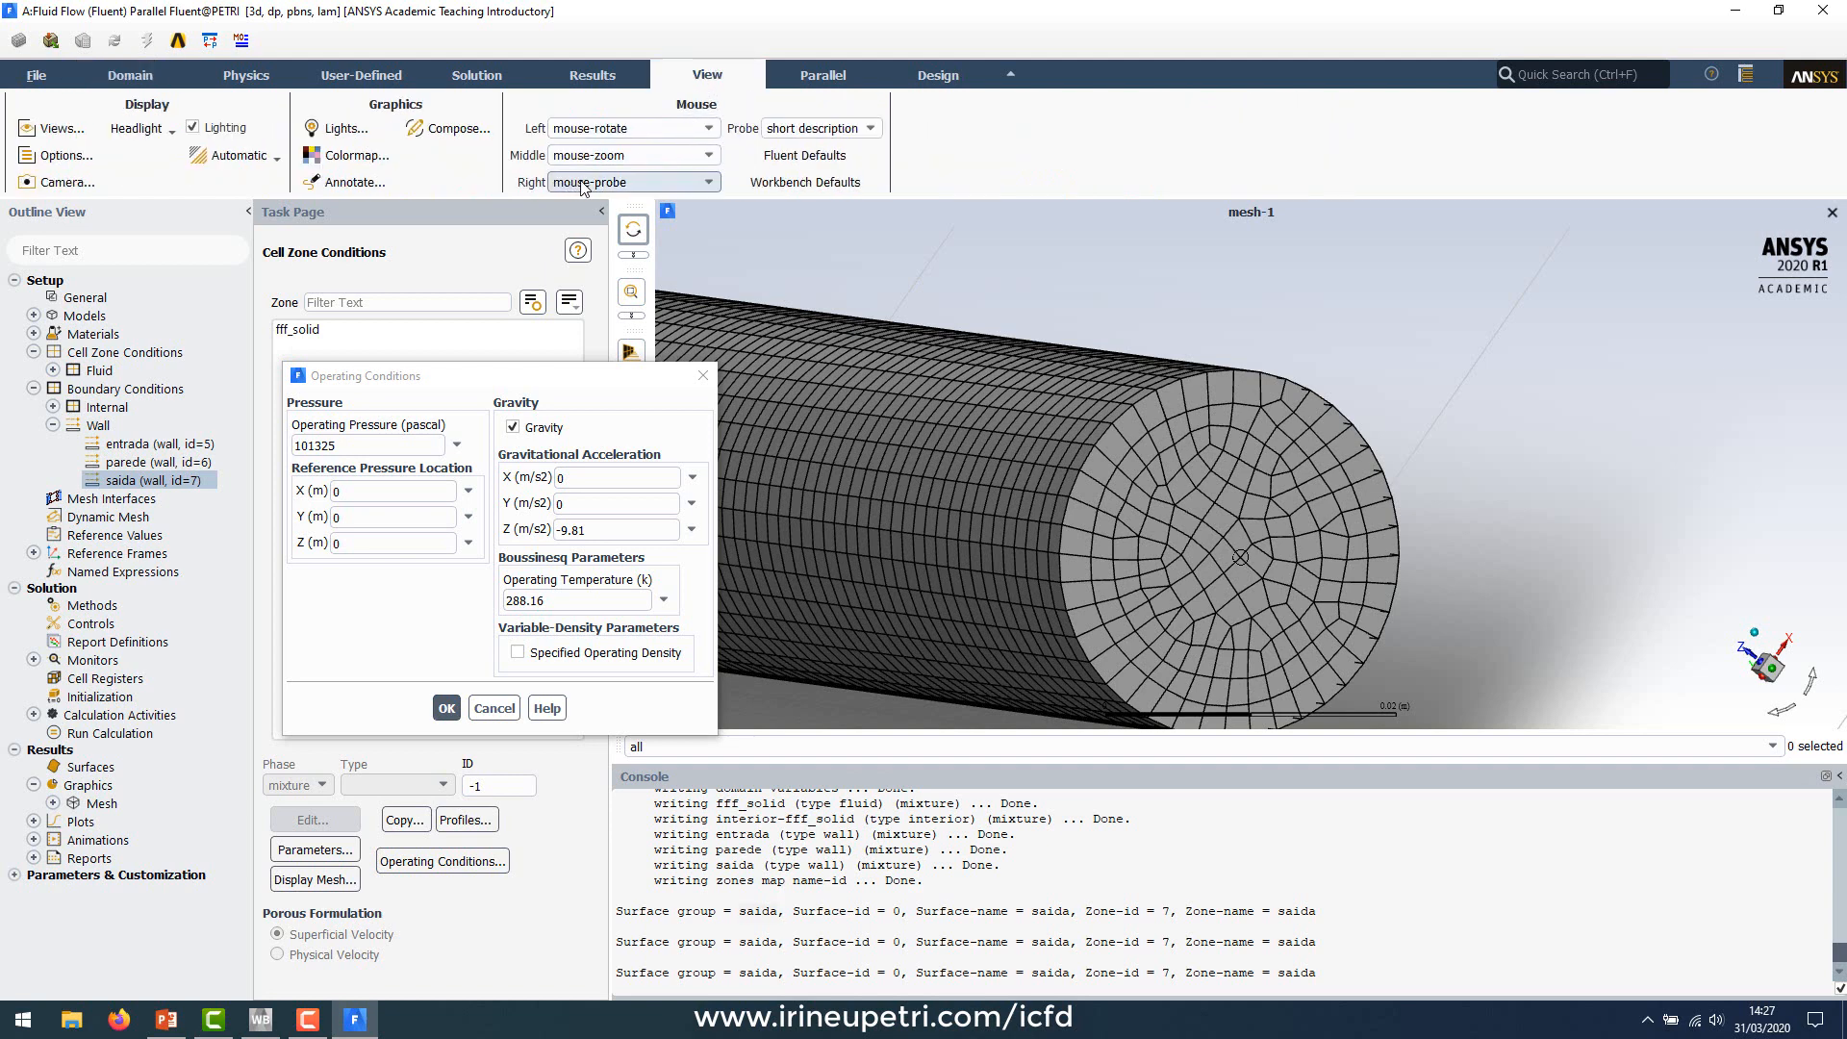
click(822, 130)
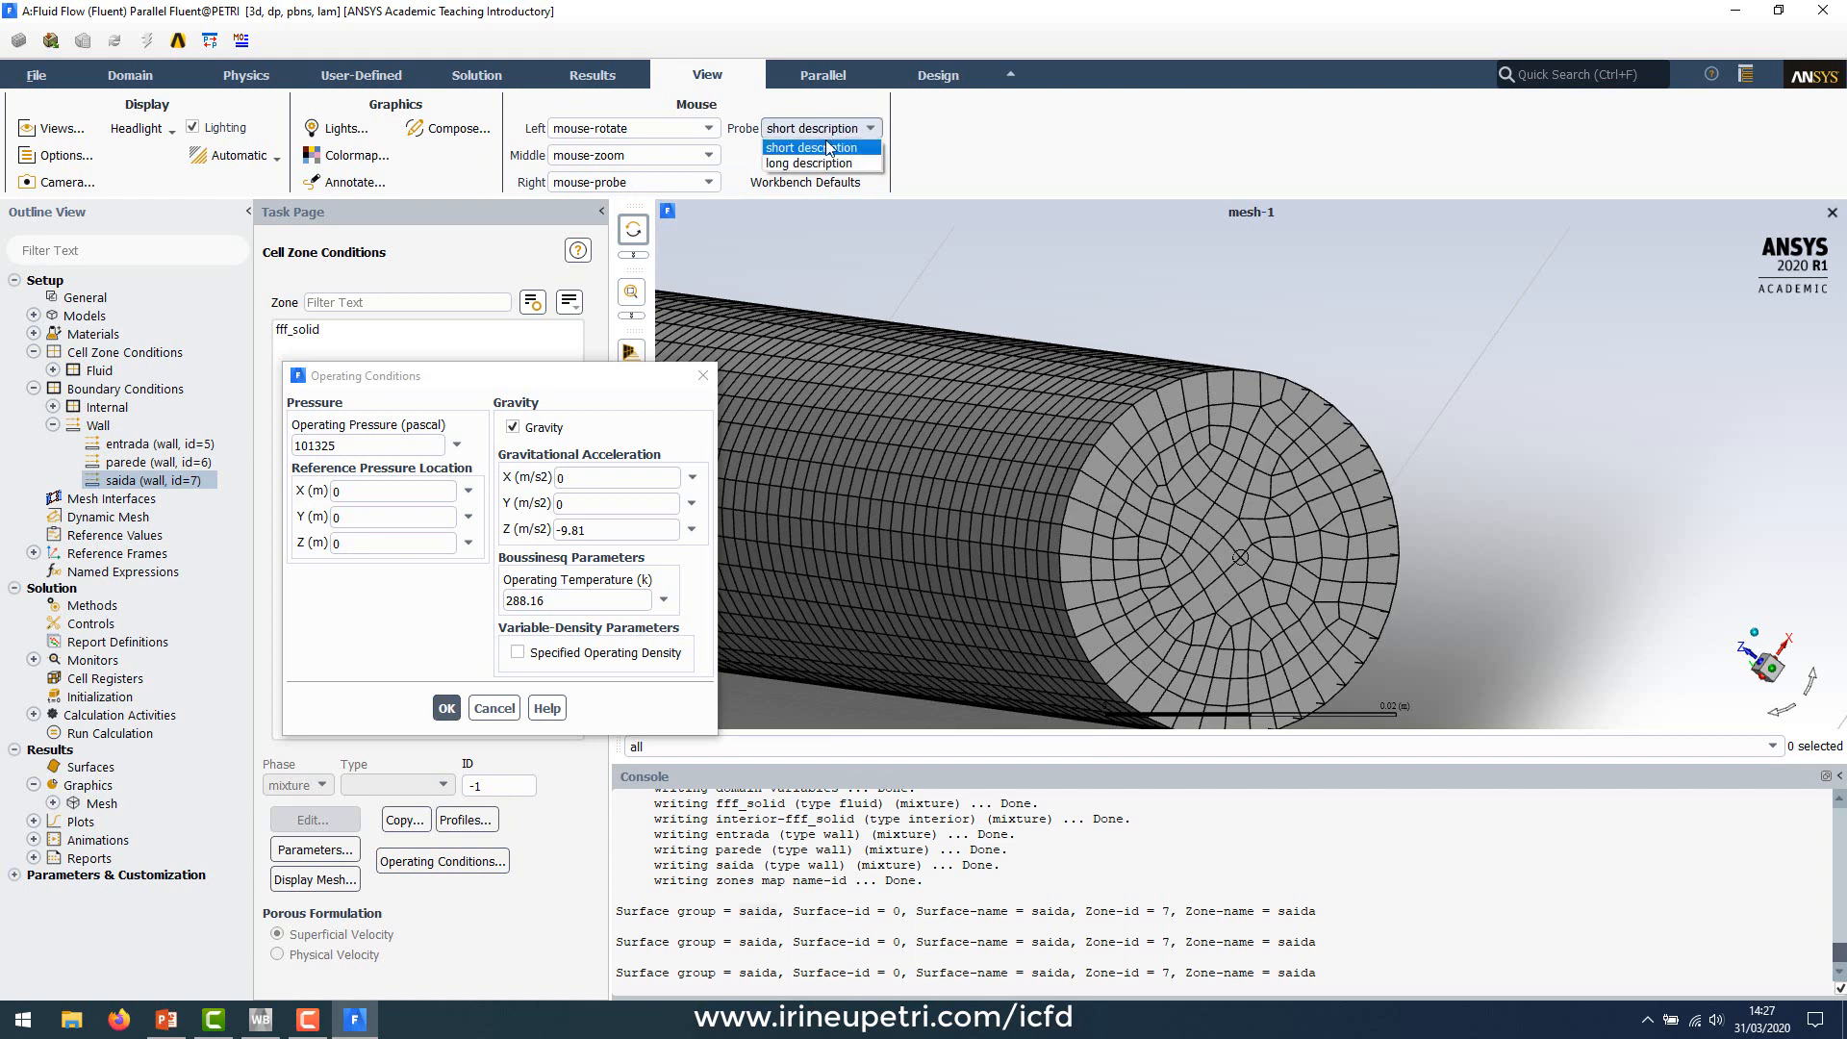
click(823, 164)
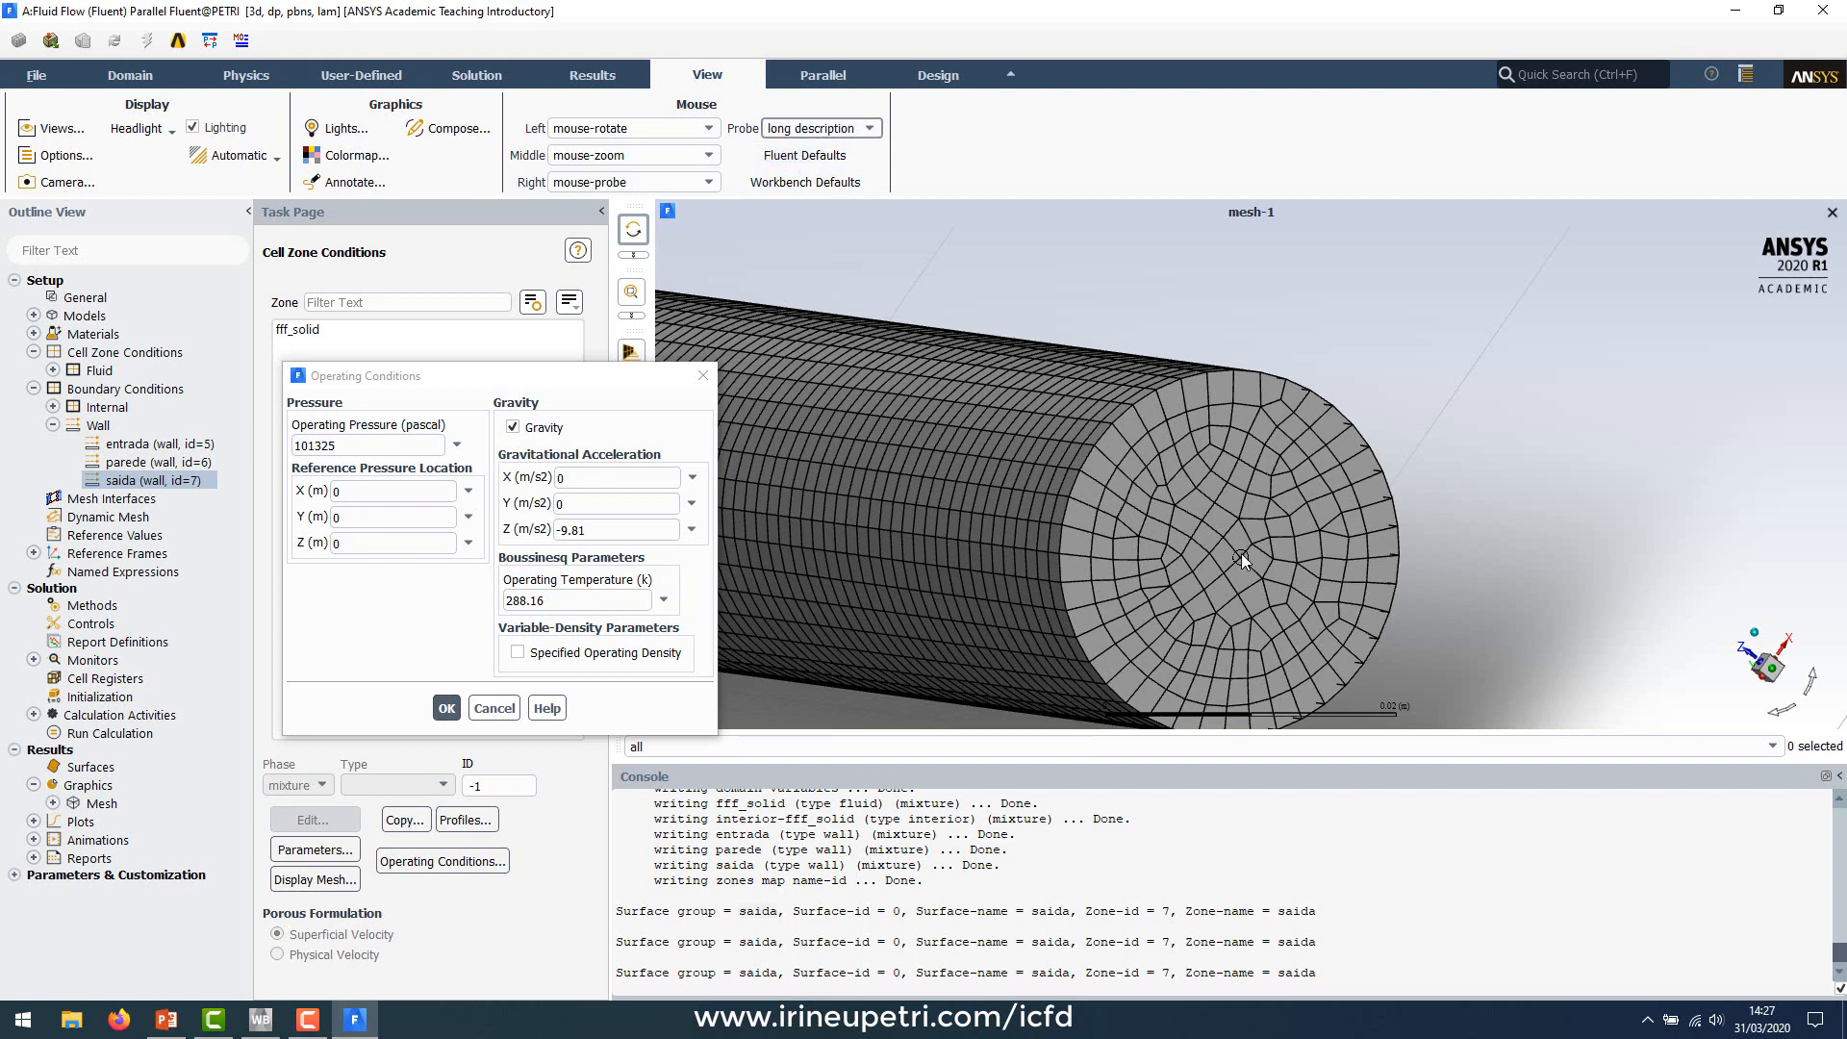
right_click(1240, 565)
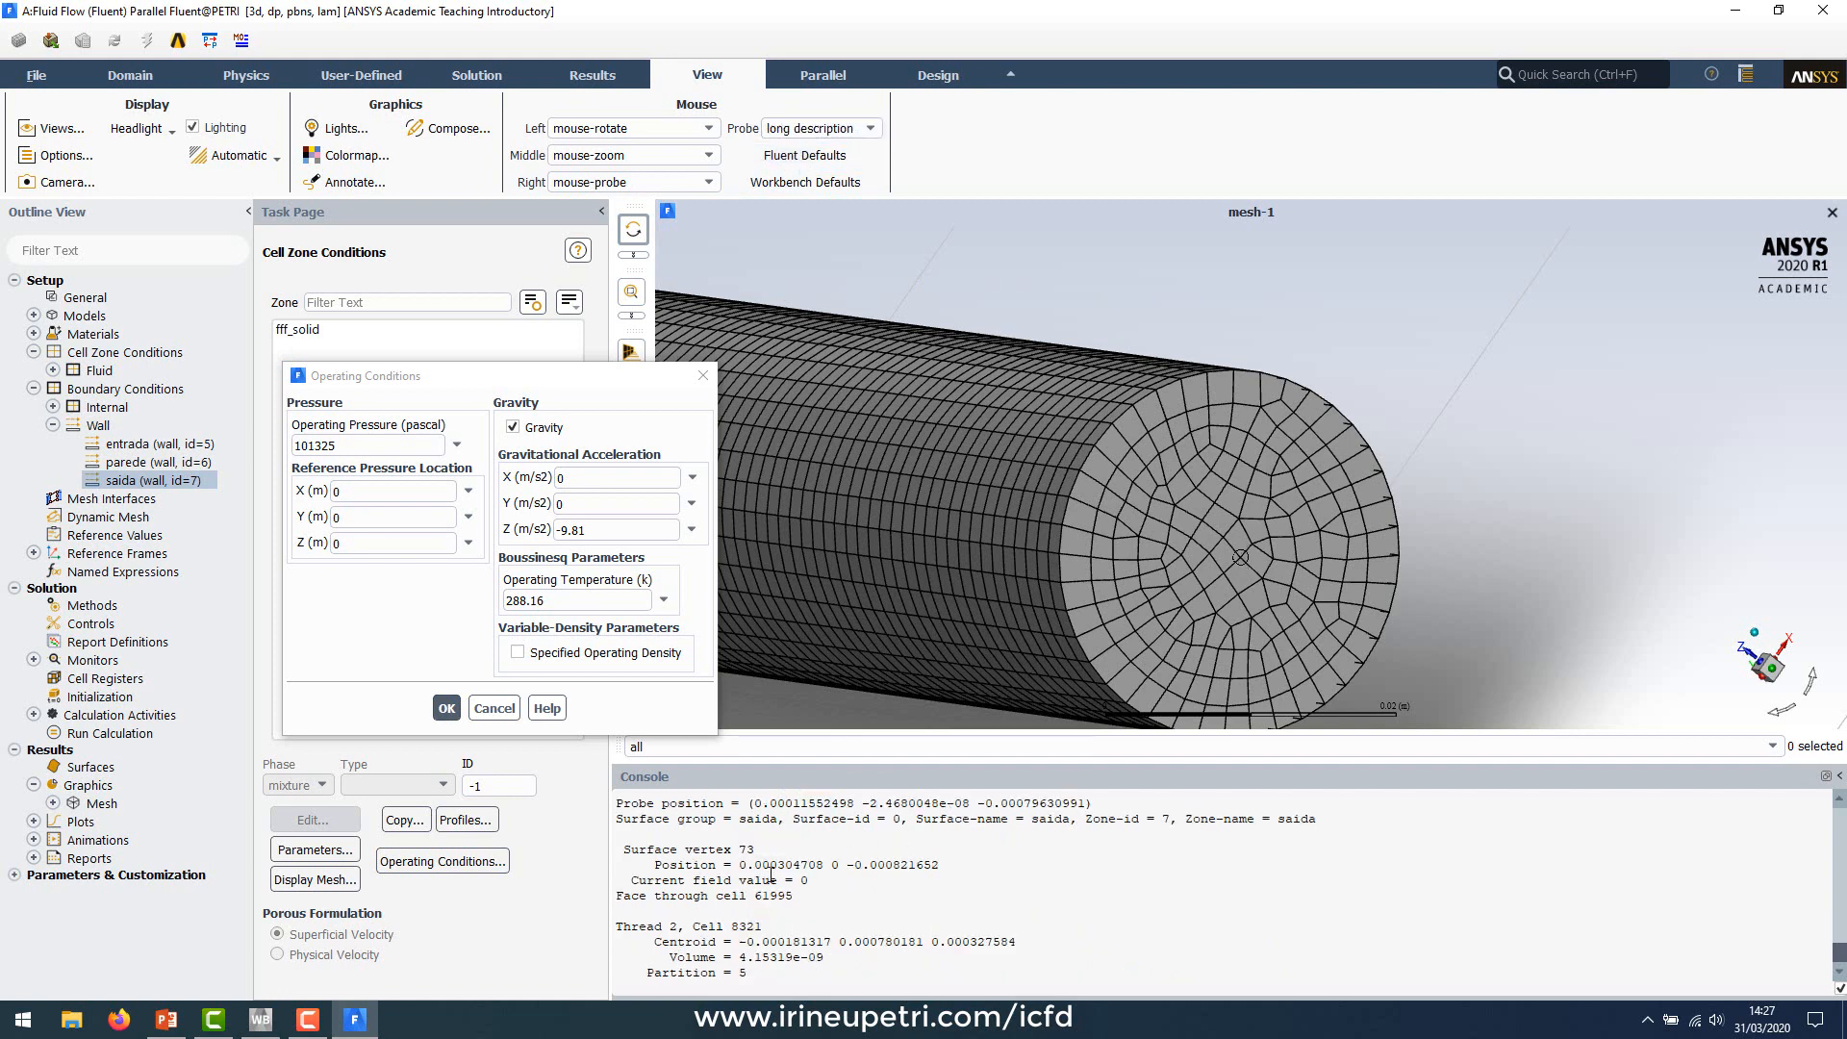
drag(740, 820, 1048, 804)
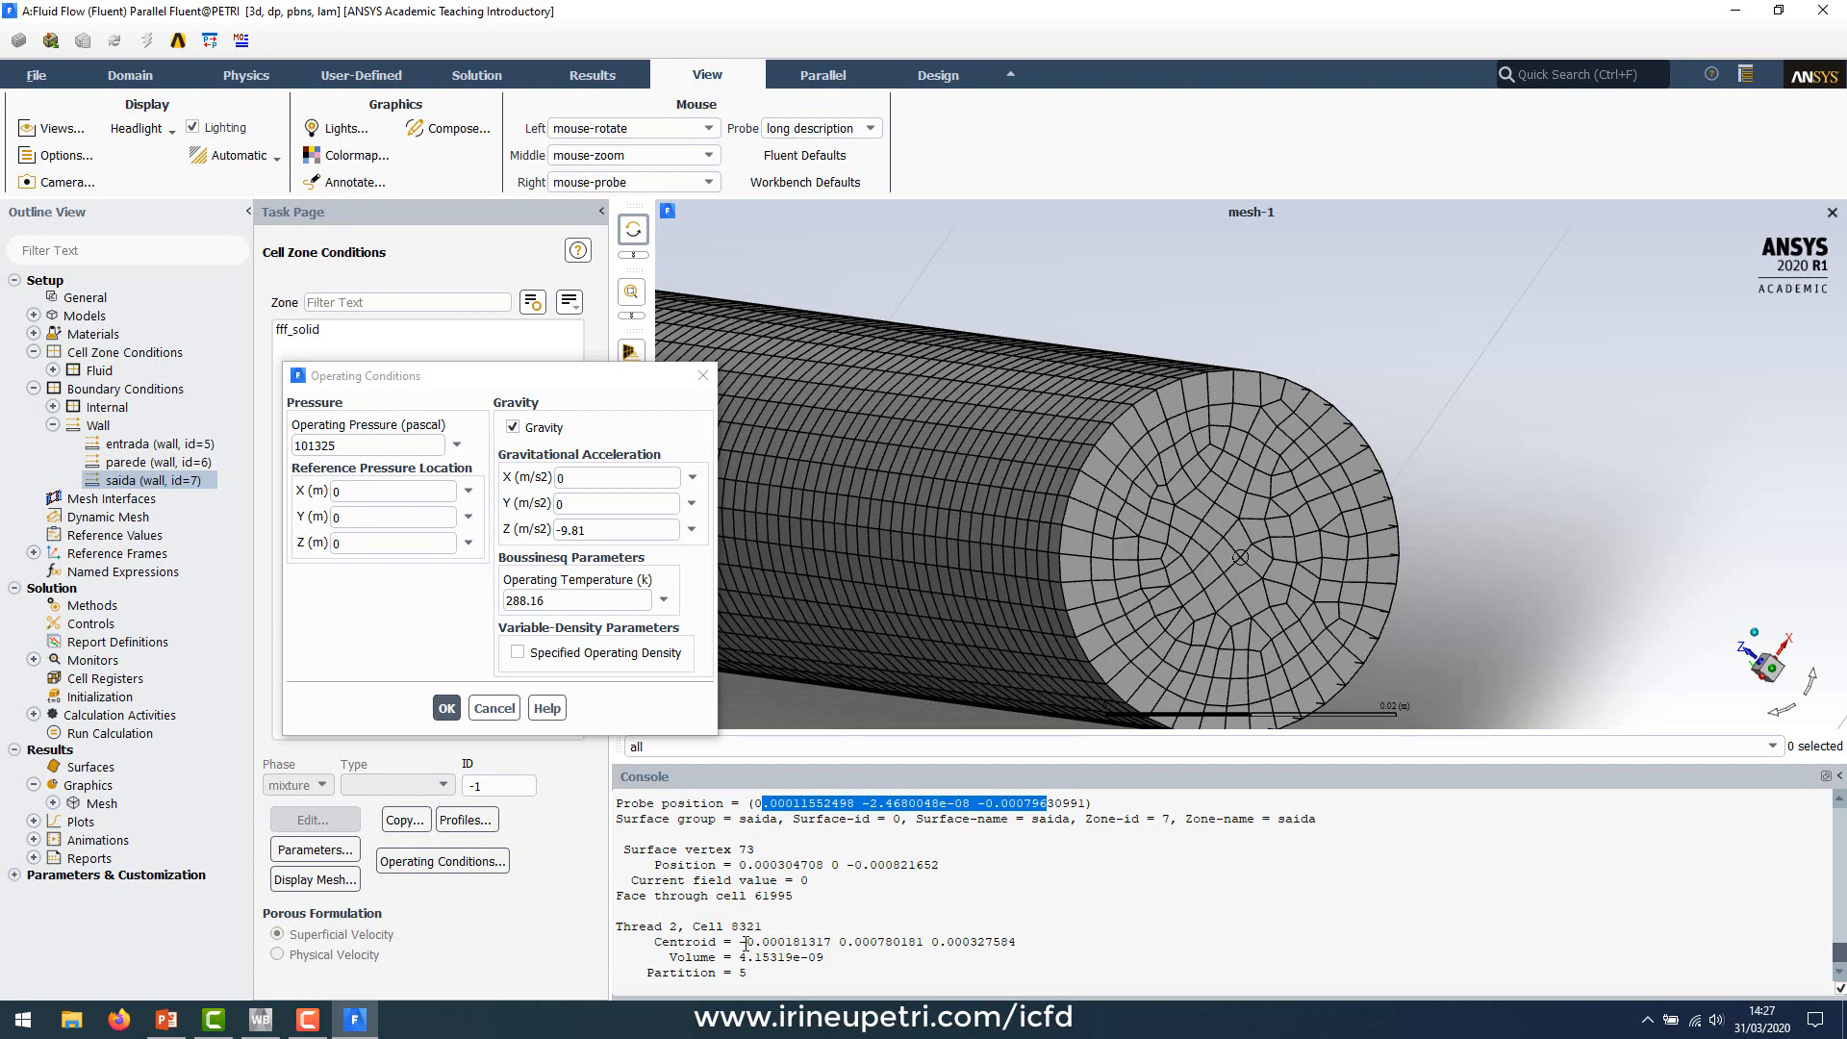
click(759, 800)
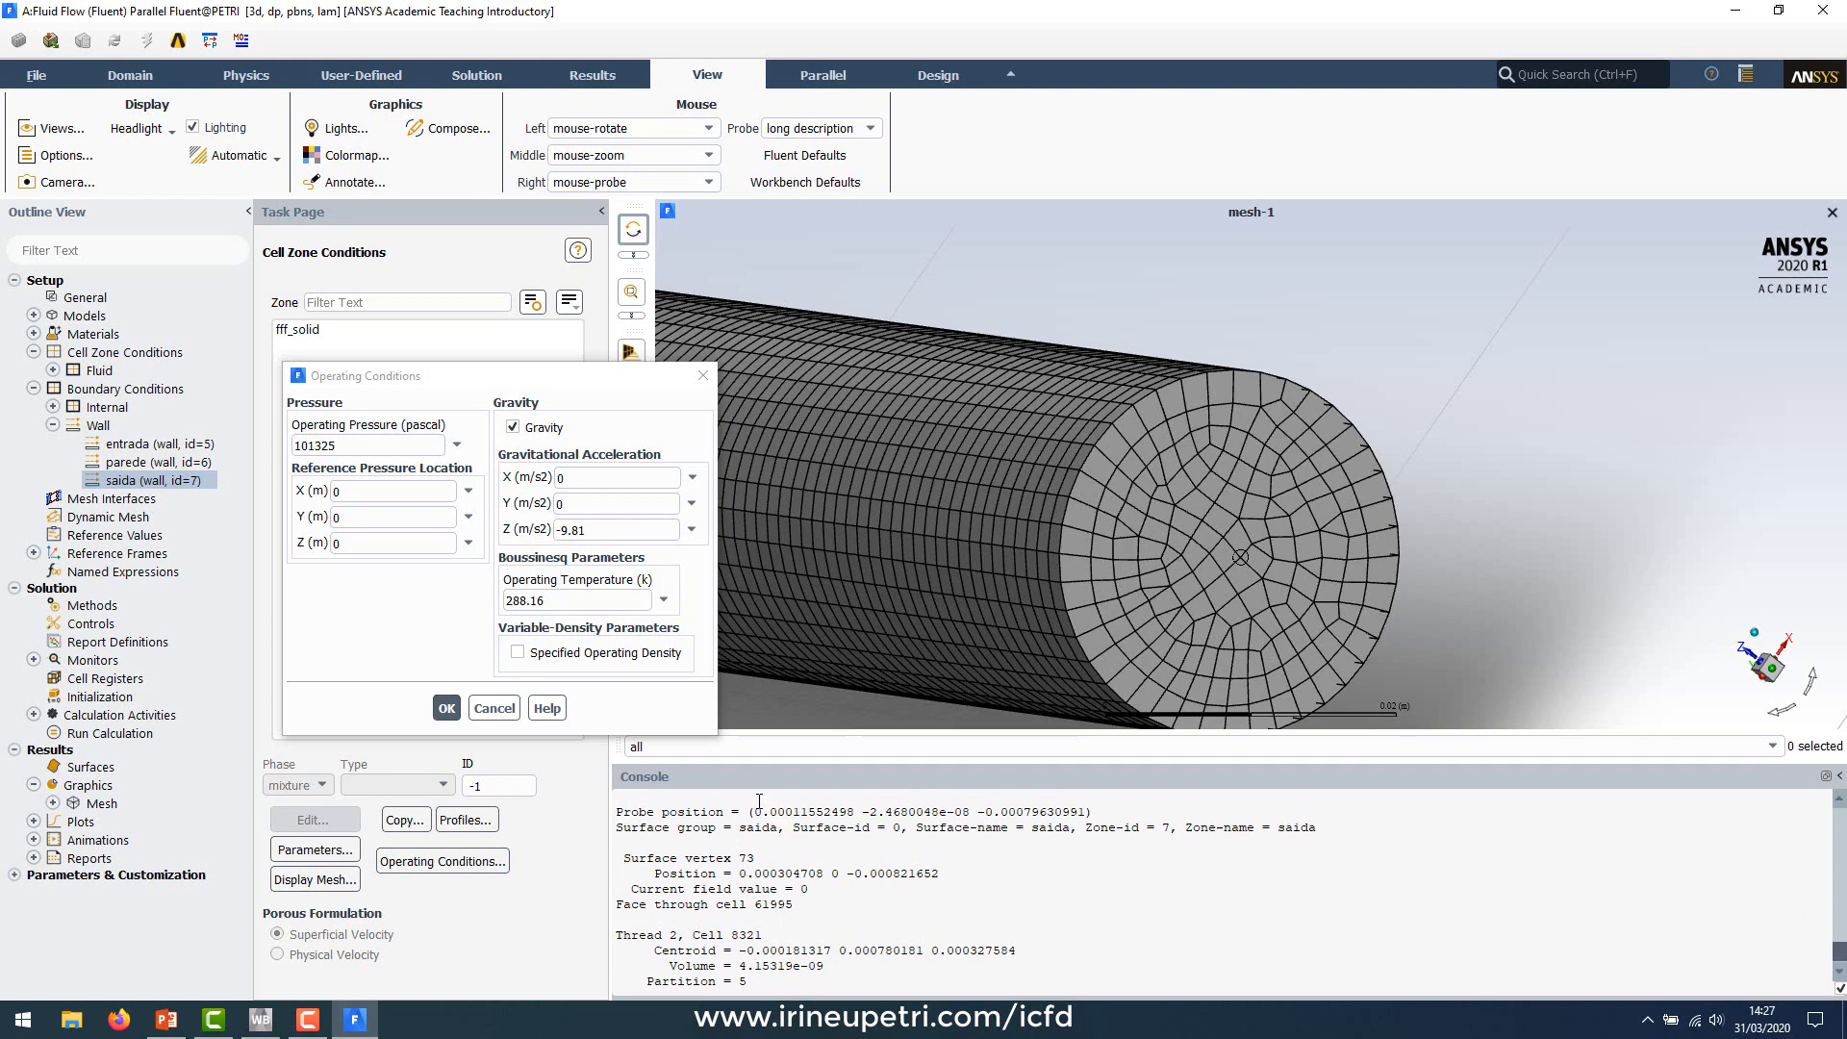
drag(757, 812, 1086, 815)
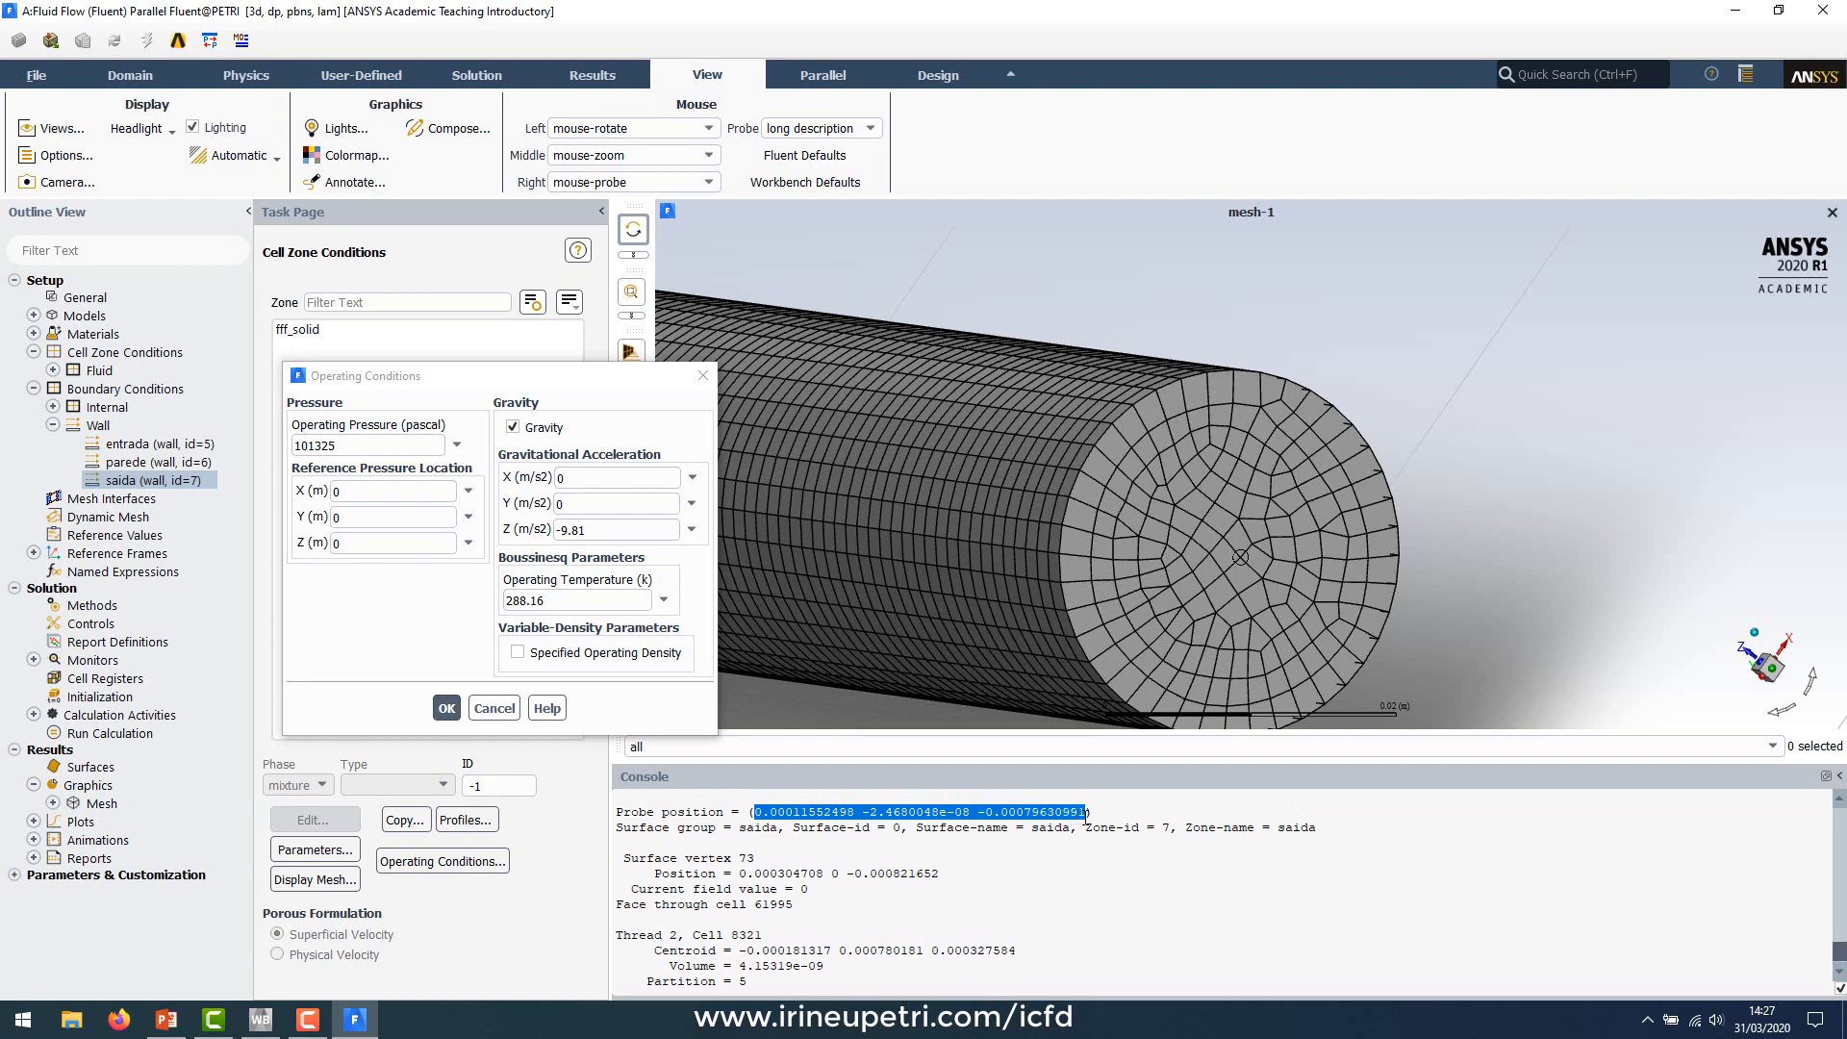
Step: Probe several more points around the centre of the saida face to compare their coordinates
click(361, 492)
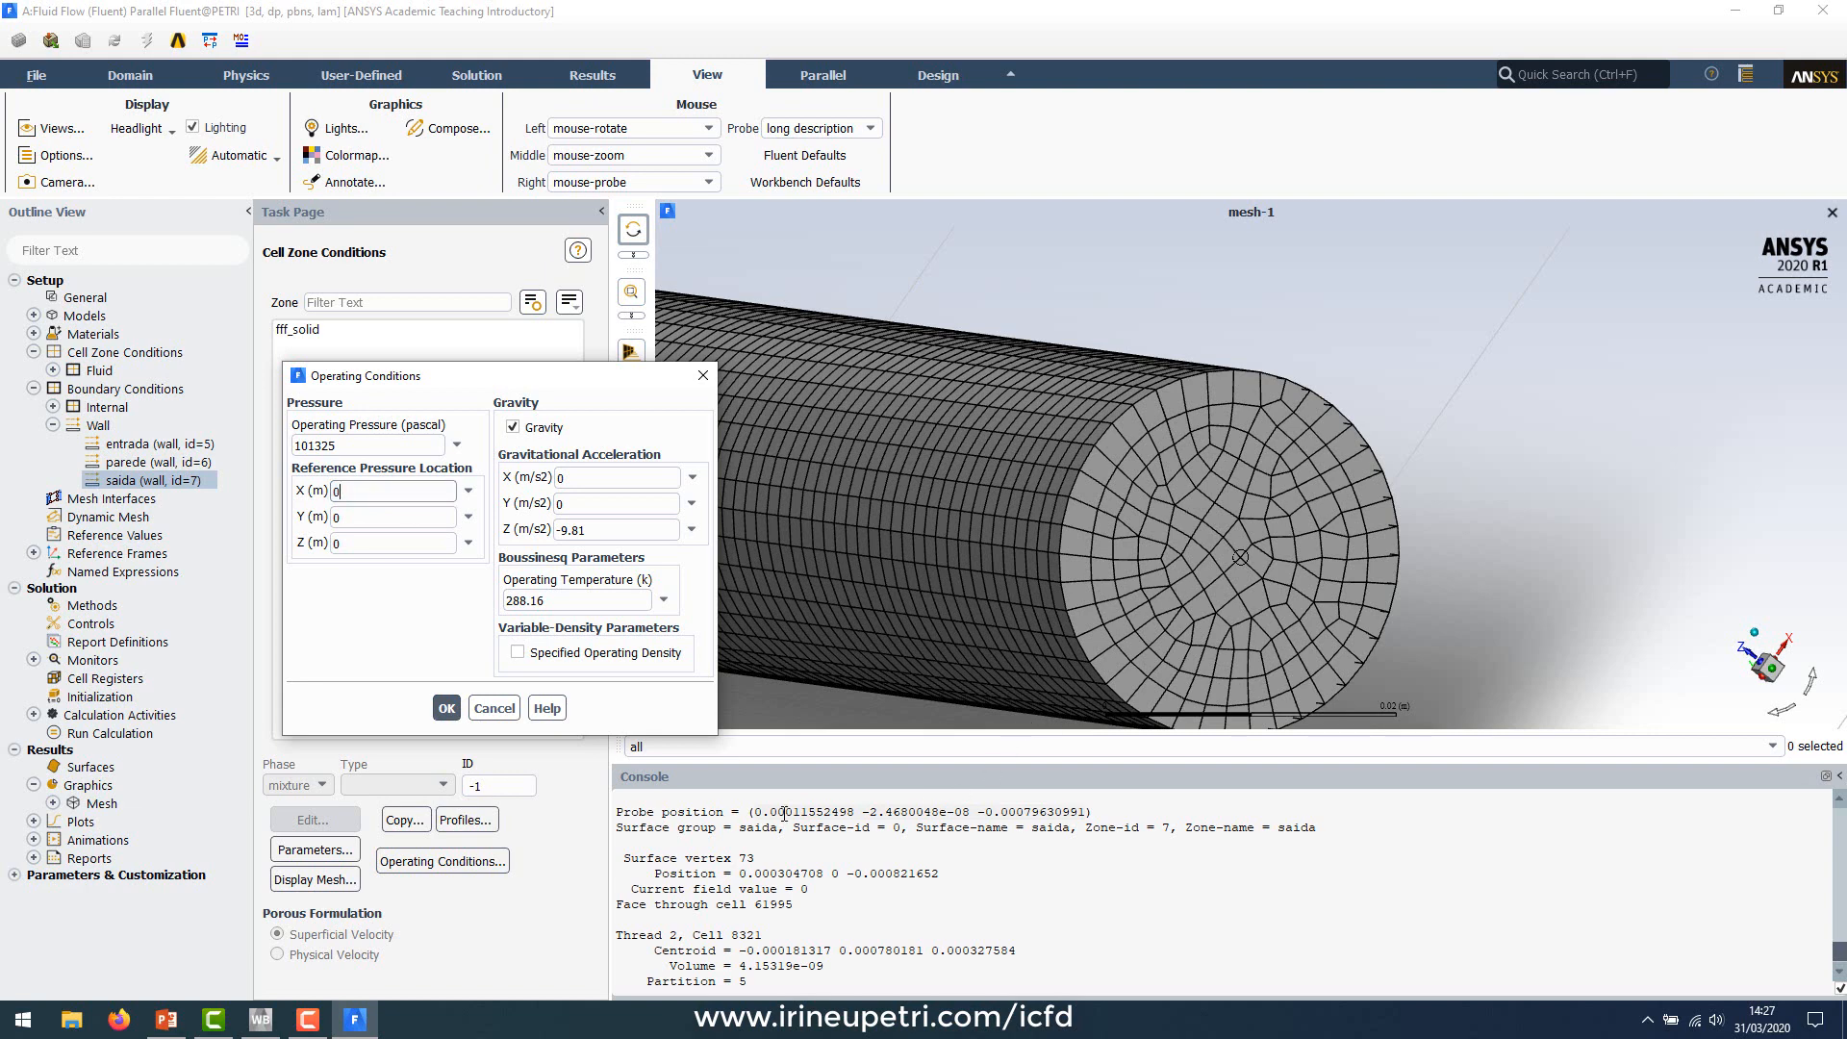
right_click(1216, 566)
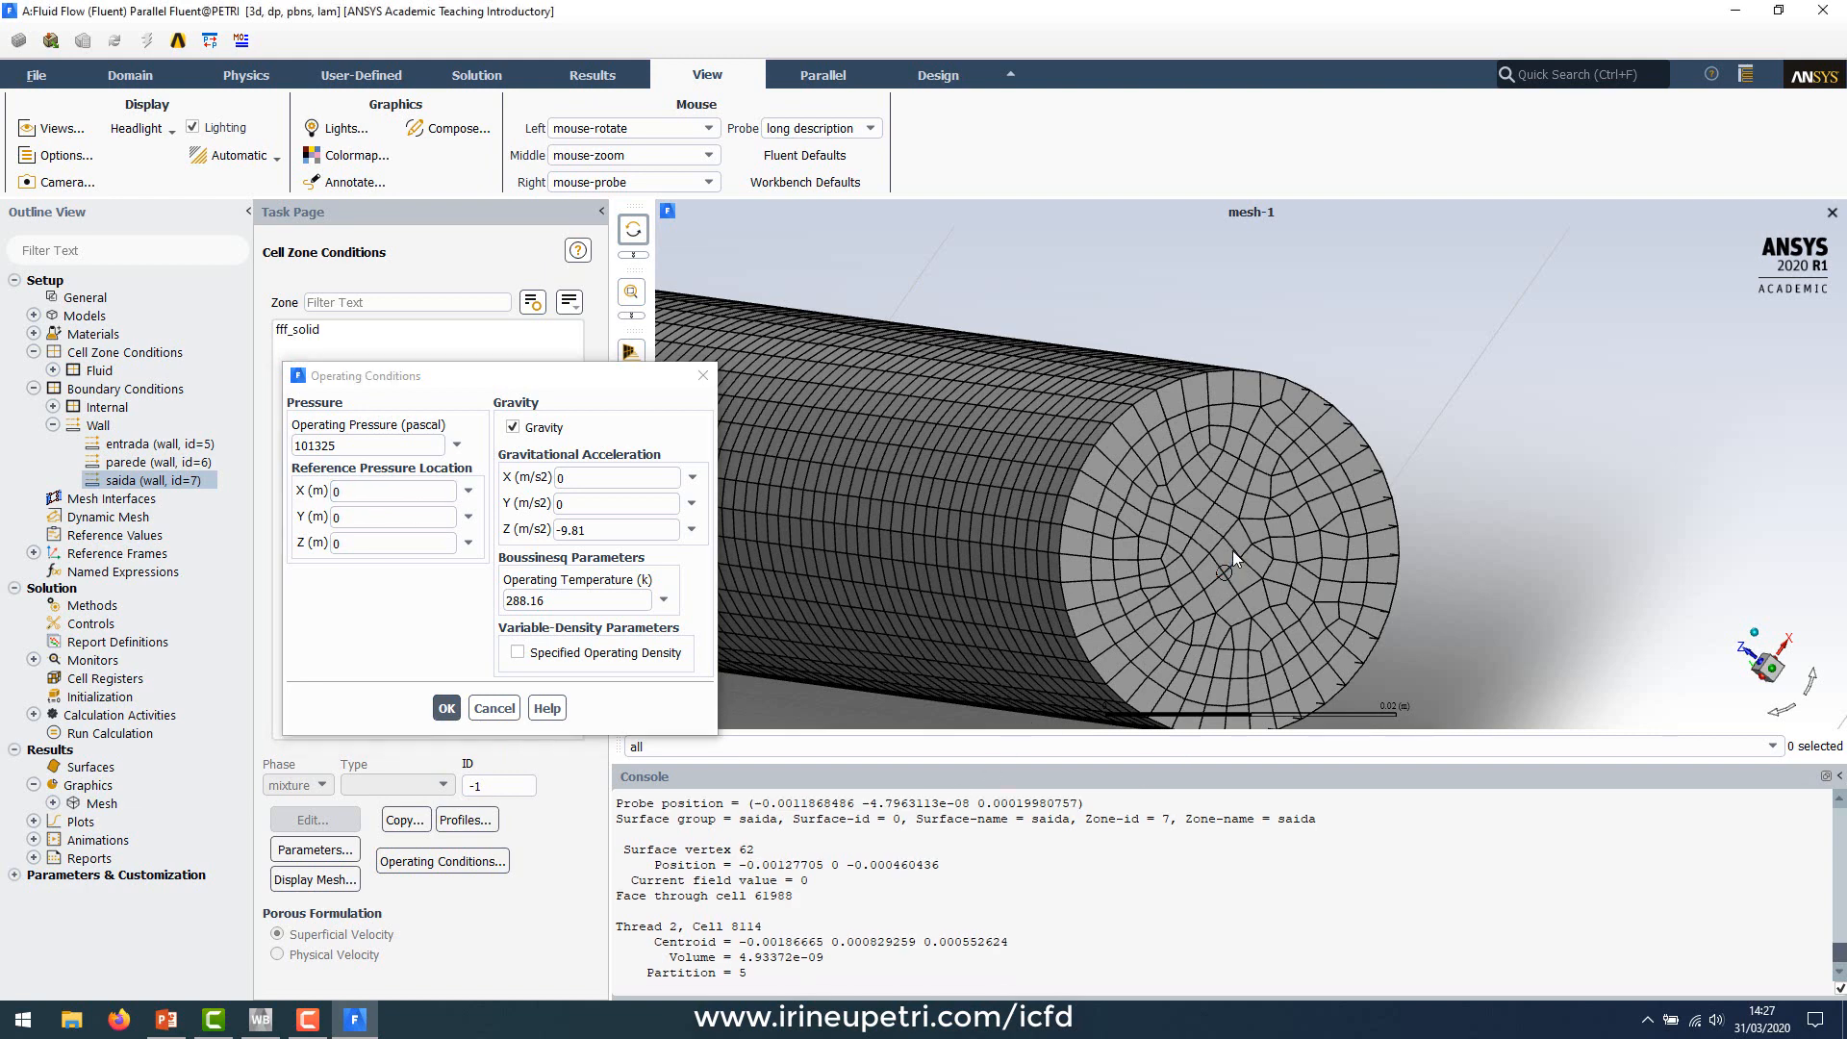
right_click(1222, 541)
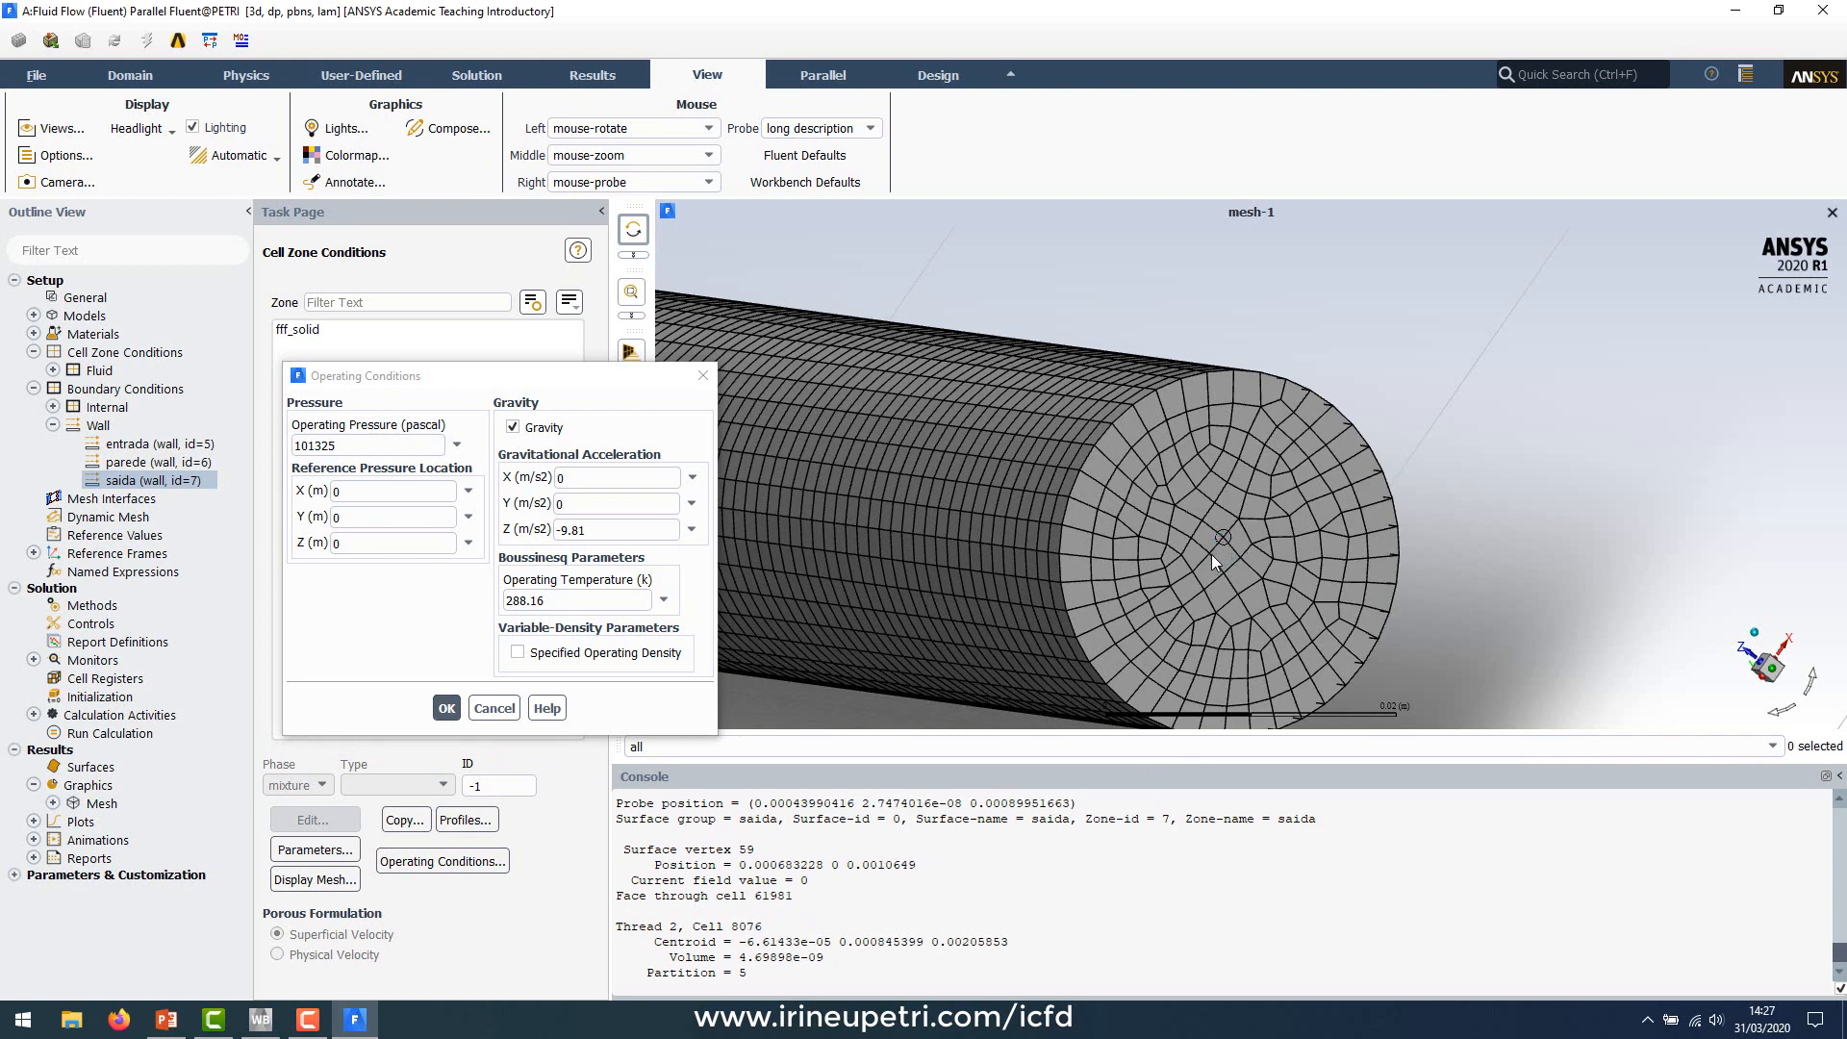
right_click(1209, 556)
right_click(1240, 558)
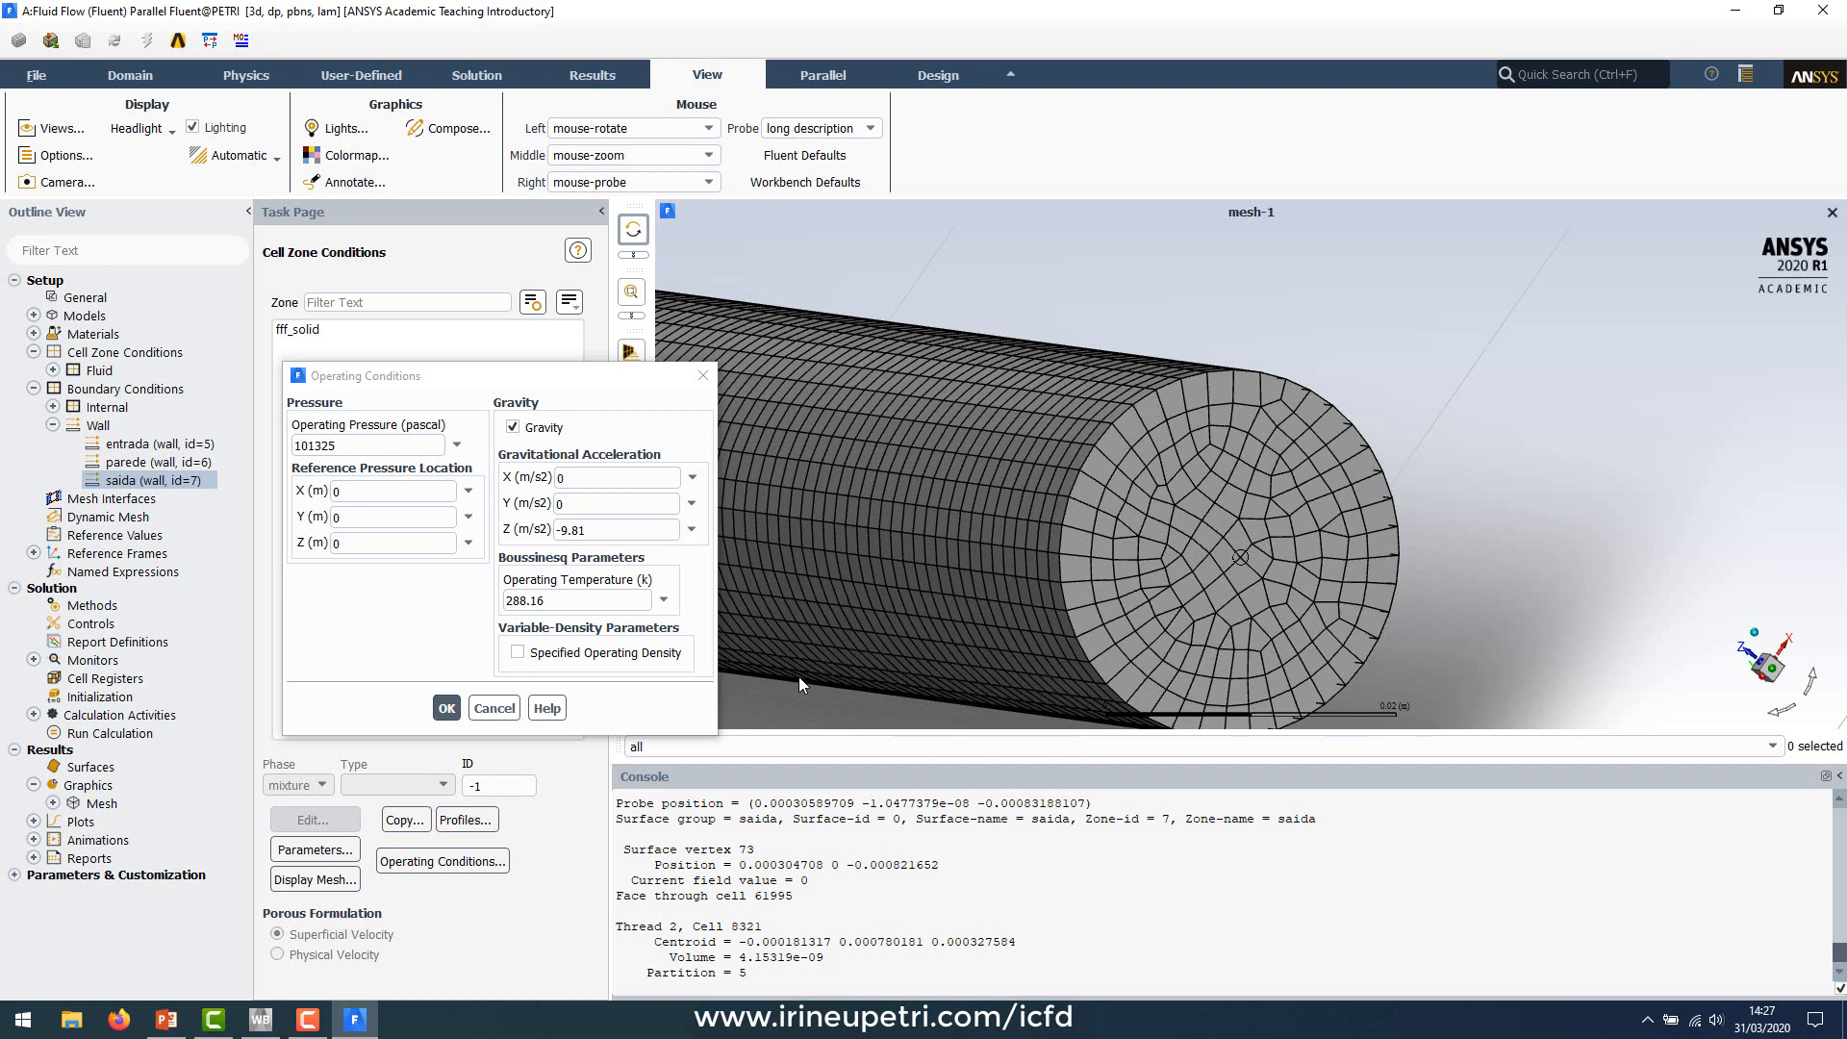
Step: Set the reference pressure location to X 0.000306 m, Y 0 m and Z -0.000831 m, and apply the operating conditions
click(368, 518)
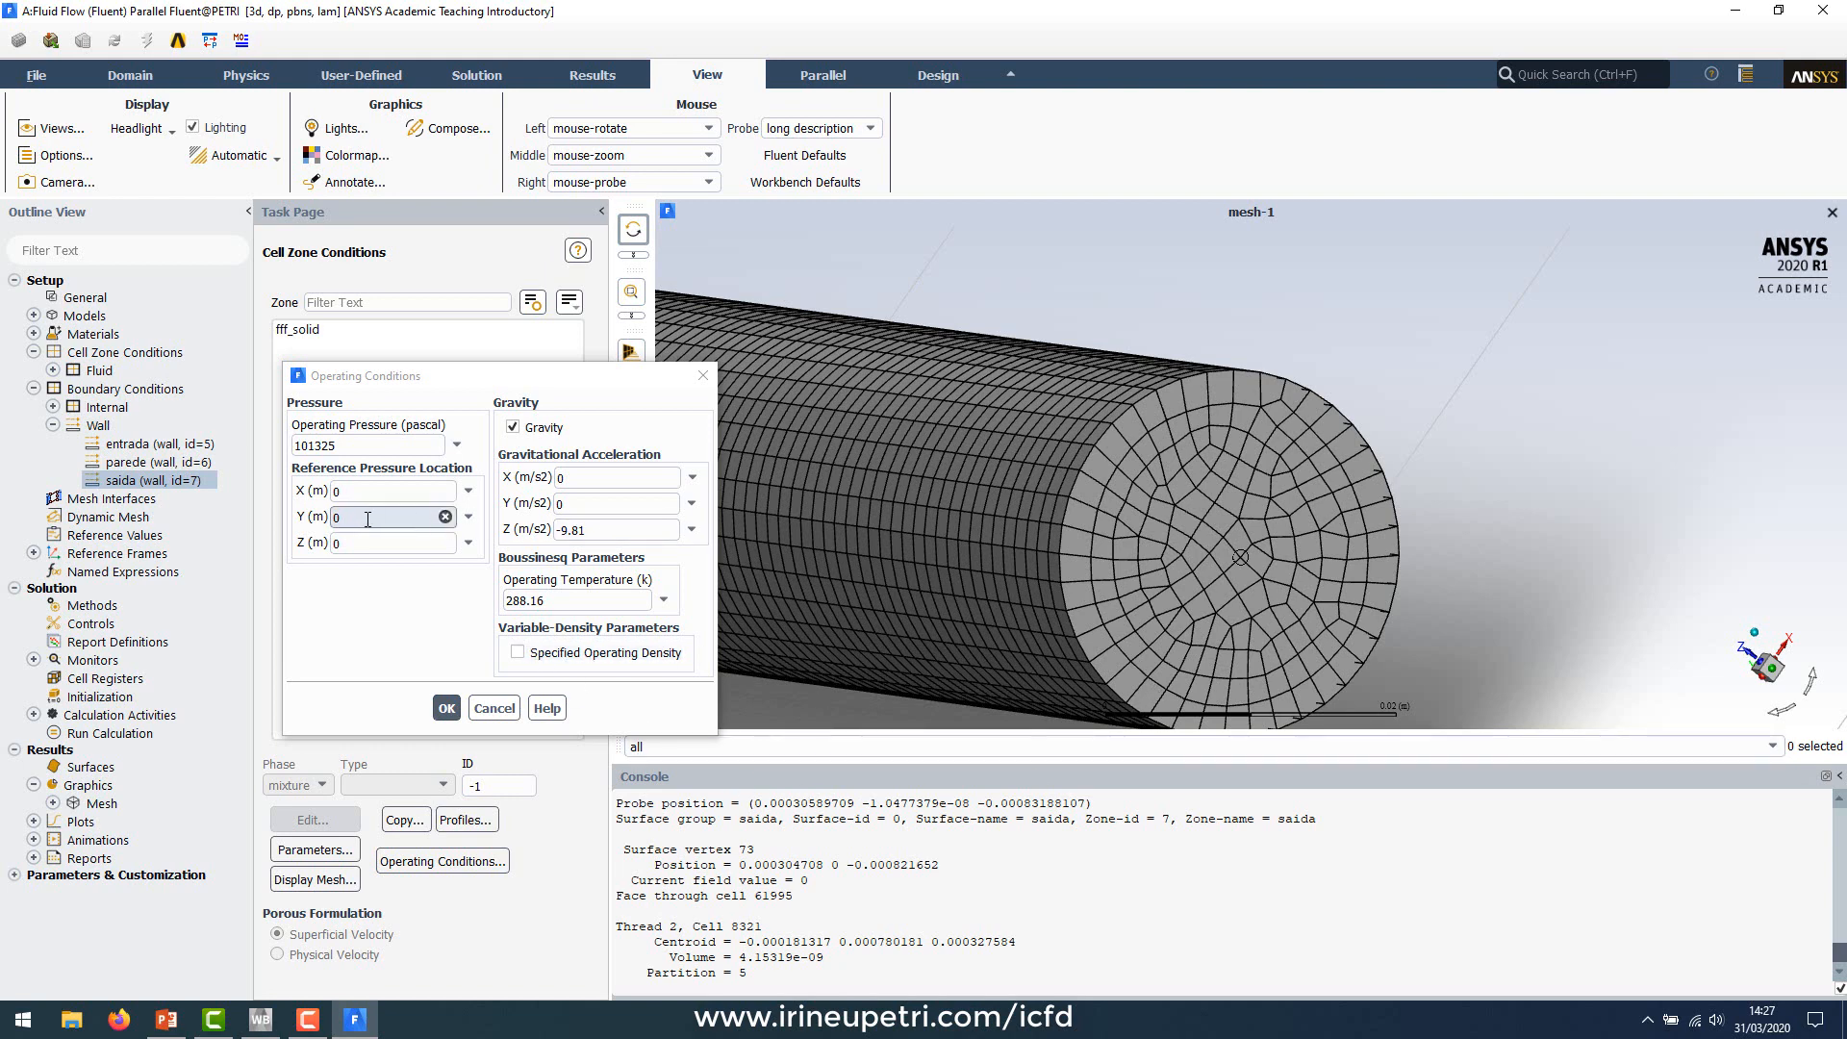
click(382, 492)
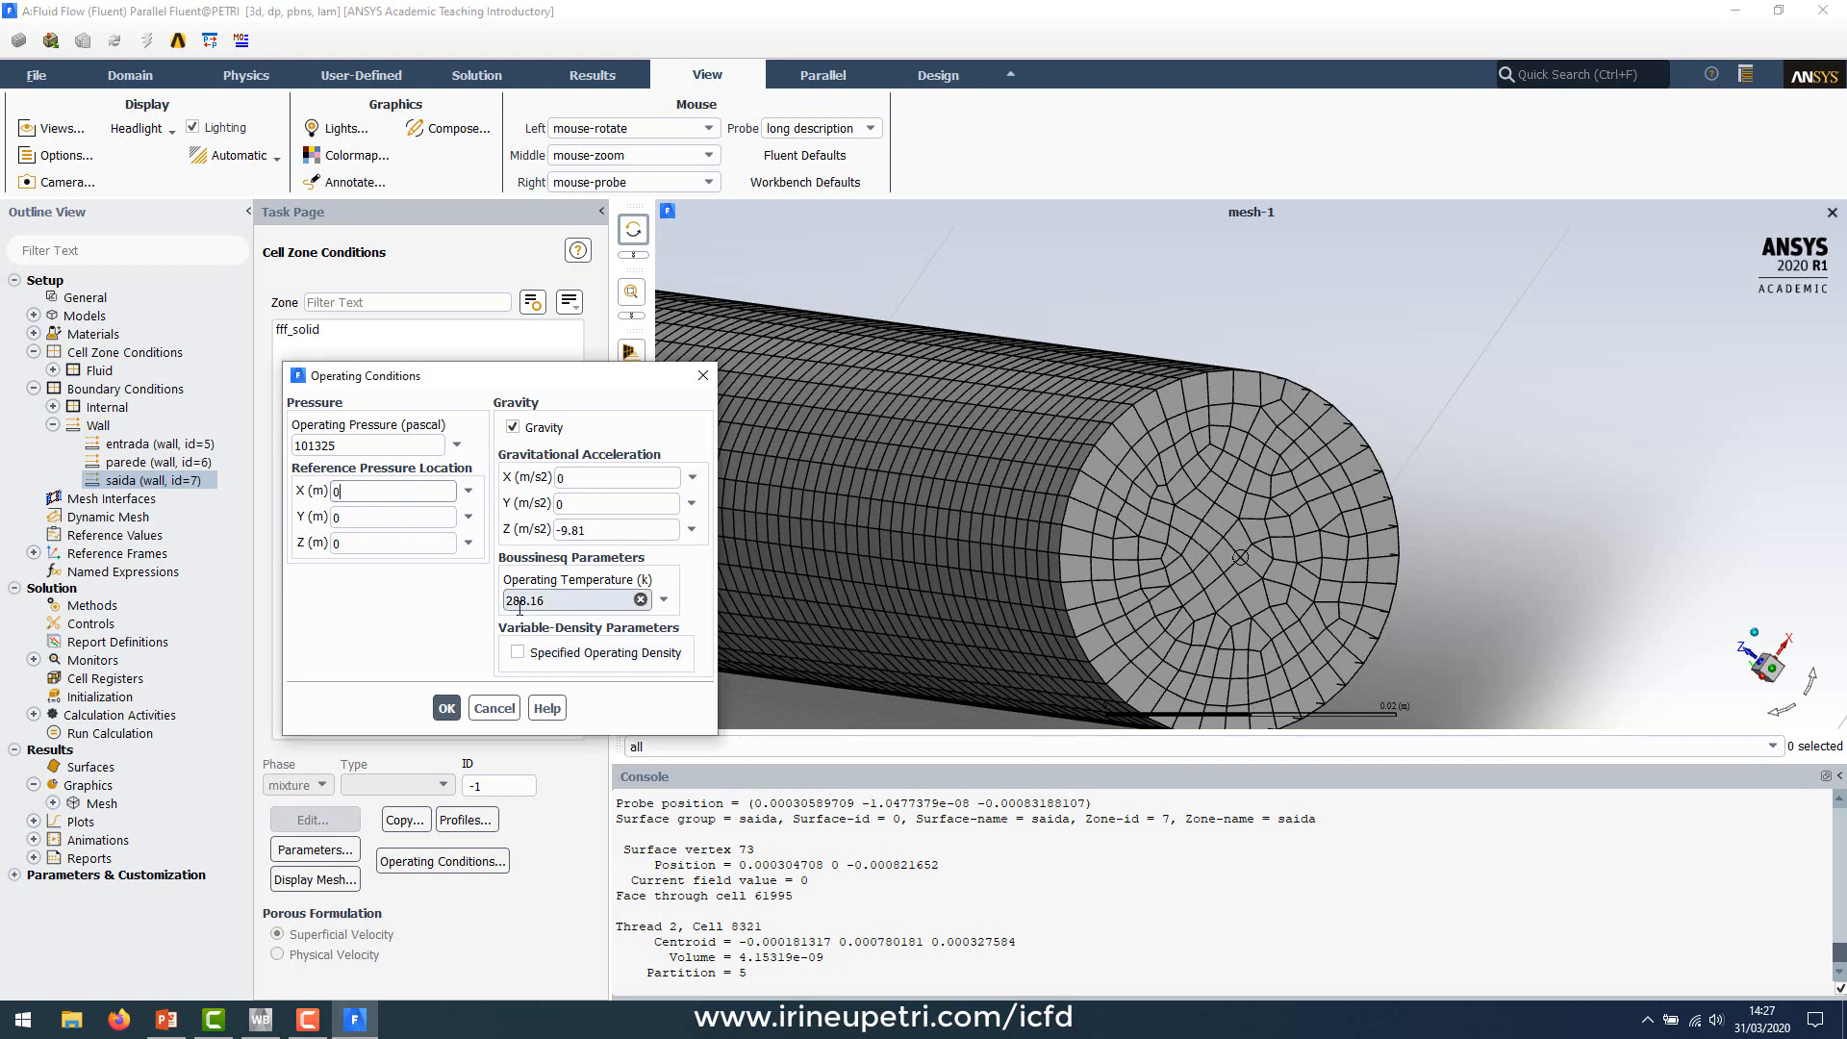
text(.000306)
click(355, 519)
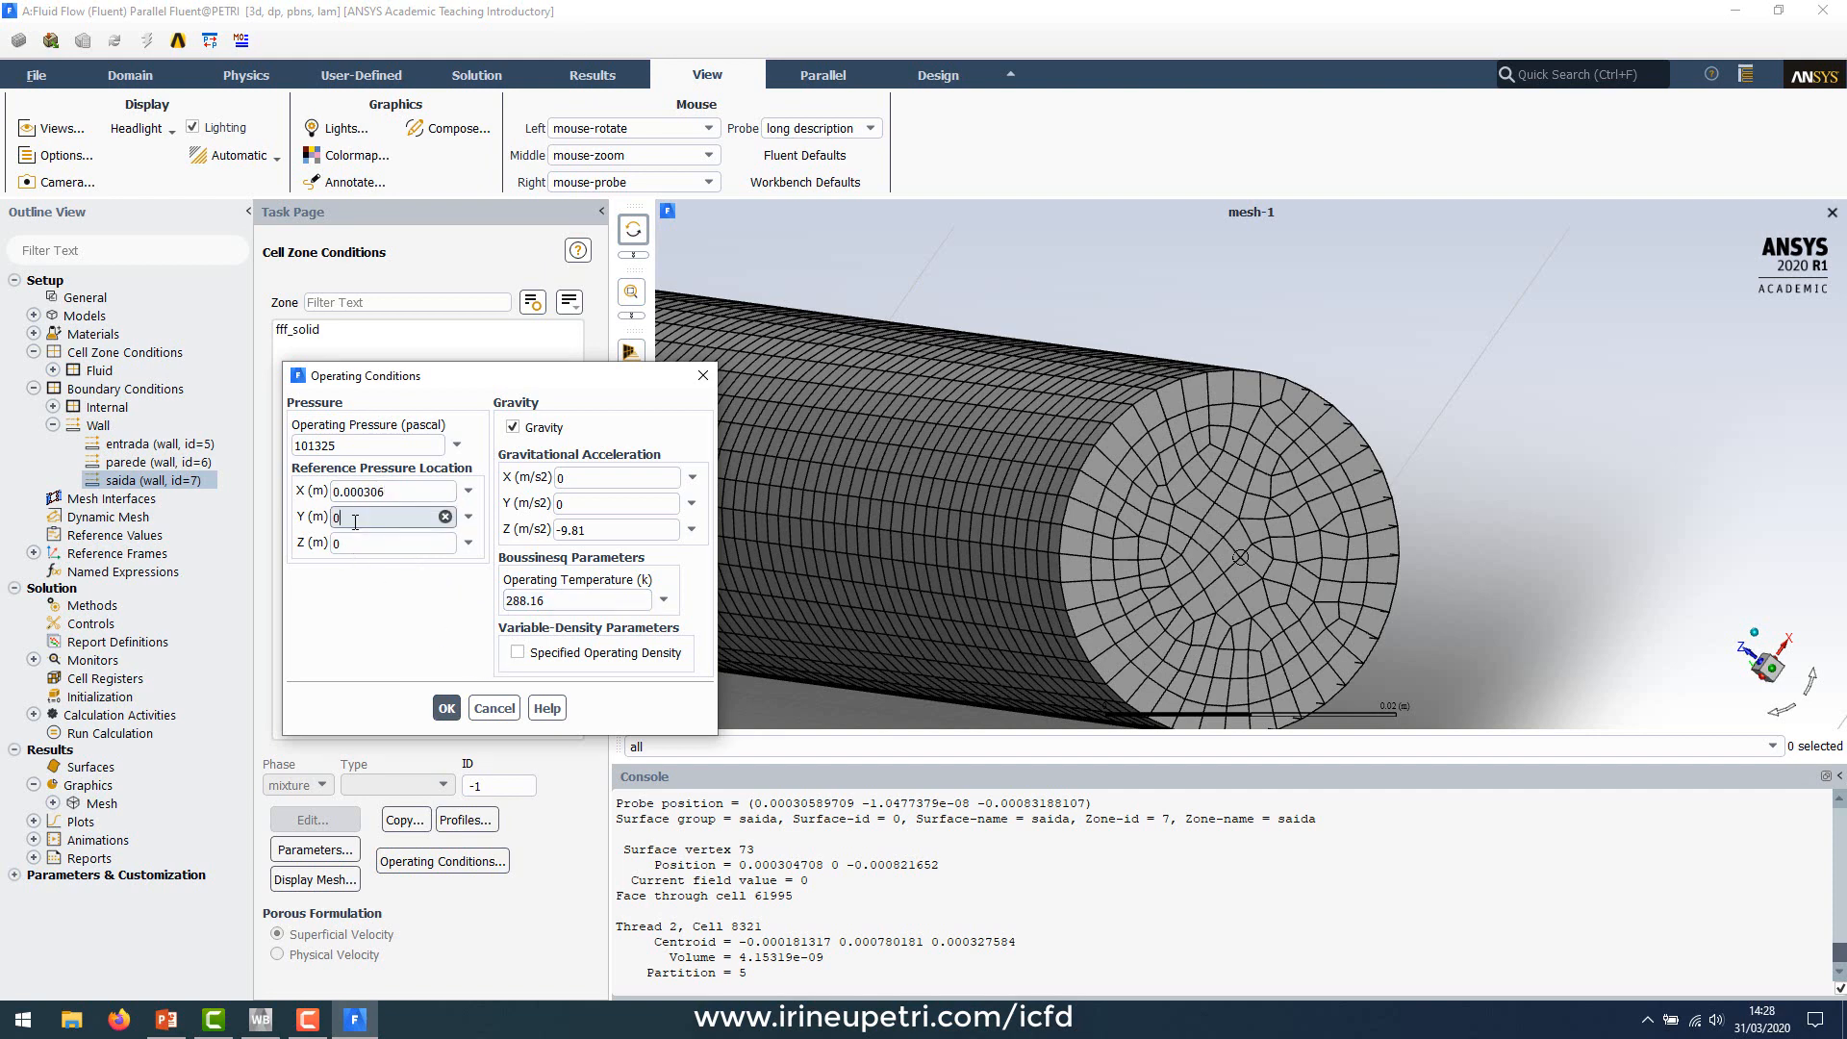
click(368, 542)
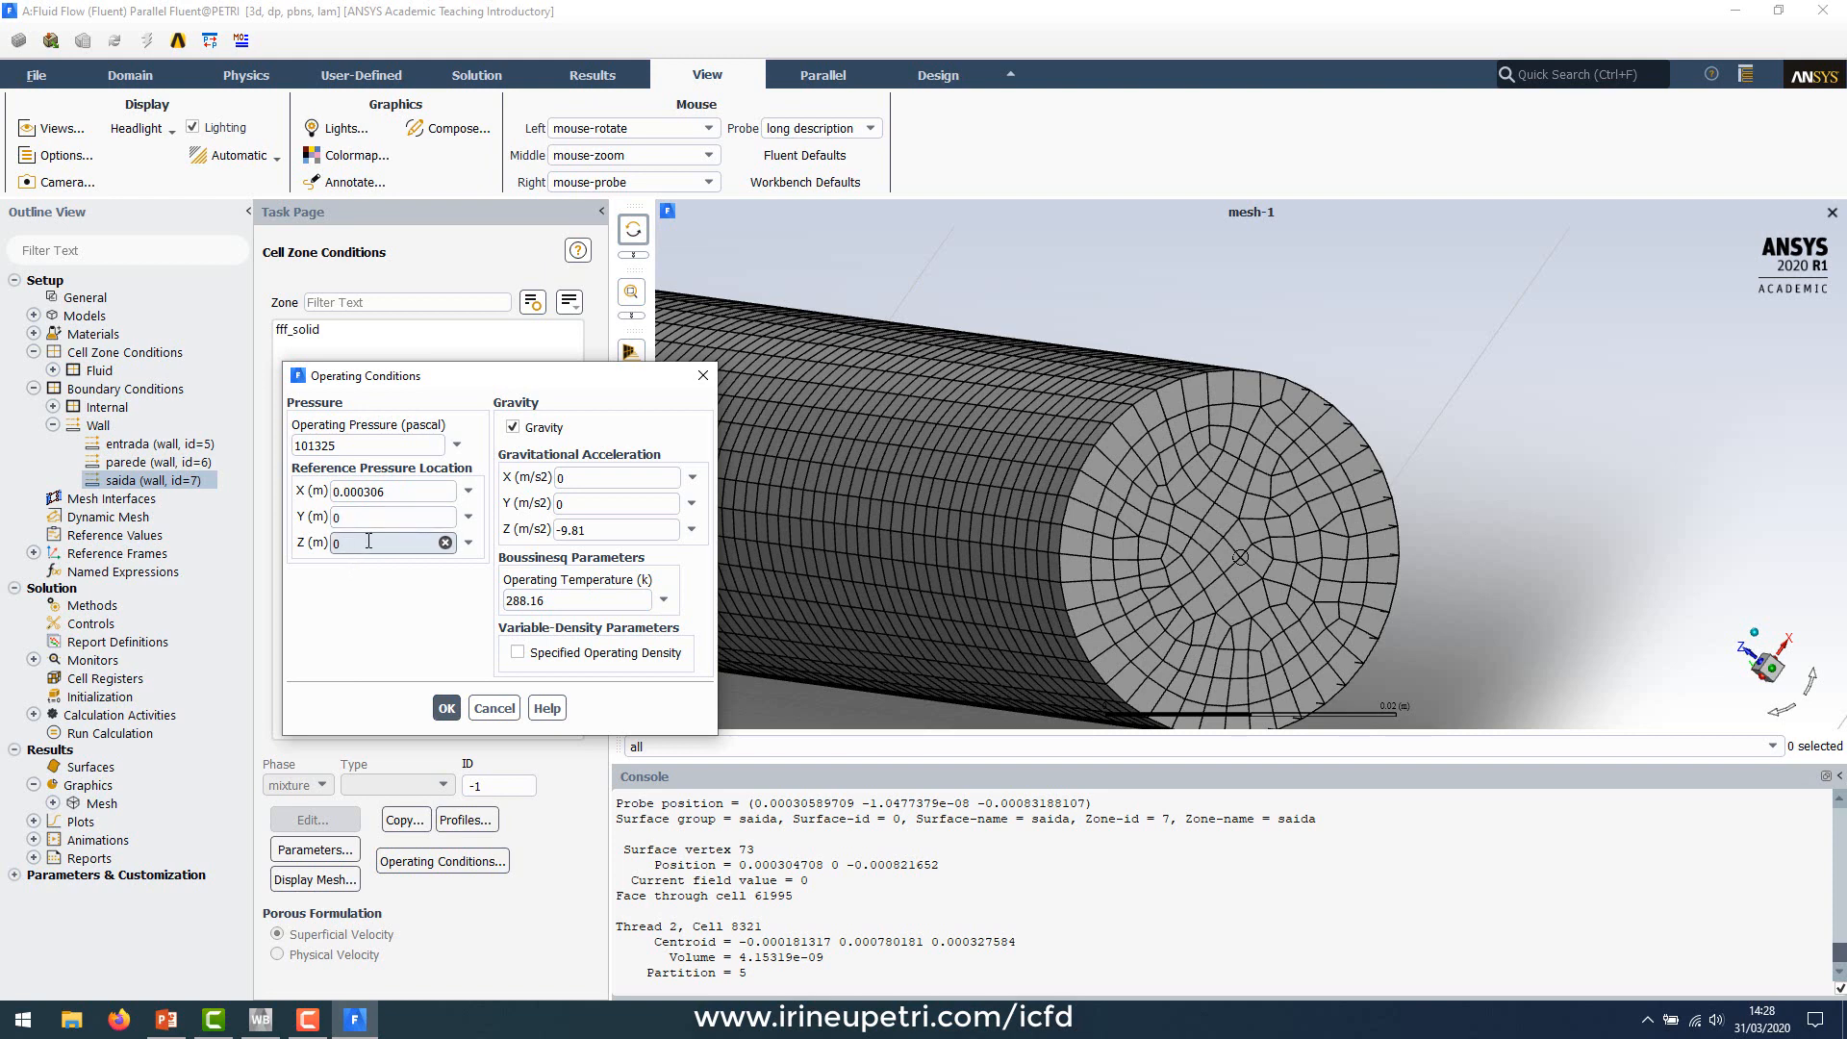
double_click(369, 541)
text(-0.000831)
click(362, 496)
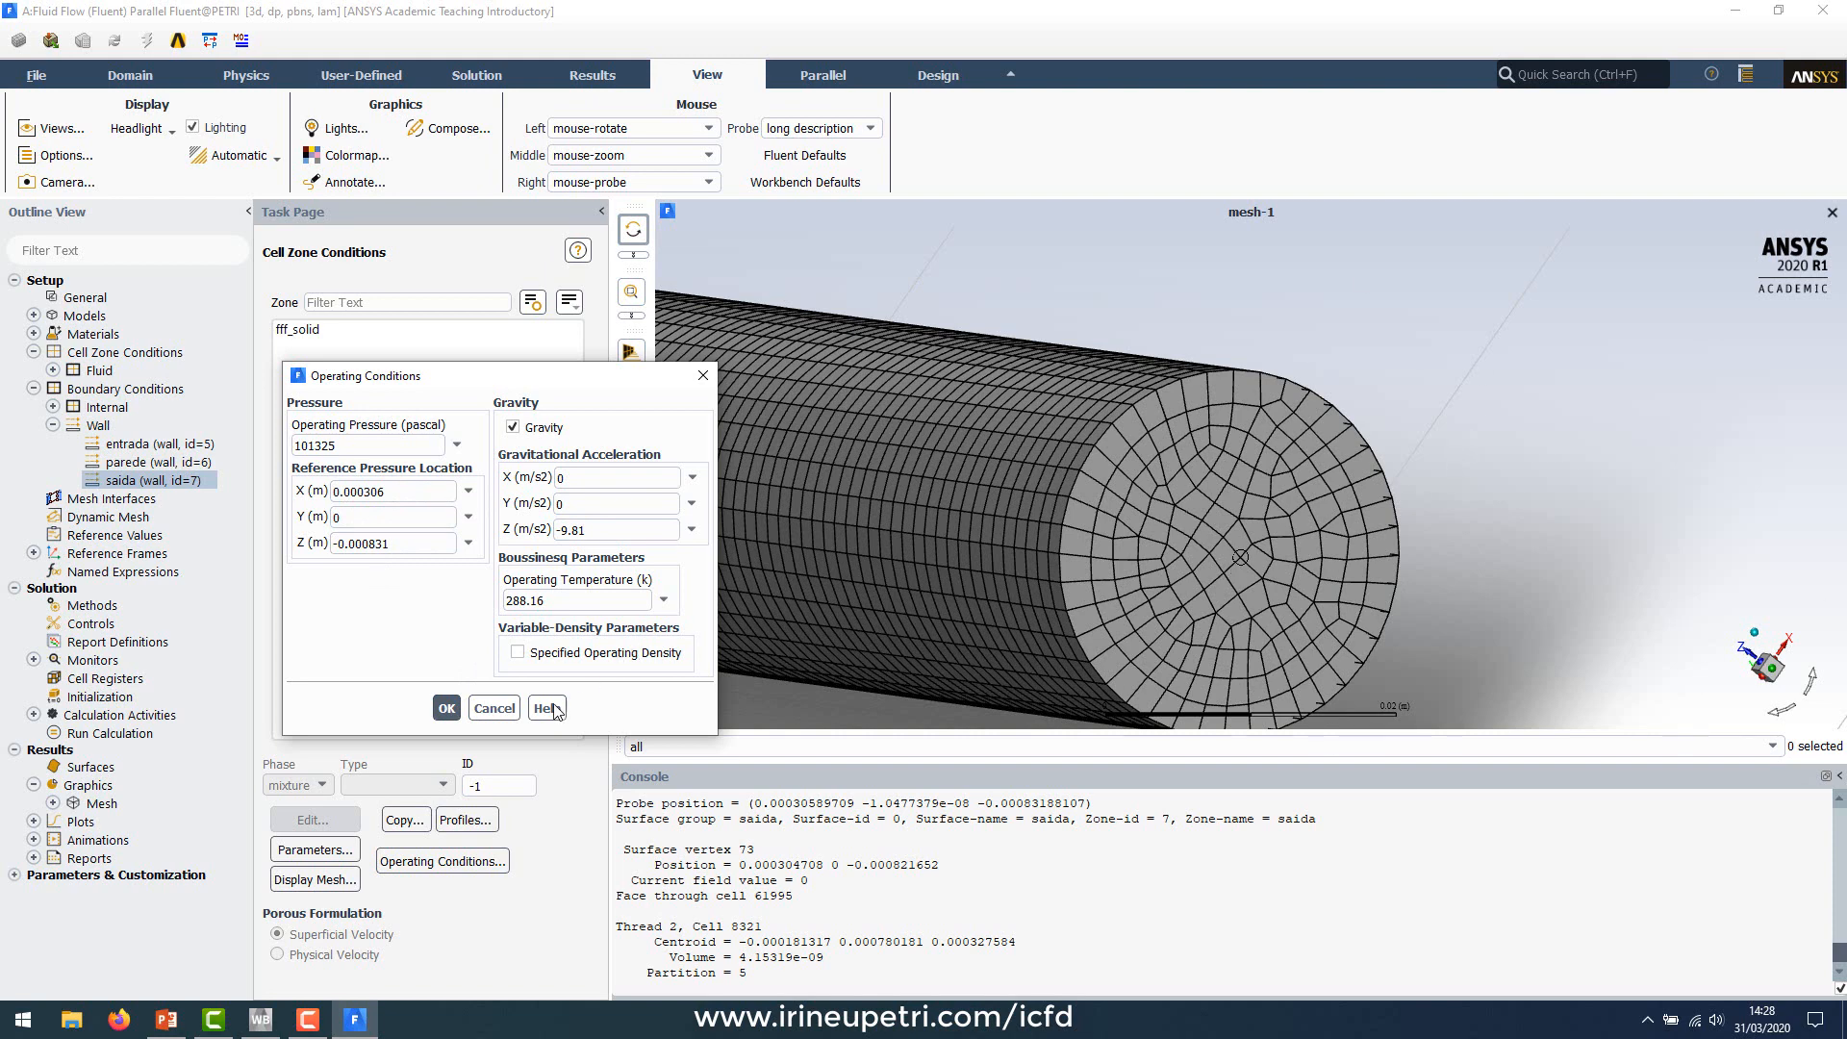
click(450, 709)
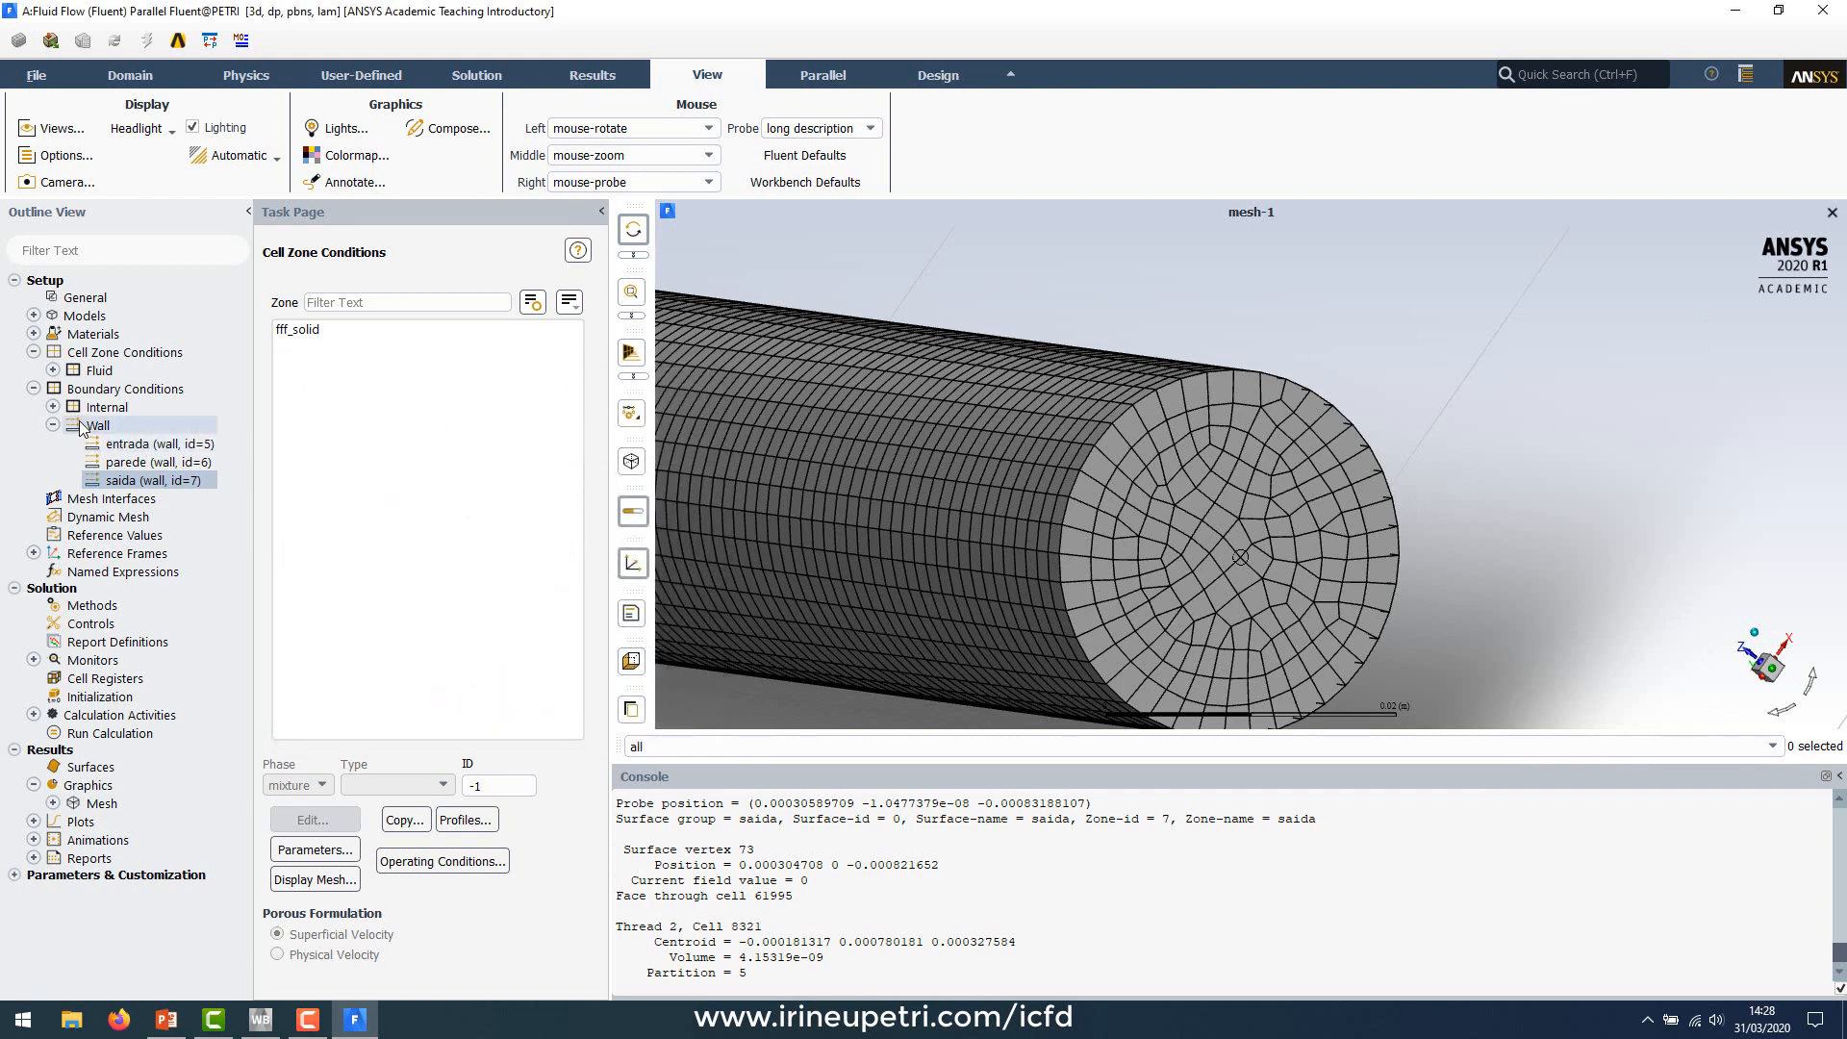
Step: Open the boundary conditions and review the types assigned to the entrada, parede and saida zones
click(33, 352)
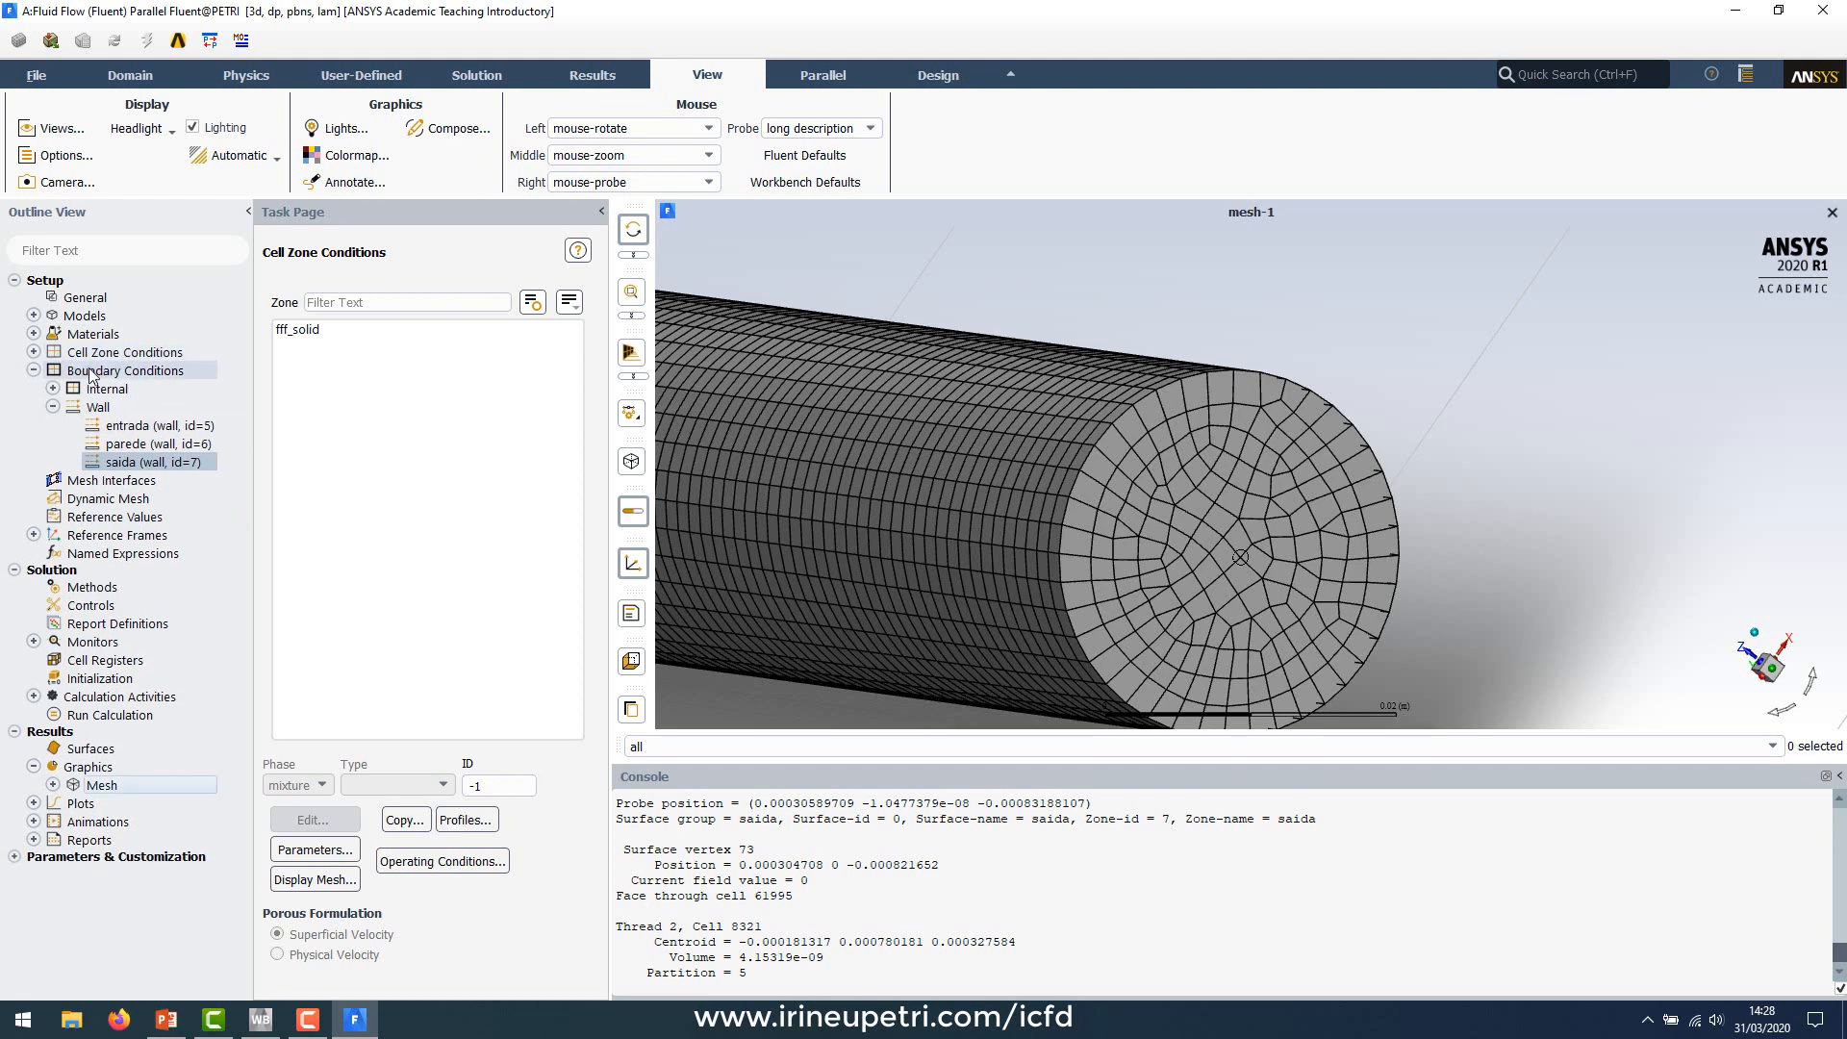
double_click(92, 373)
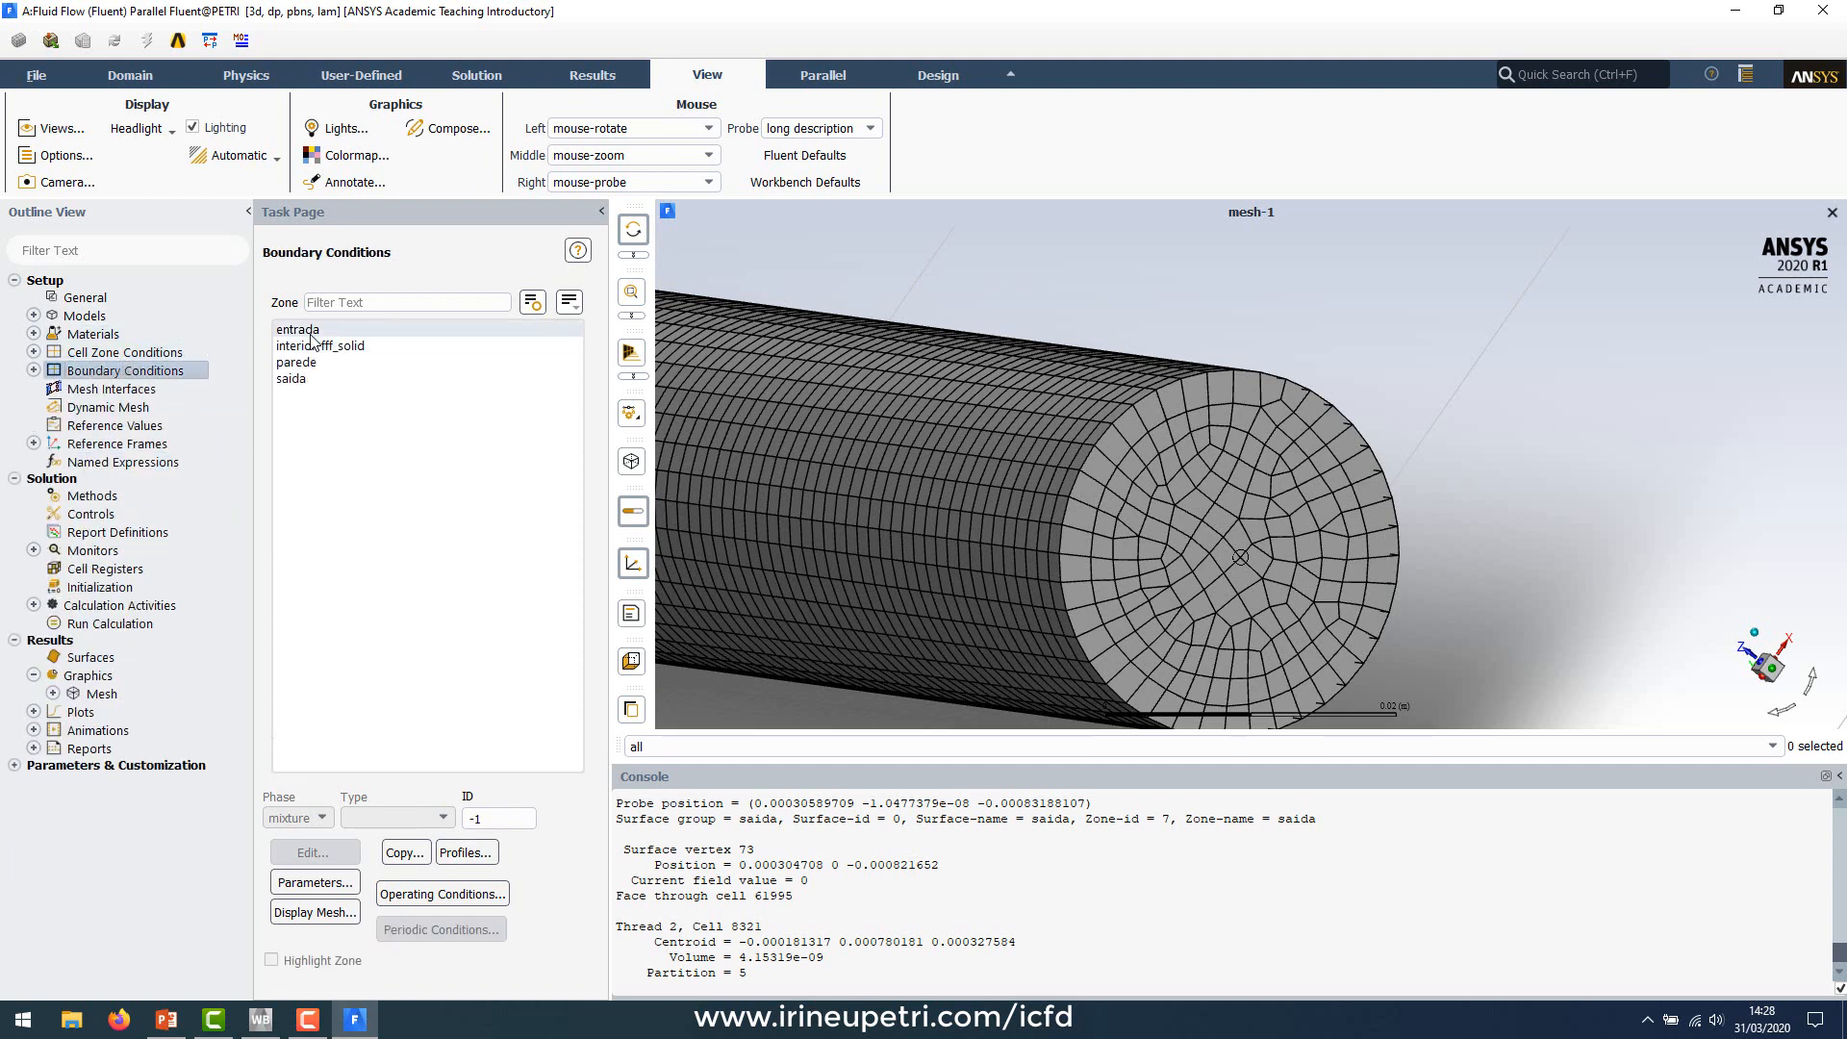
click(311, 363)
click(316, 380)
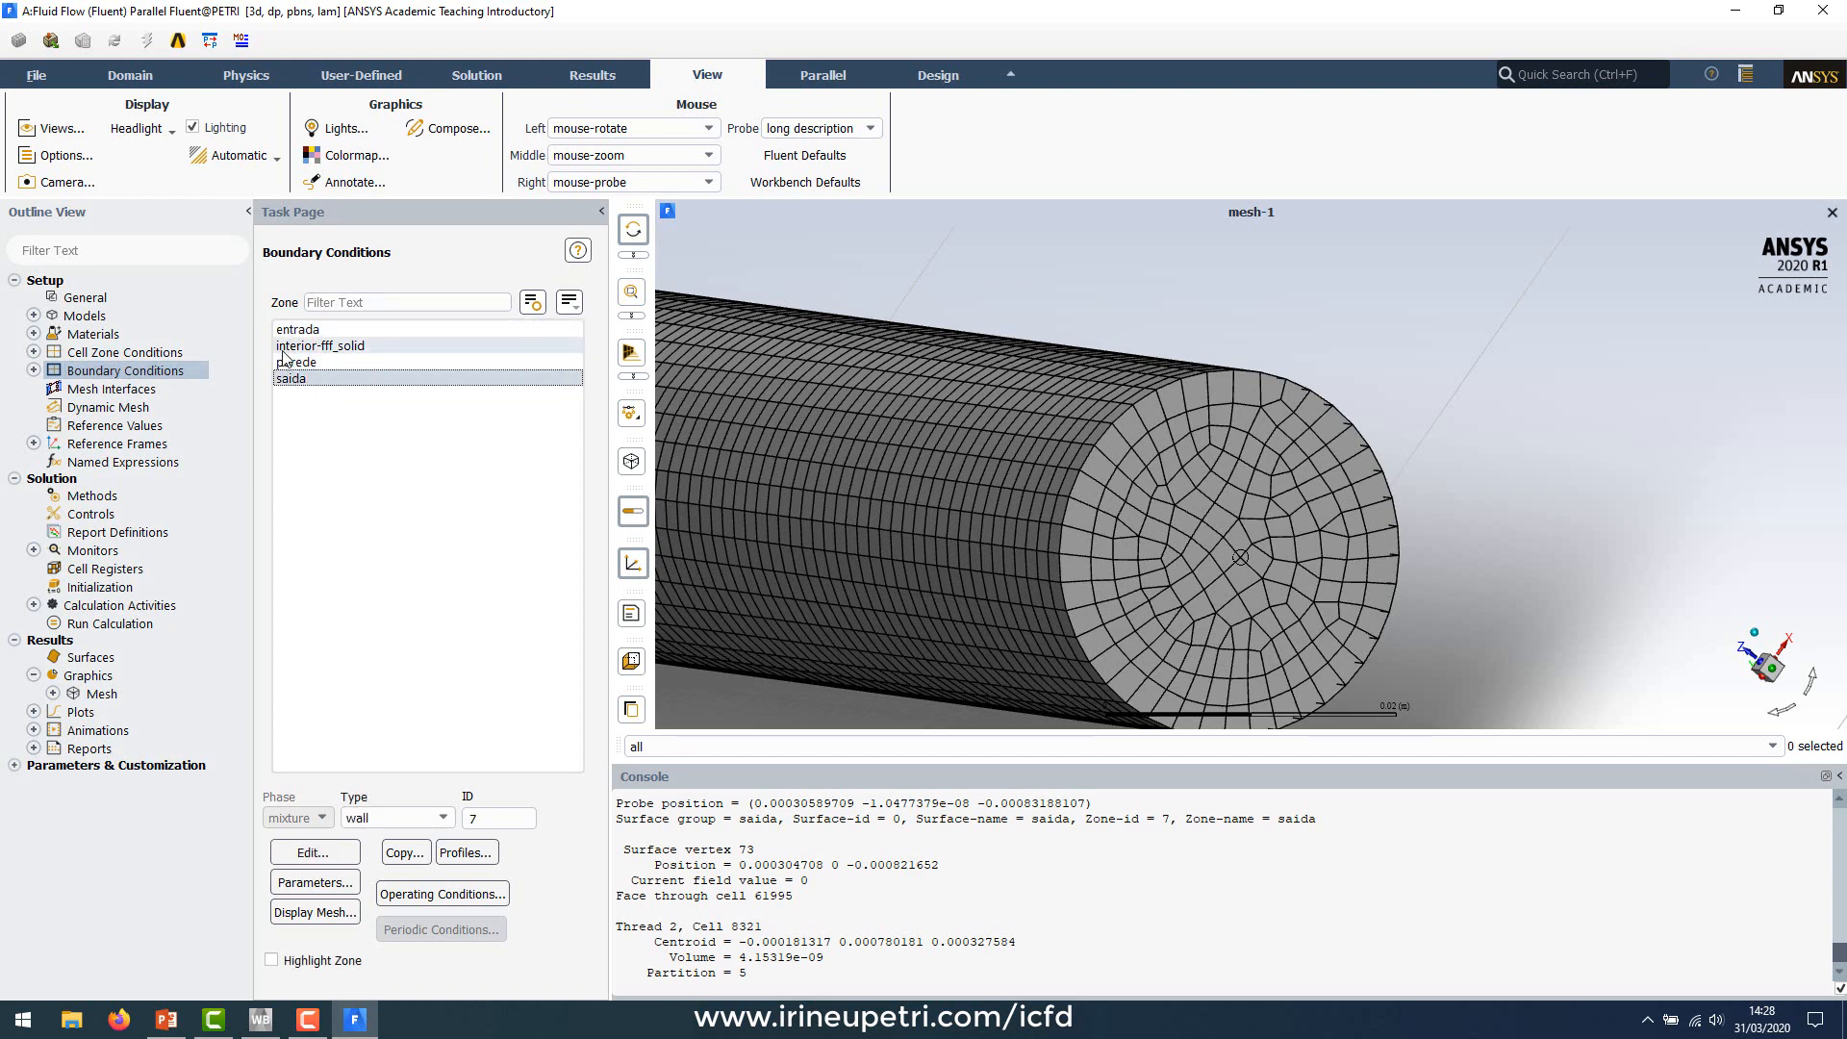
click(318, 331)
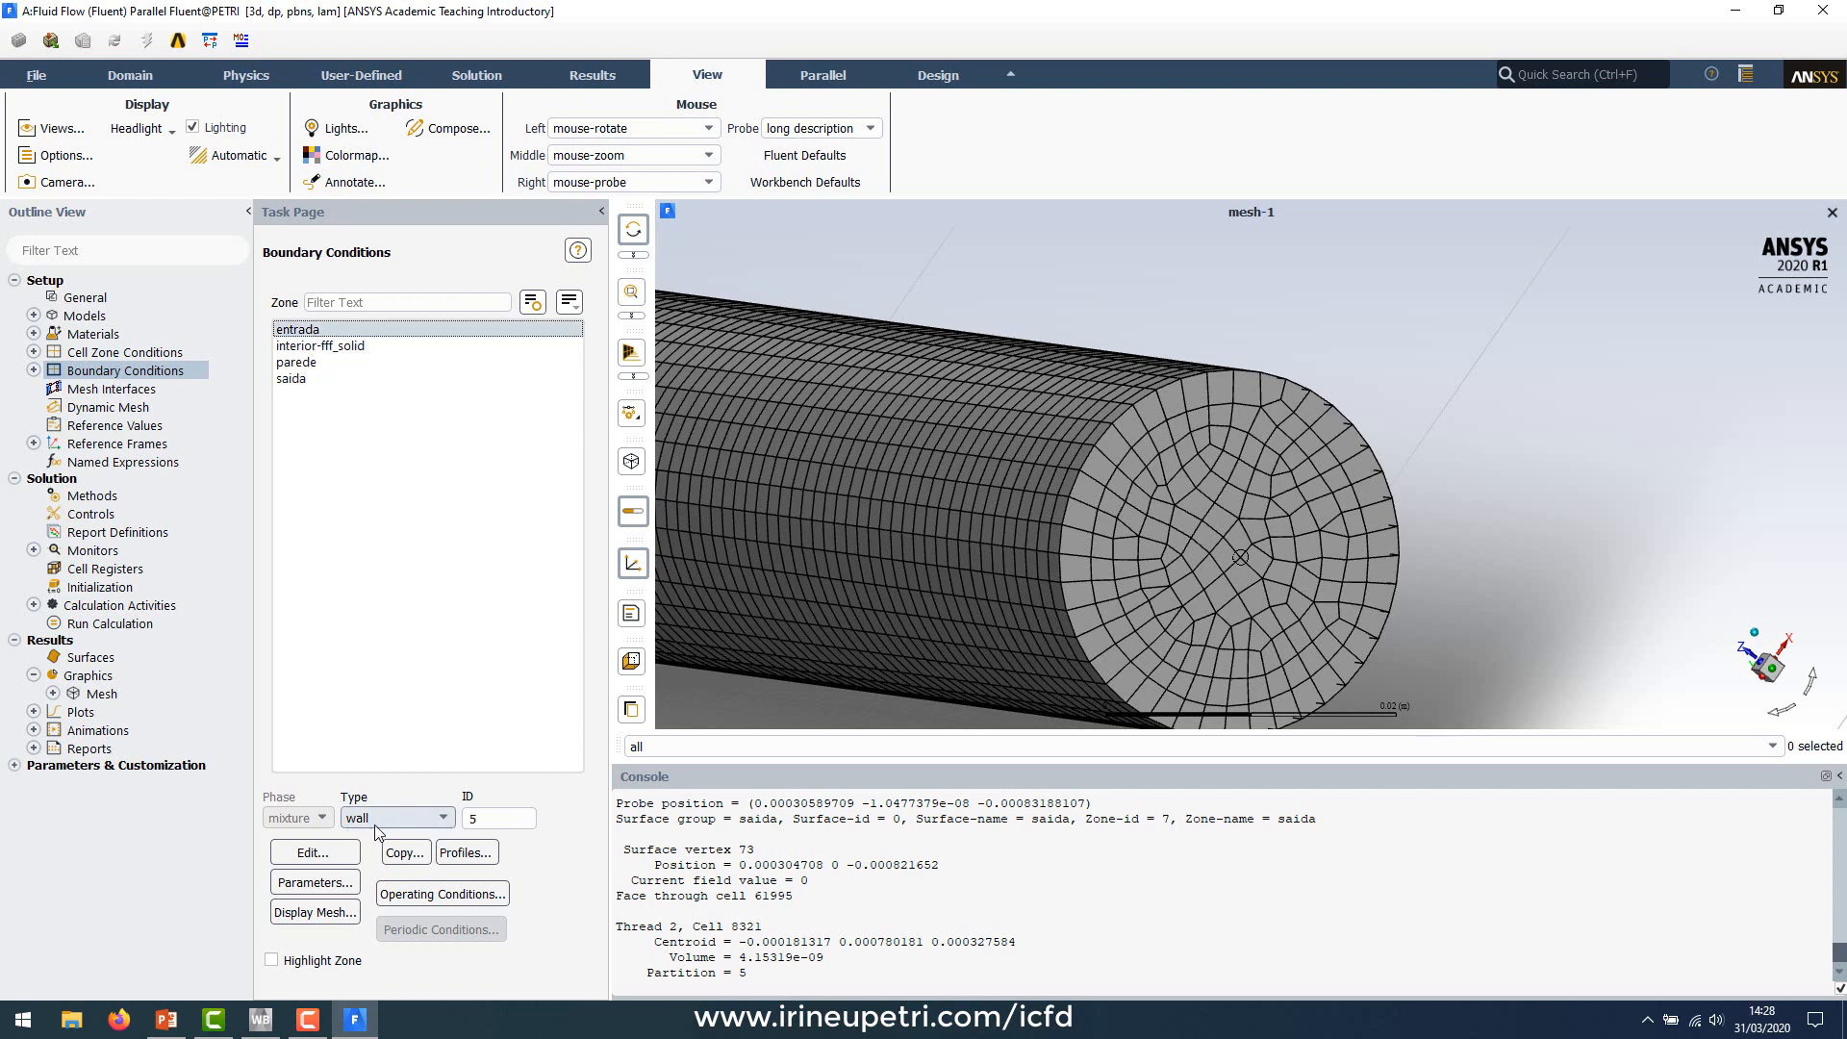
click(312, 362)
click(313, 379)
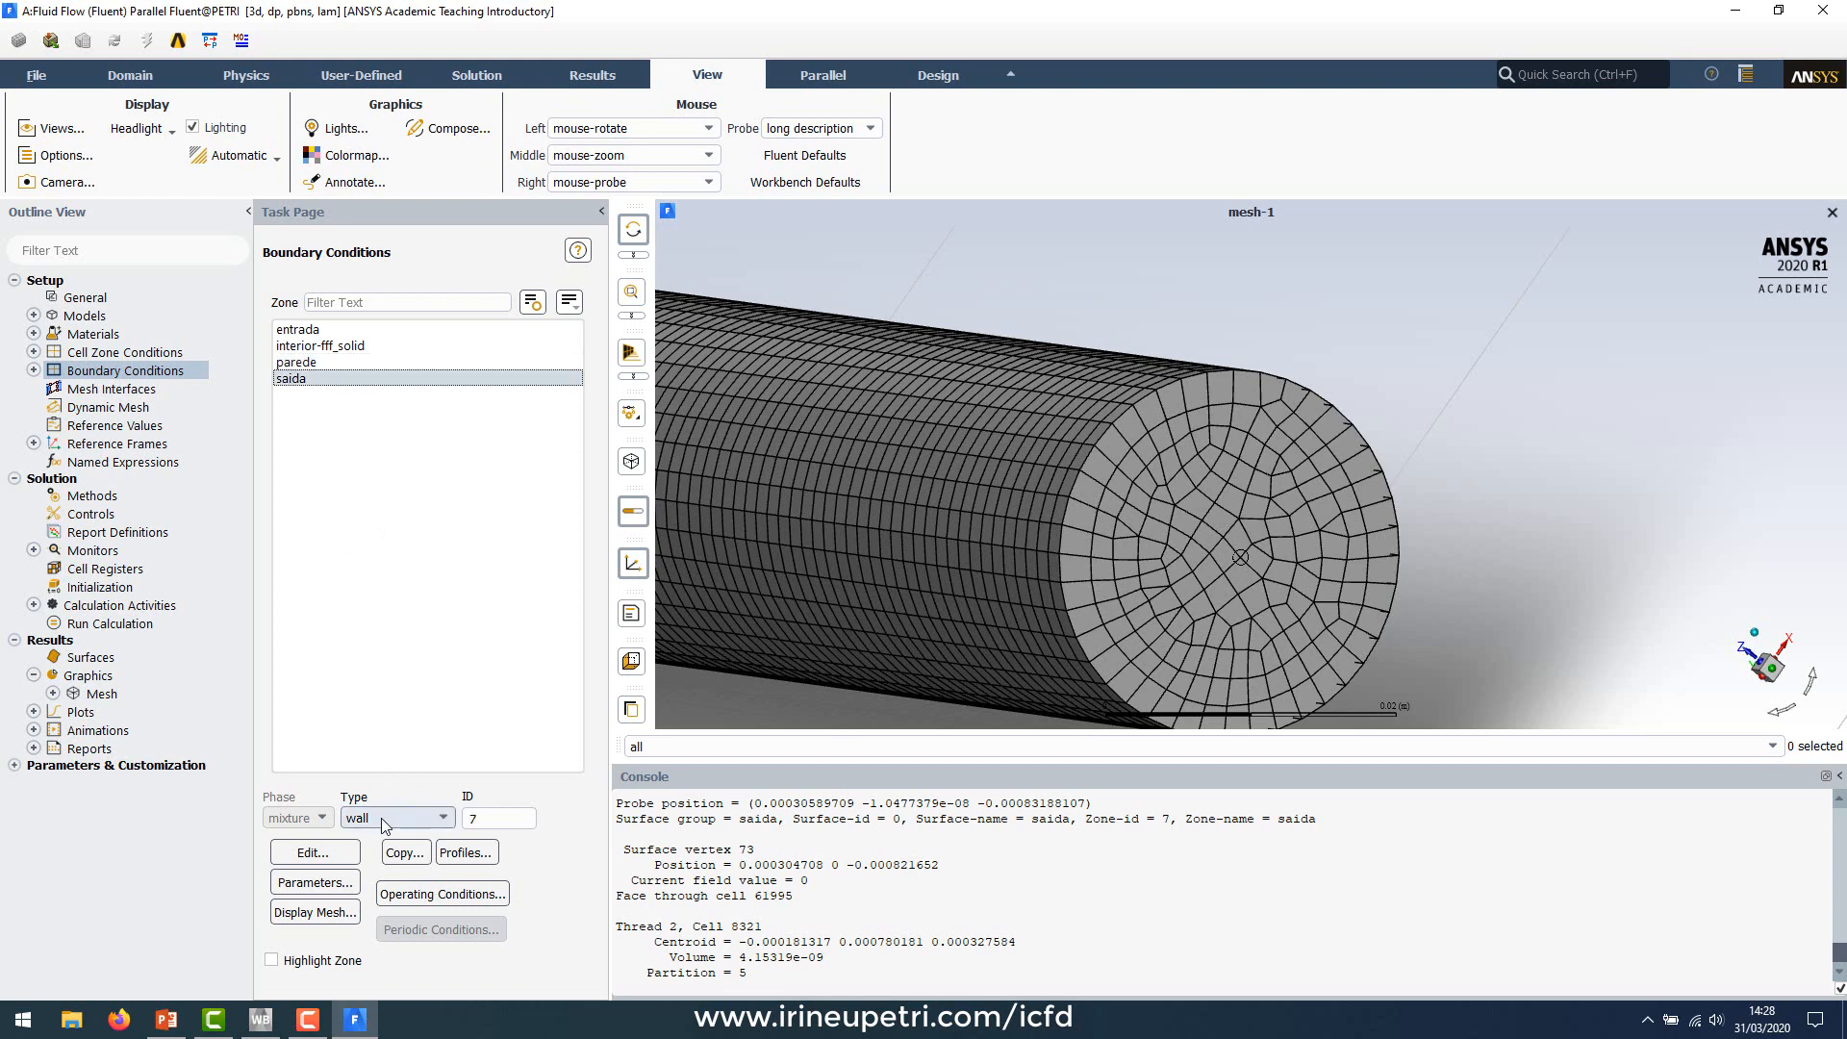
Step: Change the entrada boundary to a velocity-inlet with a velocity magnitude of 0.05 m/s and inspect the pipe's inlet end
click(296, 364)
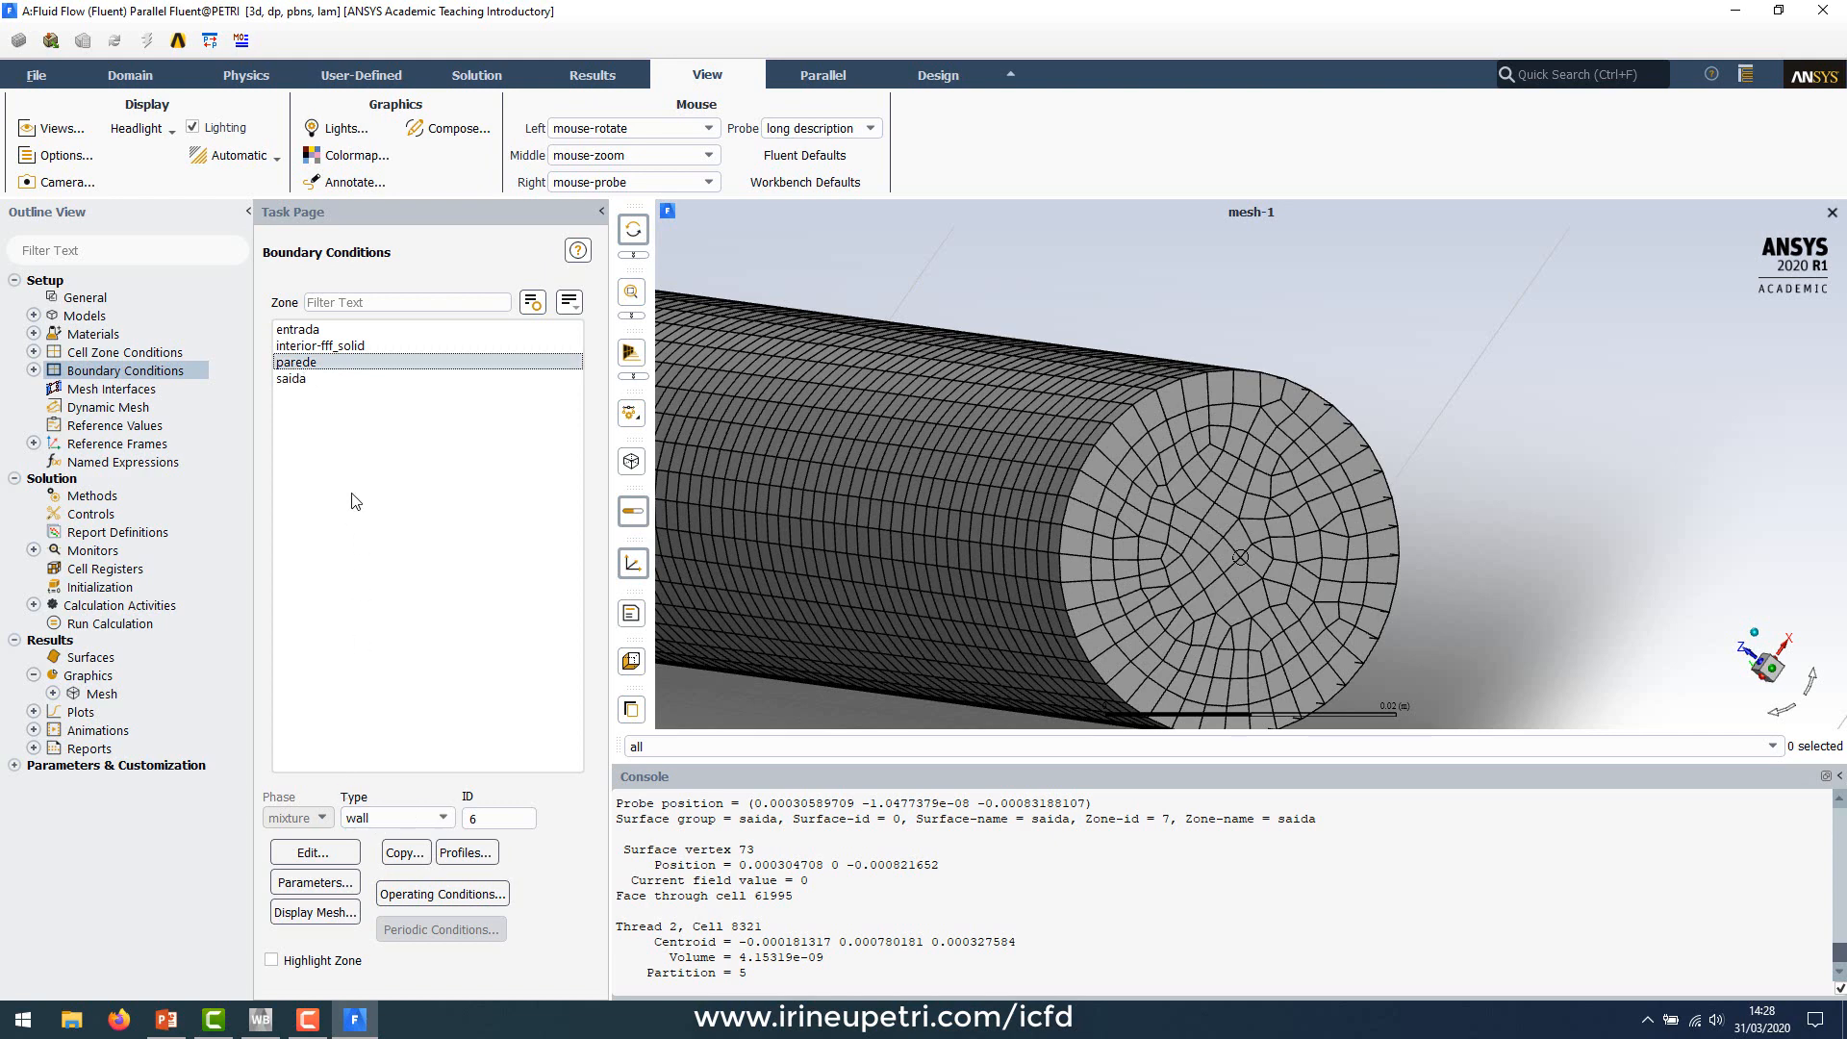
click(302, 330)
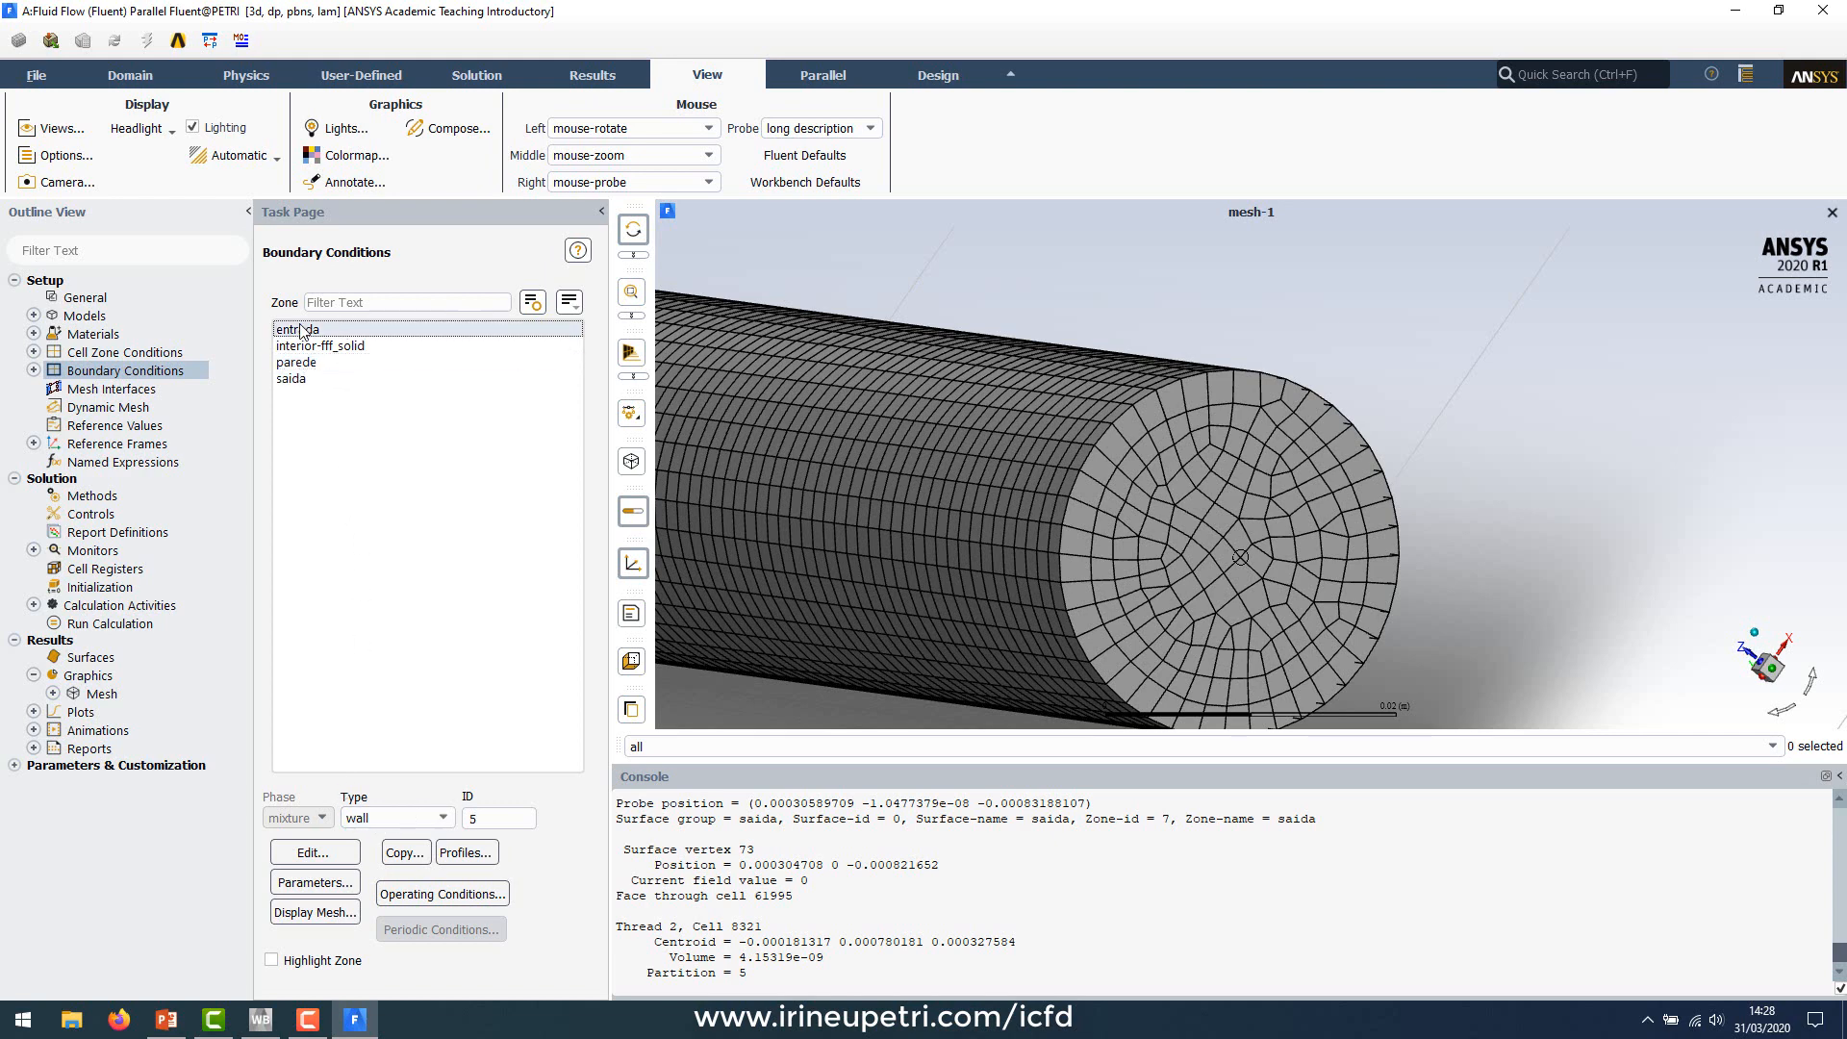
click(363, 818)
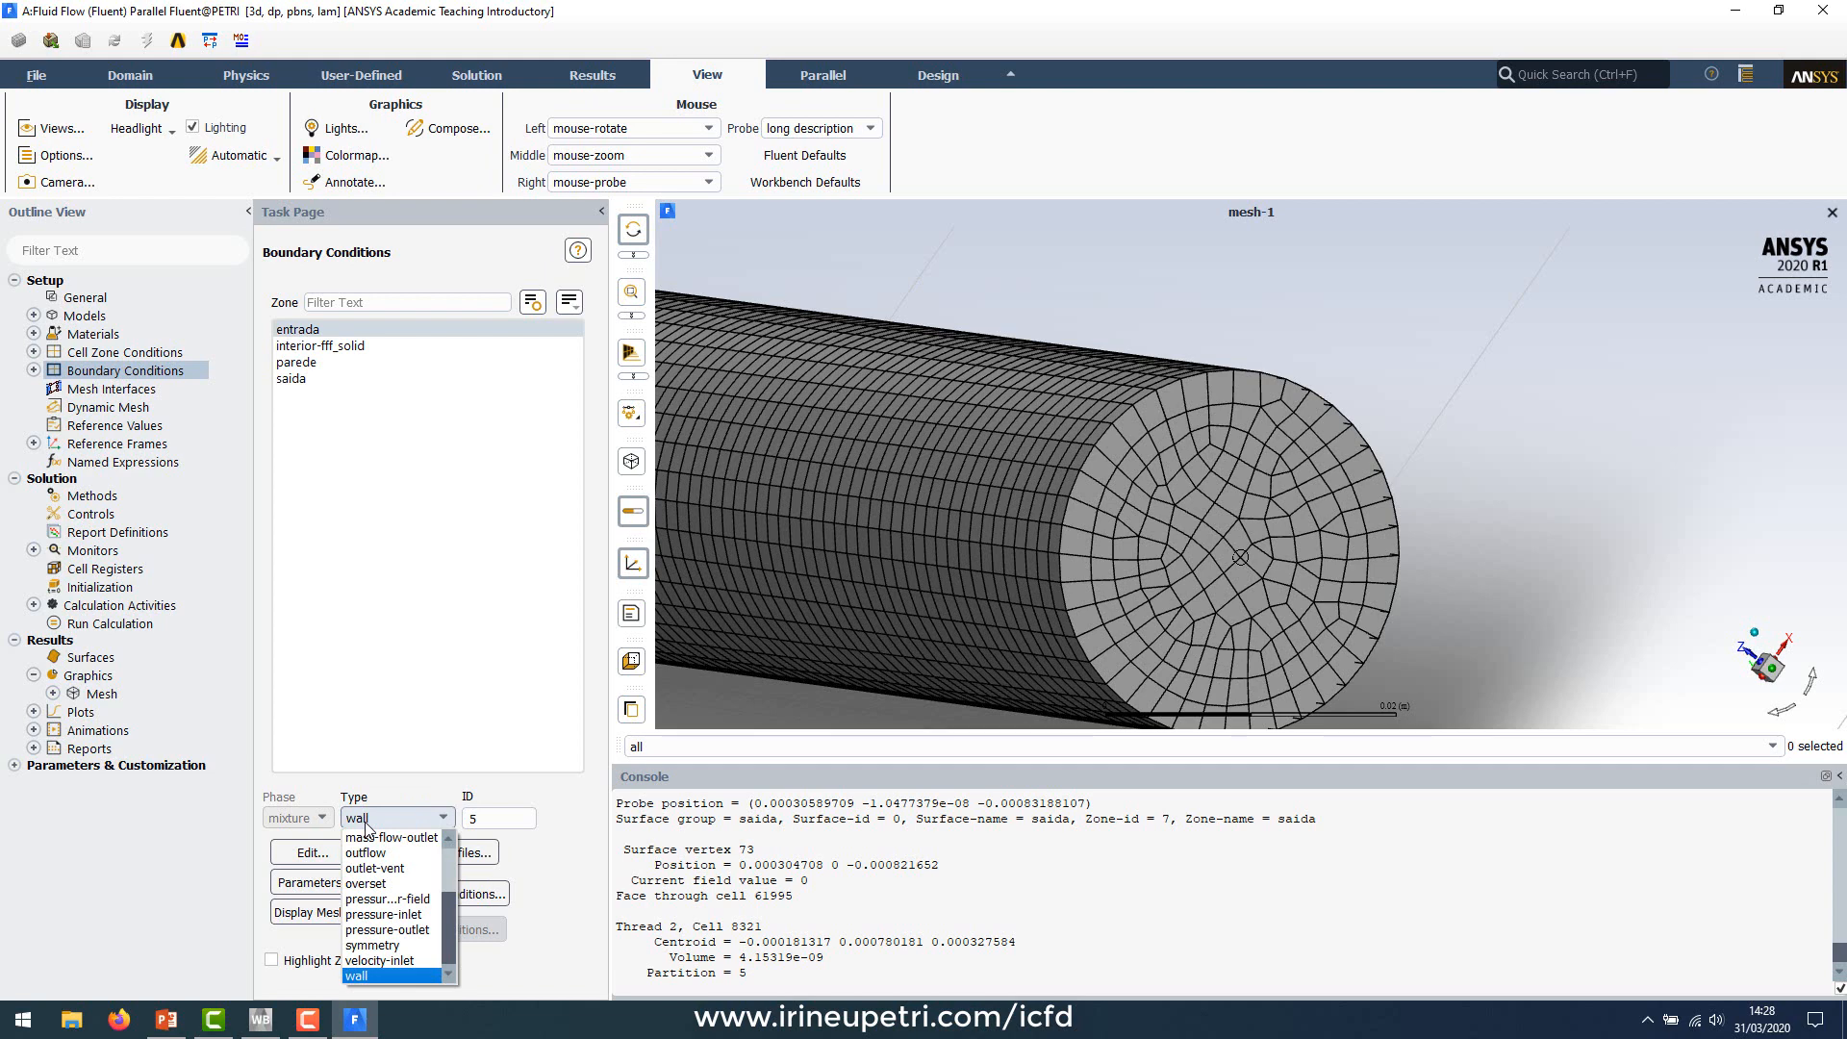
click(371, 962)
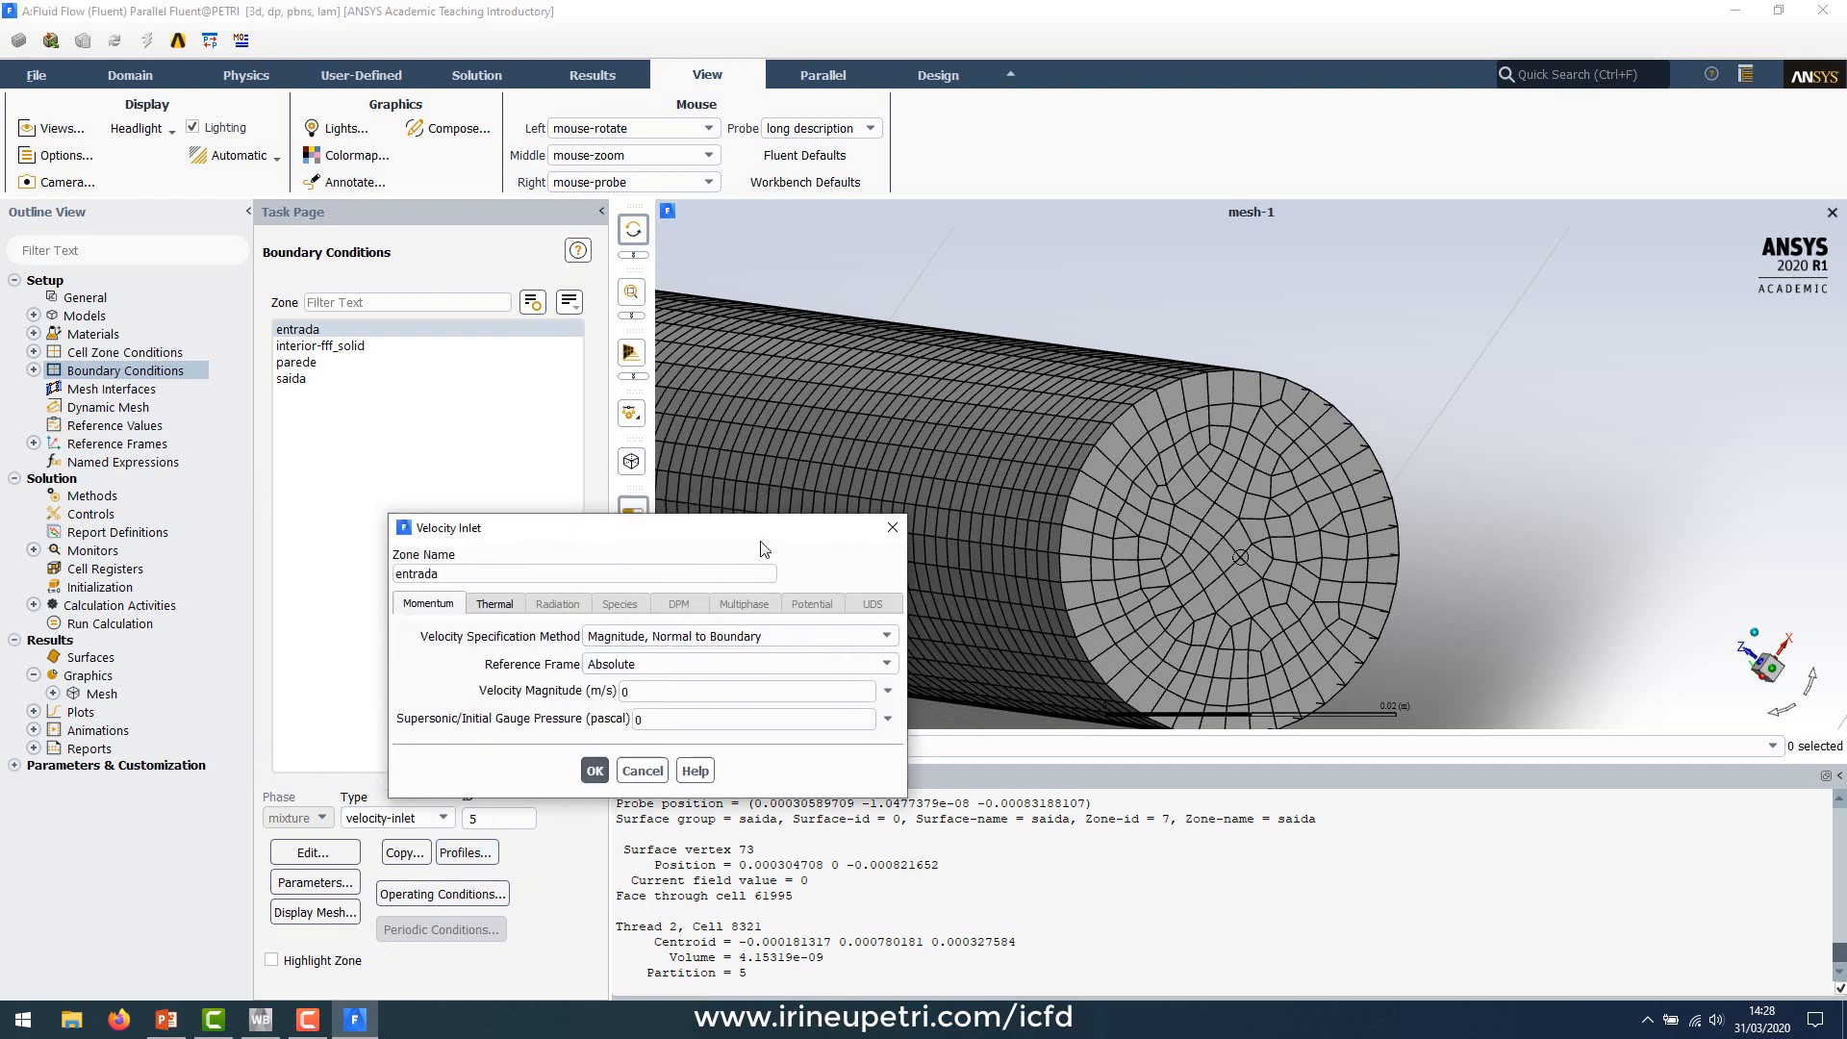
drag(755, 529, 976, 521)
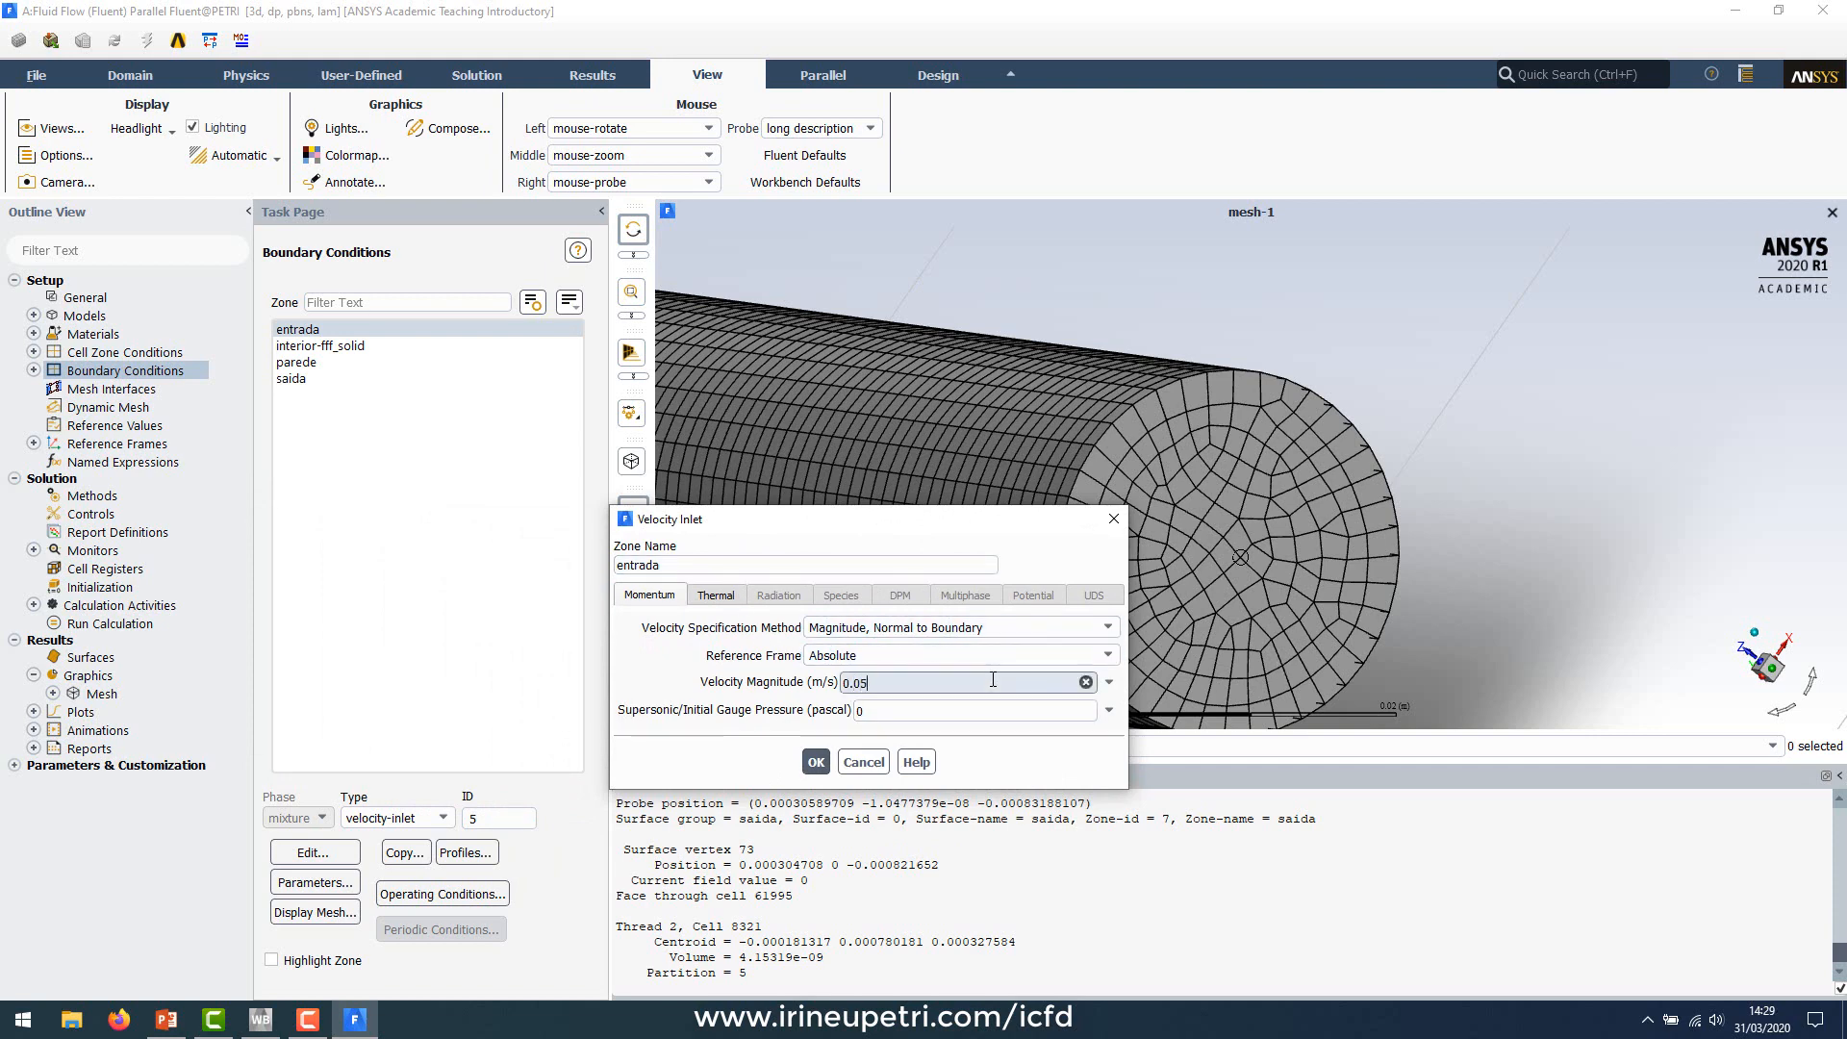
click(1058, 710)
scroll(1350, 581, down, 5)
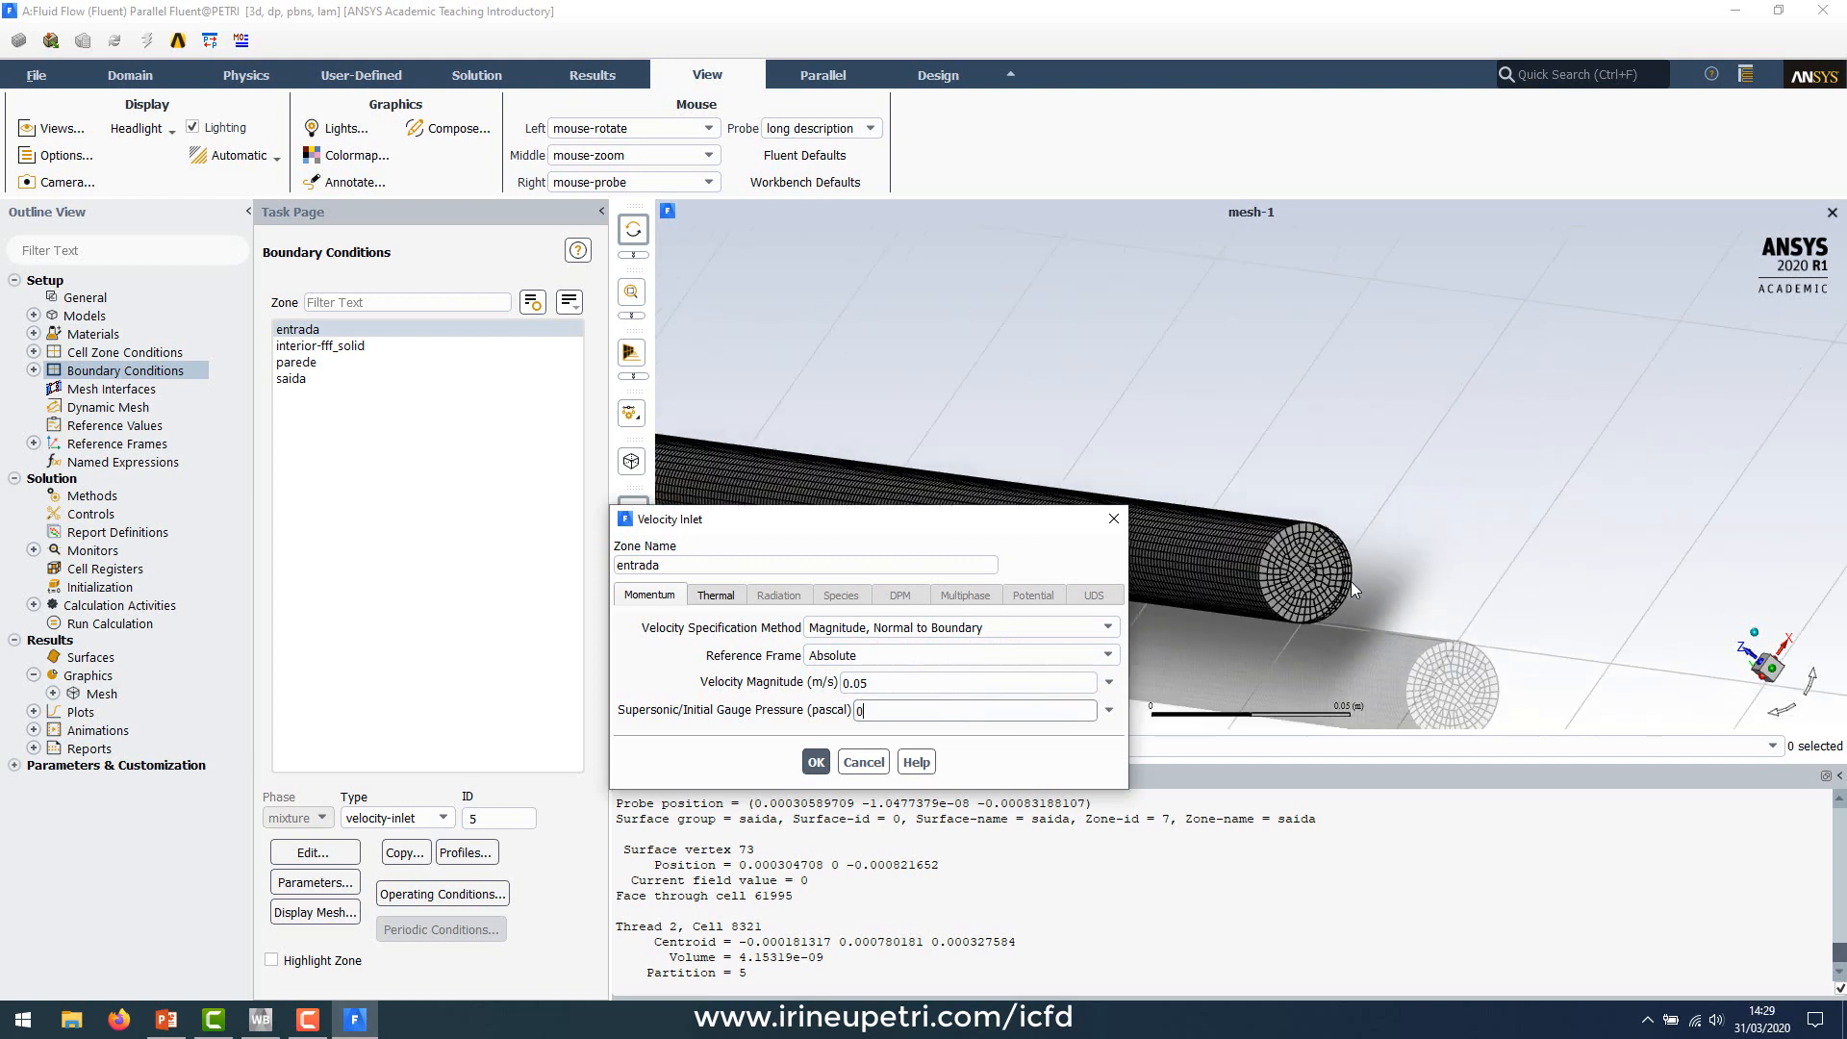
scroll(1351, 581, down, 3)
scroll(1221, 570, up, 2)
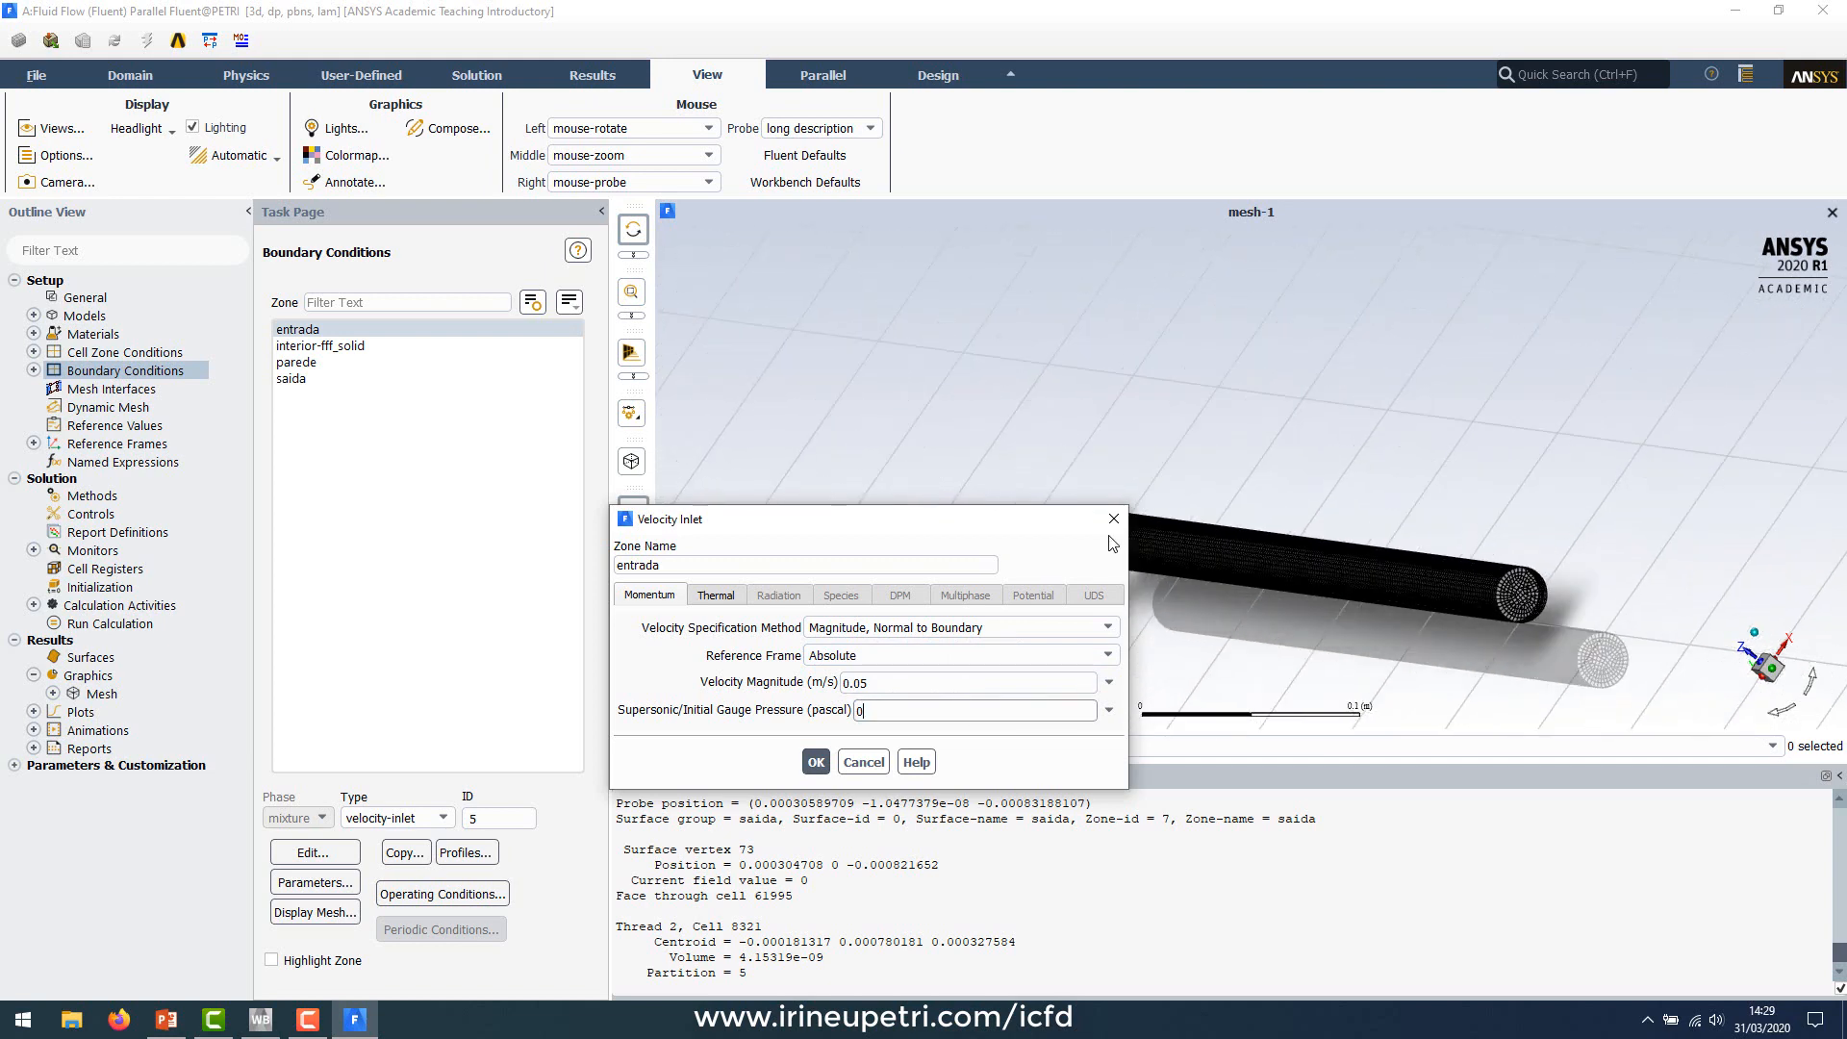
scroll(1212, 538, up, 3)
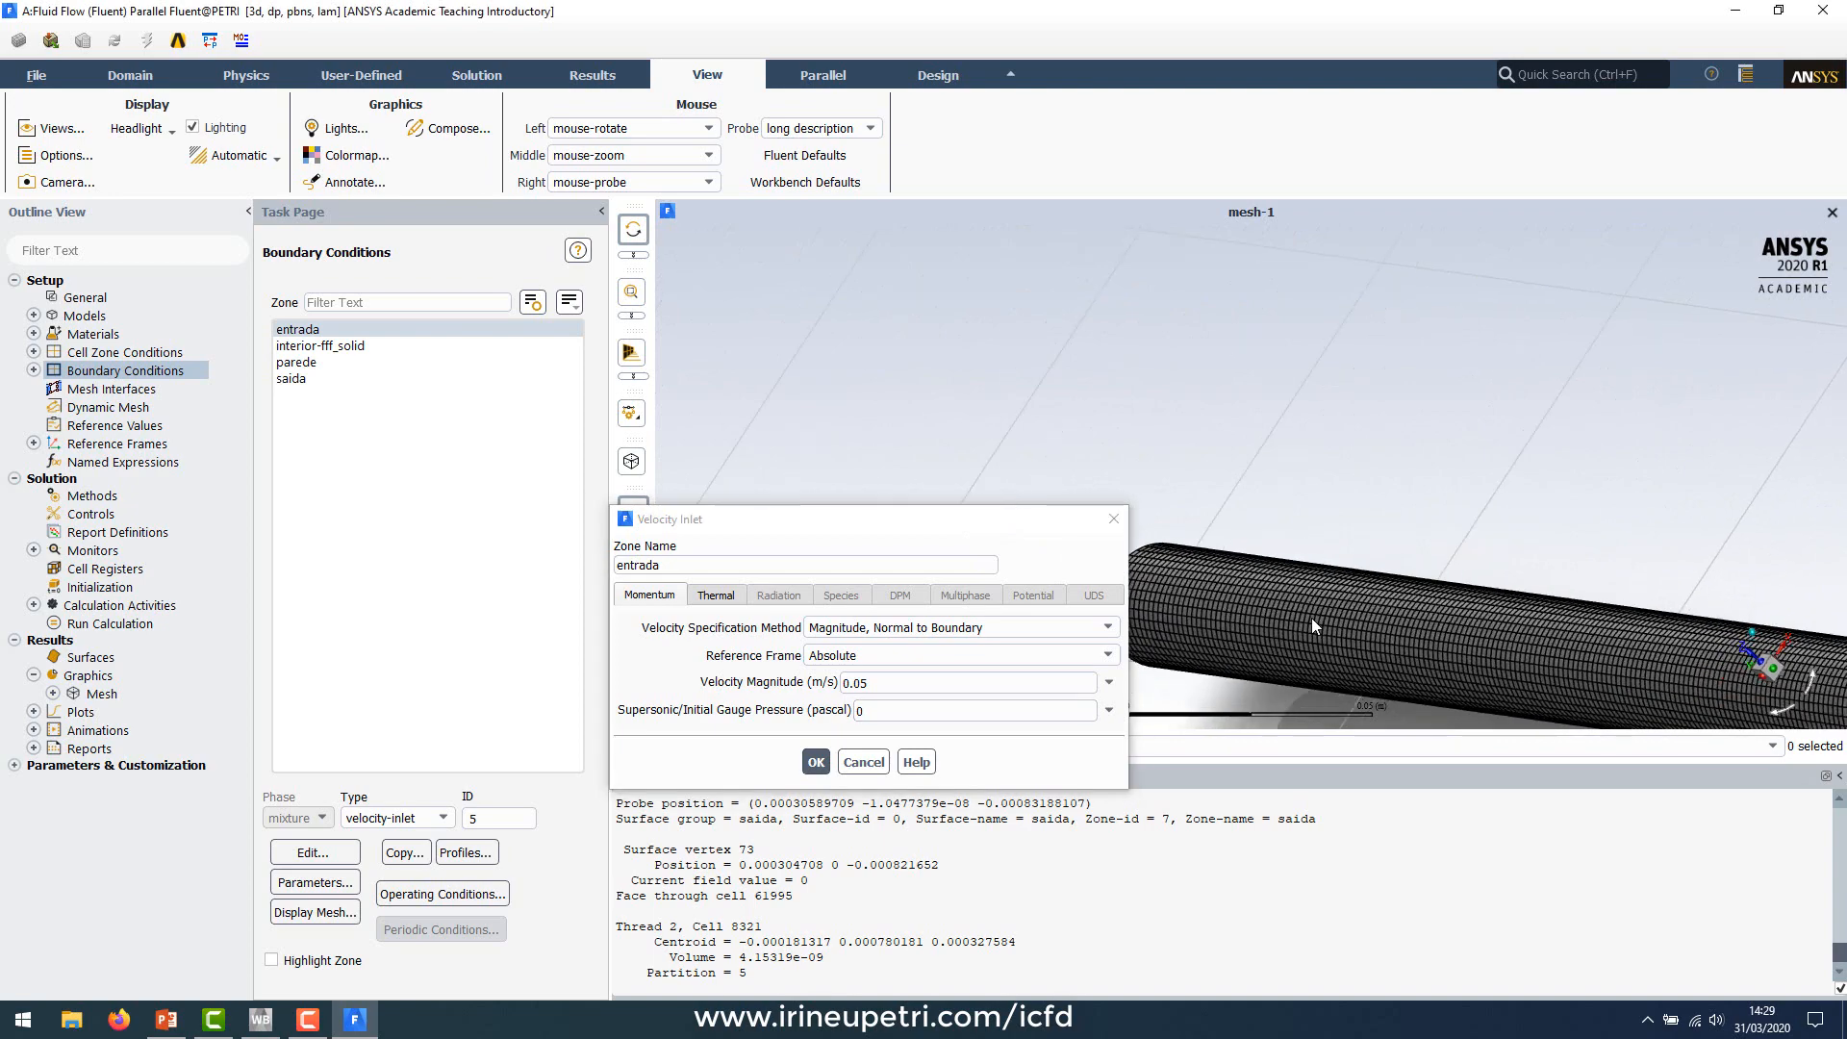
drag(1312, 618, 1713, 645)
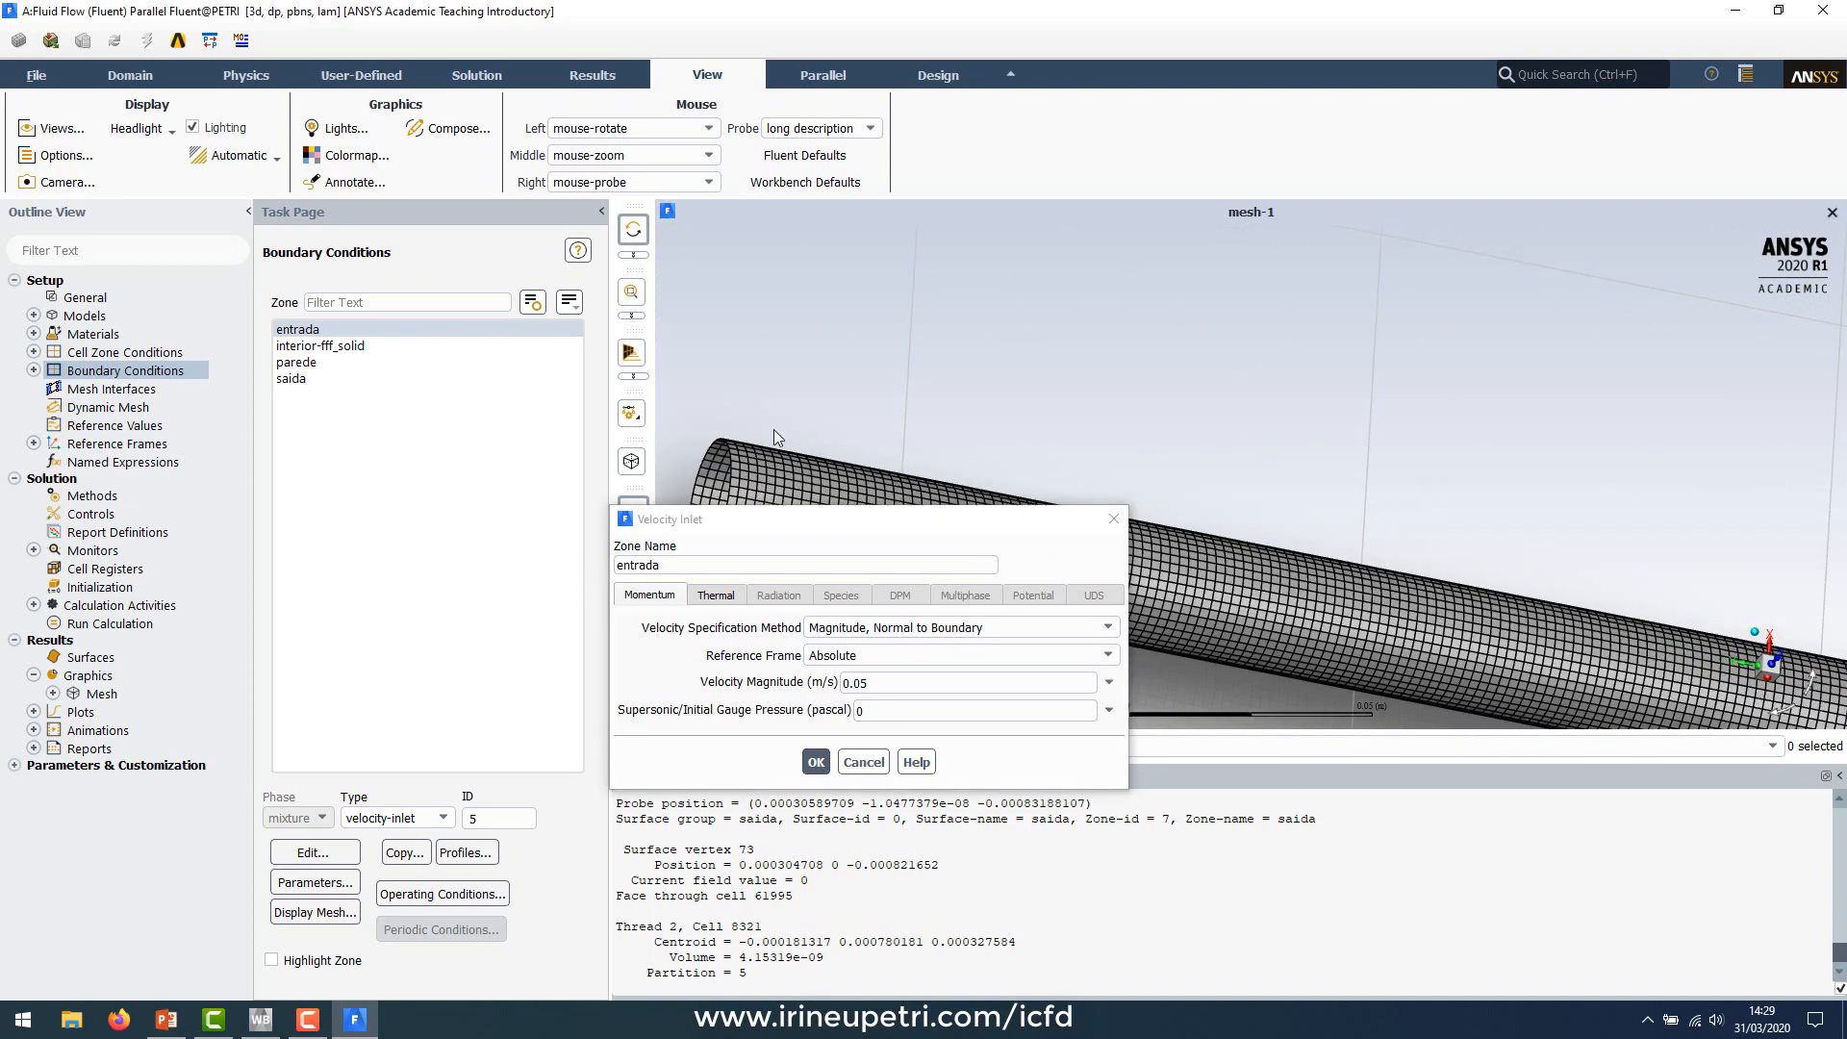
scroll(760, 442, up, 3)
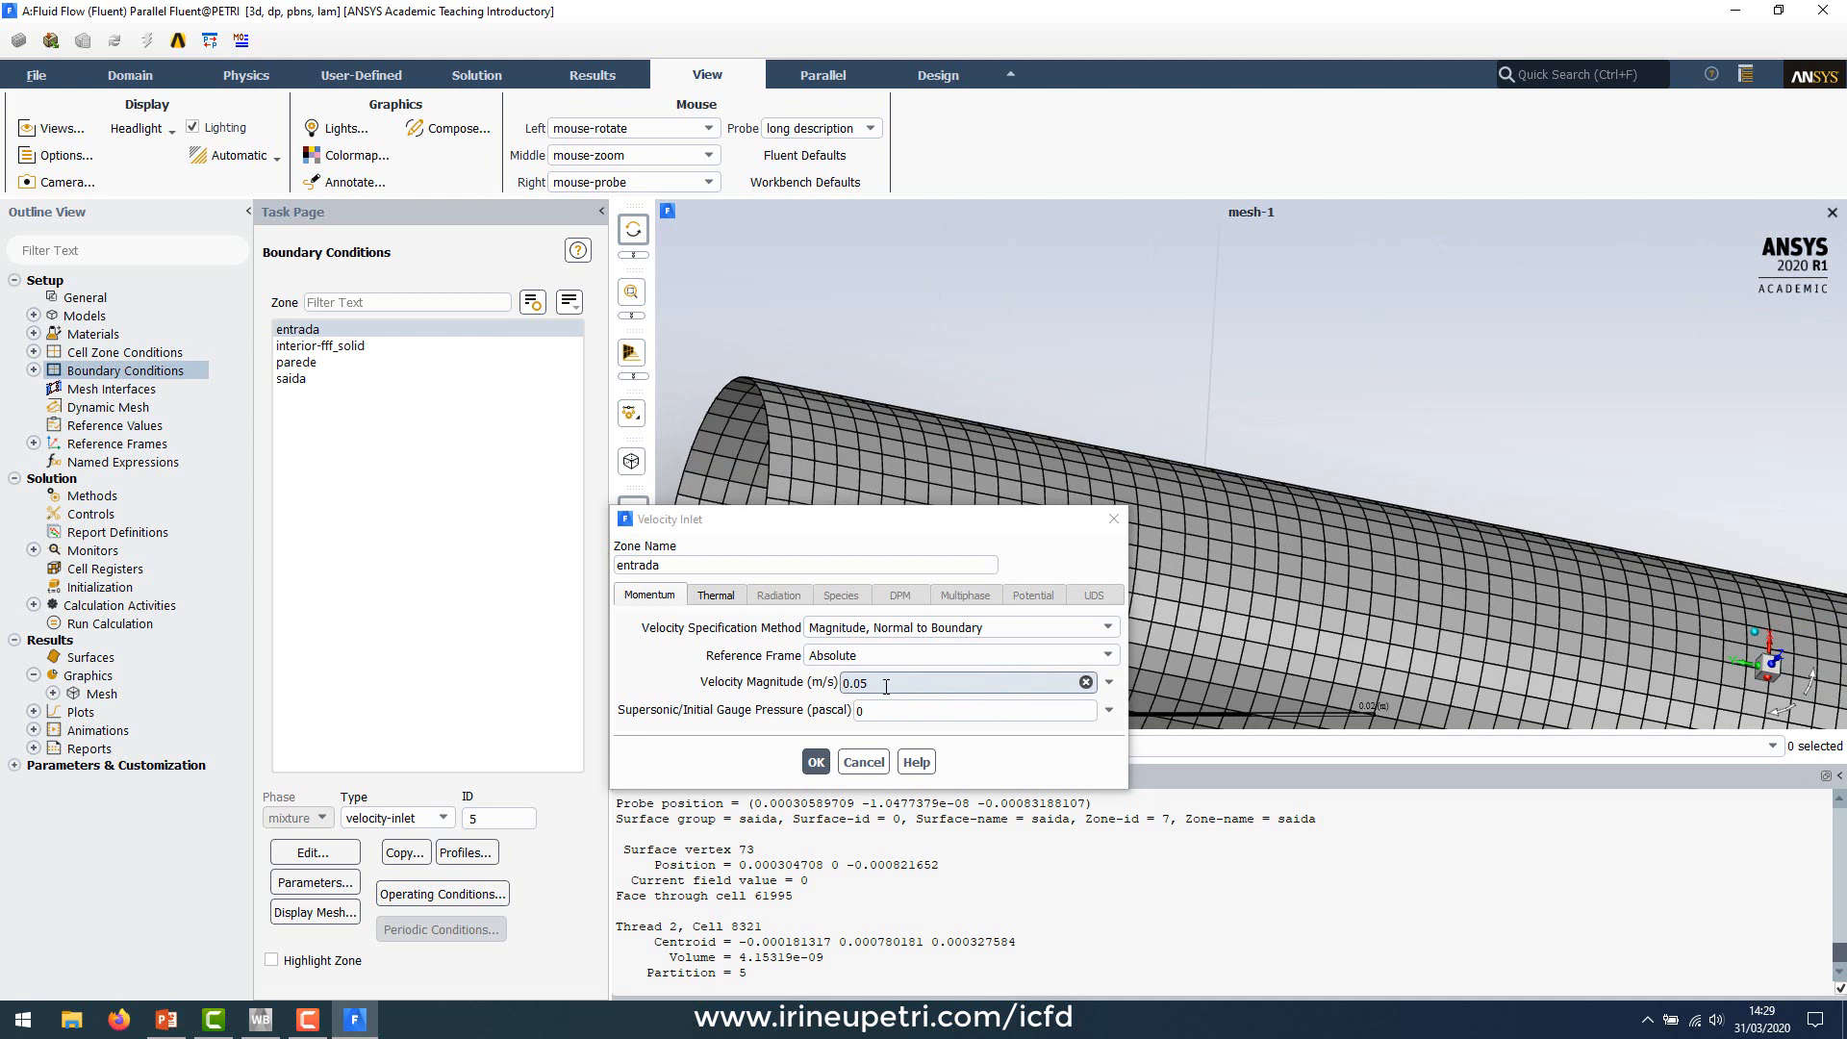
Step: Set the temperature unit to Celsius (c) in the general unit settings
click(716, 595)
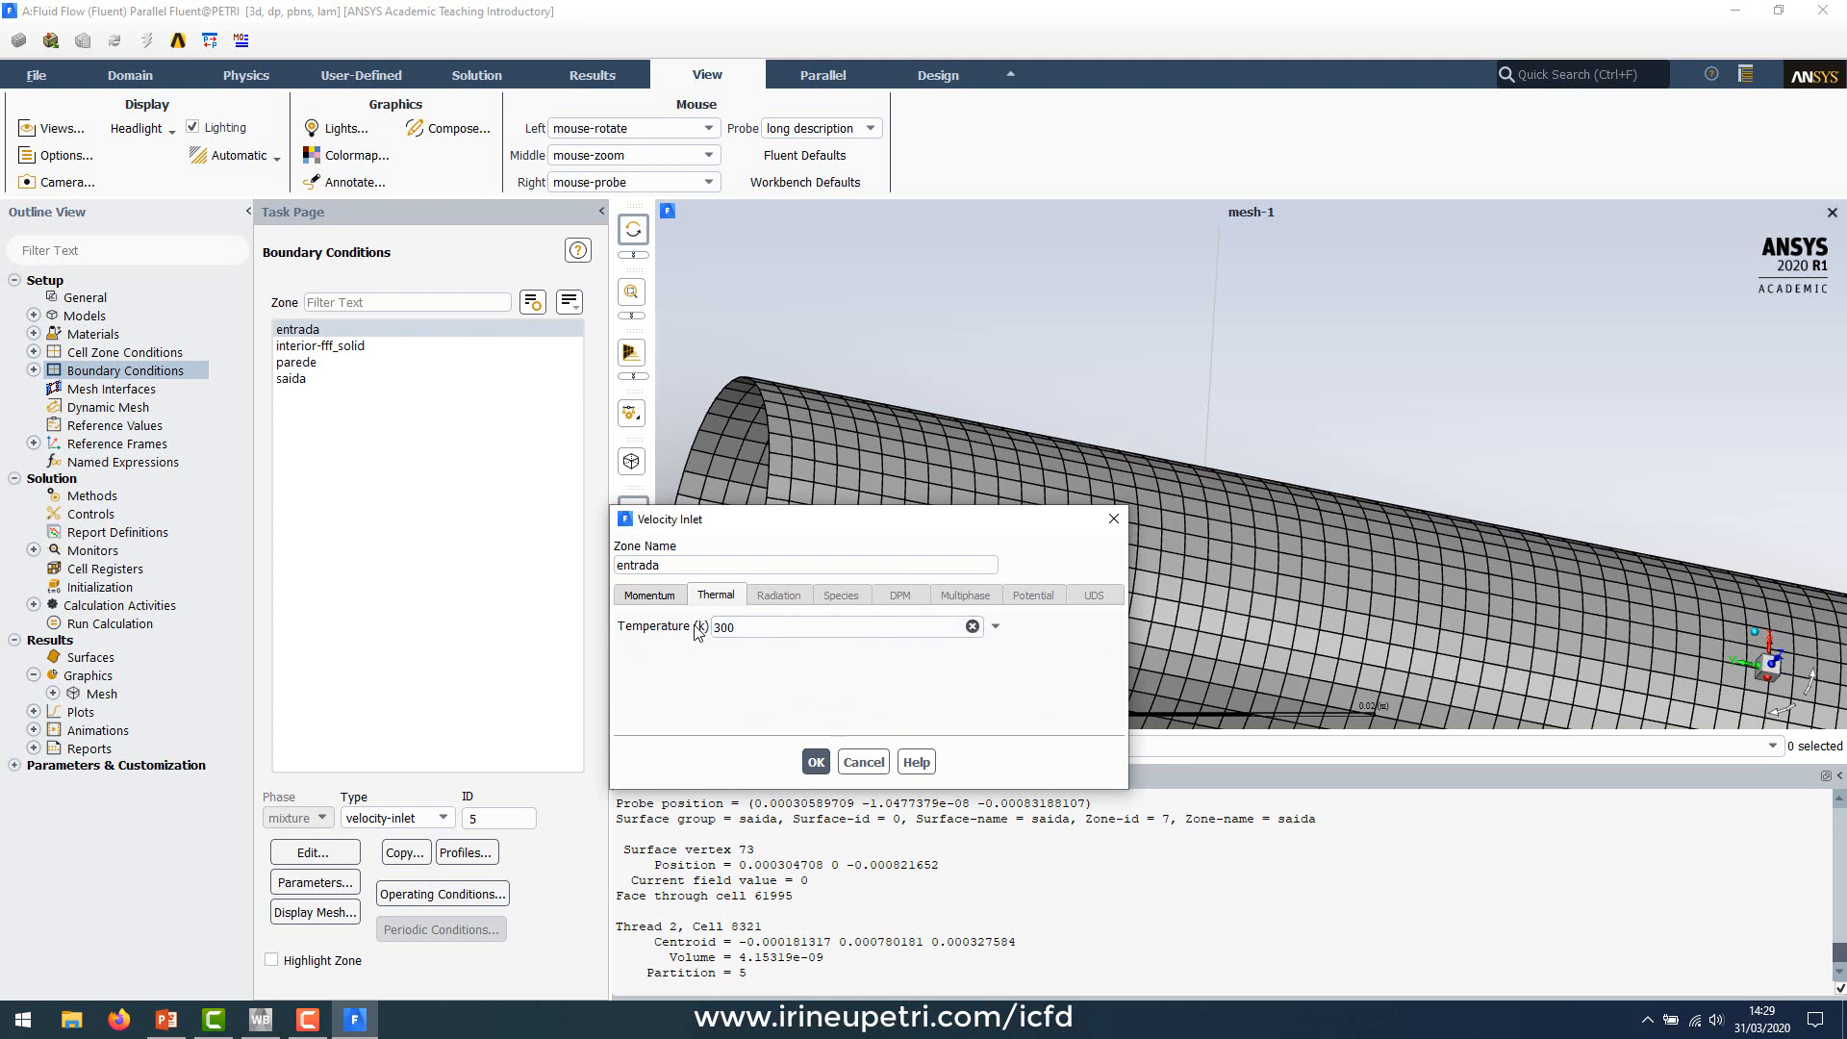
click(87, 299)
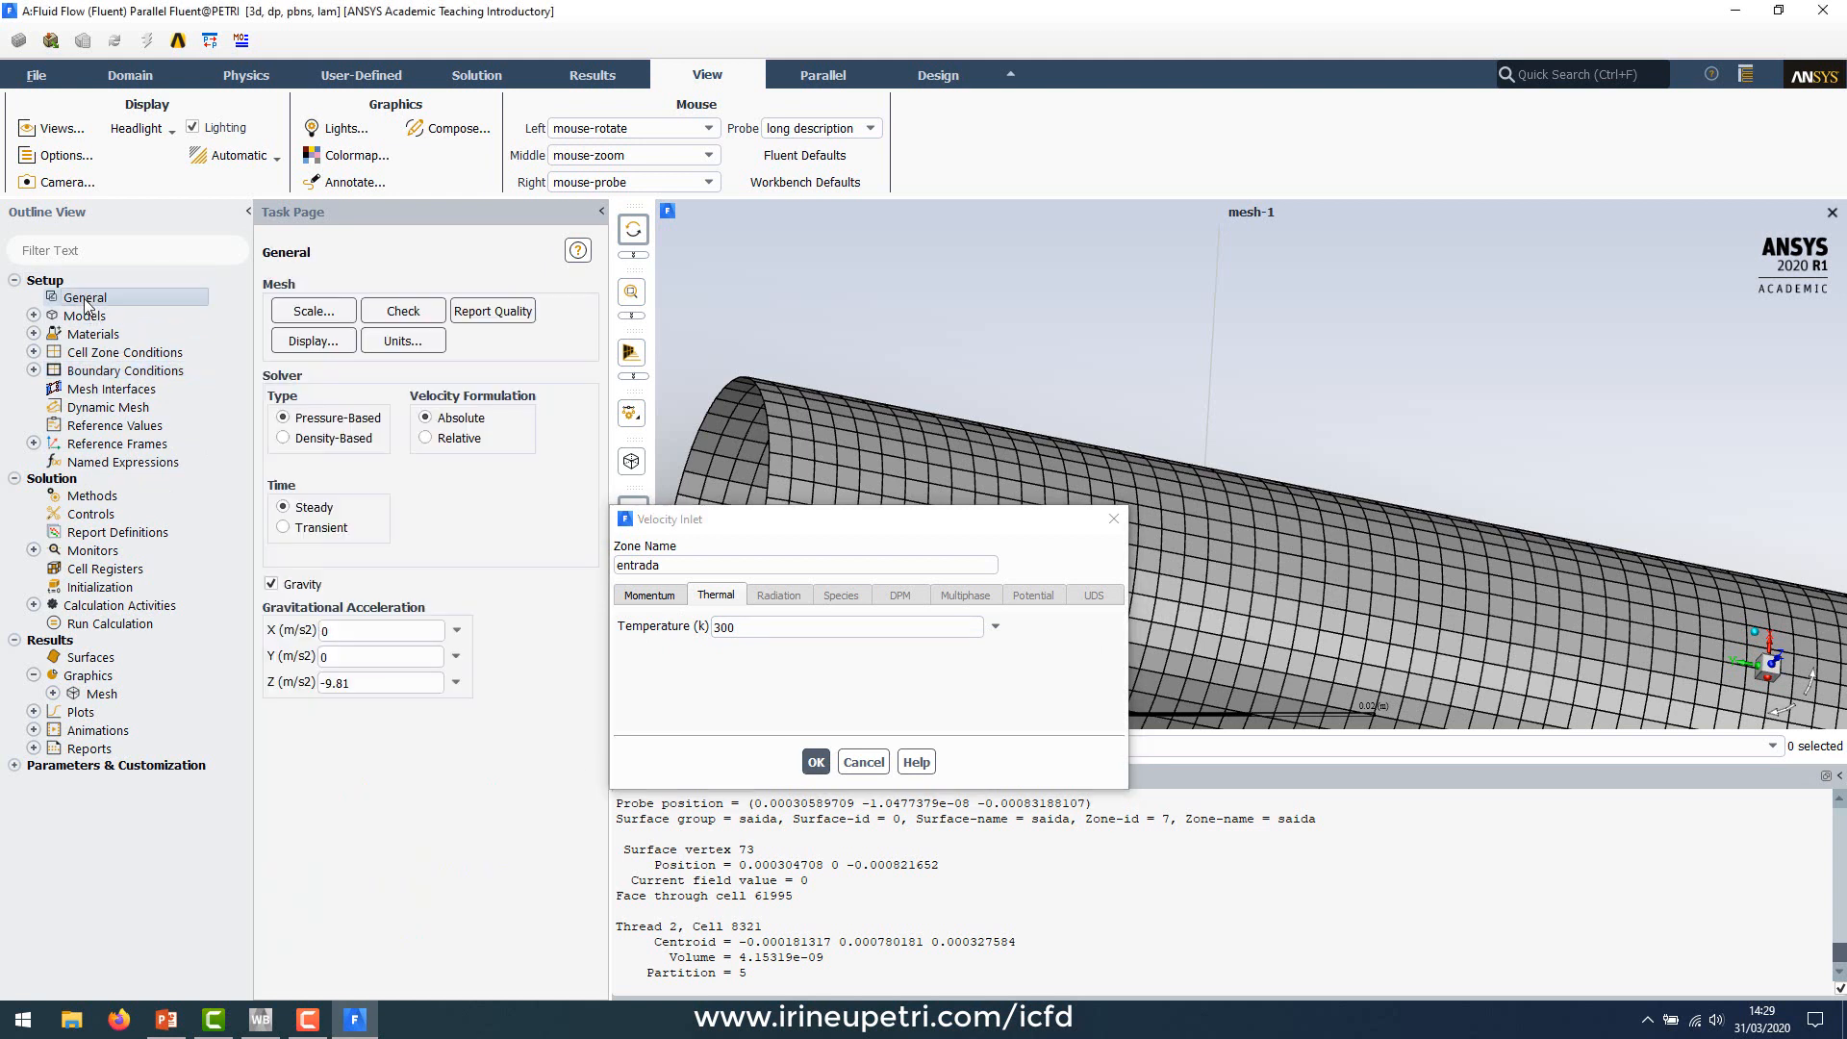
click(397, 343)
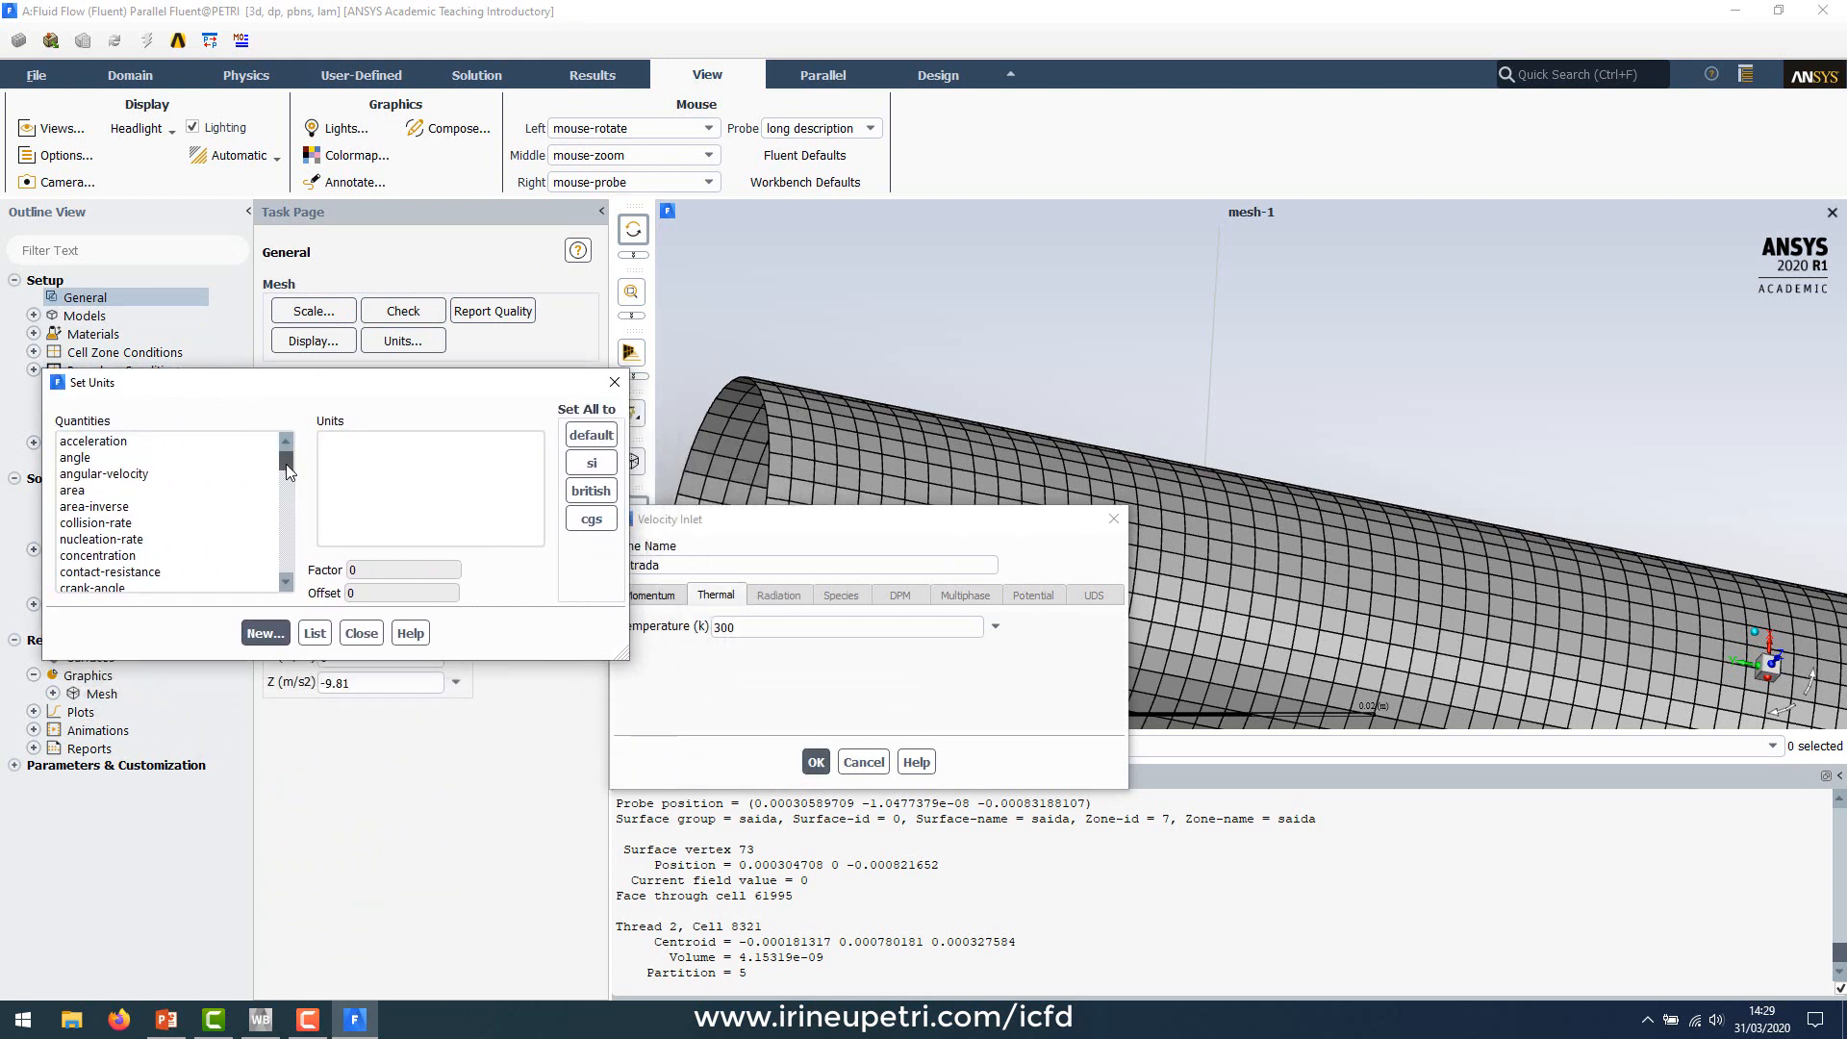
drag(285, 464, 292, 549)
click(93, 474)
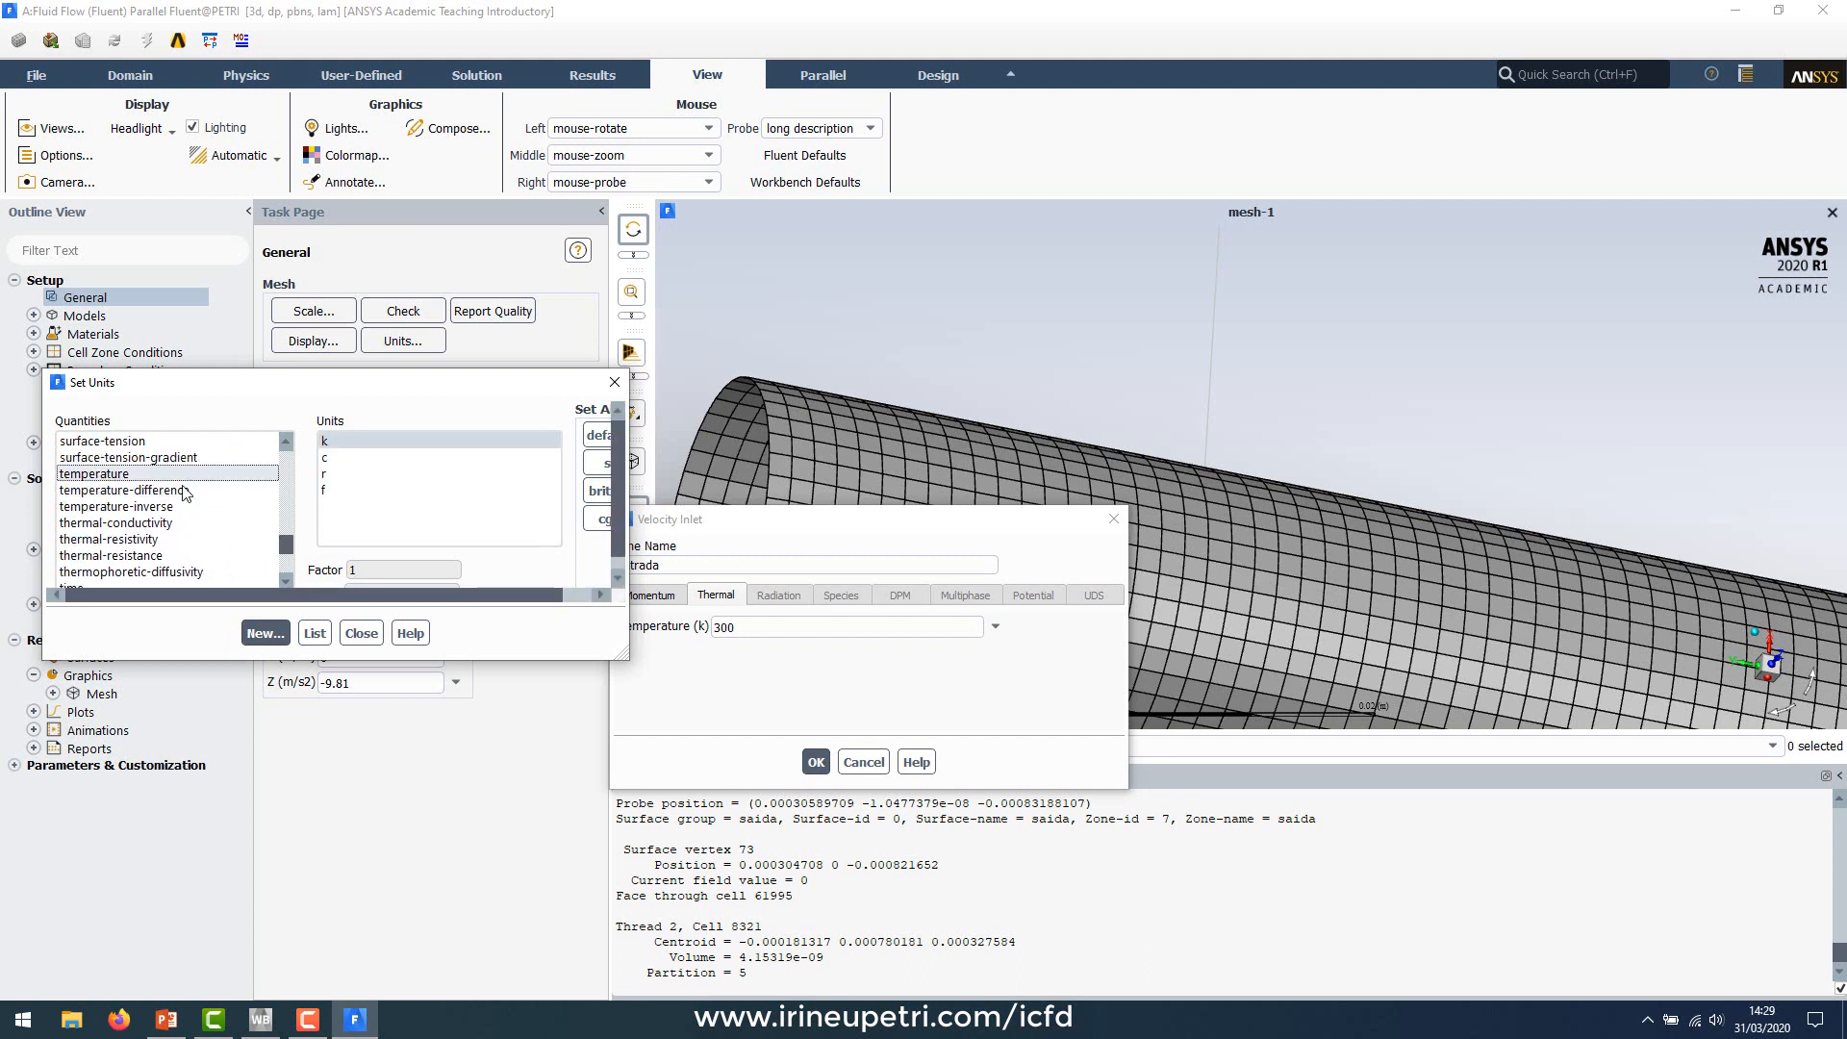
click(326, 458)
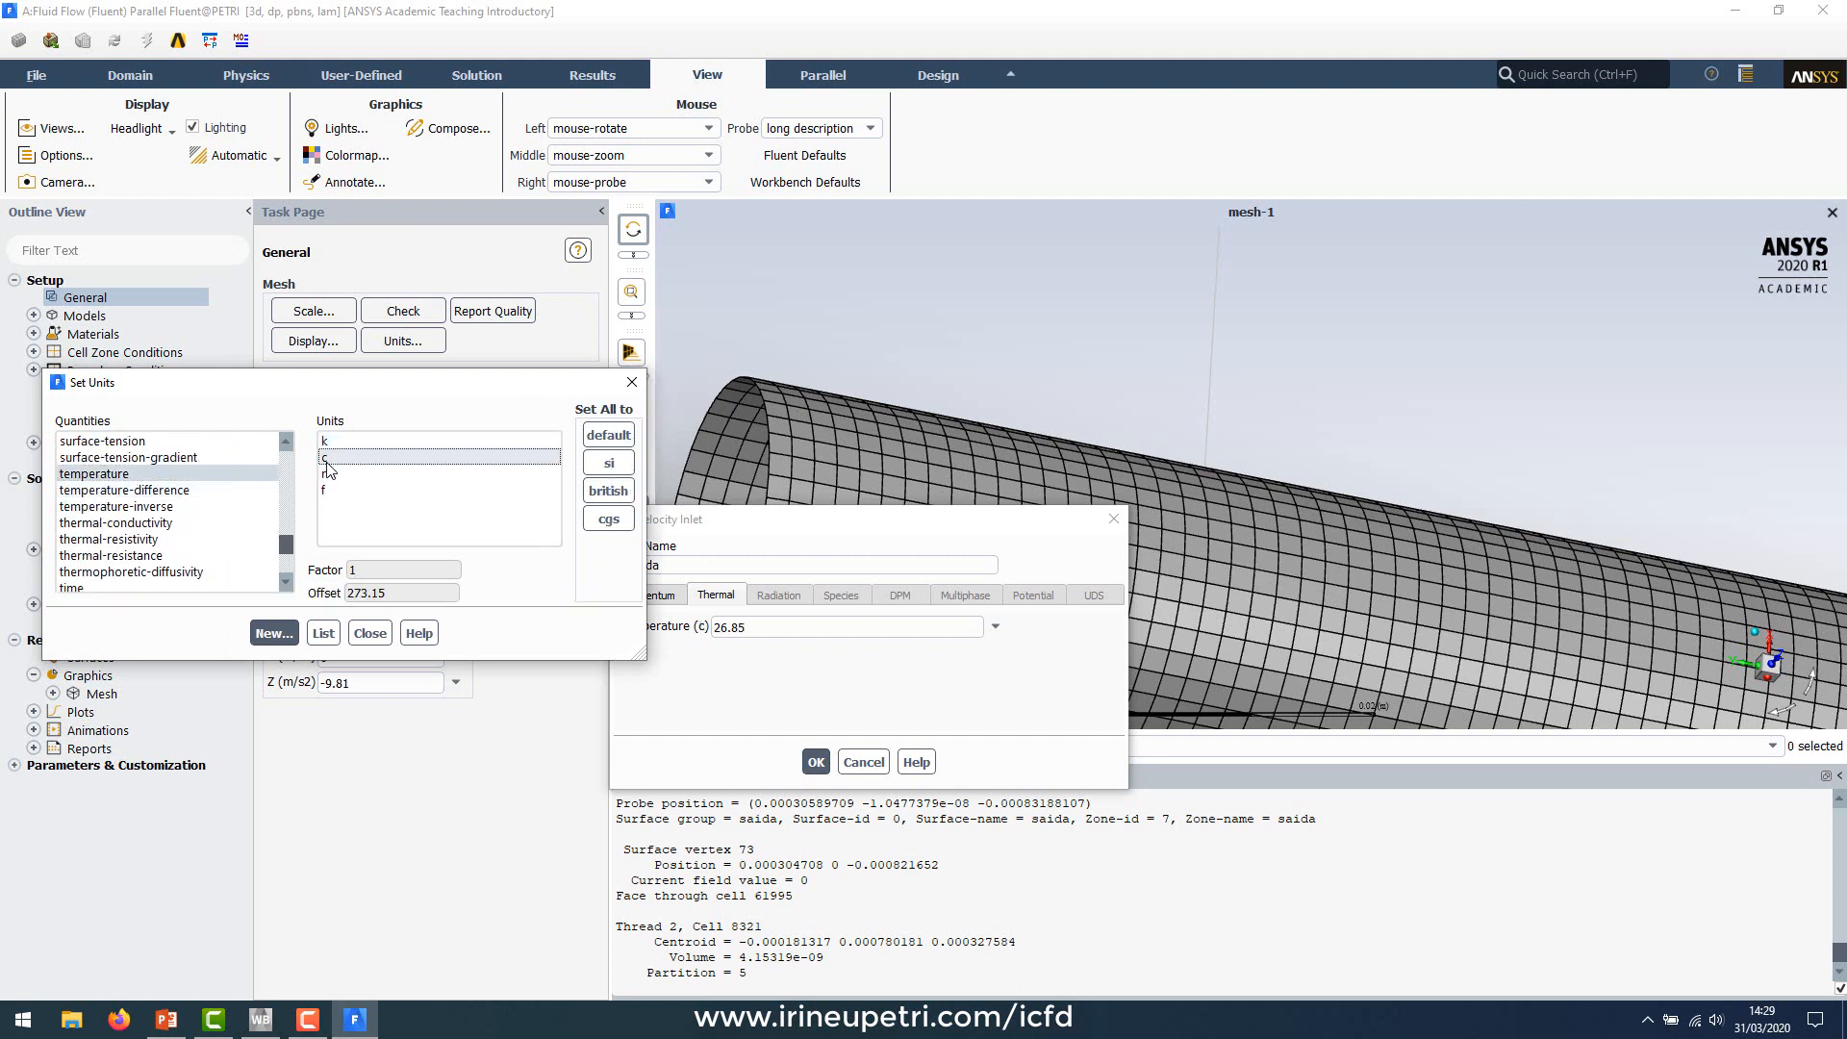
click(369, 633)
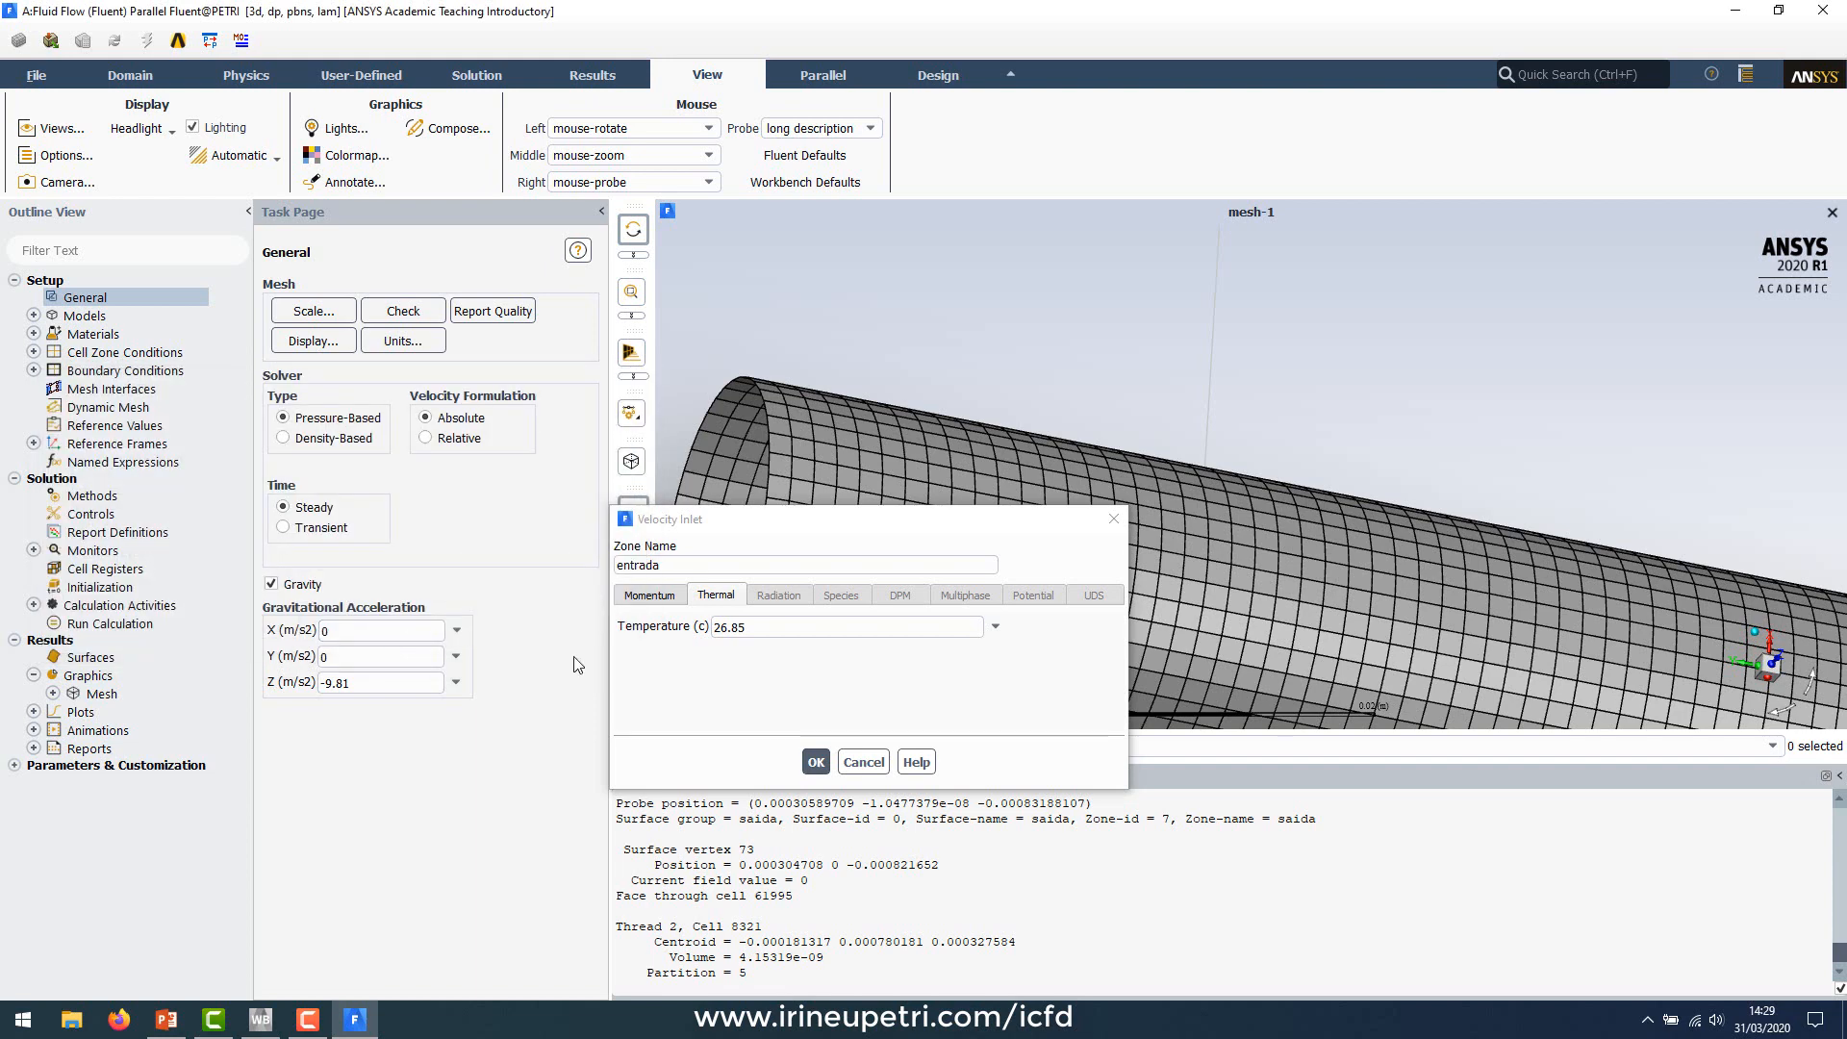
Step: Check the water temperature on the PowerPoint example slide, set the entrada temperature to 20 °C and apply the velocity inlet settings
double_click(729, 627)
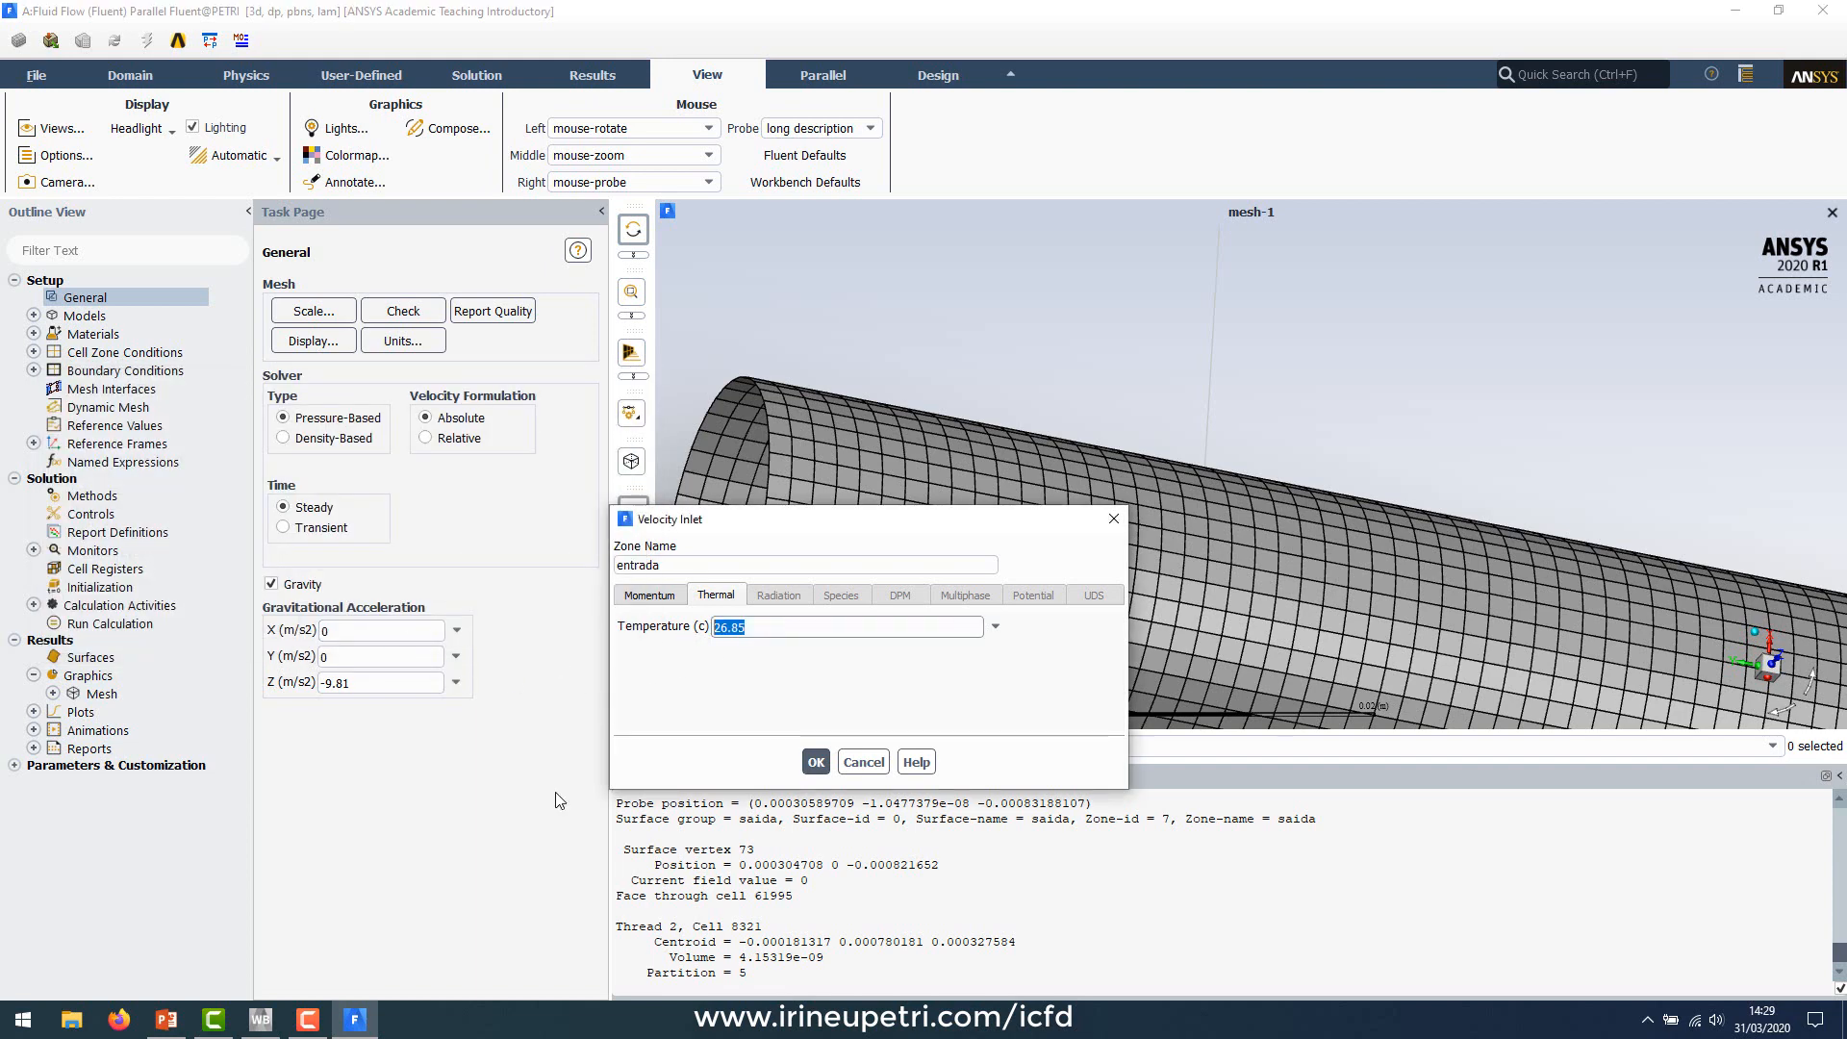
click(165, 1019)
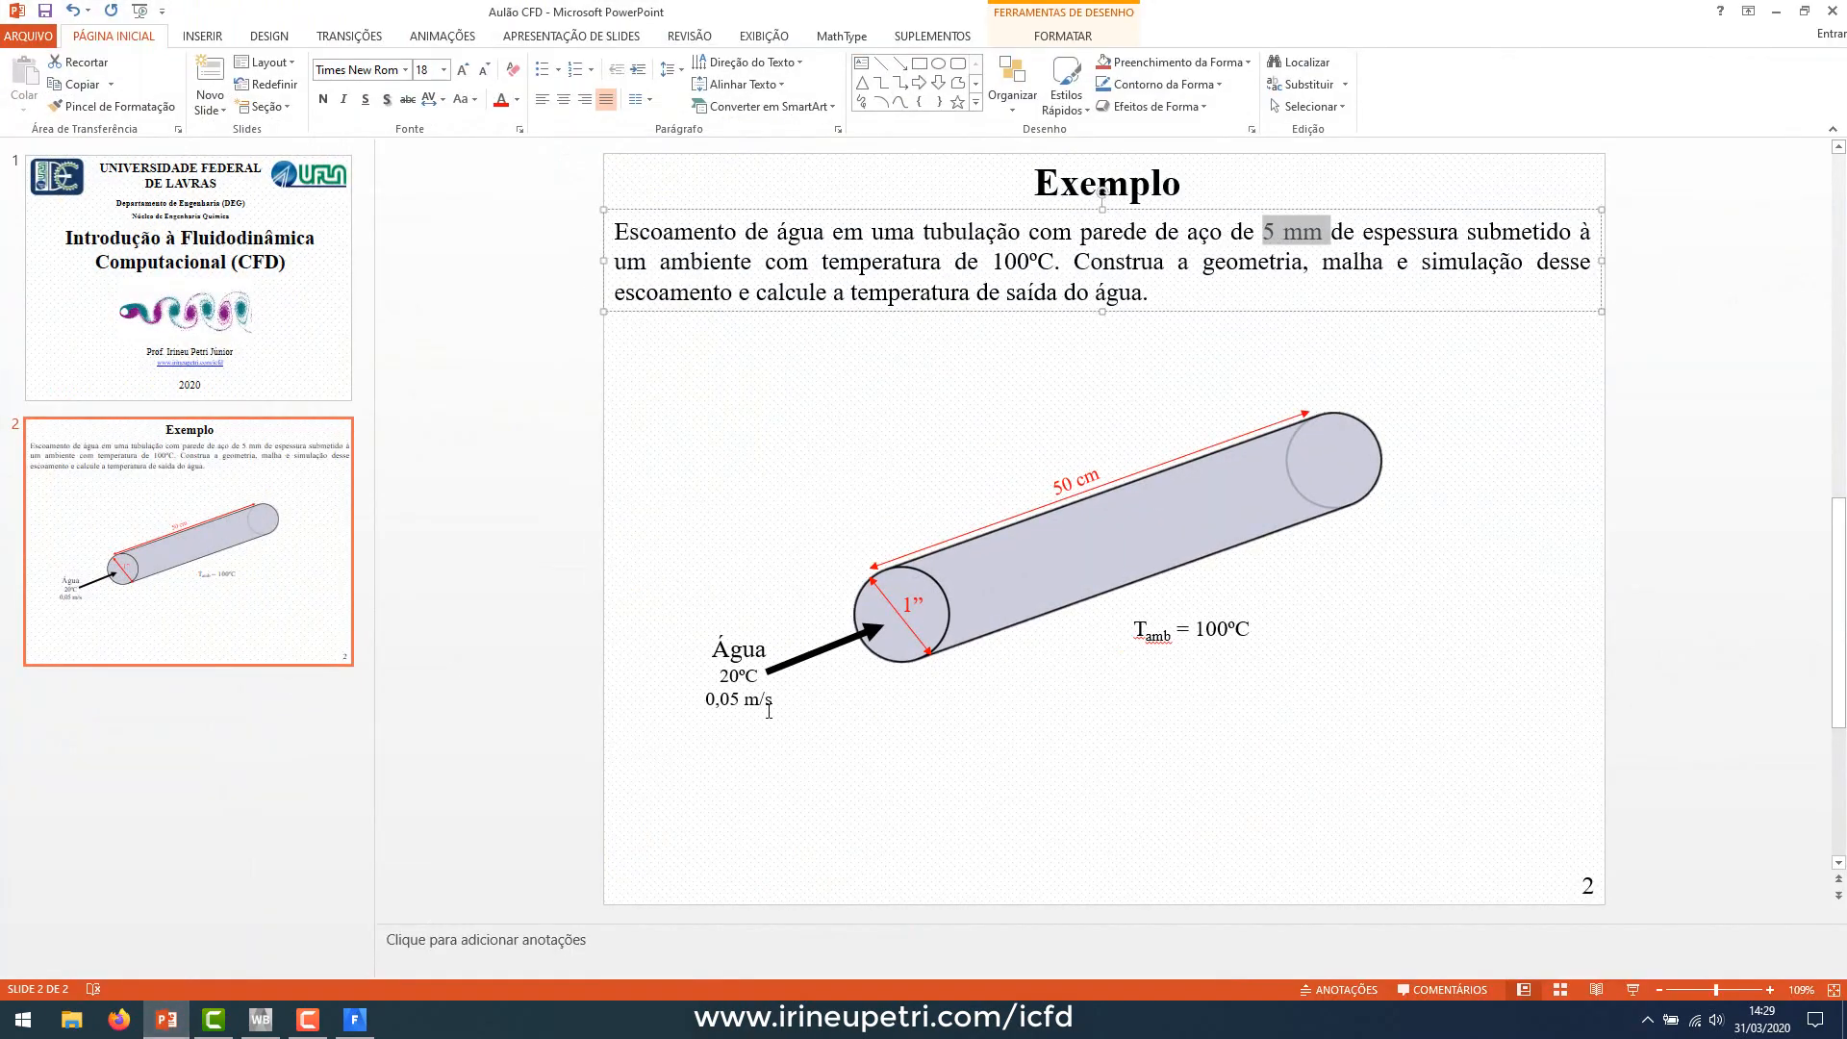
click(167, 1015)
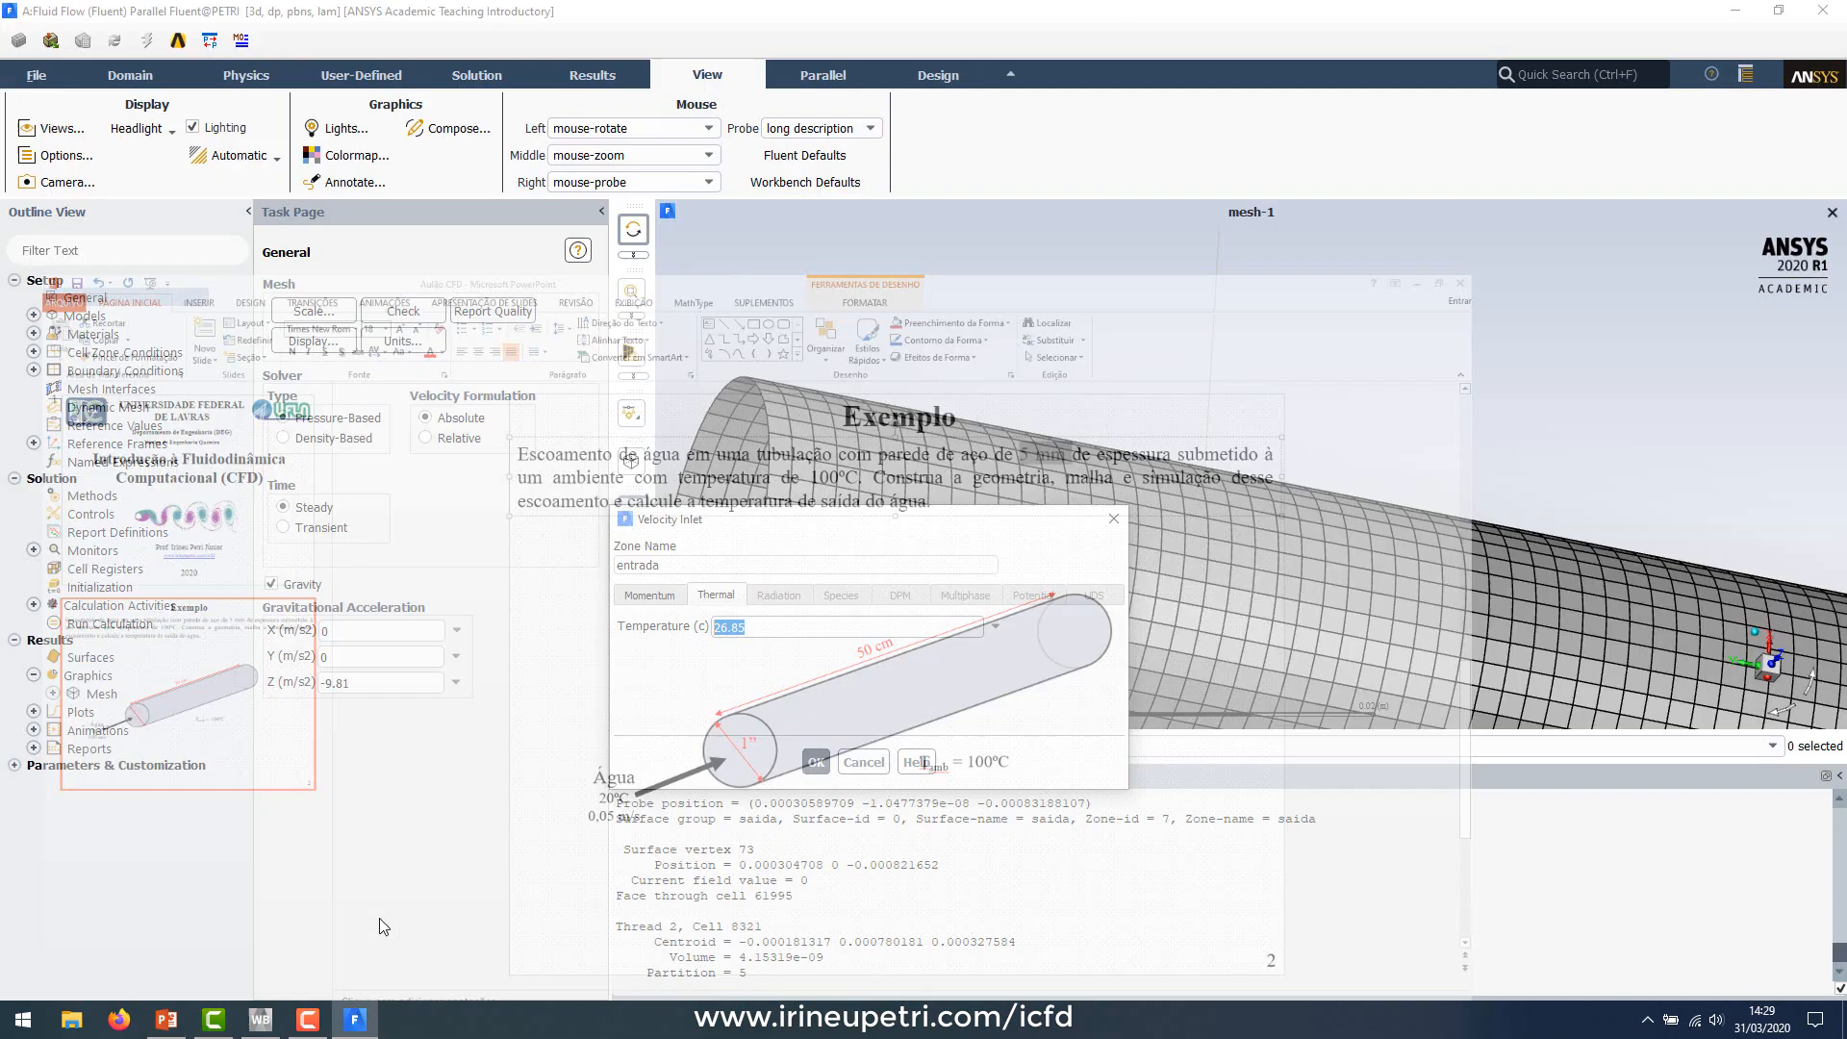
text(20)
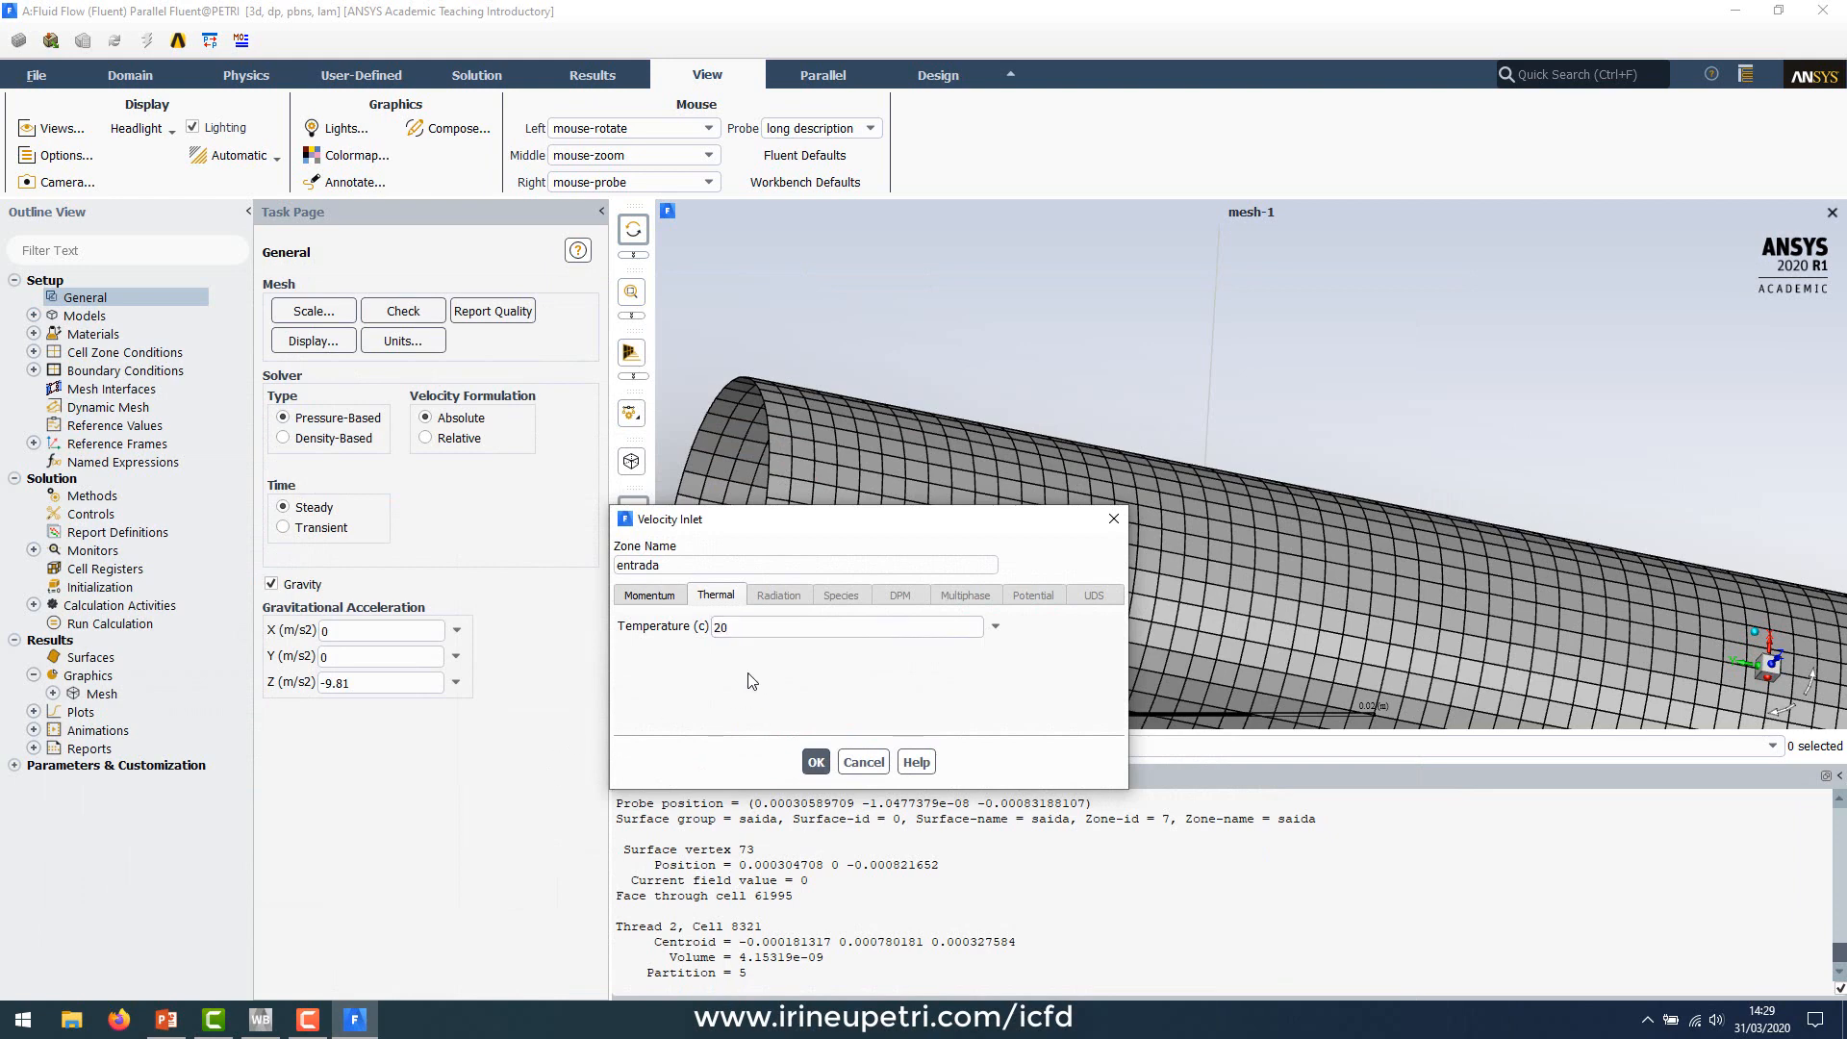
click(660, 596)
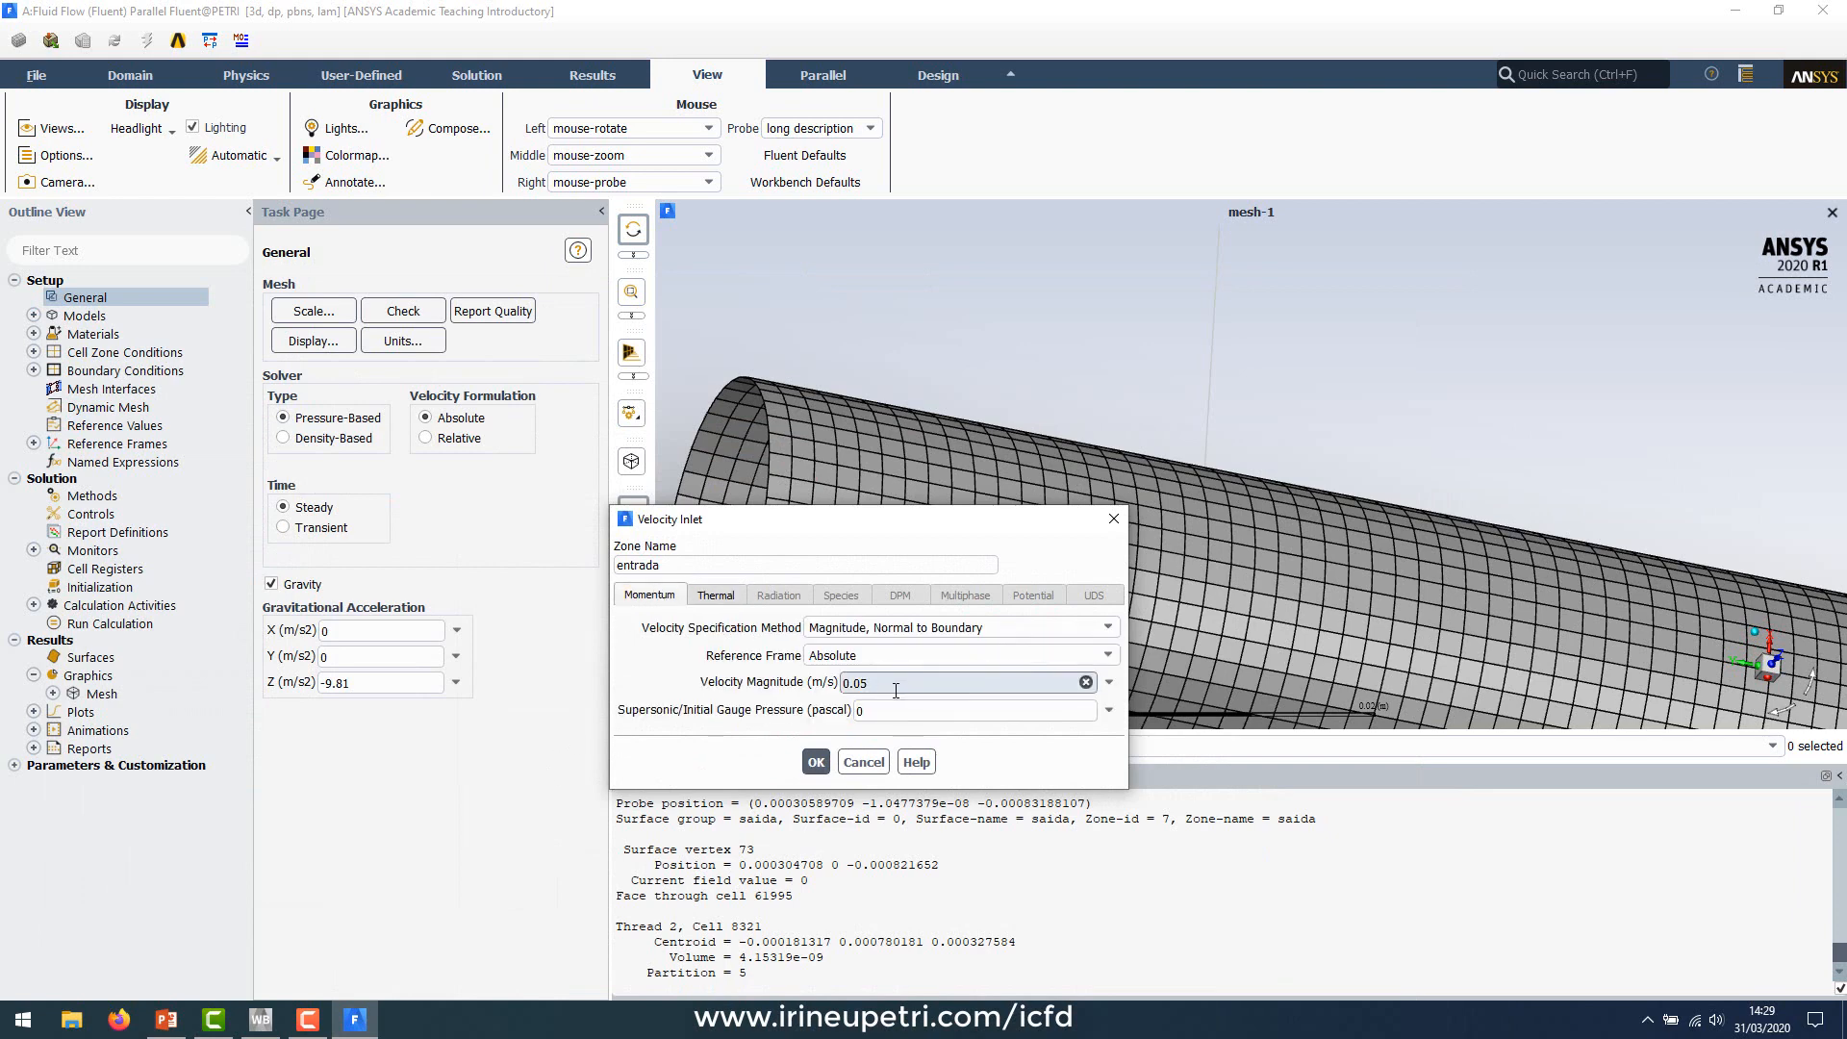
click(815, 761)
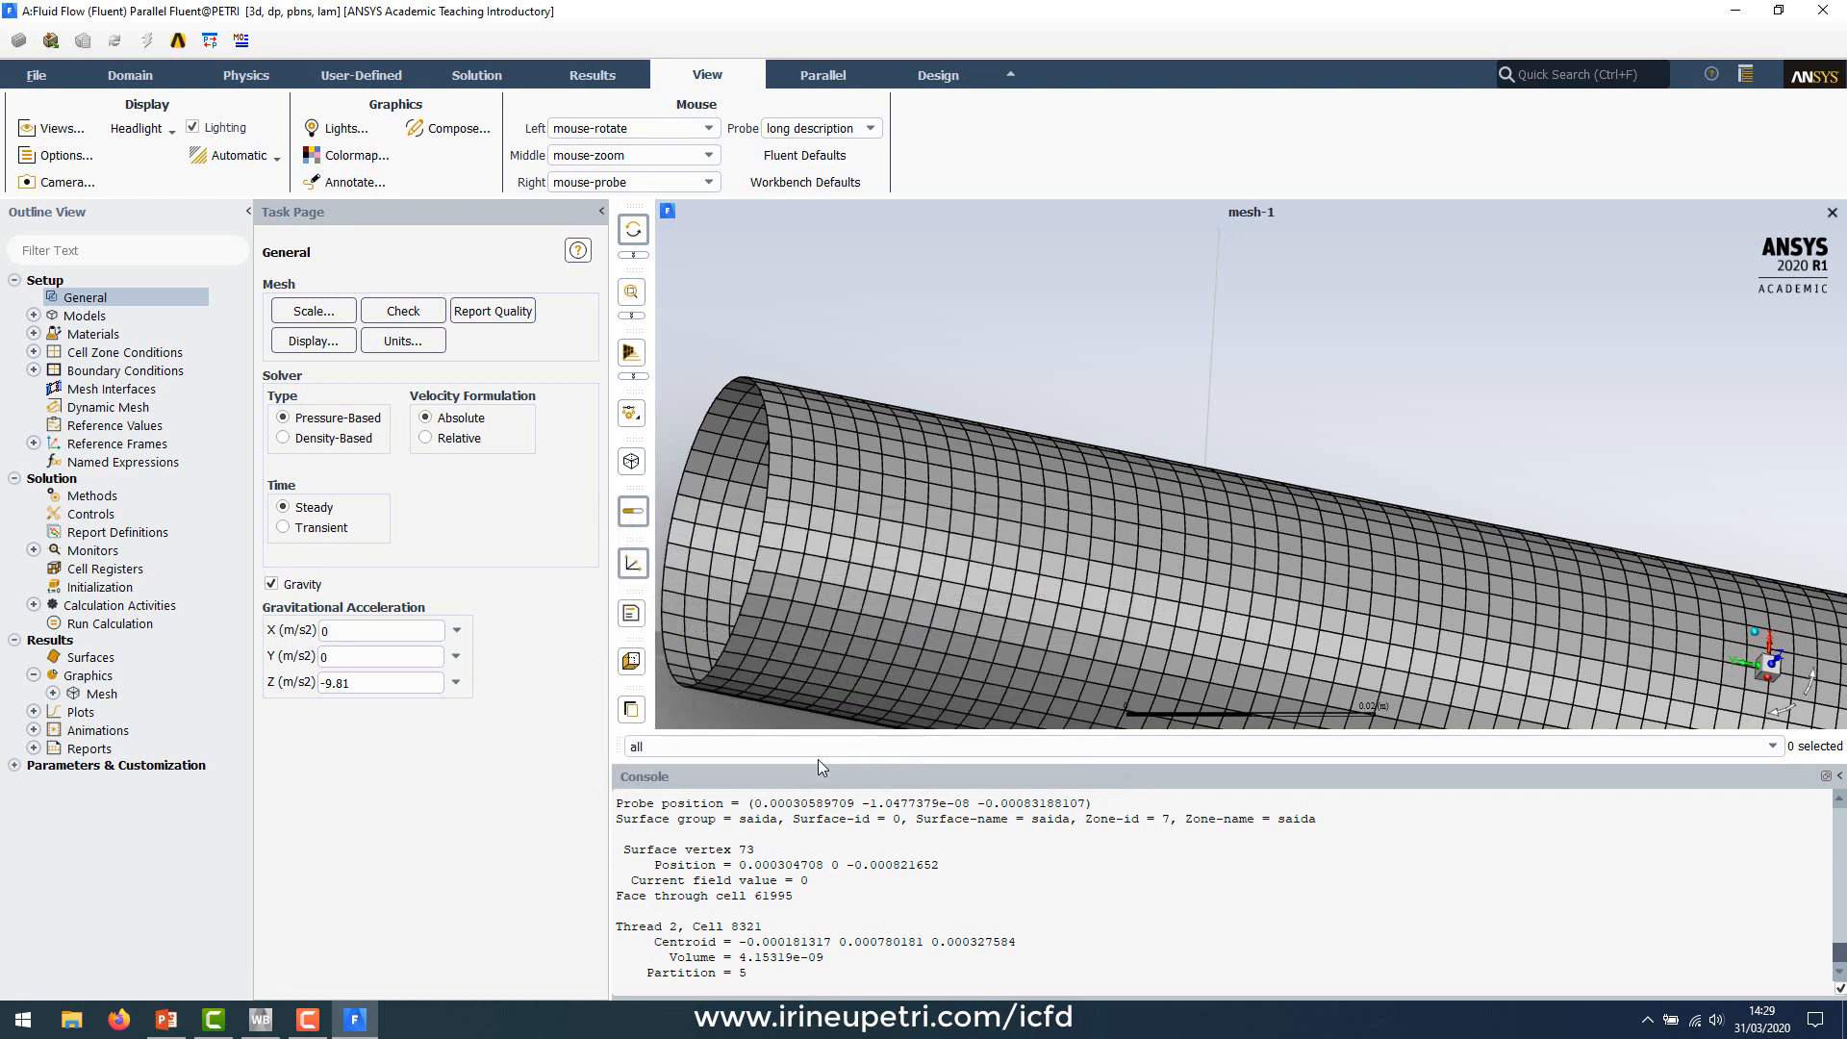
Step: Return to the boundary conditions and change the saida zone's type to pressure-outlet
double_click(125, 370)
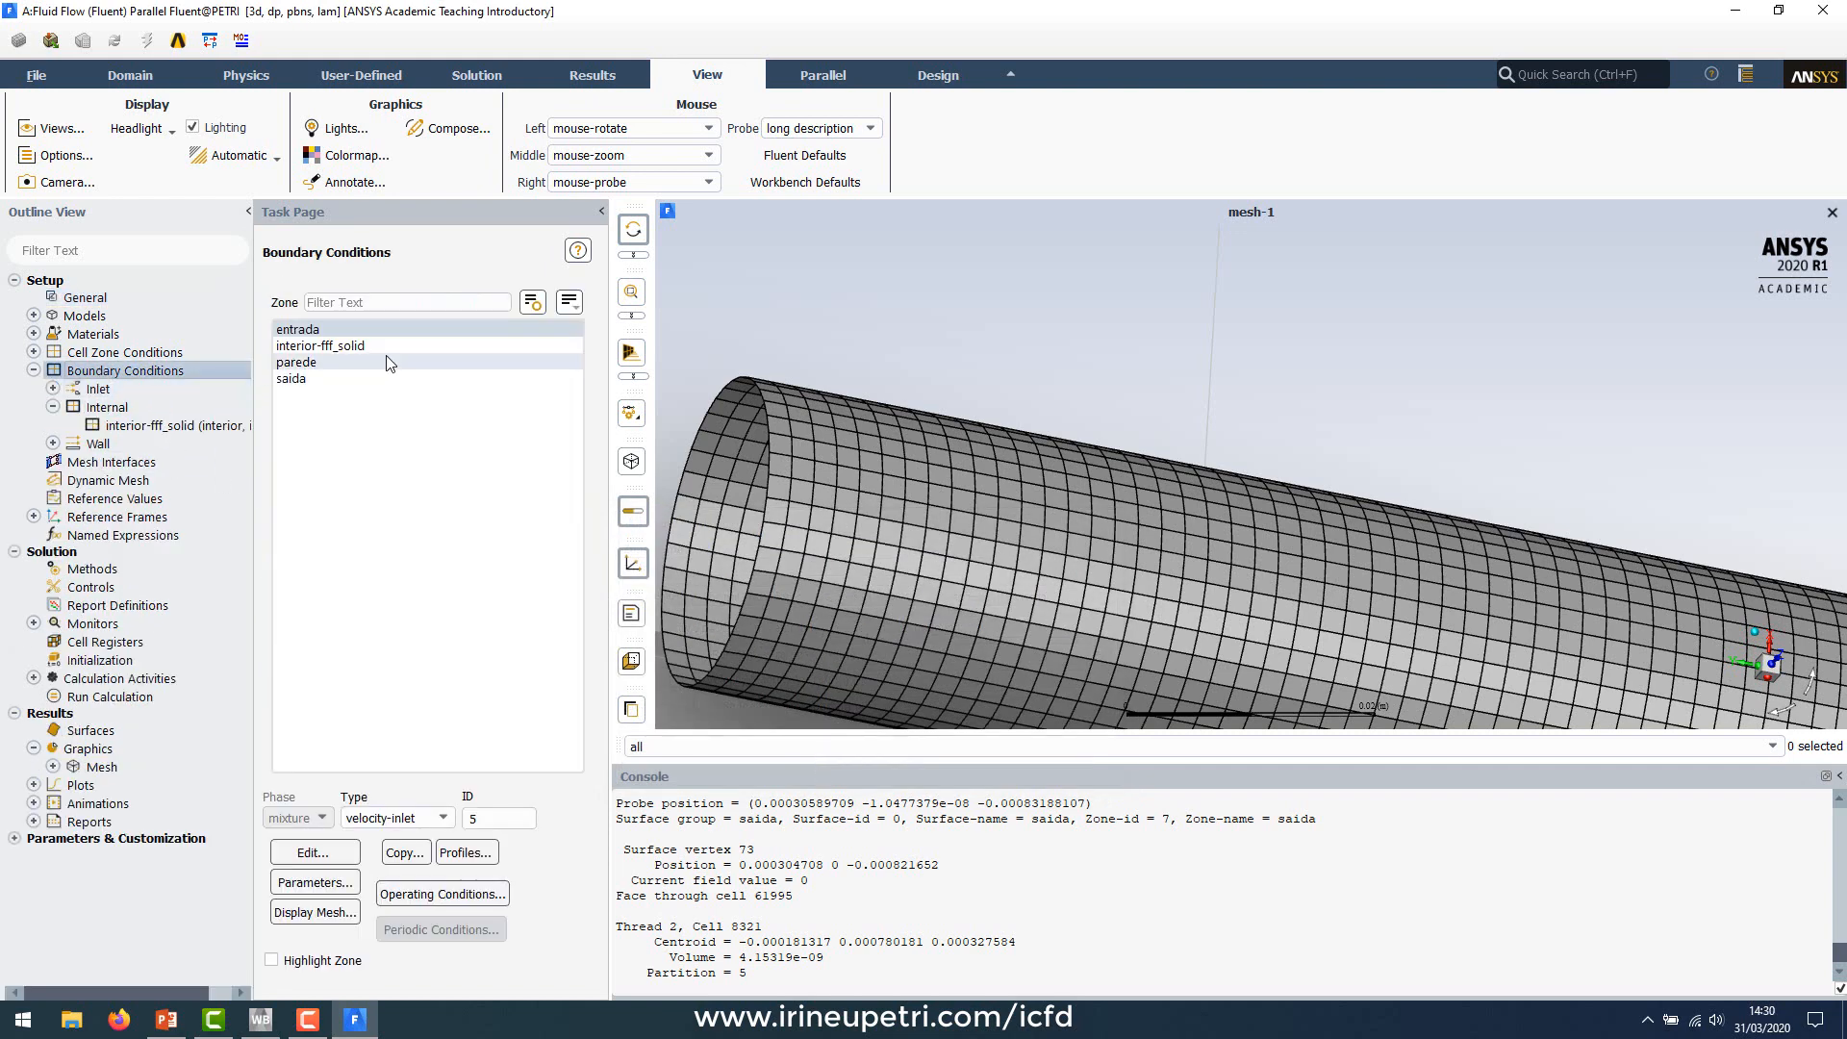
click(294, 379)
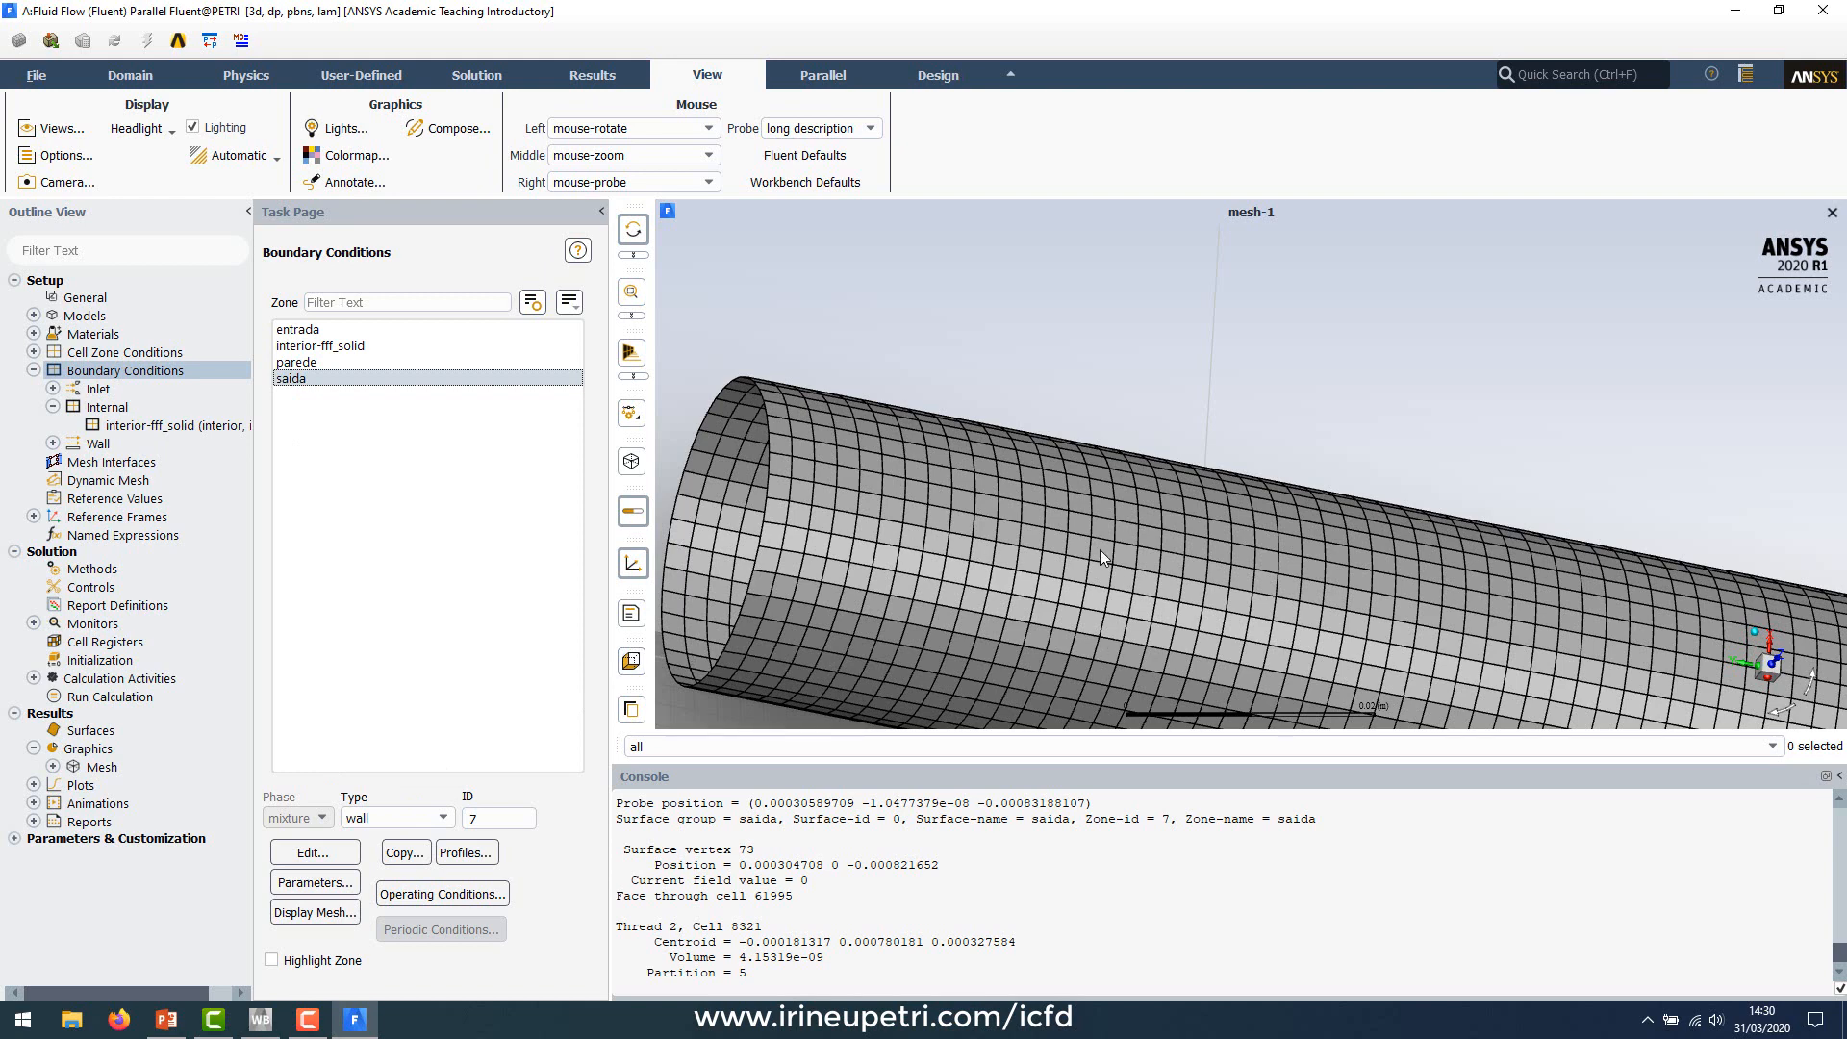
click(411, 819)
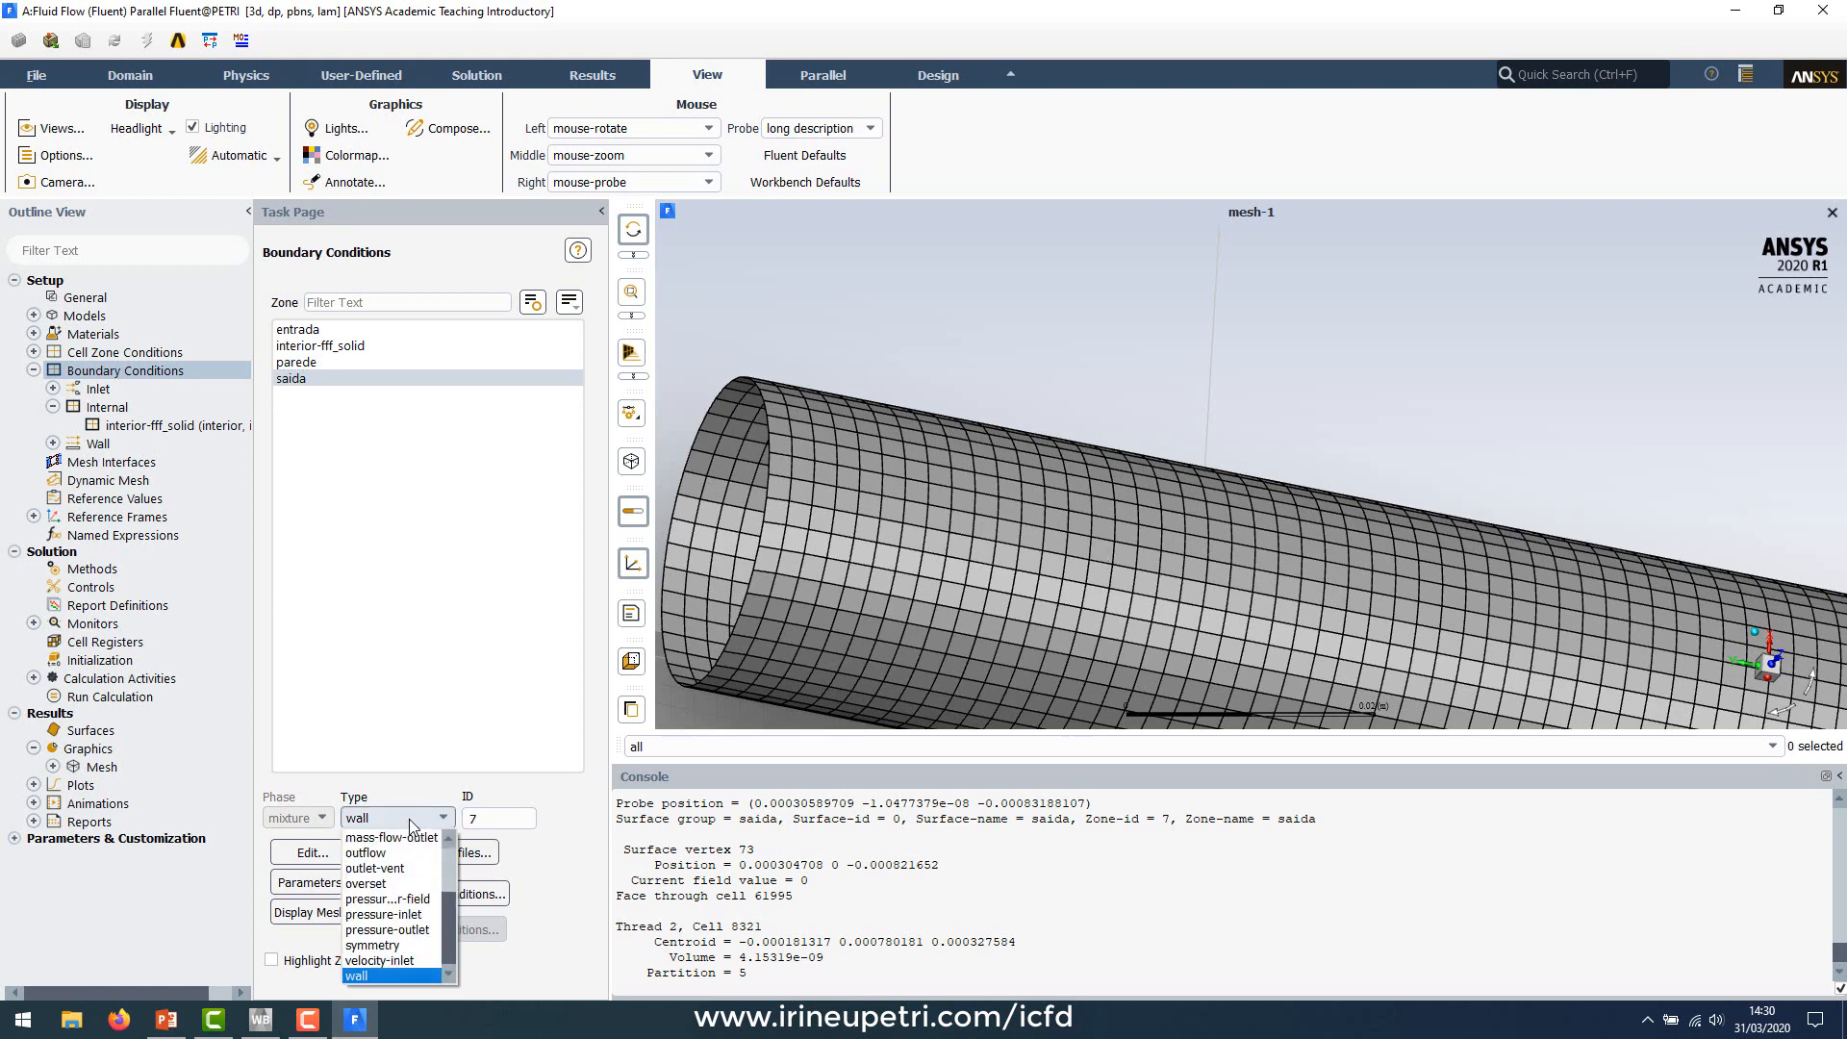
click(385, 930)
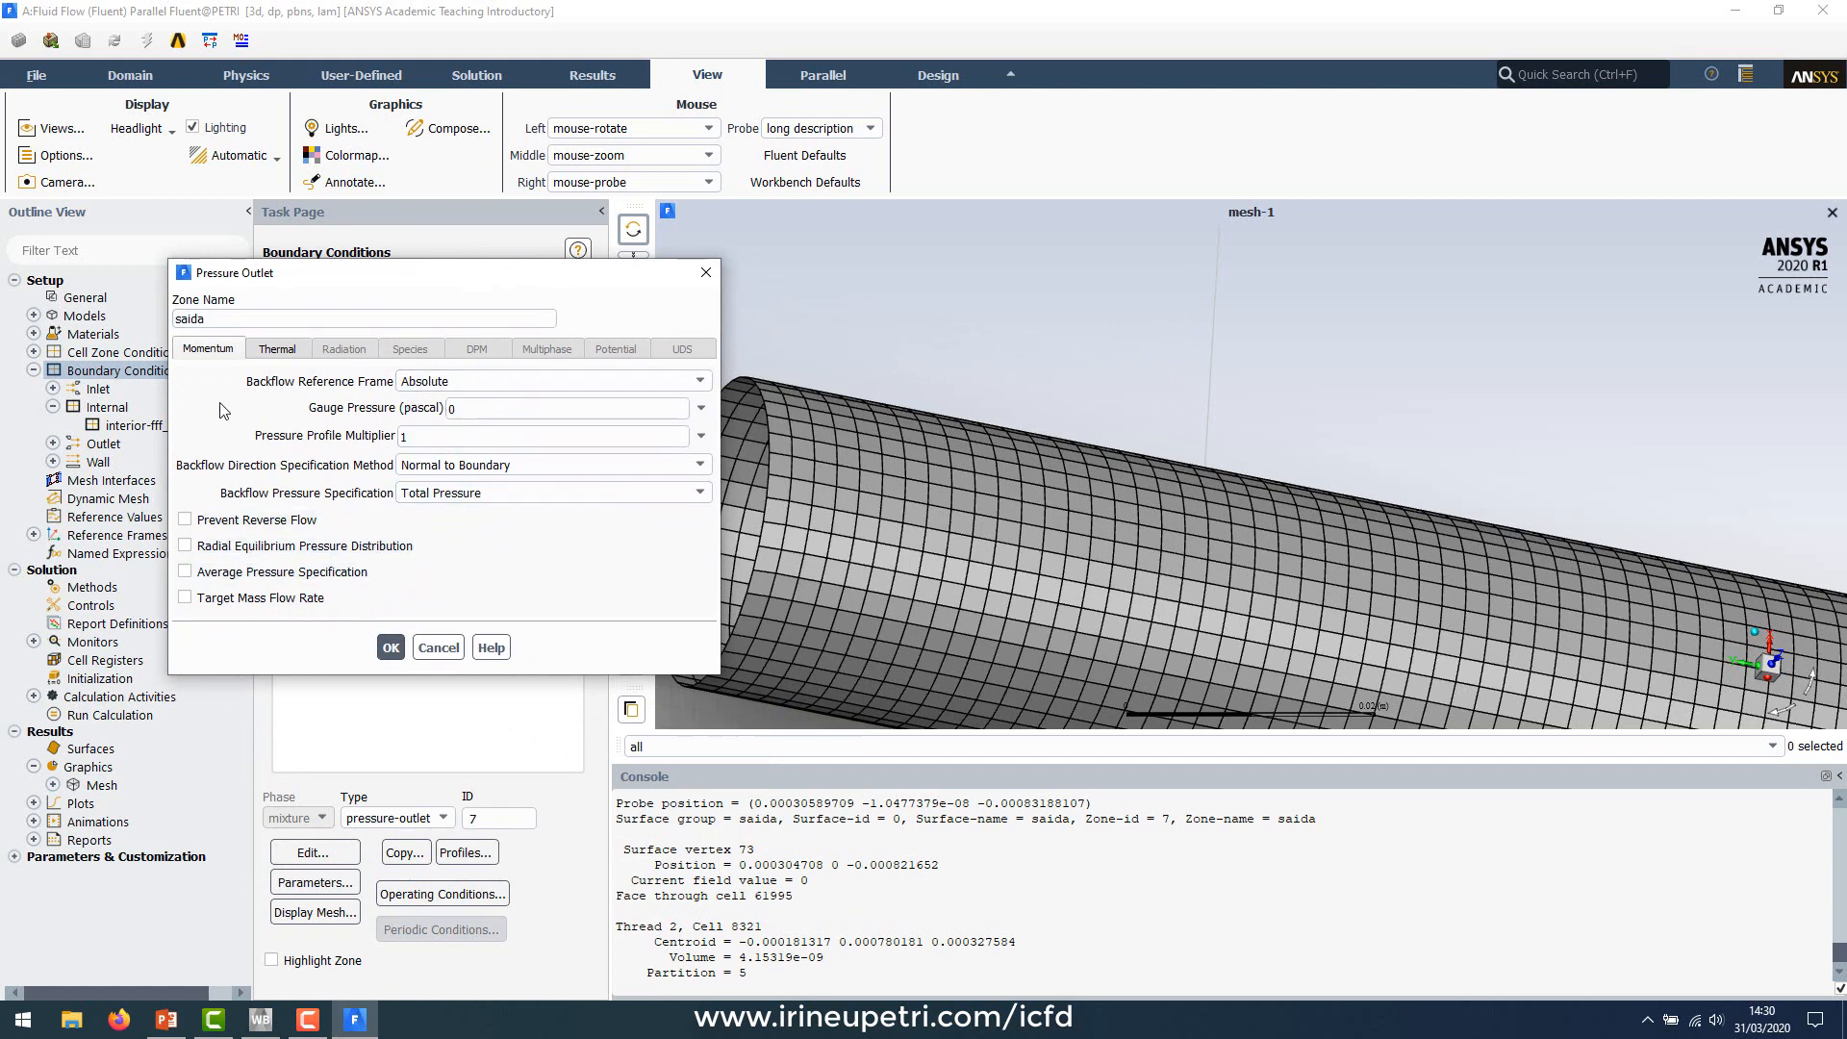
Step: Check the ambient temperature on the PowerPoint slide, set saida's backflow total temperature to 100 °C and apply the outlet settings
click(268, 353)
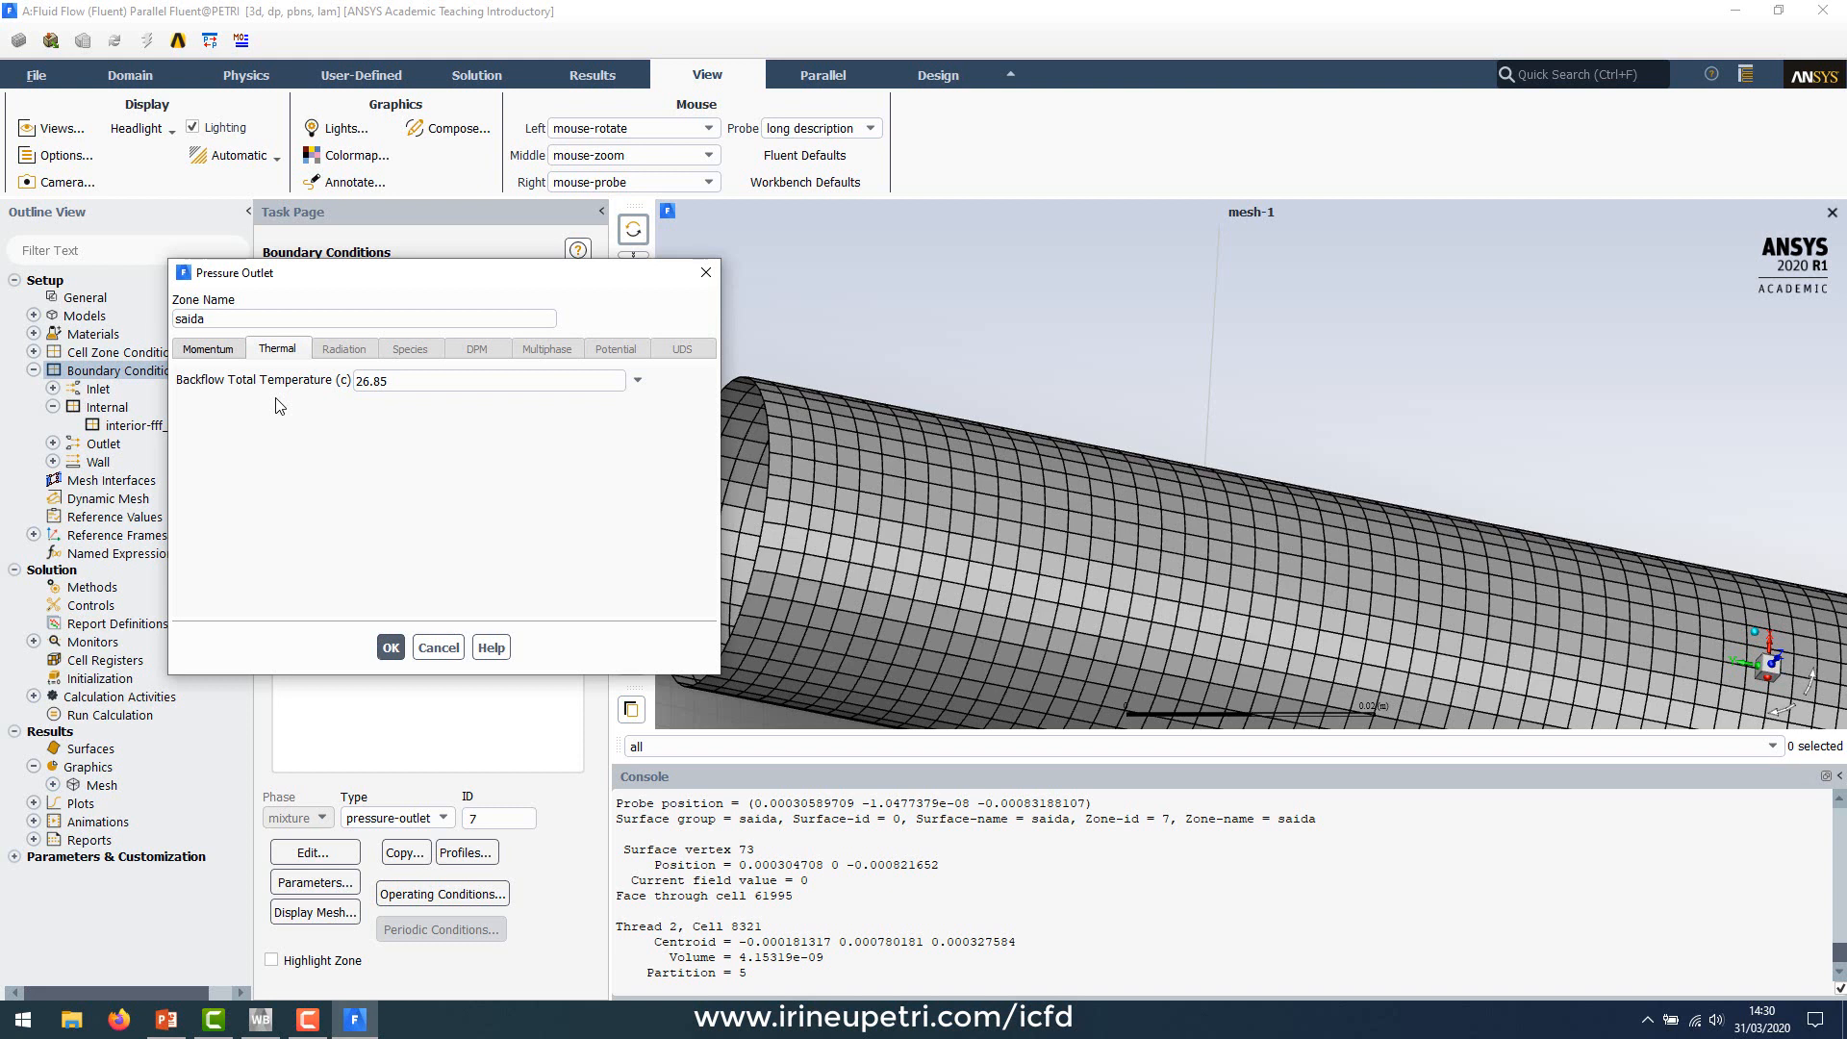
double_click(421, 387)
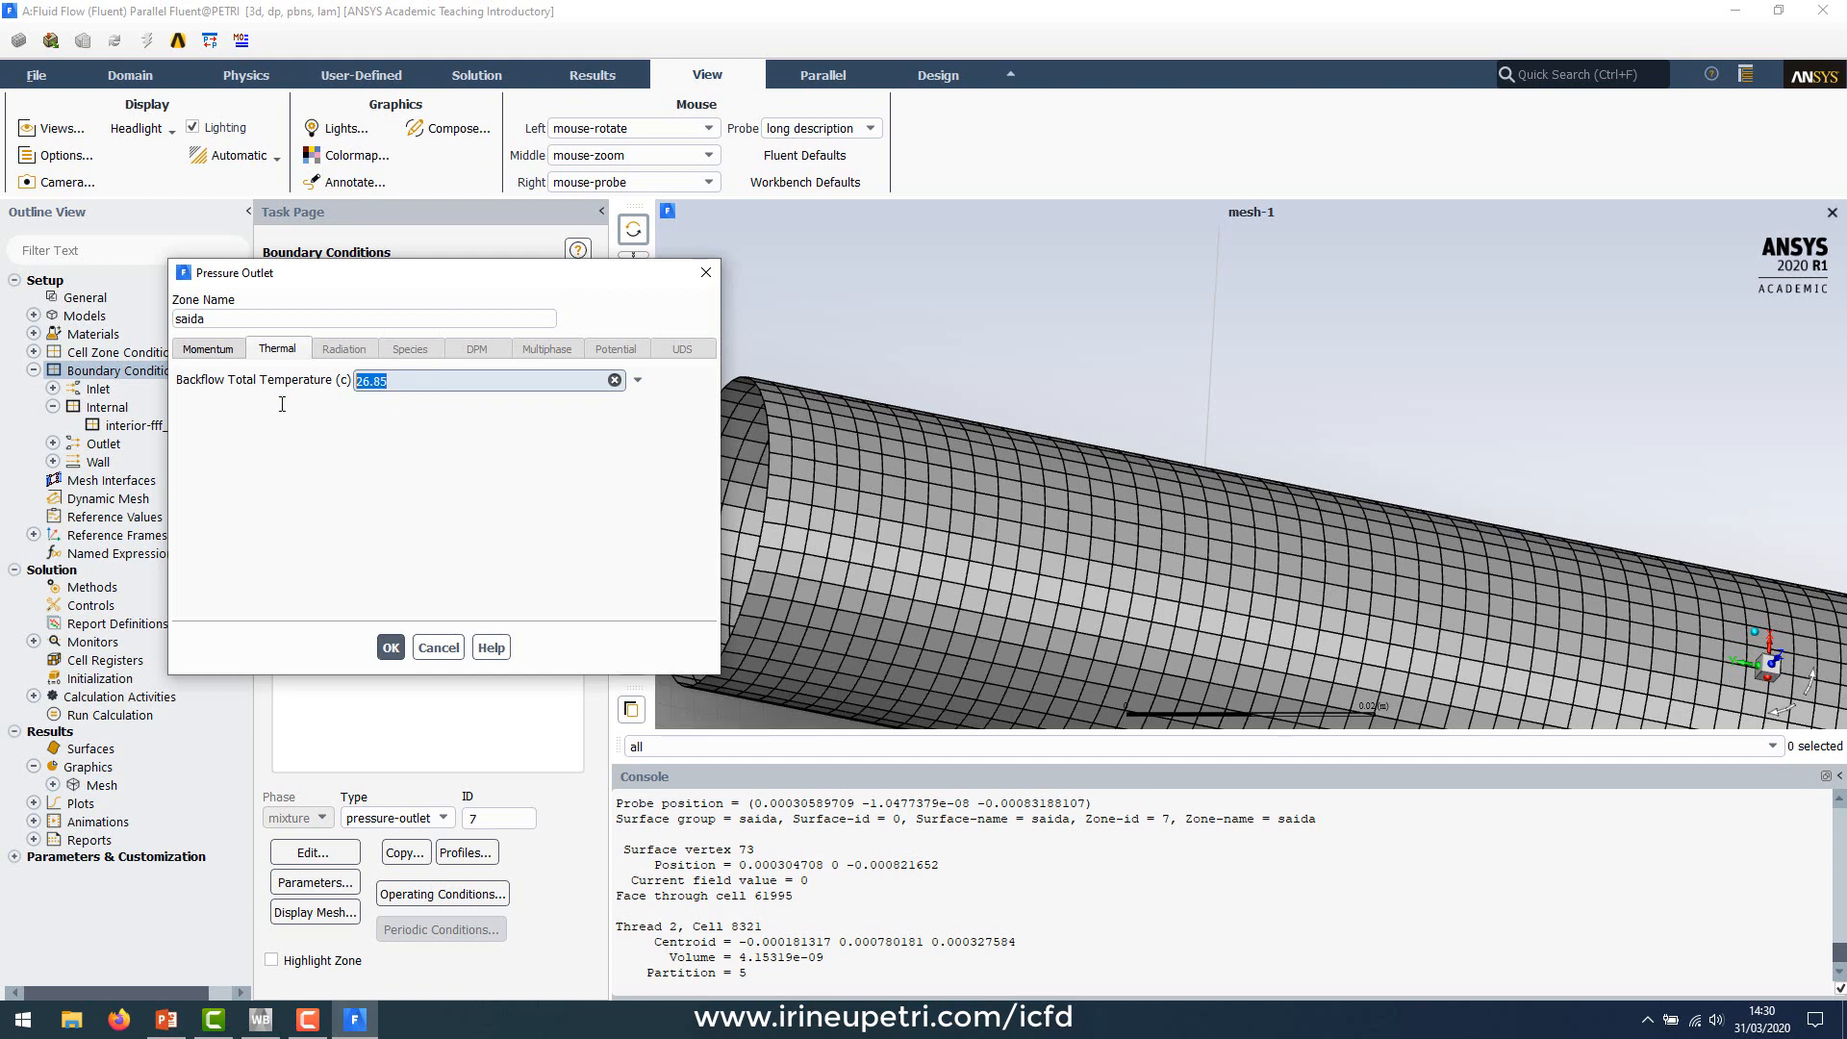
click(158, 1027)
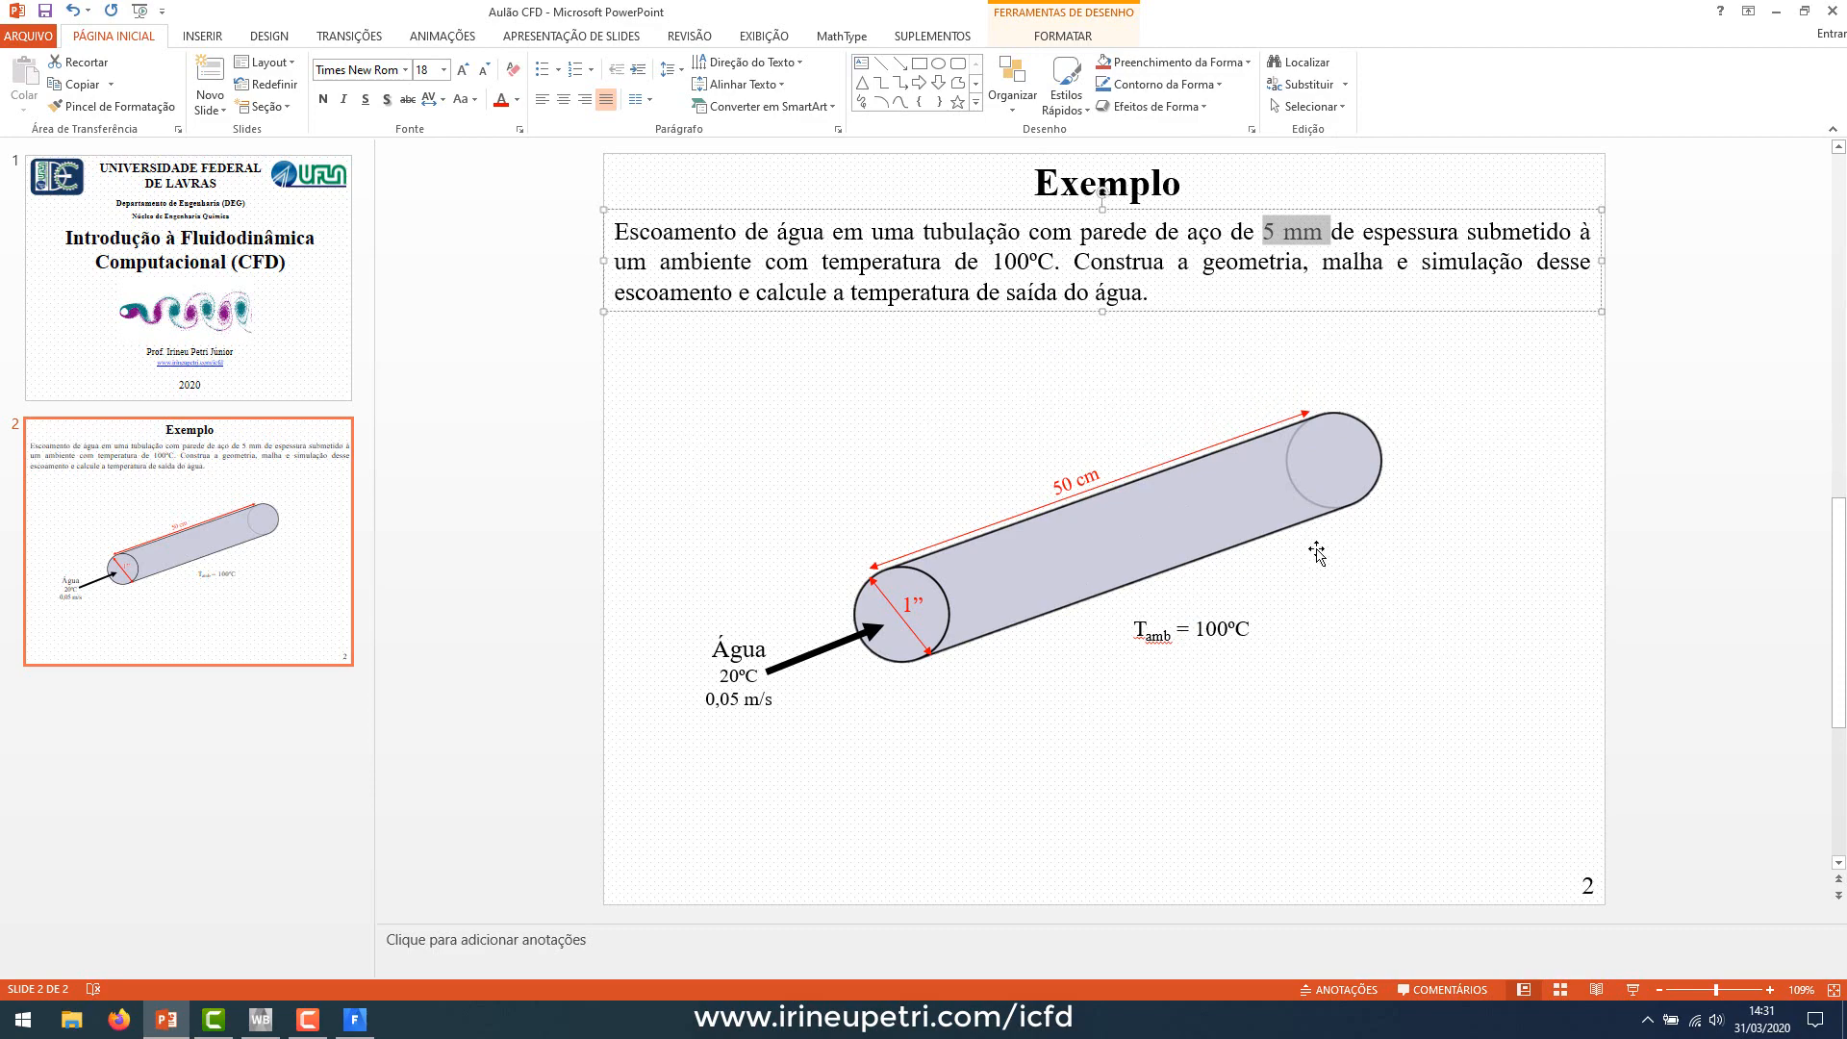
click(164, 1023)
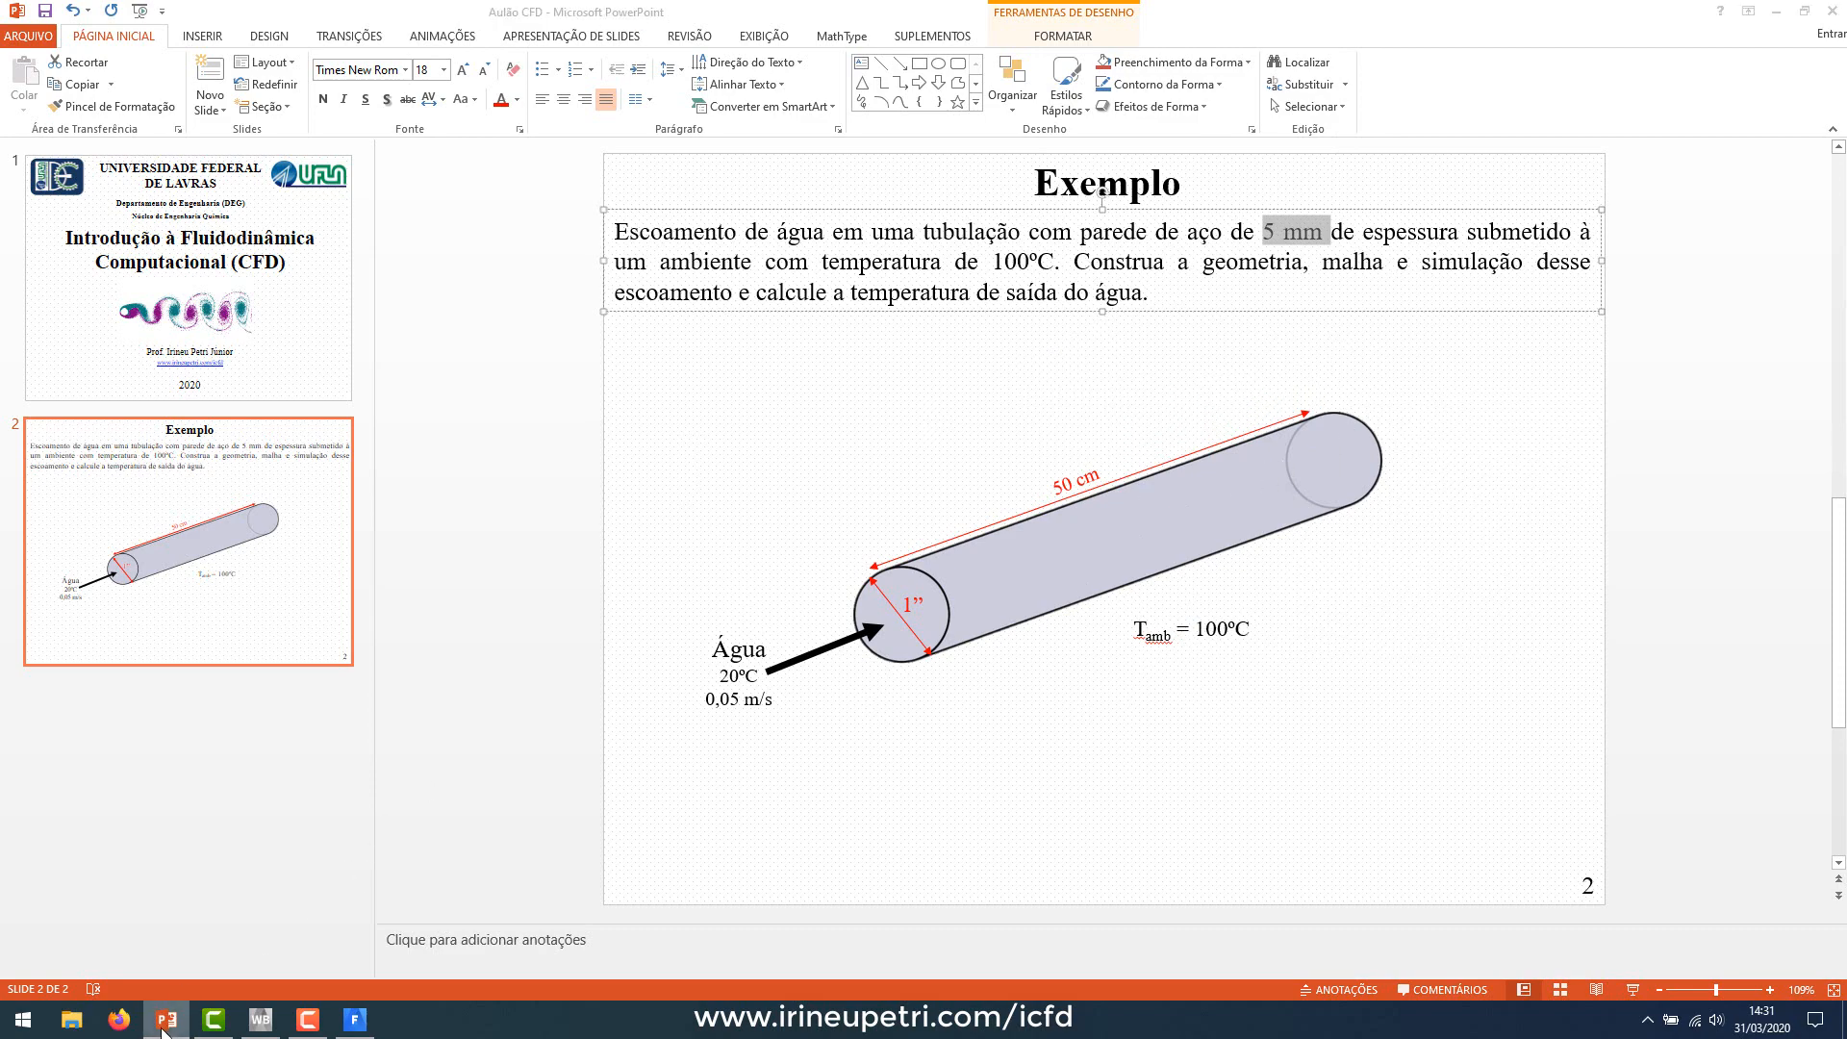
text(100)
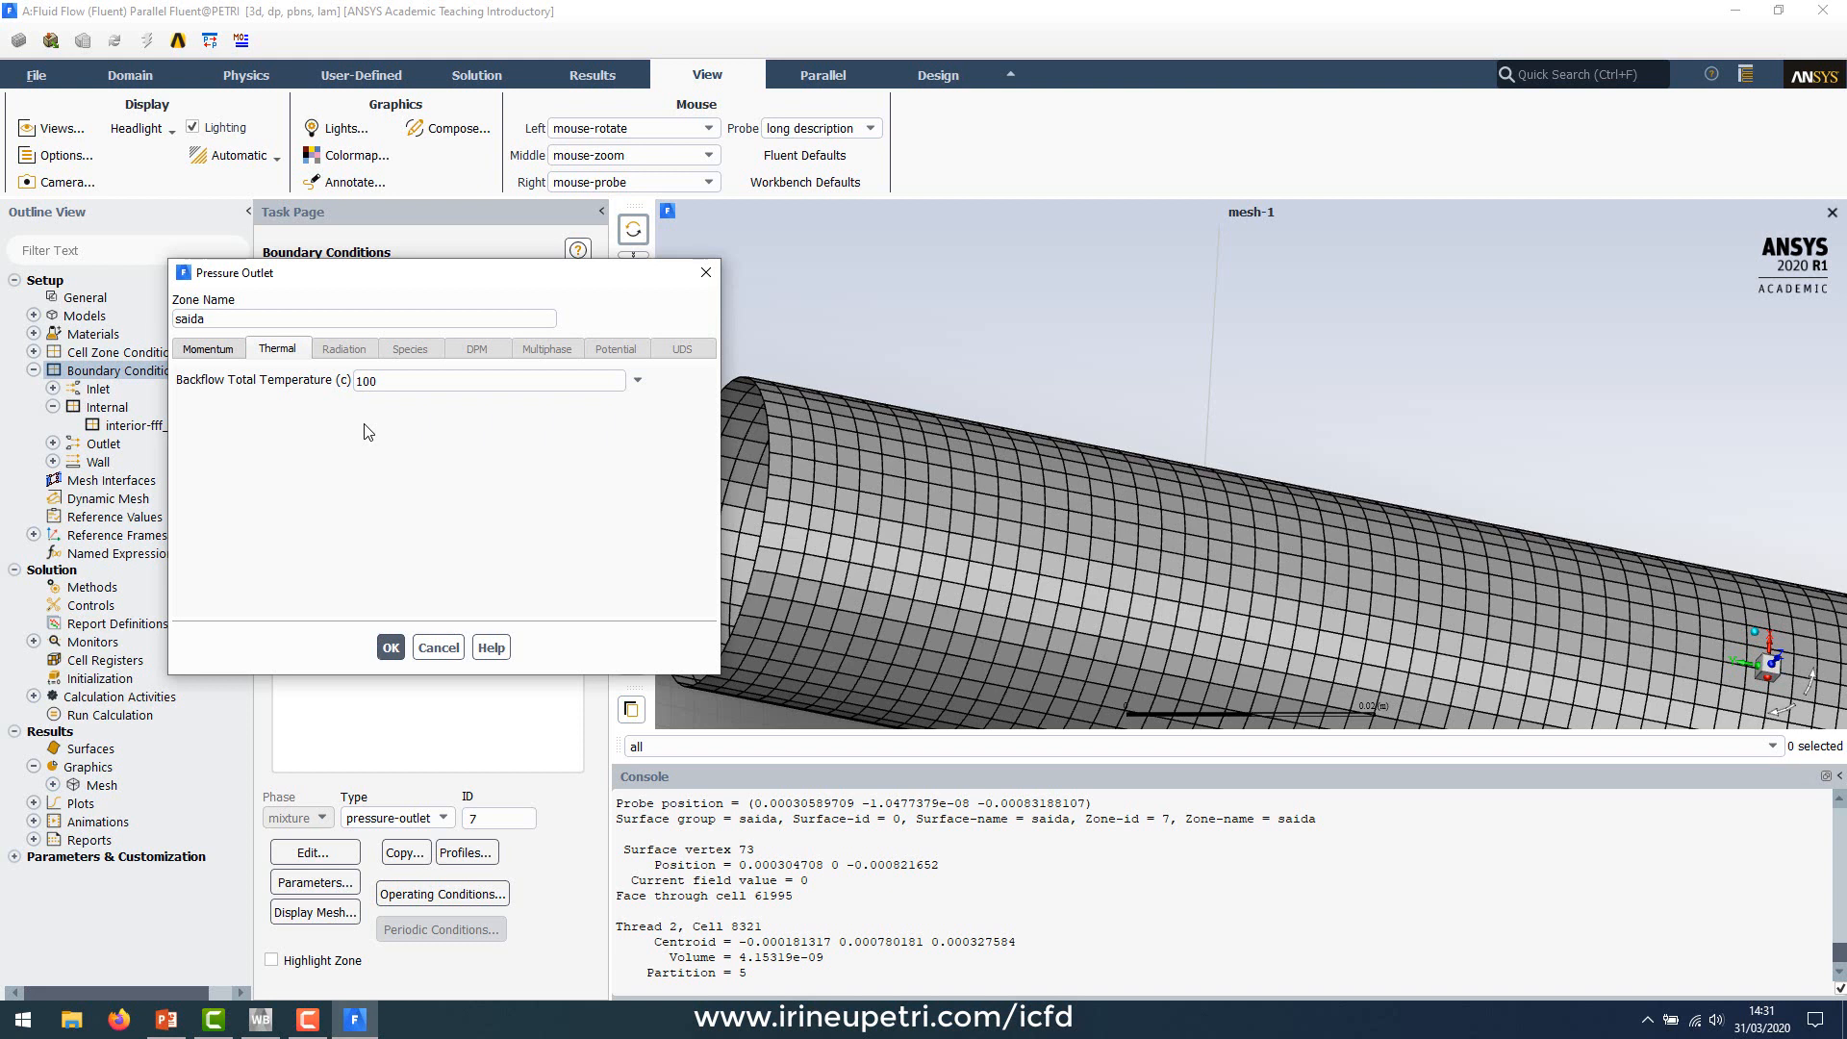
click(390, 647)
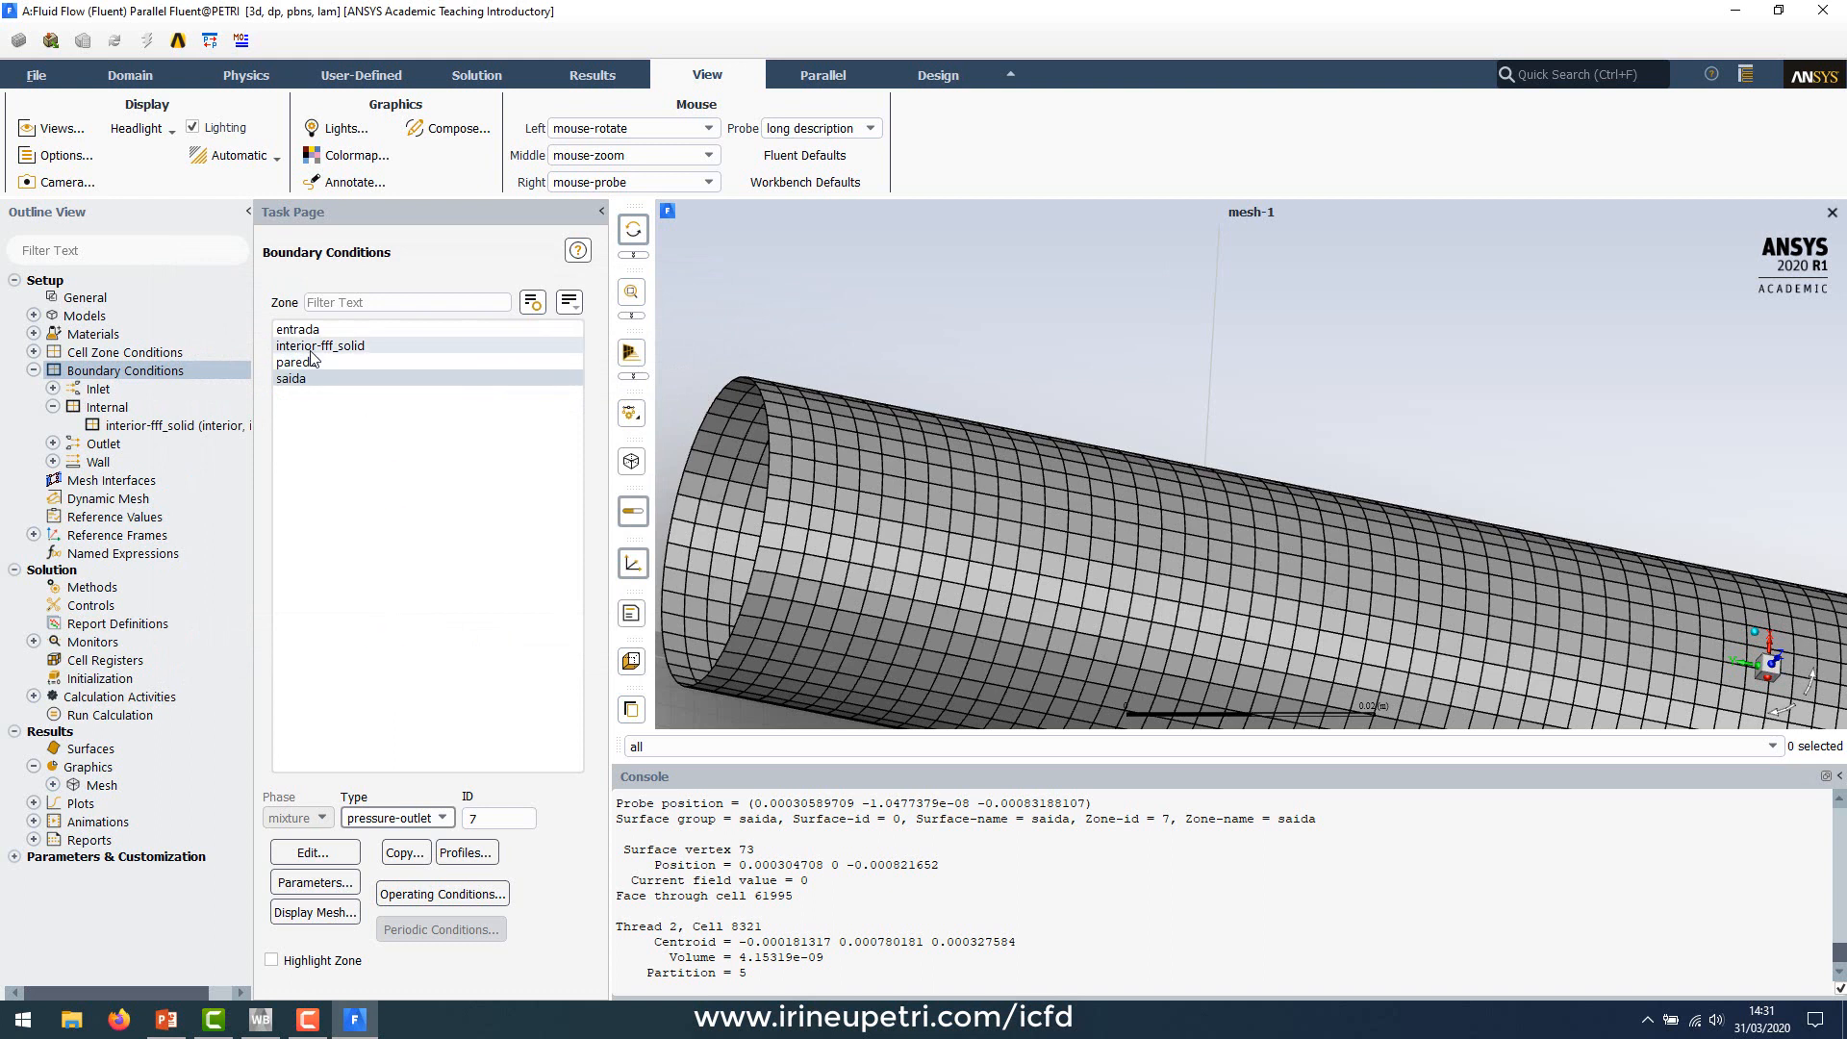
Step: Open the thermal settings of the parede wall boundary condition
click(311, 348)
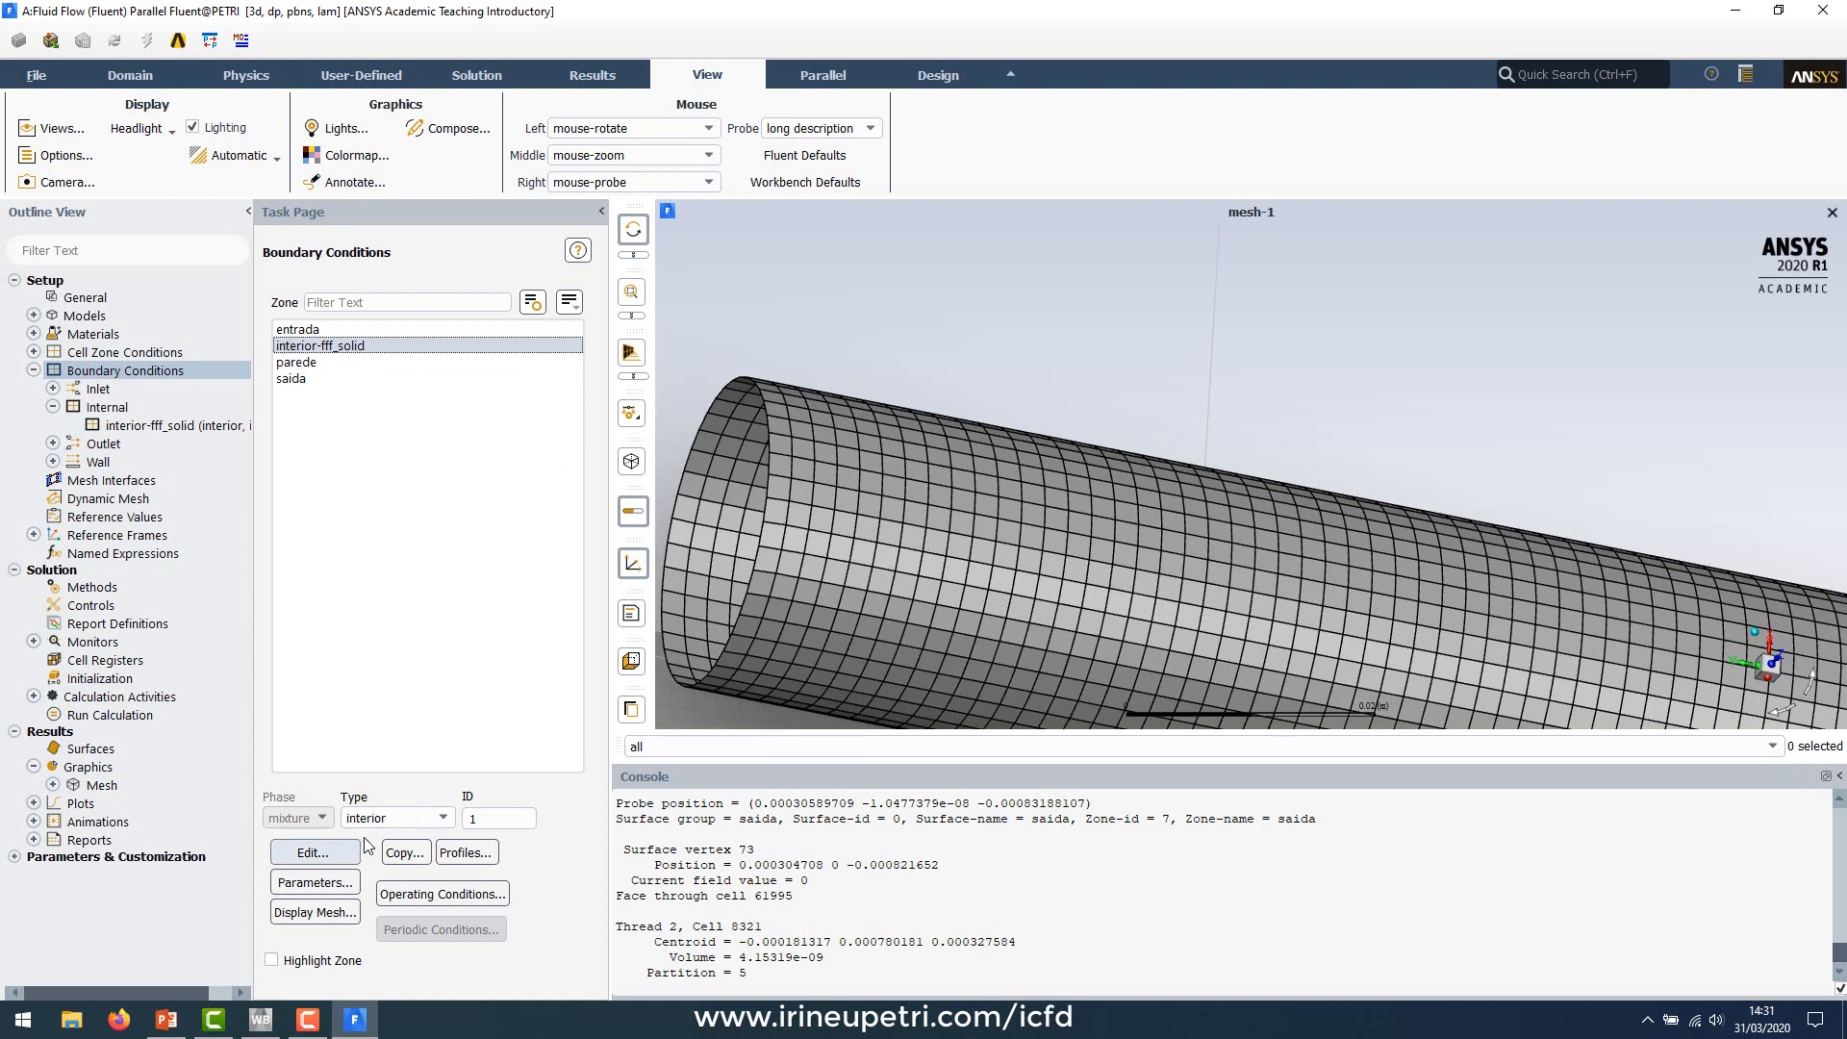
click(318, 362)
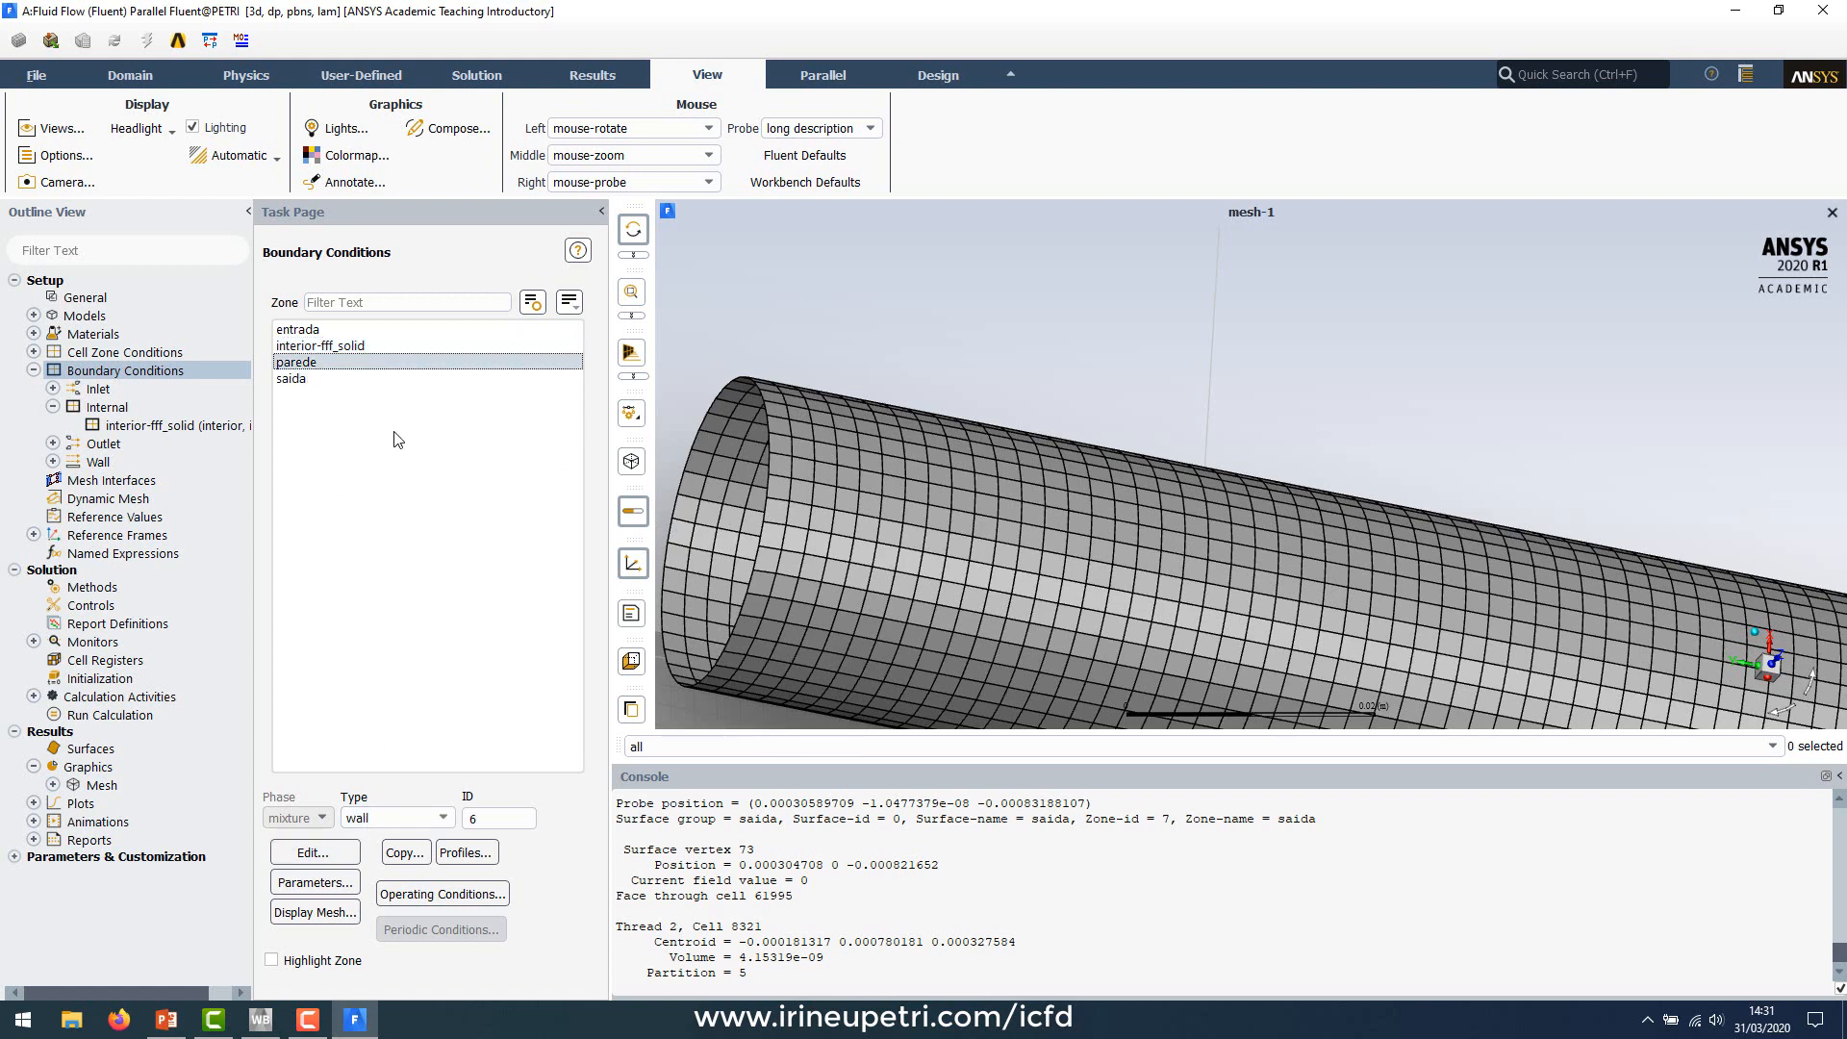
click(315, 852)
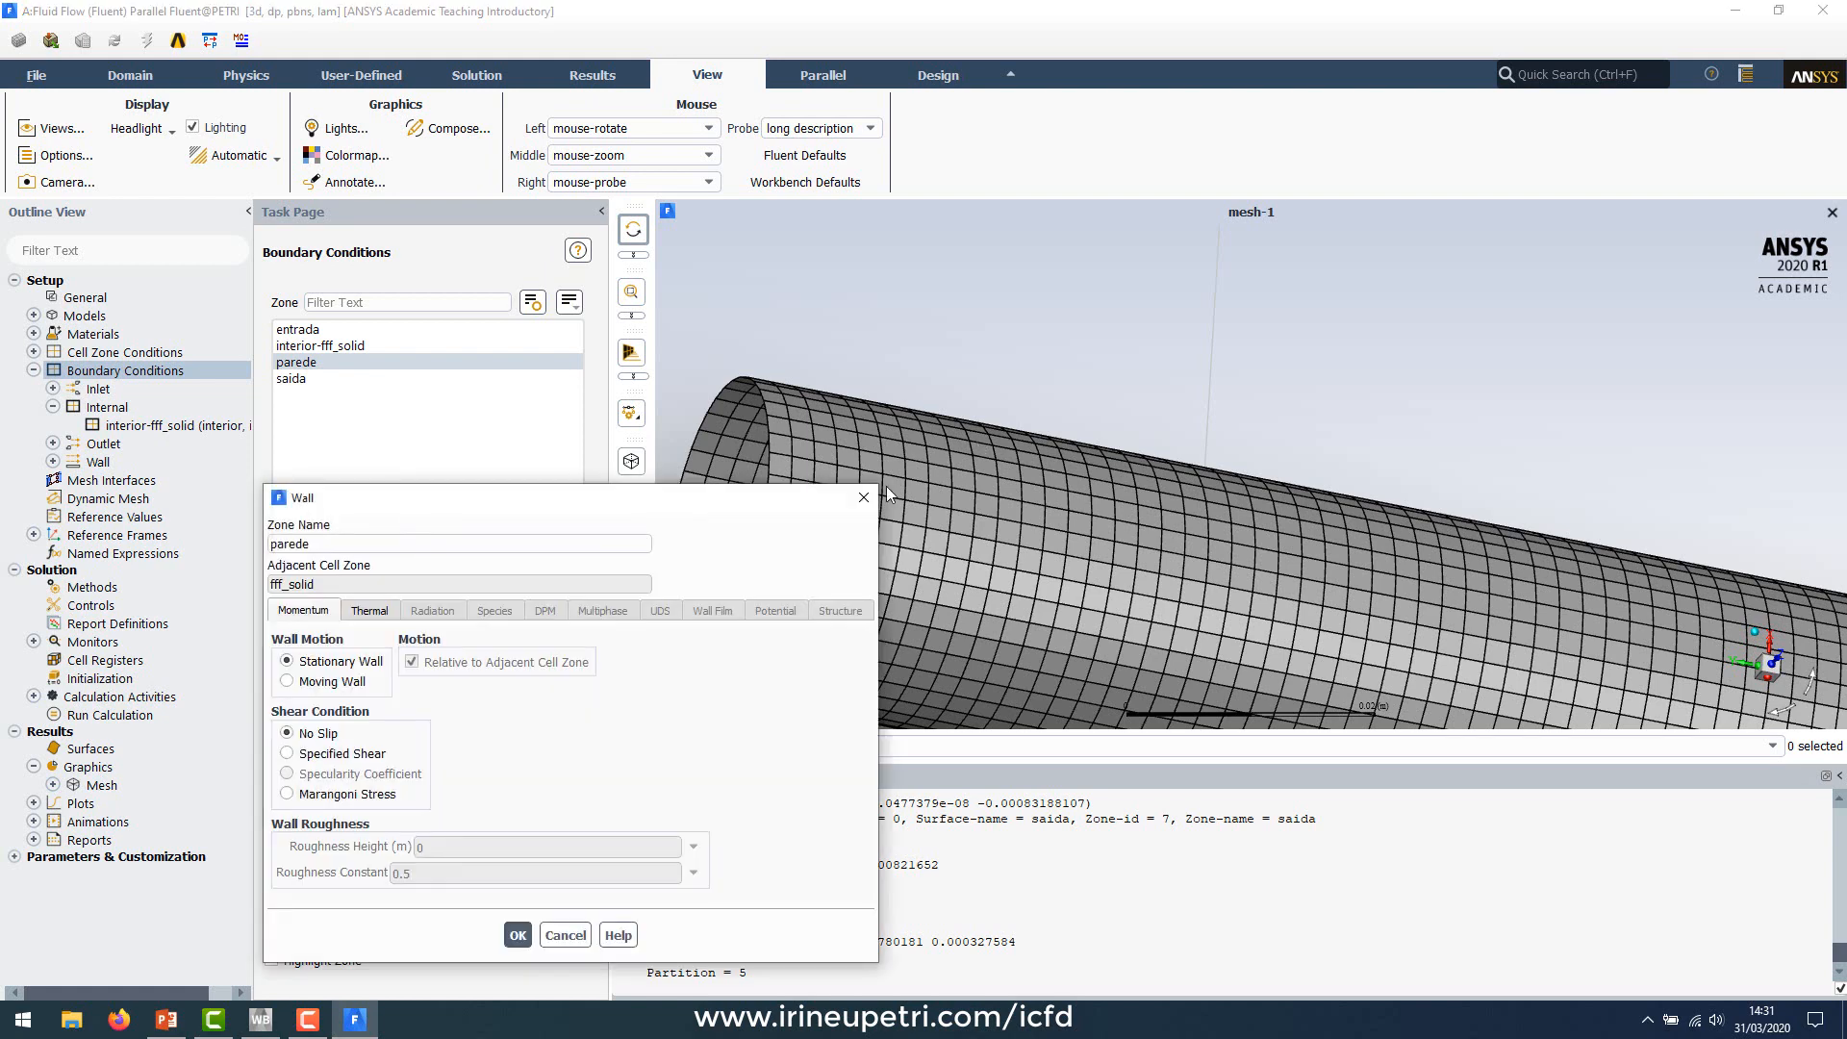
drag(591, 498, 428, 286)
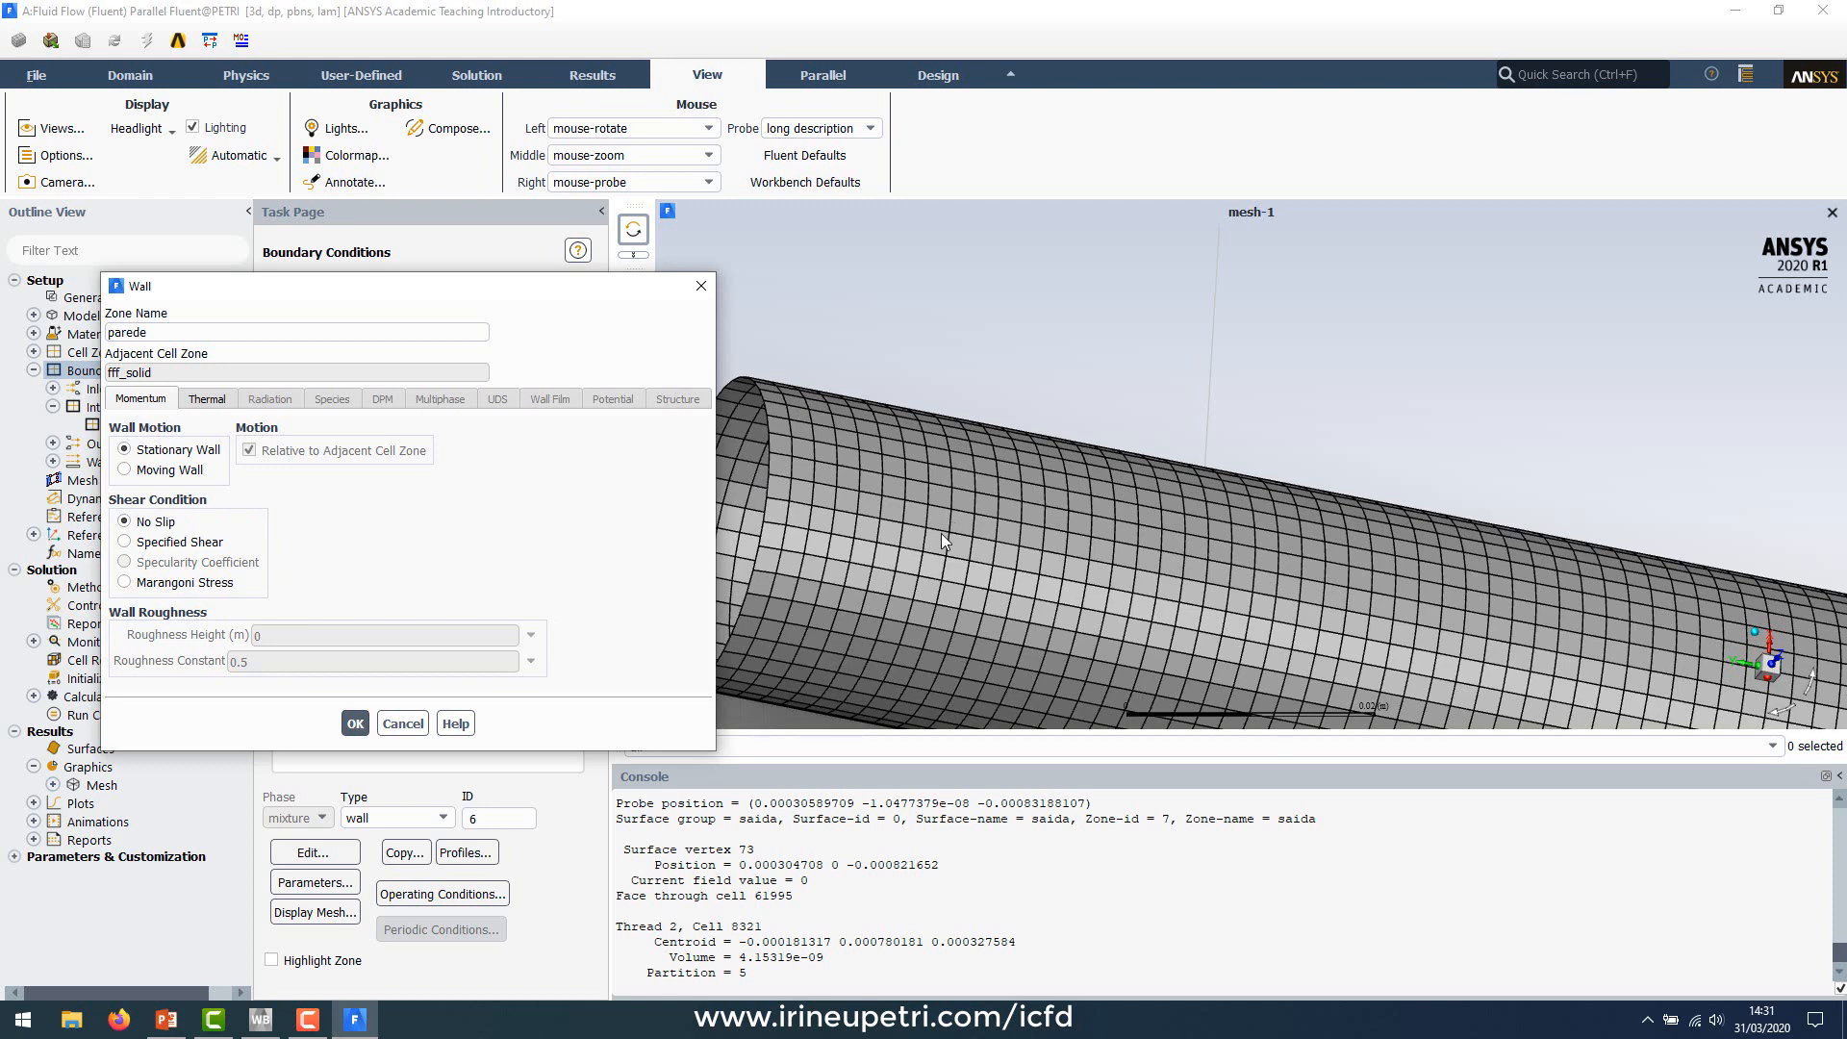
click(204, 400)
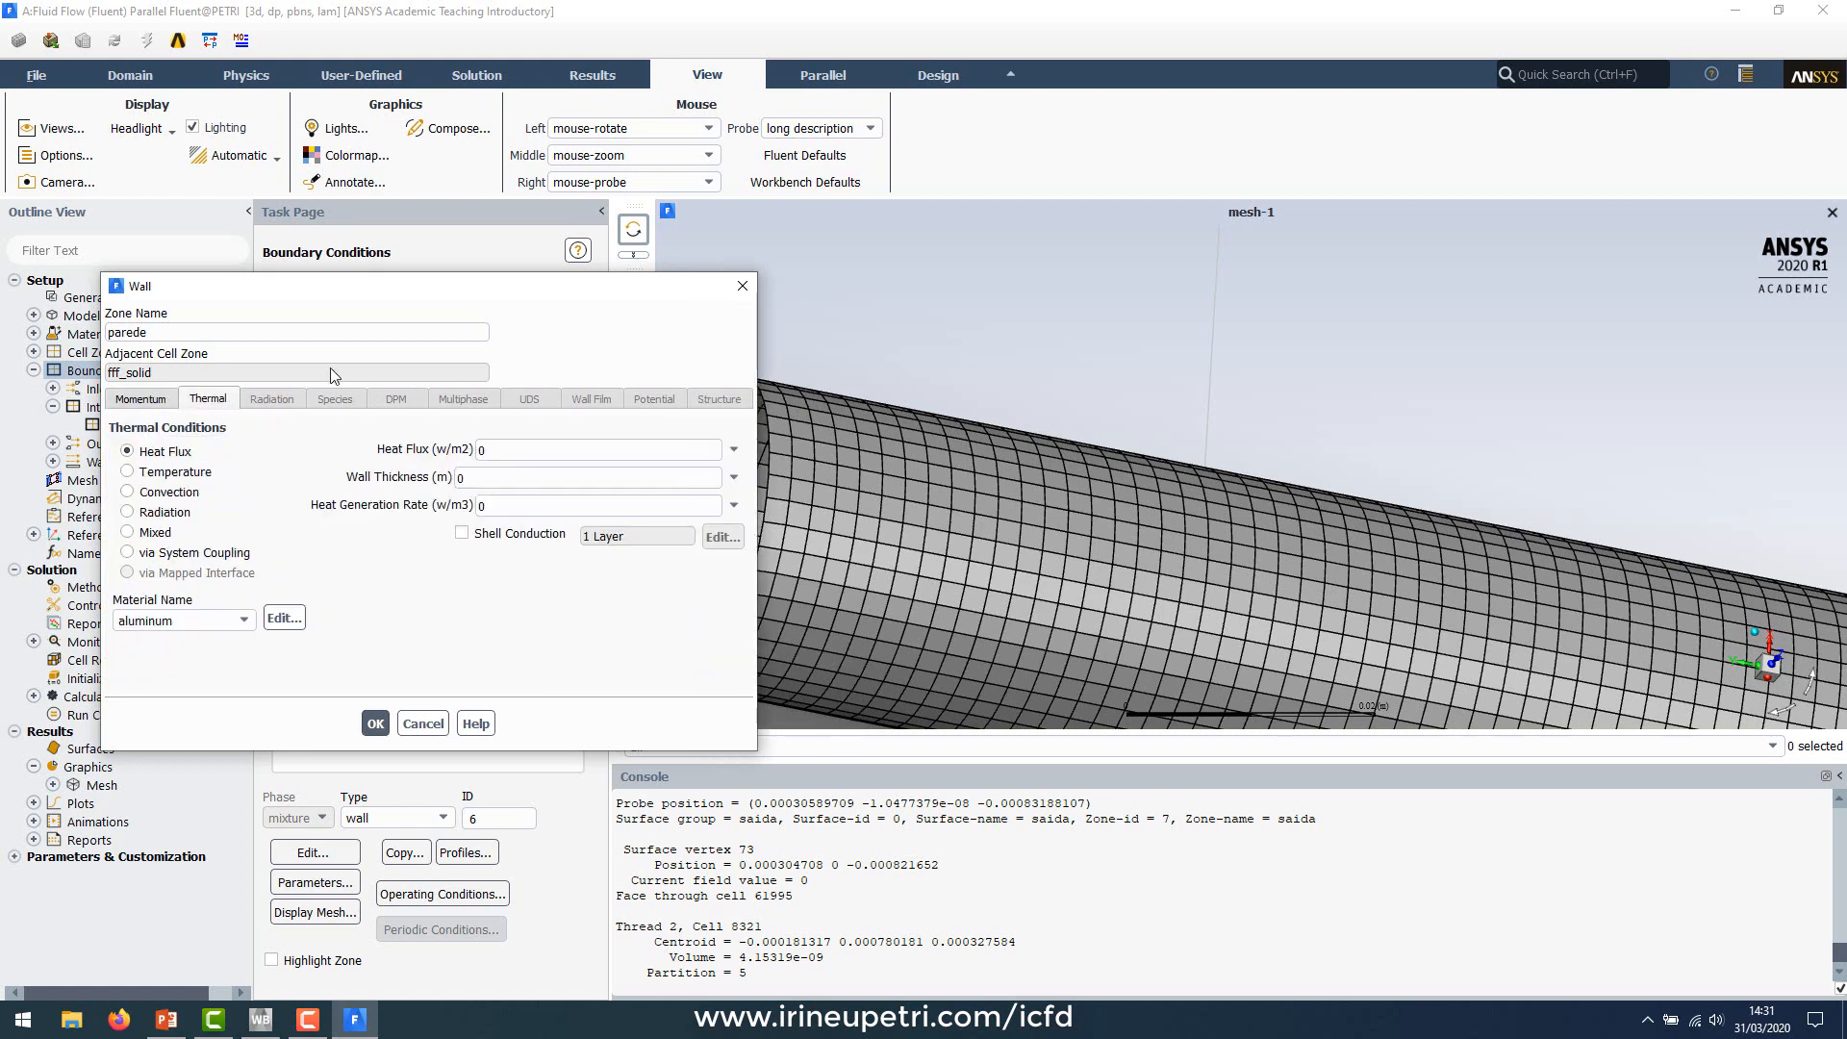
drag(381, 291, 311, 301)
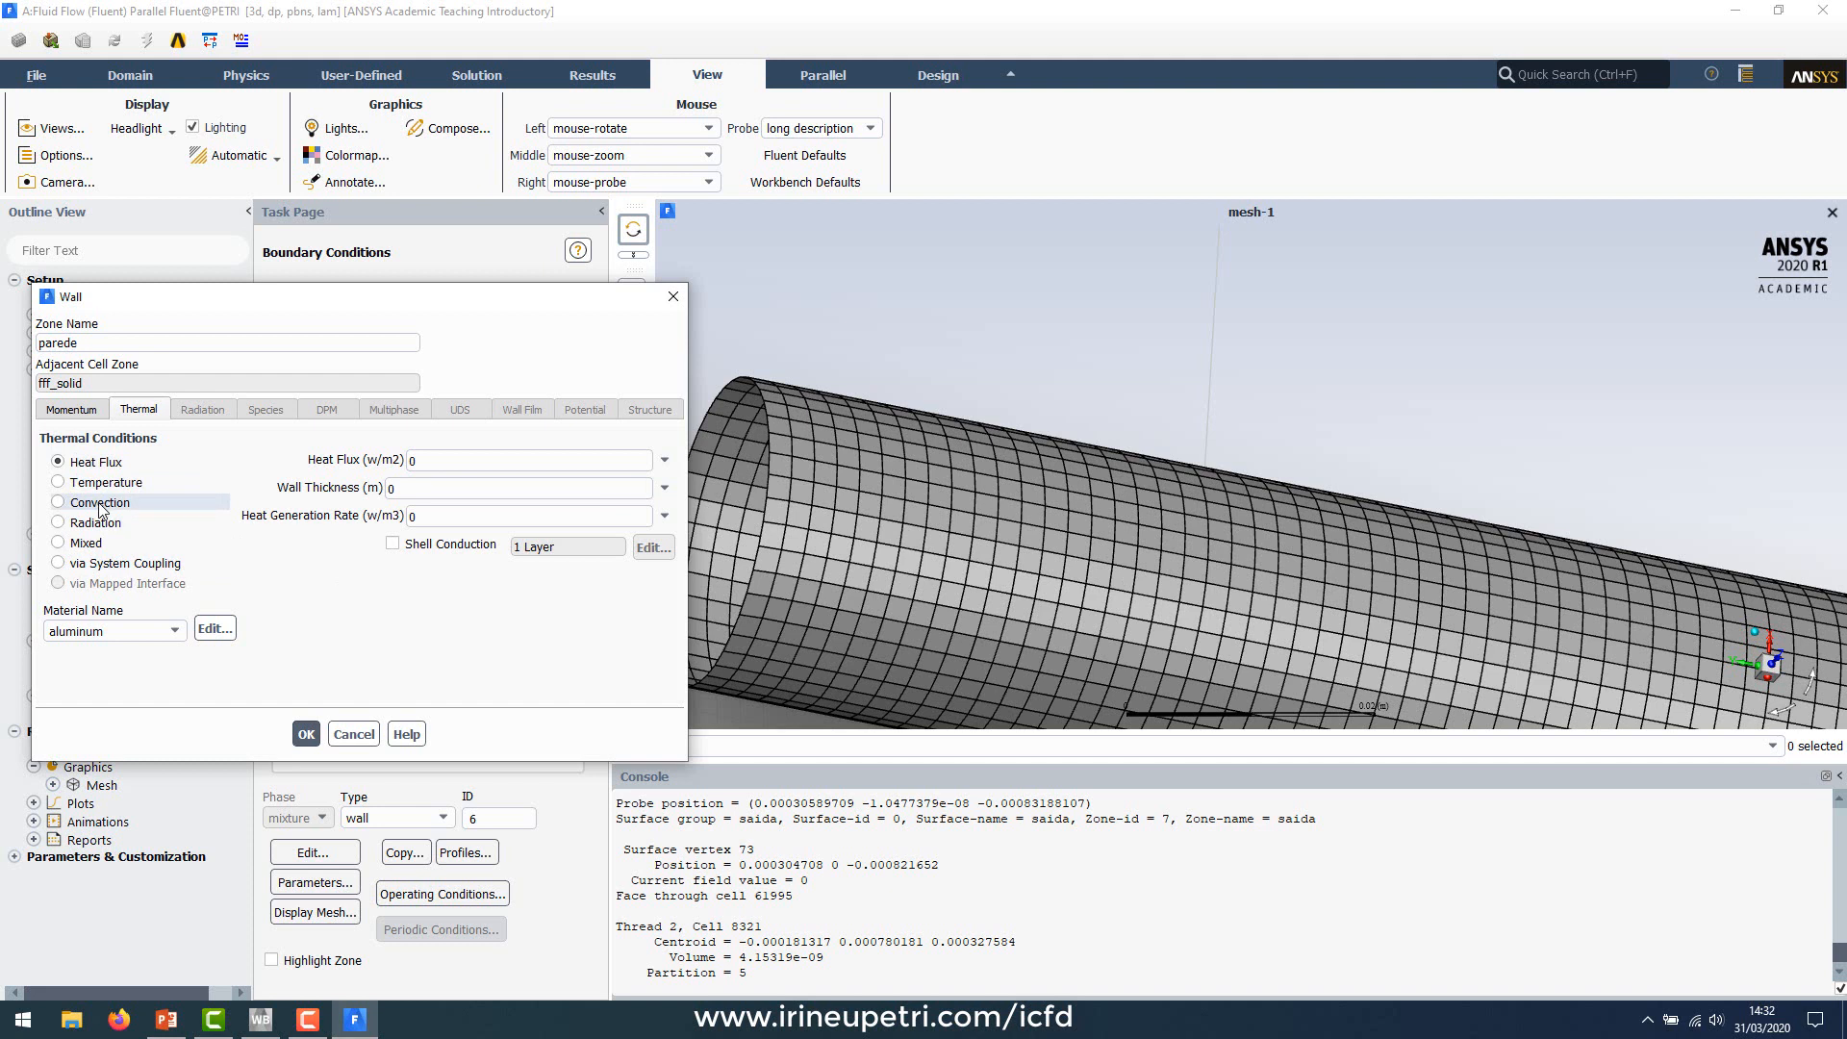
Step: Check the ambient temperature on the PowerPoint slide, and give parede a fixed Temperature condition of 100 °C with a 0.005 m wall thickness
mouse_move(185, 1034)
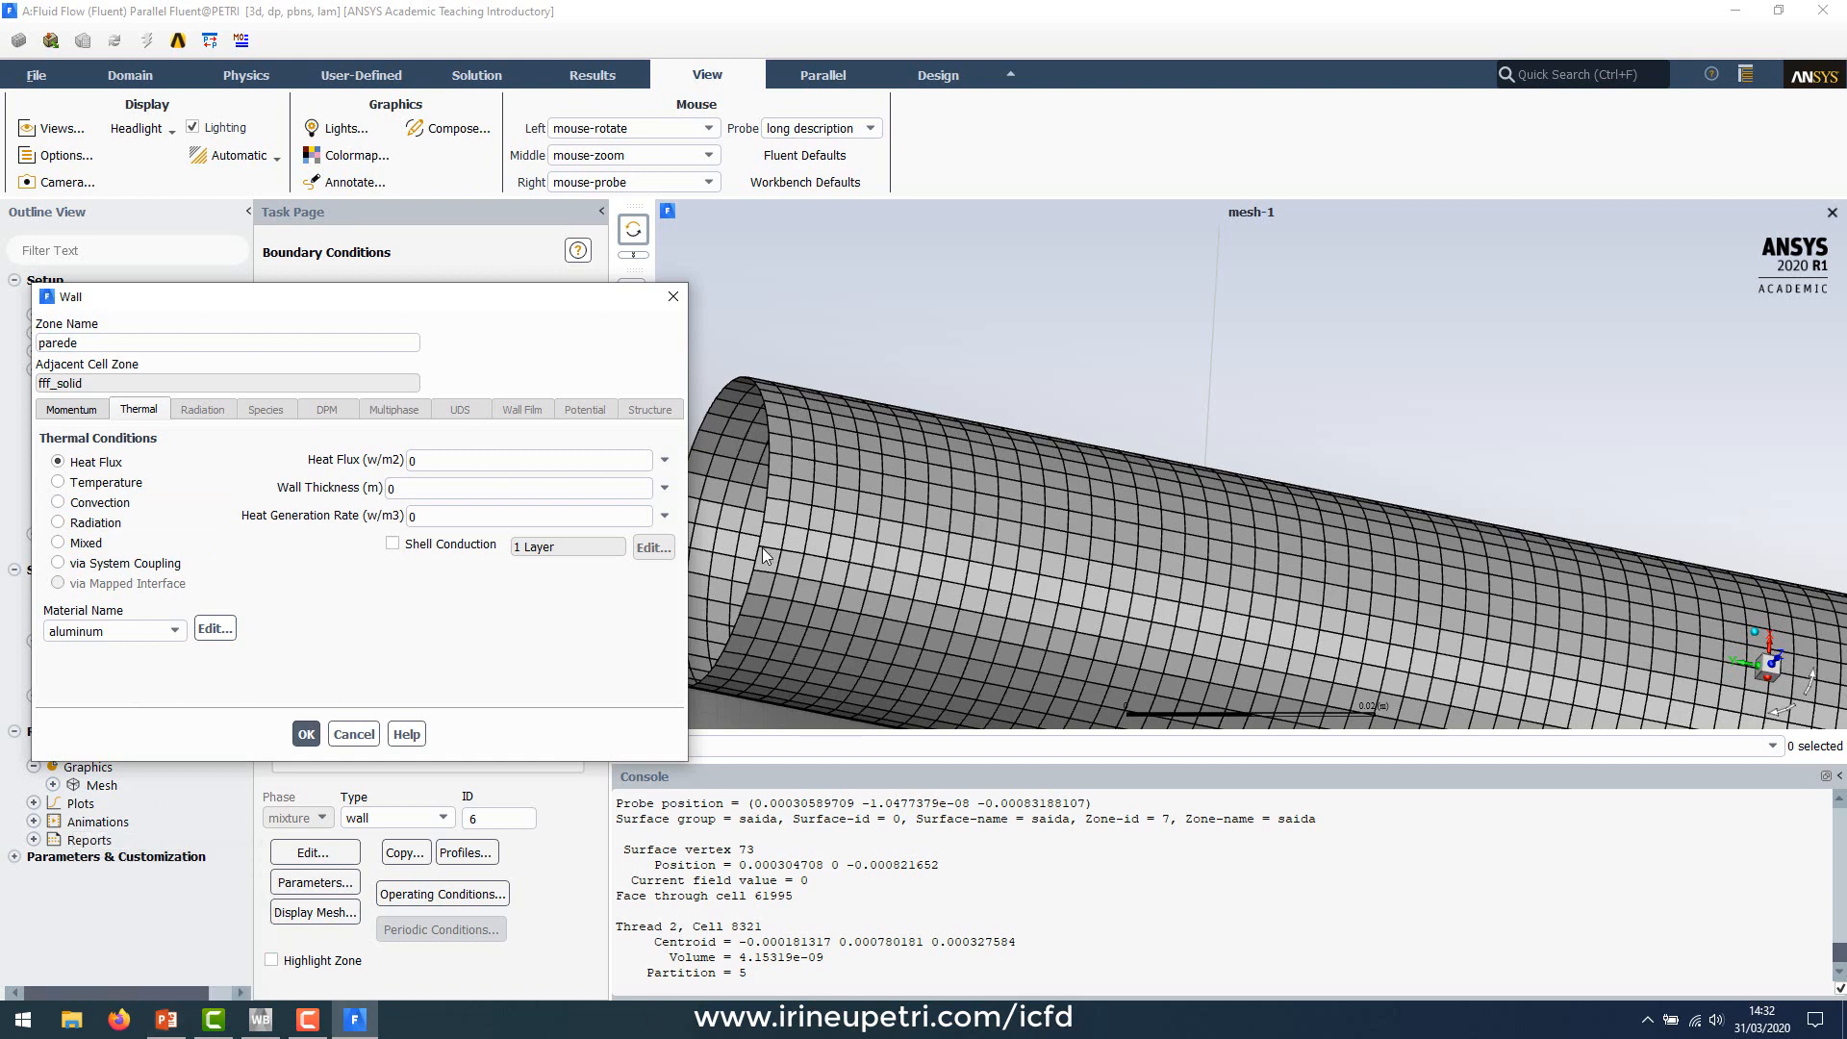
click(59, 482)
click(167, 1019)
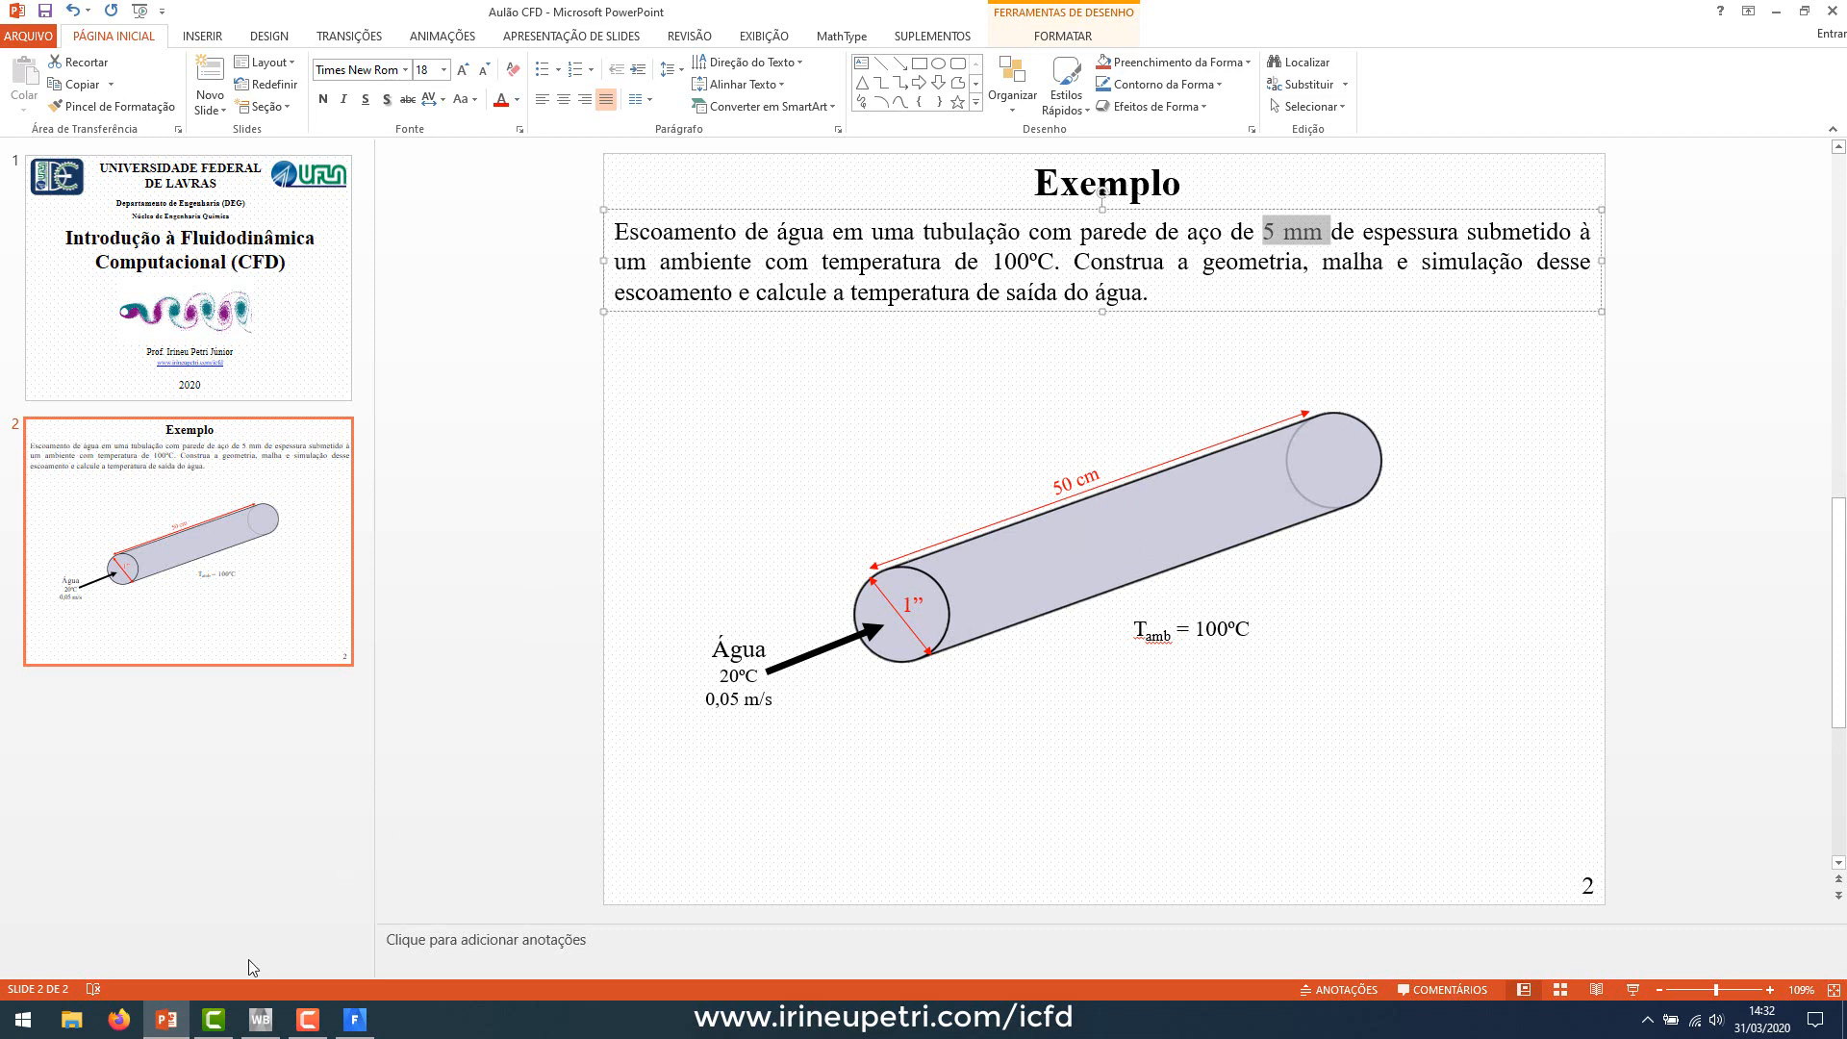
click(355, 1019)
click(78, 484)
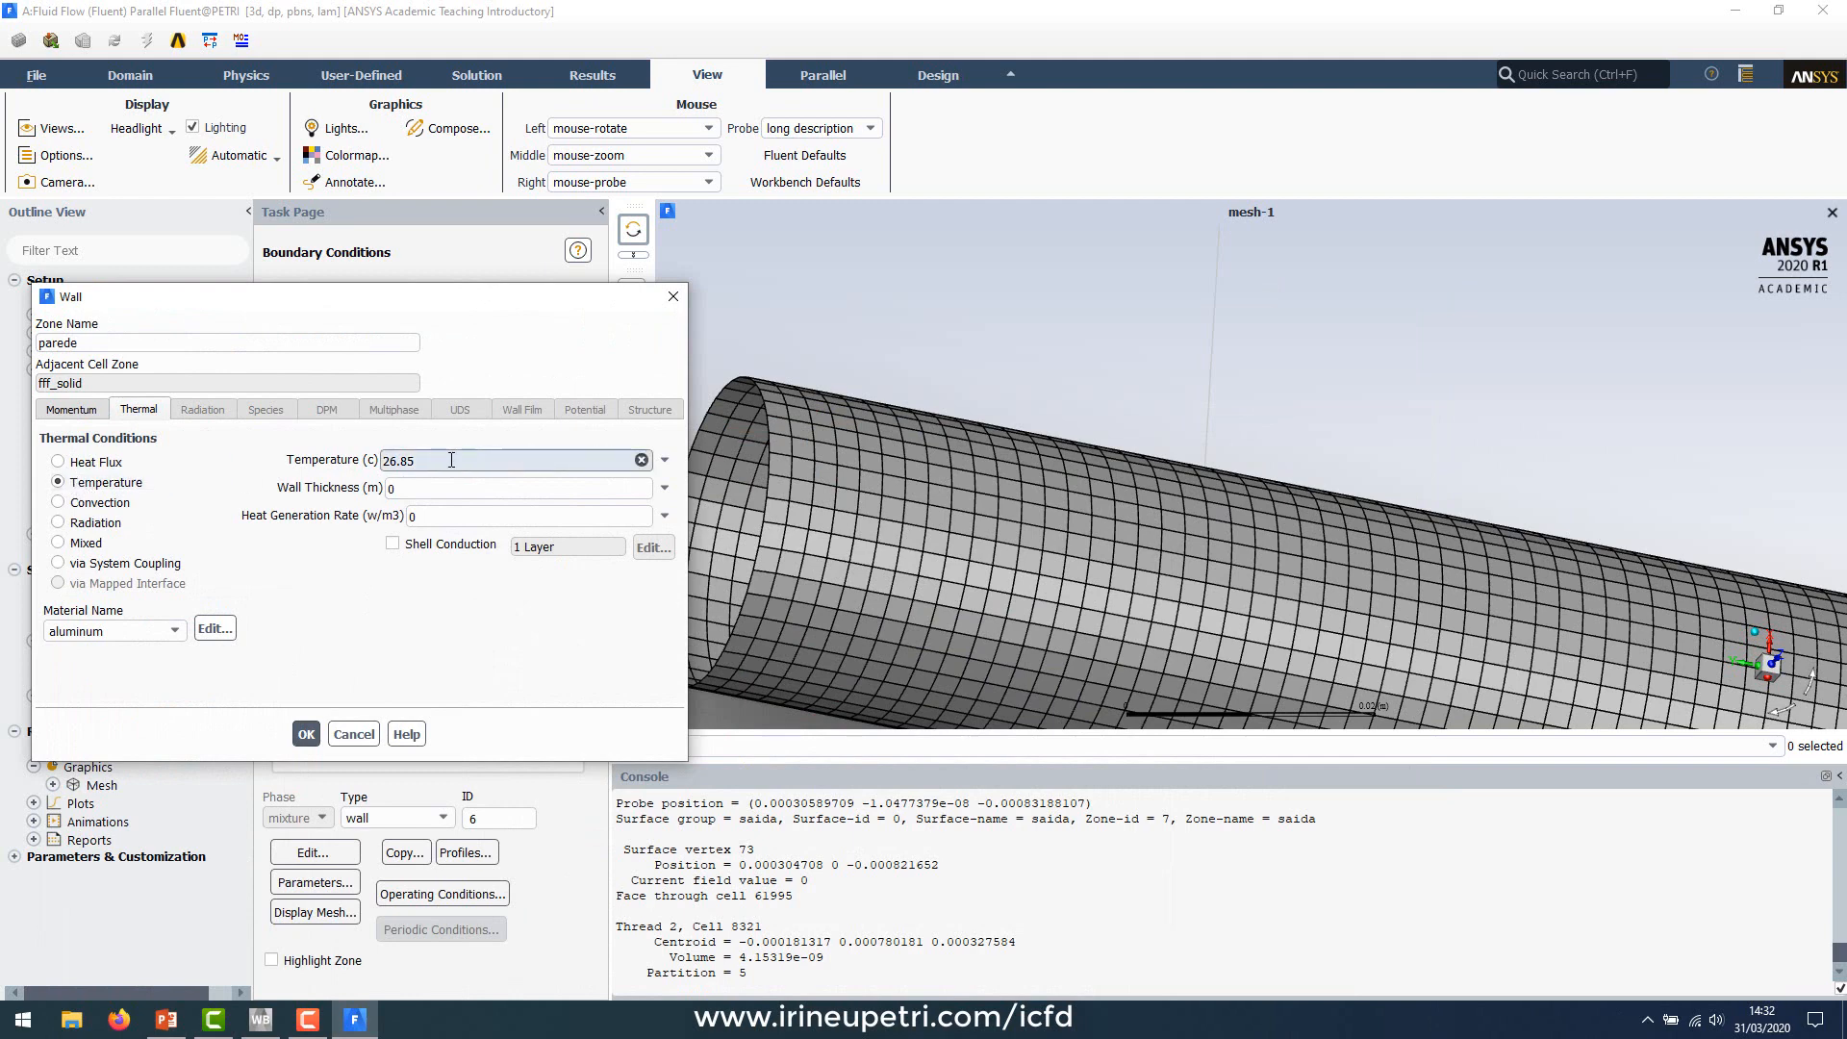
drag(451, 459, 385, 462)
text(100)
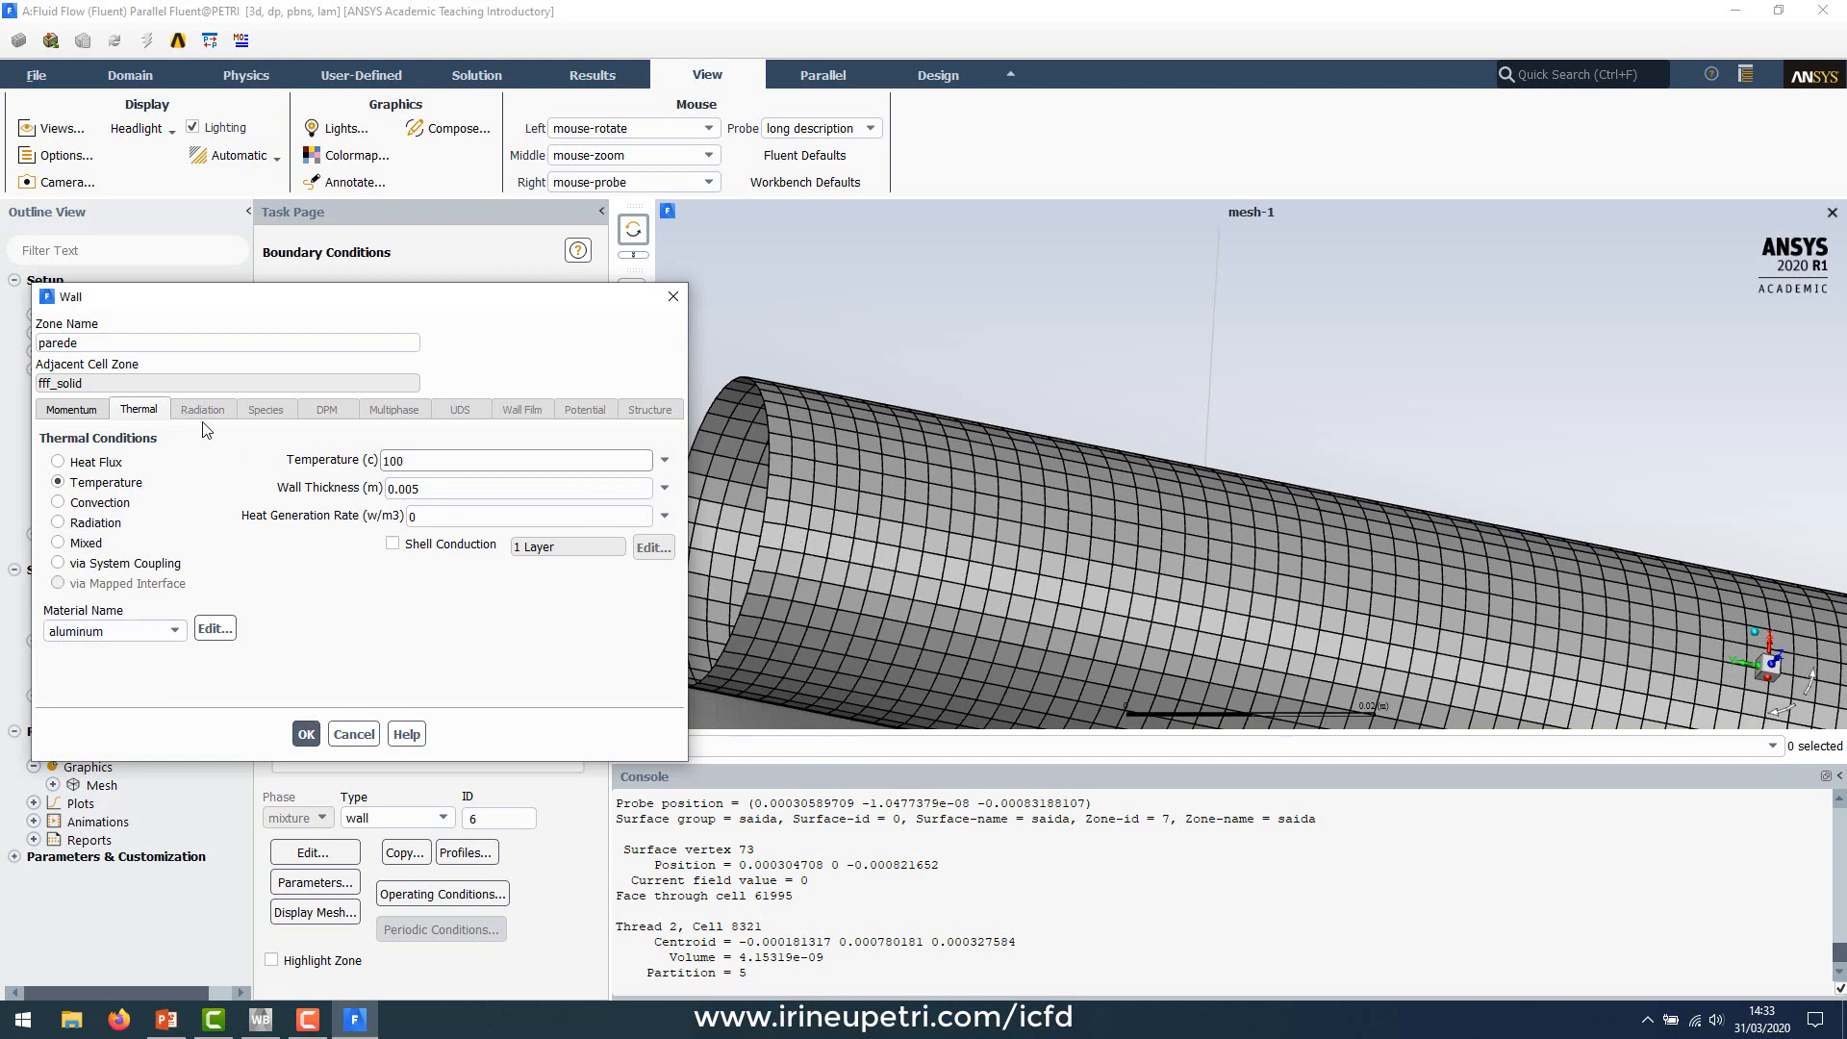
Step: Set parede's wall material to steel and apply the wall settings
click(111, 632)
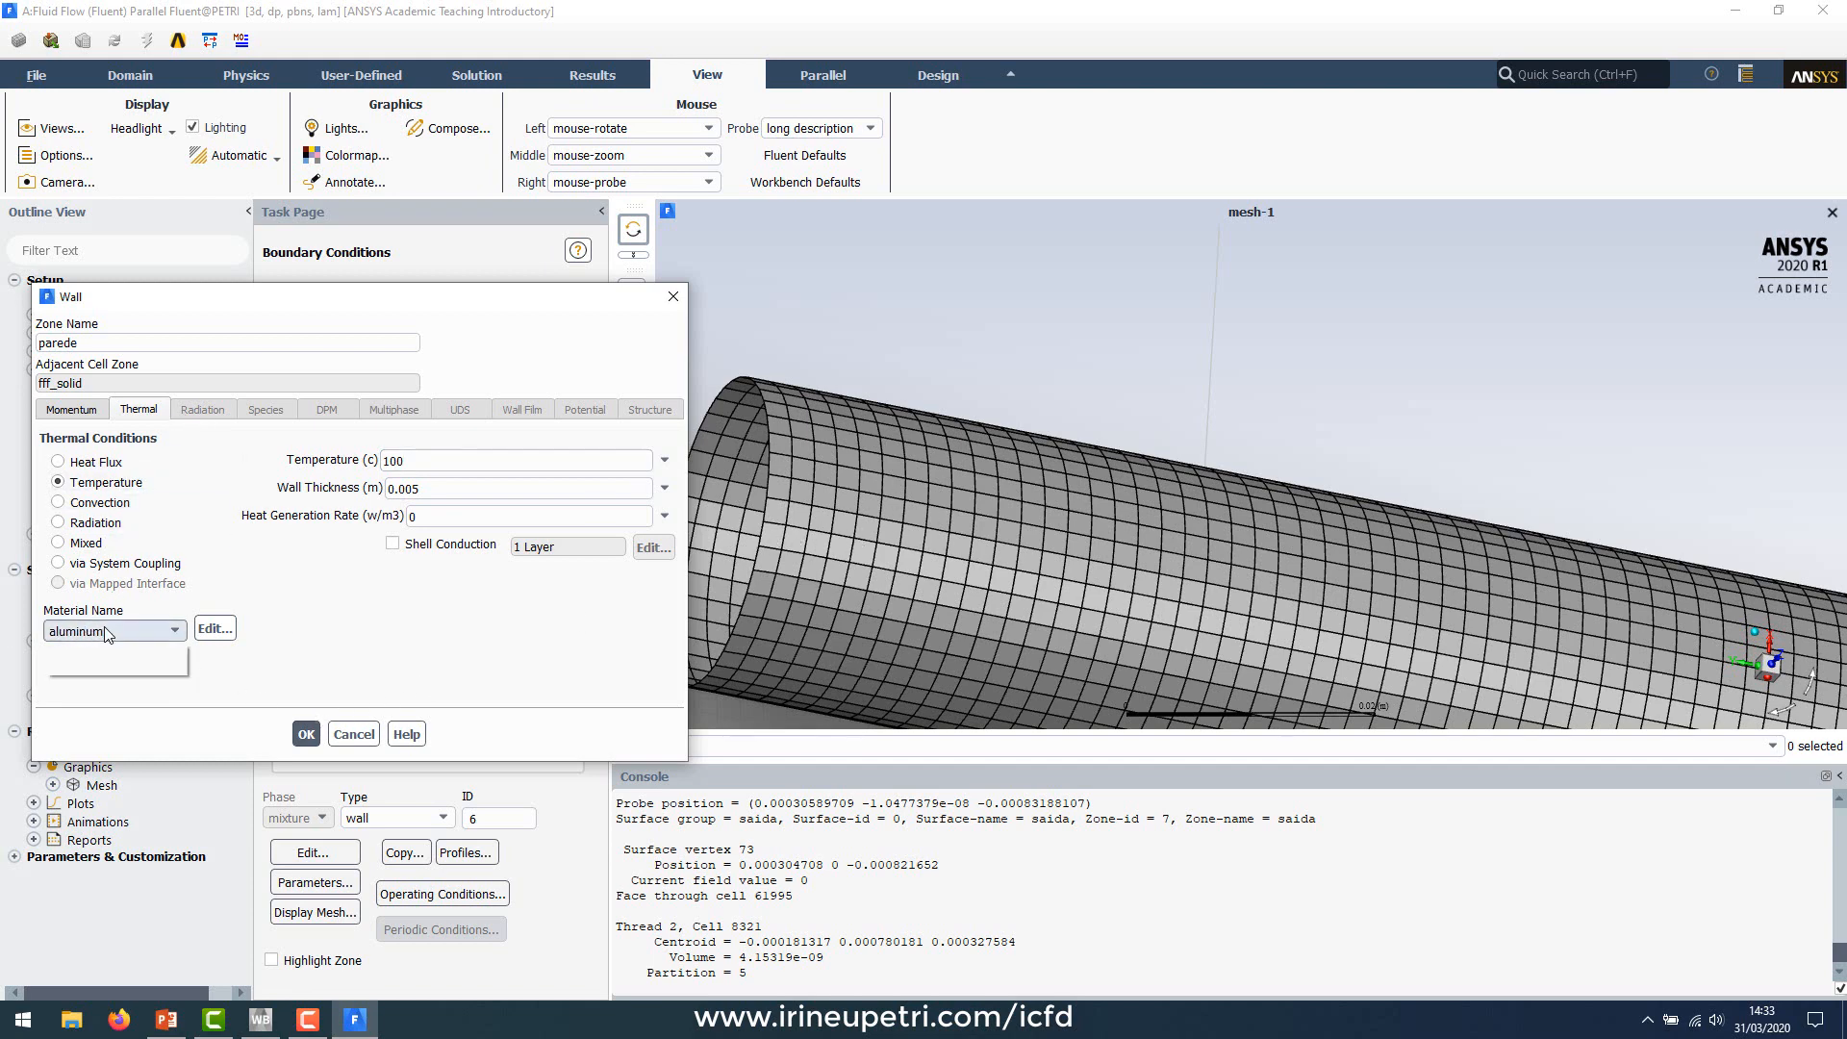
click(75, 660)
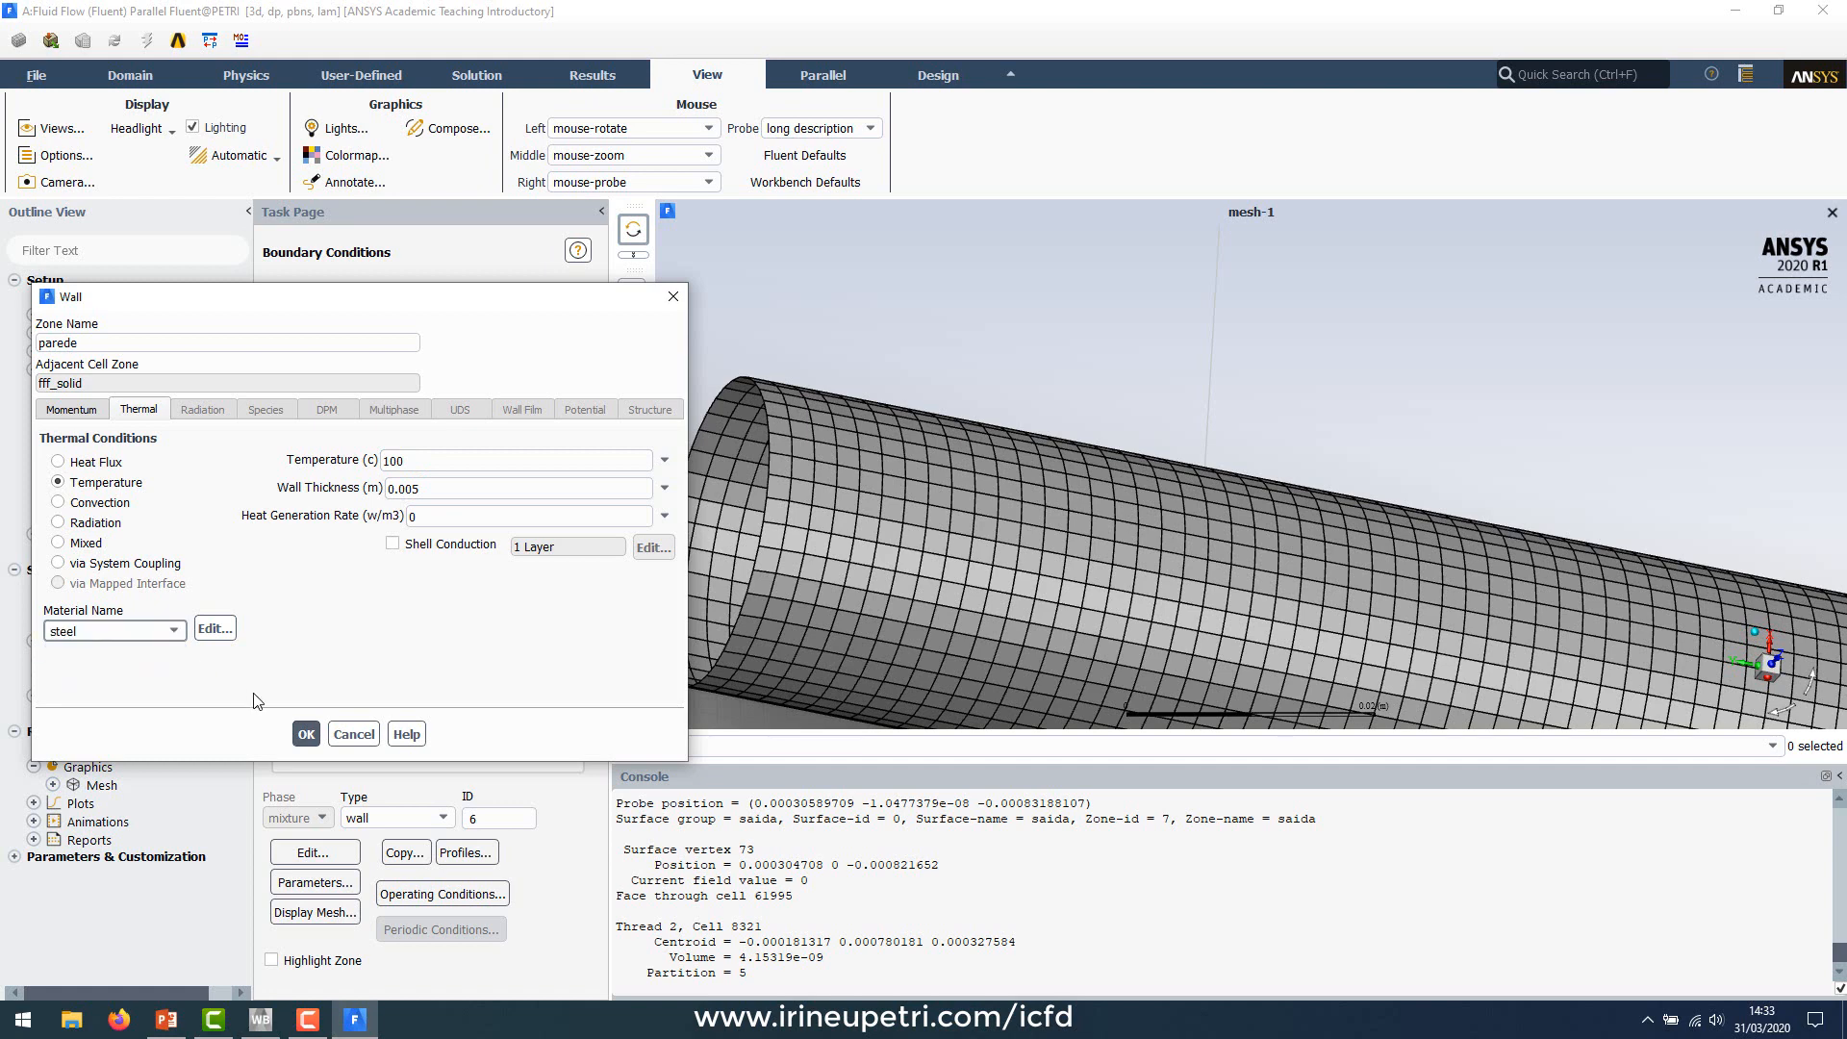
click(306, 734)
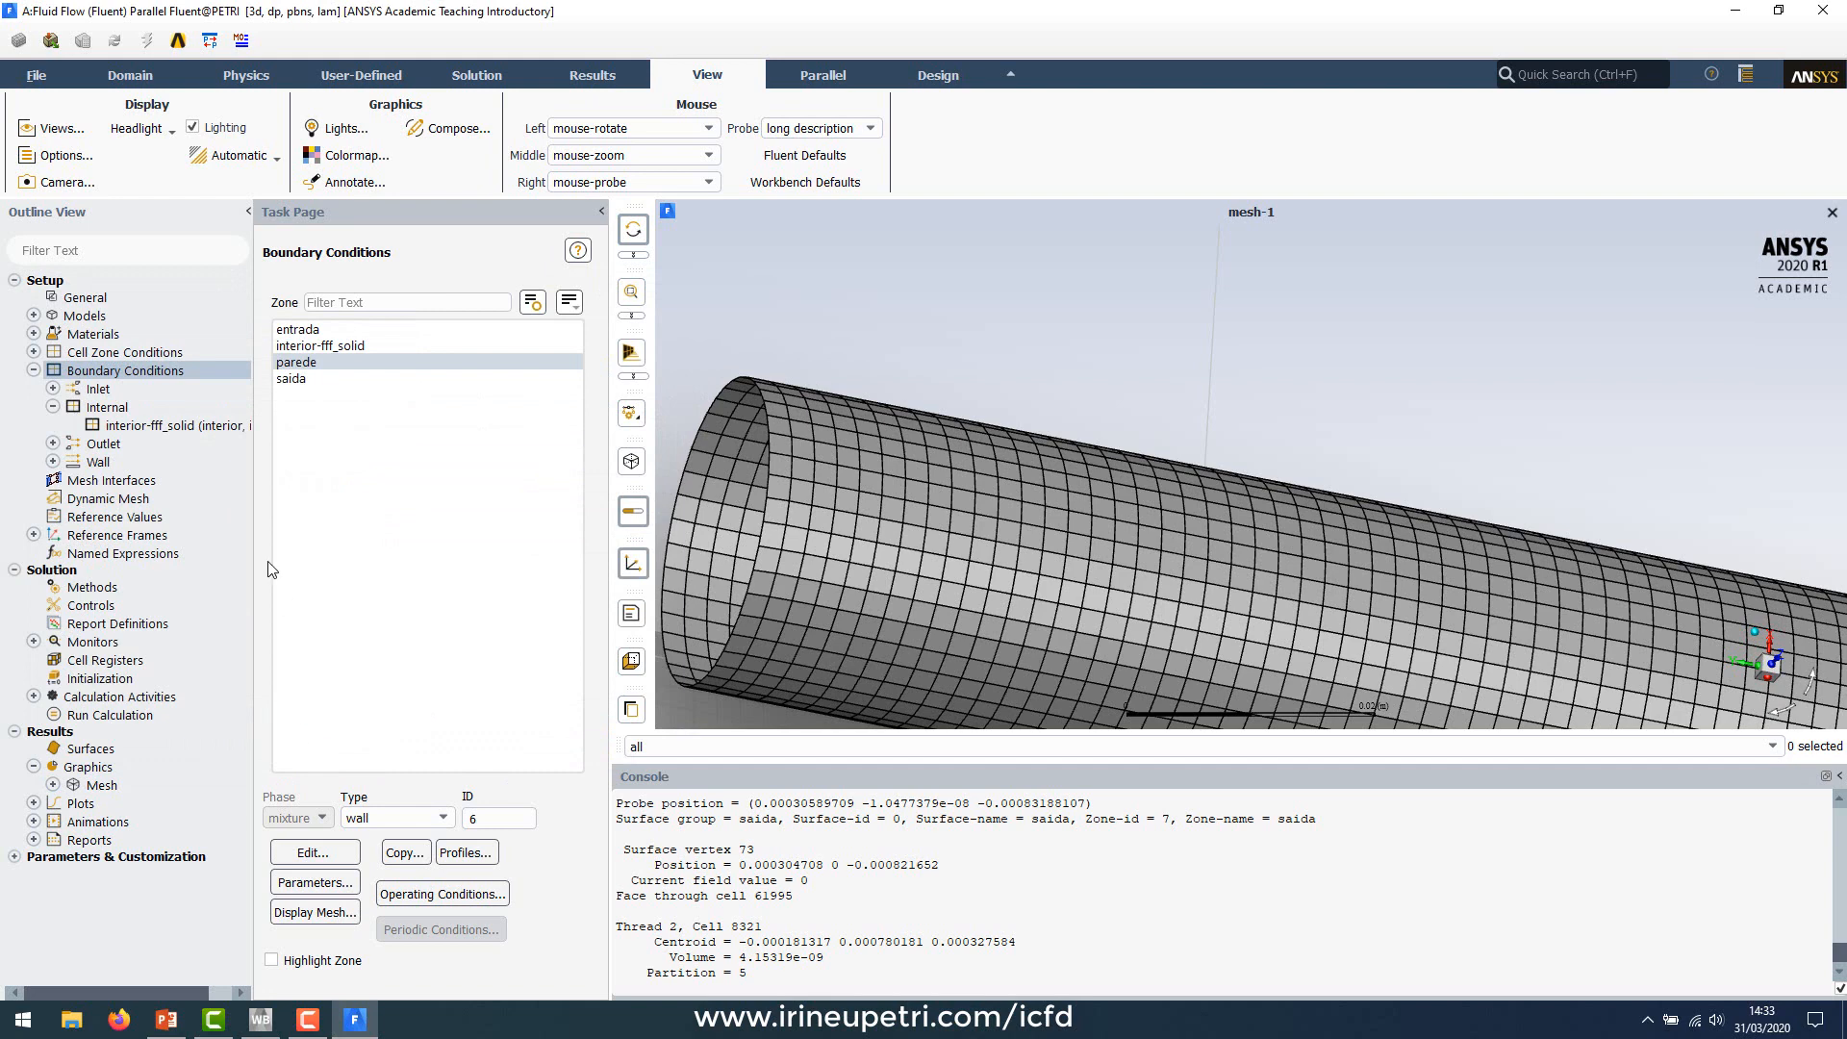
Step: Look through the remaining setup entries, from Mesh Interfaces and Reference Frames to Named Expressions
click(34, 372)
click(107, 389)
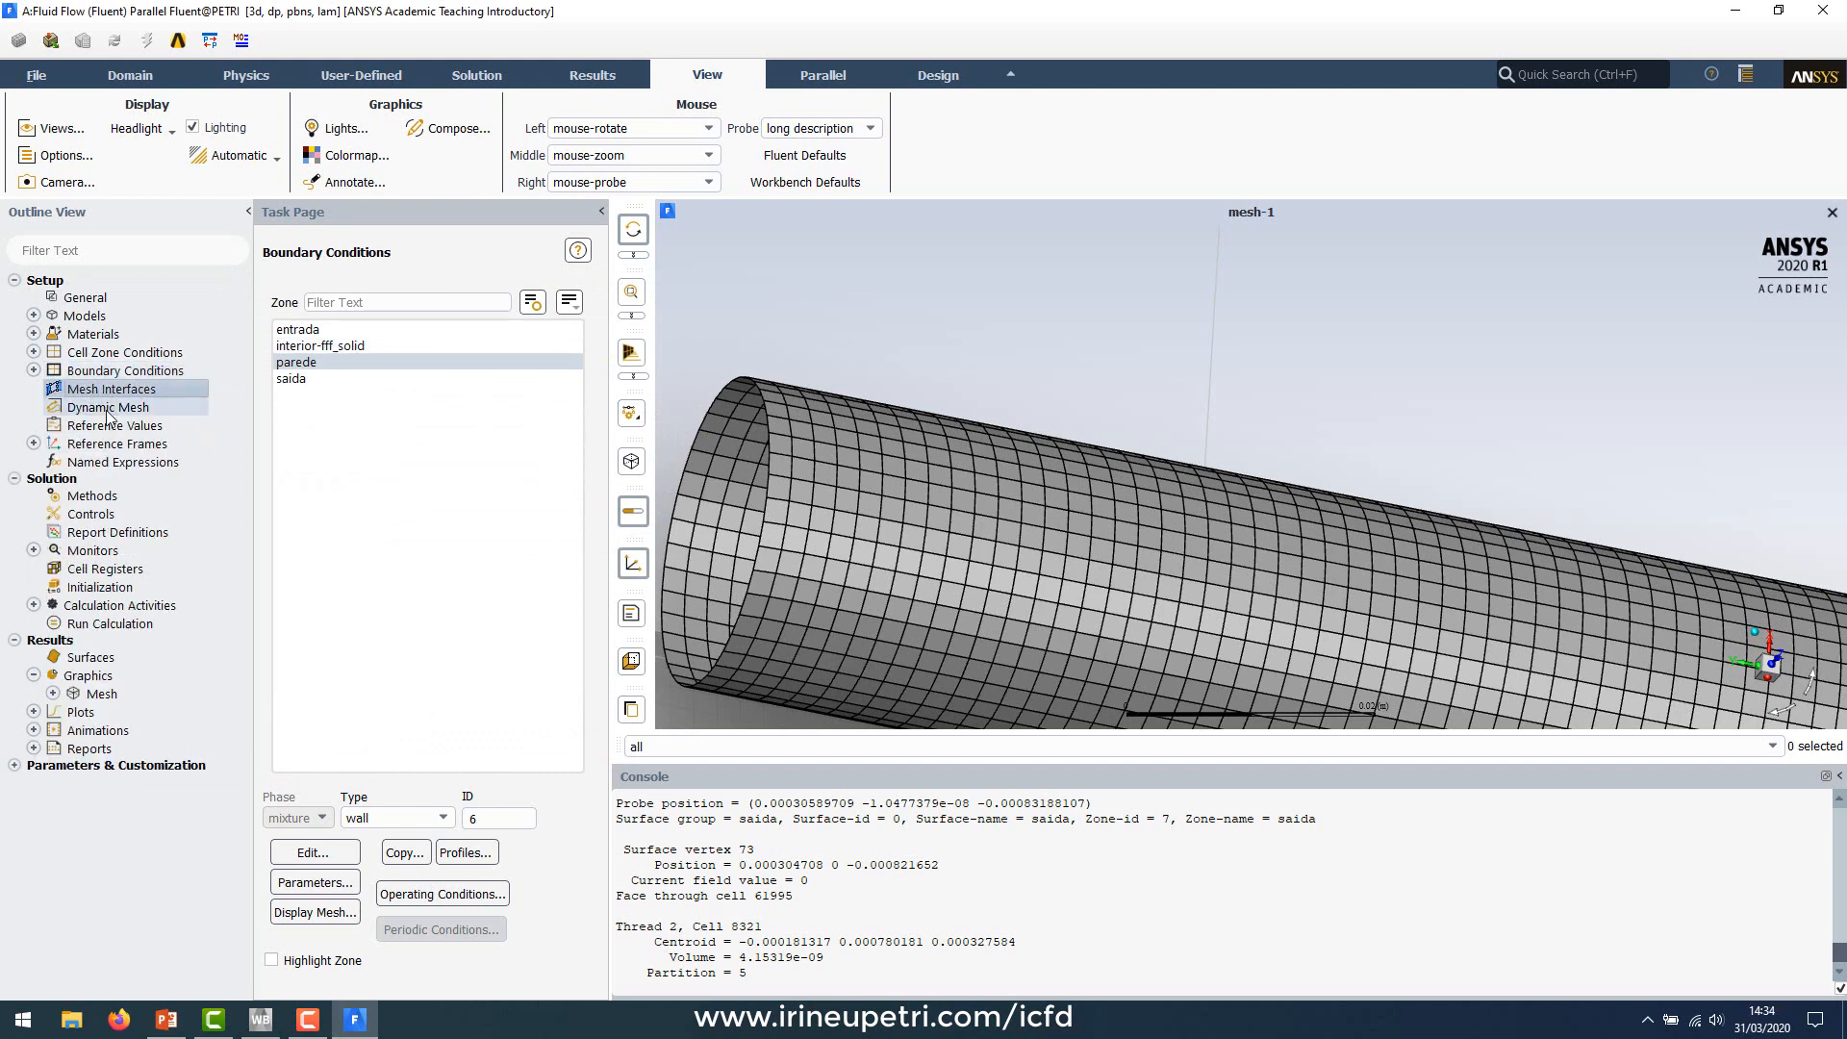
click(103, 409)
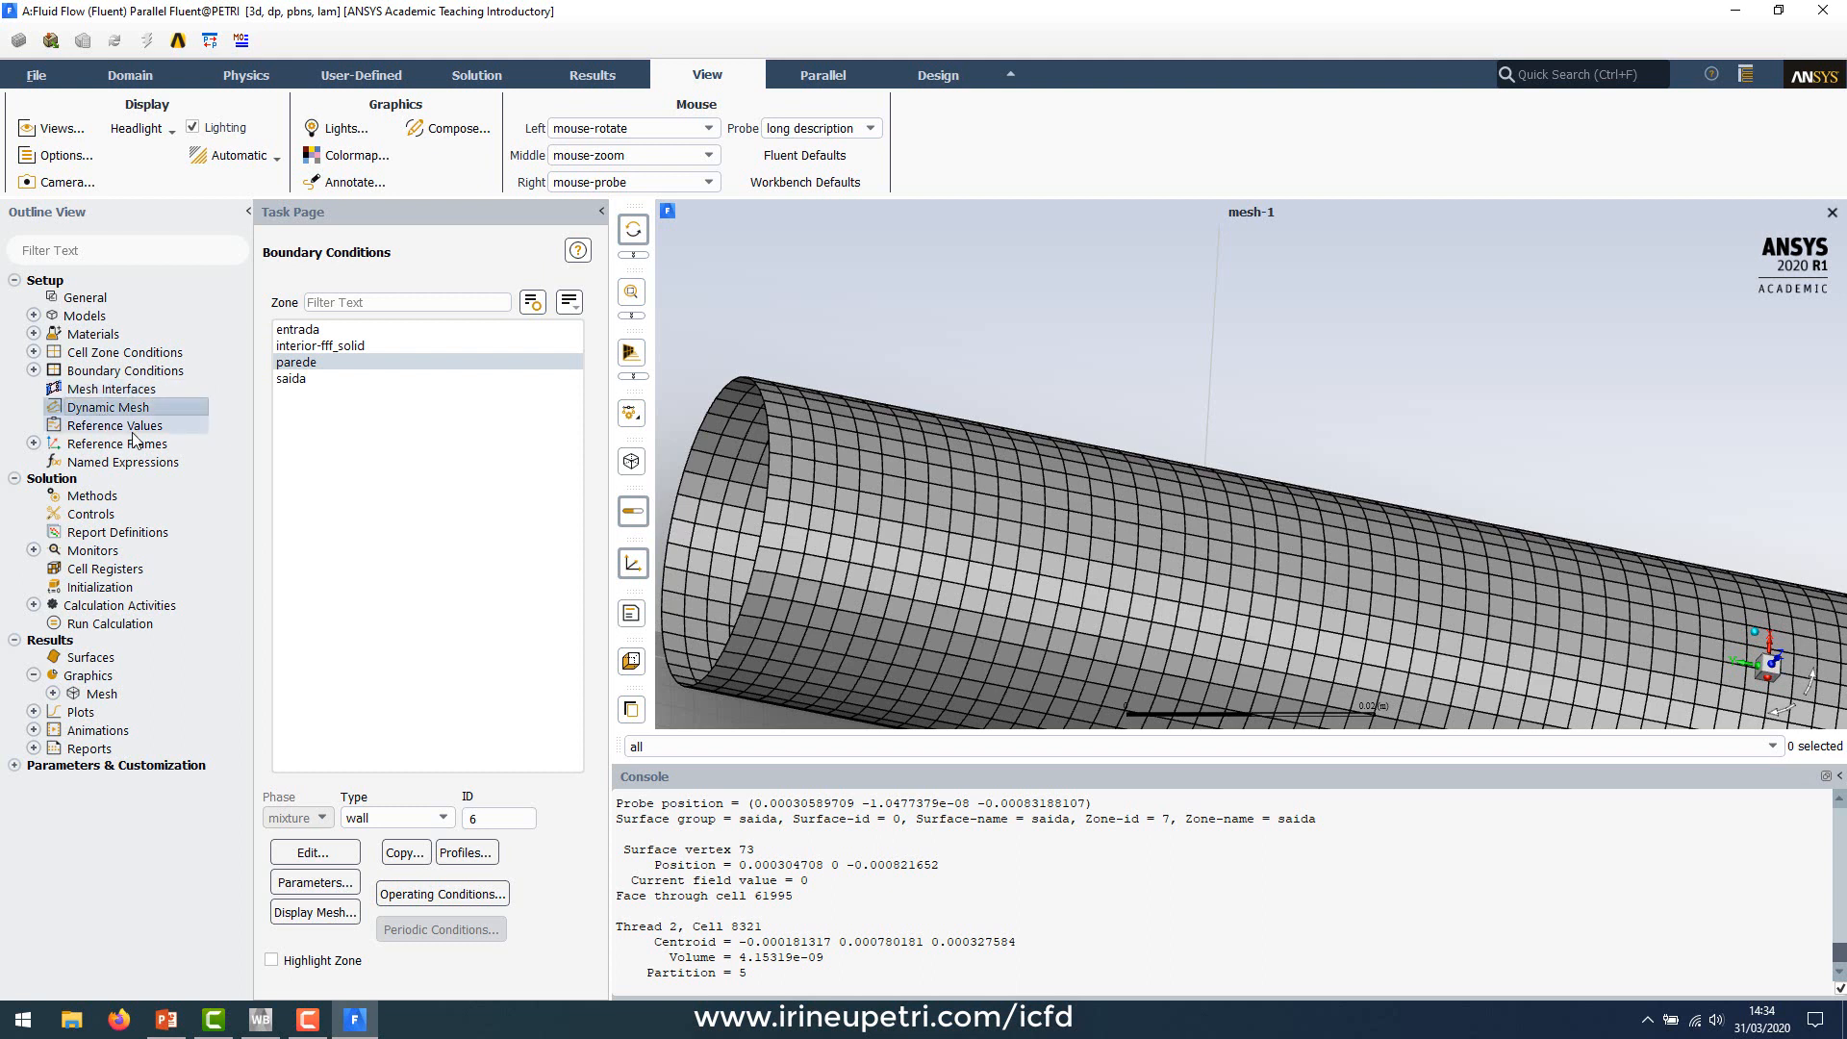
click(114, 427)
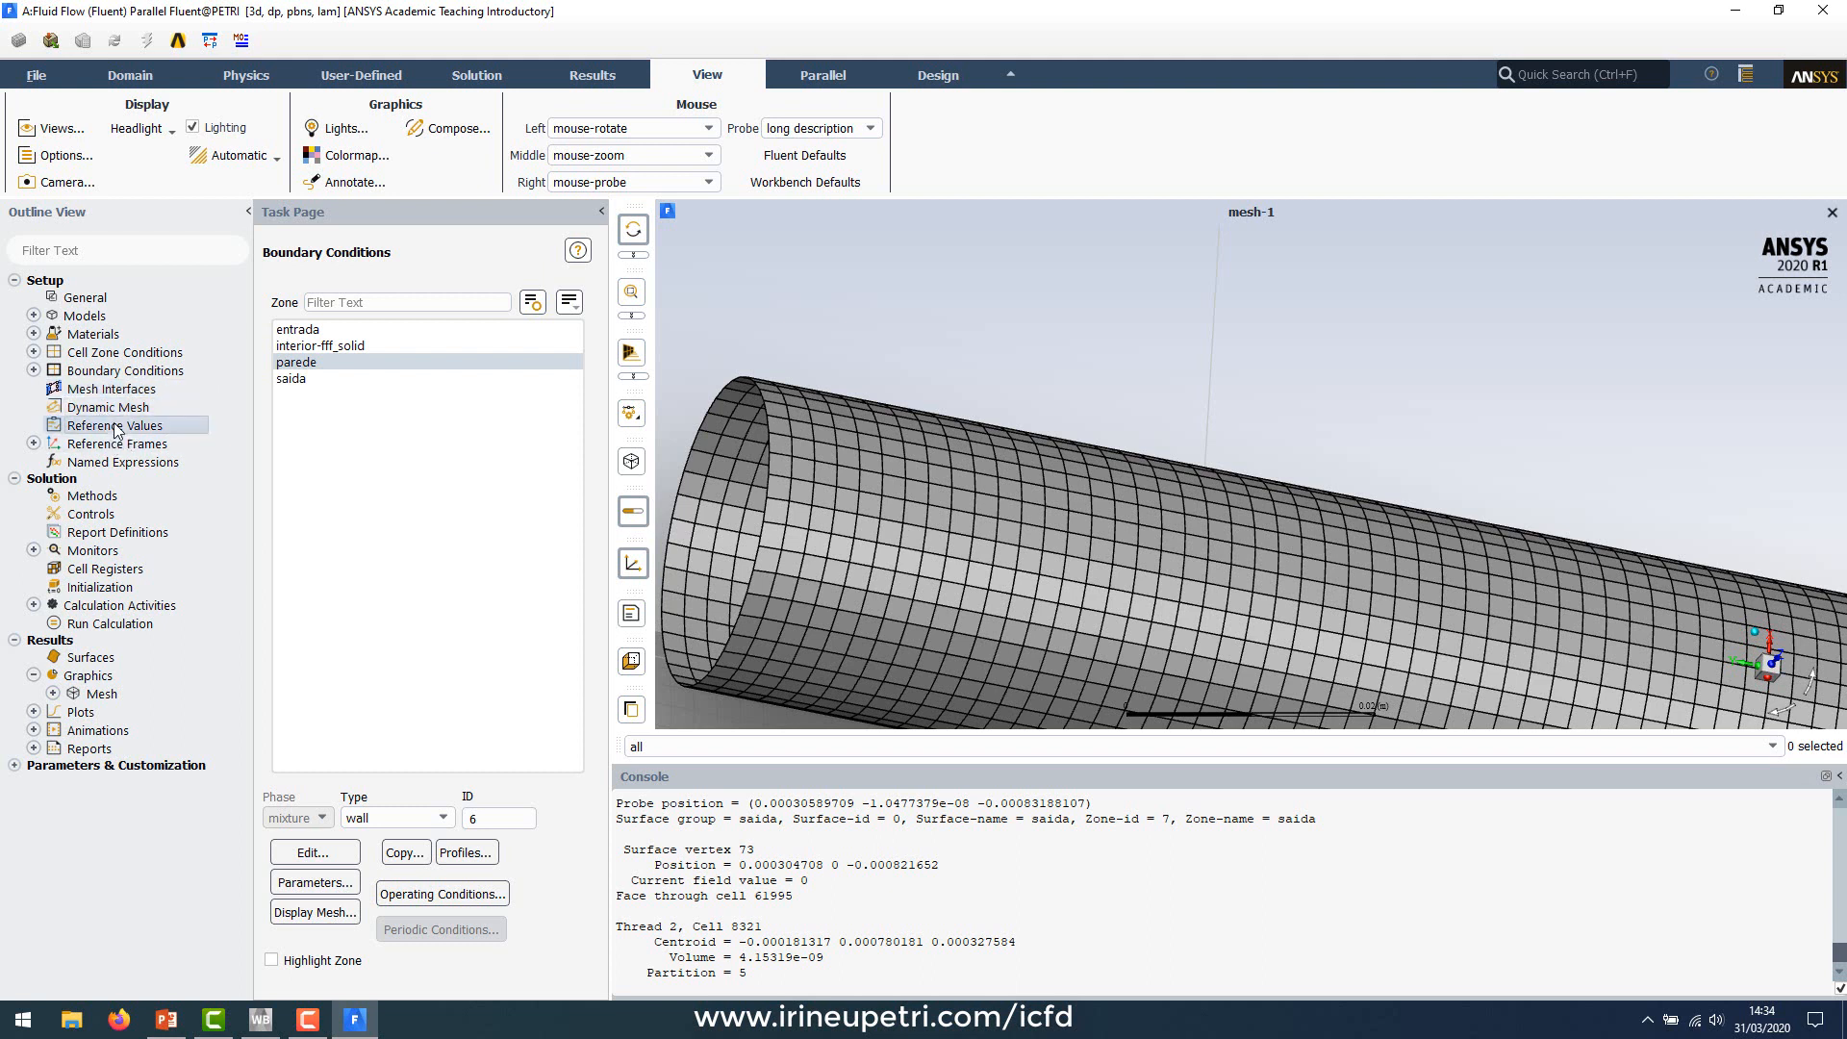
click(34, 443)
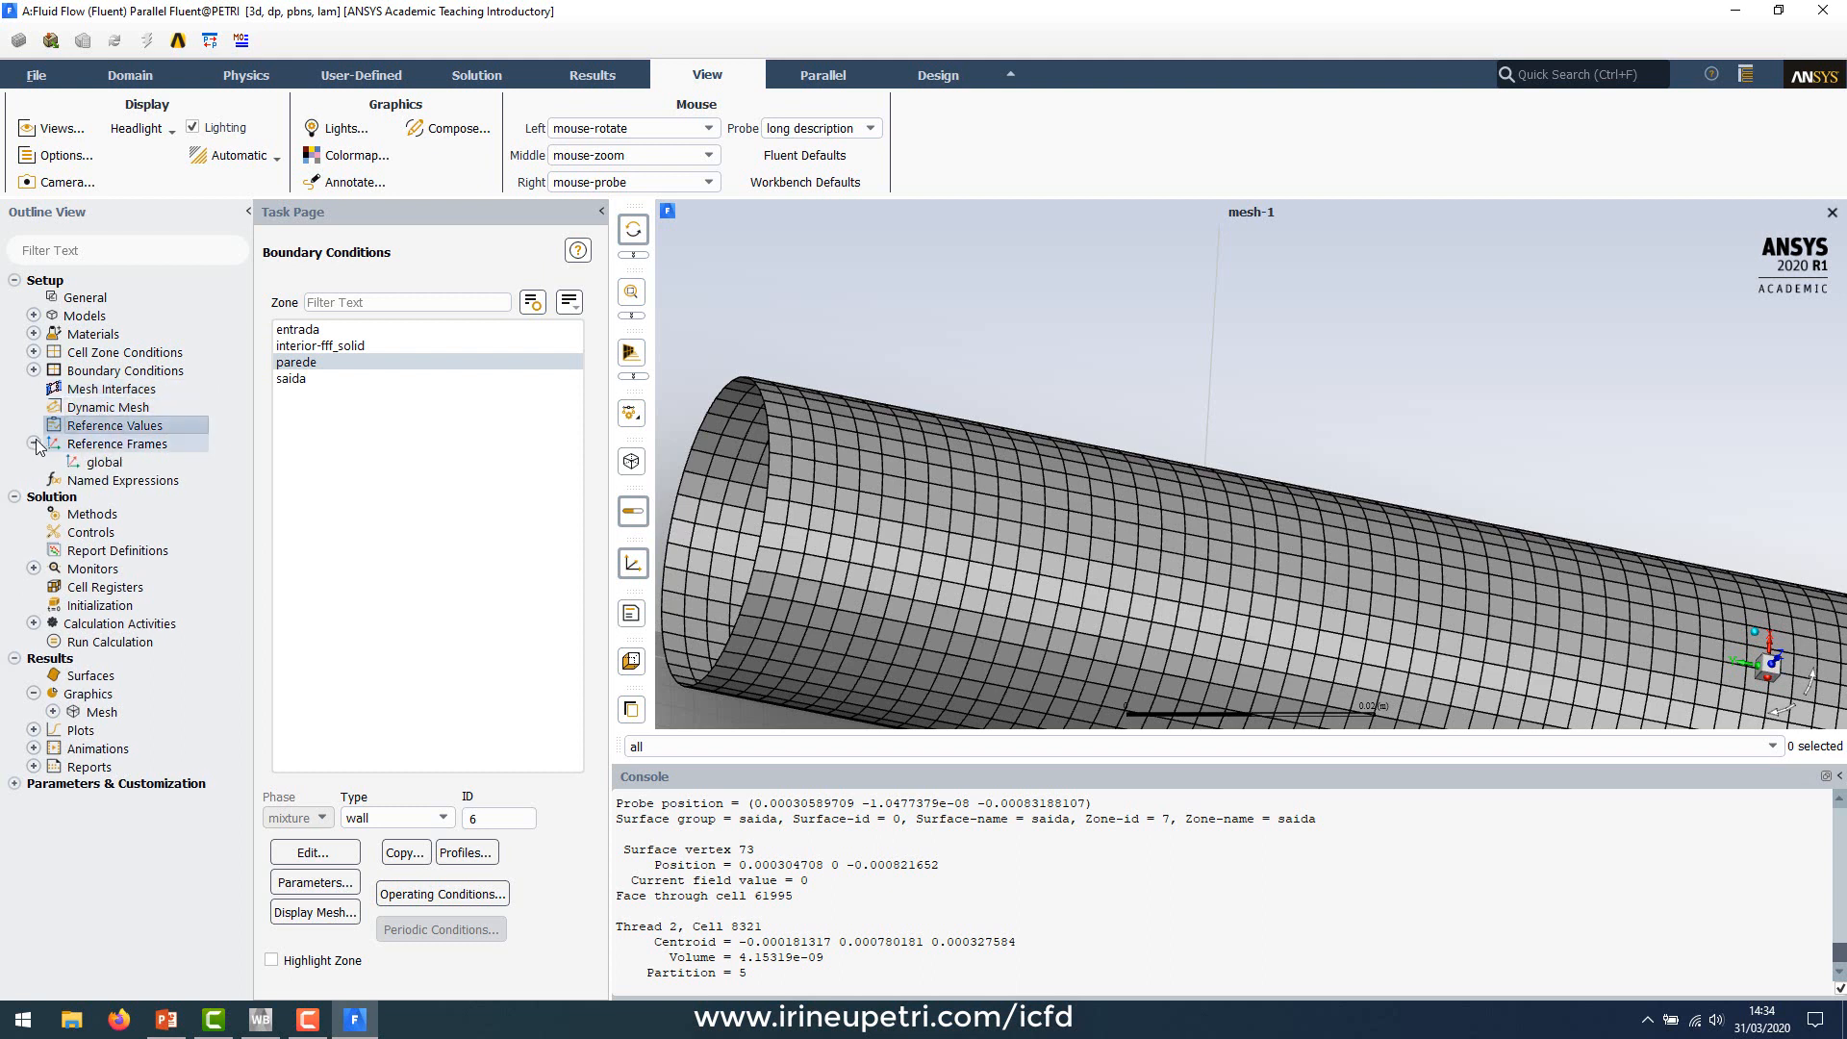
click(35, 444)
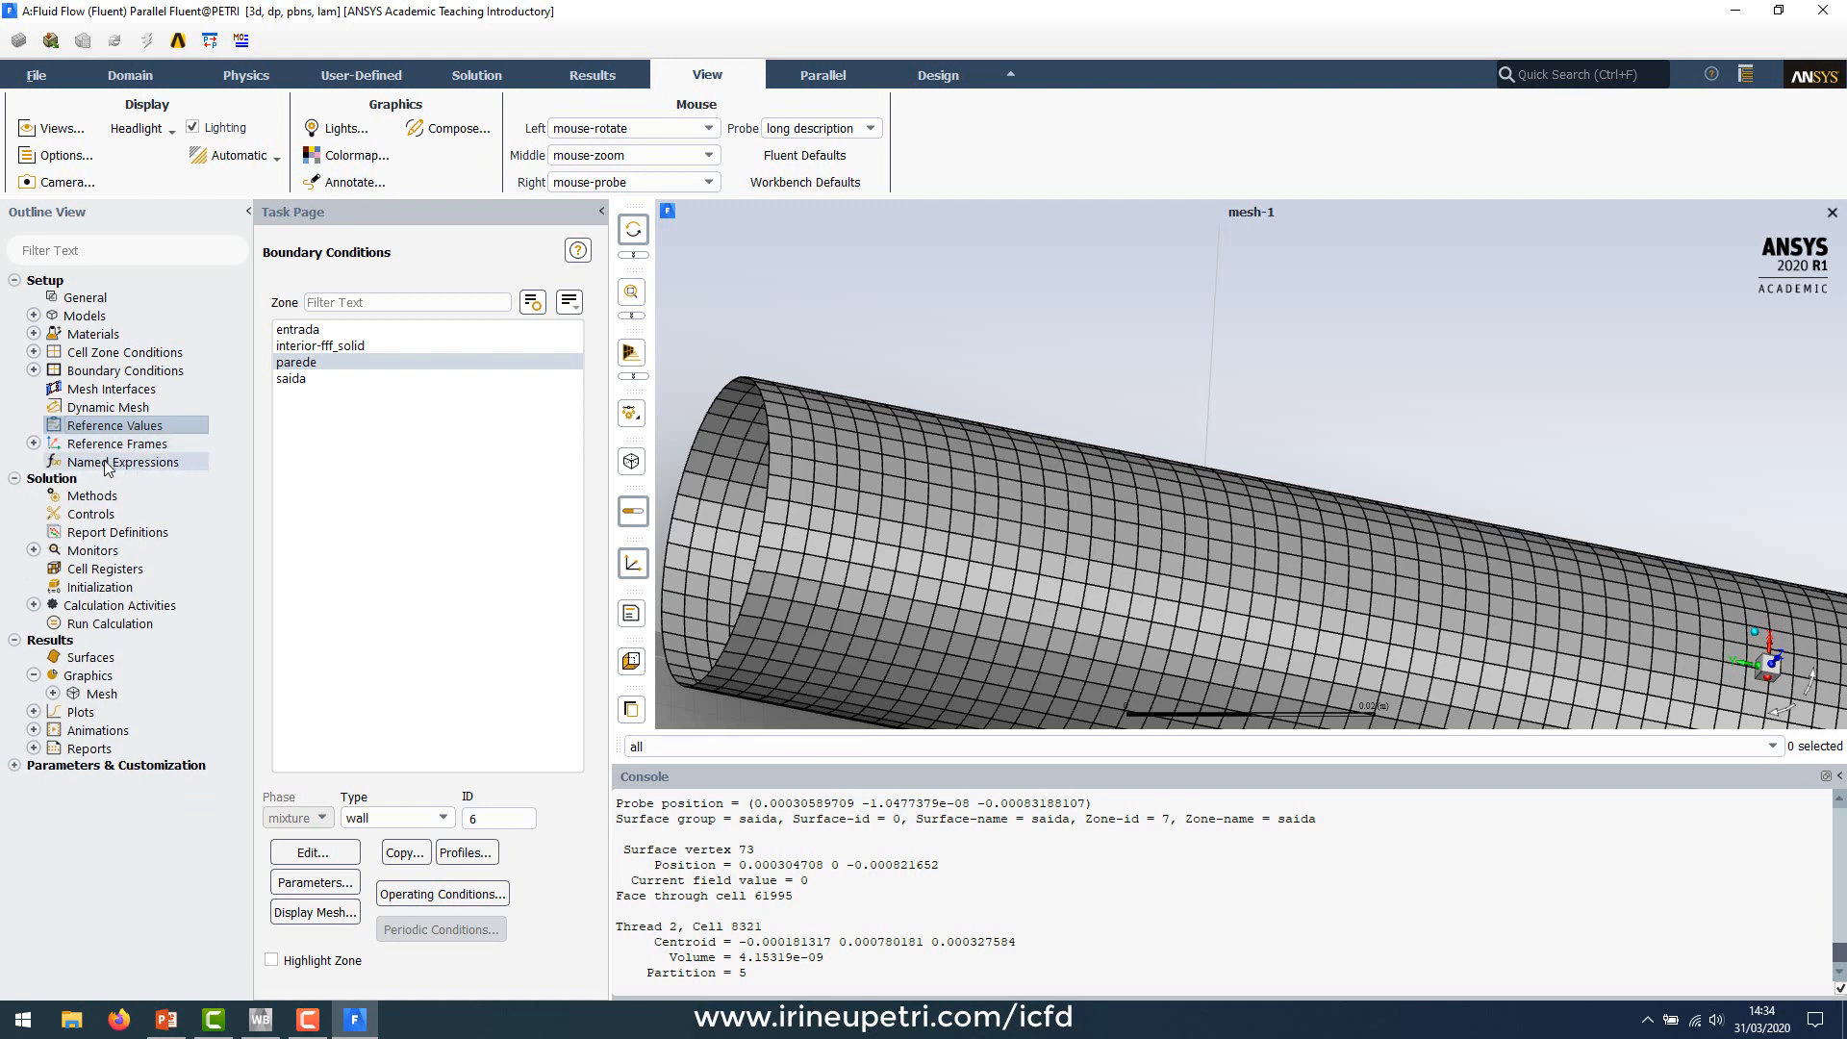
double_click(94, 462)
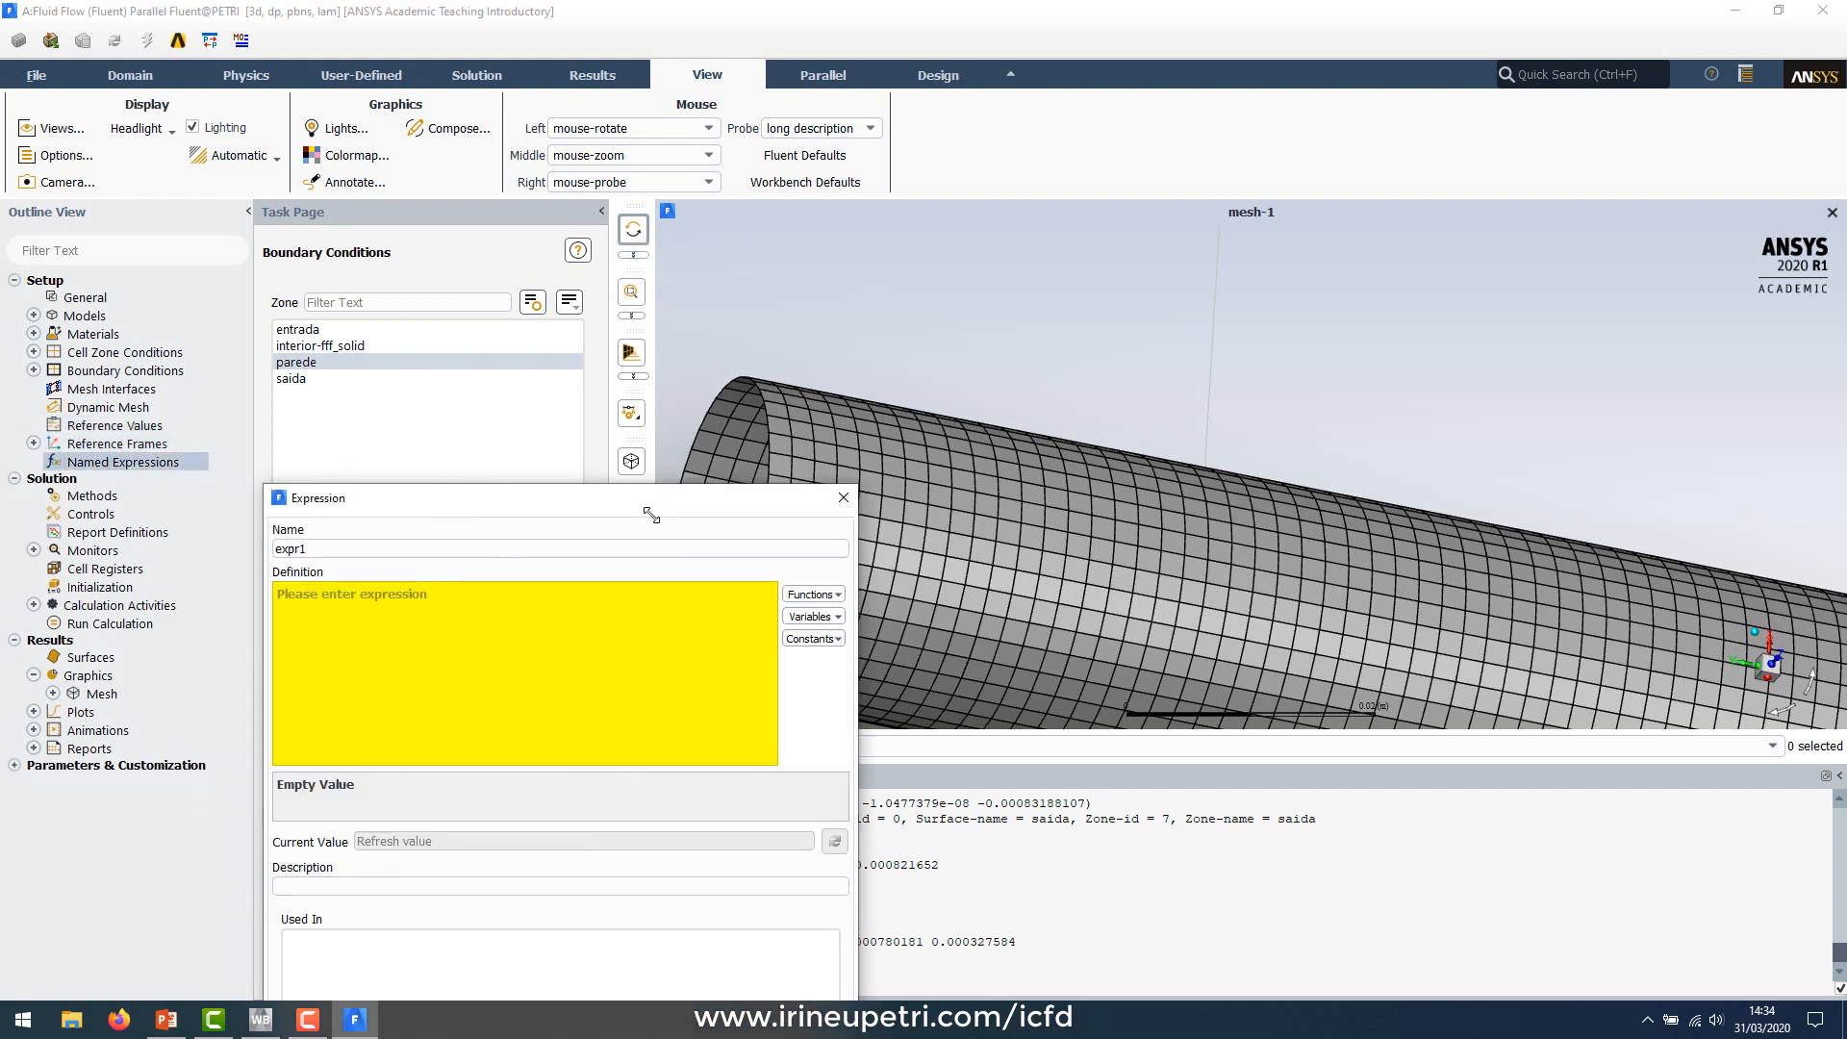
click(843, 497)
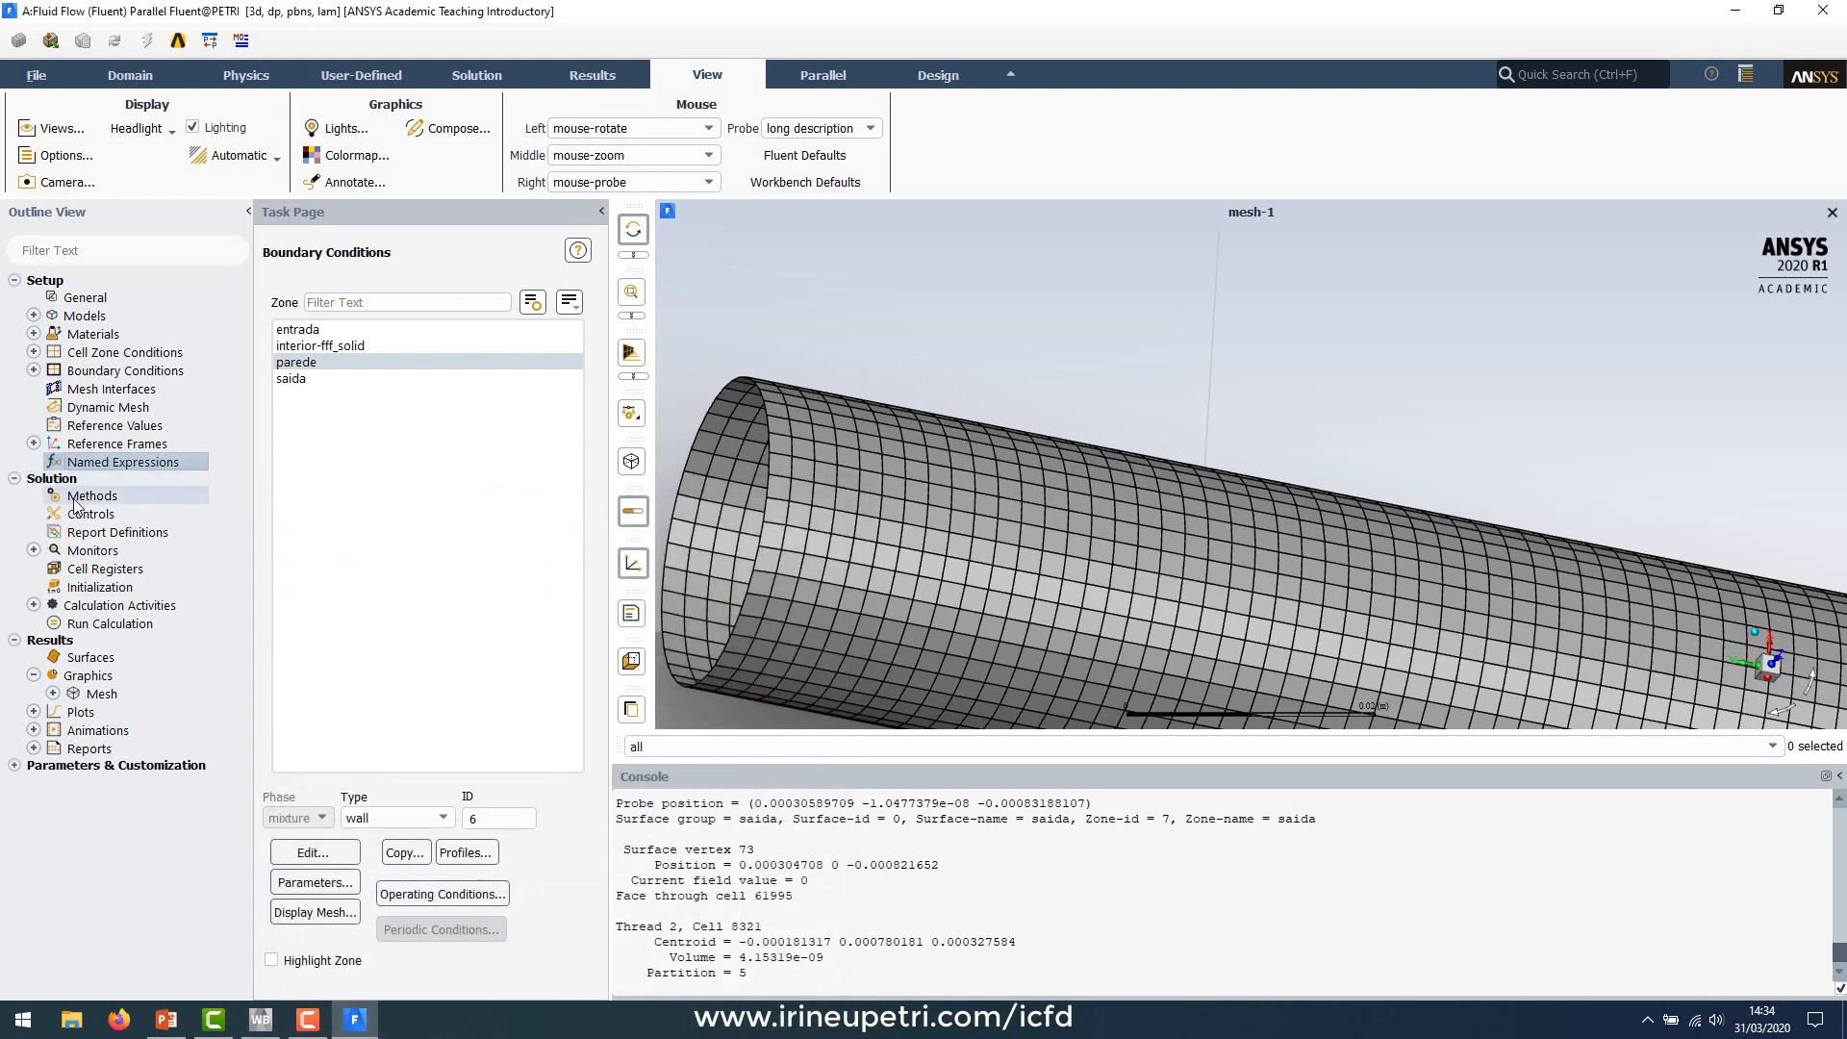
Step: Set the pressure-velocity coupling scheme to SIMPLE in the solution methods
click(77, 499)
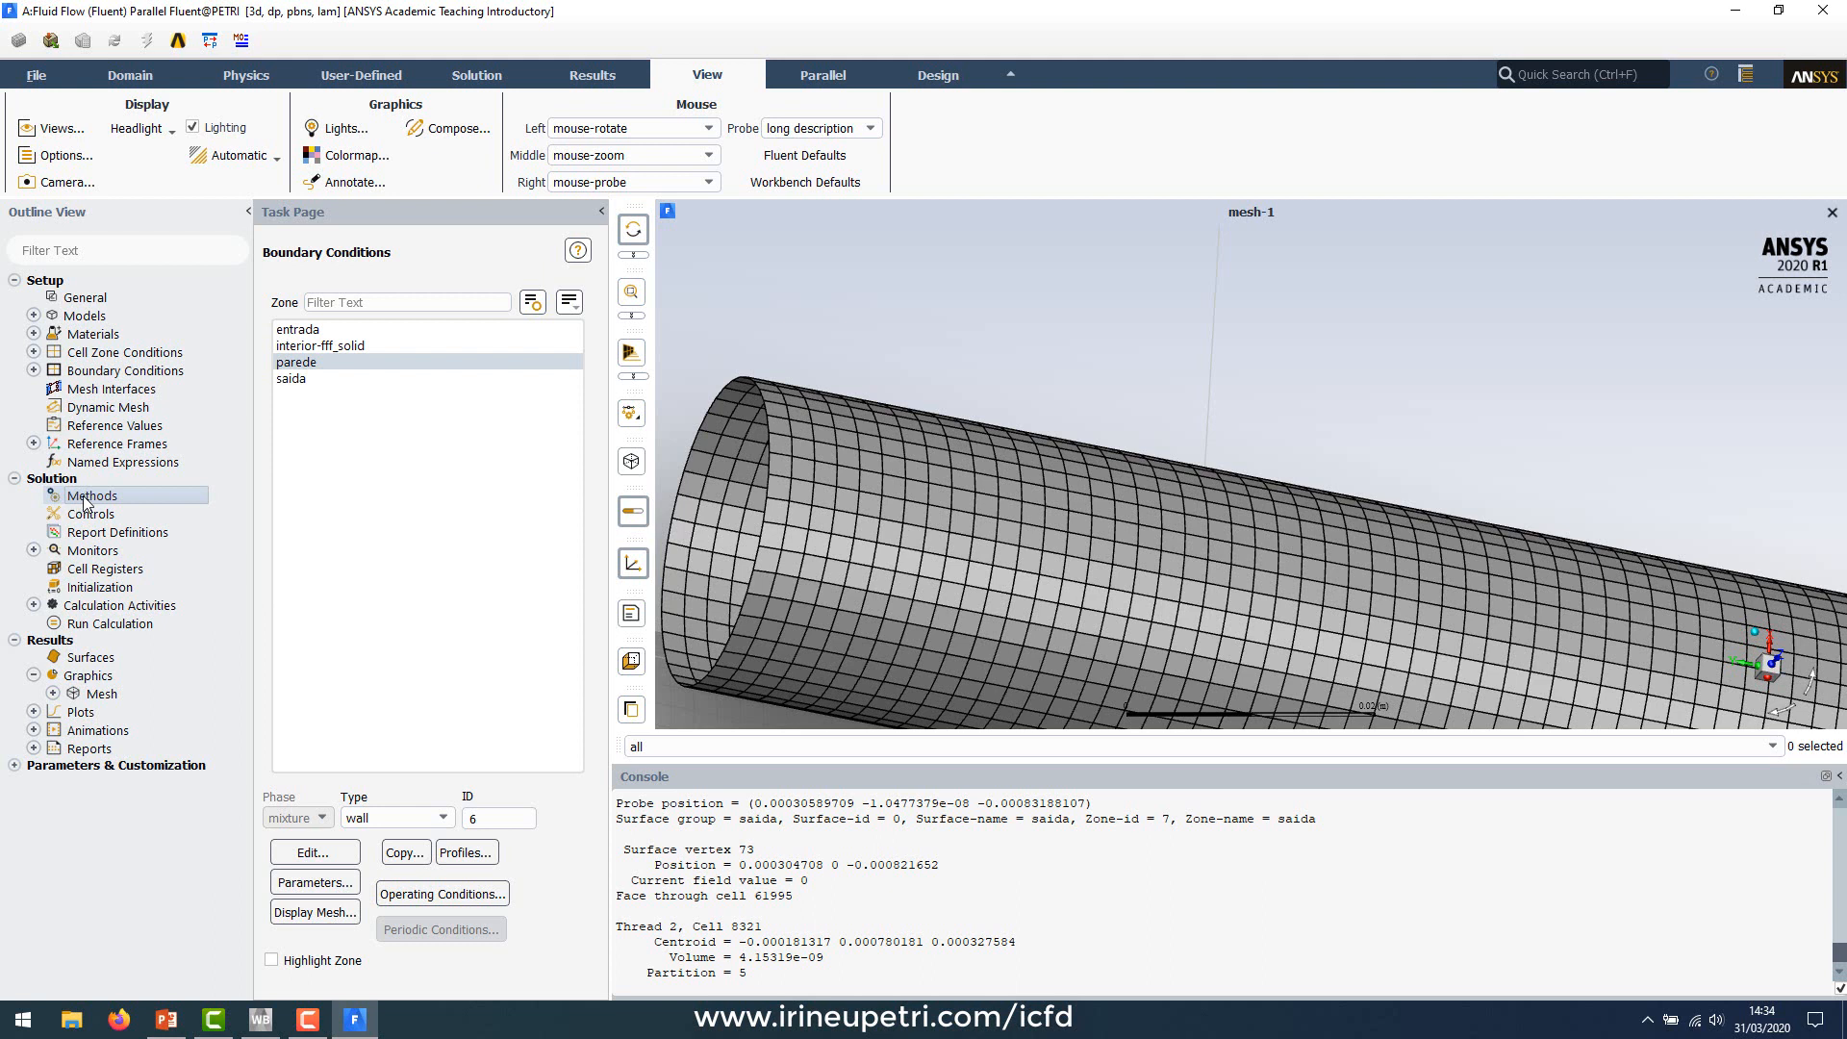
double_click(85, 498)
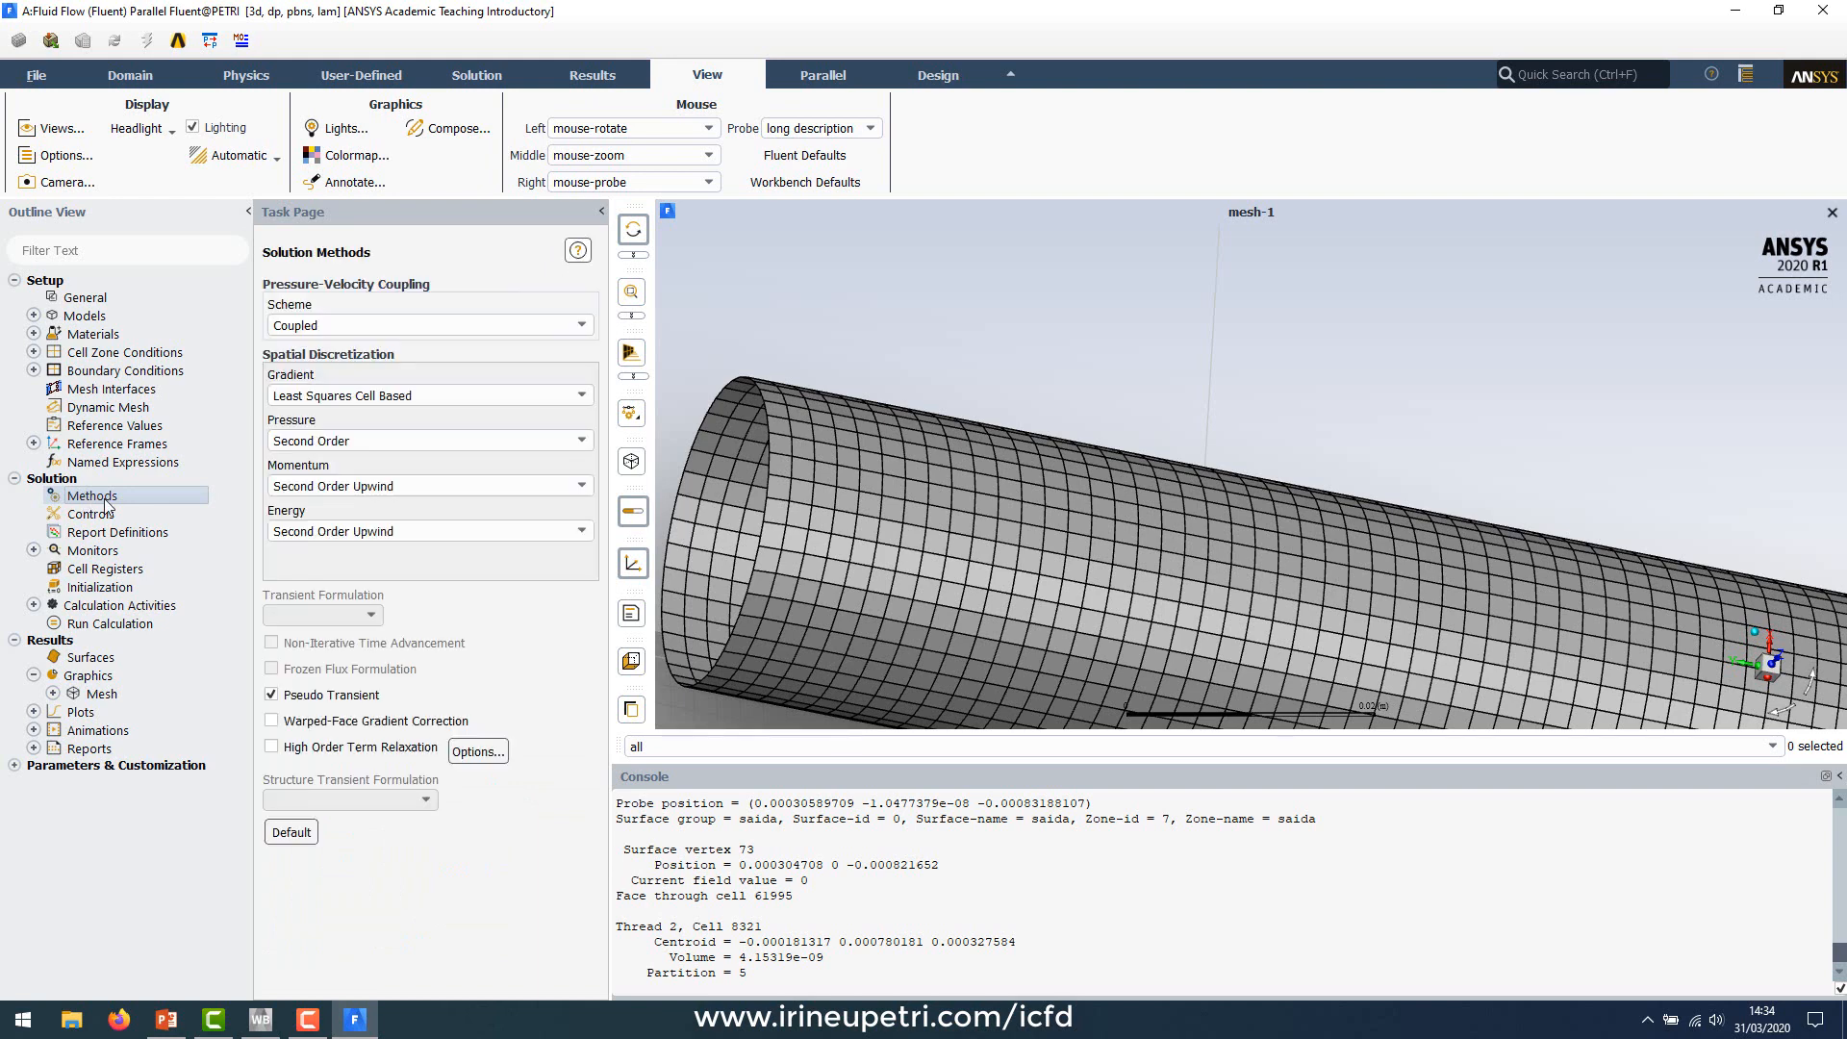
click(307, 328)
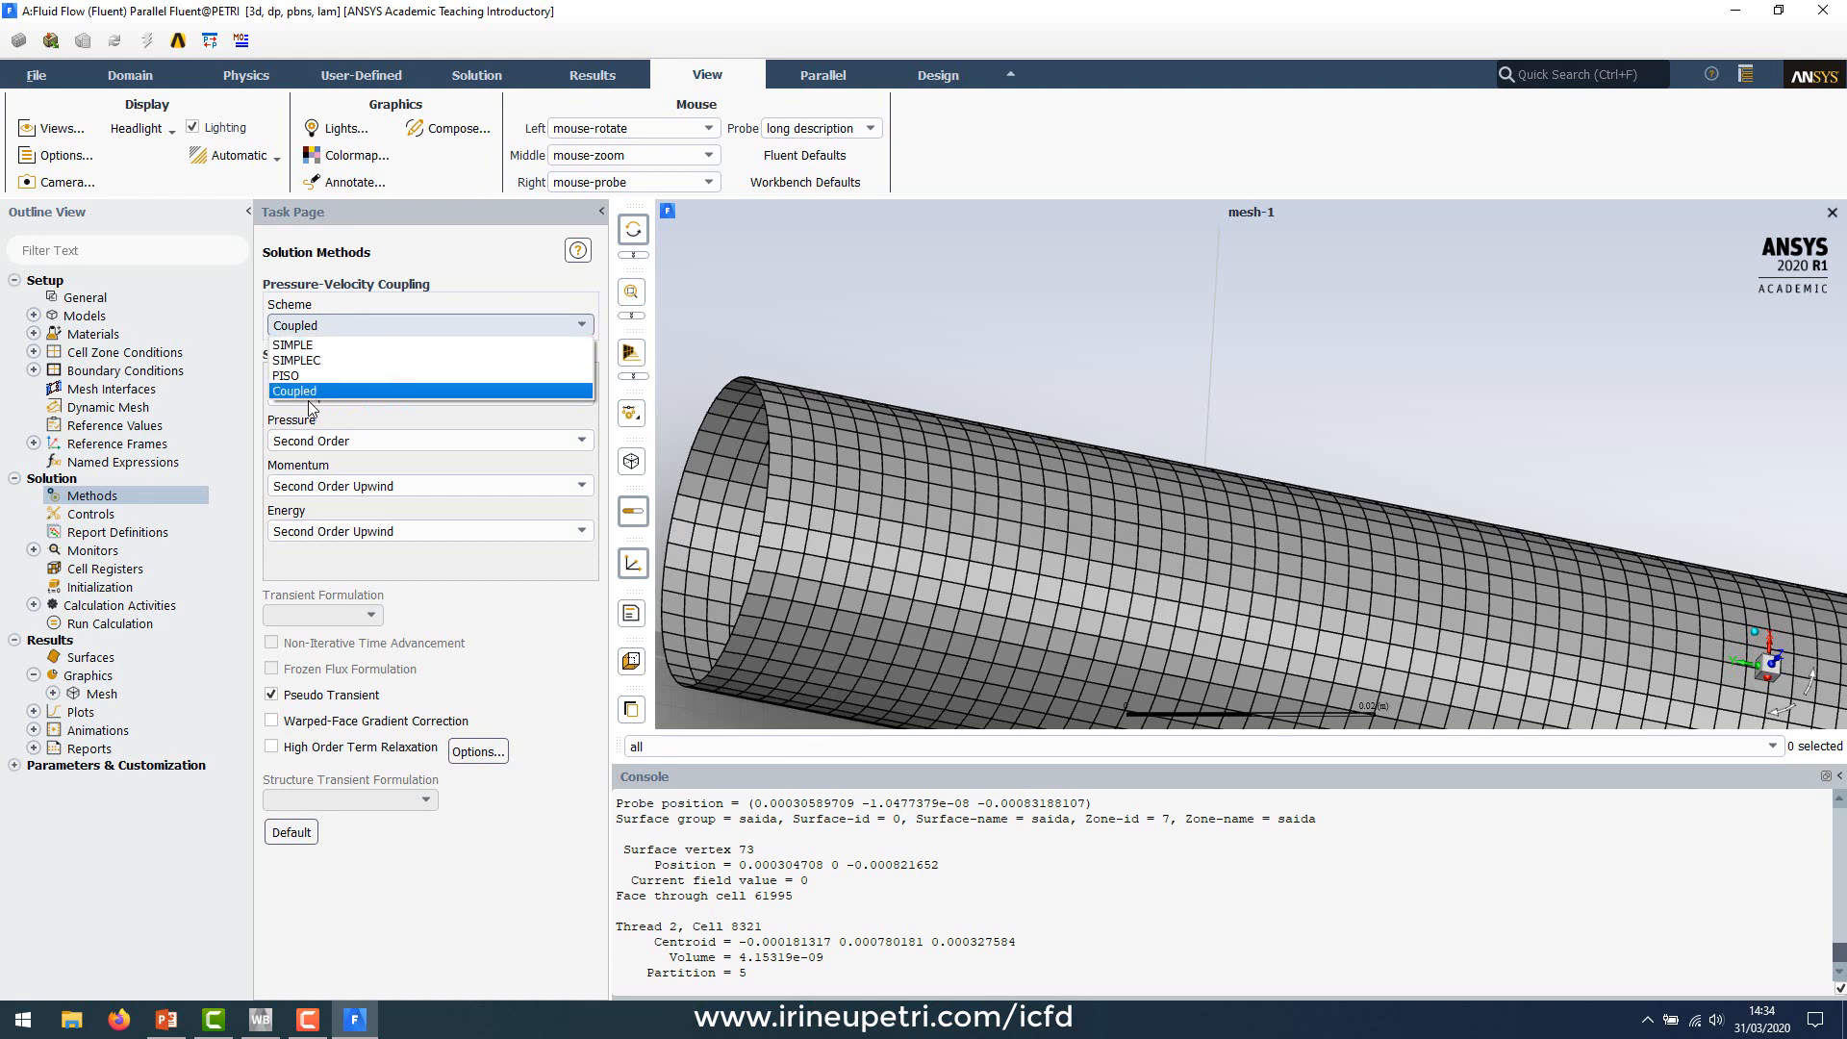
click(303, 346)
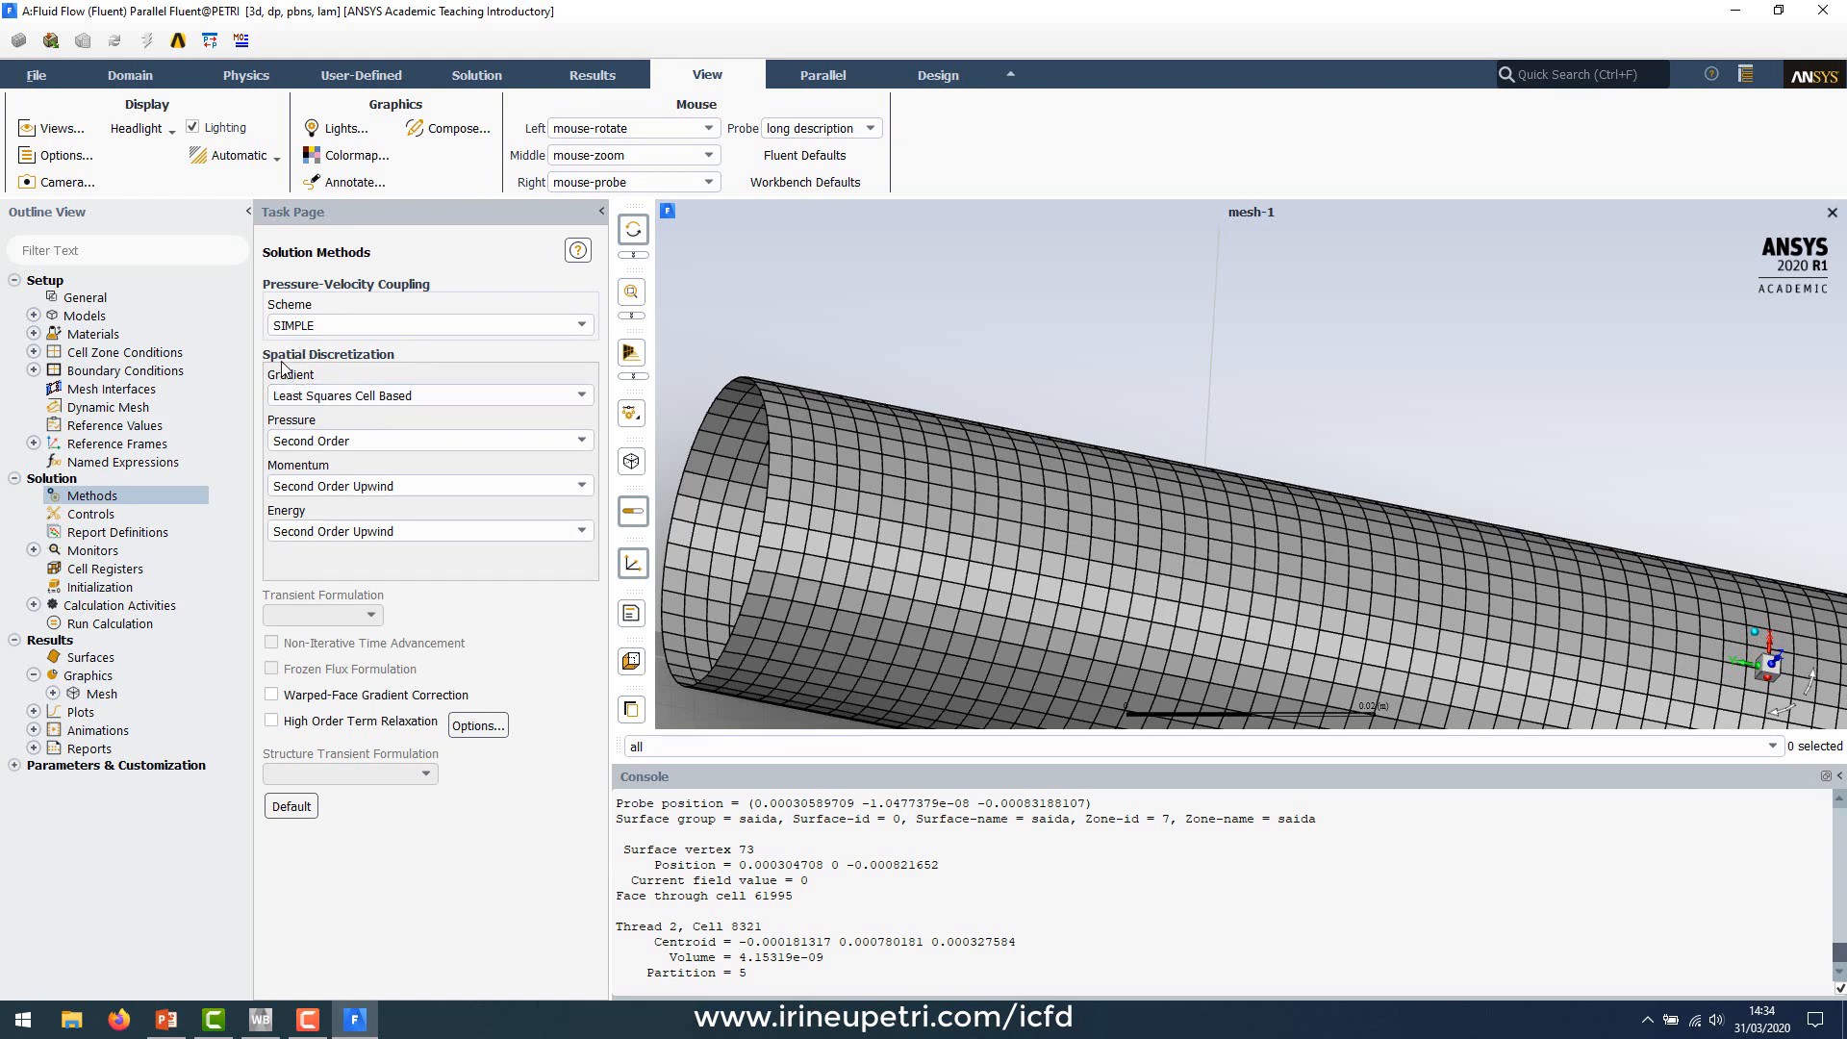
Step: Keep the Least Squares Cell Based gradient and set the pressure discretization to Standard
click(294, 399)
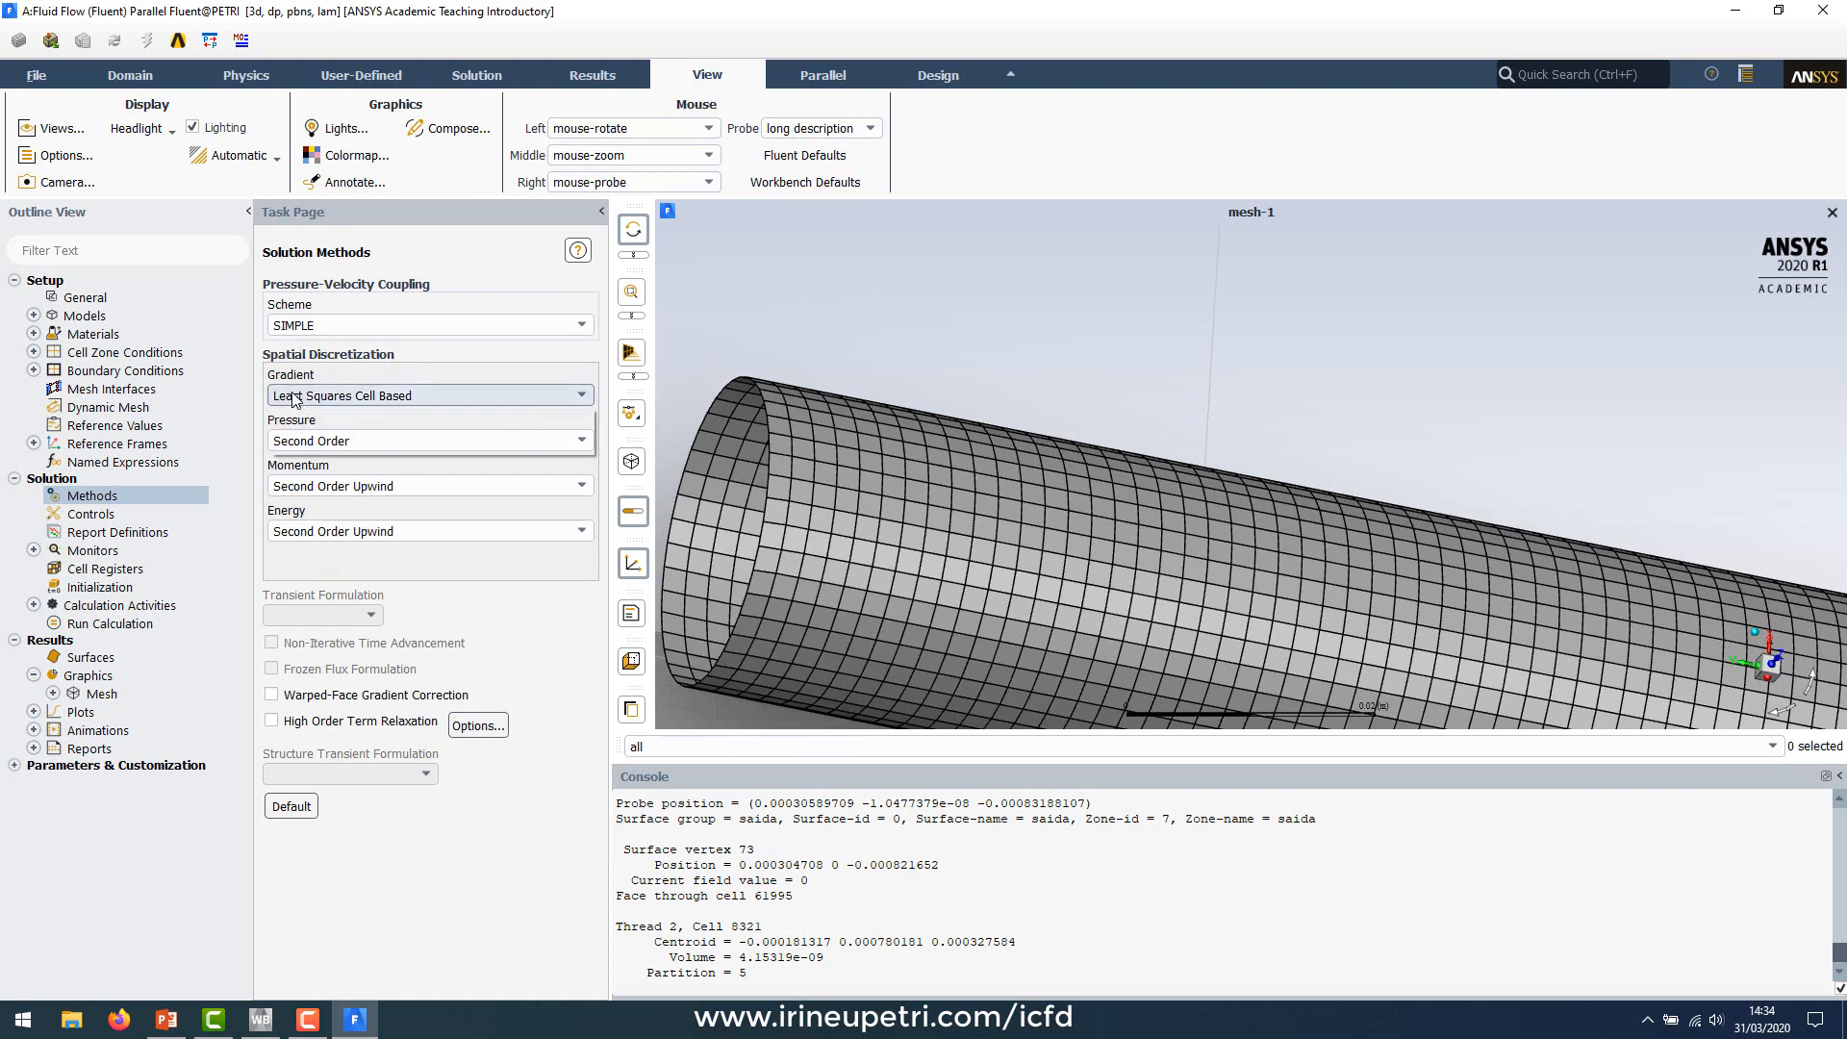
click(297, 394)
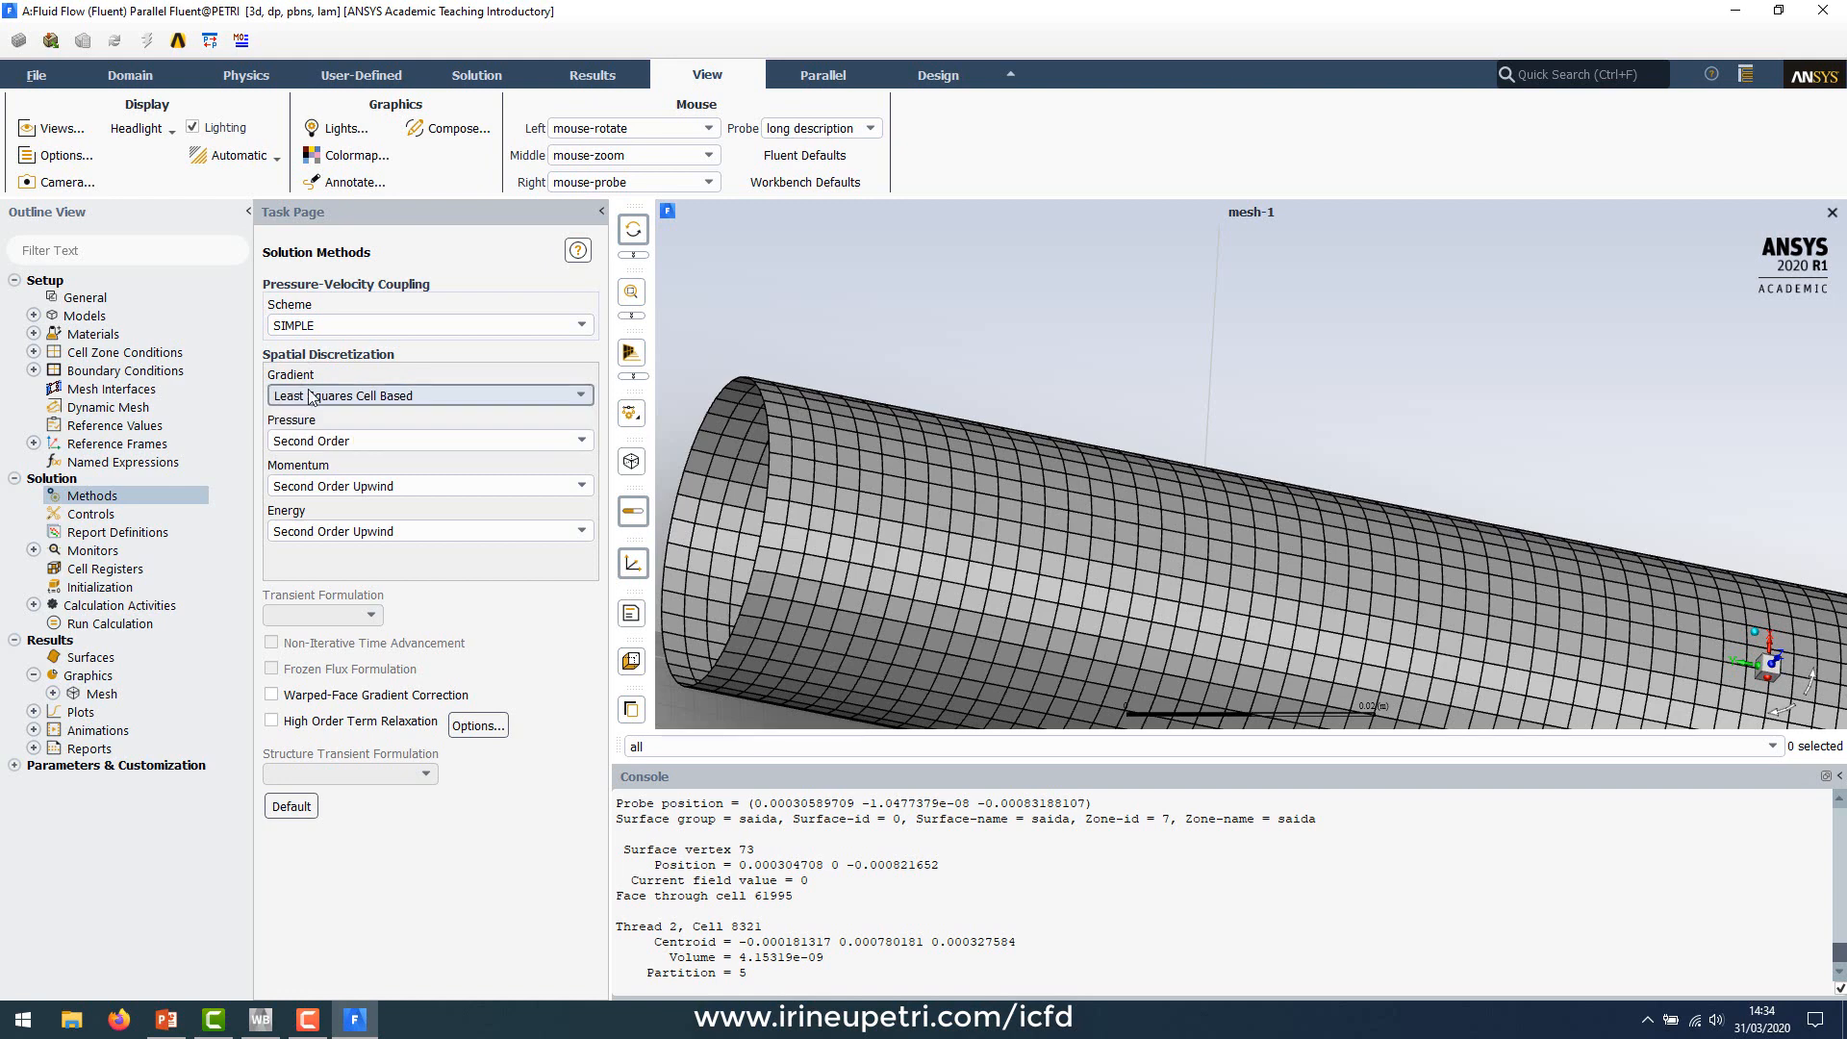
click(295, 442)
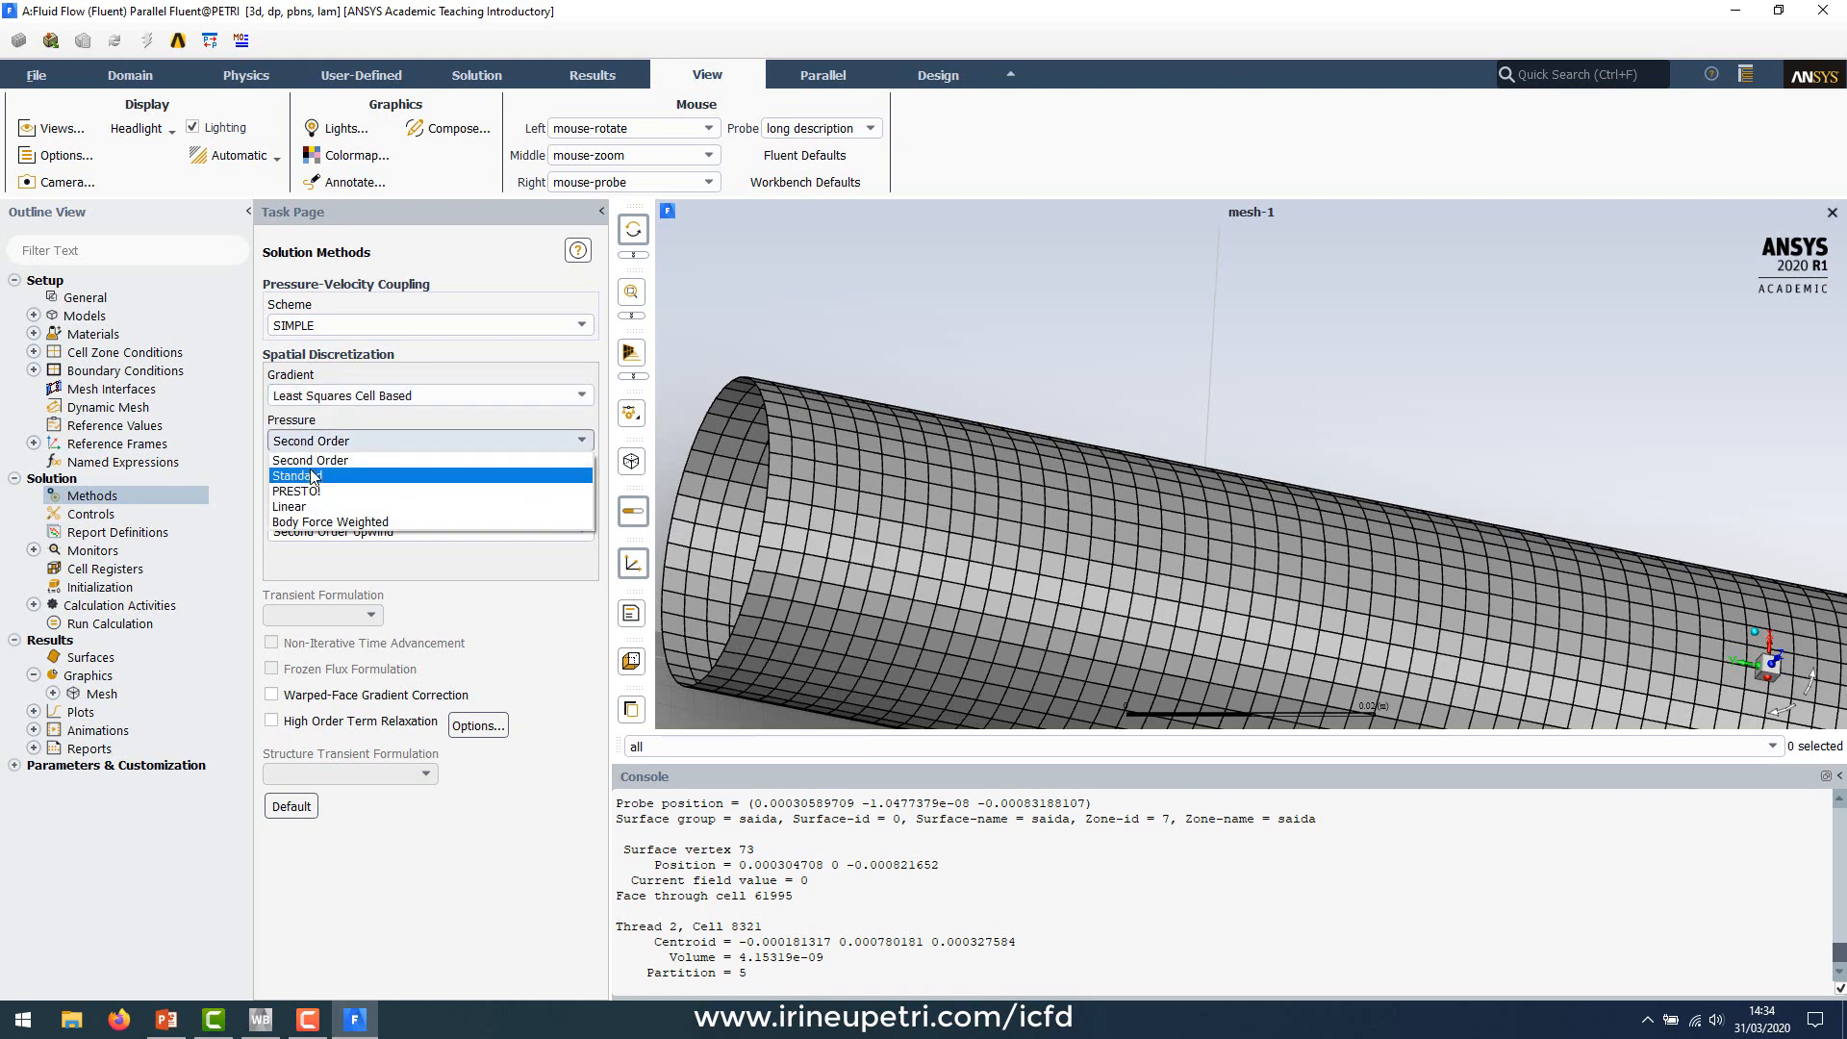
click(311, 475)
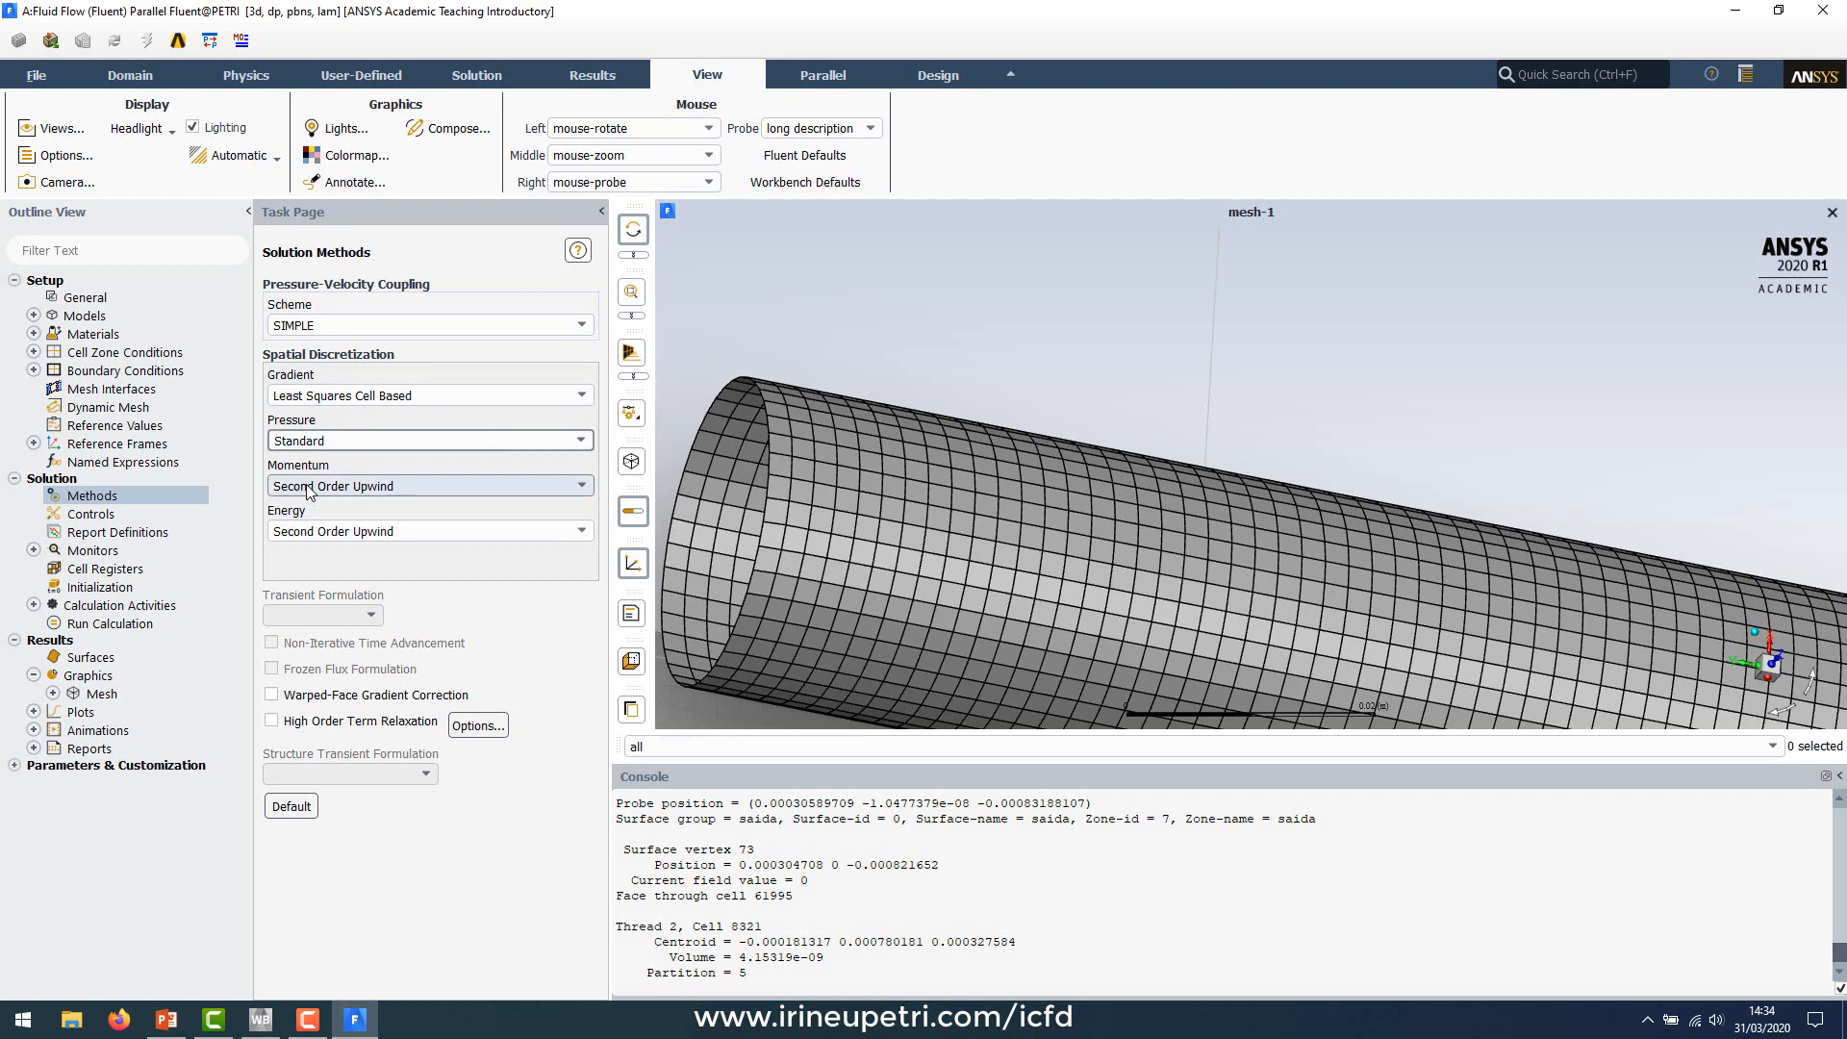
Step: Set both the momentum and energy discretization to First Order Upwind
click(312, 488)
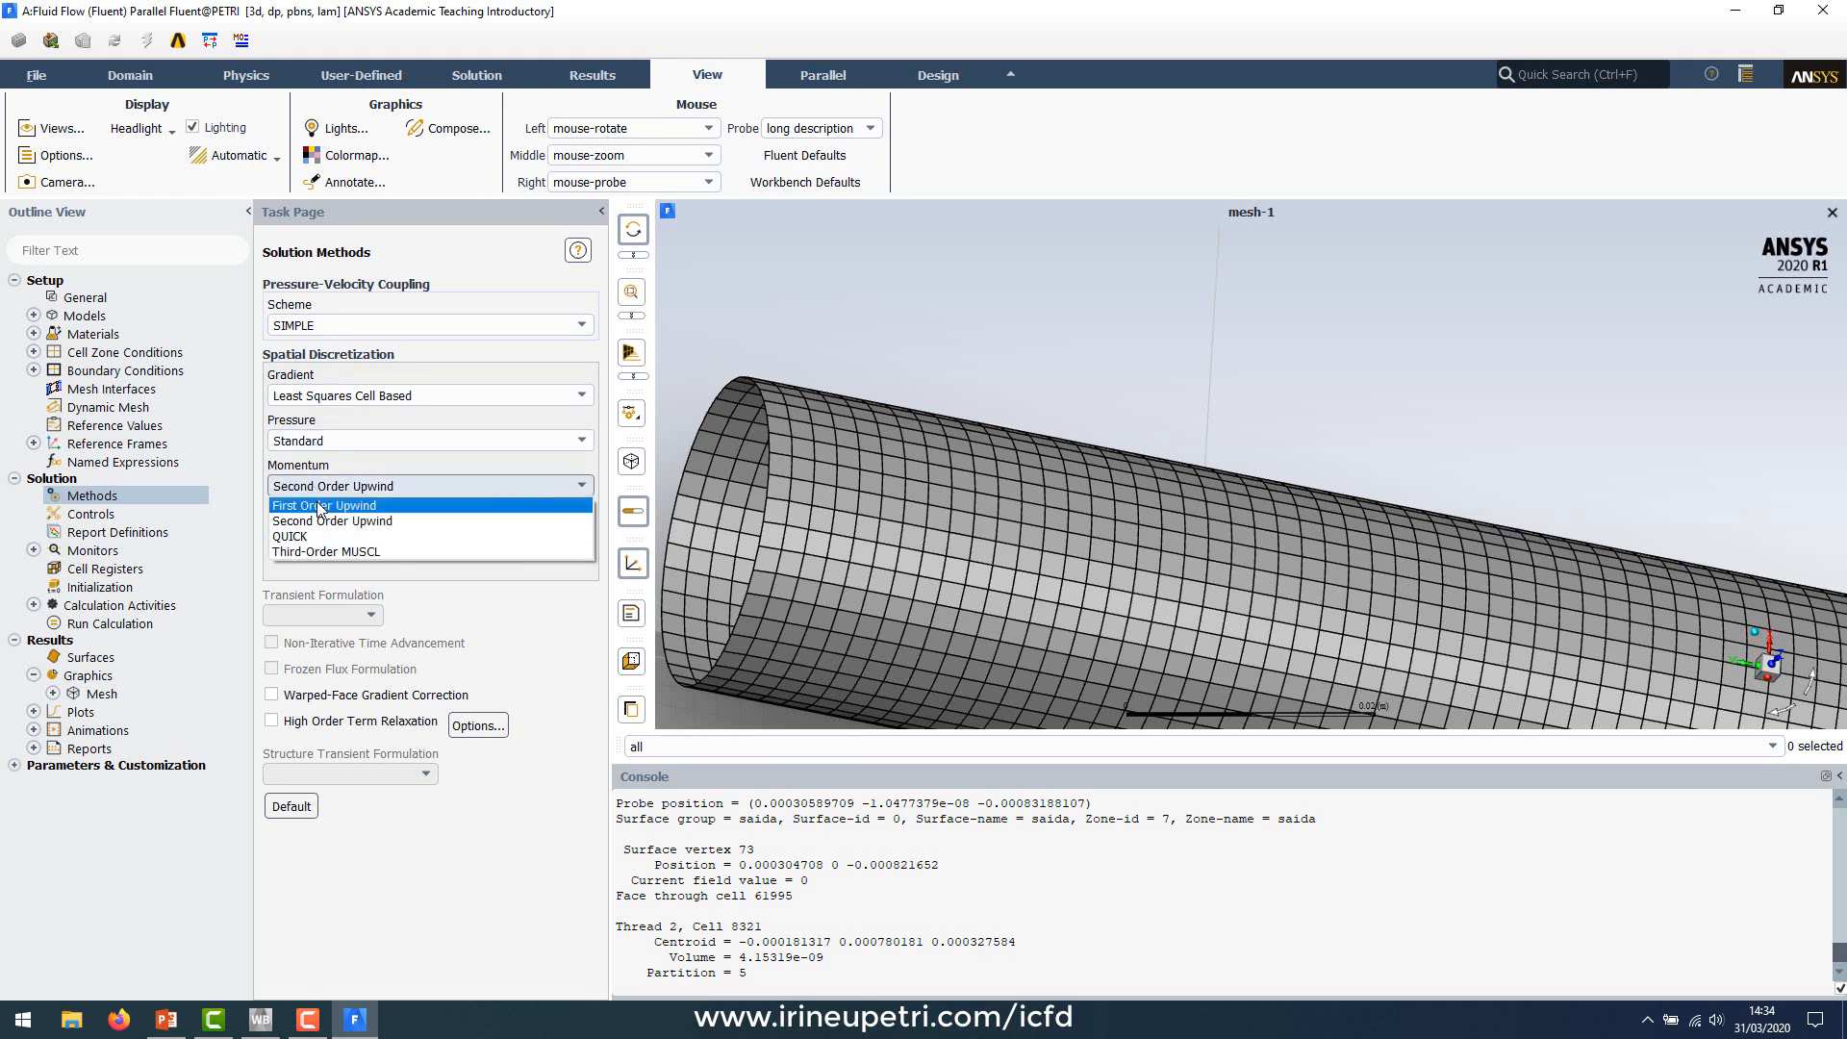
click(318, 507)
click(305, 529)
click(305, 545)
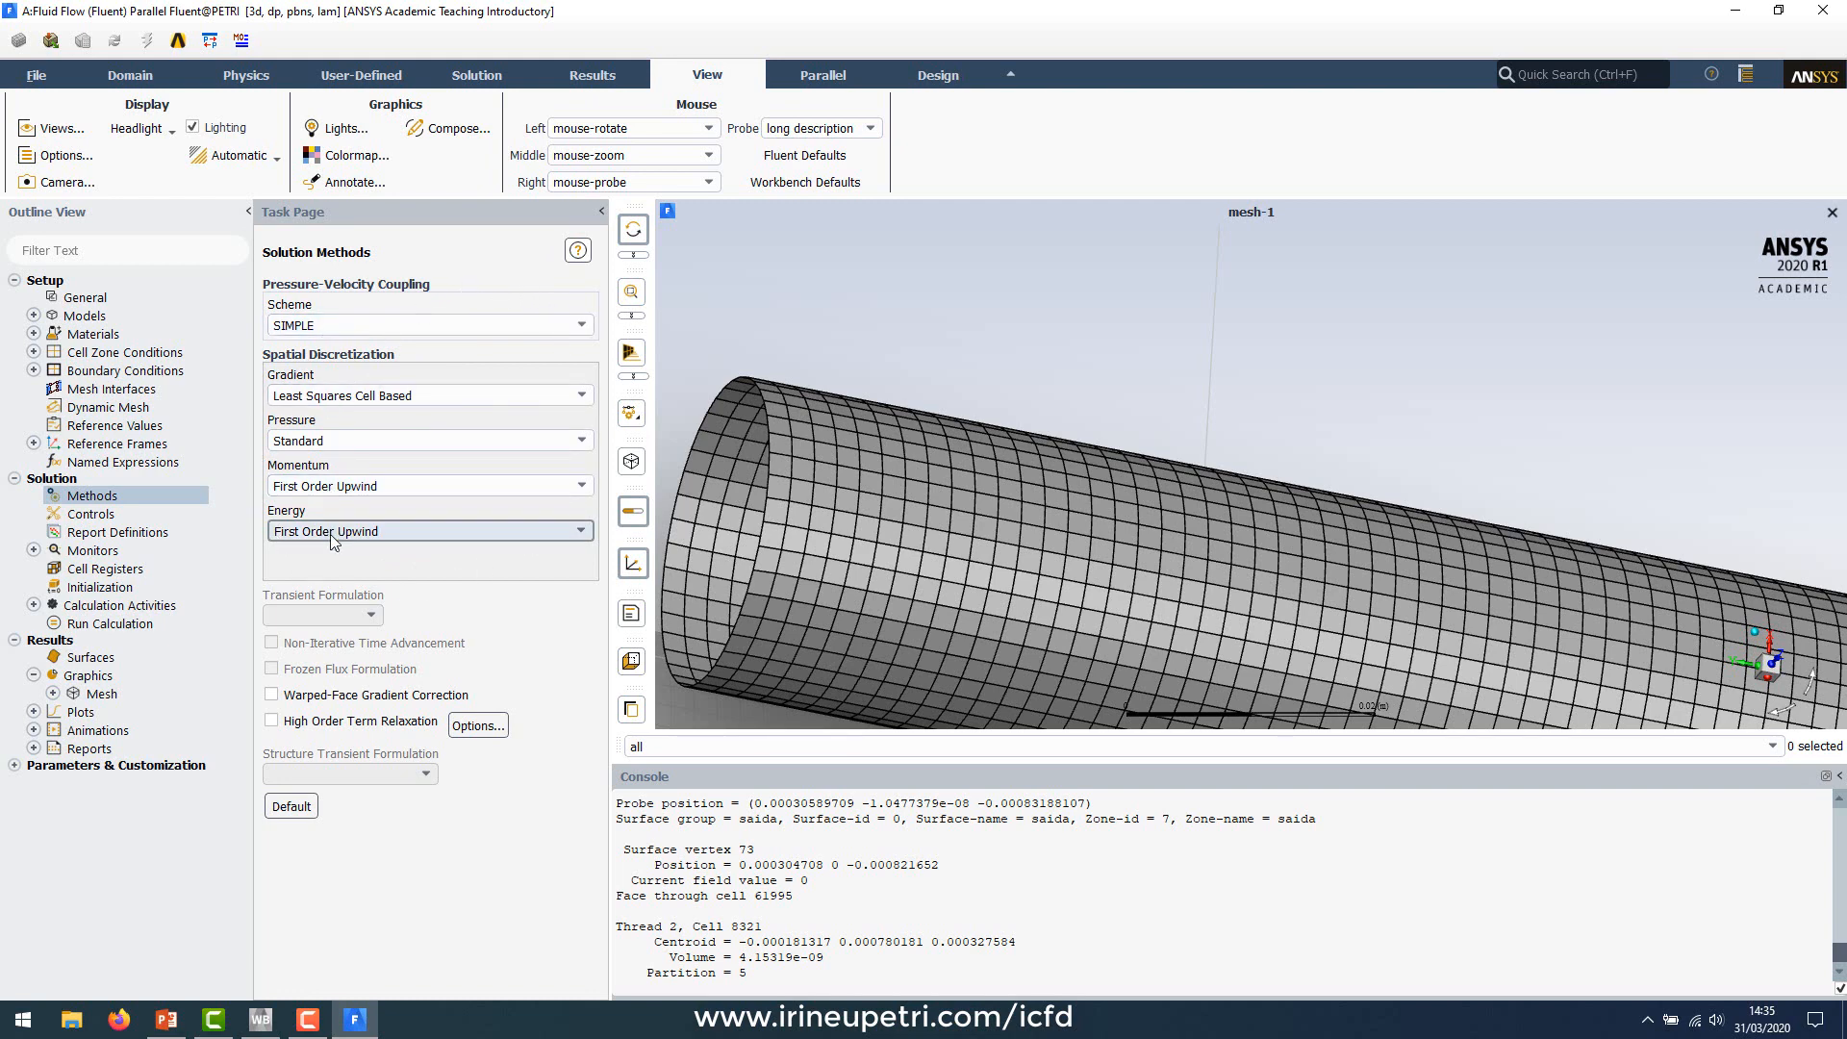
click(351, 486)
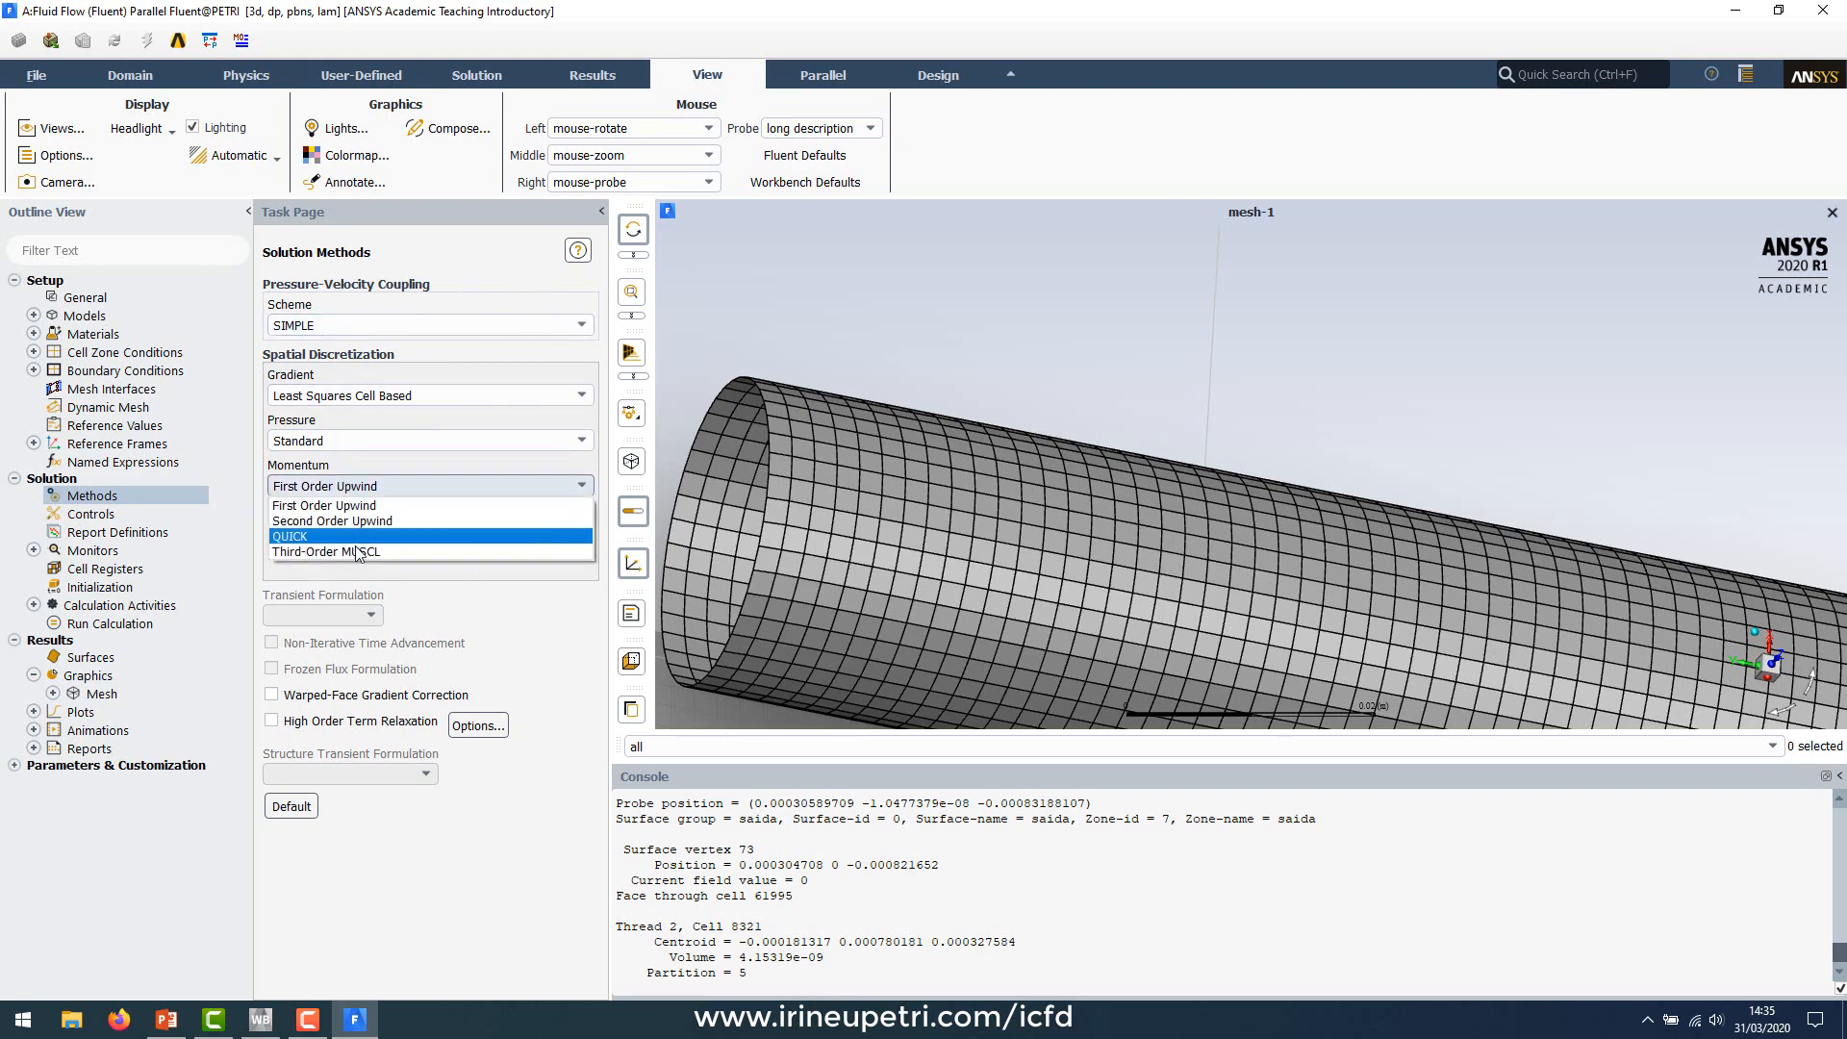
click(369, 571)
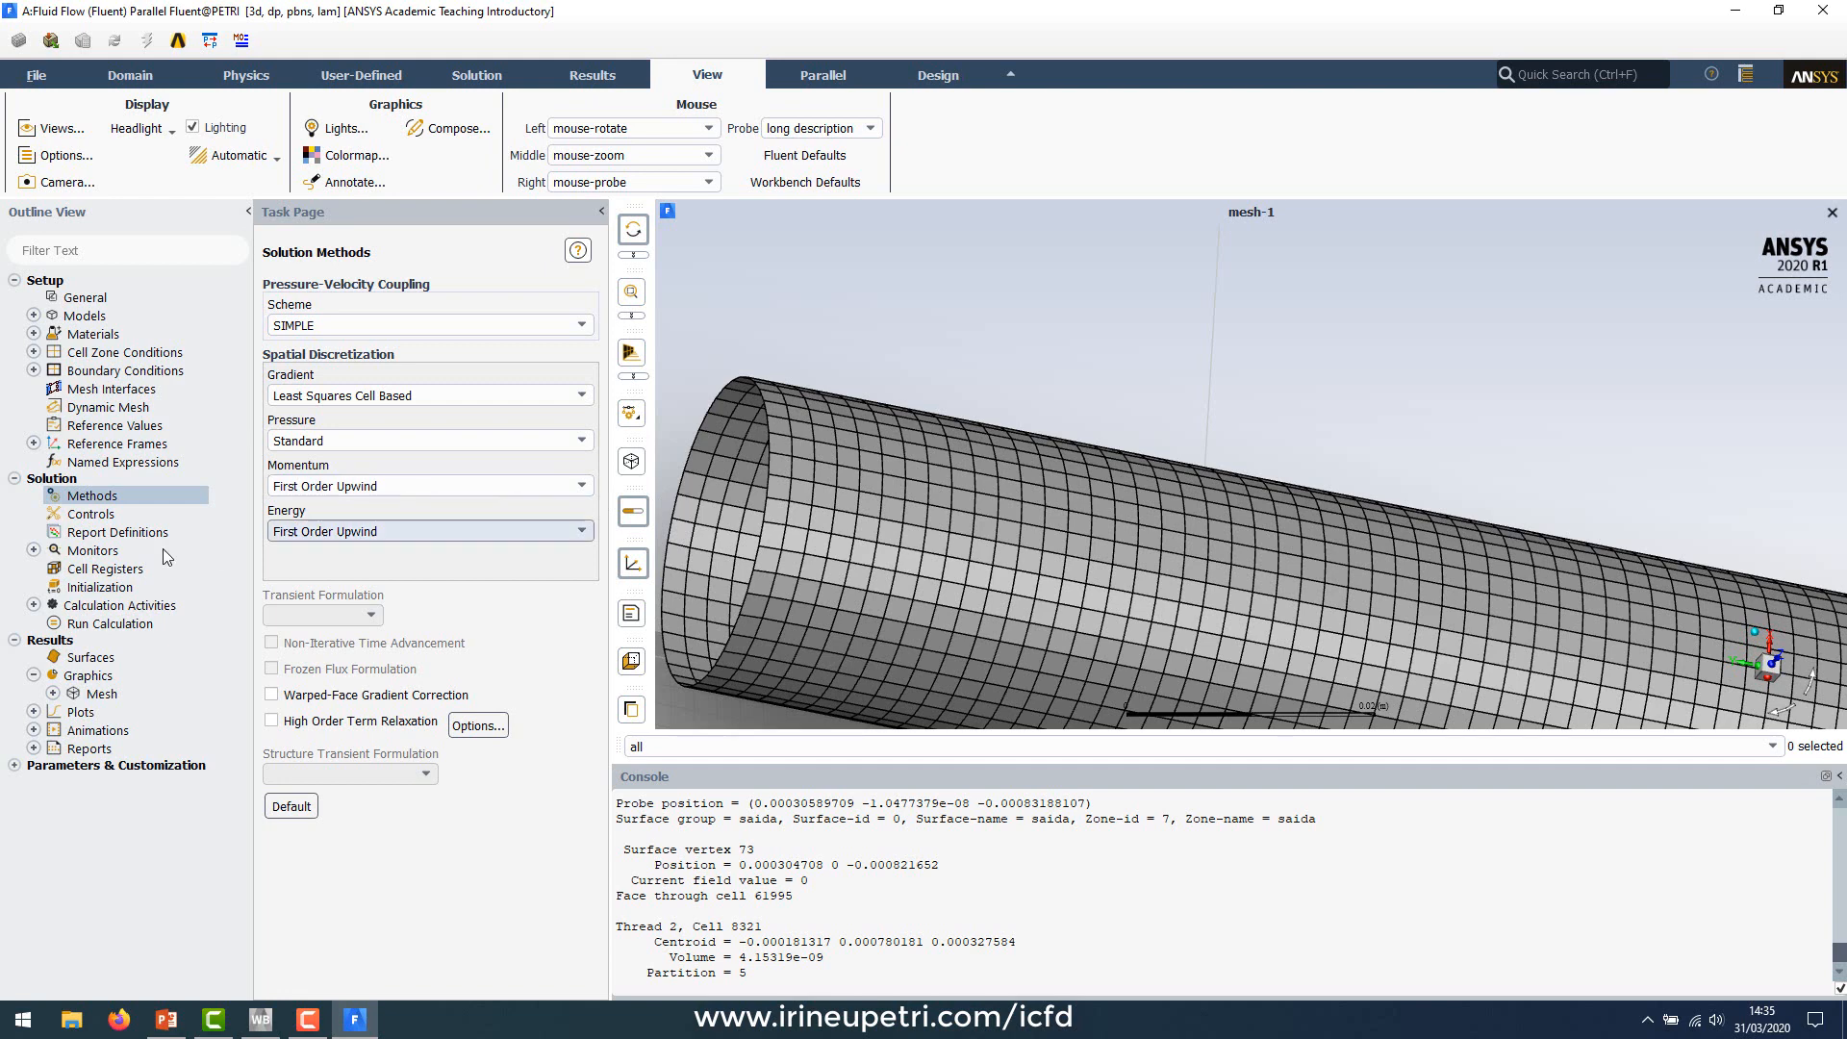
Step: Review the under-relaxation factors in the solution controls
click(79, 515)
click(79, 516)
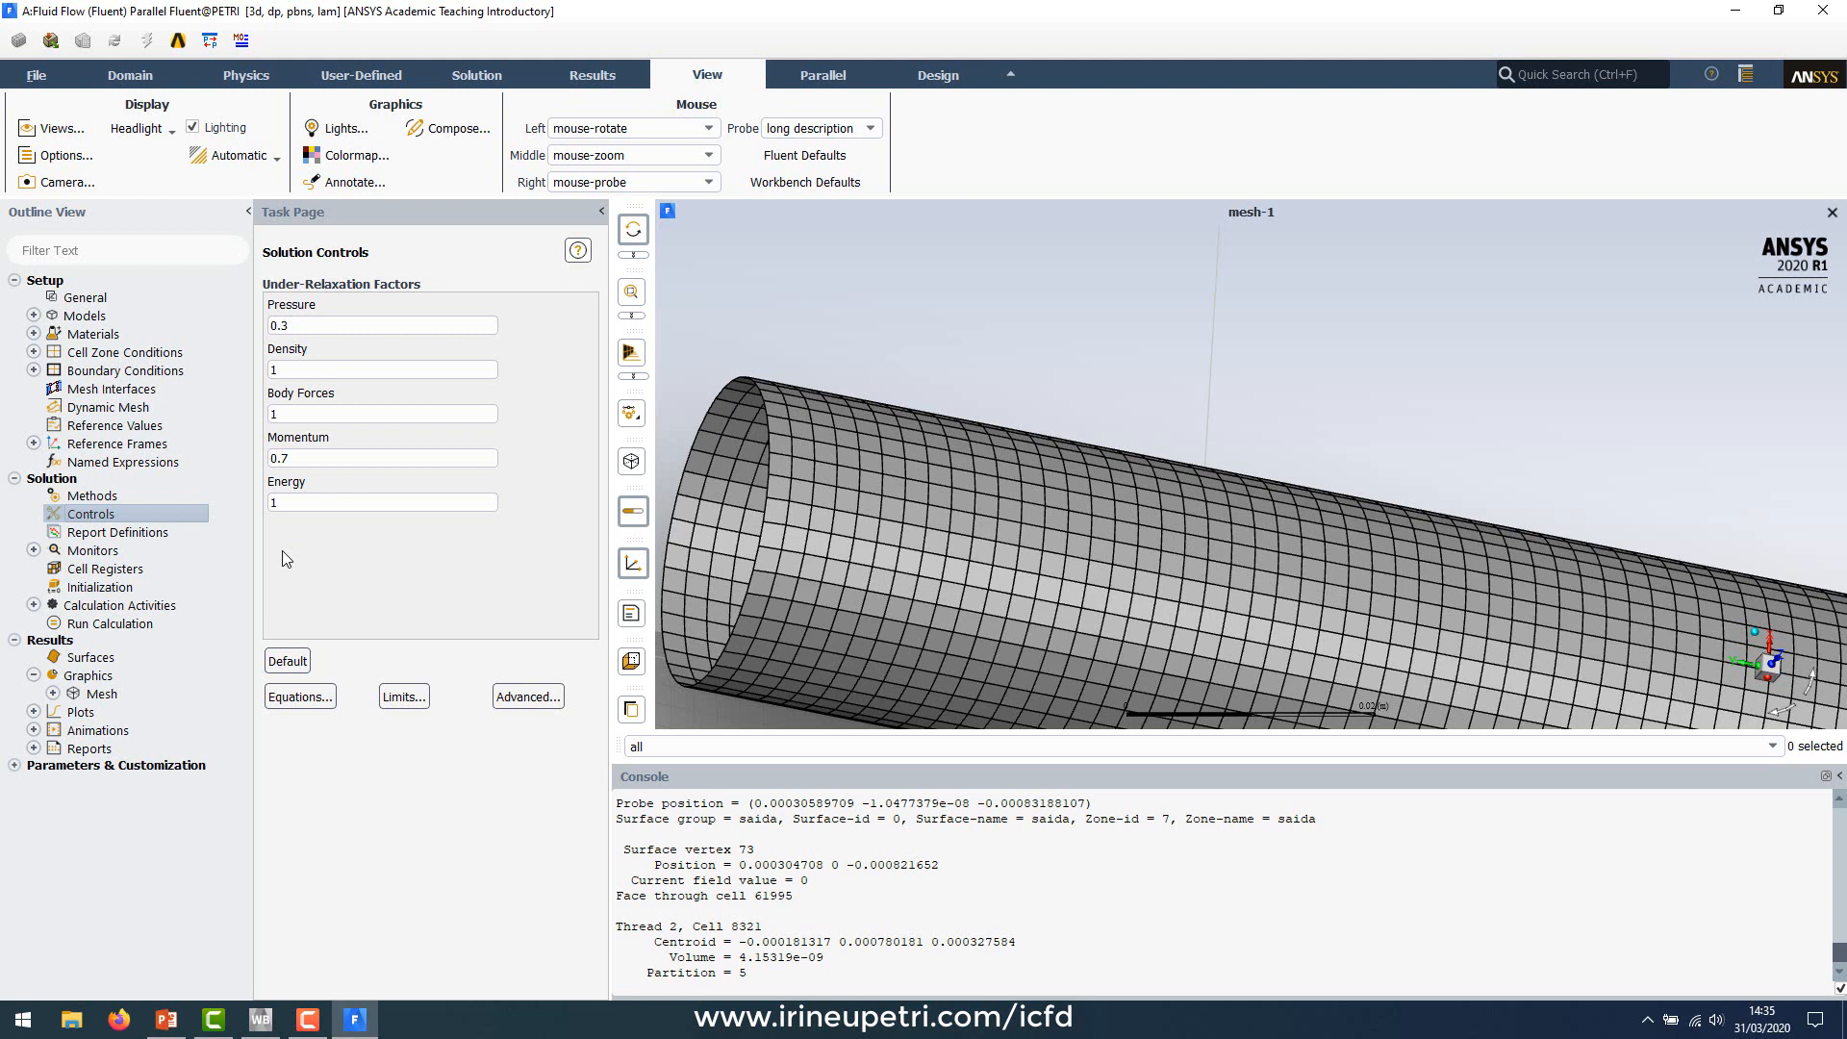
Step: Set the absolute residual criteria for continuity and the x, y and z velocities to 0.0001
double_click(84, 551)
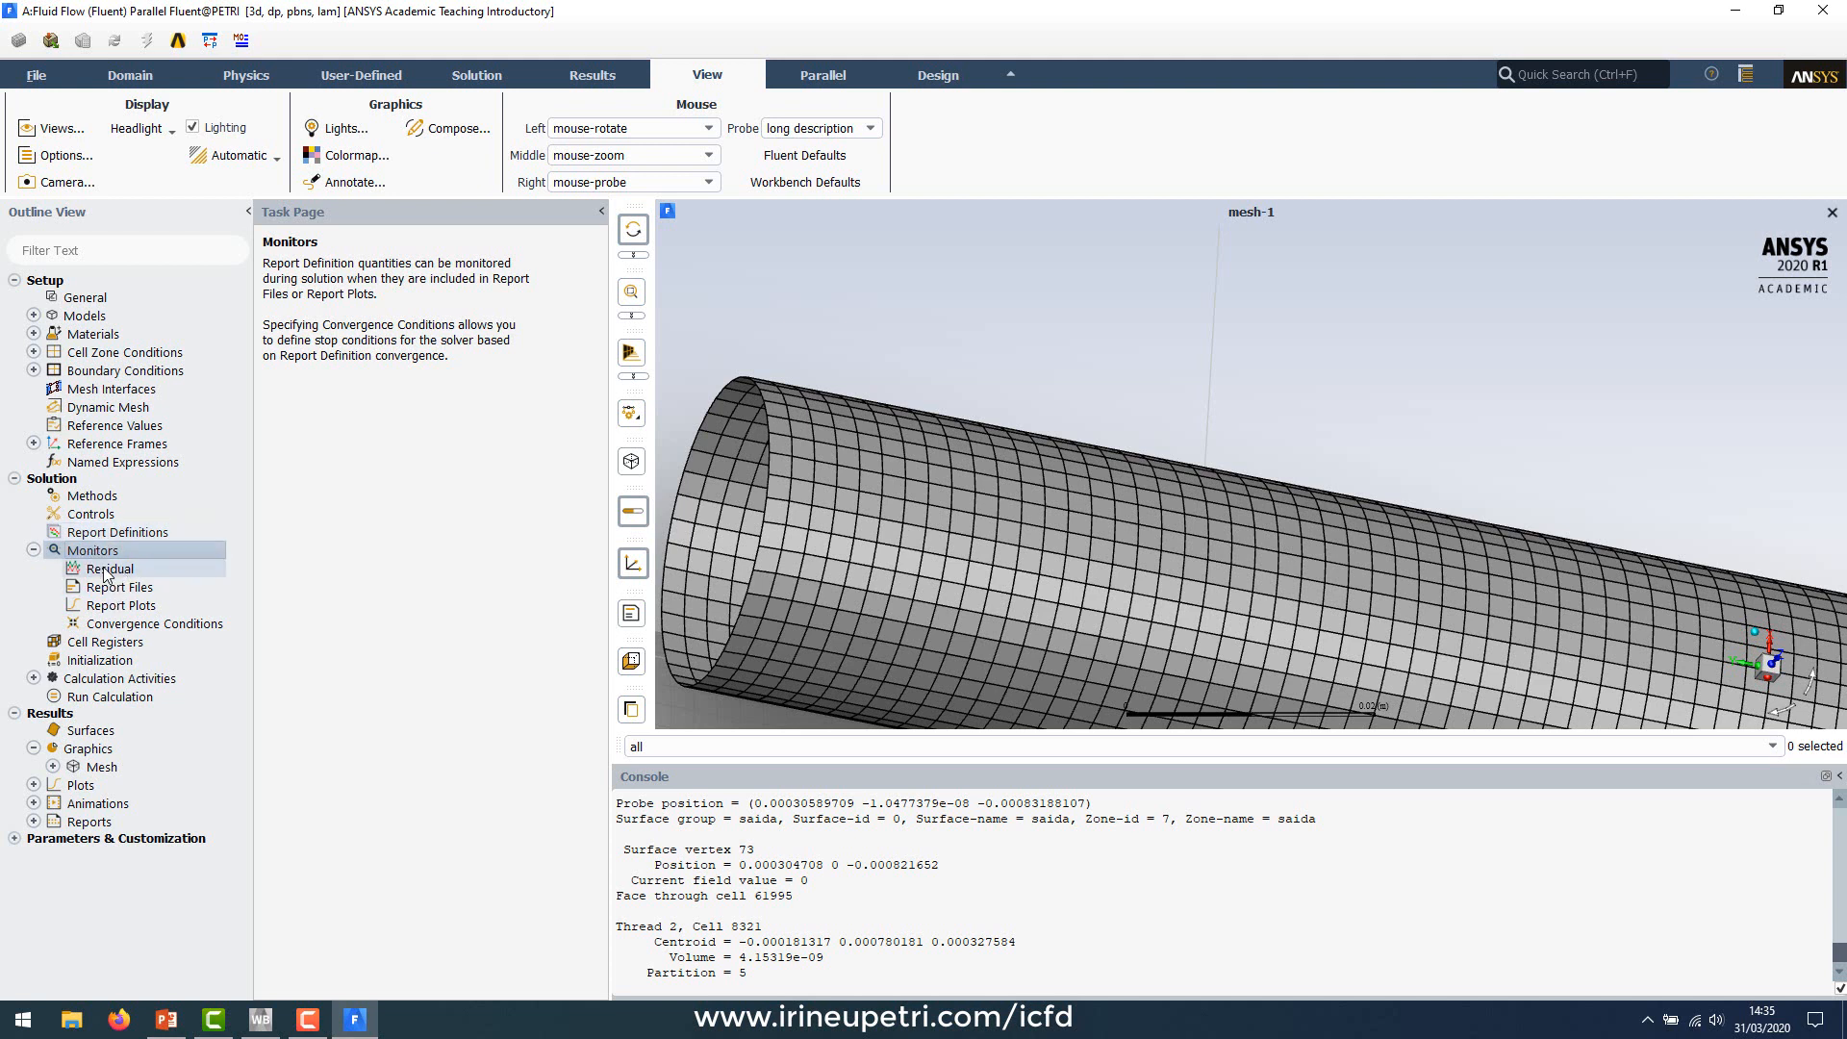
click(105, 576)
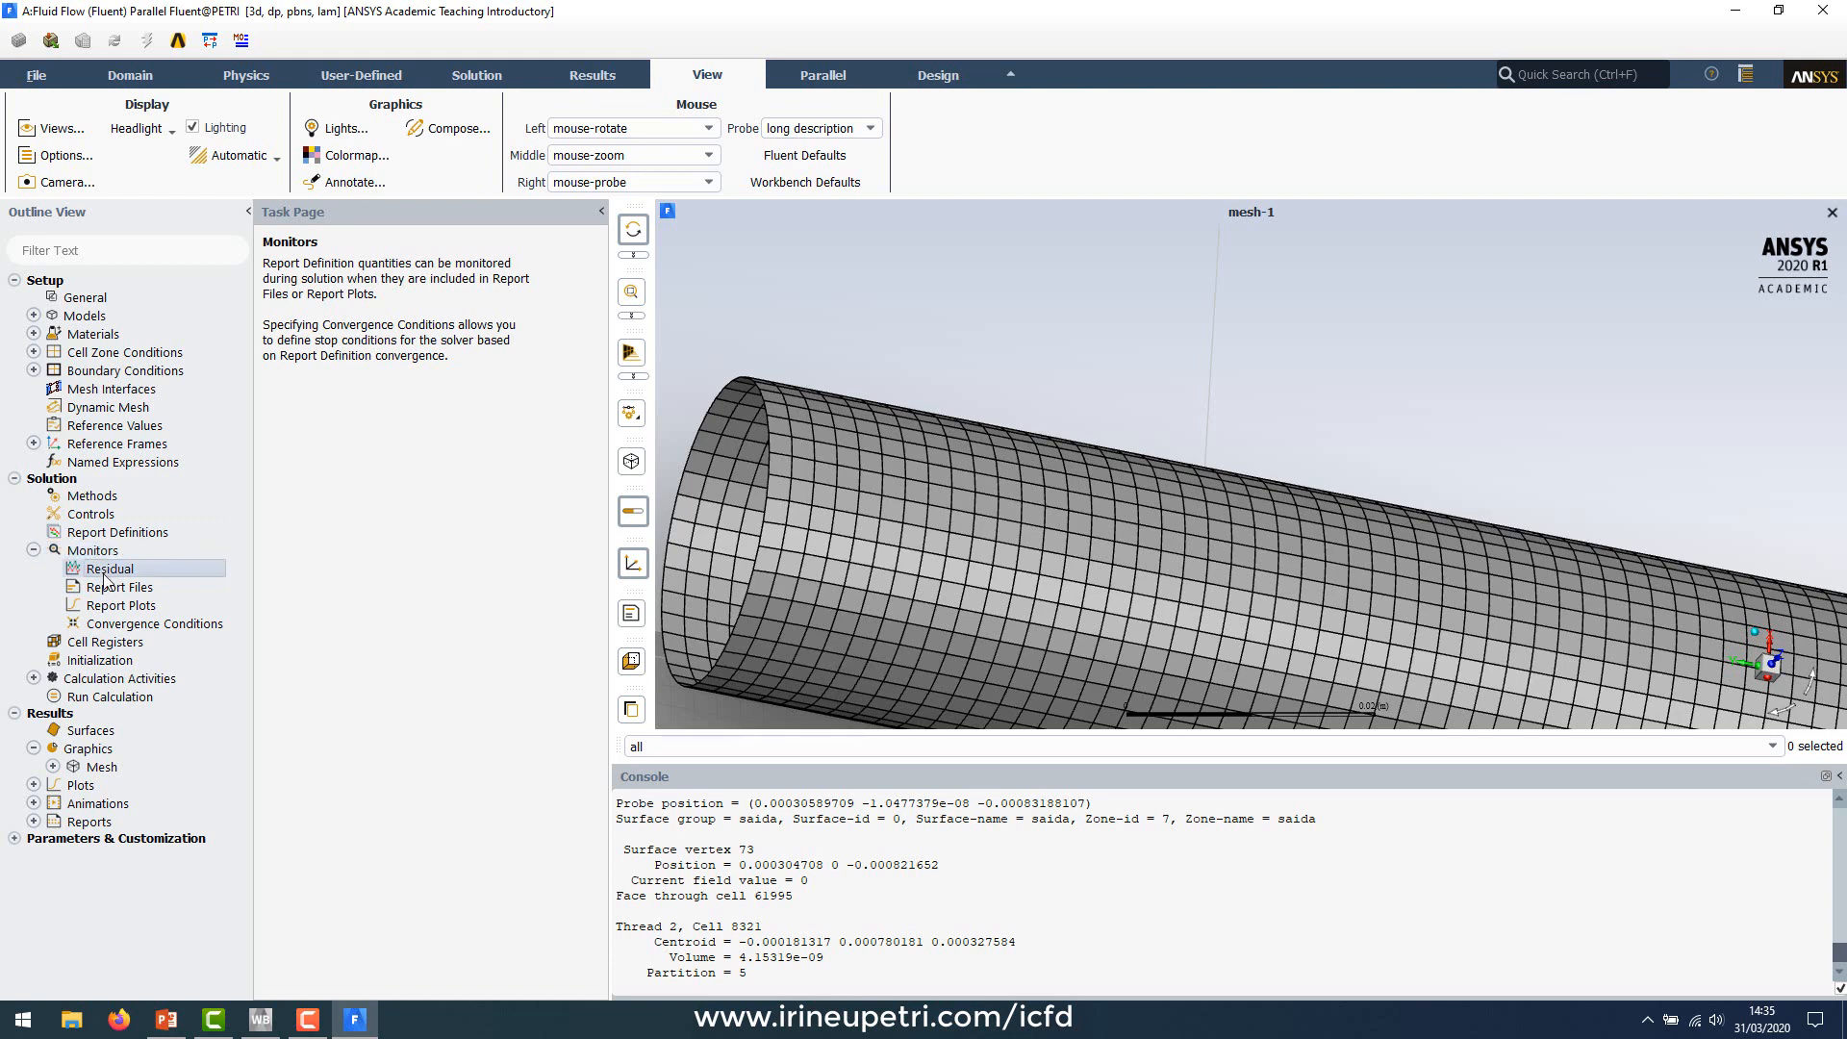
double_click(105, 577)
drag(652, 391, 428, 533)
click(611, 596)
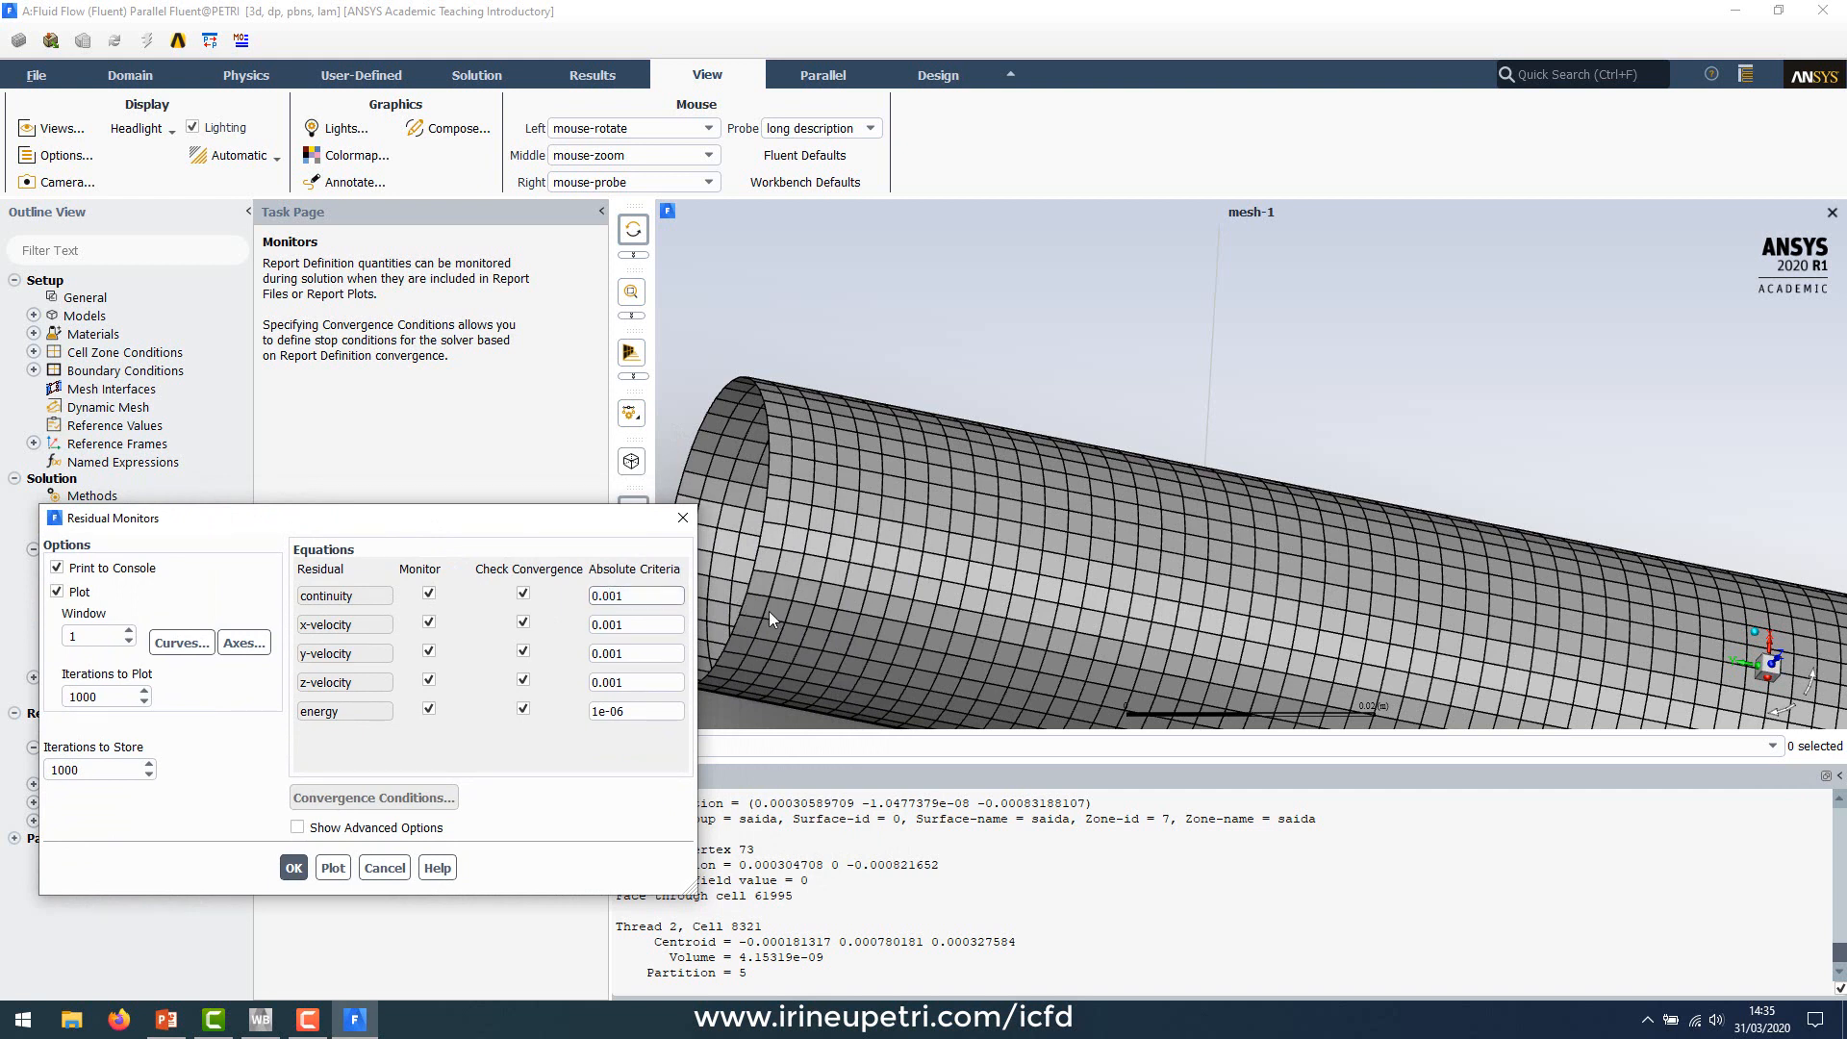
text(0)
click(609, 626)
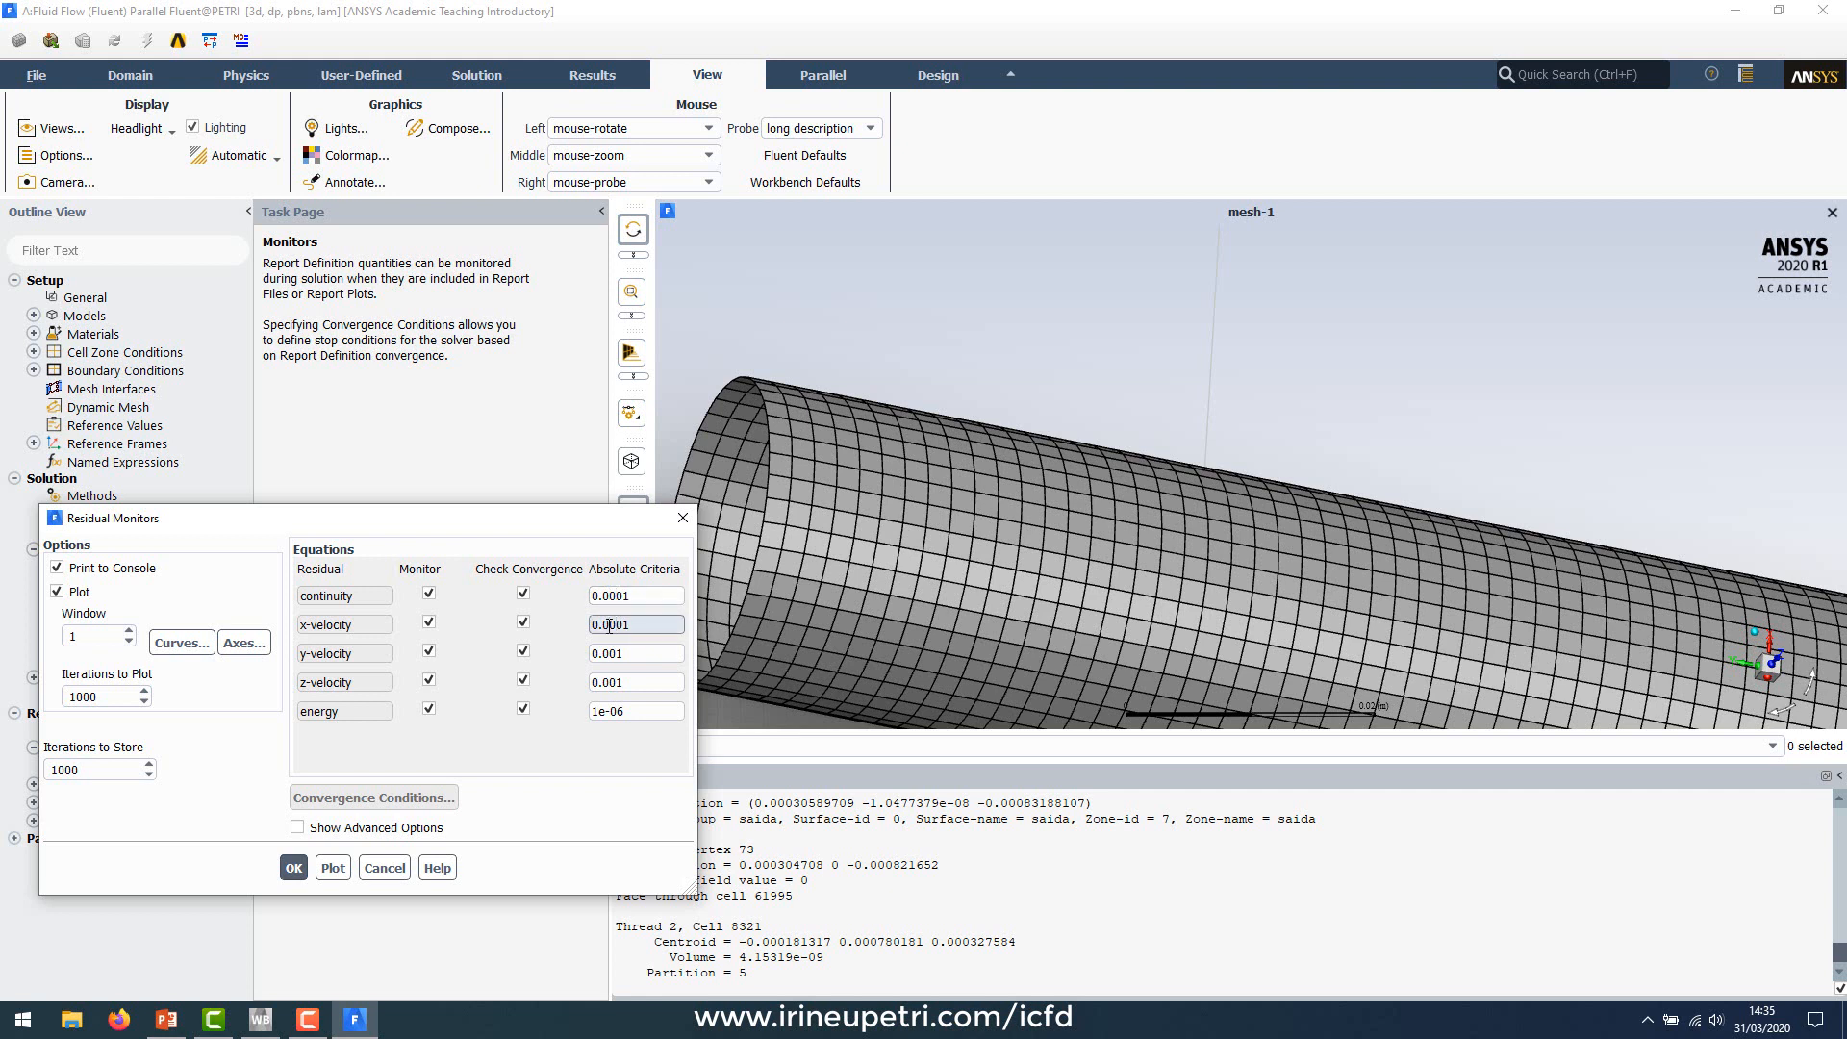
click(610, 655)
text(0)
click(612, 679)
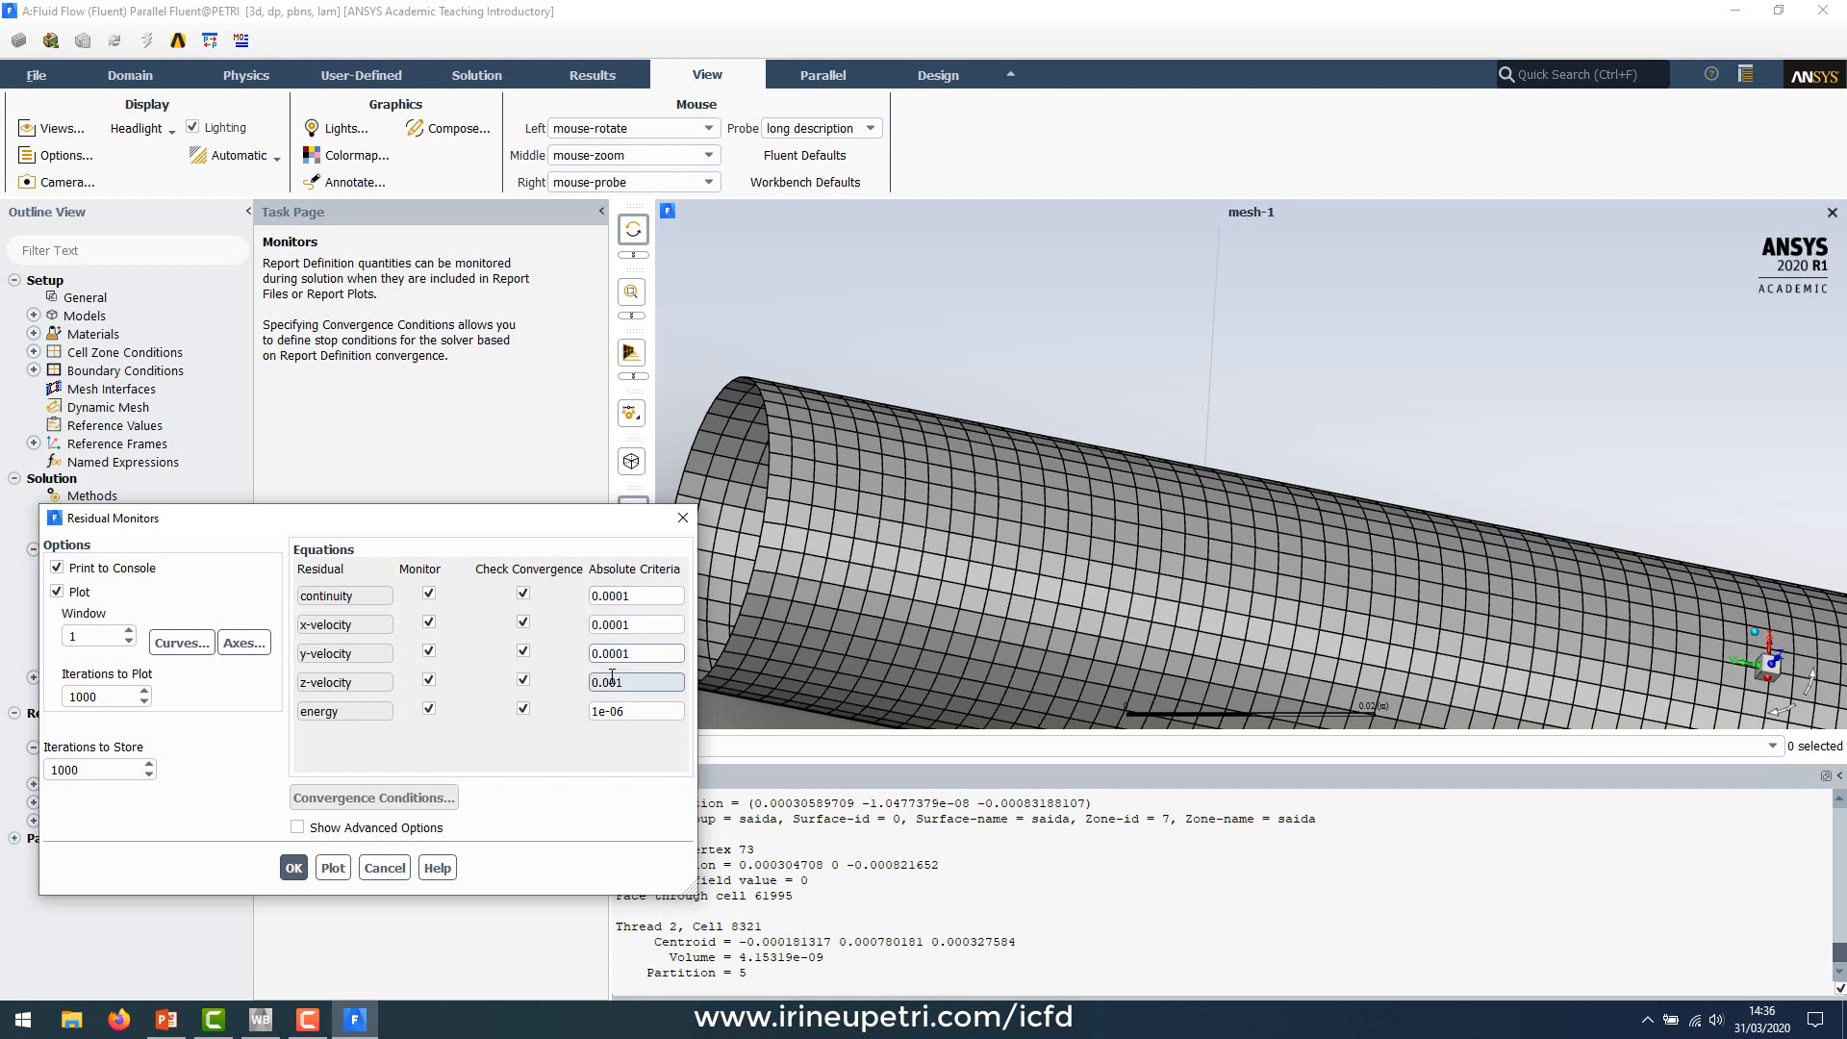
click(630, 713)
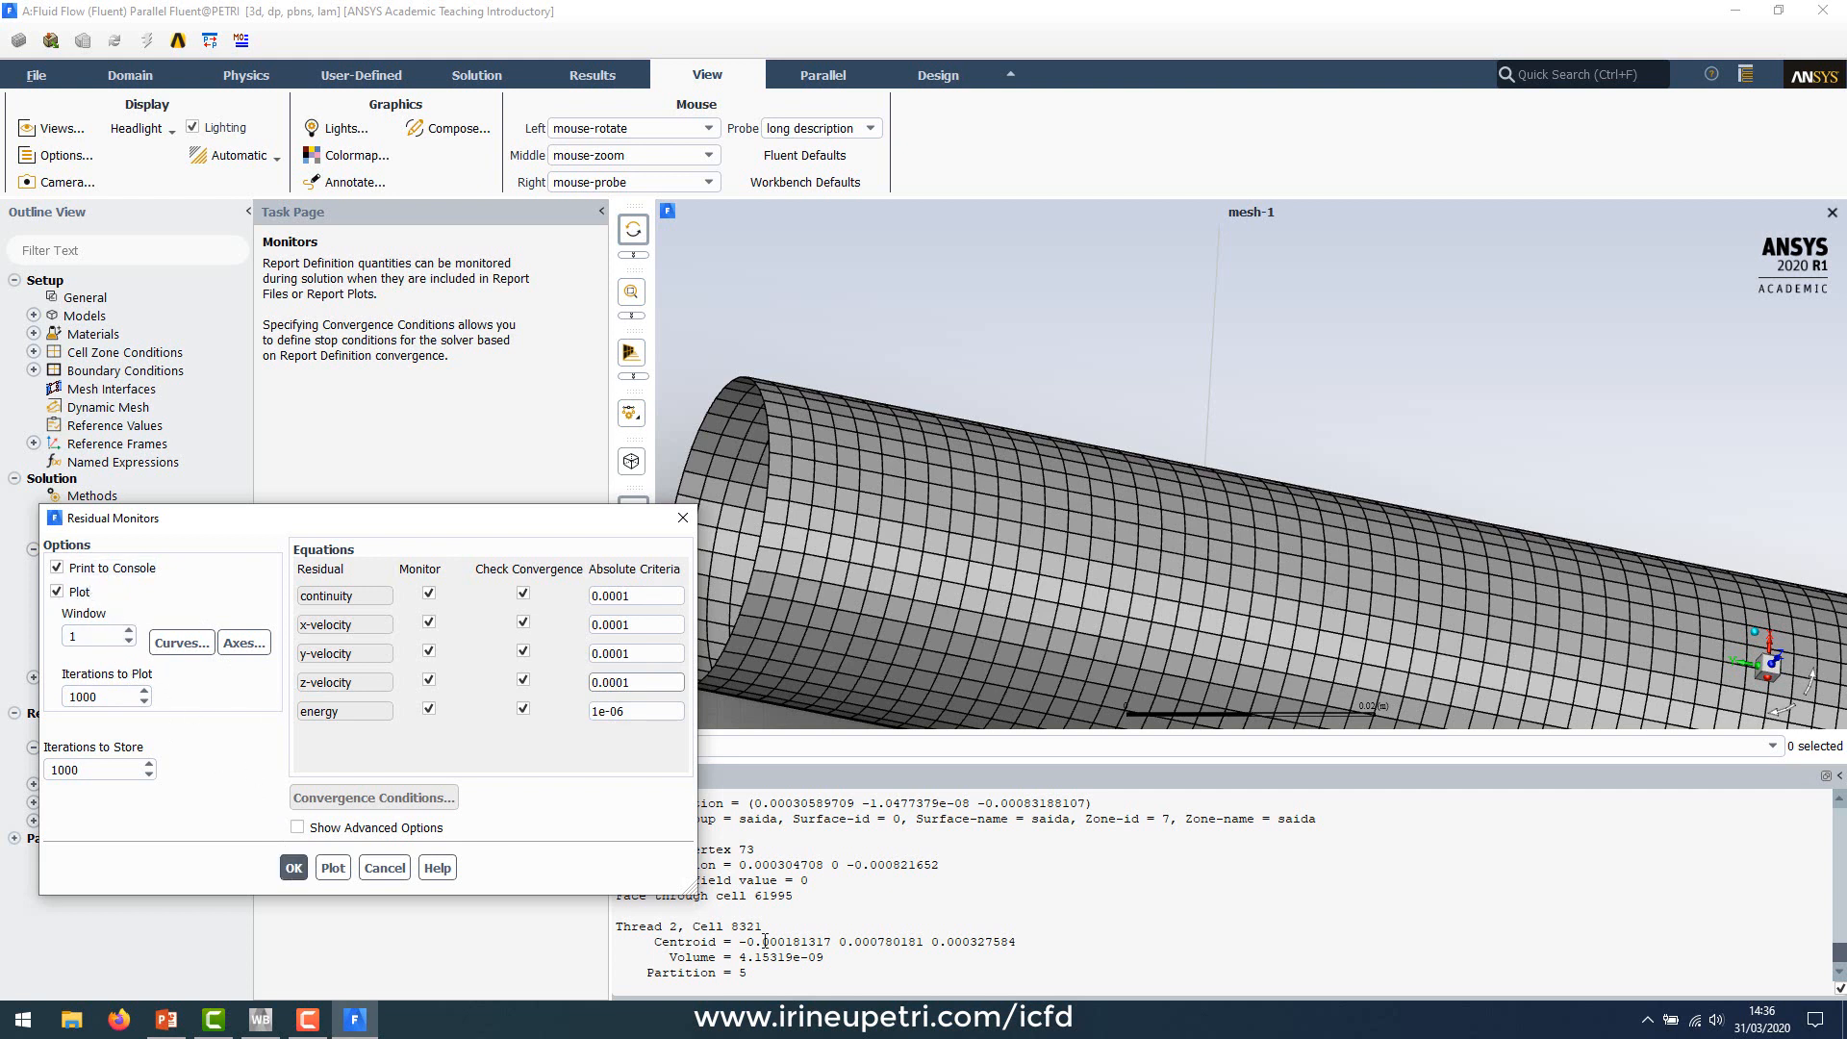
click(293, 868)
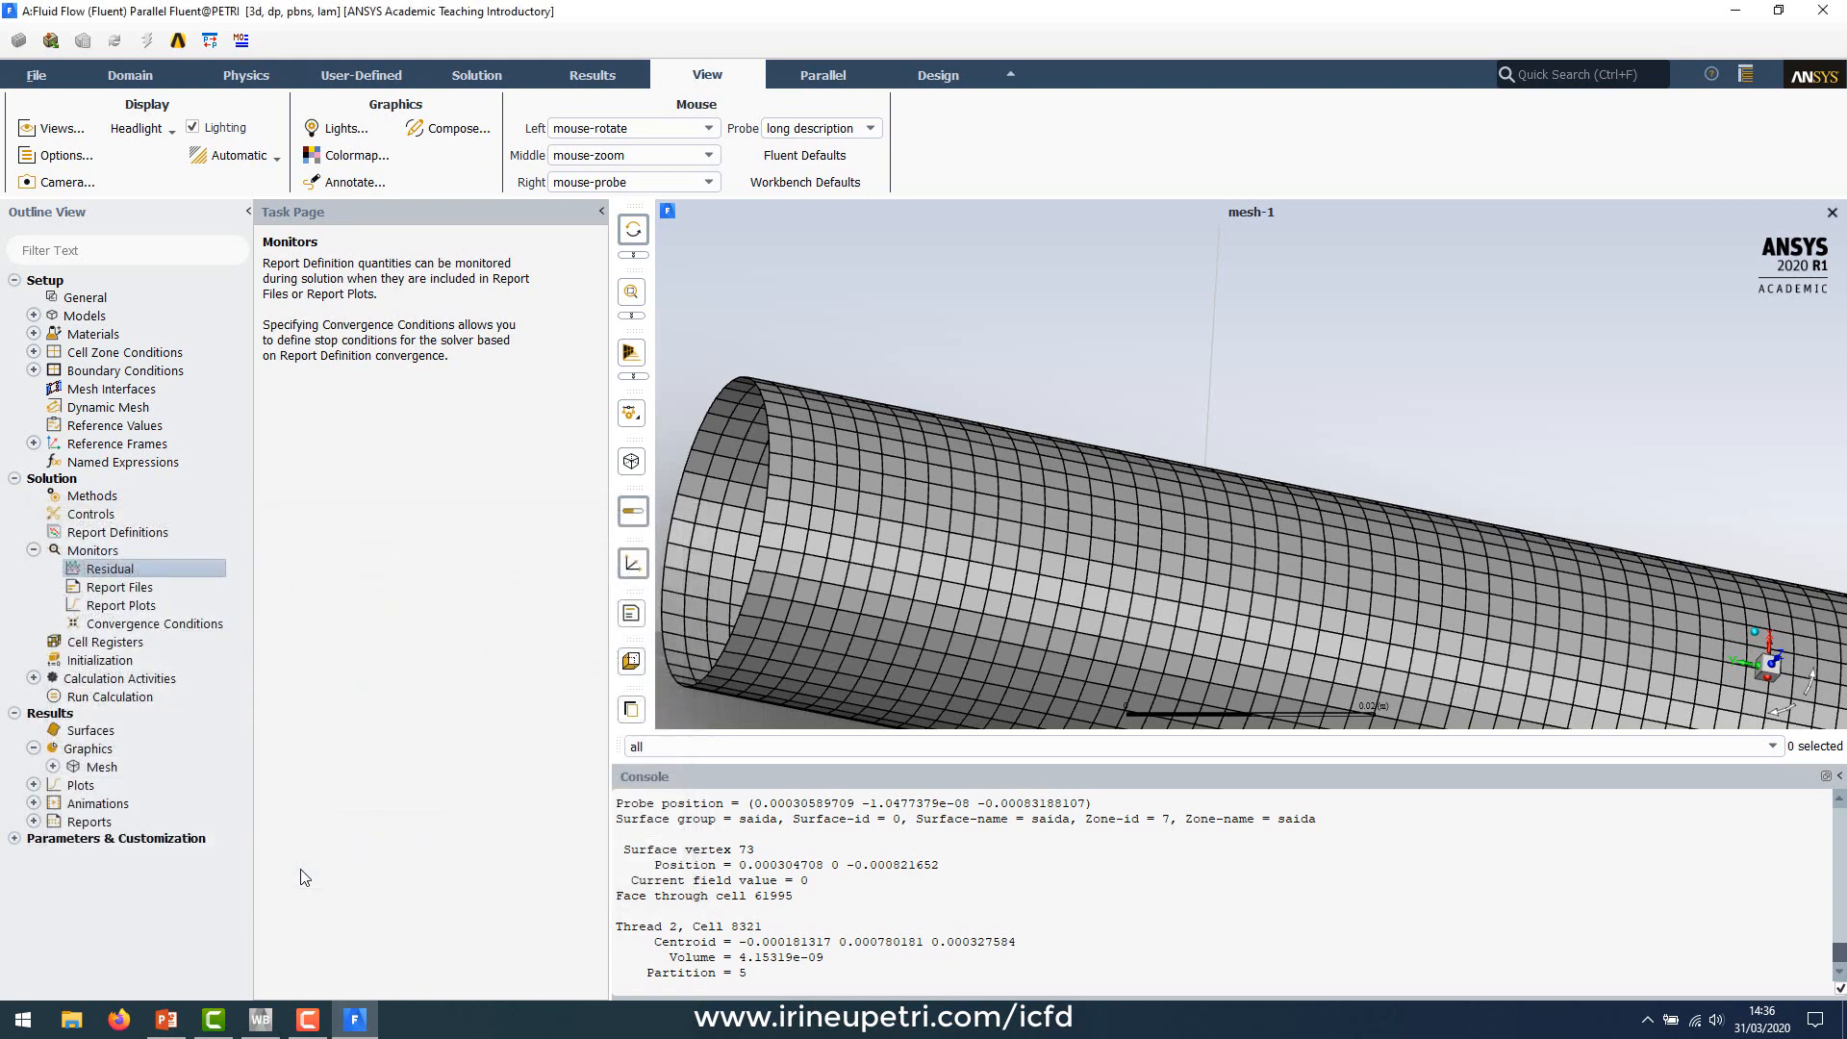
Step: Initialize the solution with the Hybrid Initialization method
click(34, 550)
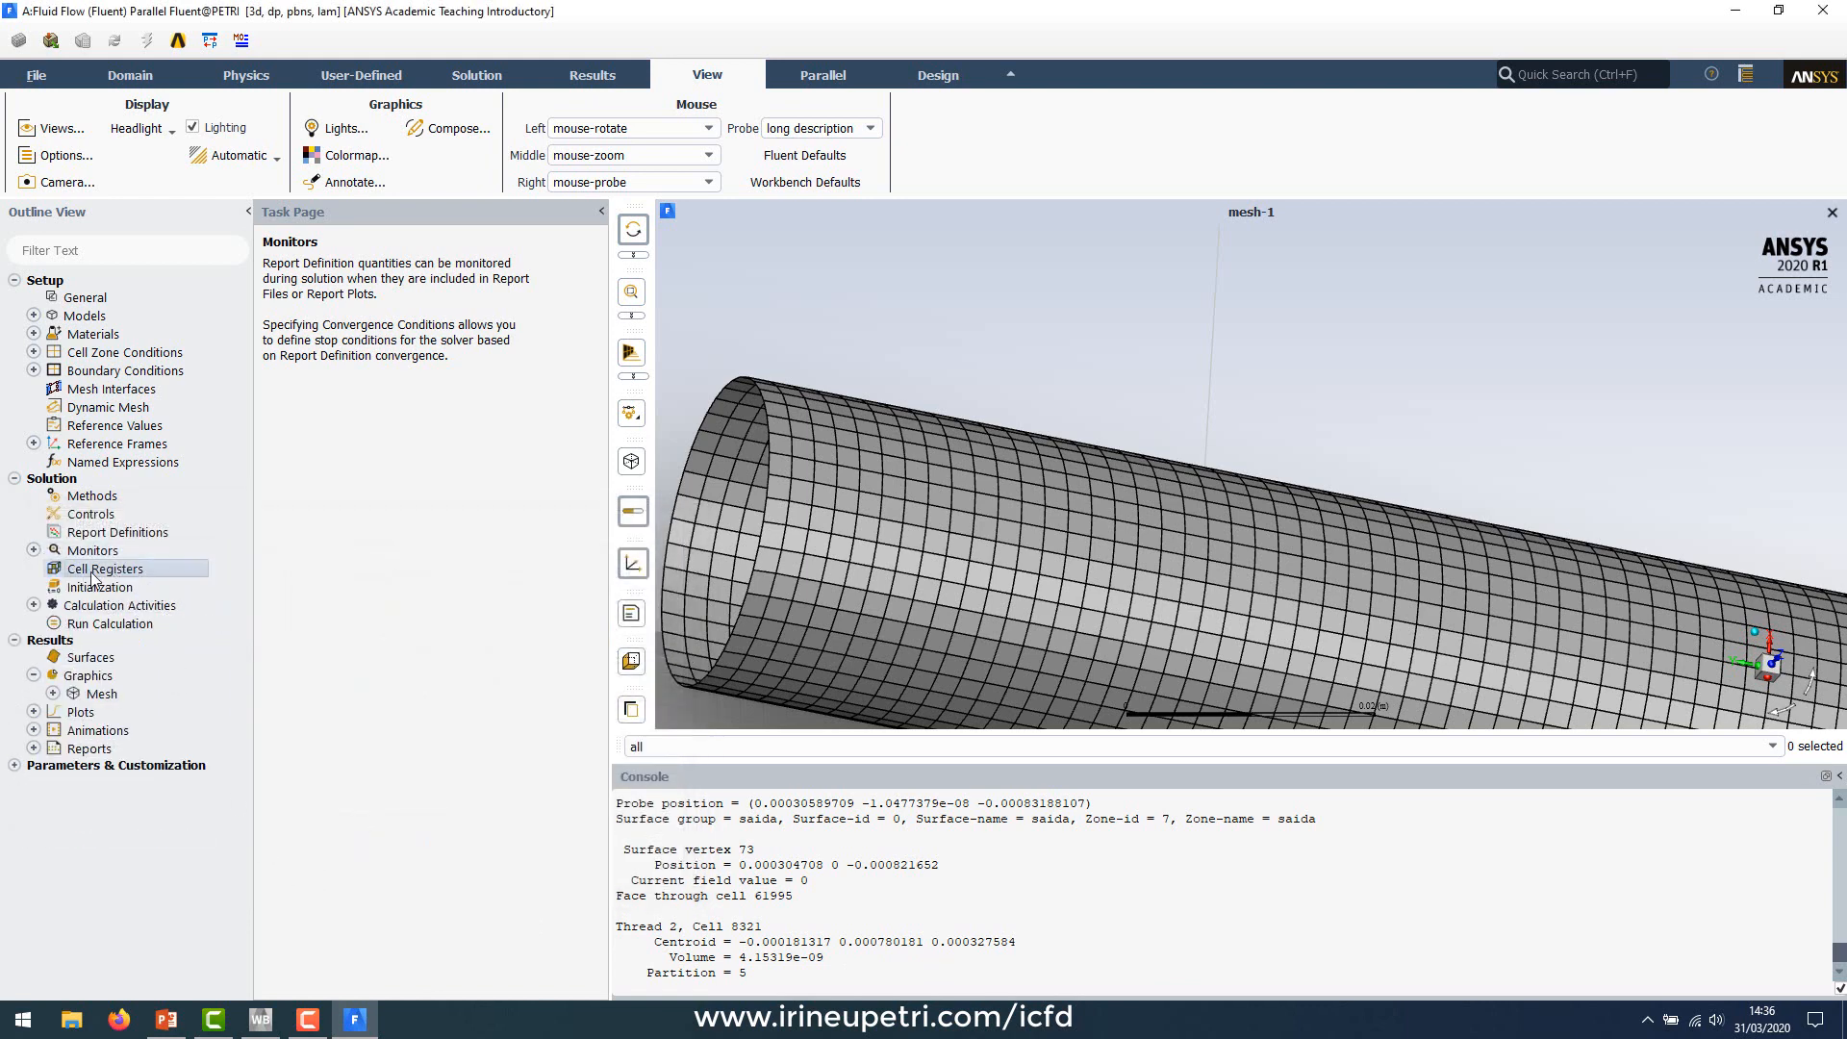
click(80, 577)
click(79, 588)
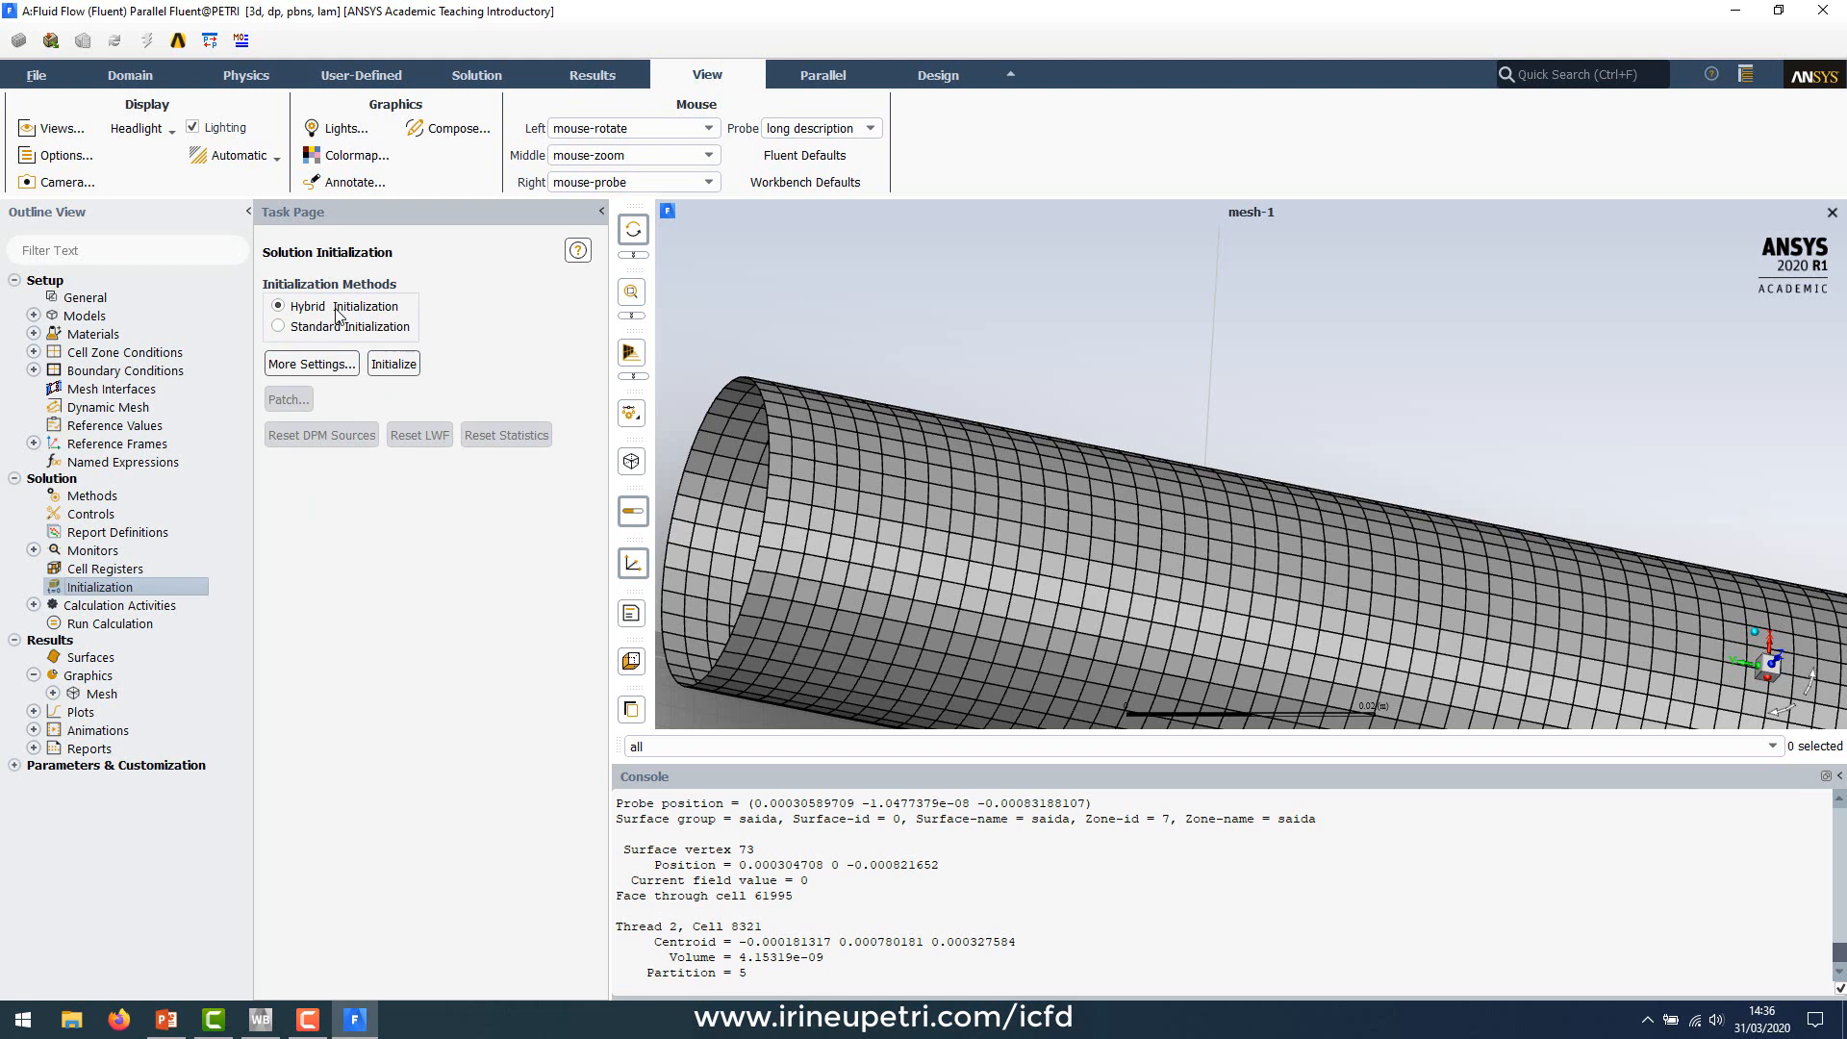
click(389, 369)
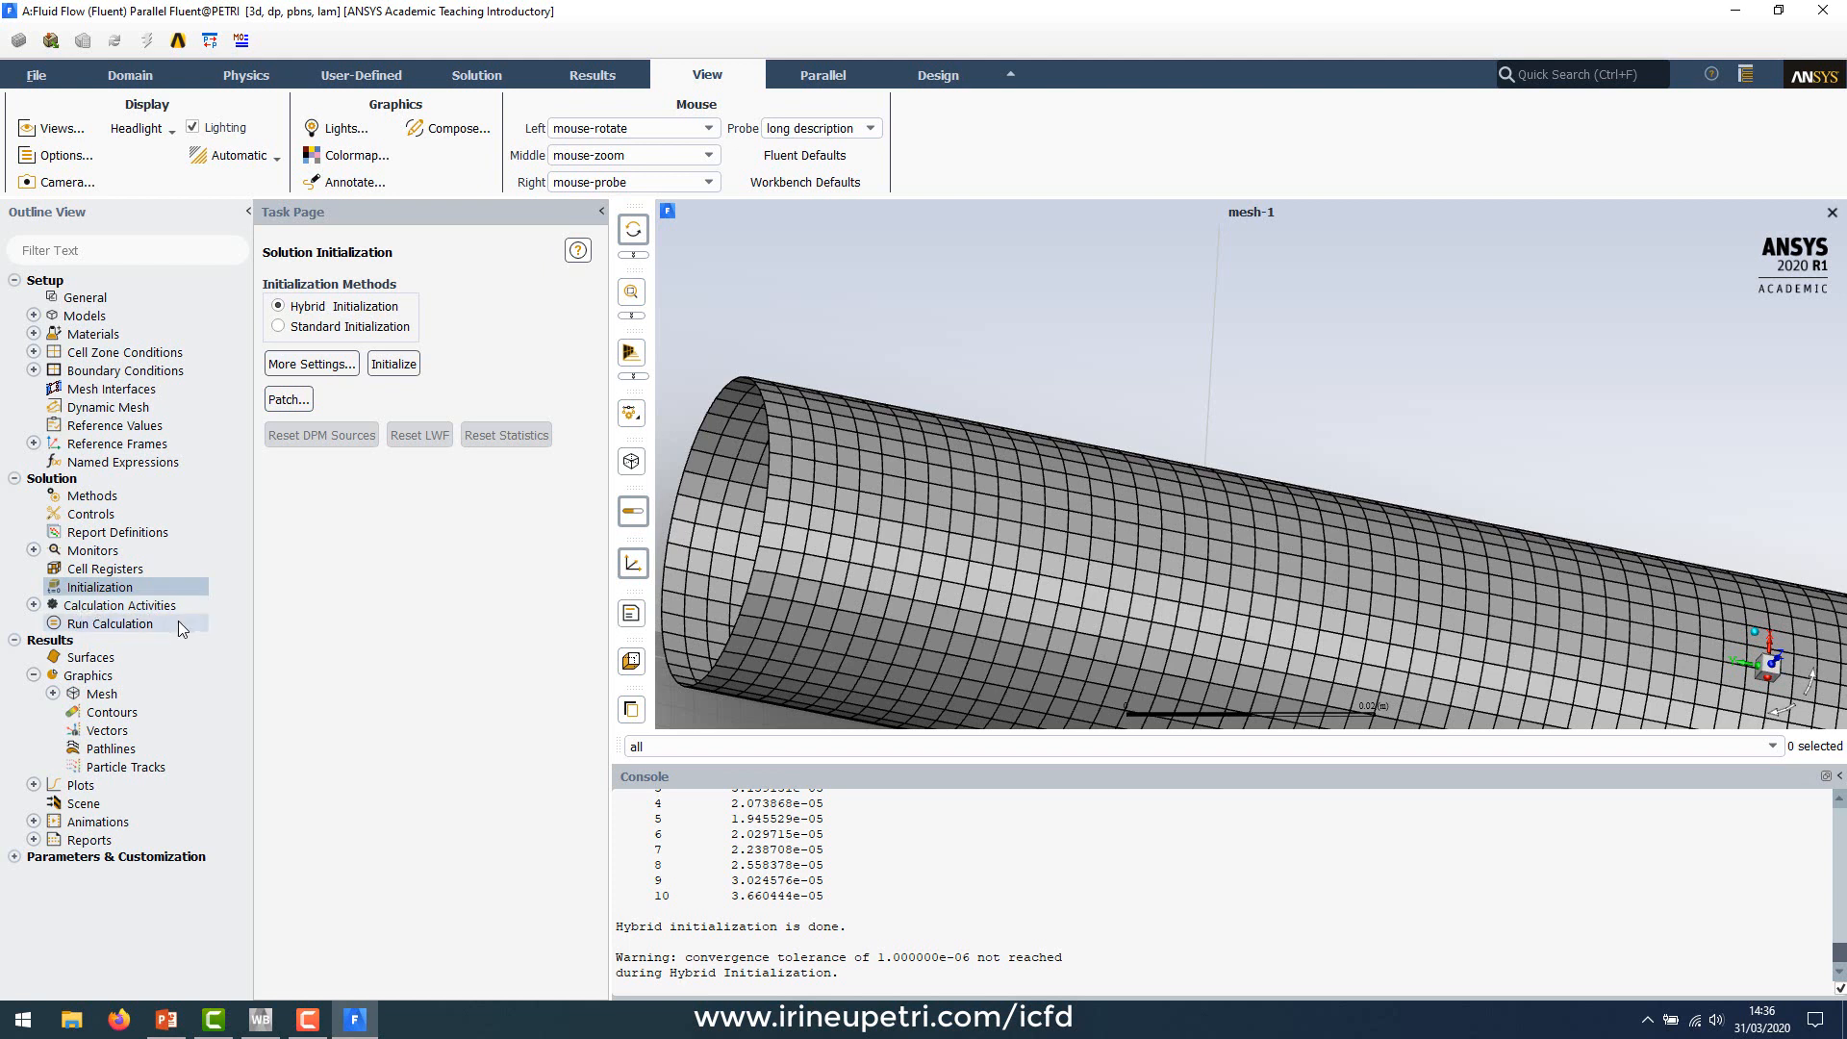
Step: Set the number of iterations for the calculation run to 10000
click(88, 627)
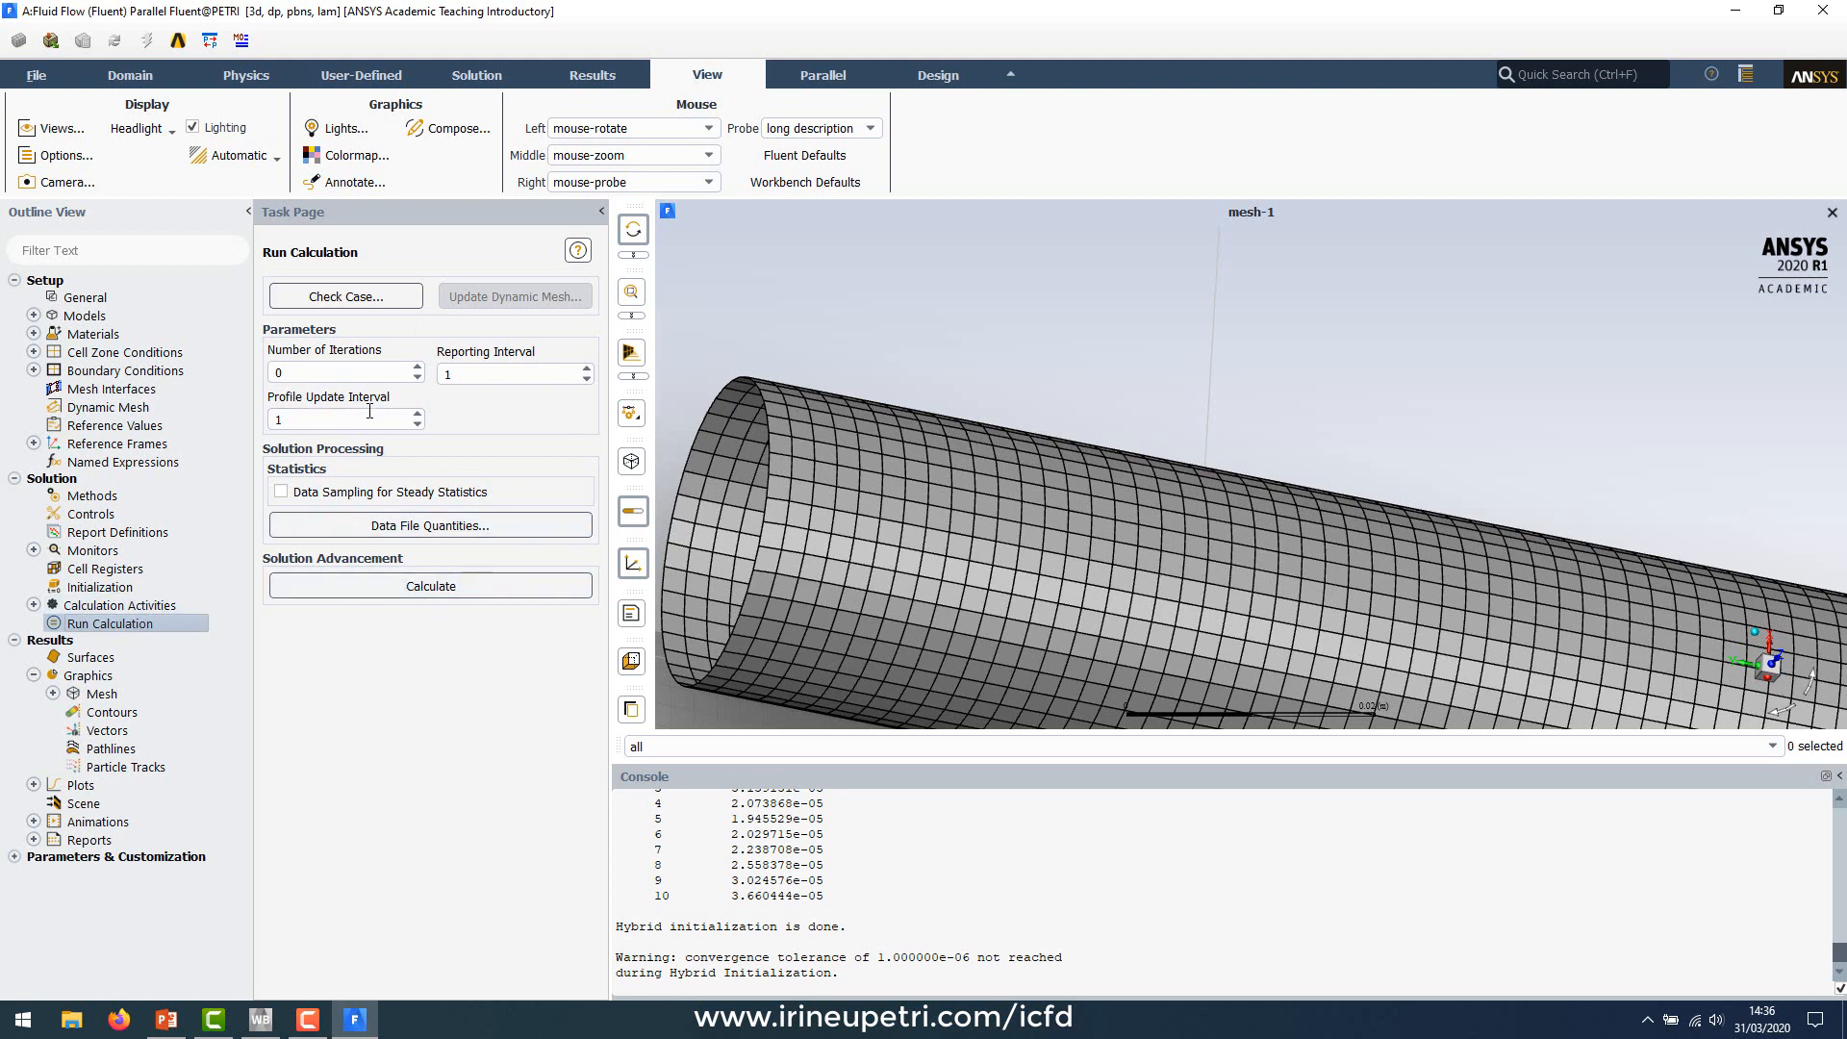
double_click(316, 372)
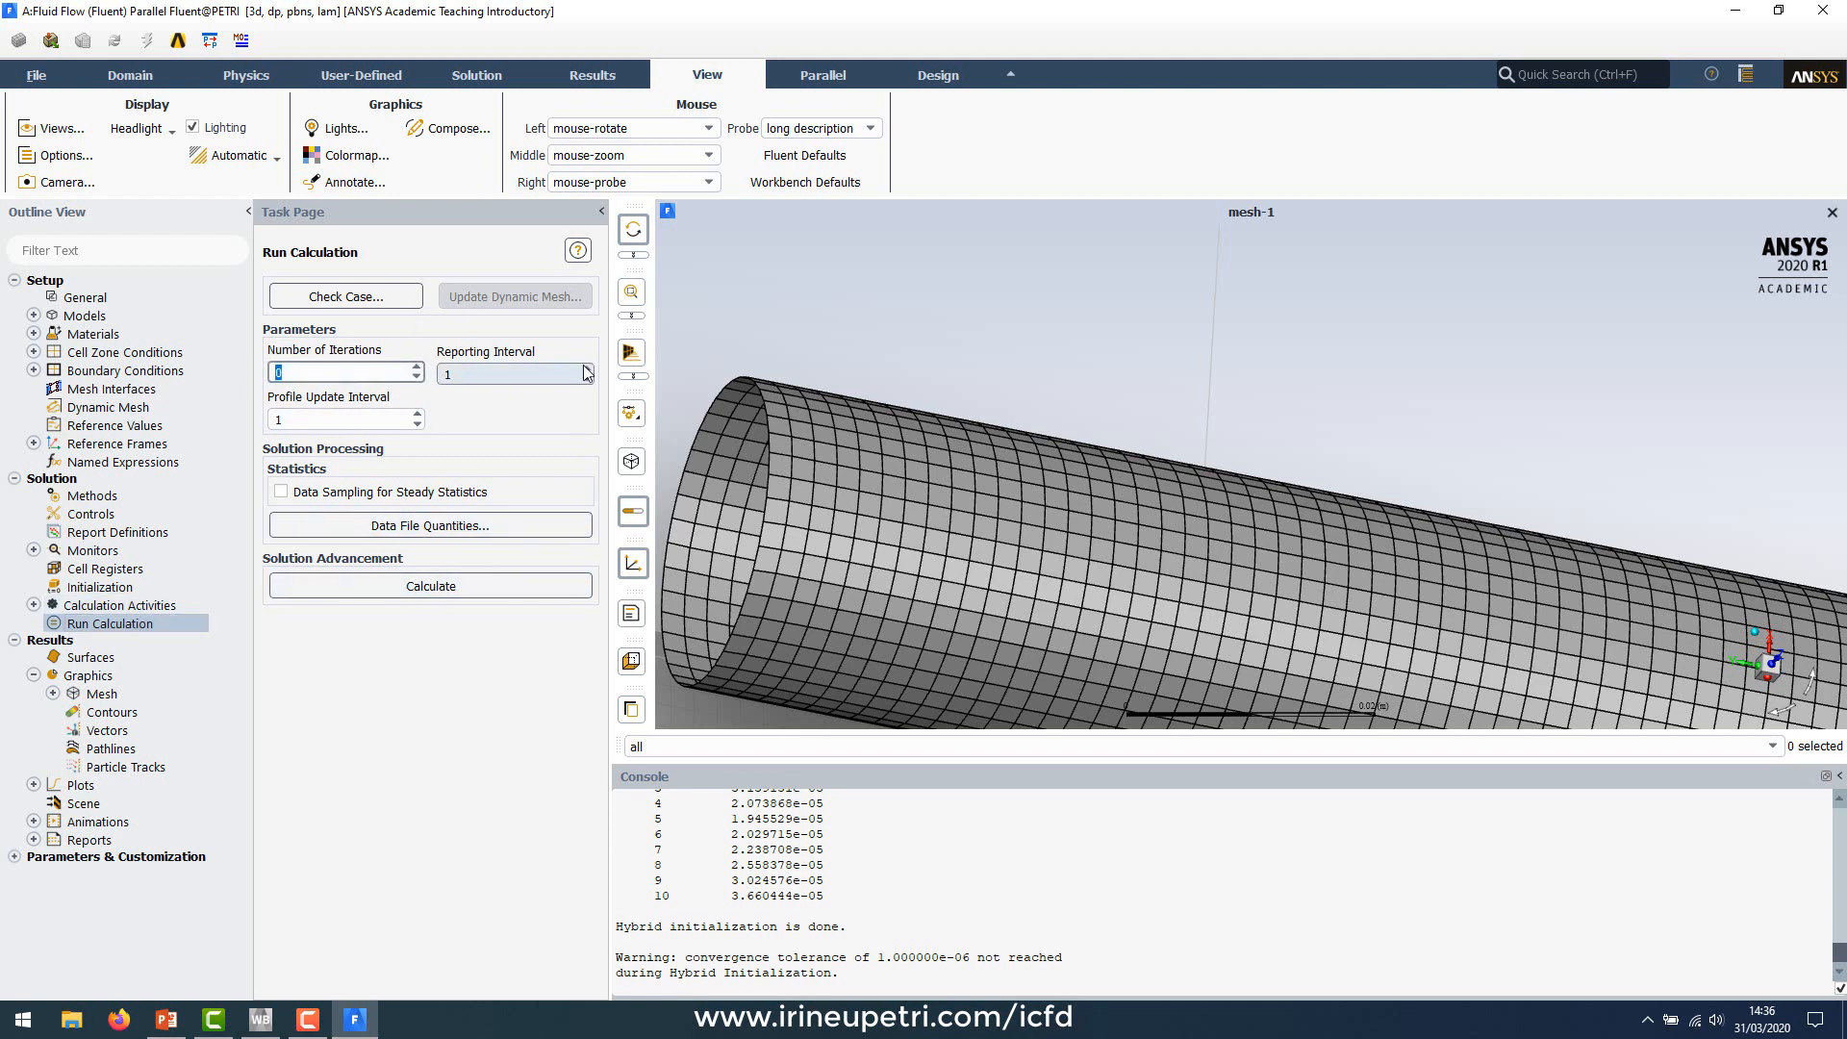
text(10000)
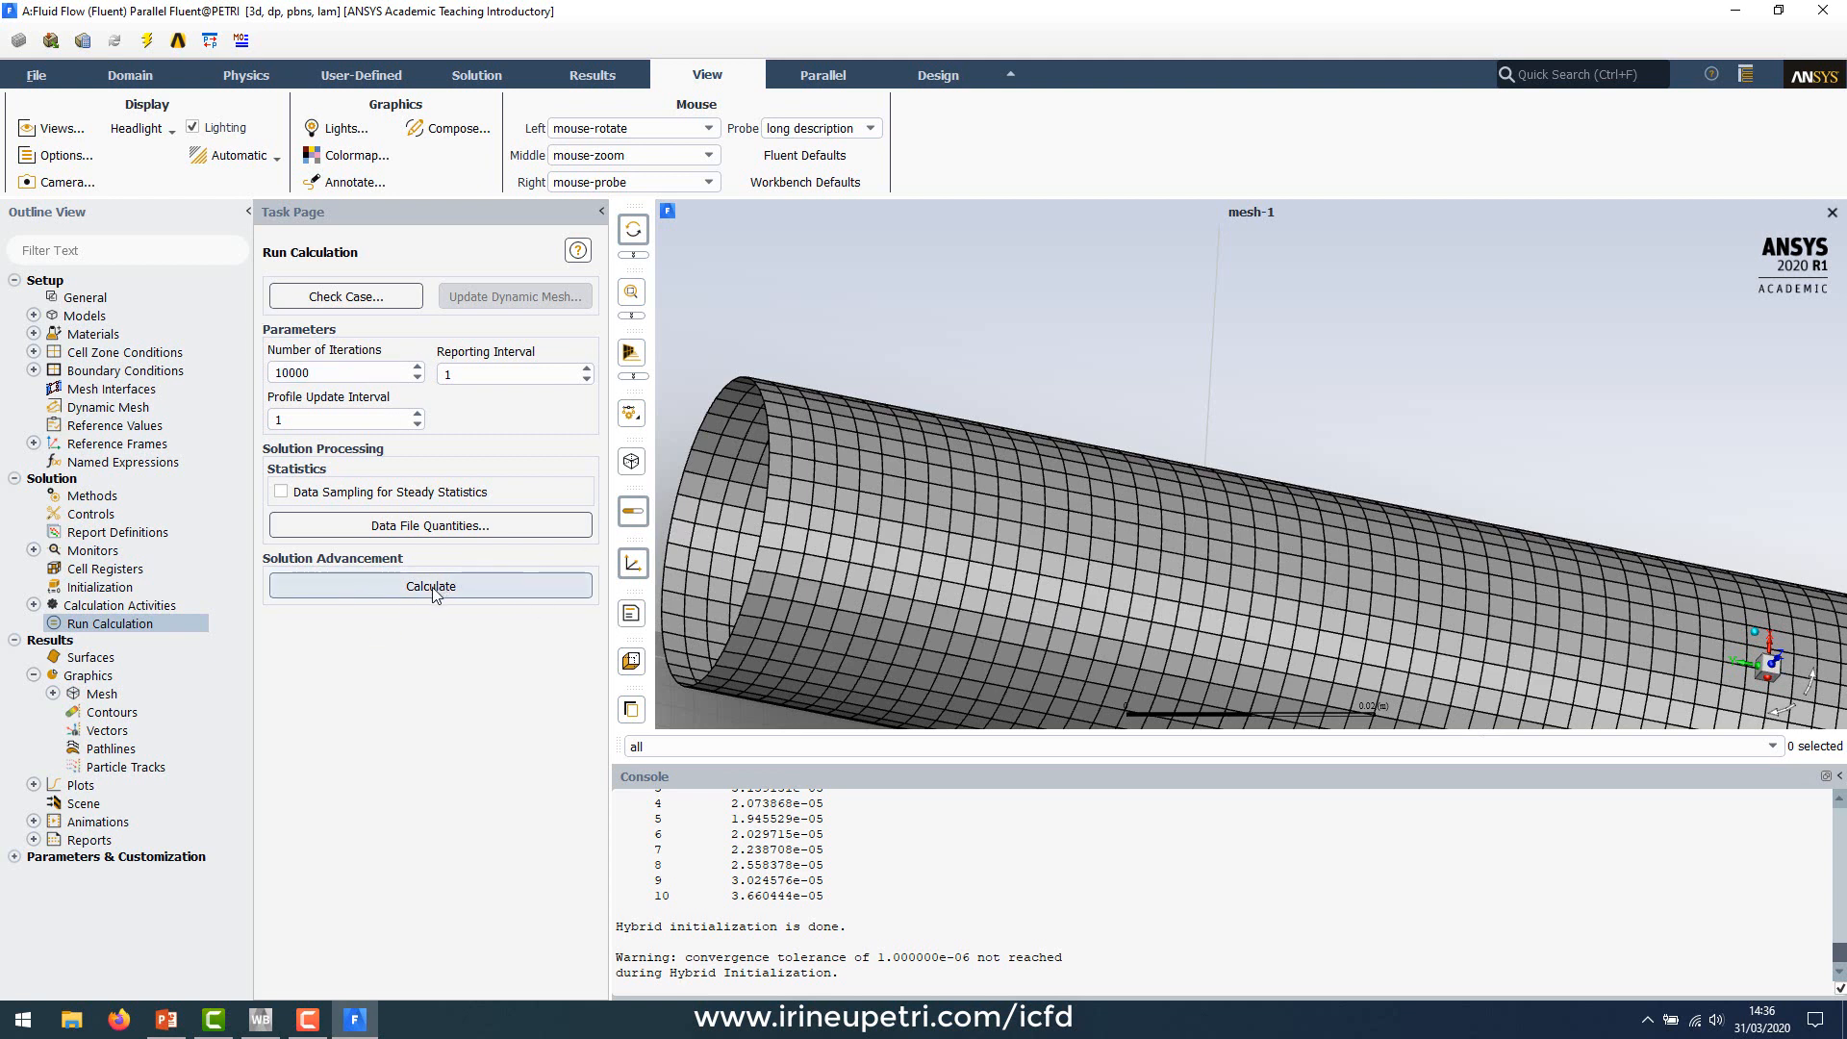
Step: Save the project from Fluent, and save it again from the Workbench window
click(41, 77)
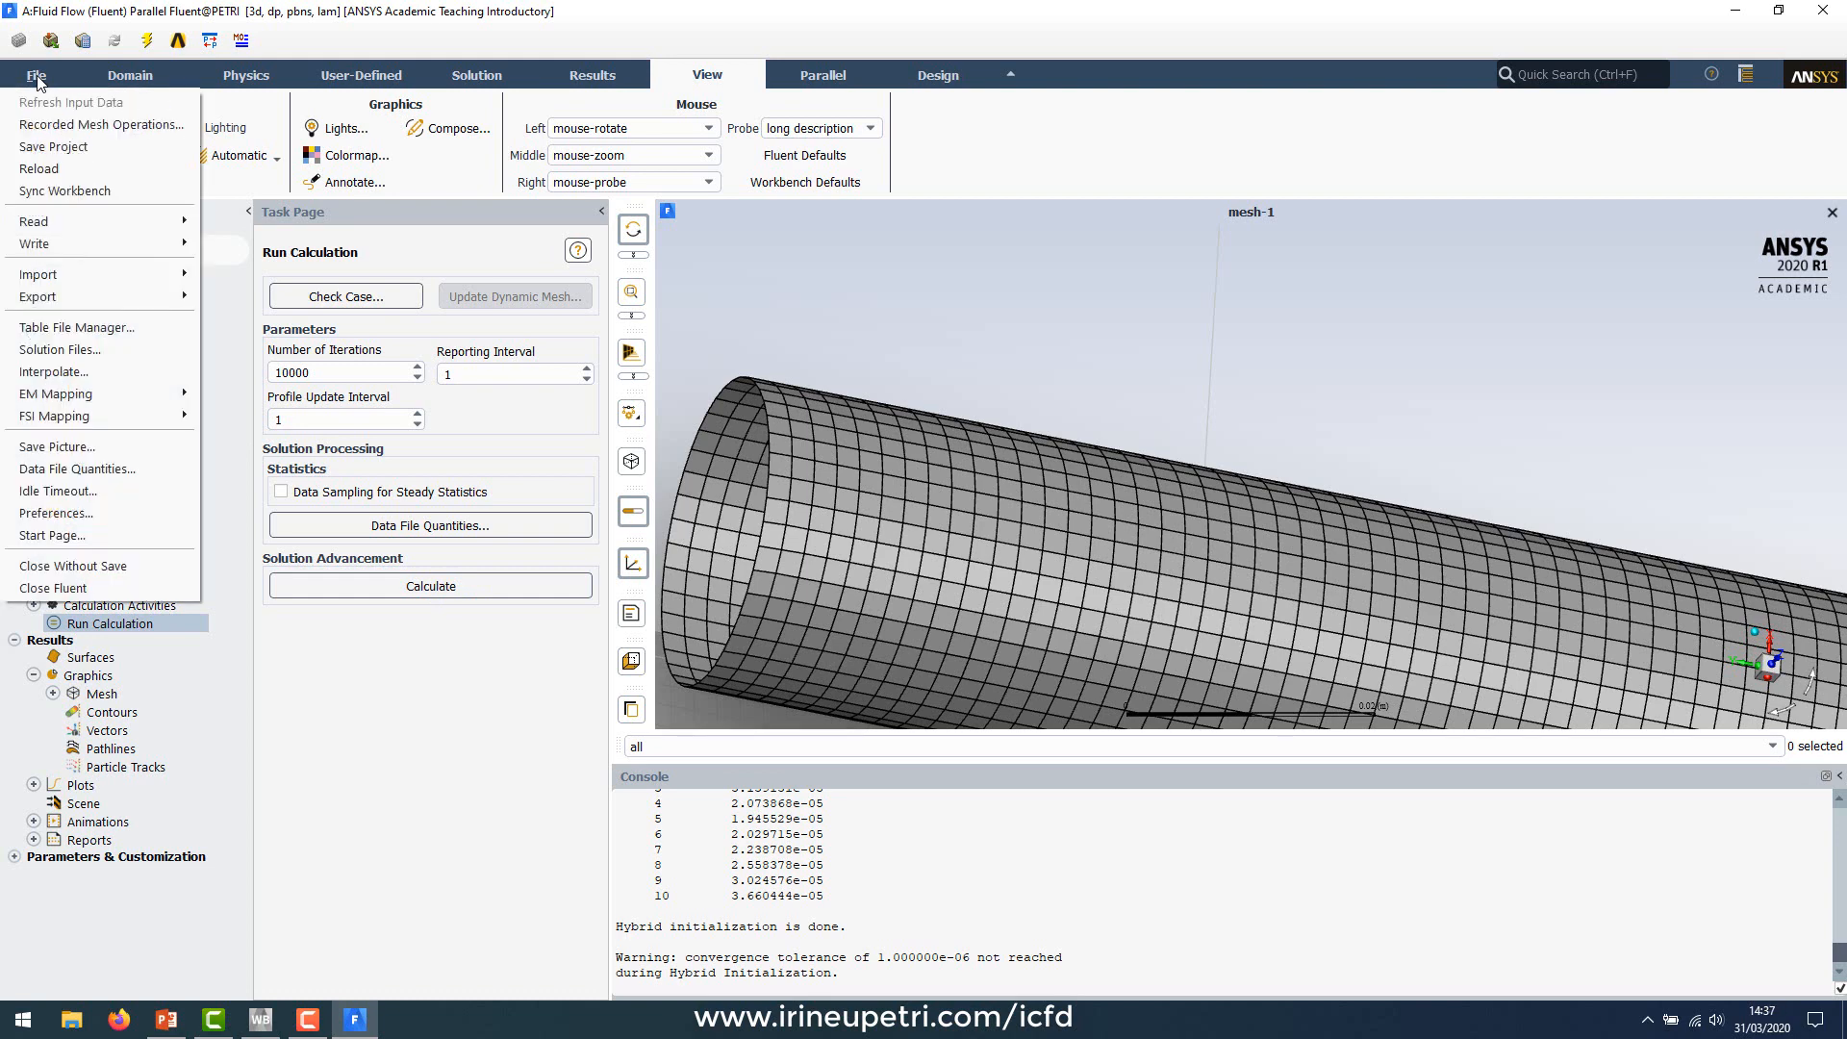
click(68, 149)
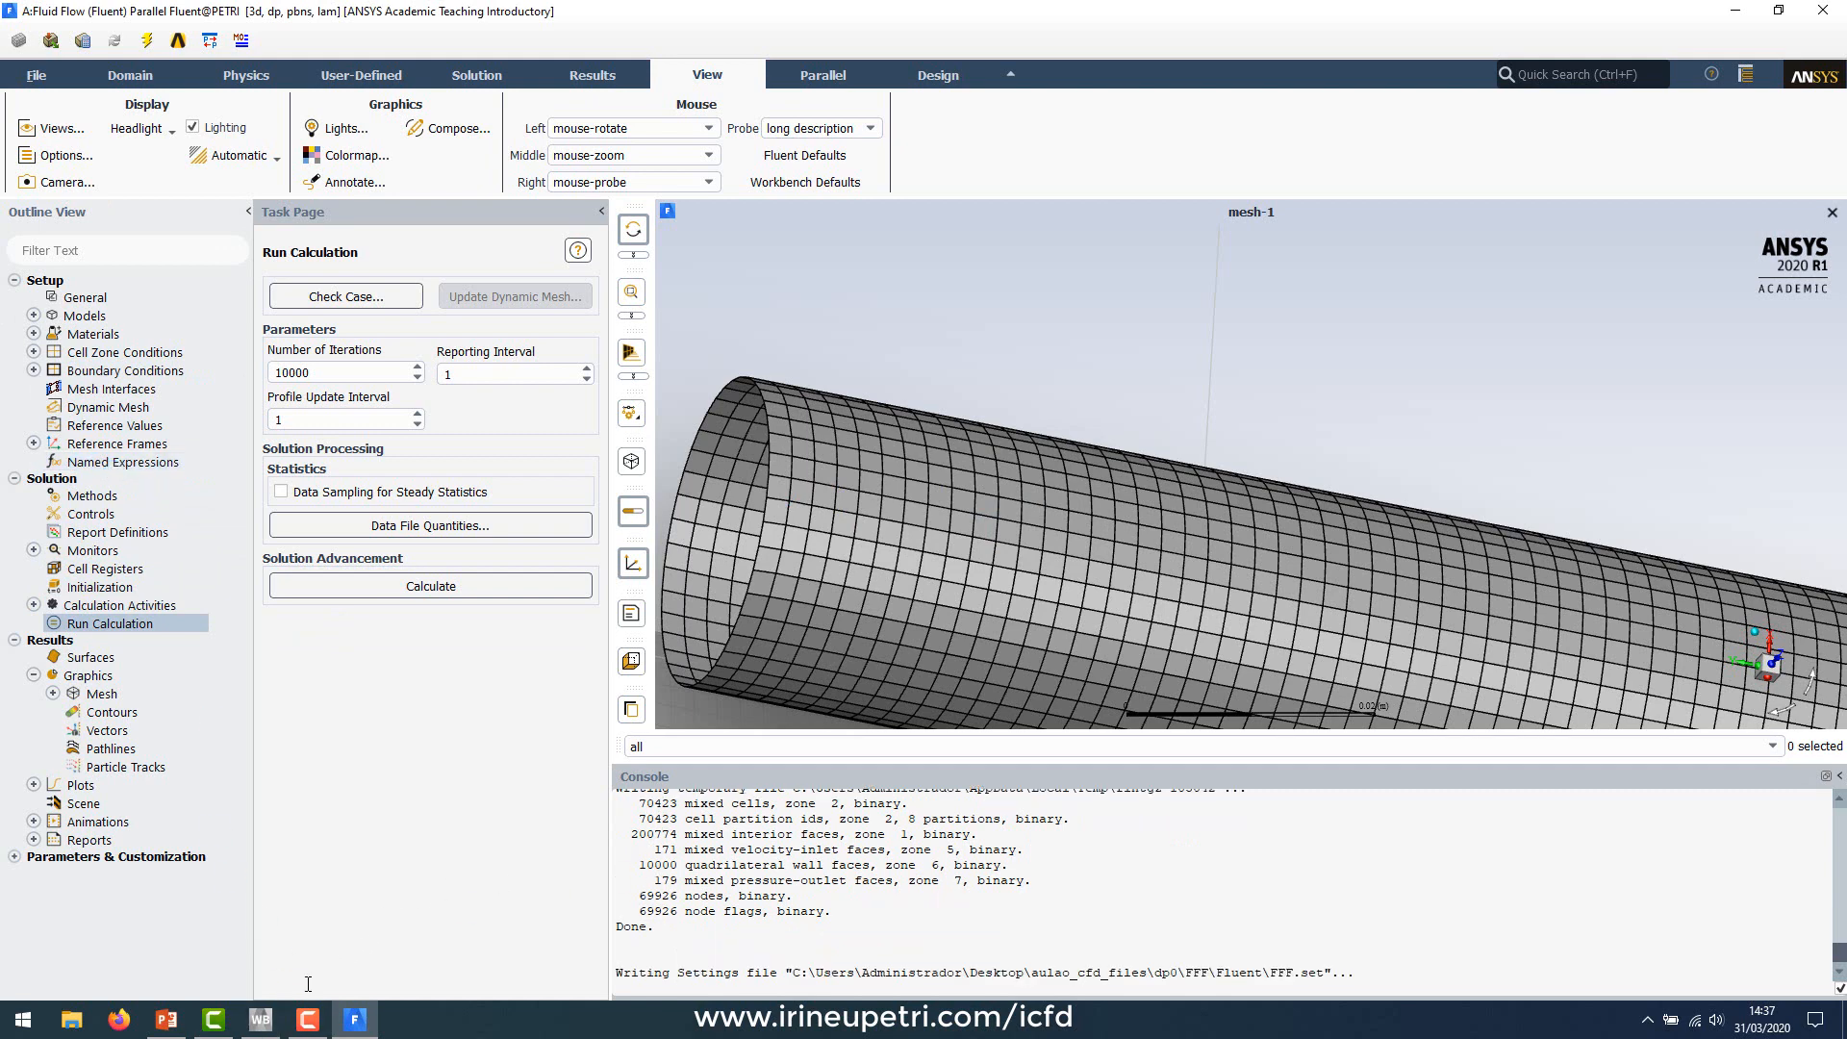
click(260, 1018)
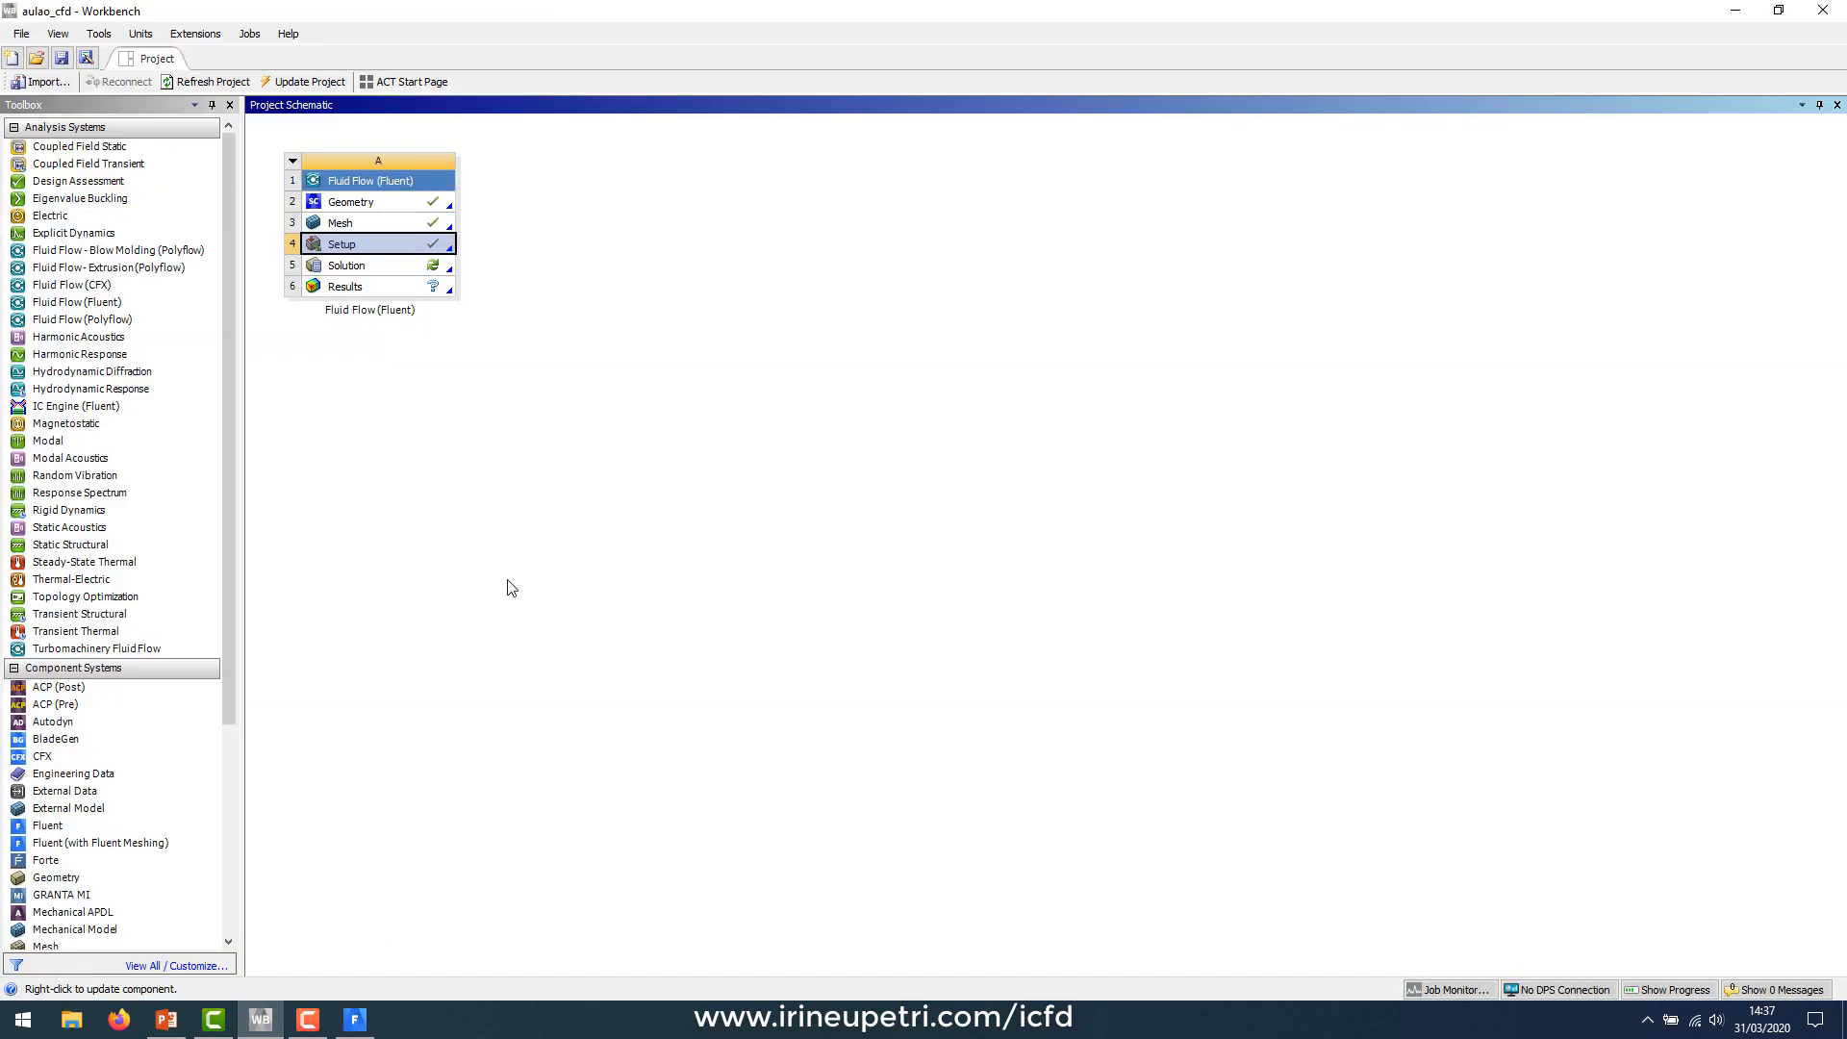
click(21, 33)
click(217, 96)
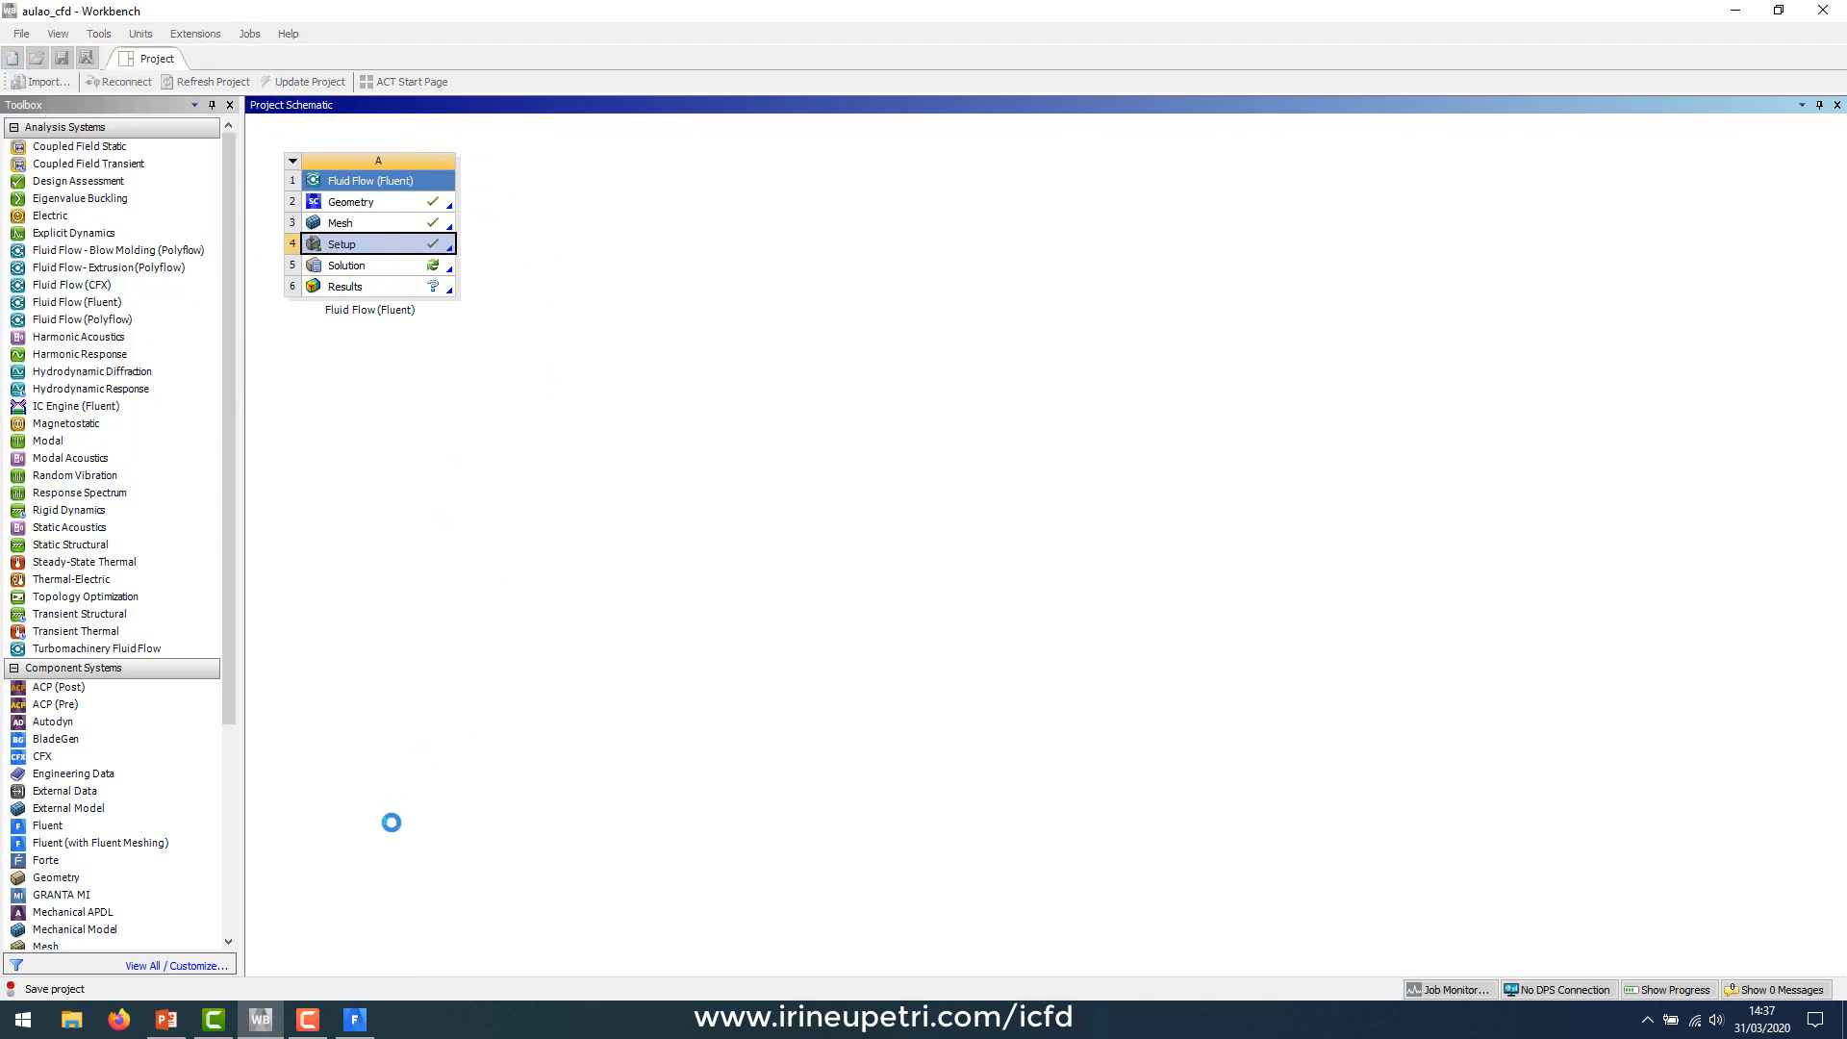
Step: Switch back to Fluent, run the calculation to completion and review the convergence output in the console
click(355, 1020)
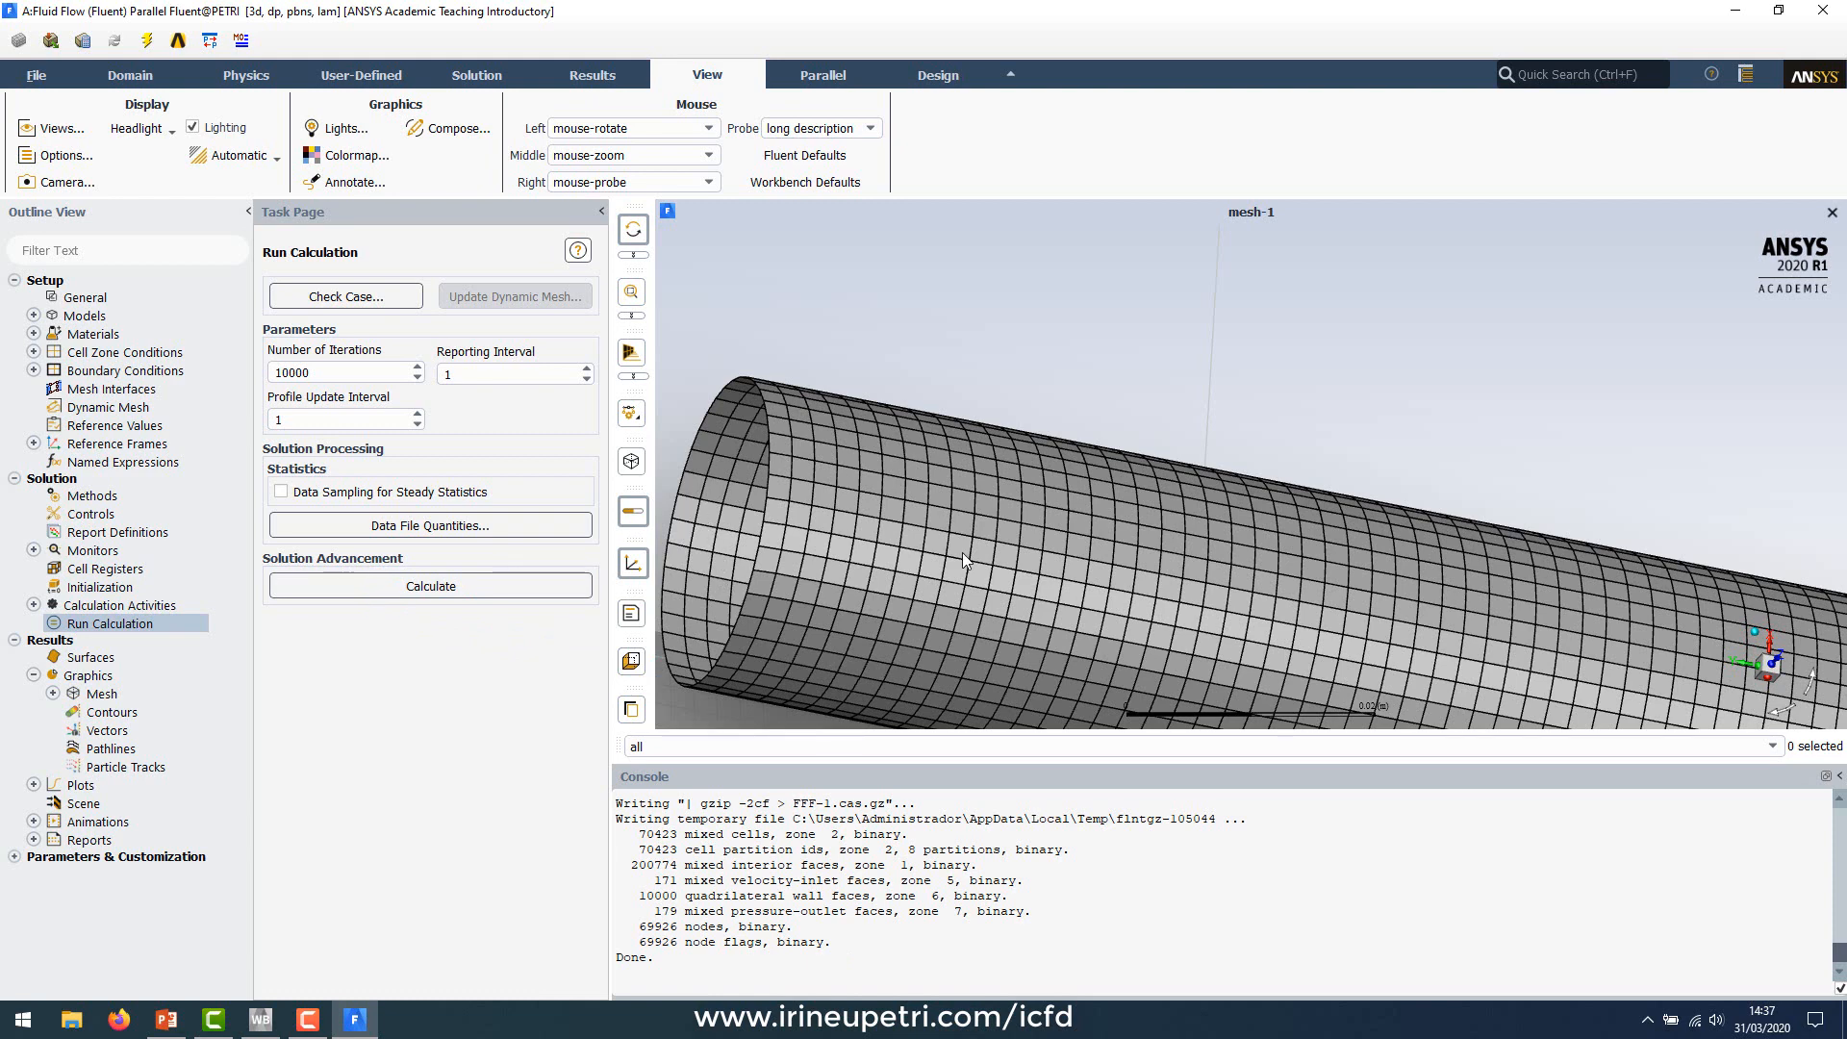
scroll(1016, 536, down, 7)
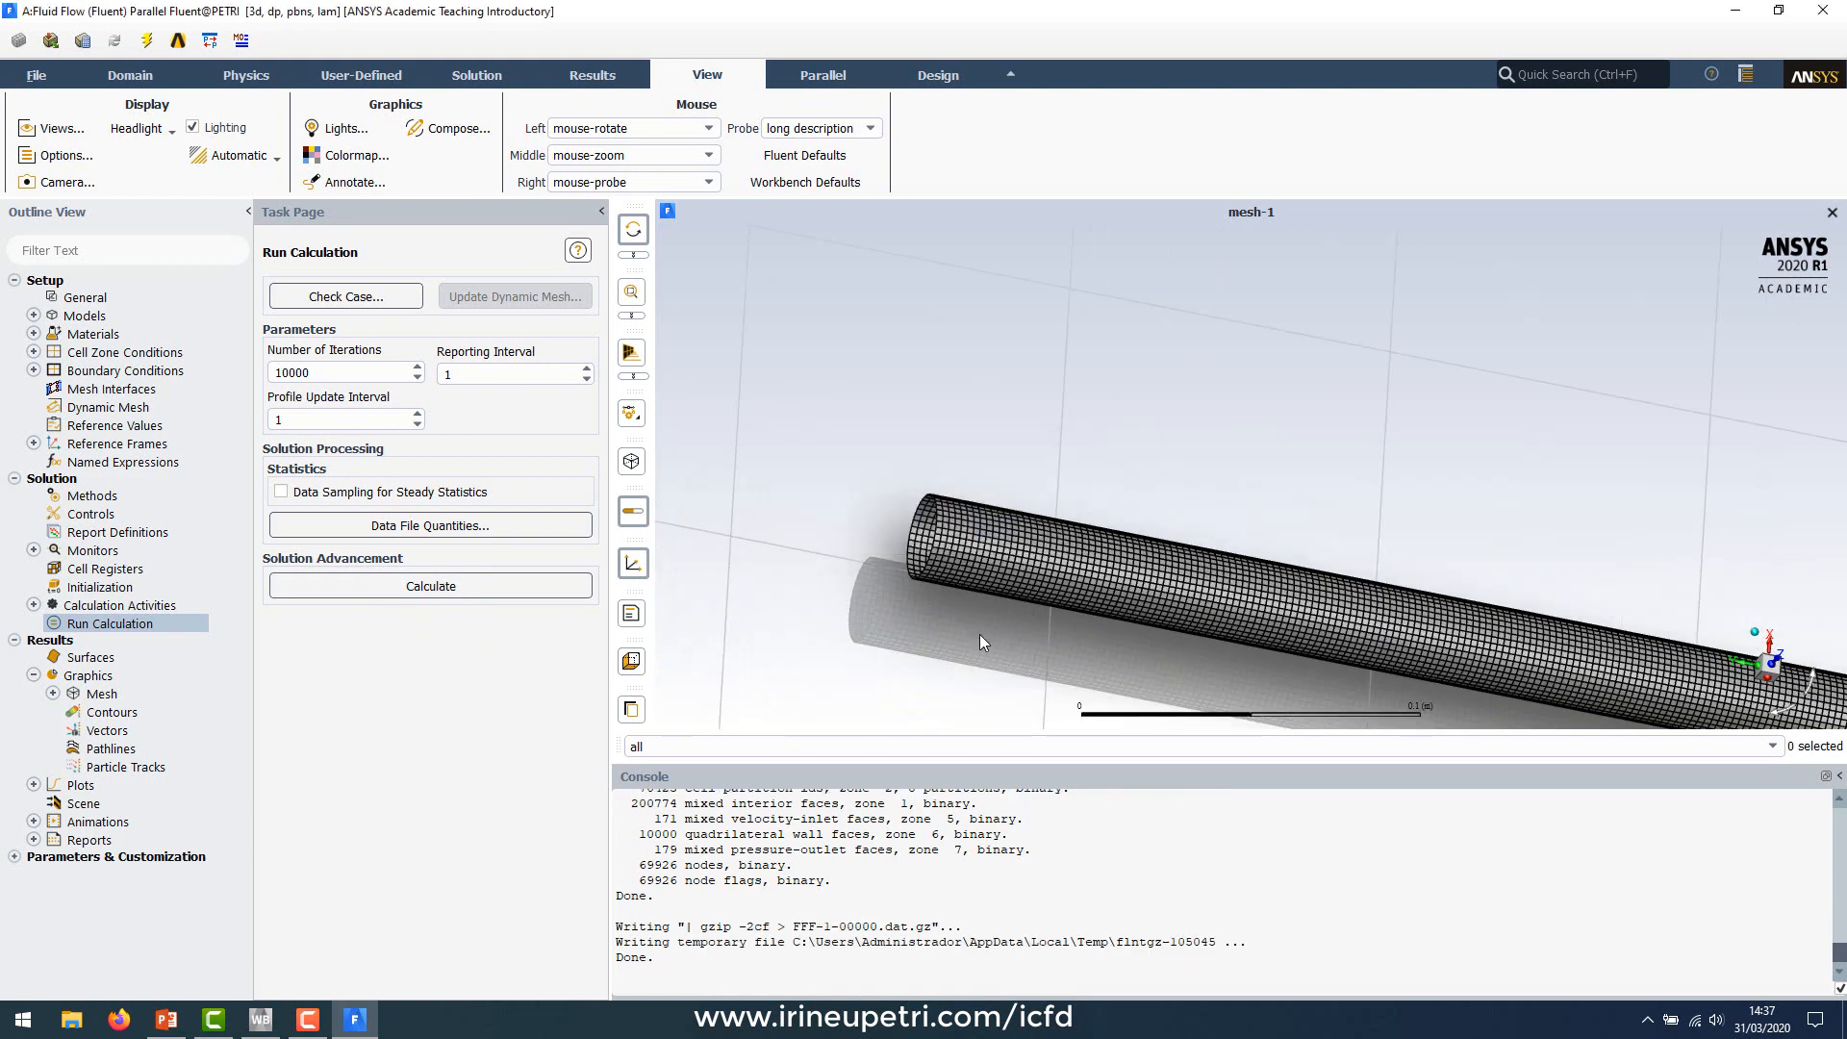
click(380, 589)
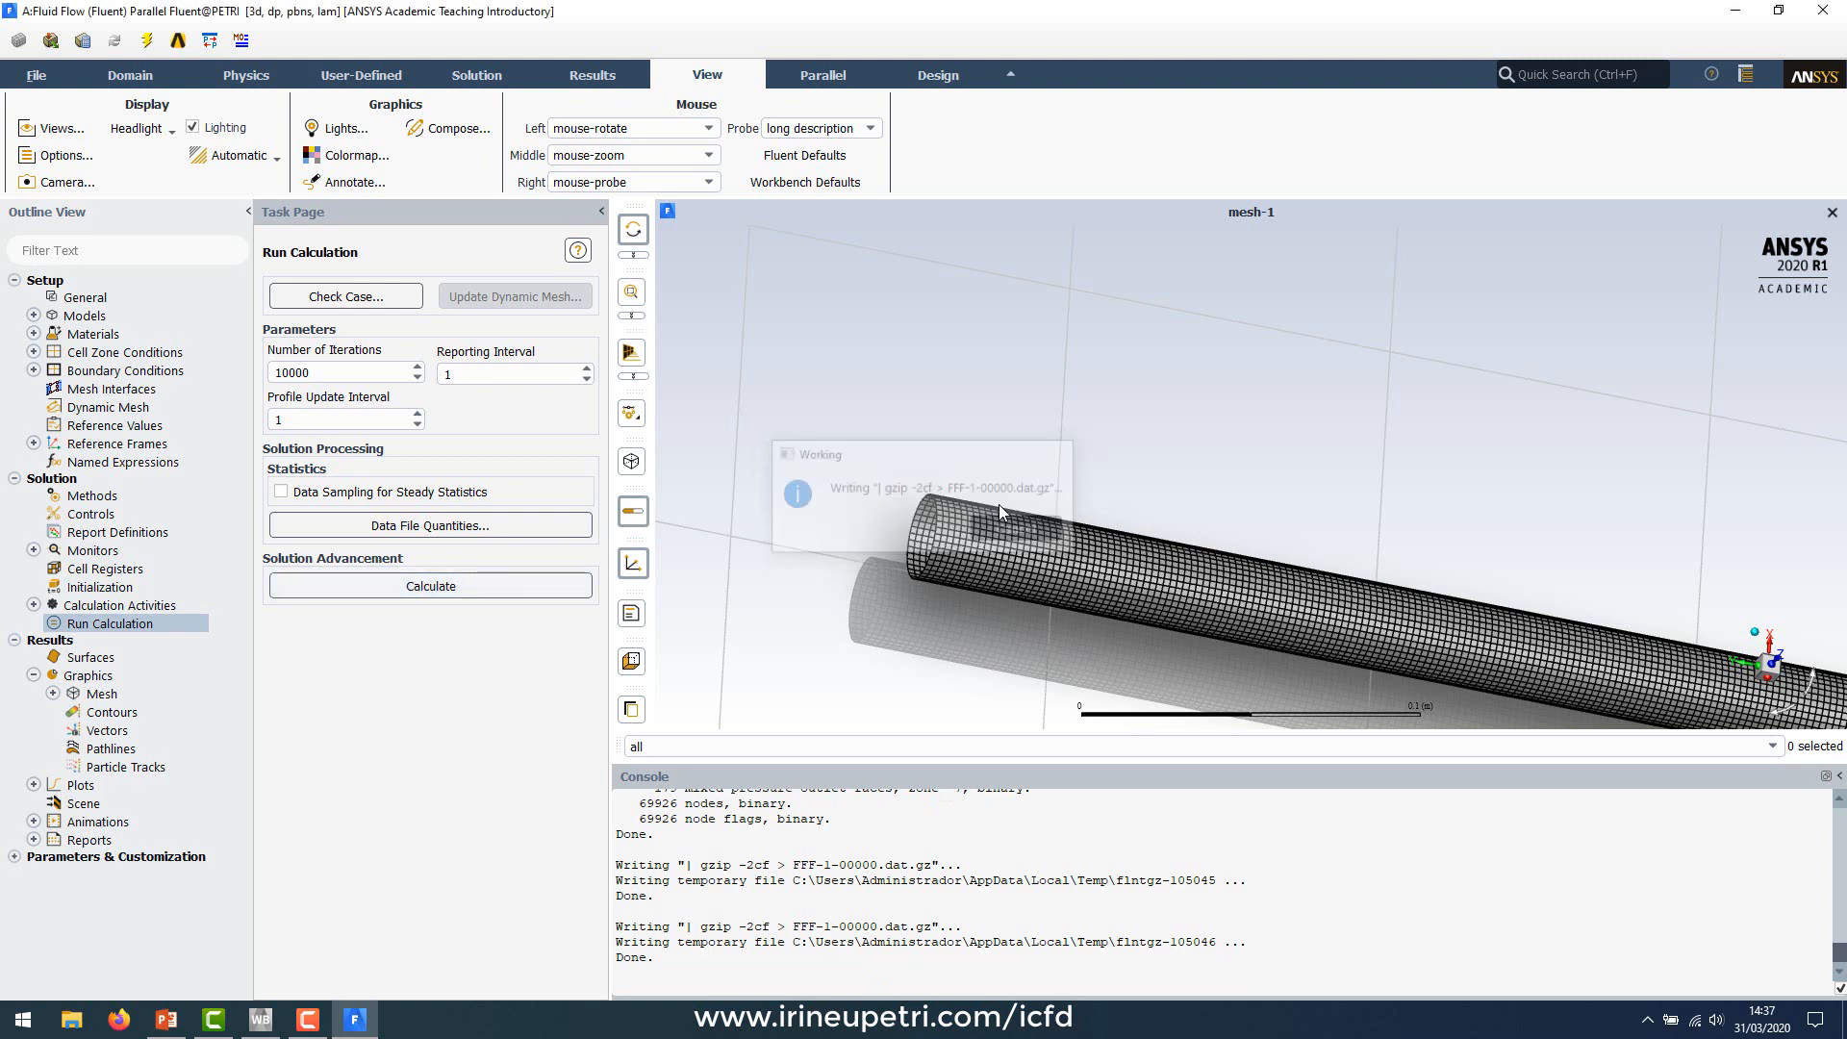
click(418, 588)
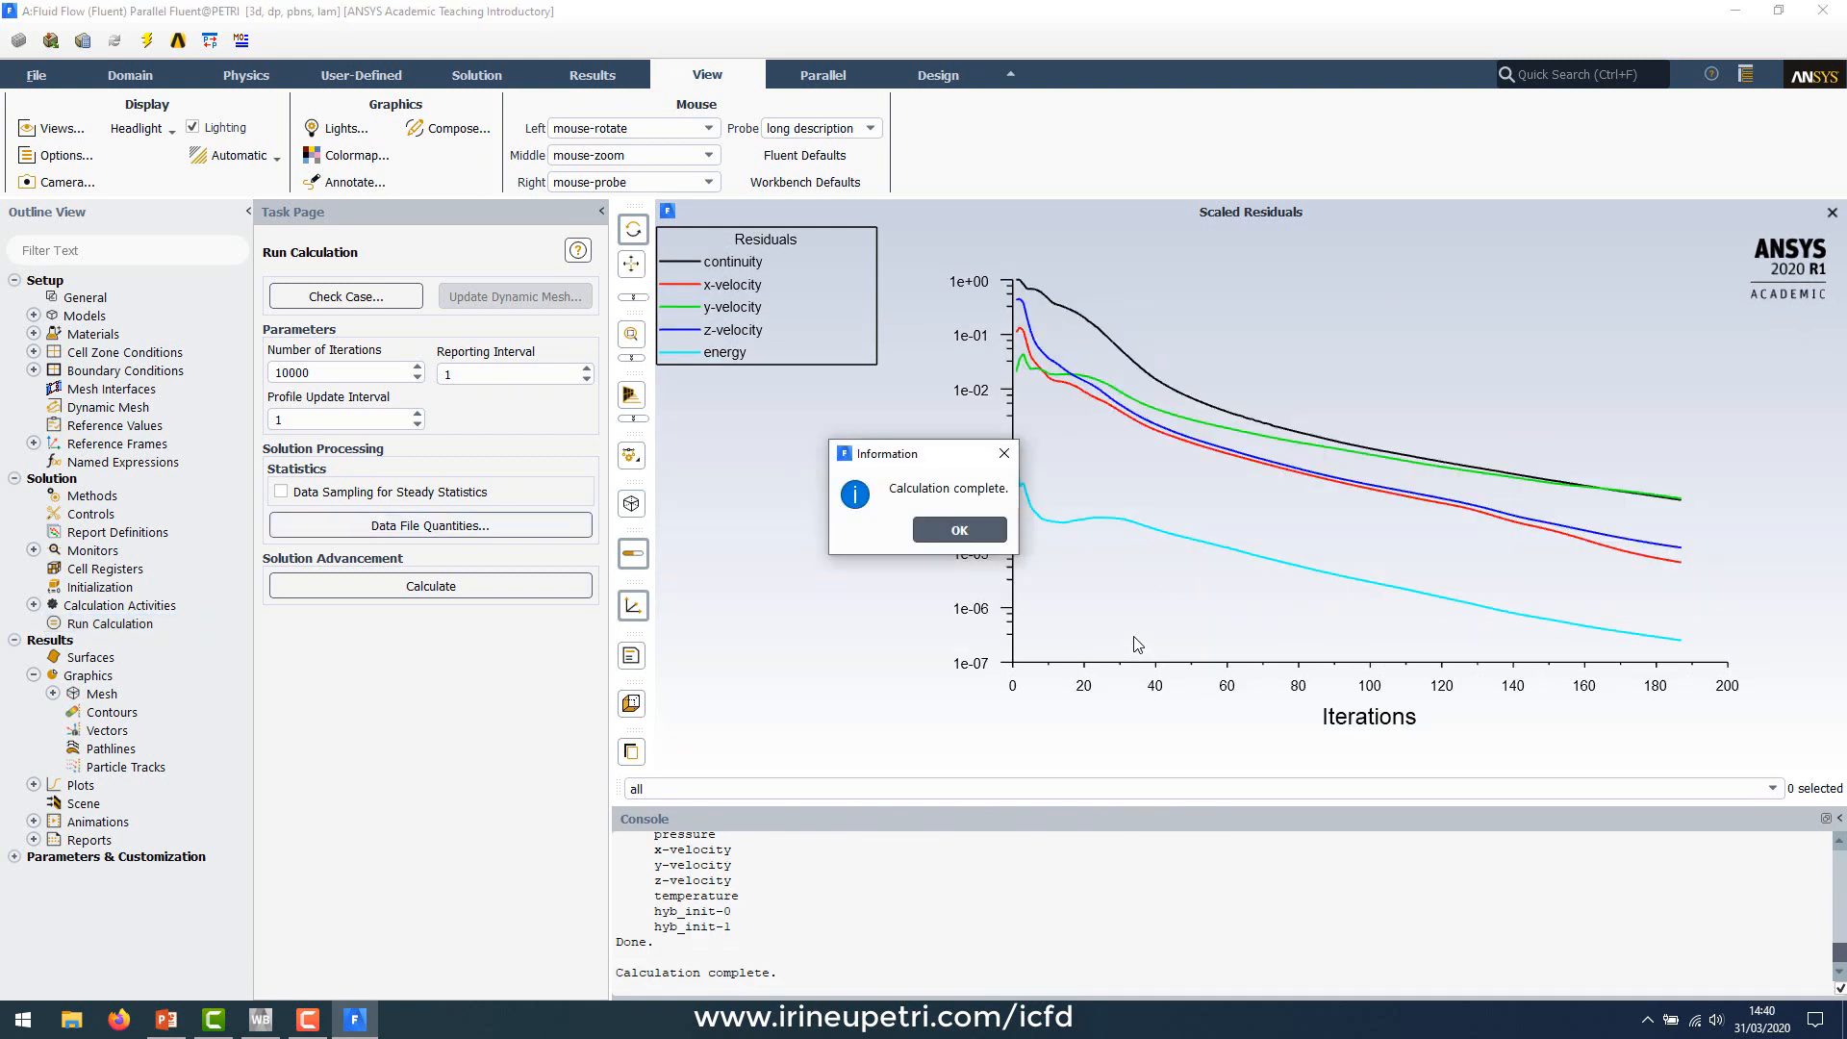
click(960, 531)
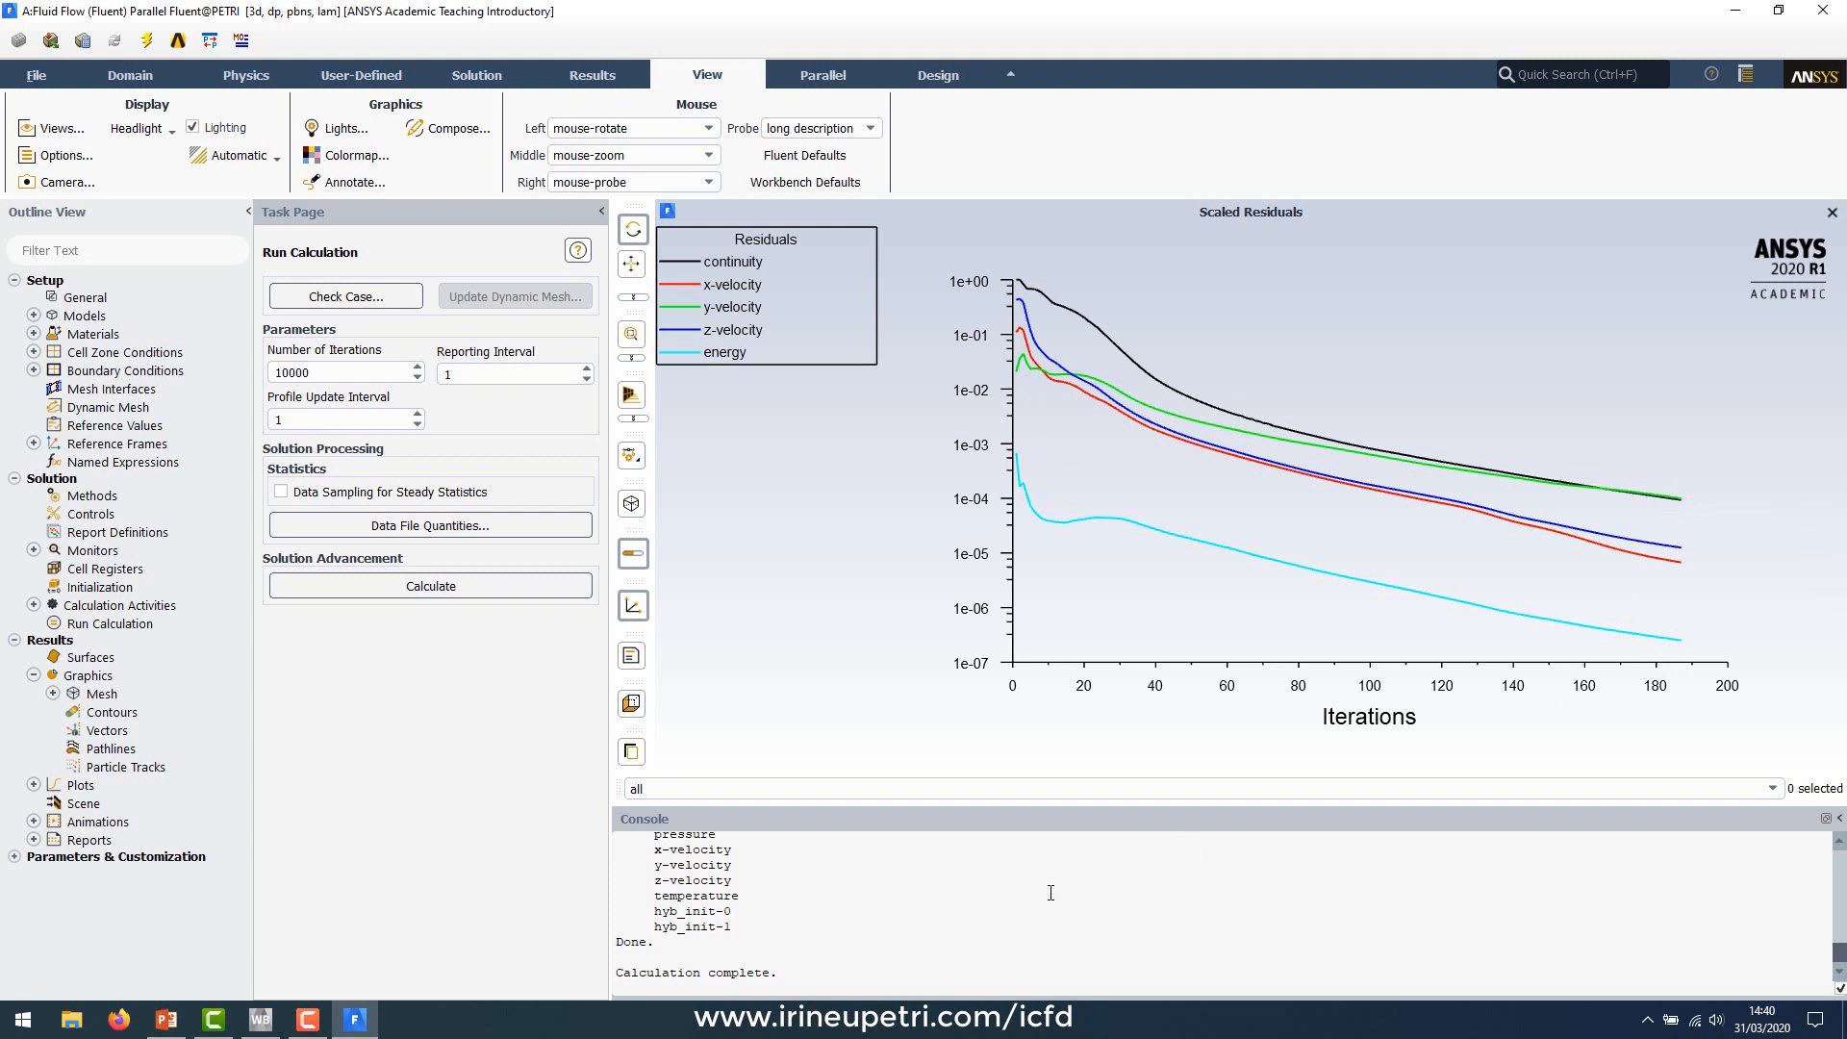
scroll(825, 945, up, 3)
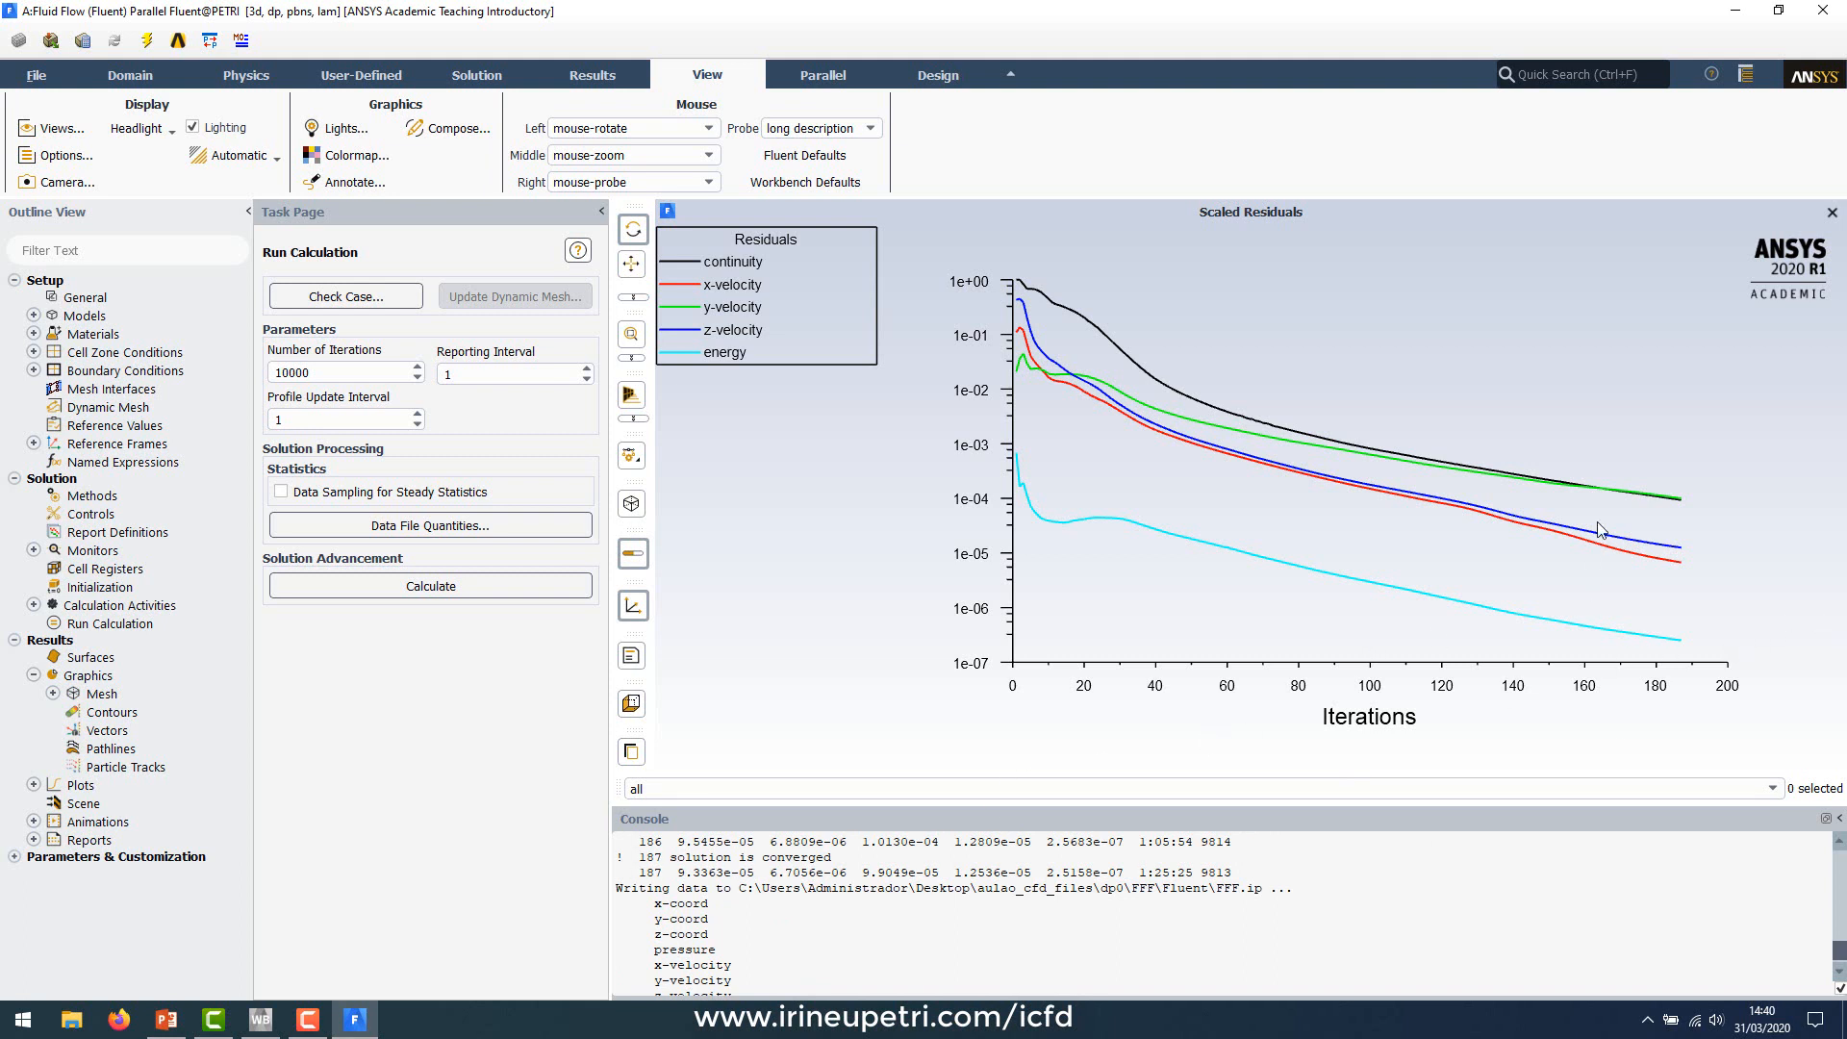
scroll(756, 889, down, 3)
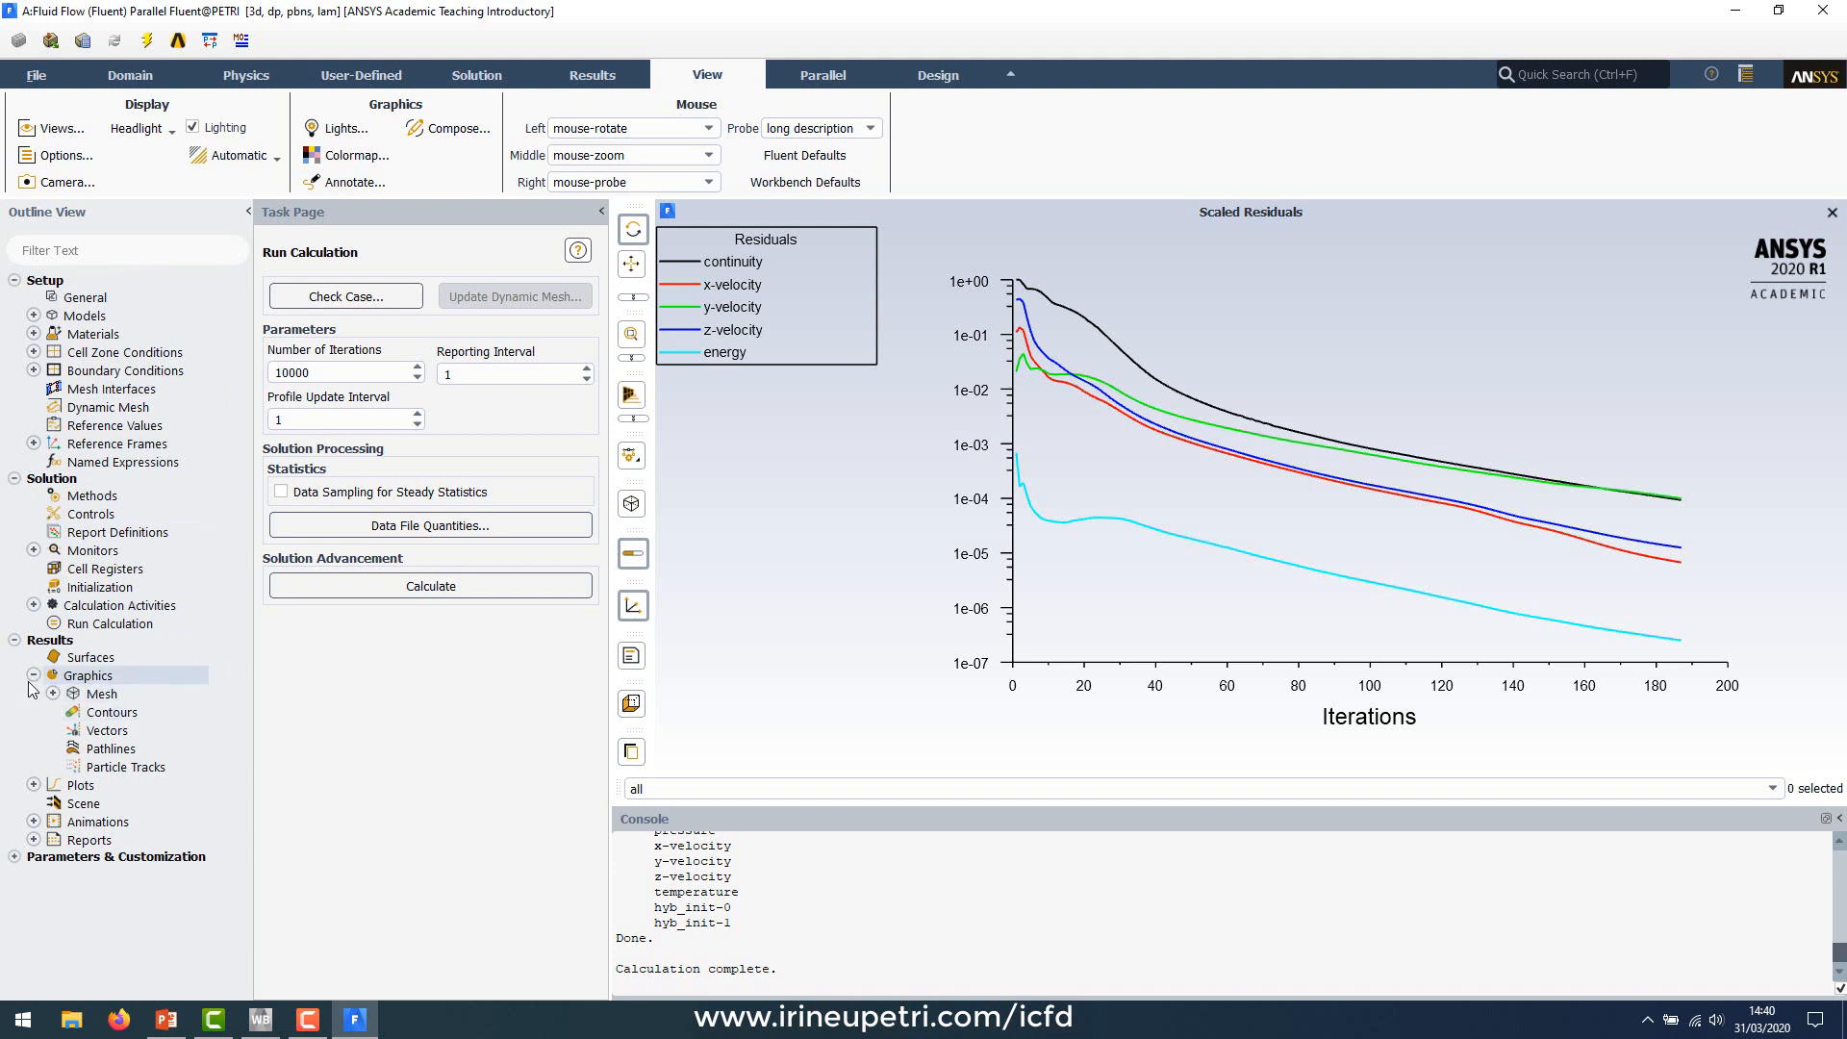
Step: Create and display 3D-arrow velocity vectors coloured by velocity magnitude
double_click(140, 736)
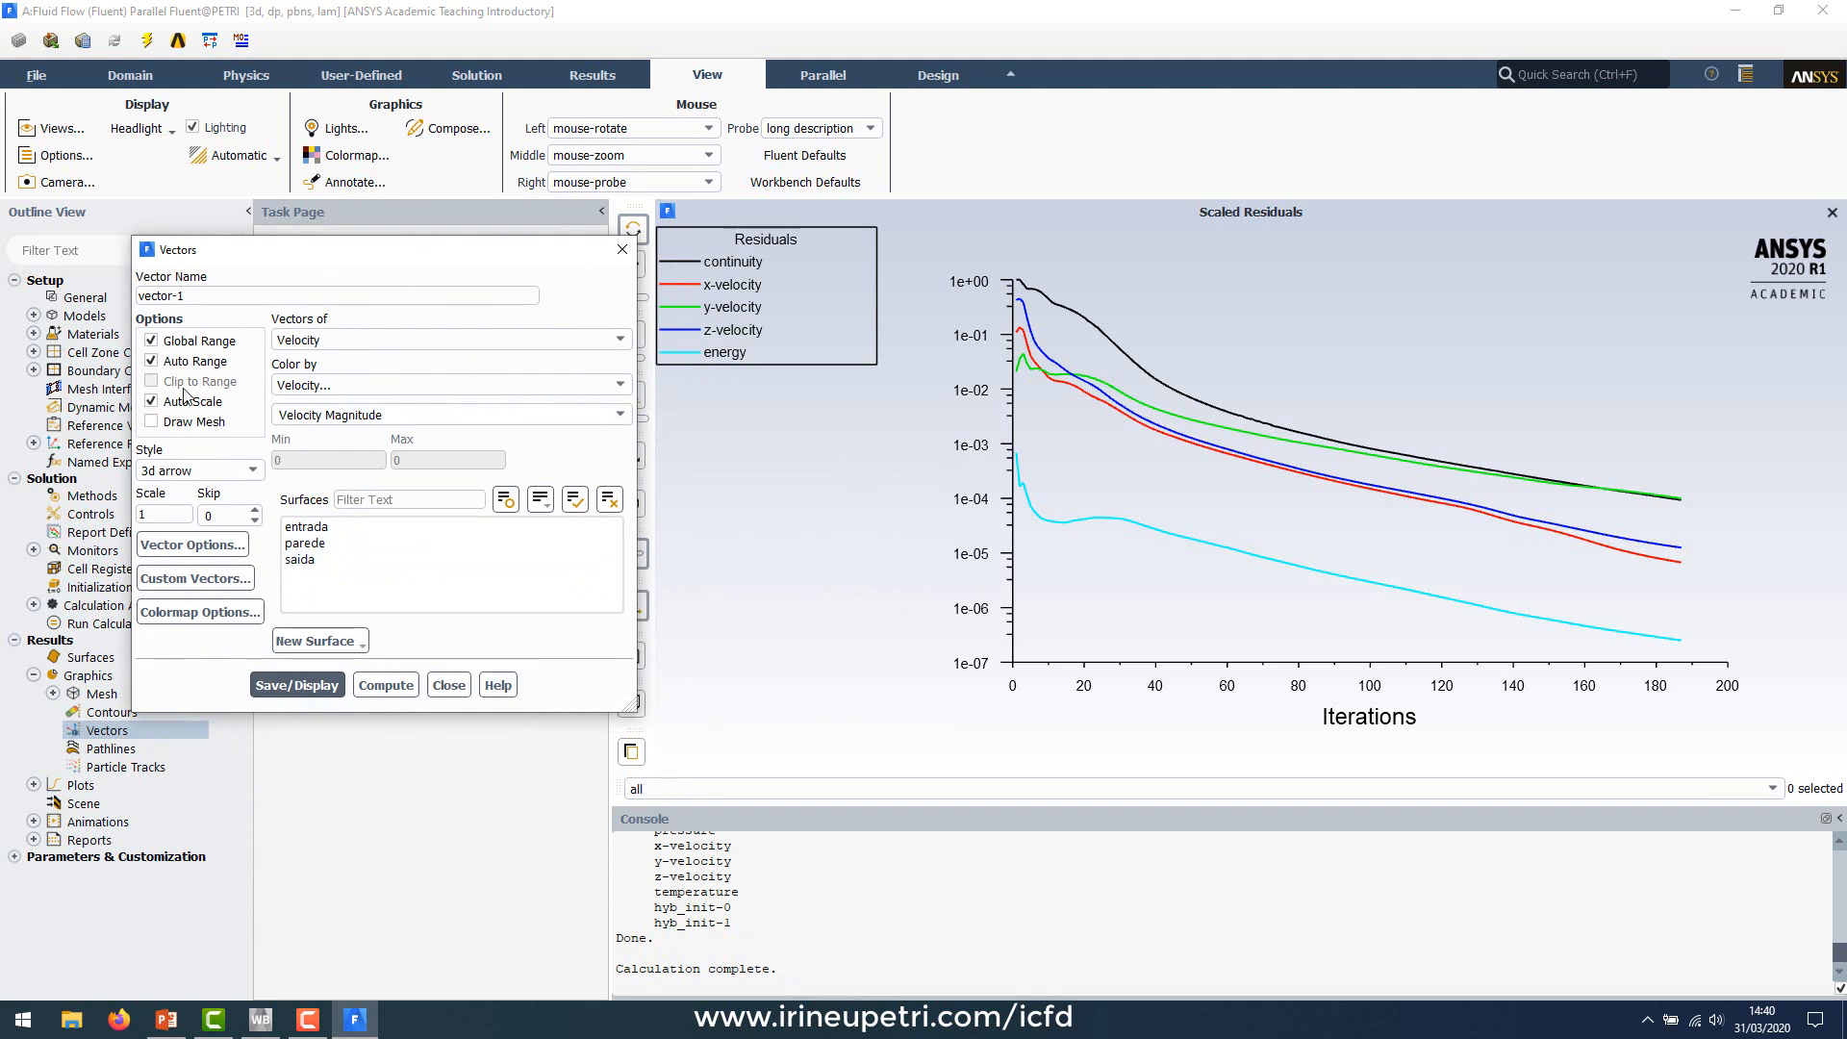
click(295, 685)
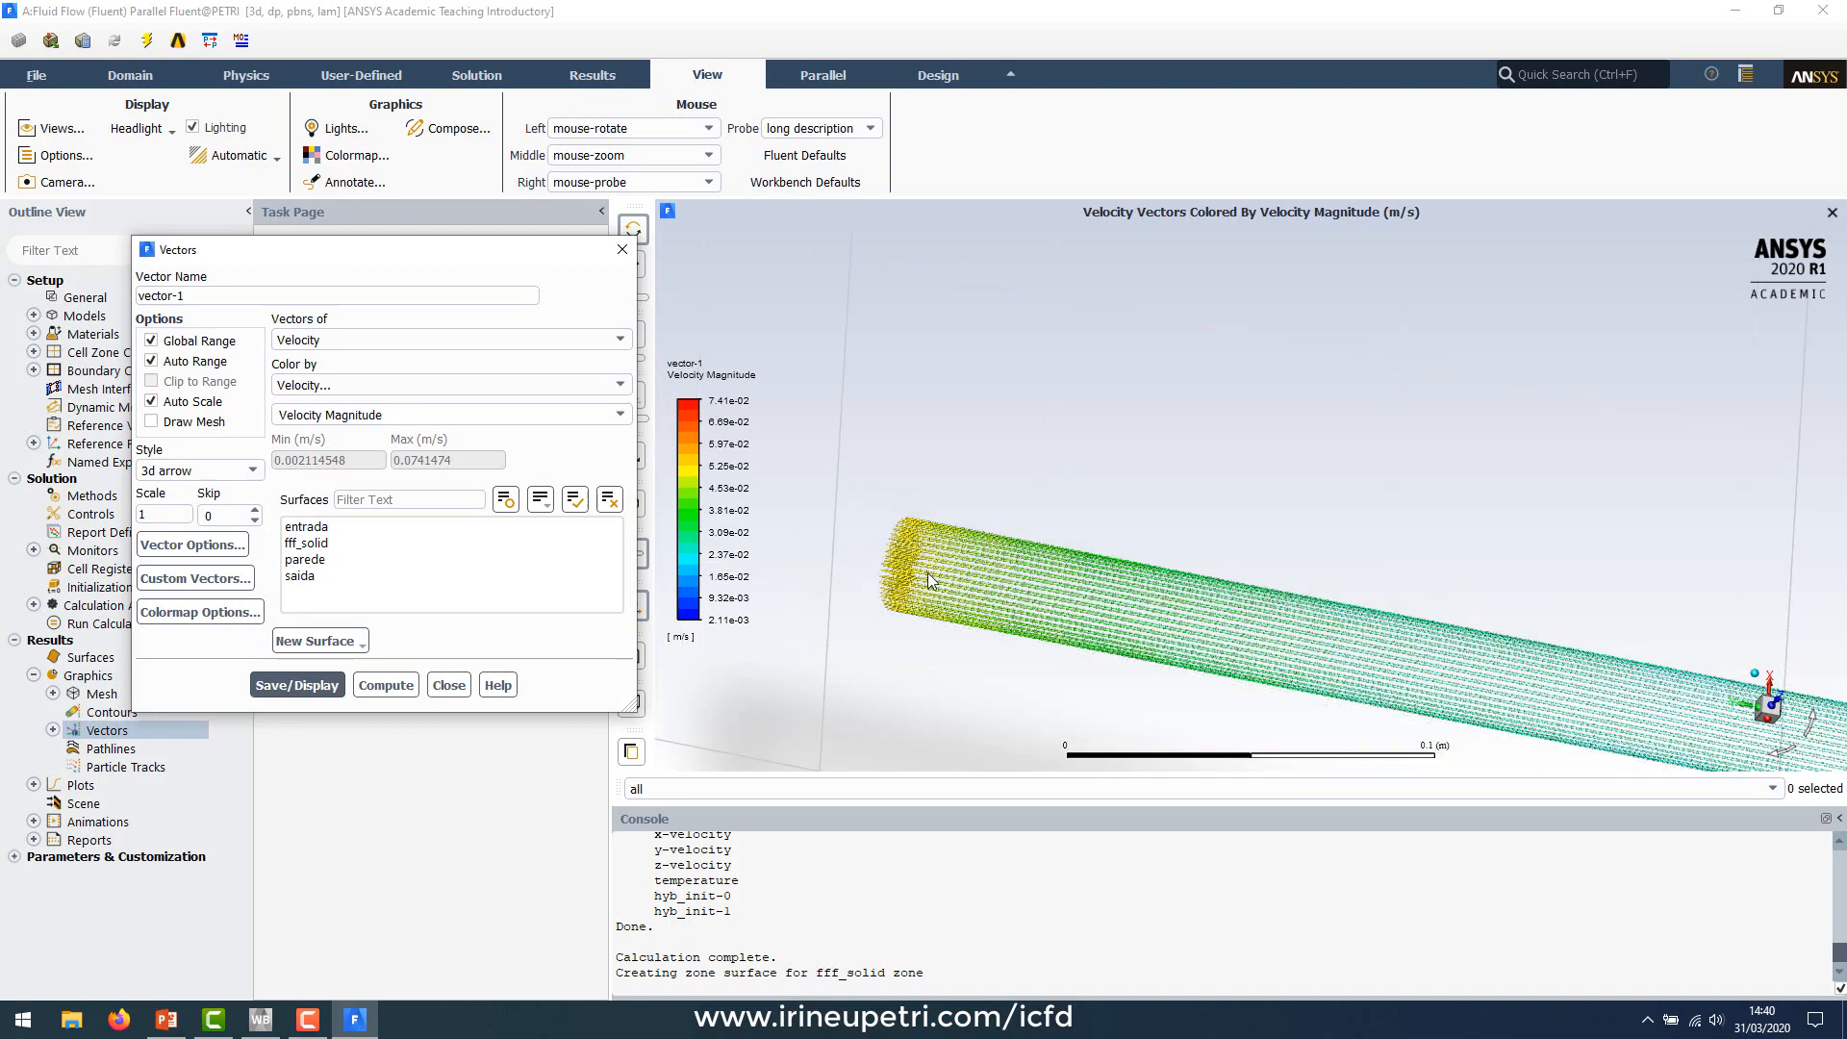
Step: Examine the velocity vectors along the pipe from inlet to outlet, including the outlet profile, and close the vector settings
scroll(900, 563, up, 5)
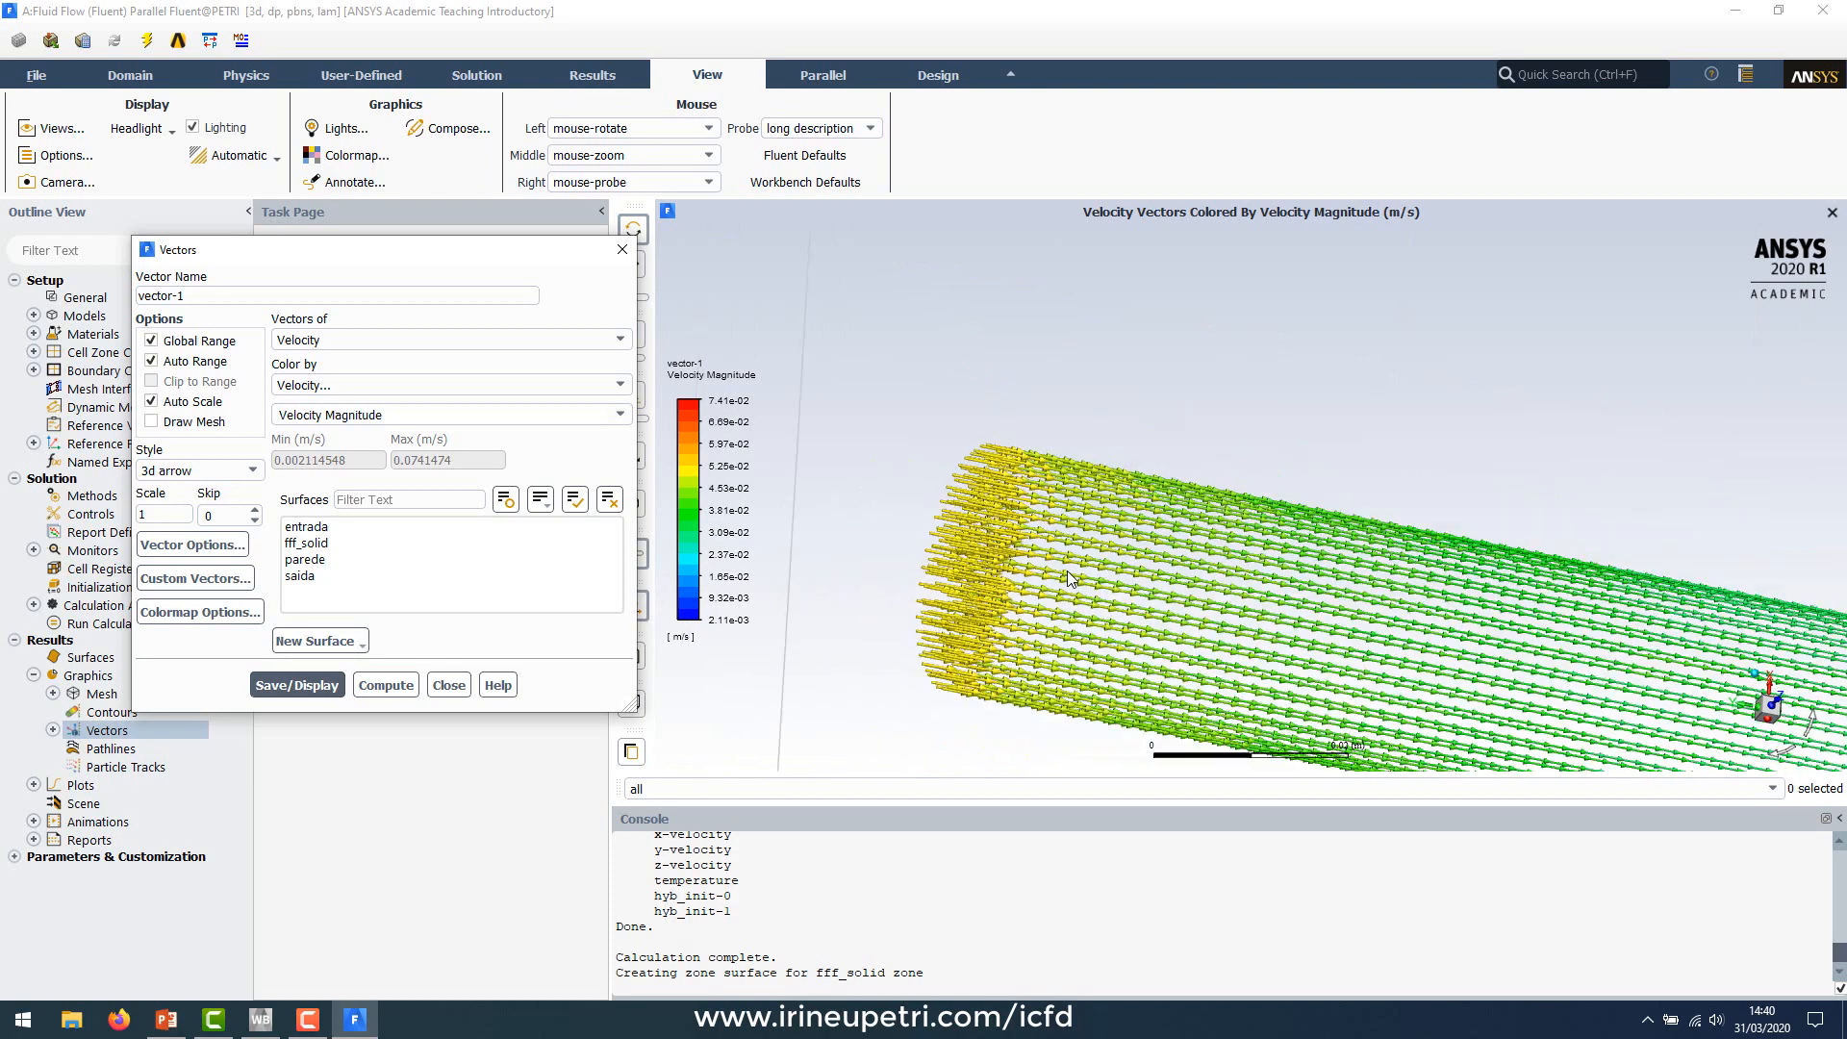
scroll(1068, 577, down, 4)
scroll(1171, 598, down, 7)
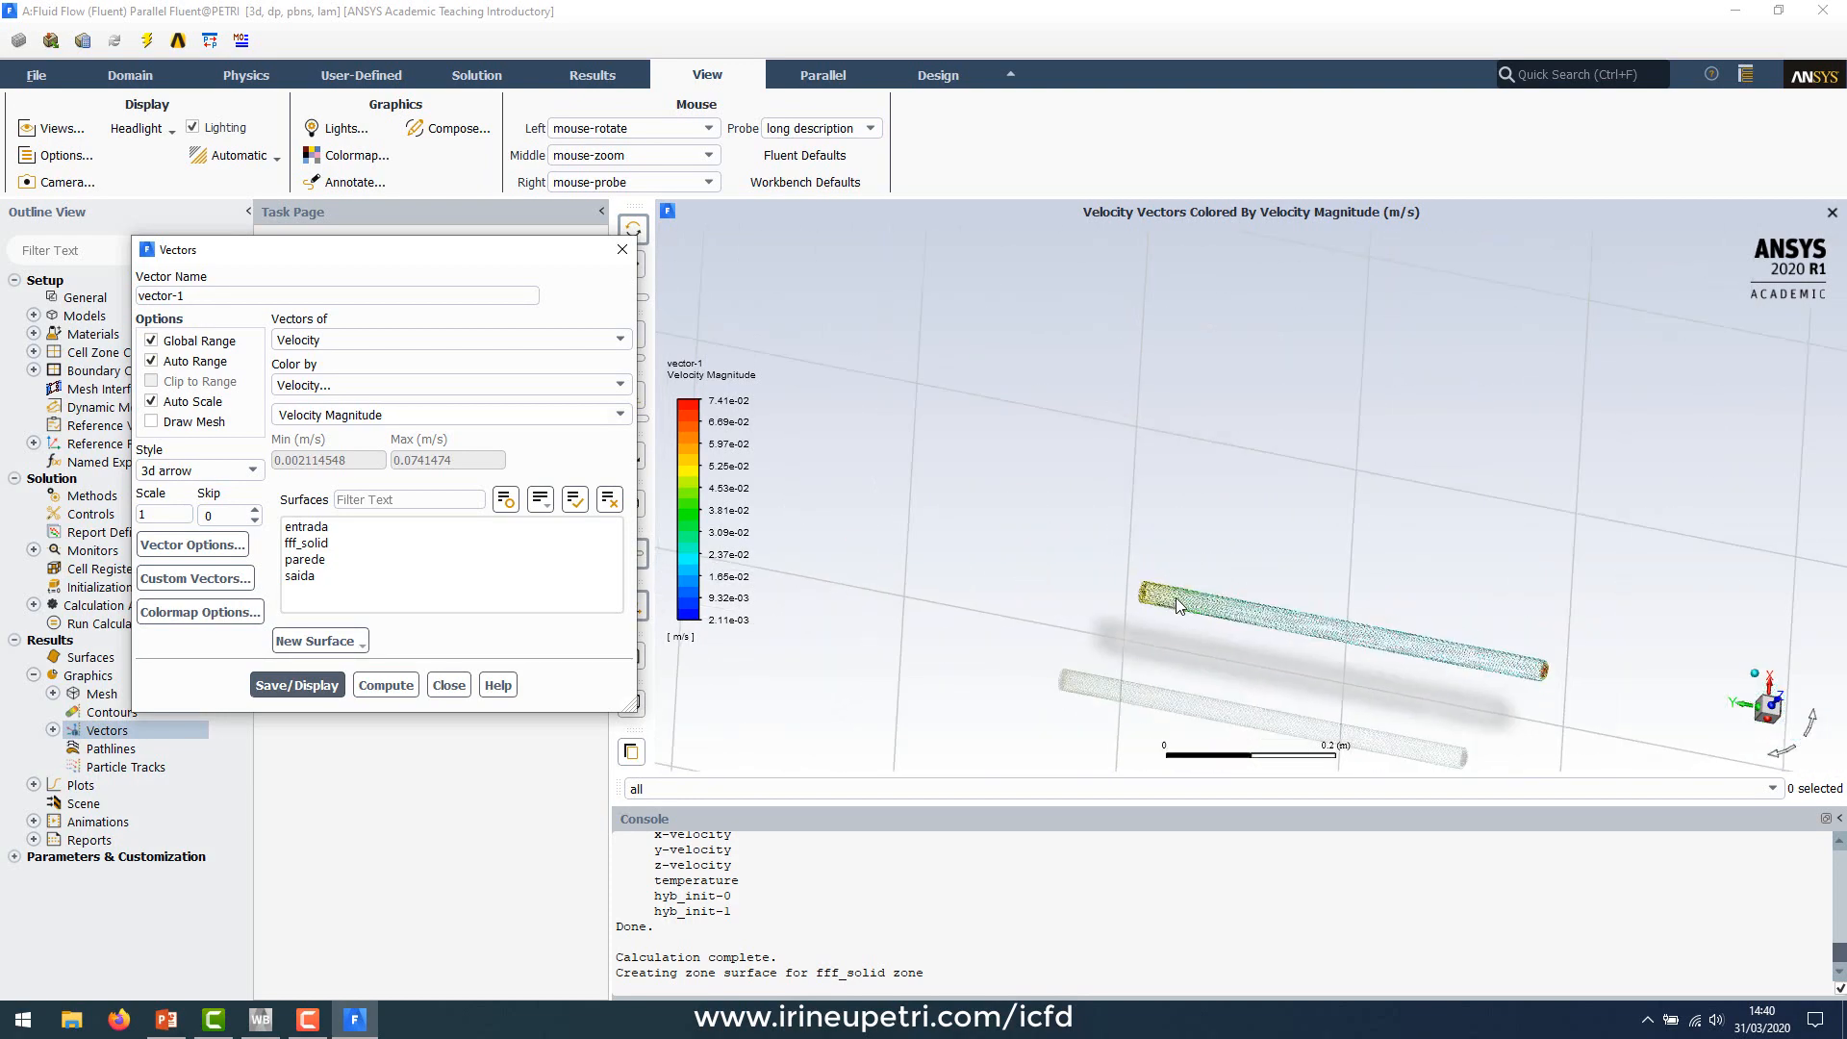
scroll(1364, 668, up, 5)
scroll(958, 544, up, 3)
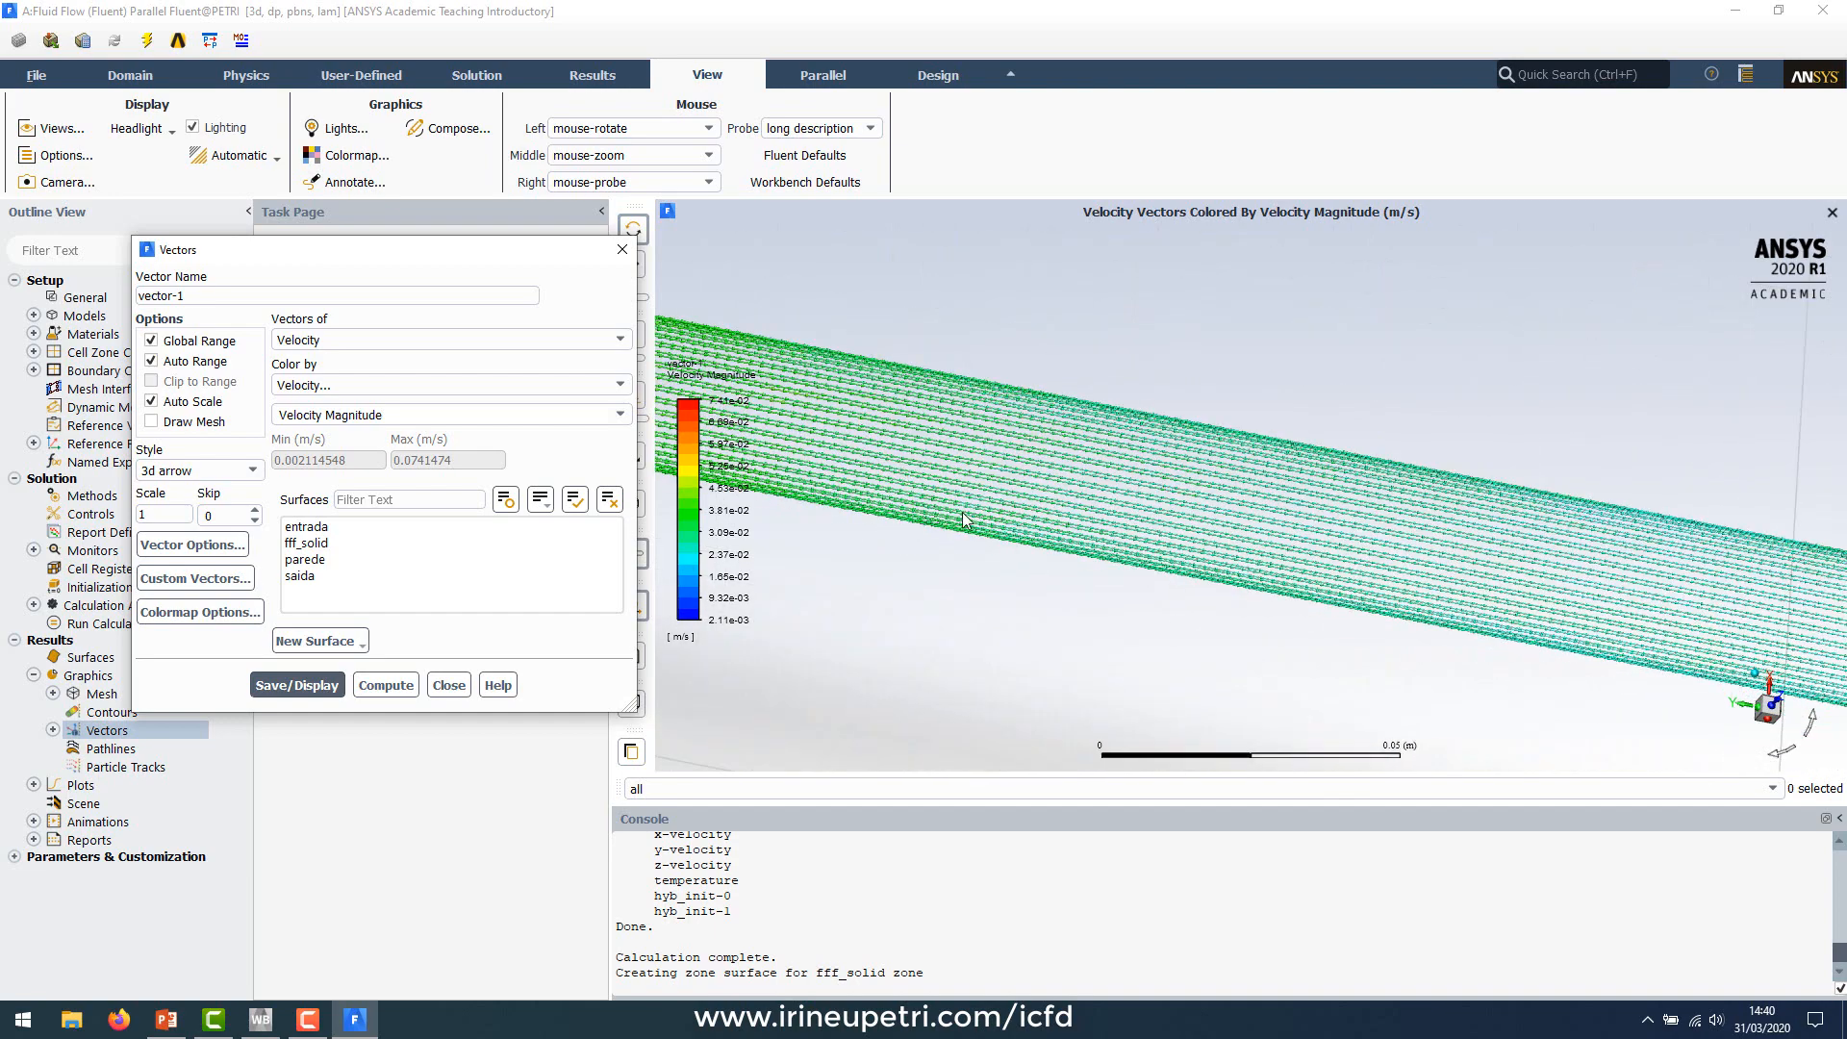
scroll(966, 517, down, 3)
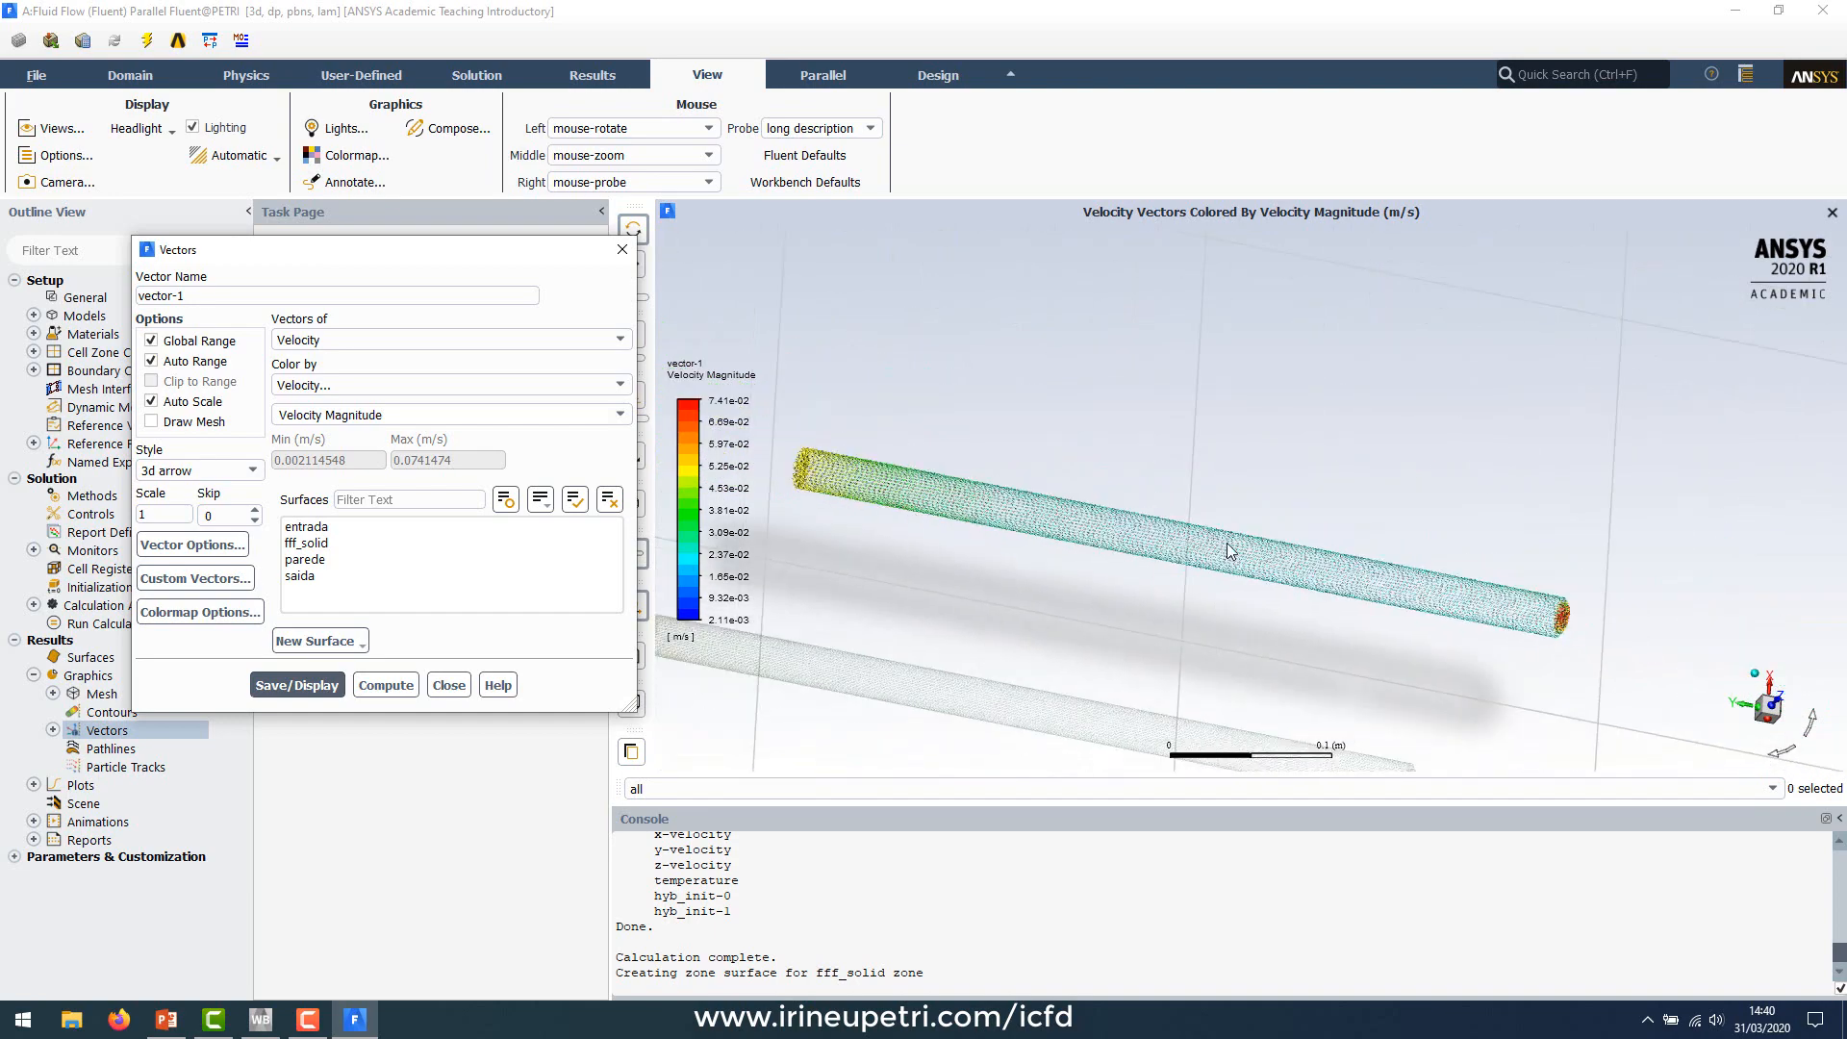
scroll(1493, 630, up, 6)
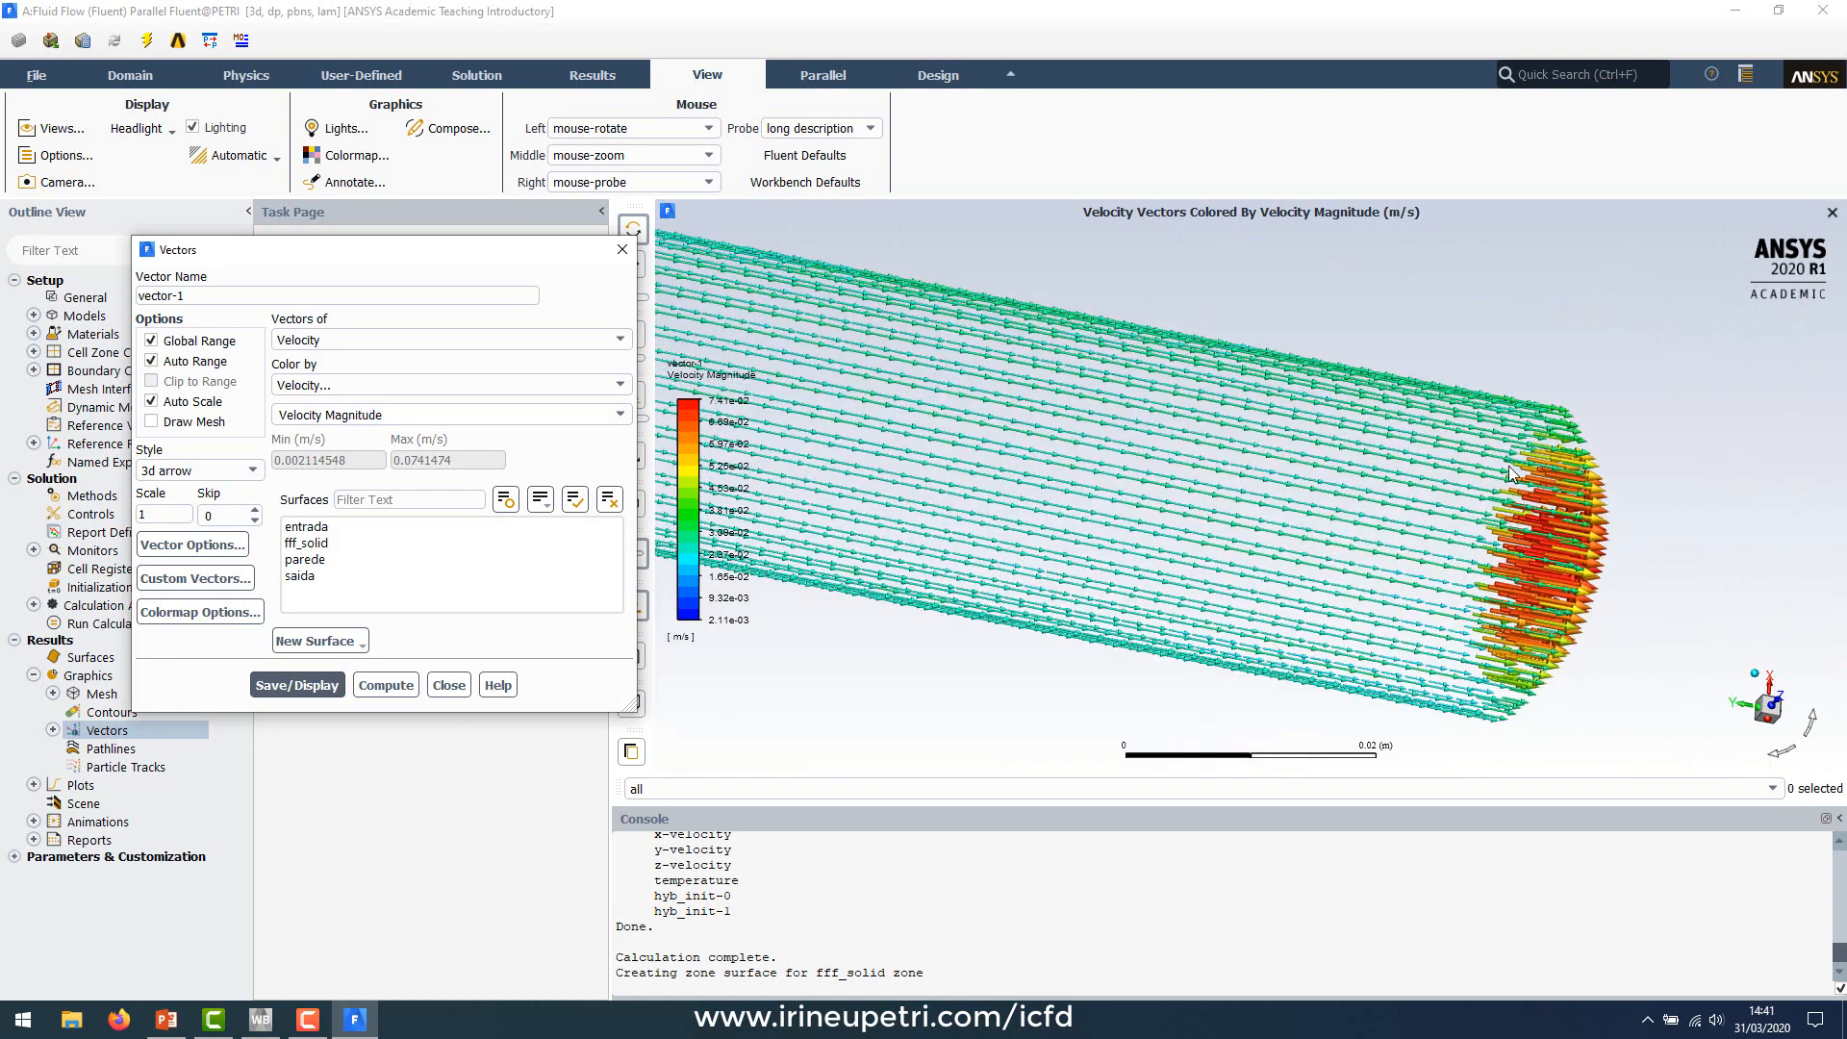
click(1605, 572)
middle_drag(1597, 573, 1628, 585)
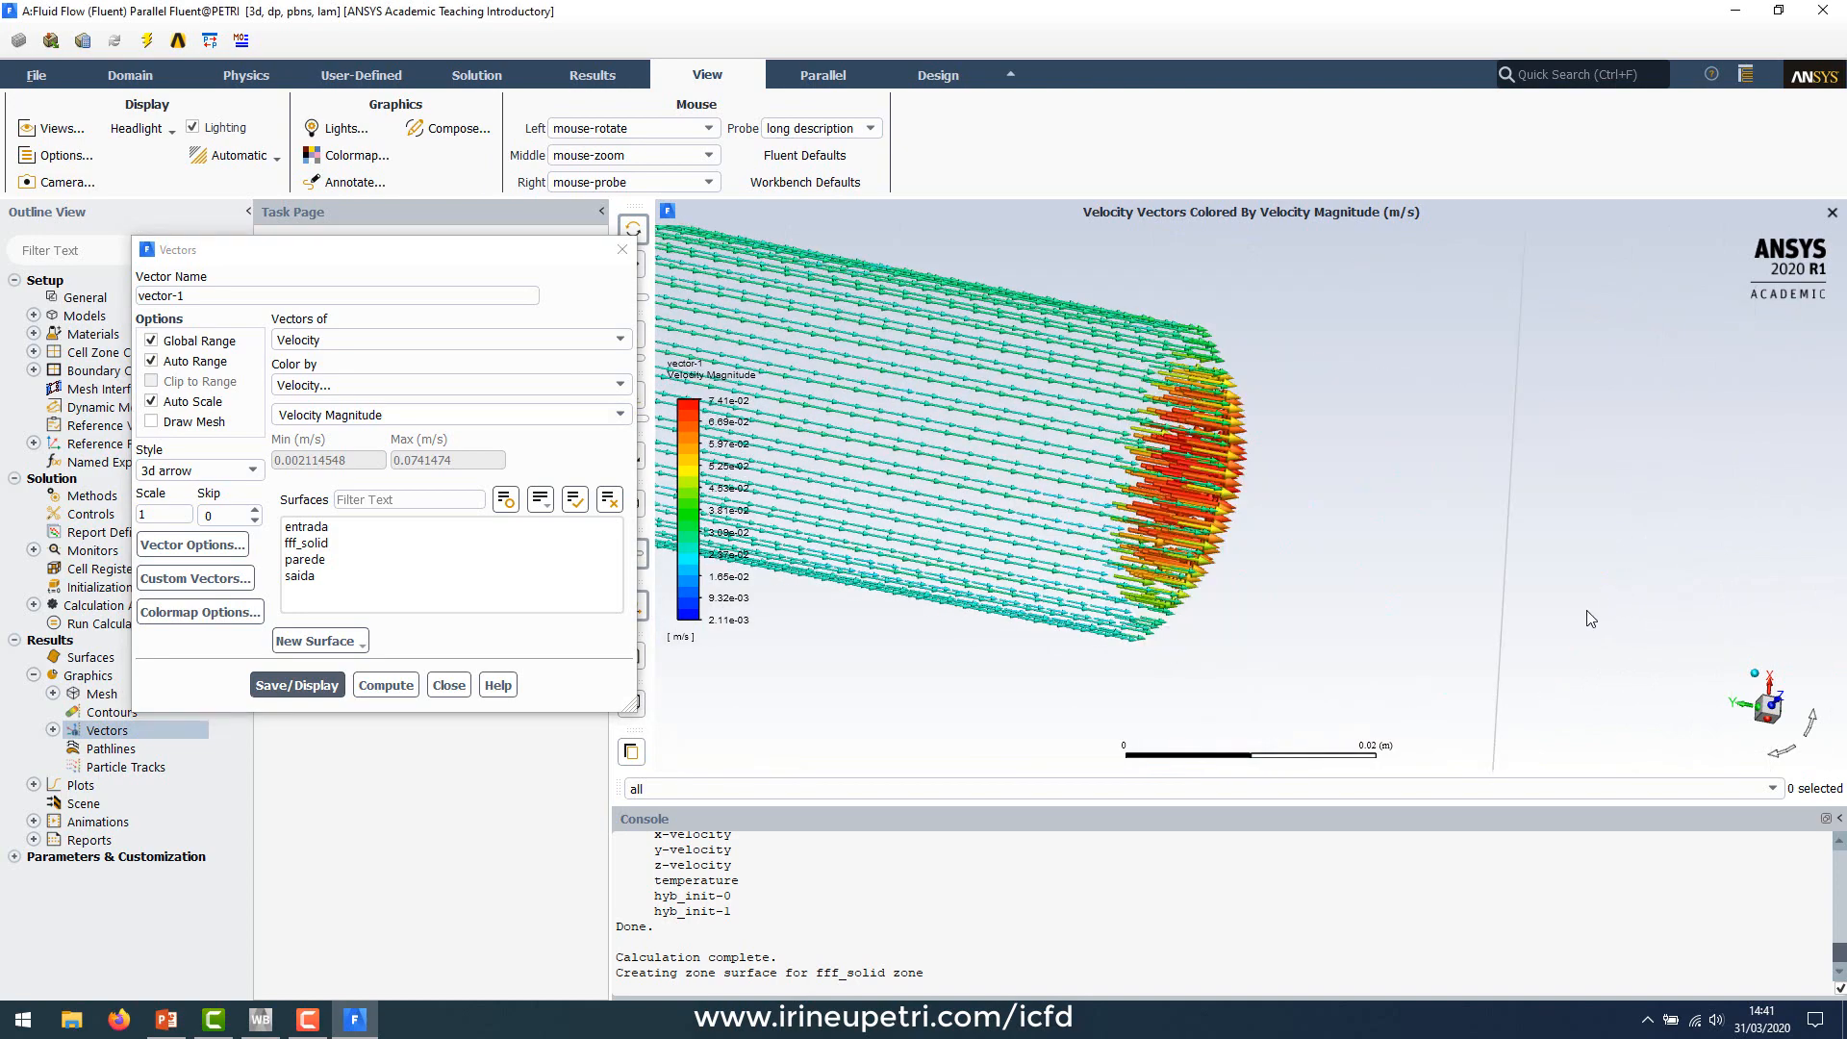
drag(1187, 517, 1060, 502)
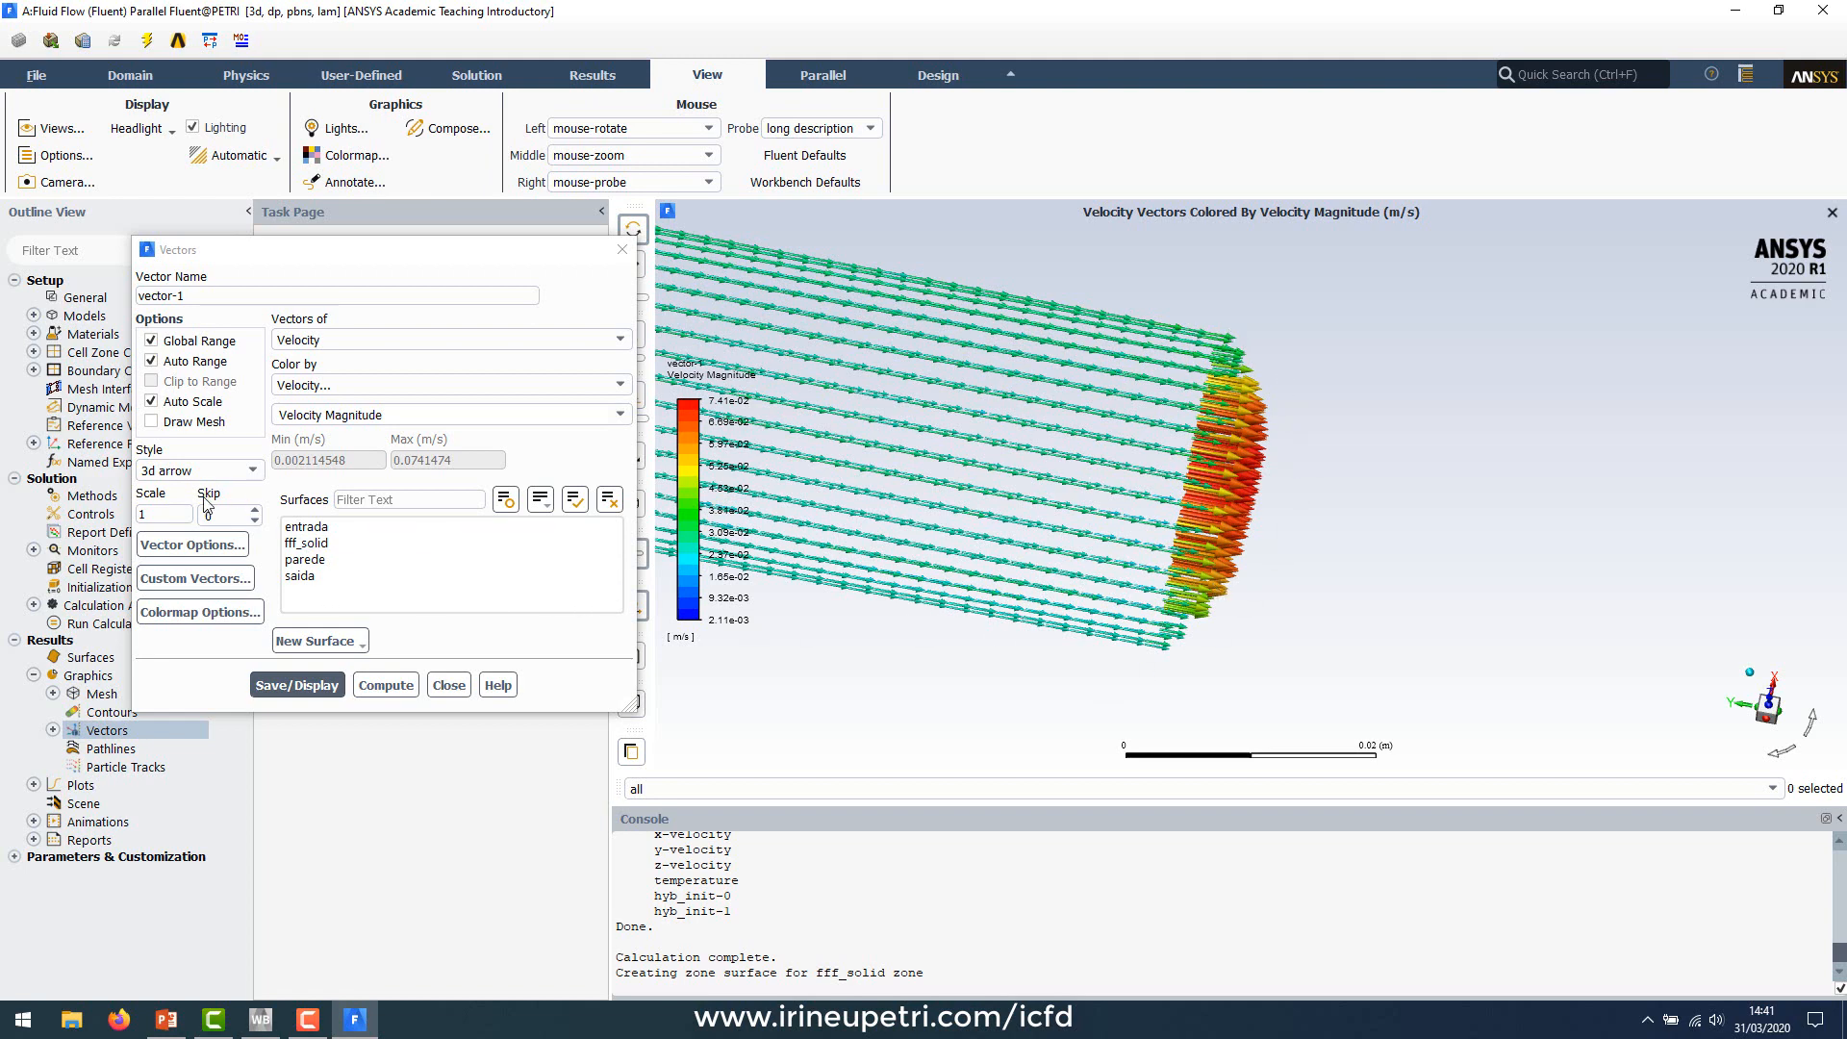
click(449, 690)
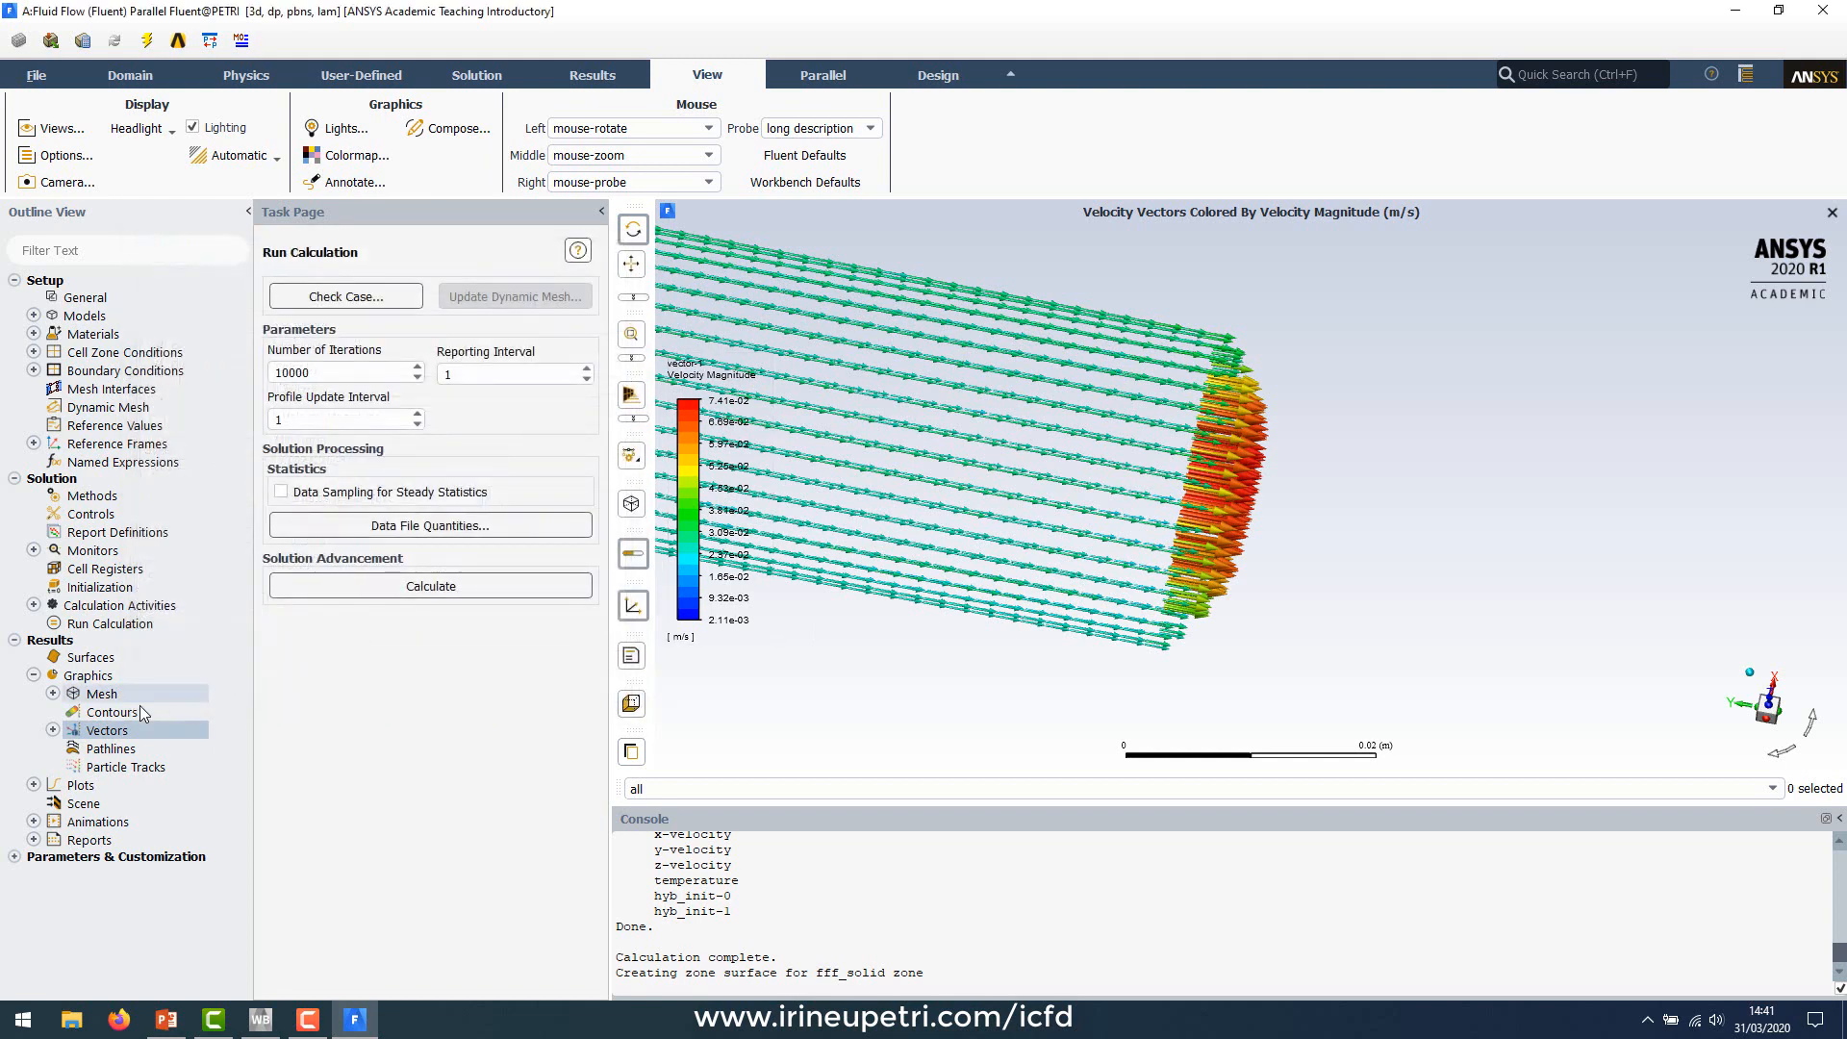
Step: Open a new contour definition, with its settings clear of the graphics area and the whole pipe in view
double_click(119, 716)
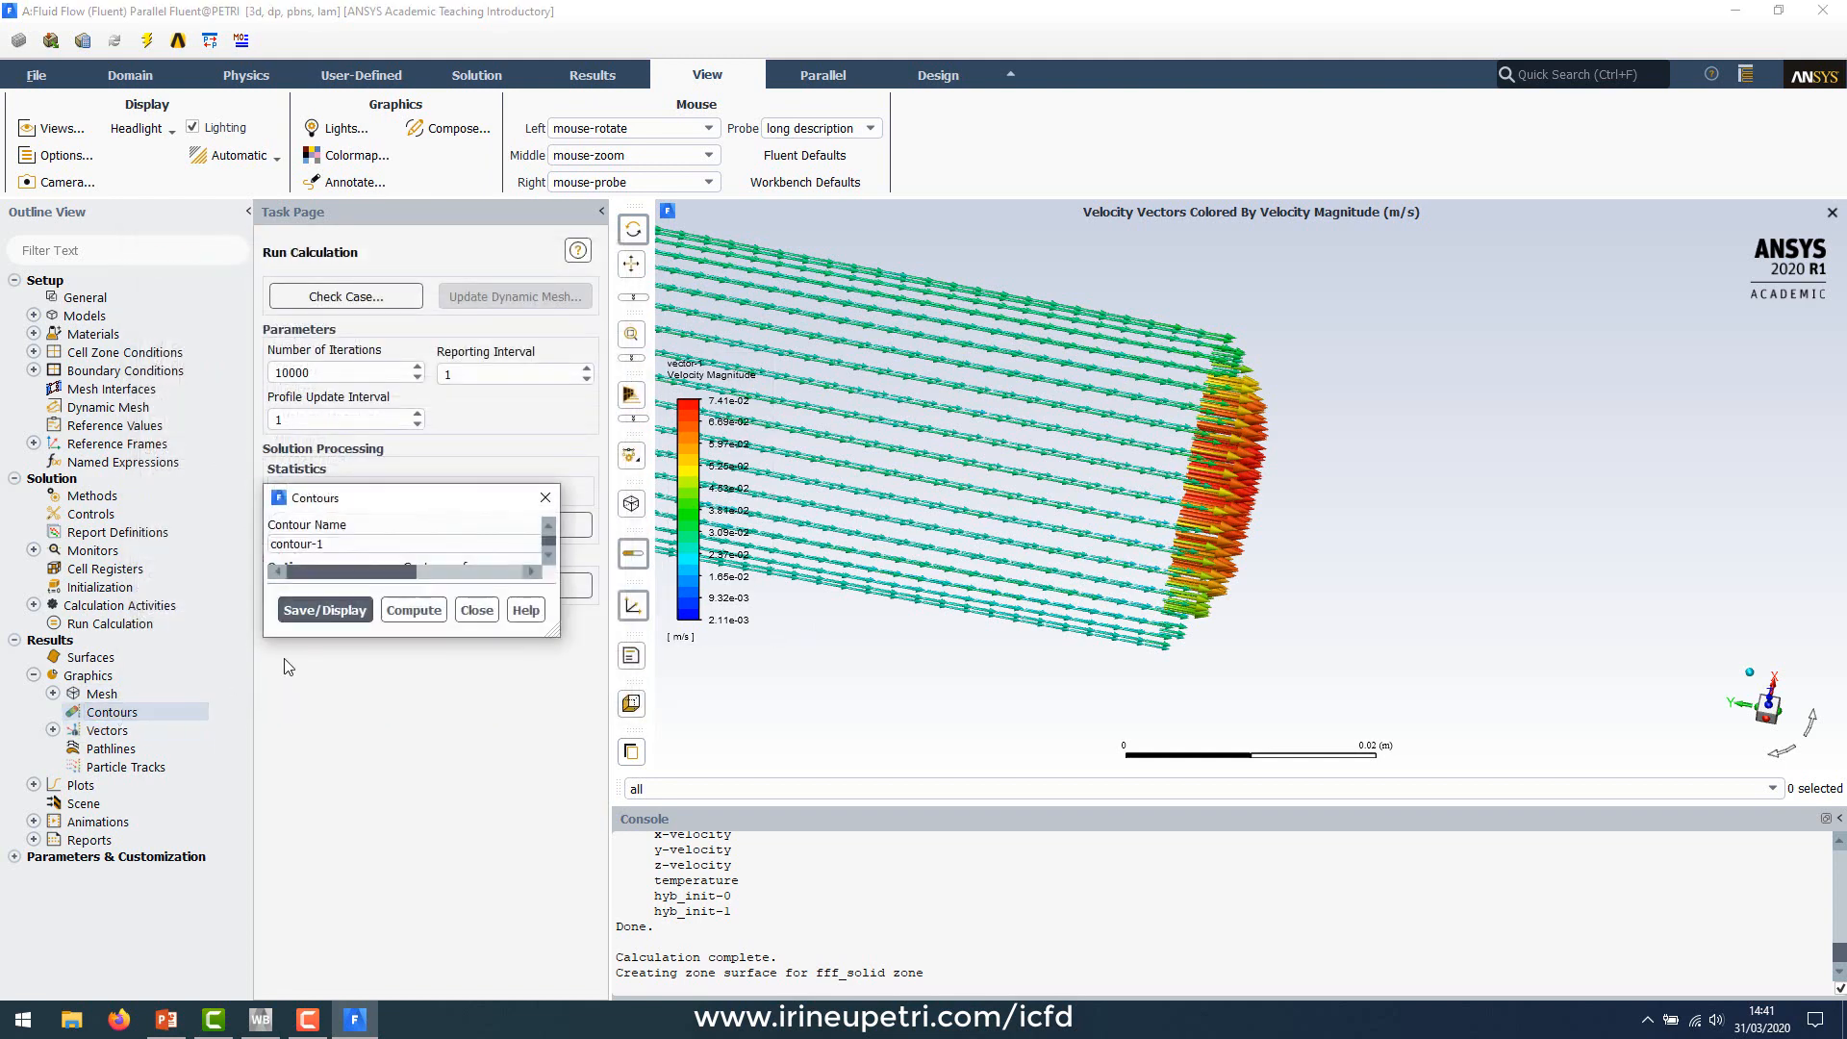
drag(552, 496, 347, 343)
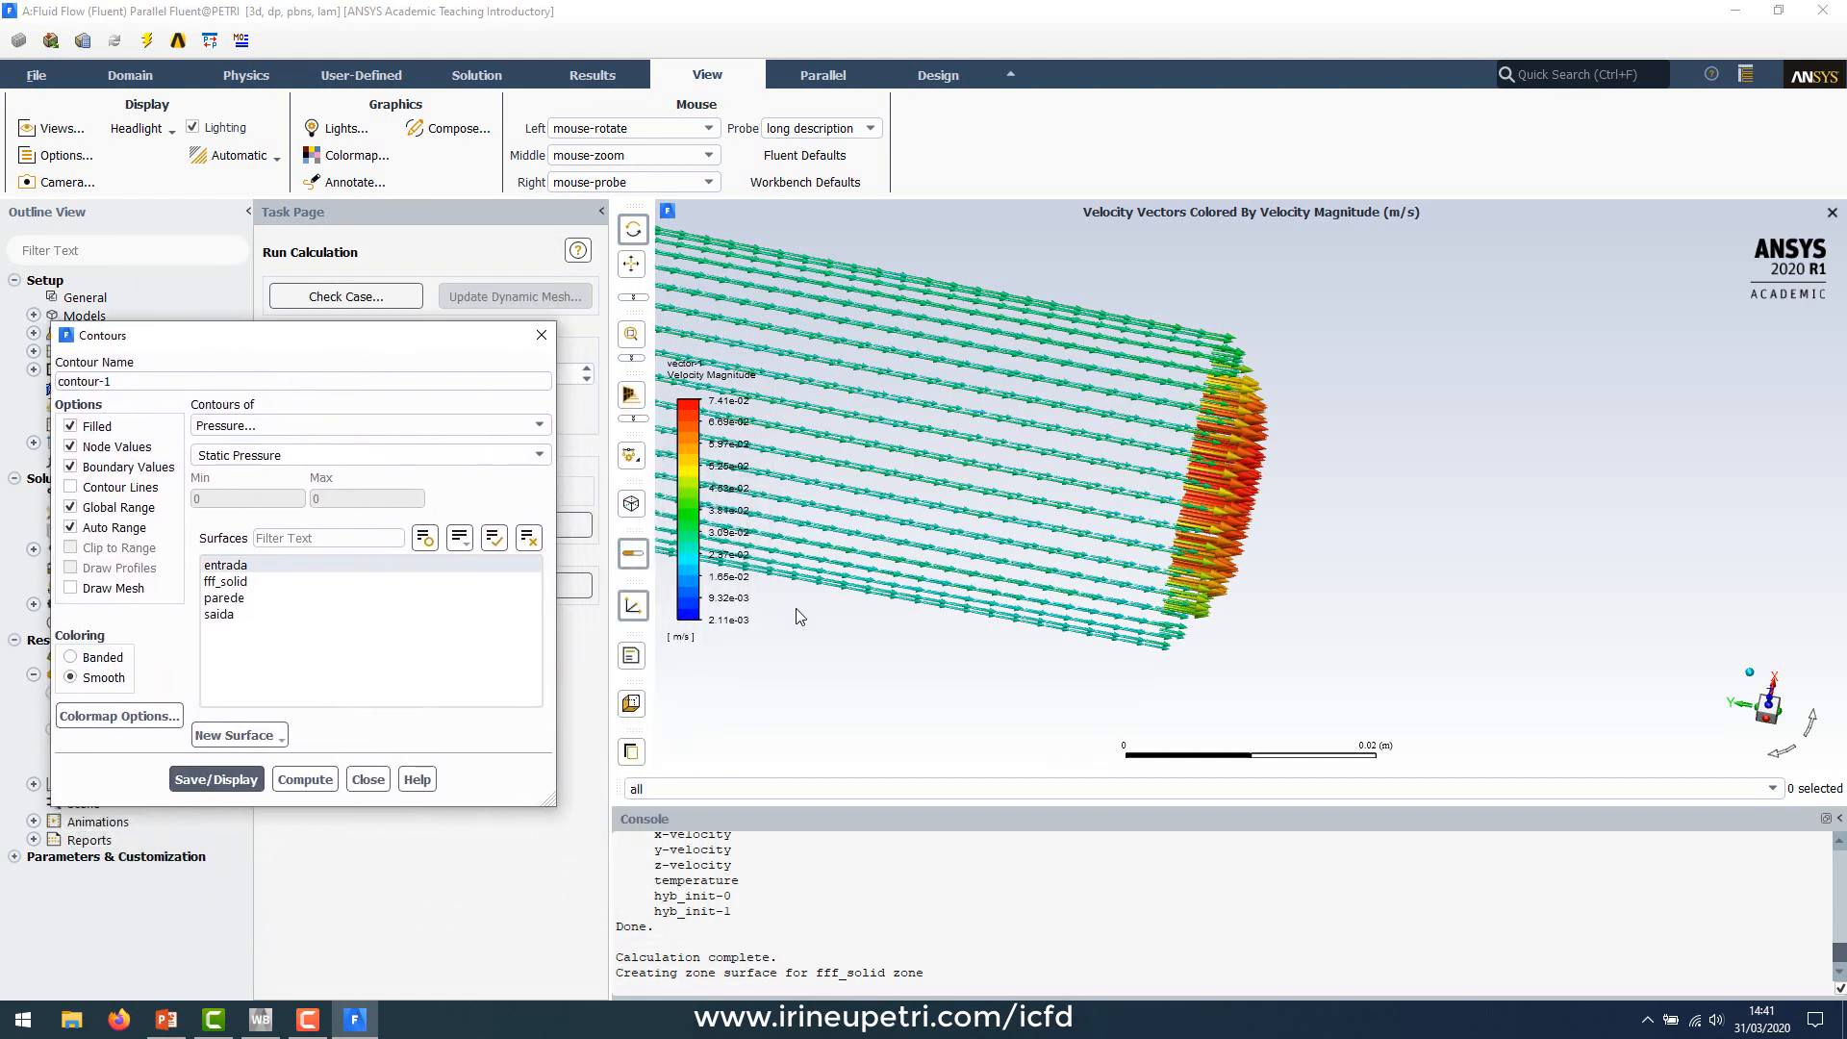
scroll(1524, 521, down, 5)
scroll(1525, 523, down, 3)
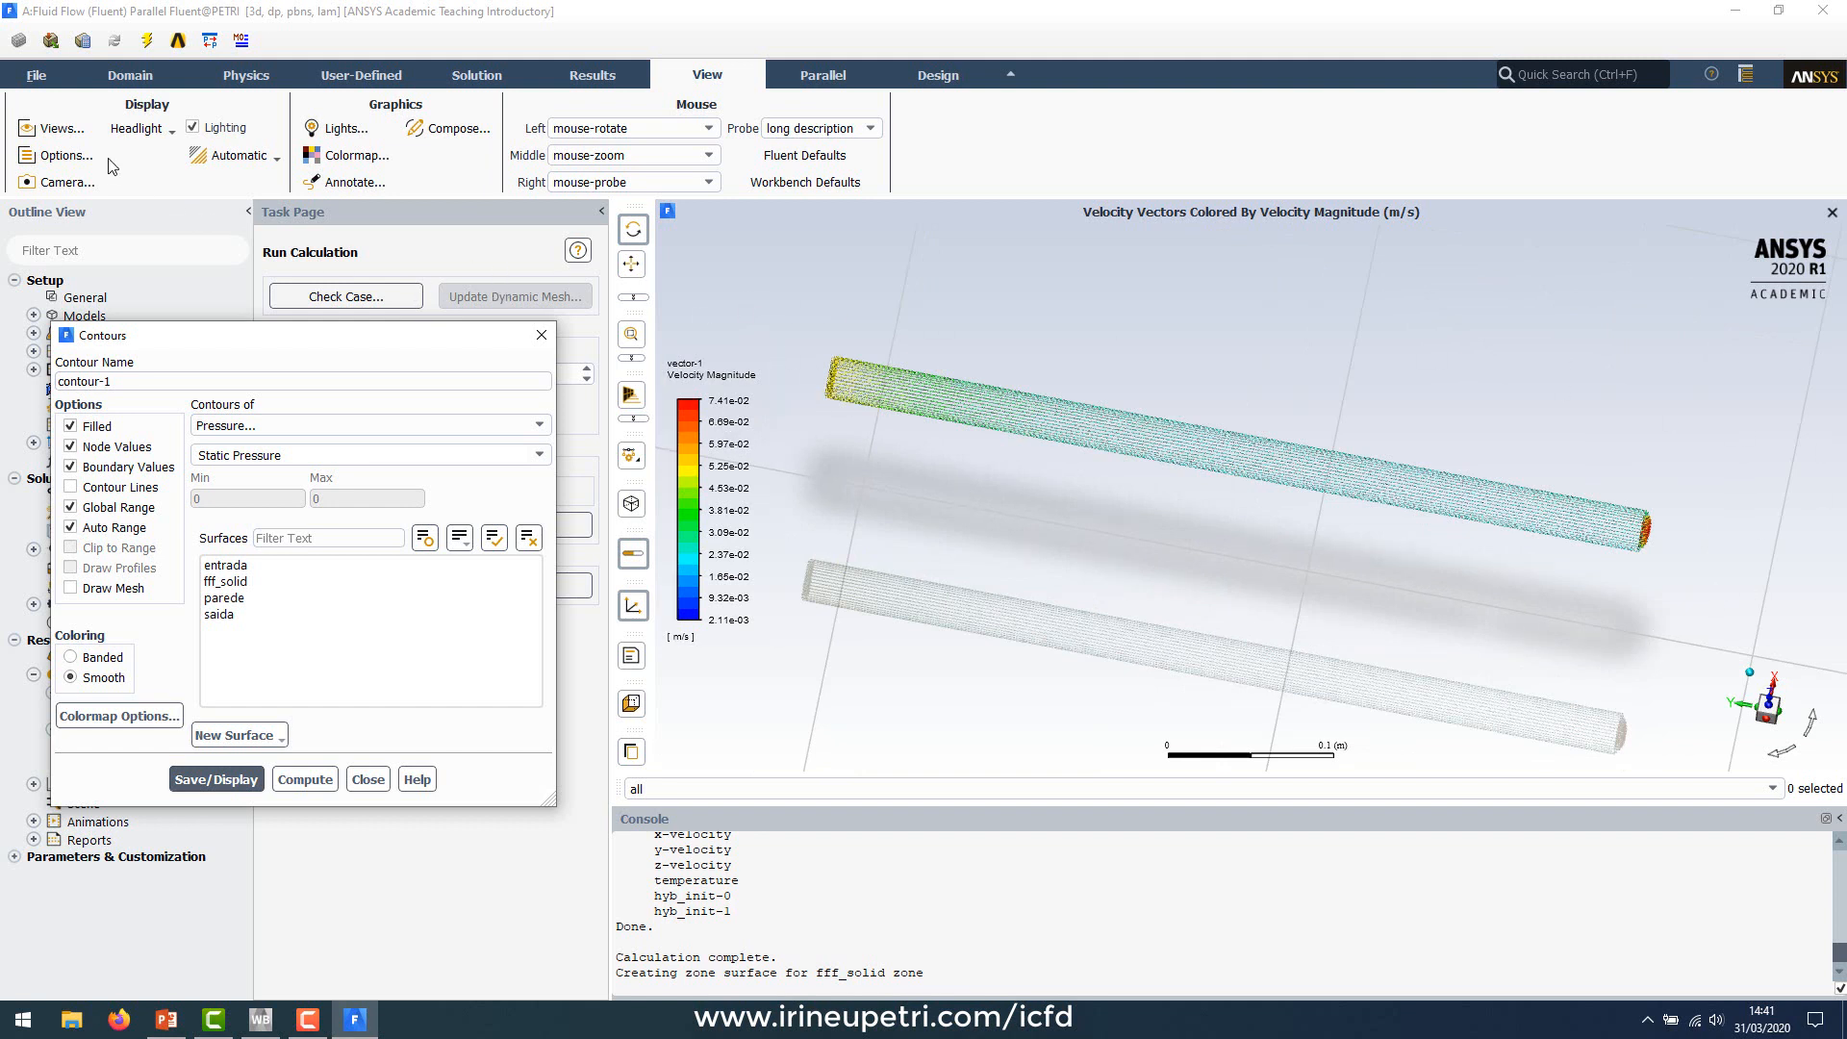
Step: Create a YZ plane surface cutting lengthwise through the pipe's centre at the default X position, and close the plane settings
click(37, 79)
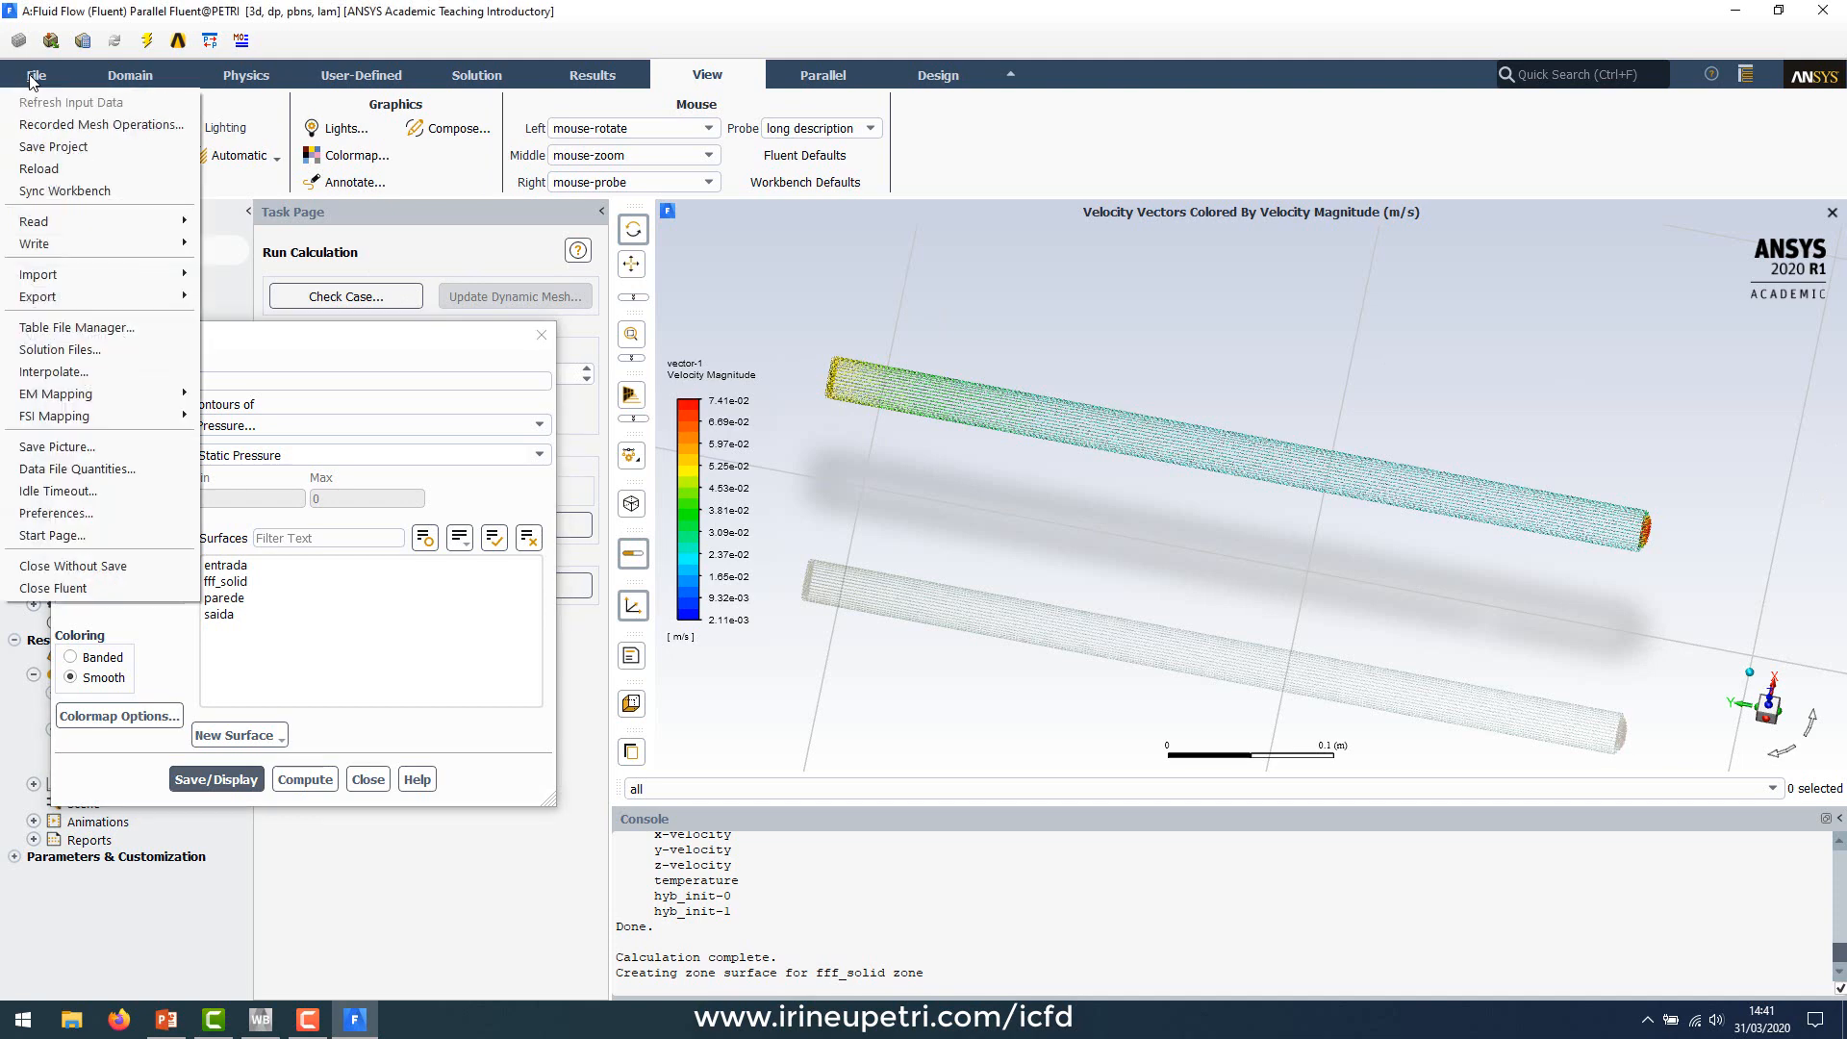
click(116, 84)
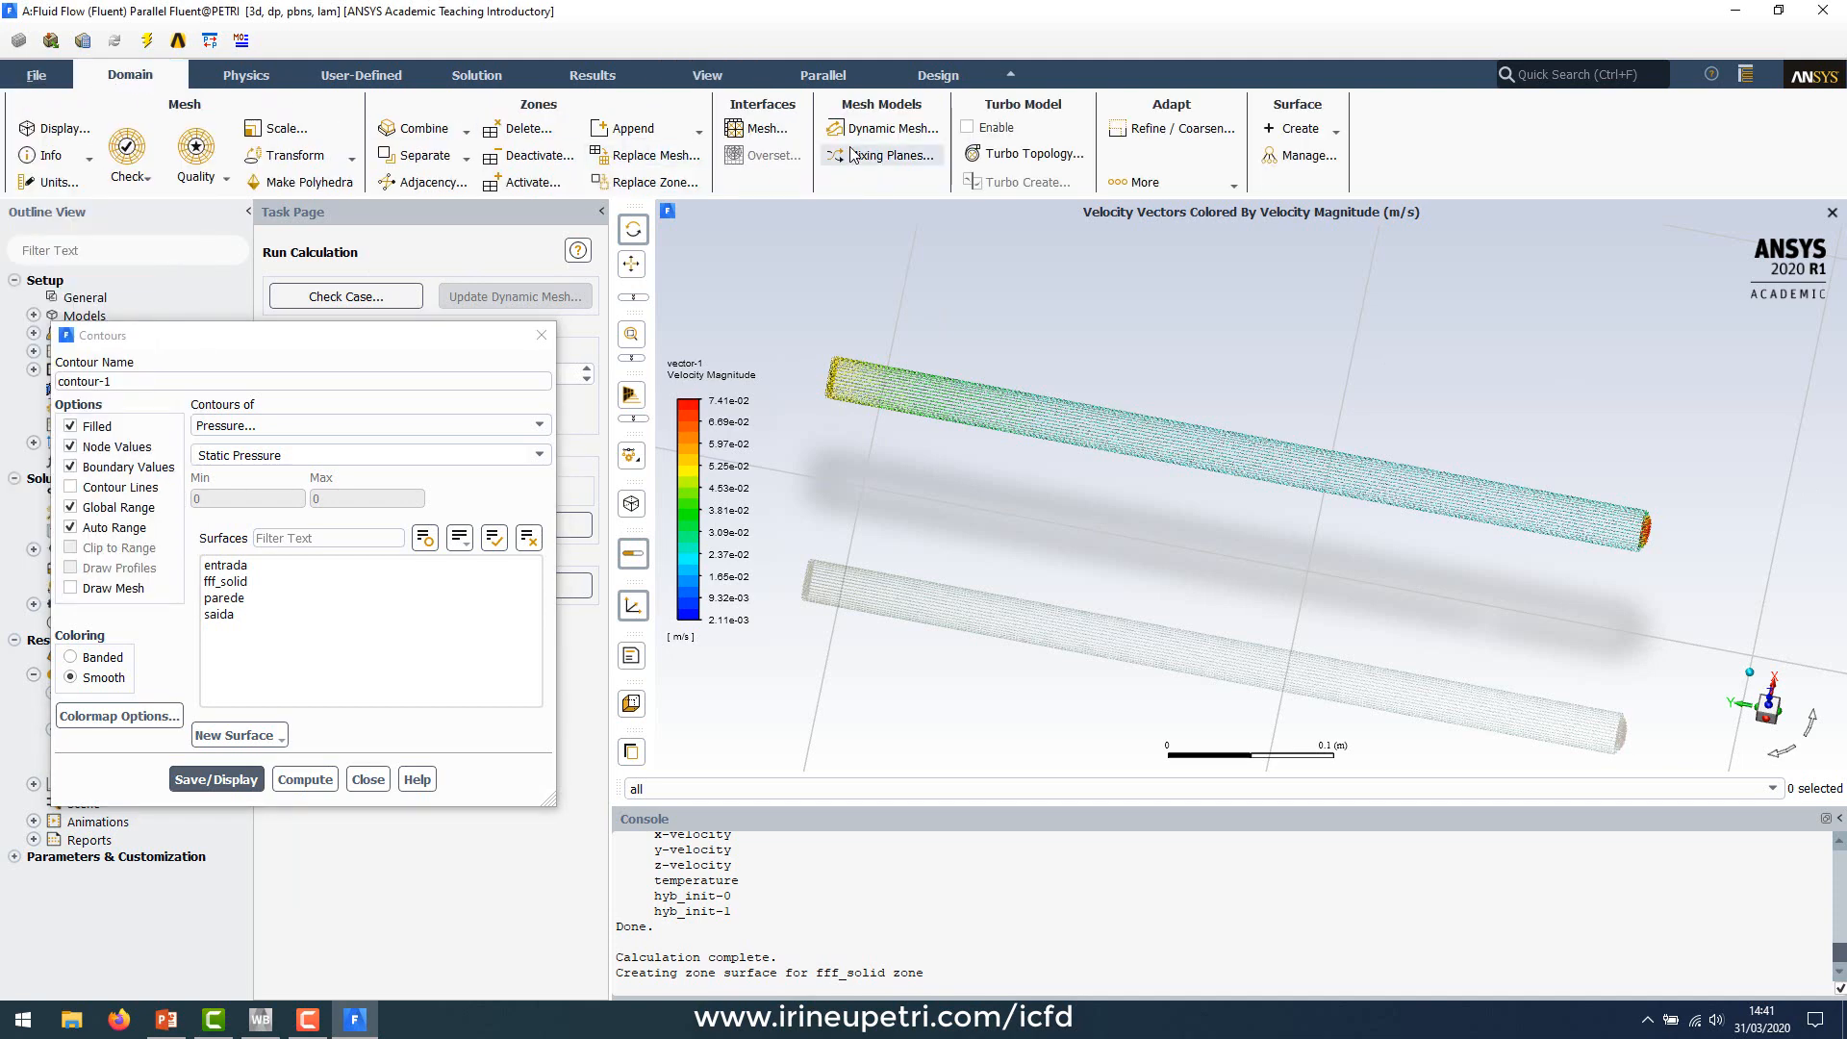
click(1309, 135)
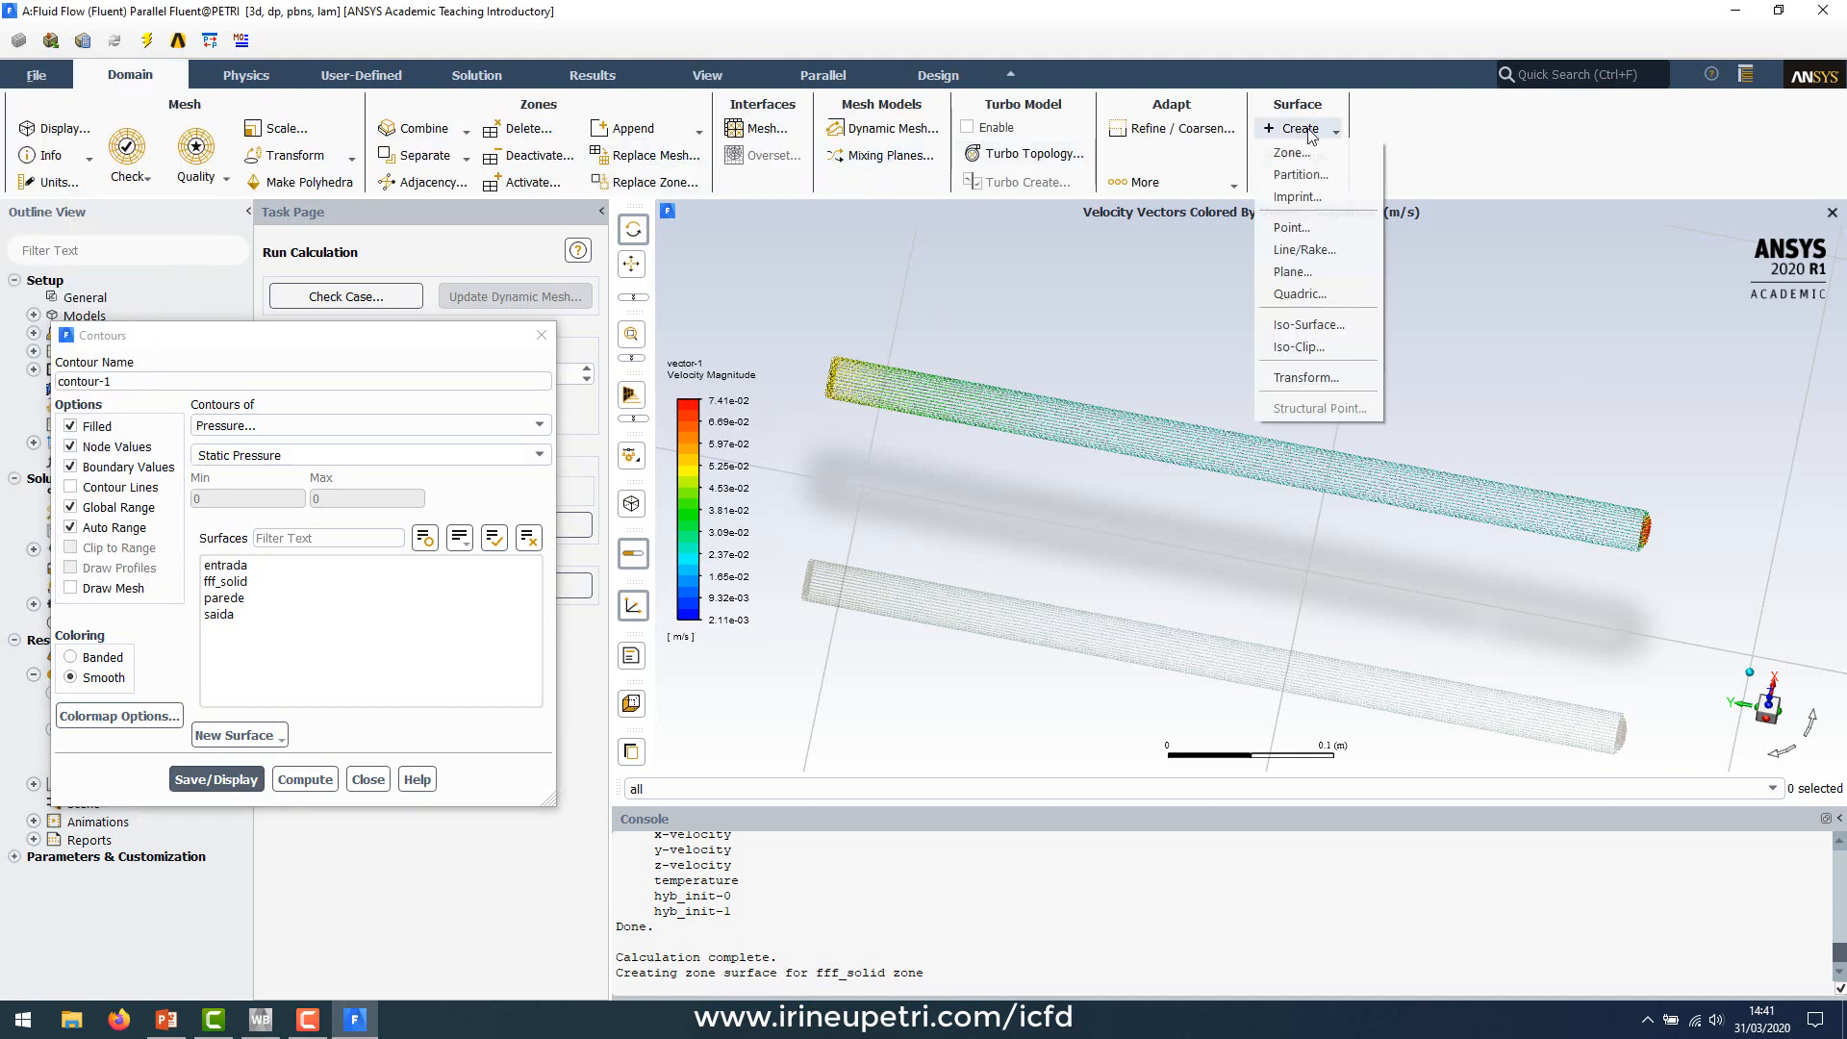
click(1289, 272)
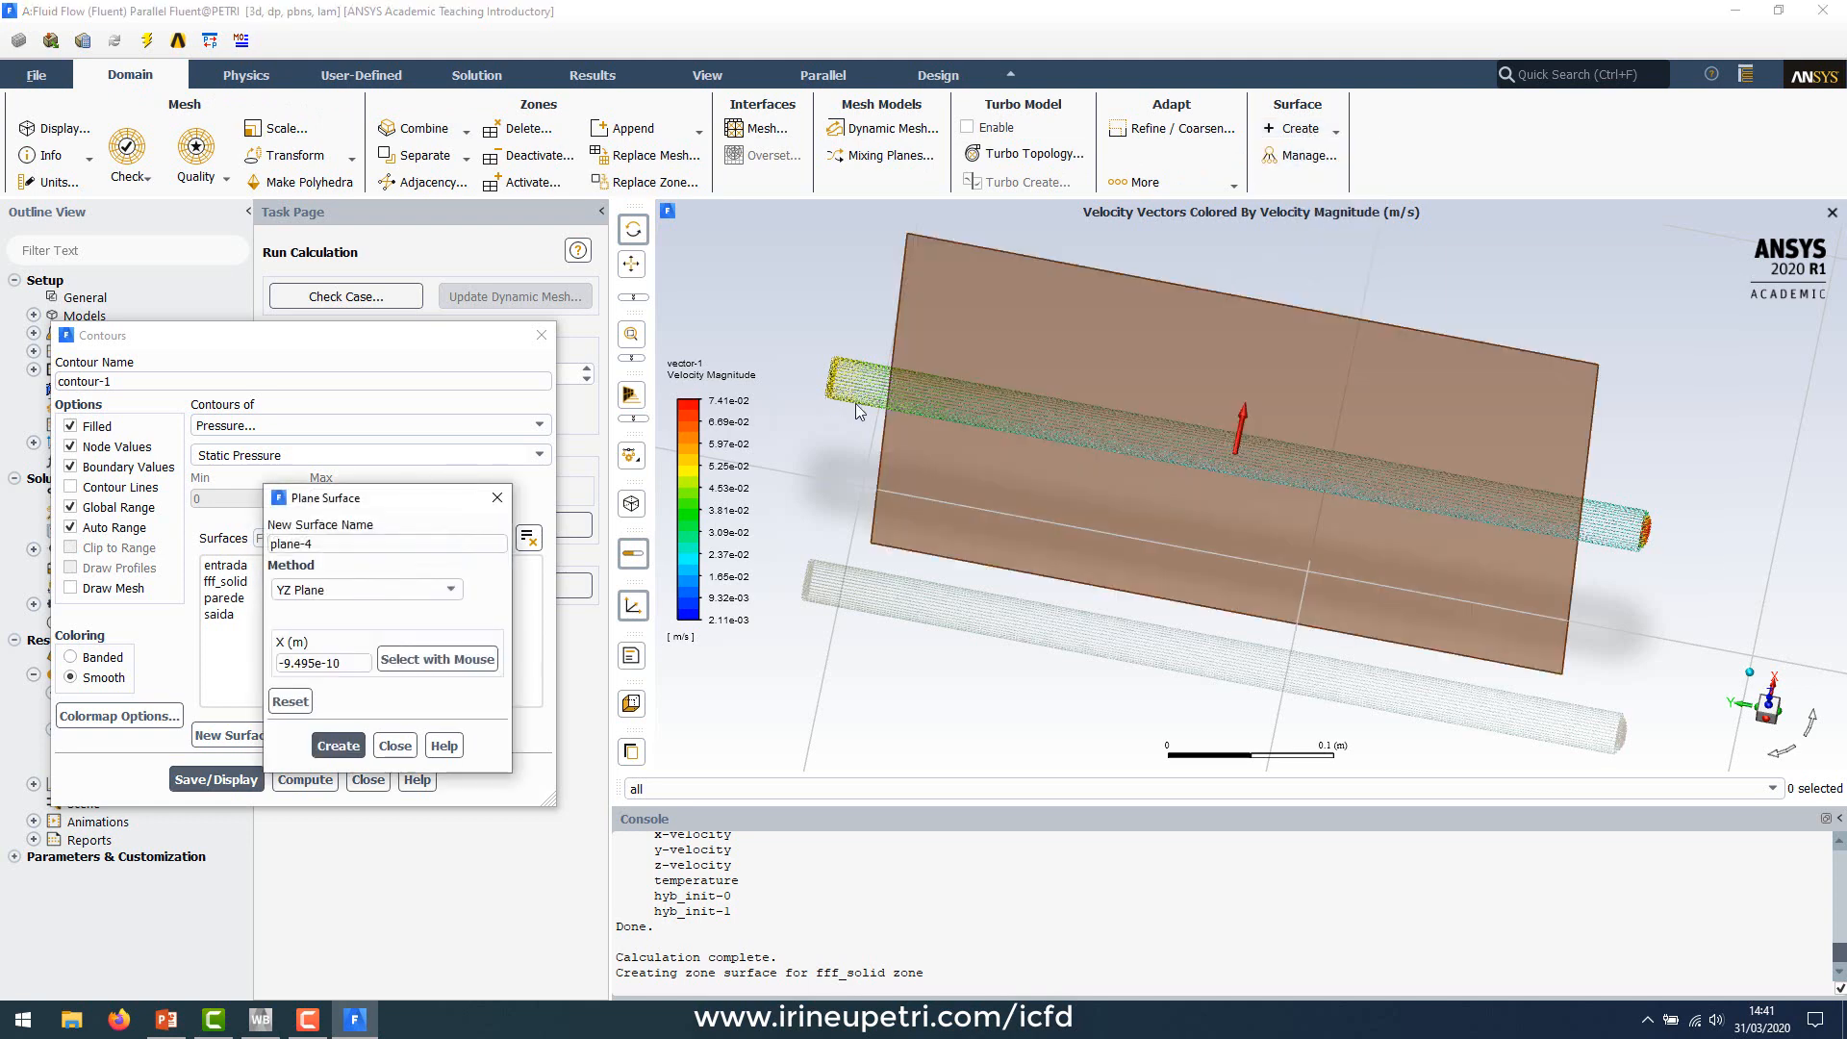
drag(382, 512, 701, 407)
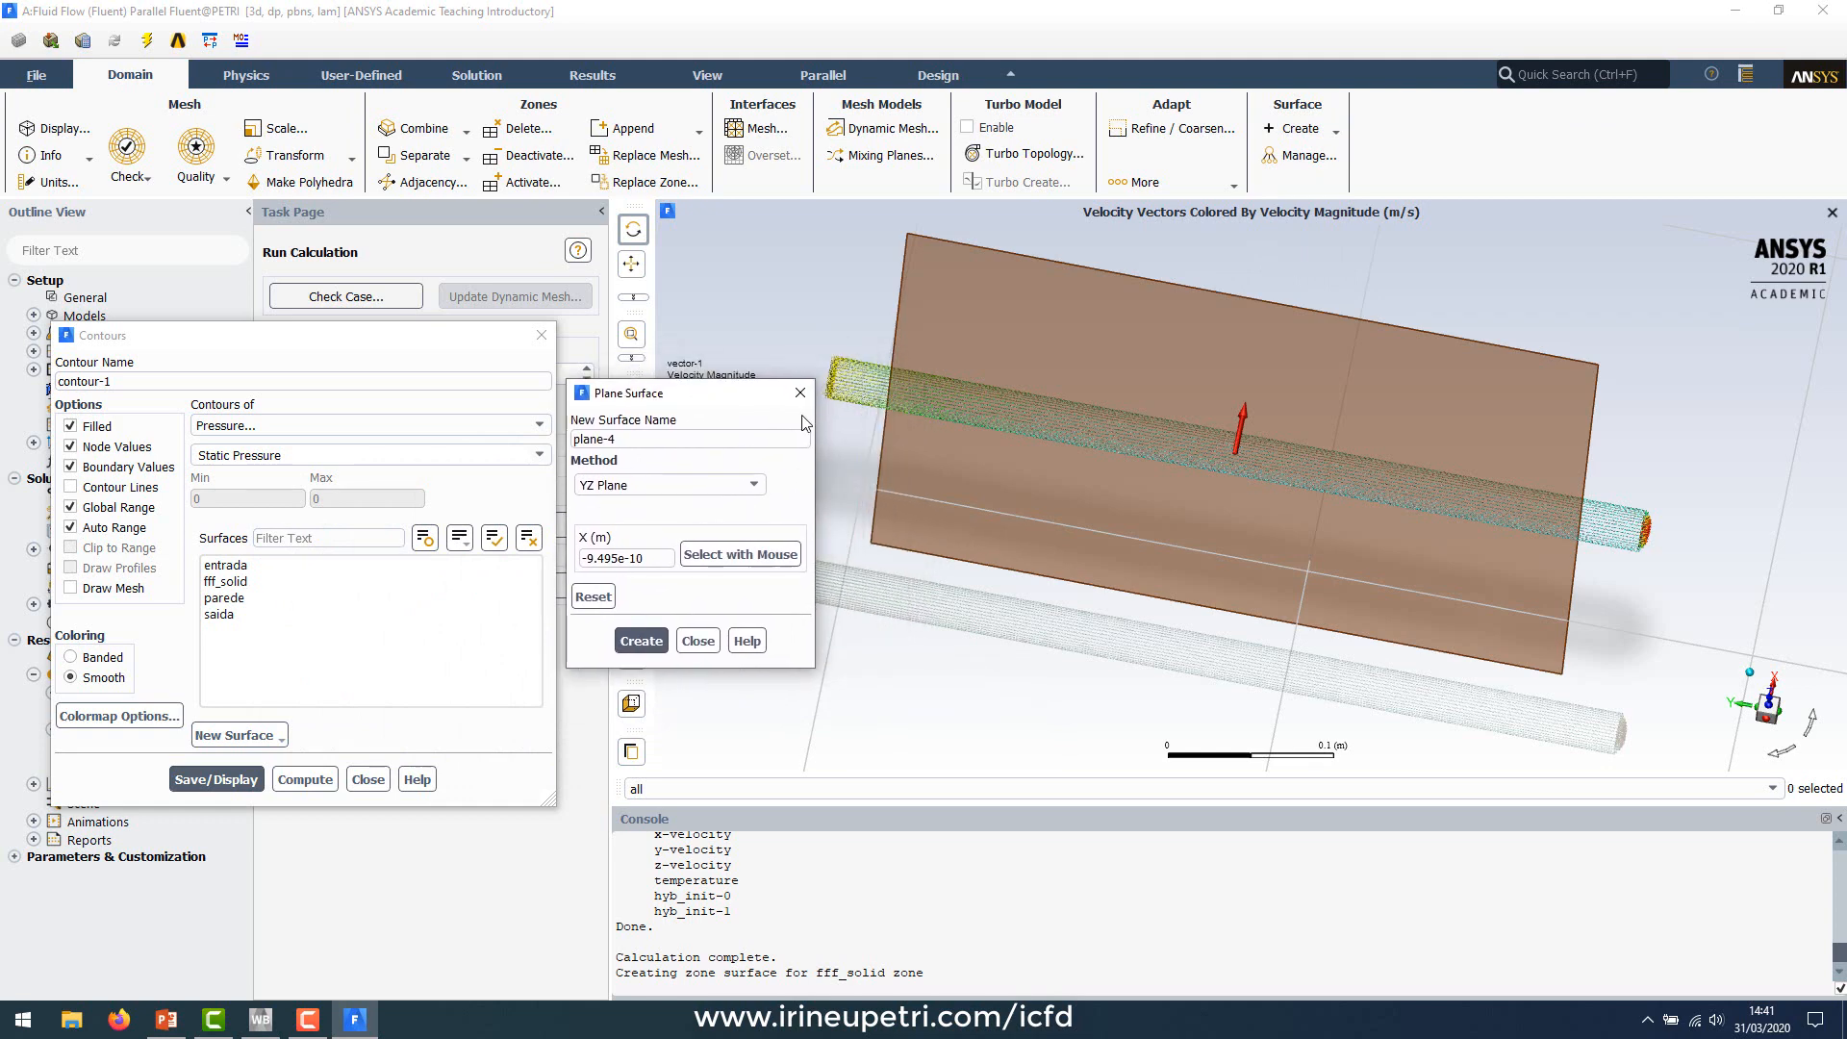
click(858, 293)
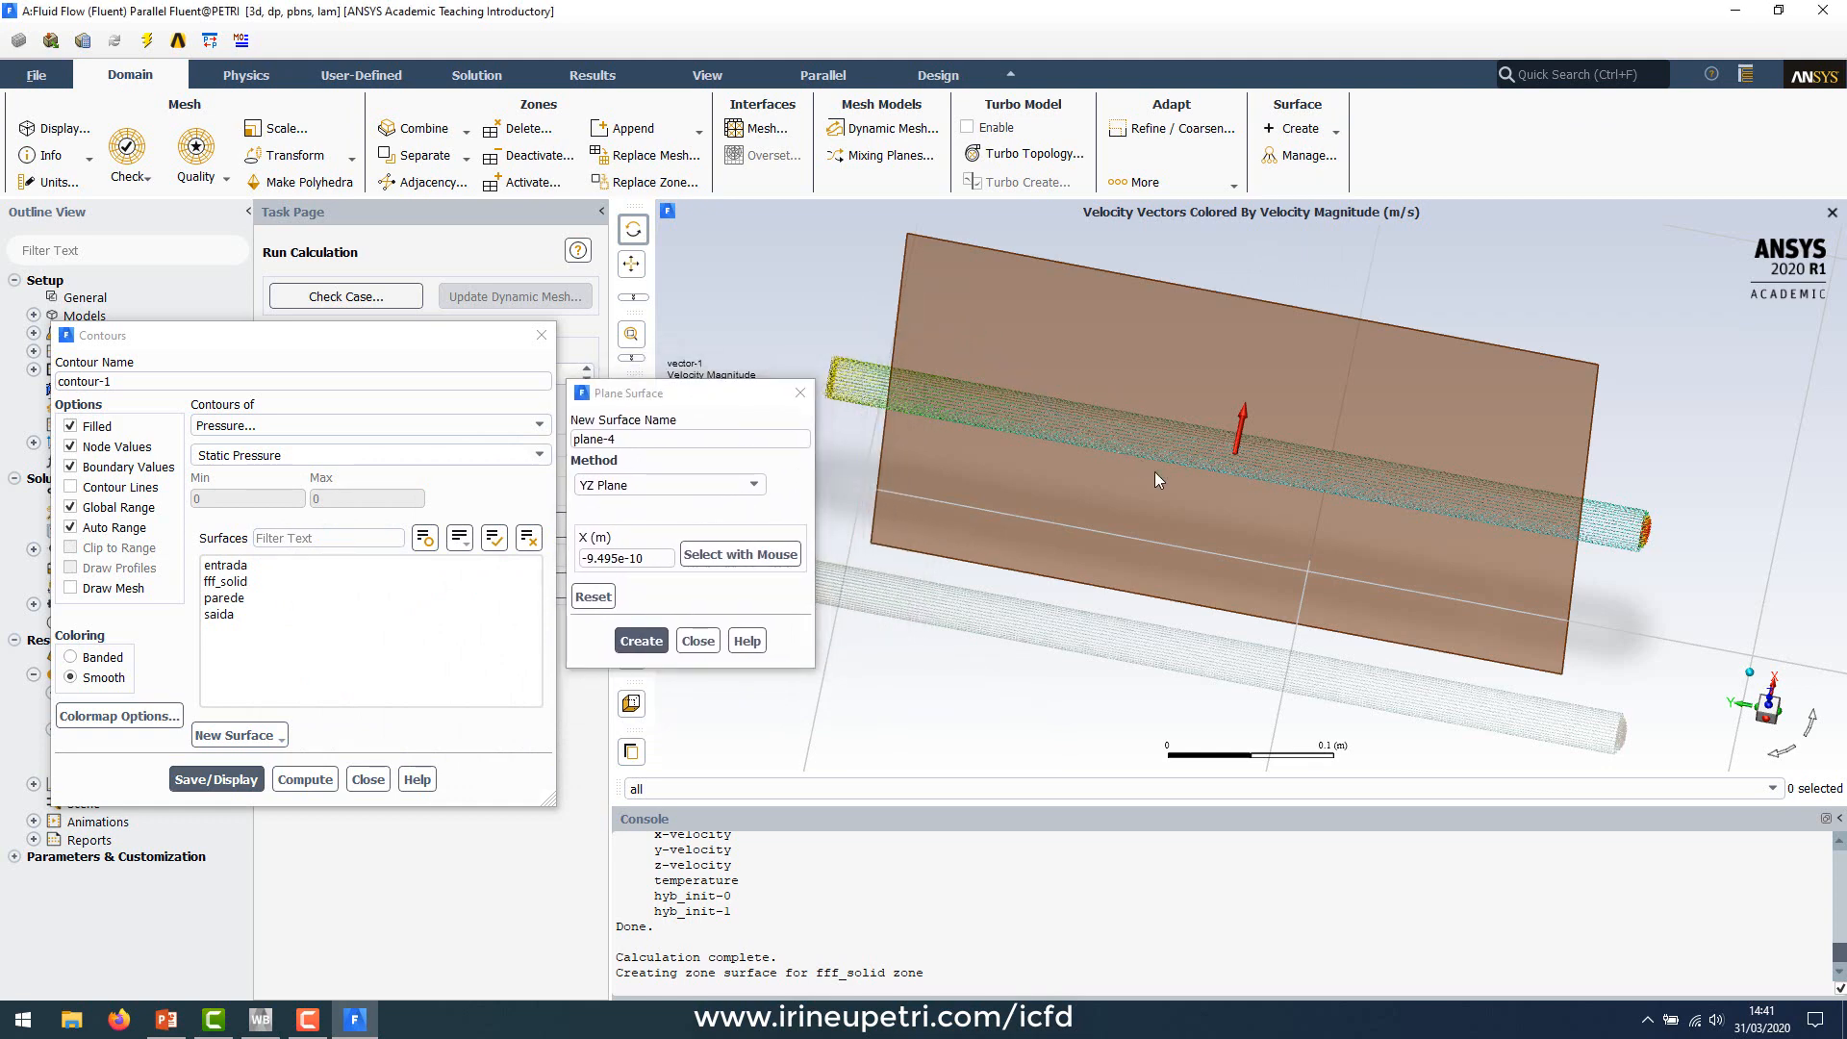
drag(842, 292, 849, 367)
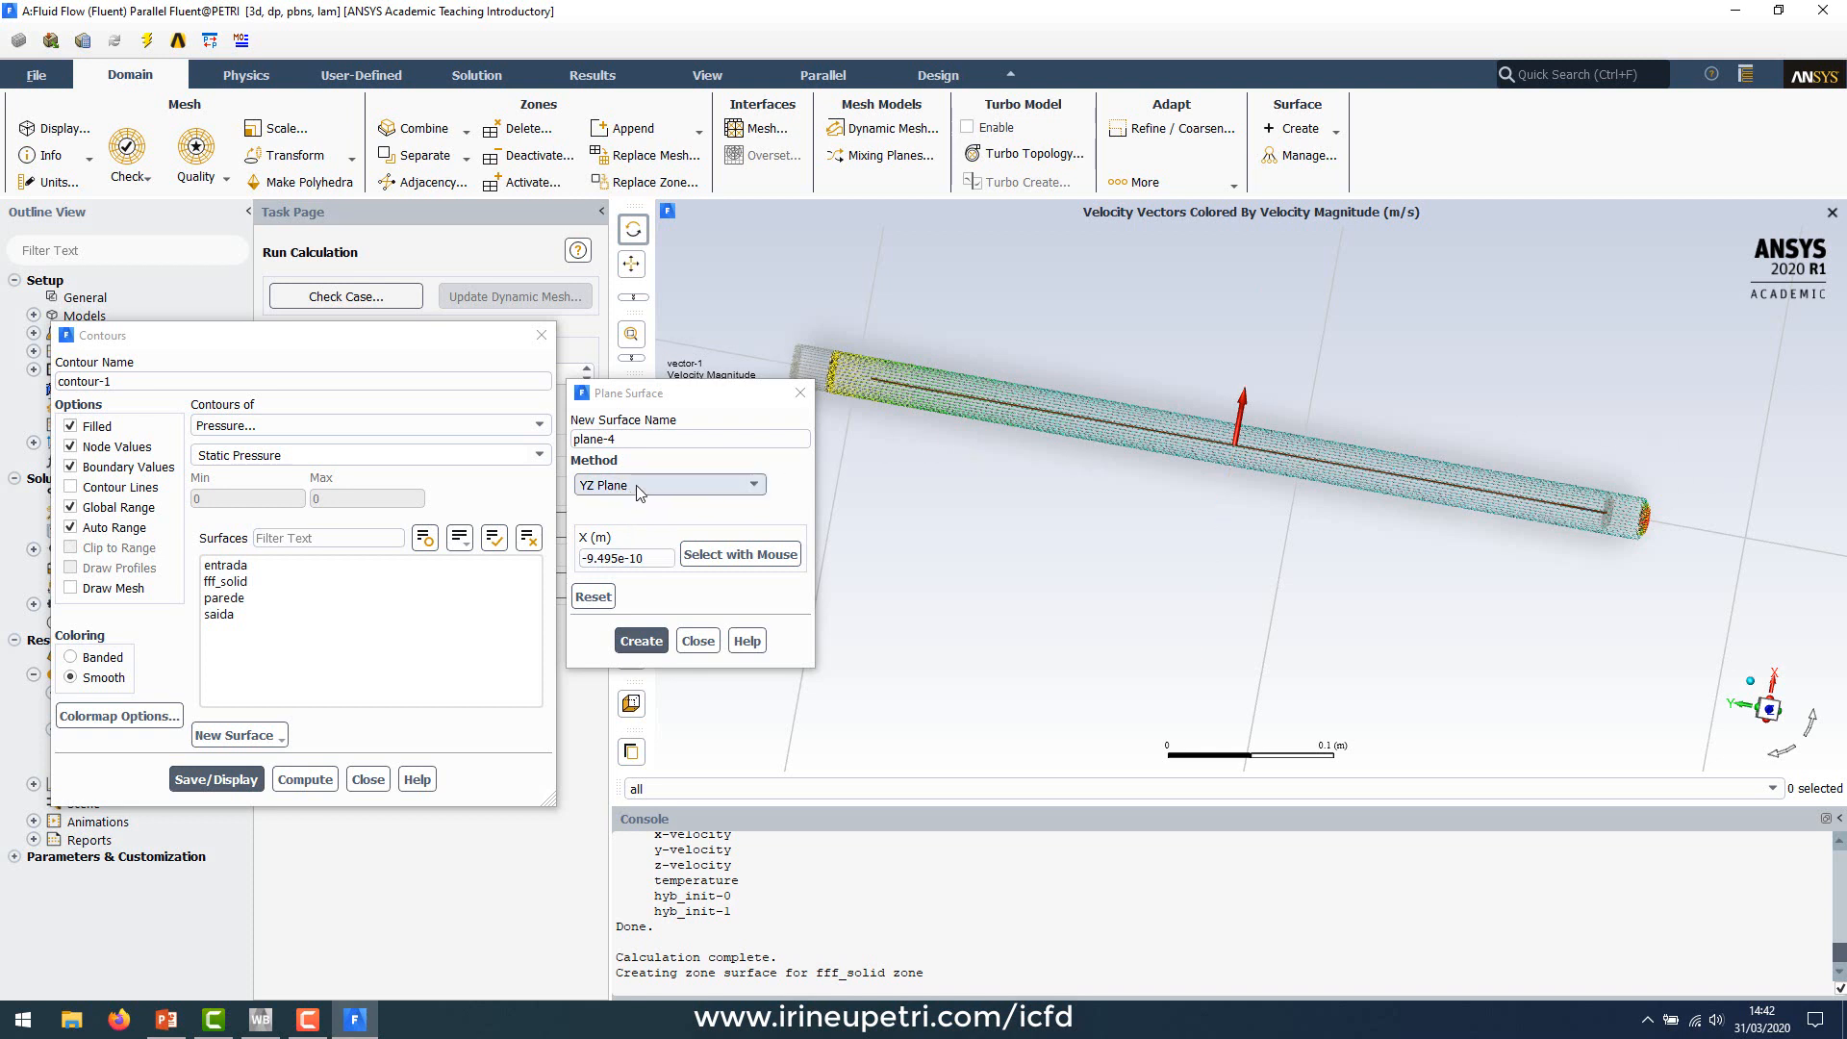
click(643, 642)
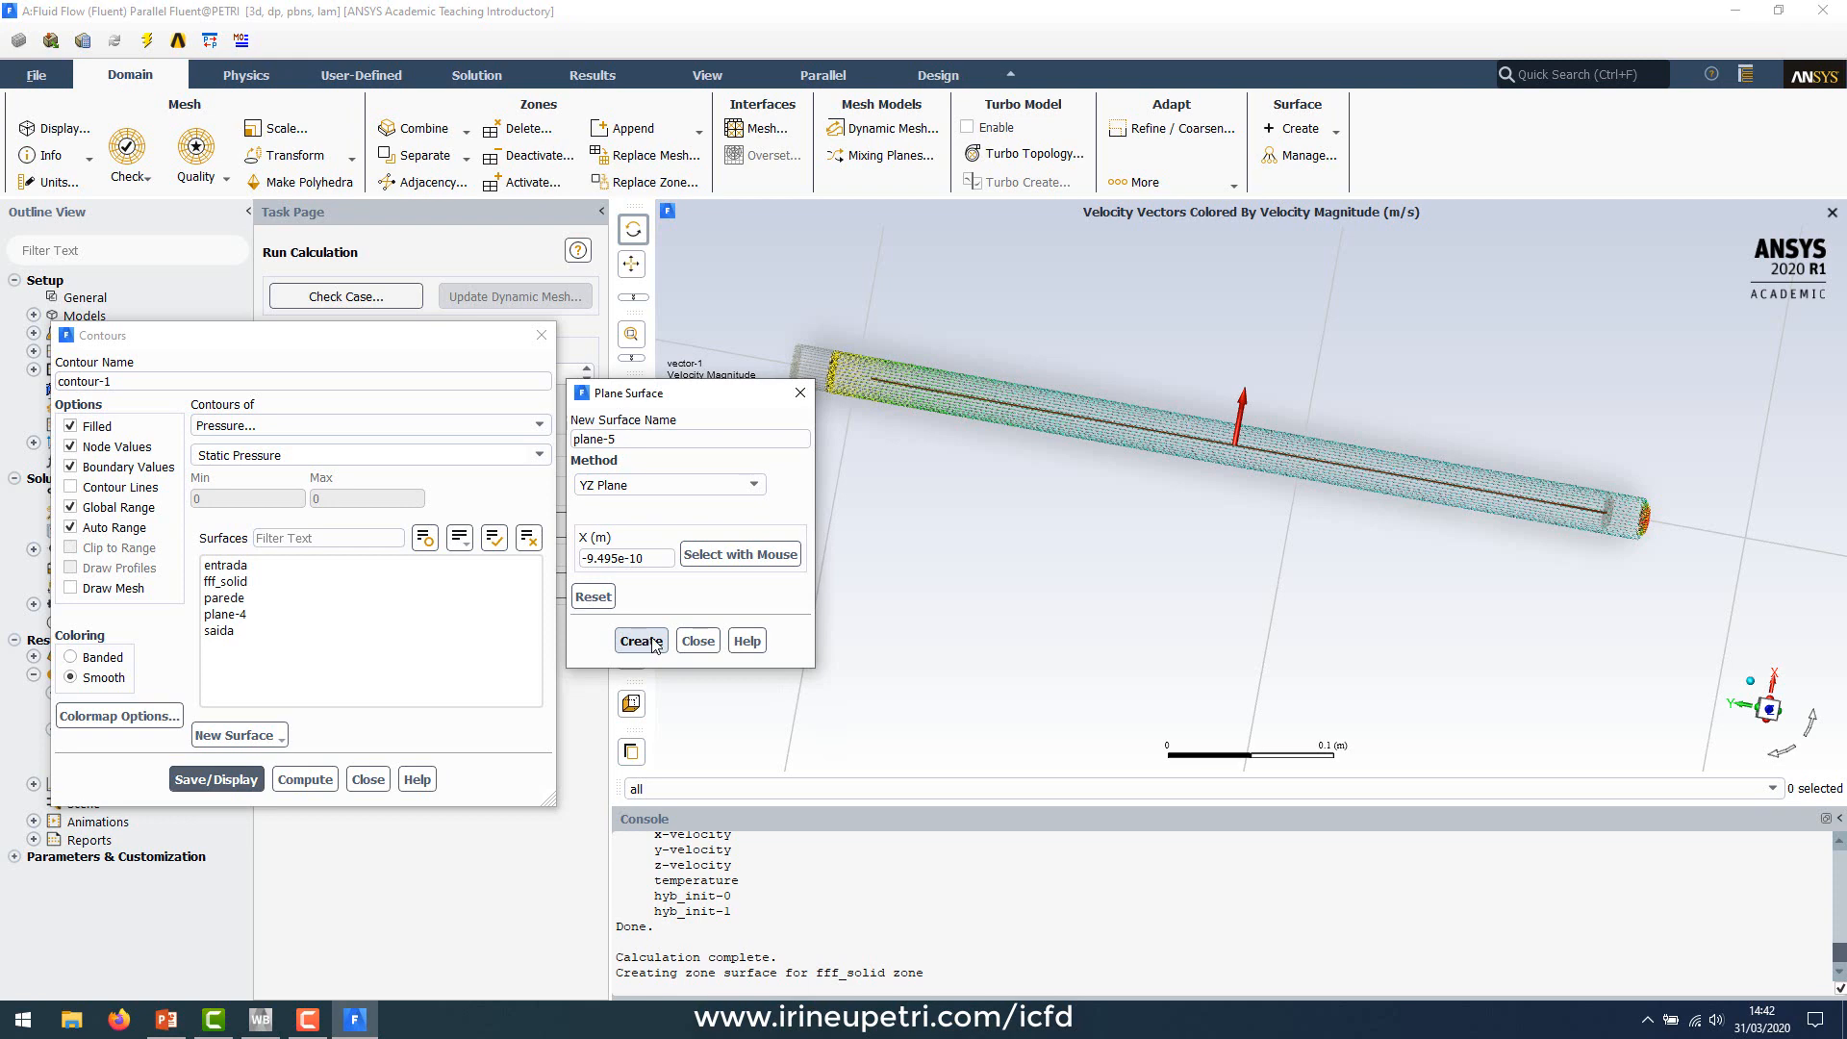
click(699, 640)
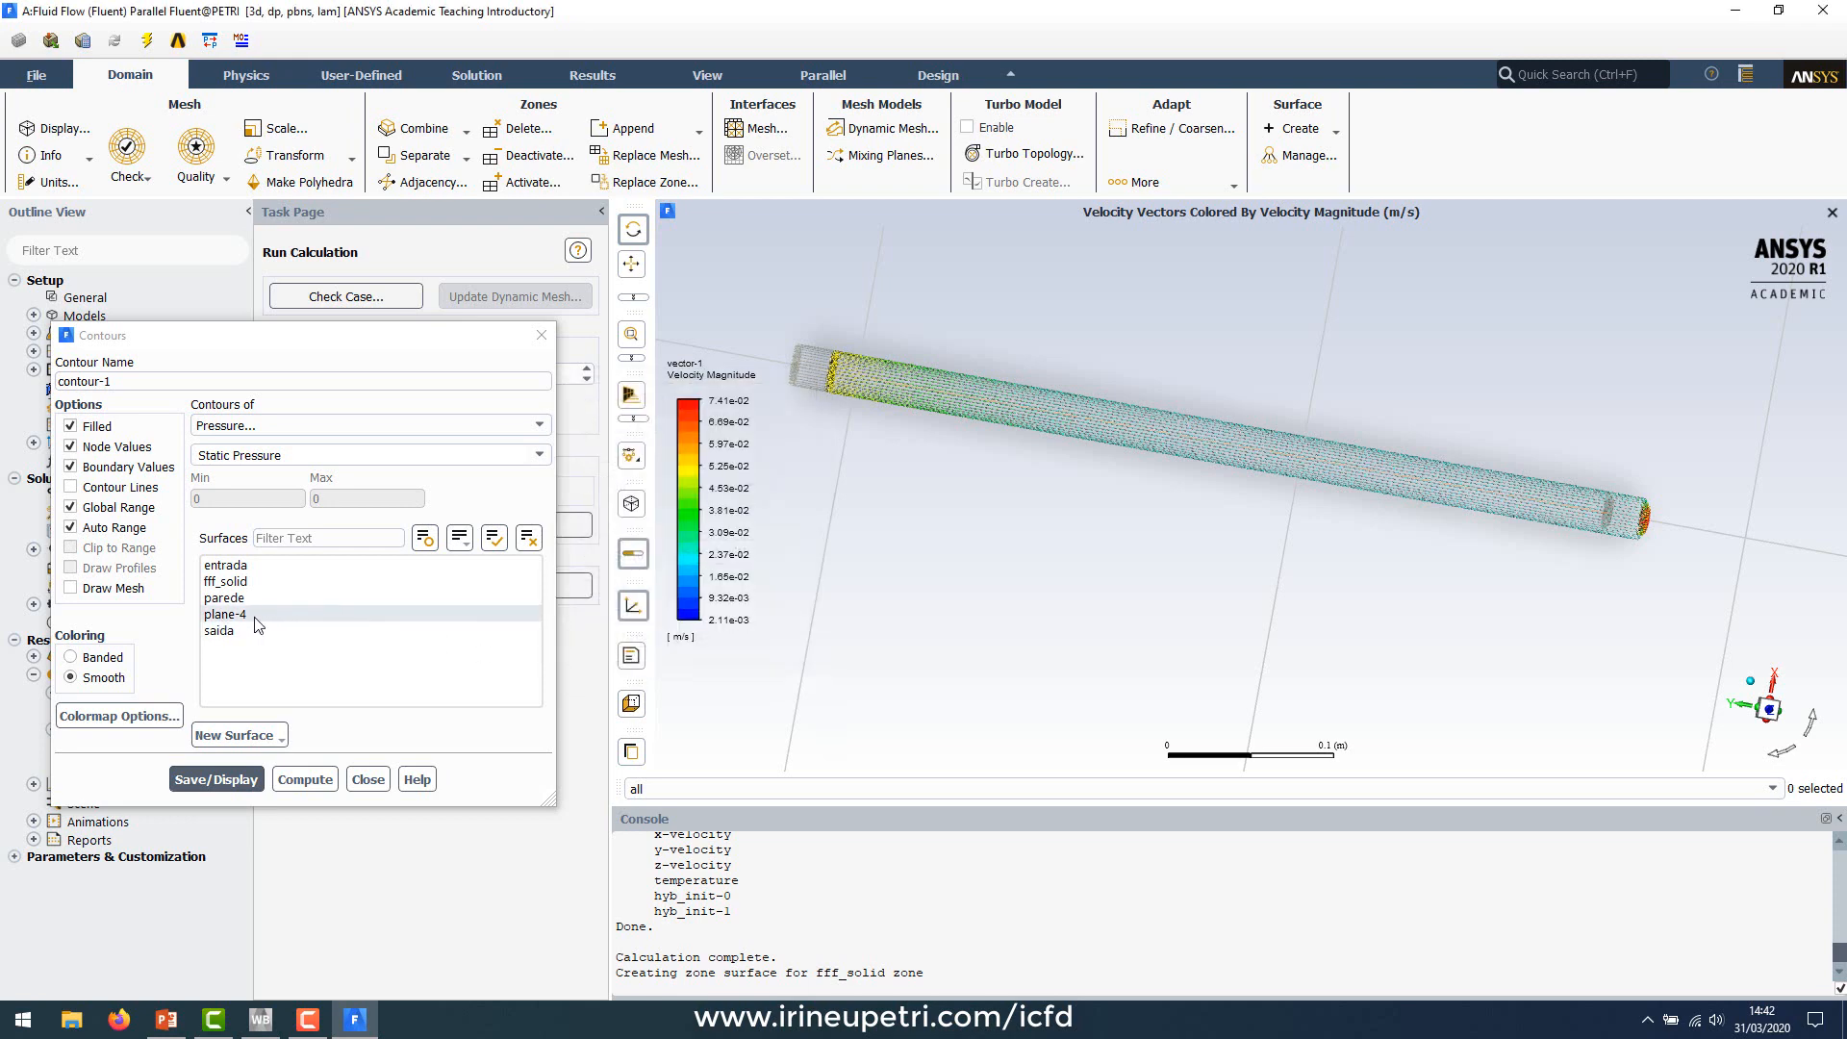
Step: Display filled velocity magnitude contours on the new lengthwise YZ plane
drag(1047, 556, 976, 409)
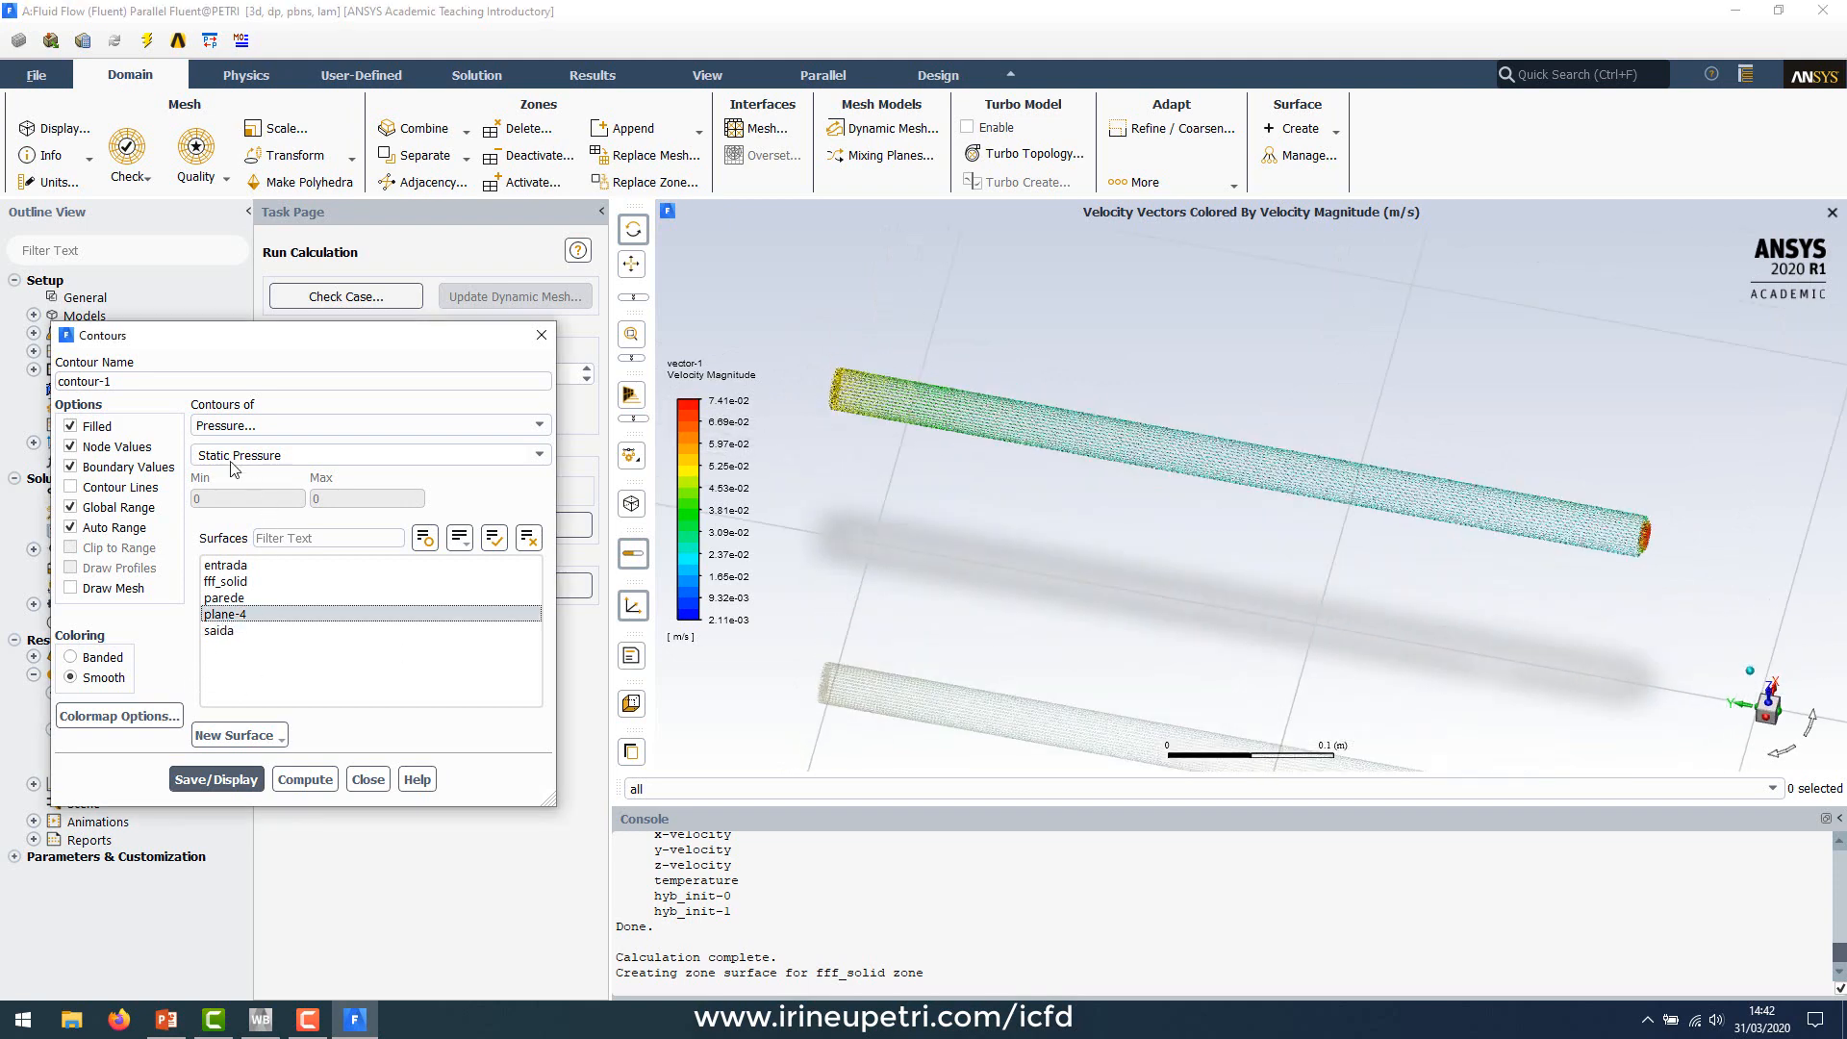
click(255, 428)
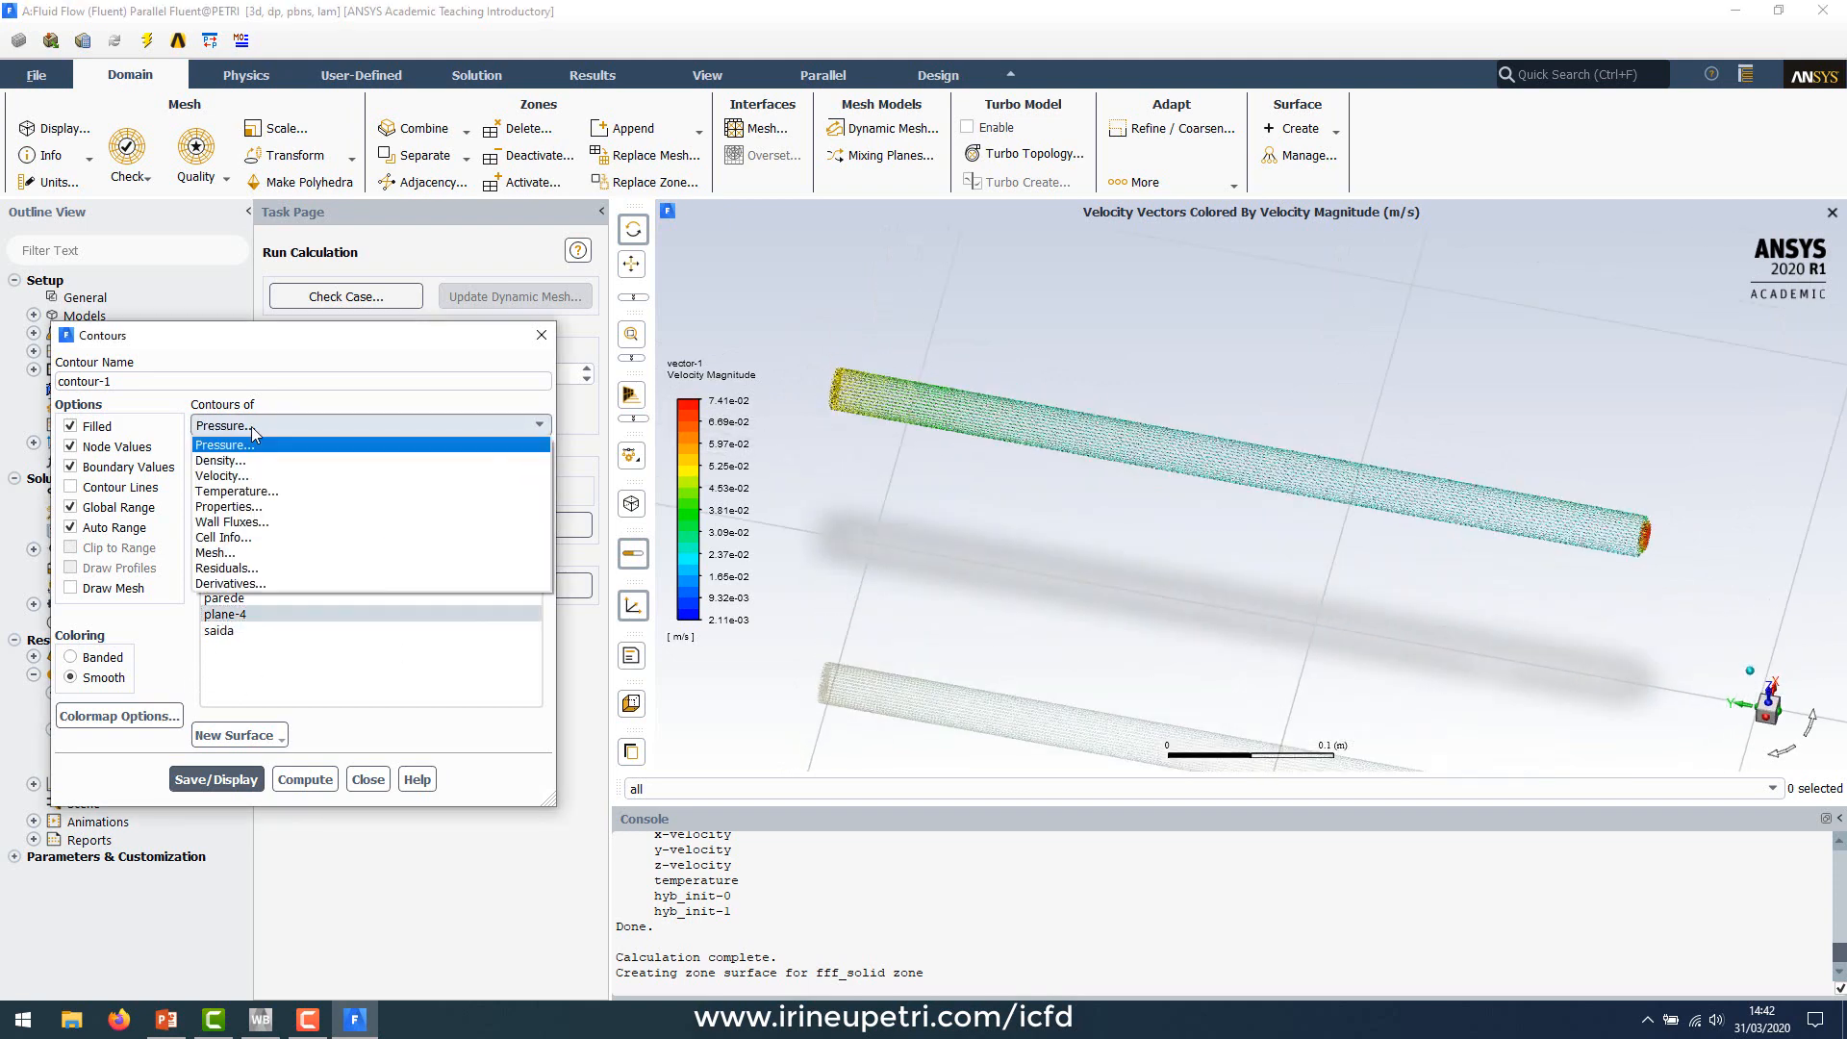
click(231, 476)
click(226, 781)
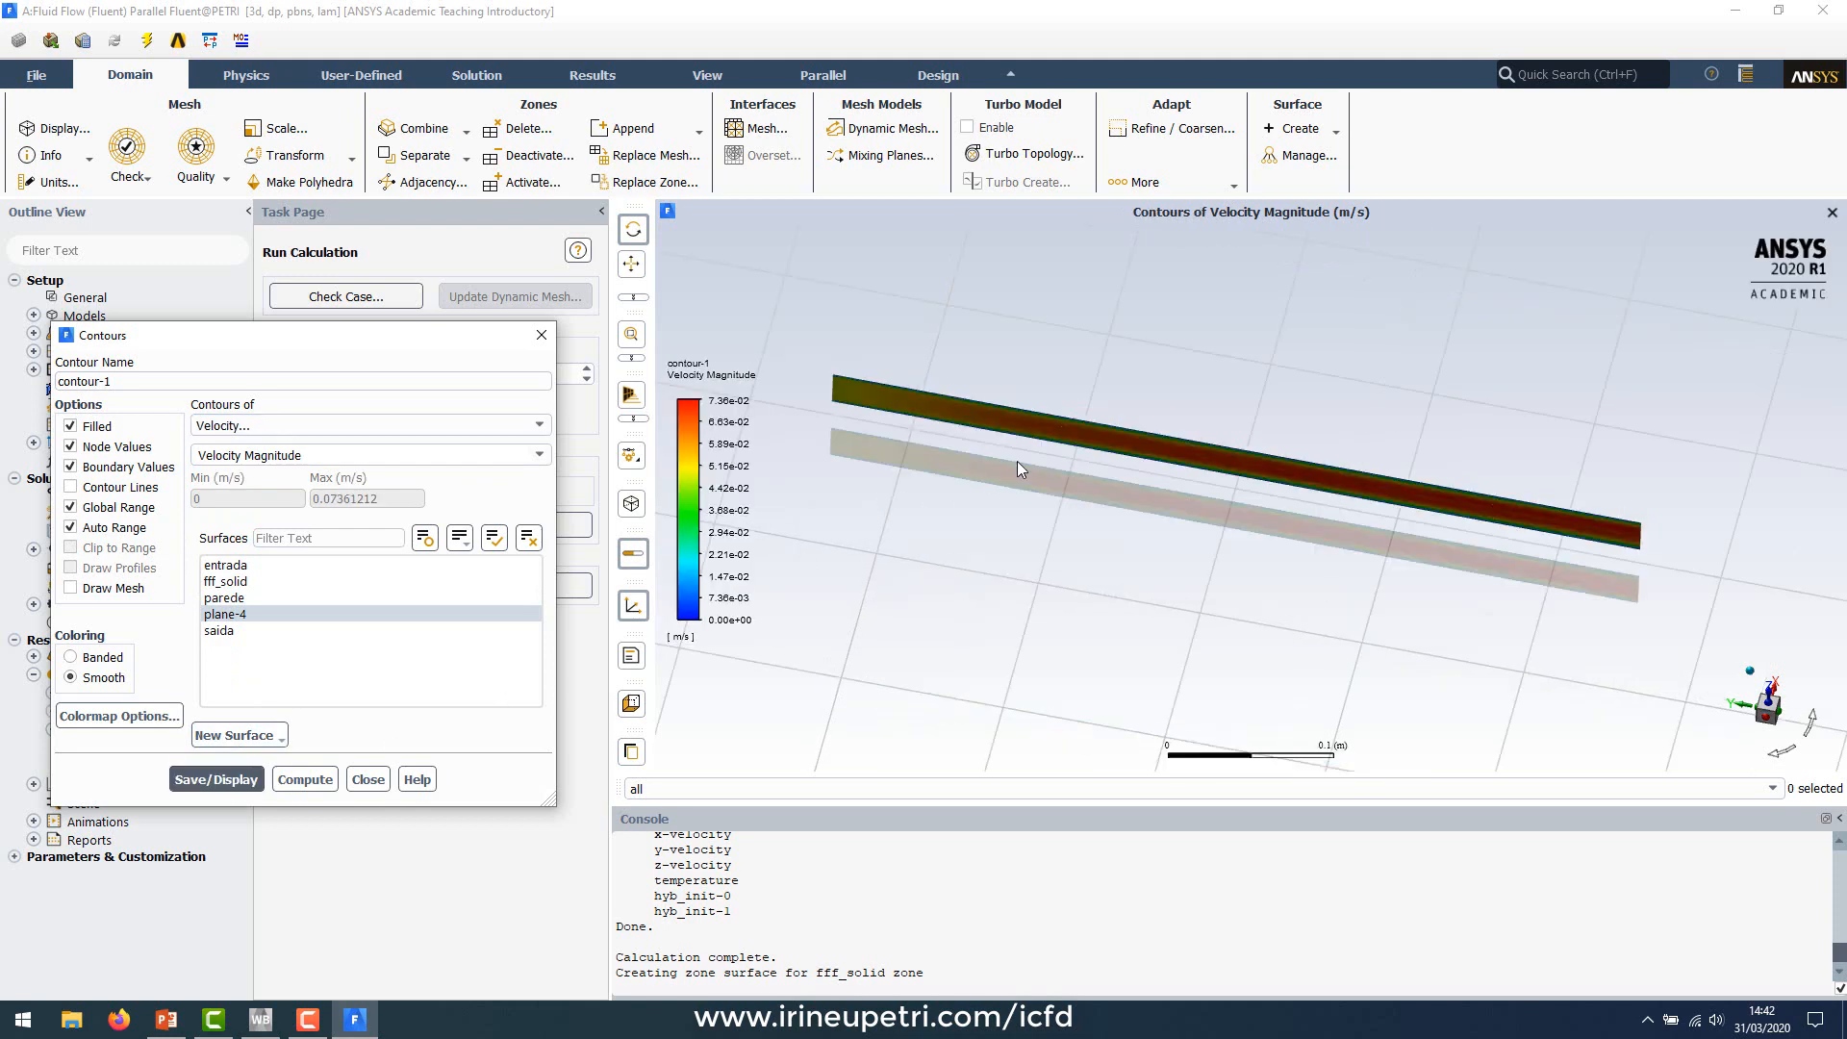
Step: Examine the velocity contours along the lengthwise plane, from the inlet through the middle to the outlet and near the walls
drag(1017, 461, 1041, 417)
scroll(1024, 470, up, 5)
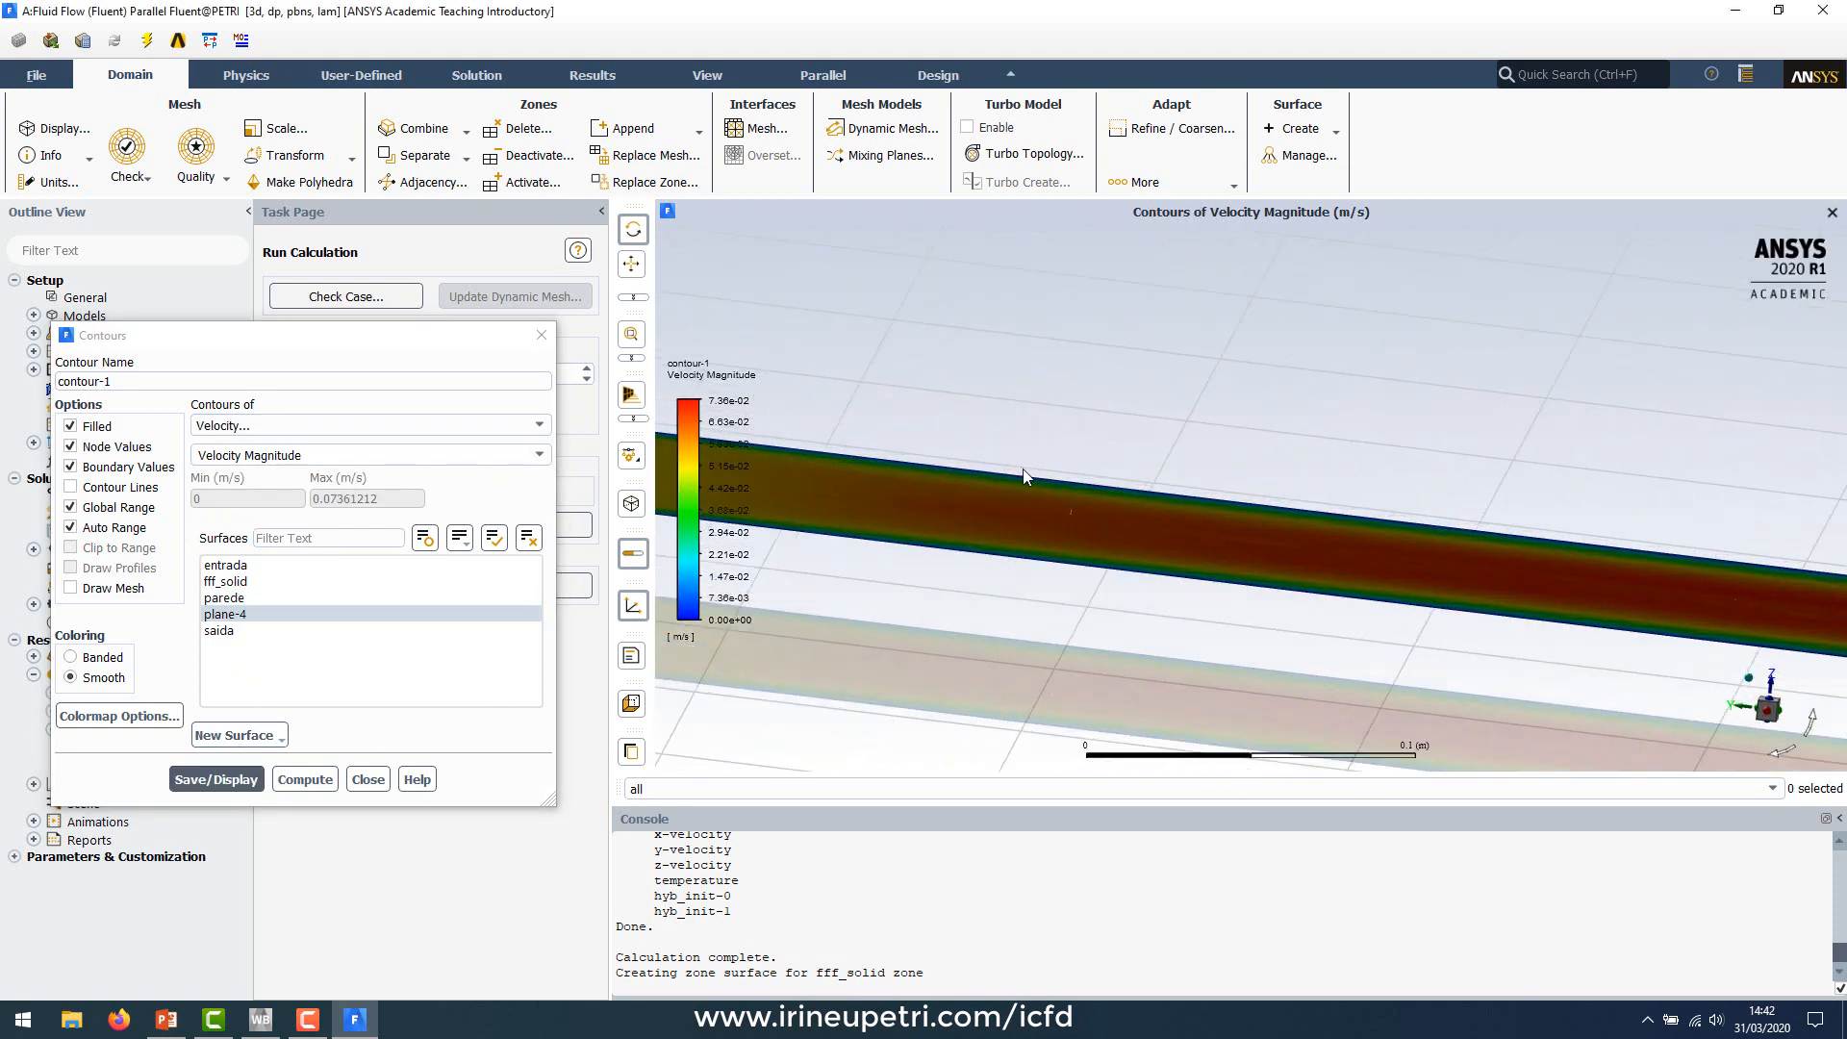
scroll(1021, 475, down, 3)
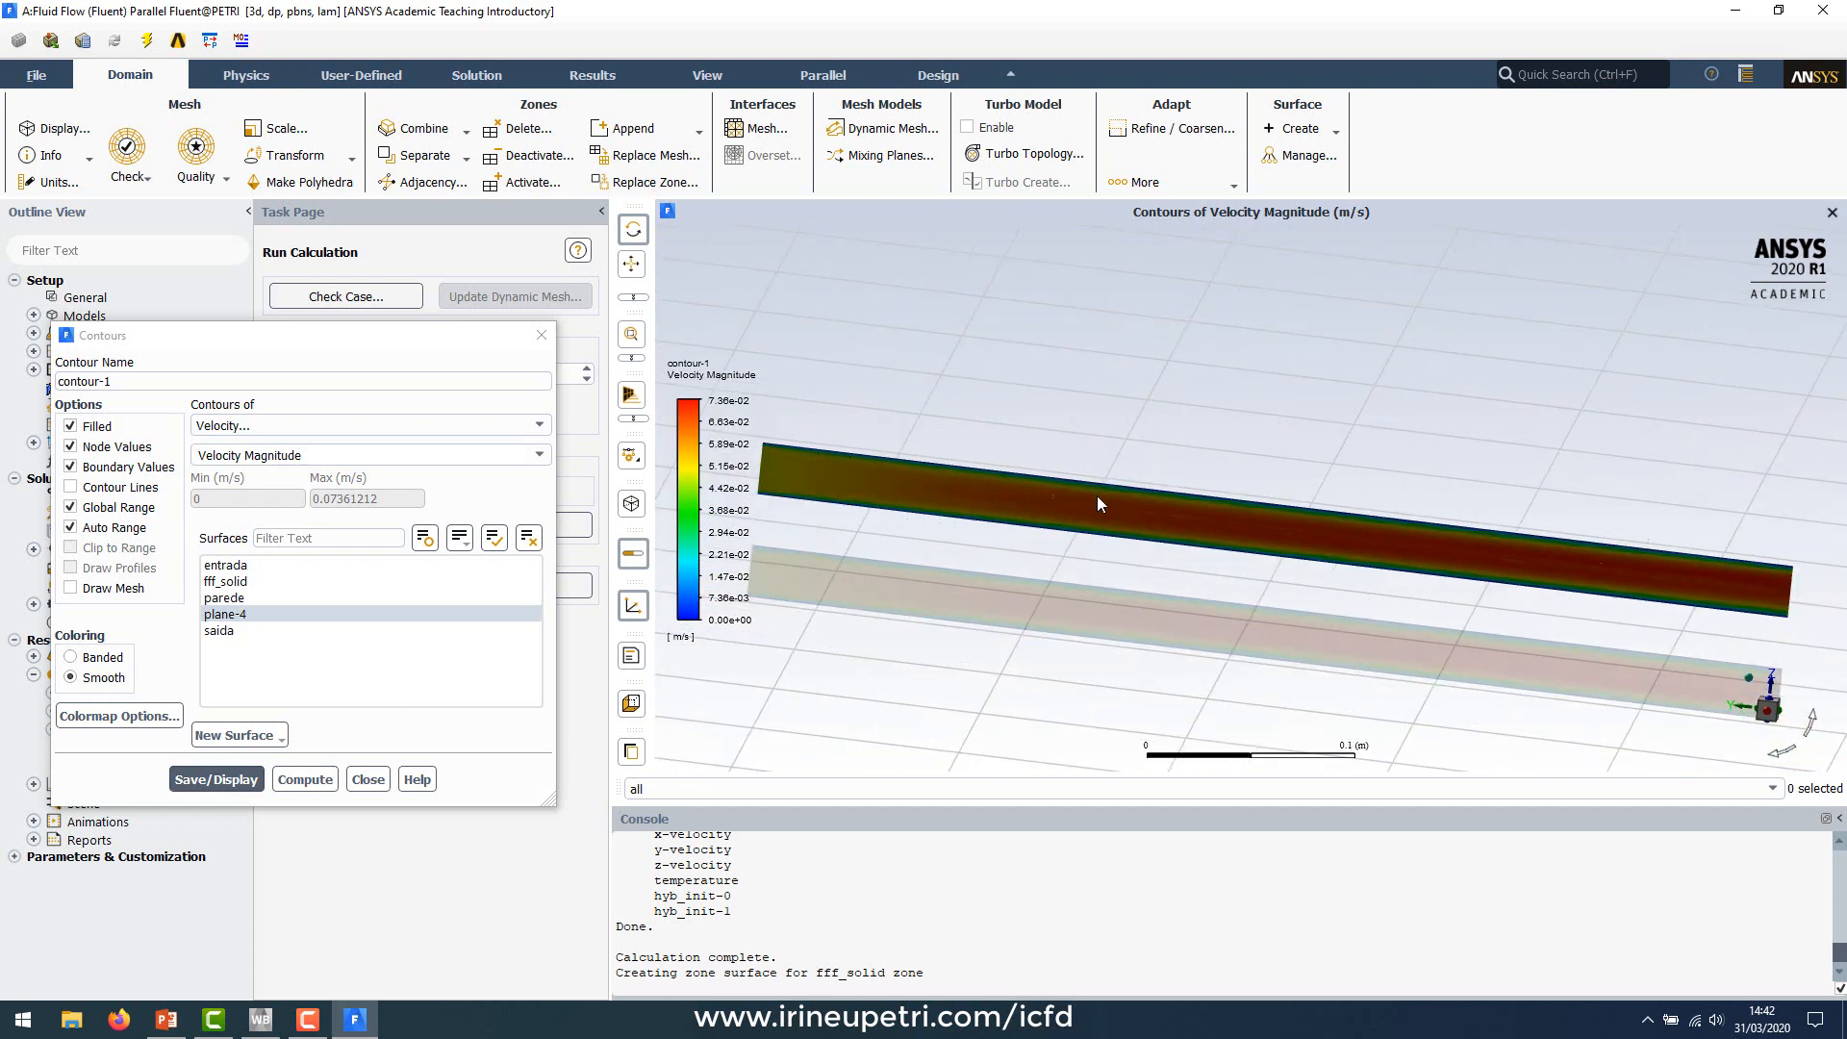
scroll(1098, 501, up, 5)
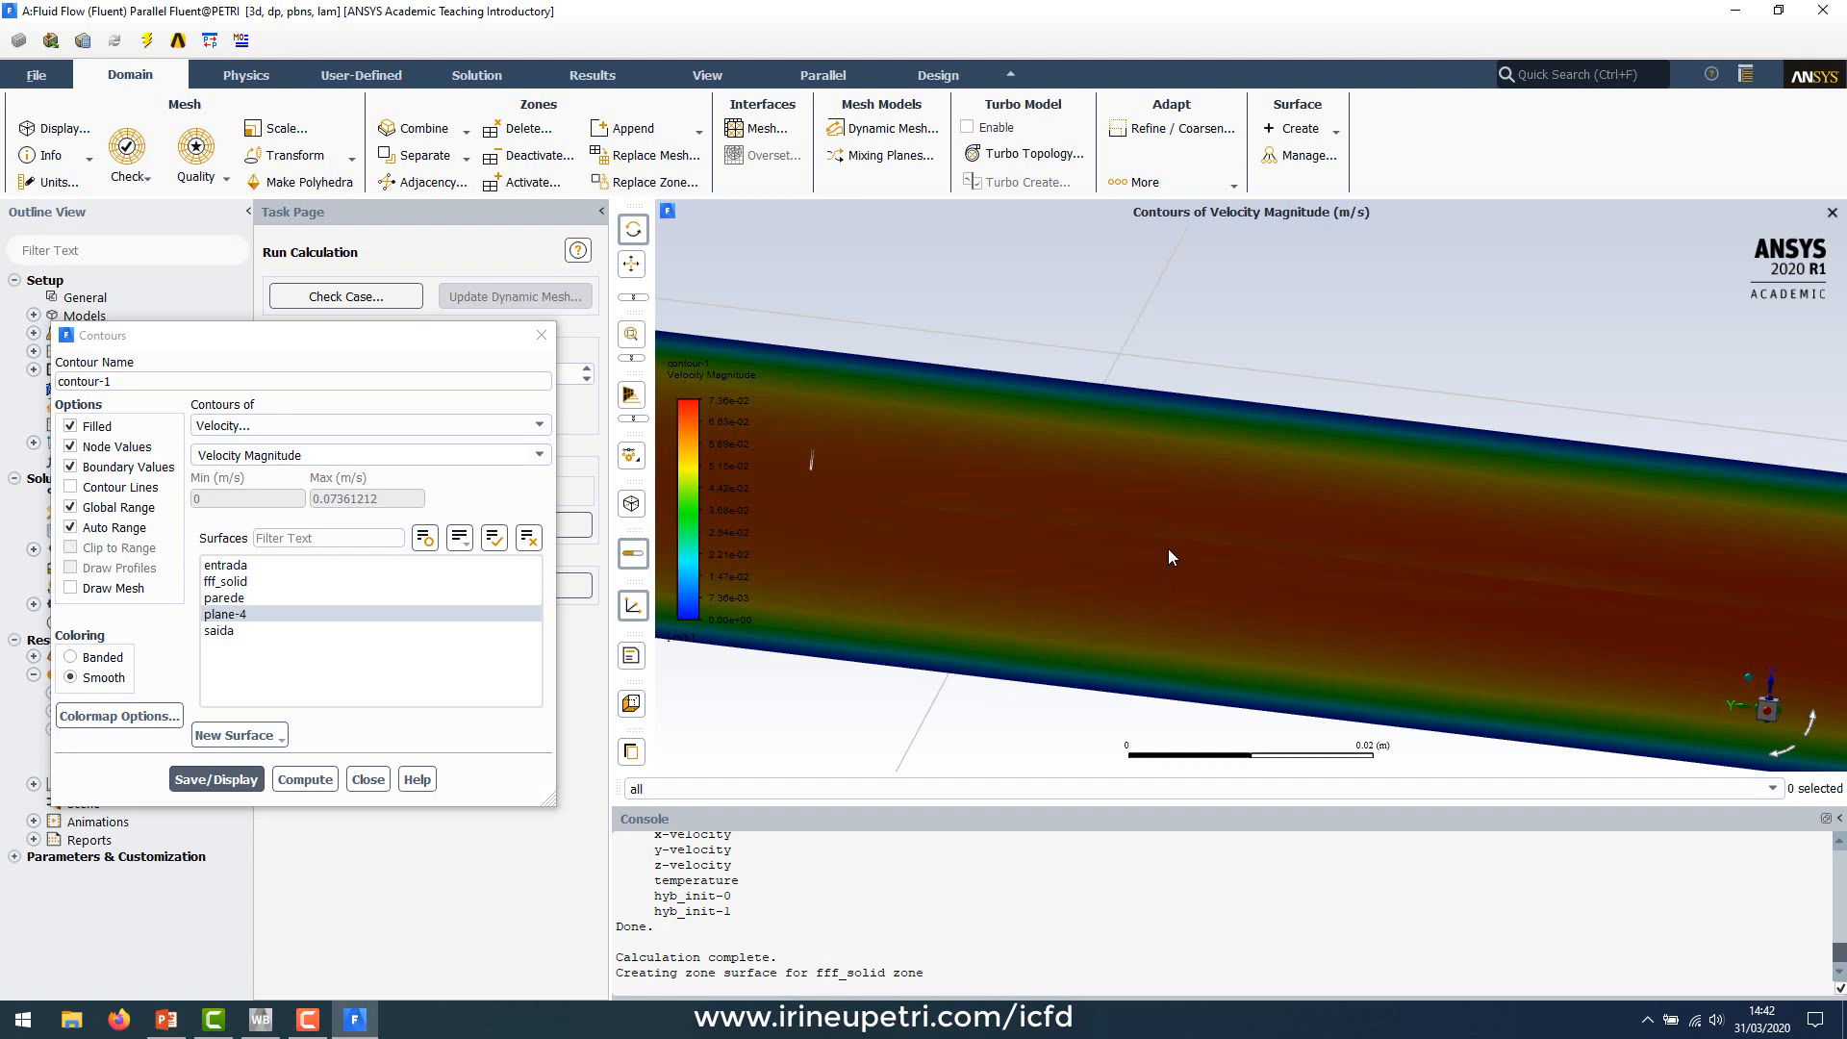
scroll(1219, 577, down, 5)
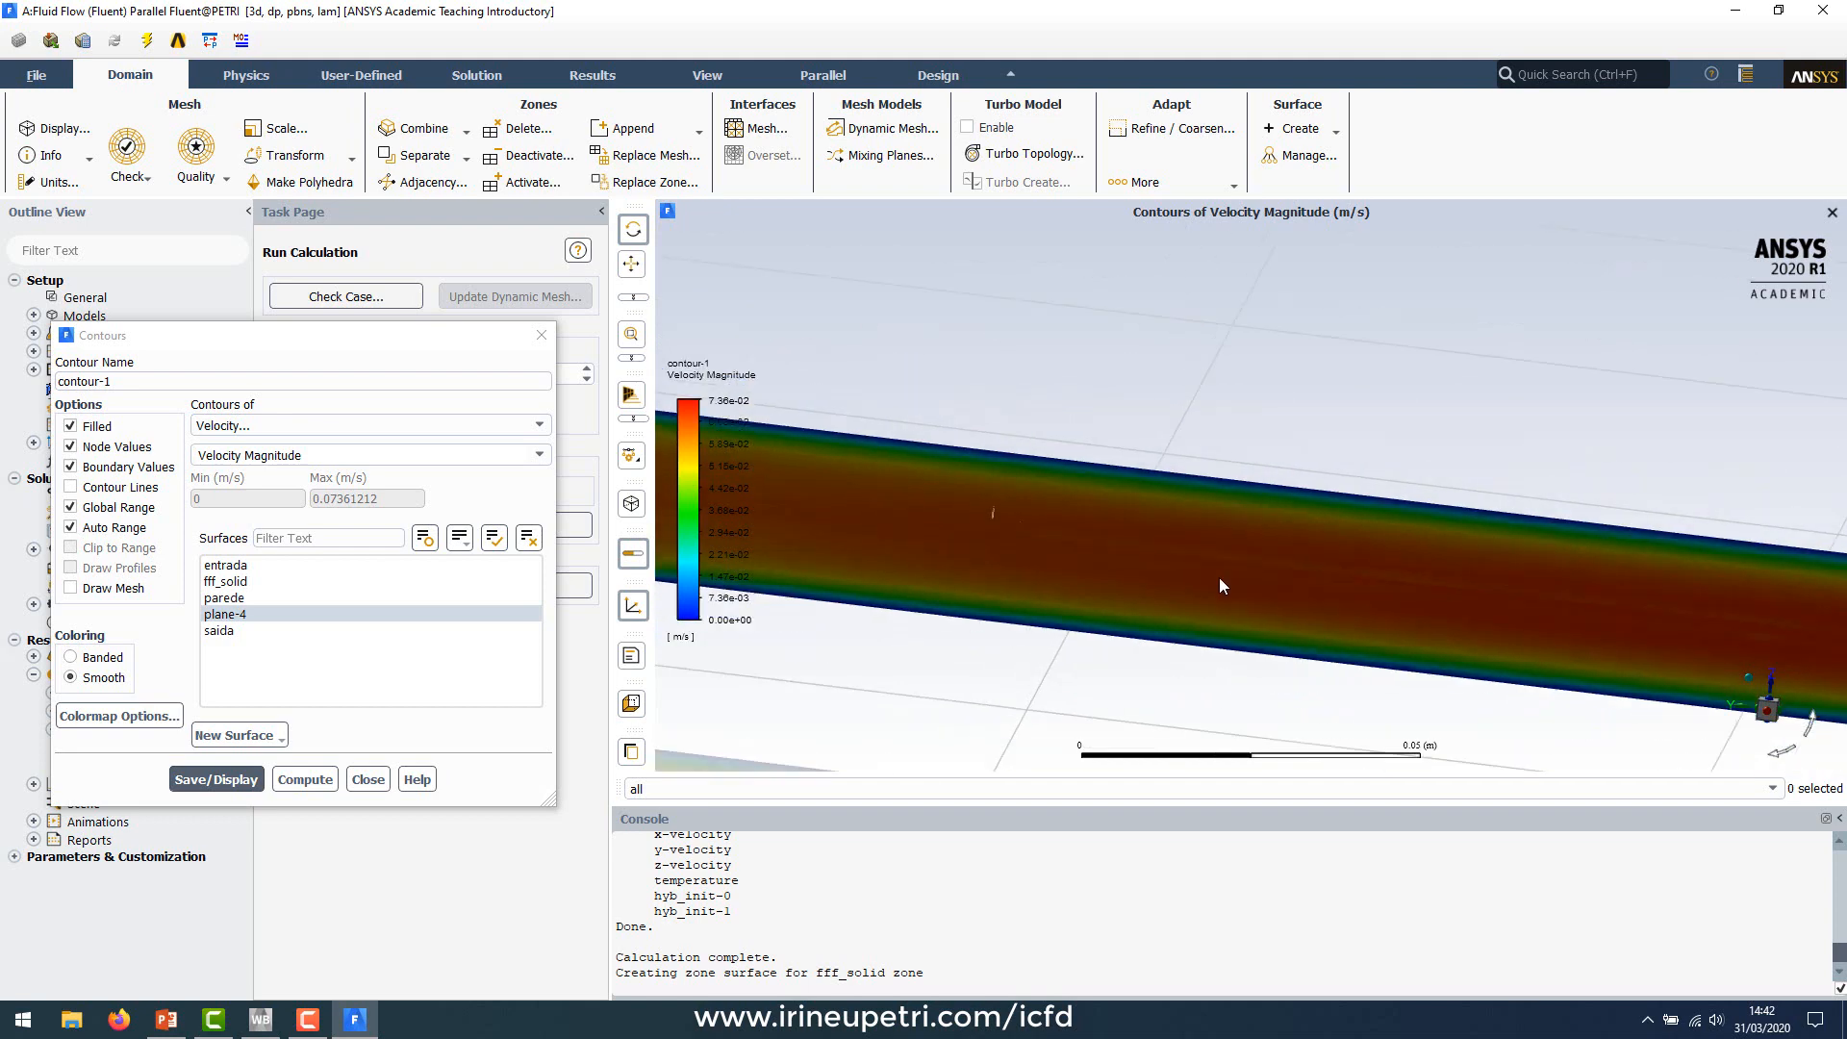
drag(1093, 568, 1155, 632)
scroll(1677, 671, up, 5)
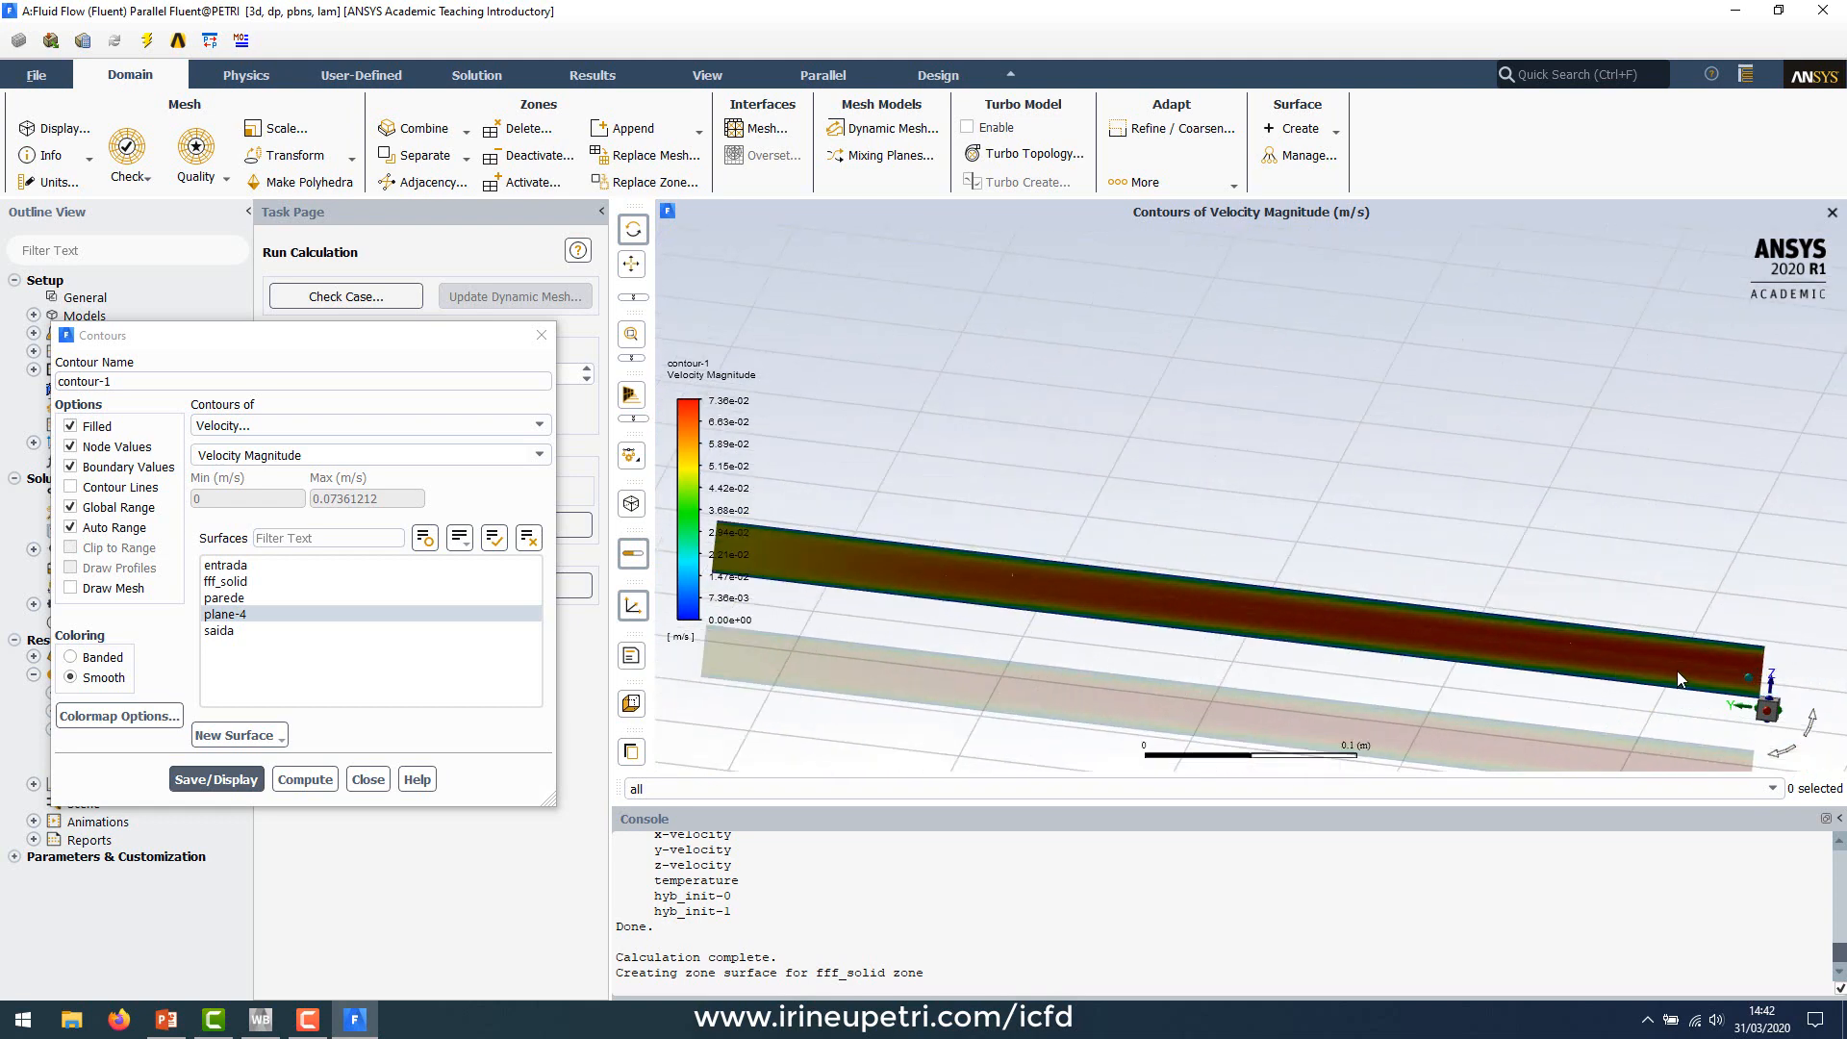
scroll(1443, 631, down, 5)
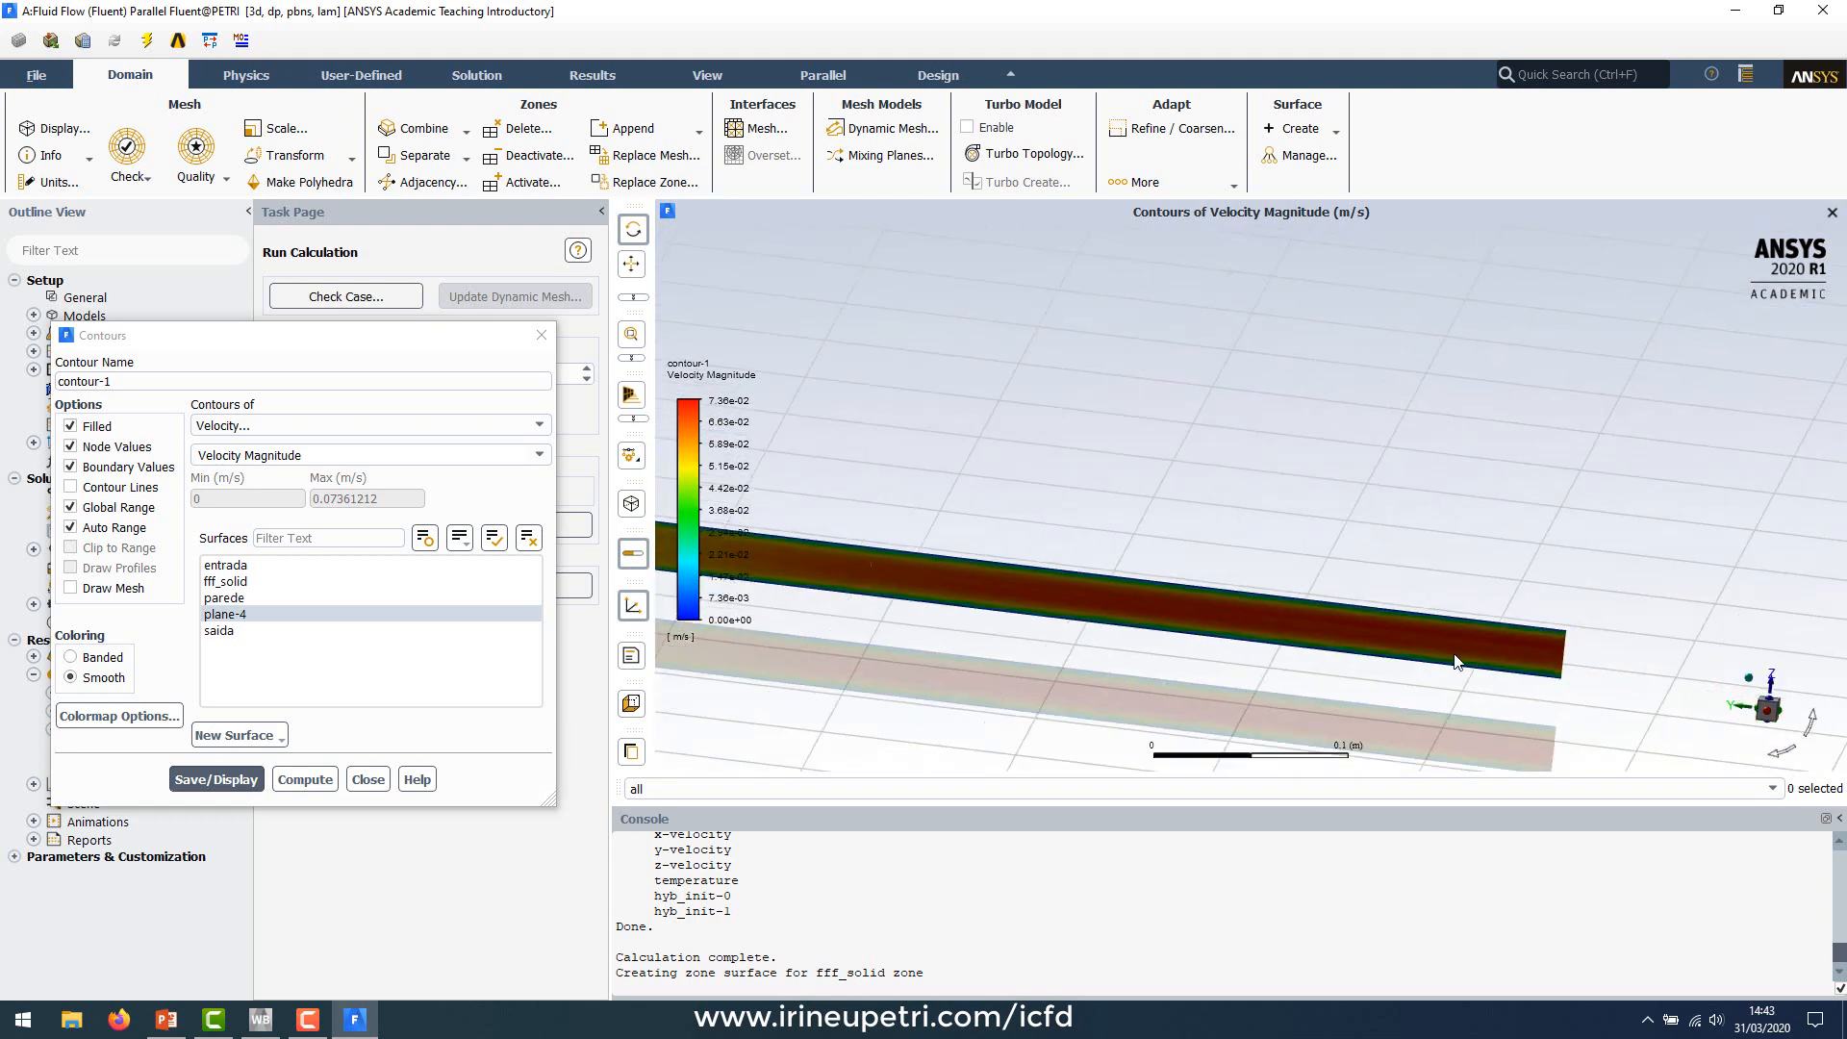
scroll(1078, 627, up, 1)
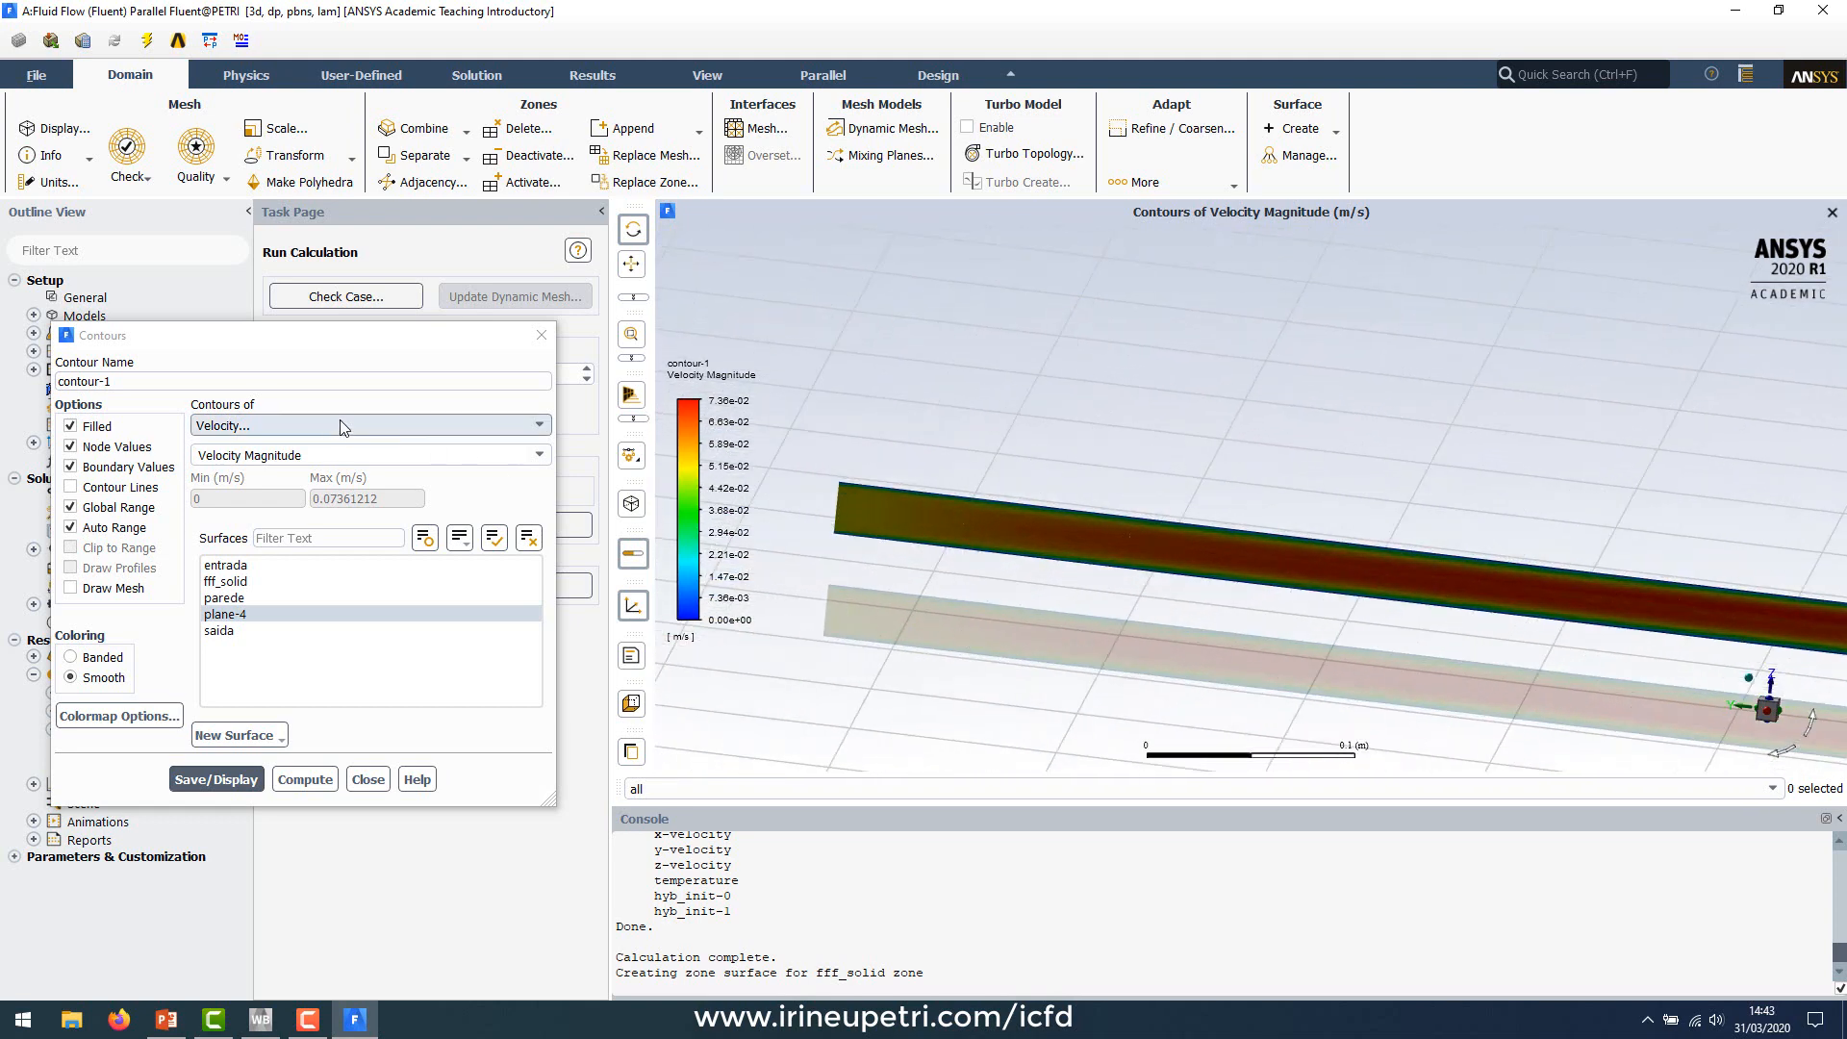
Step: Switch the contours on the lengthwise plane to static temperature, display them and compute their range
click(540, 425)
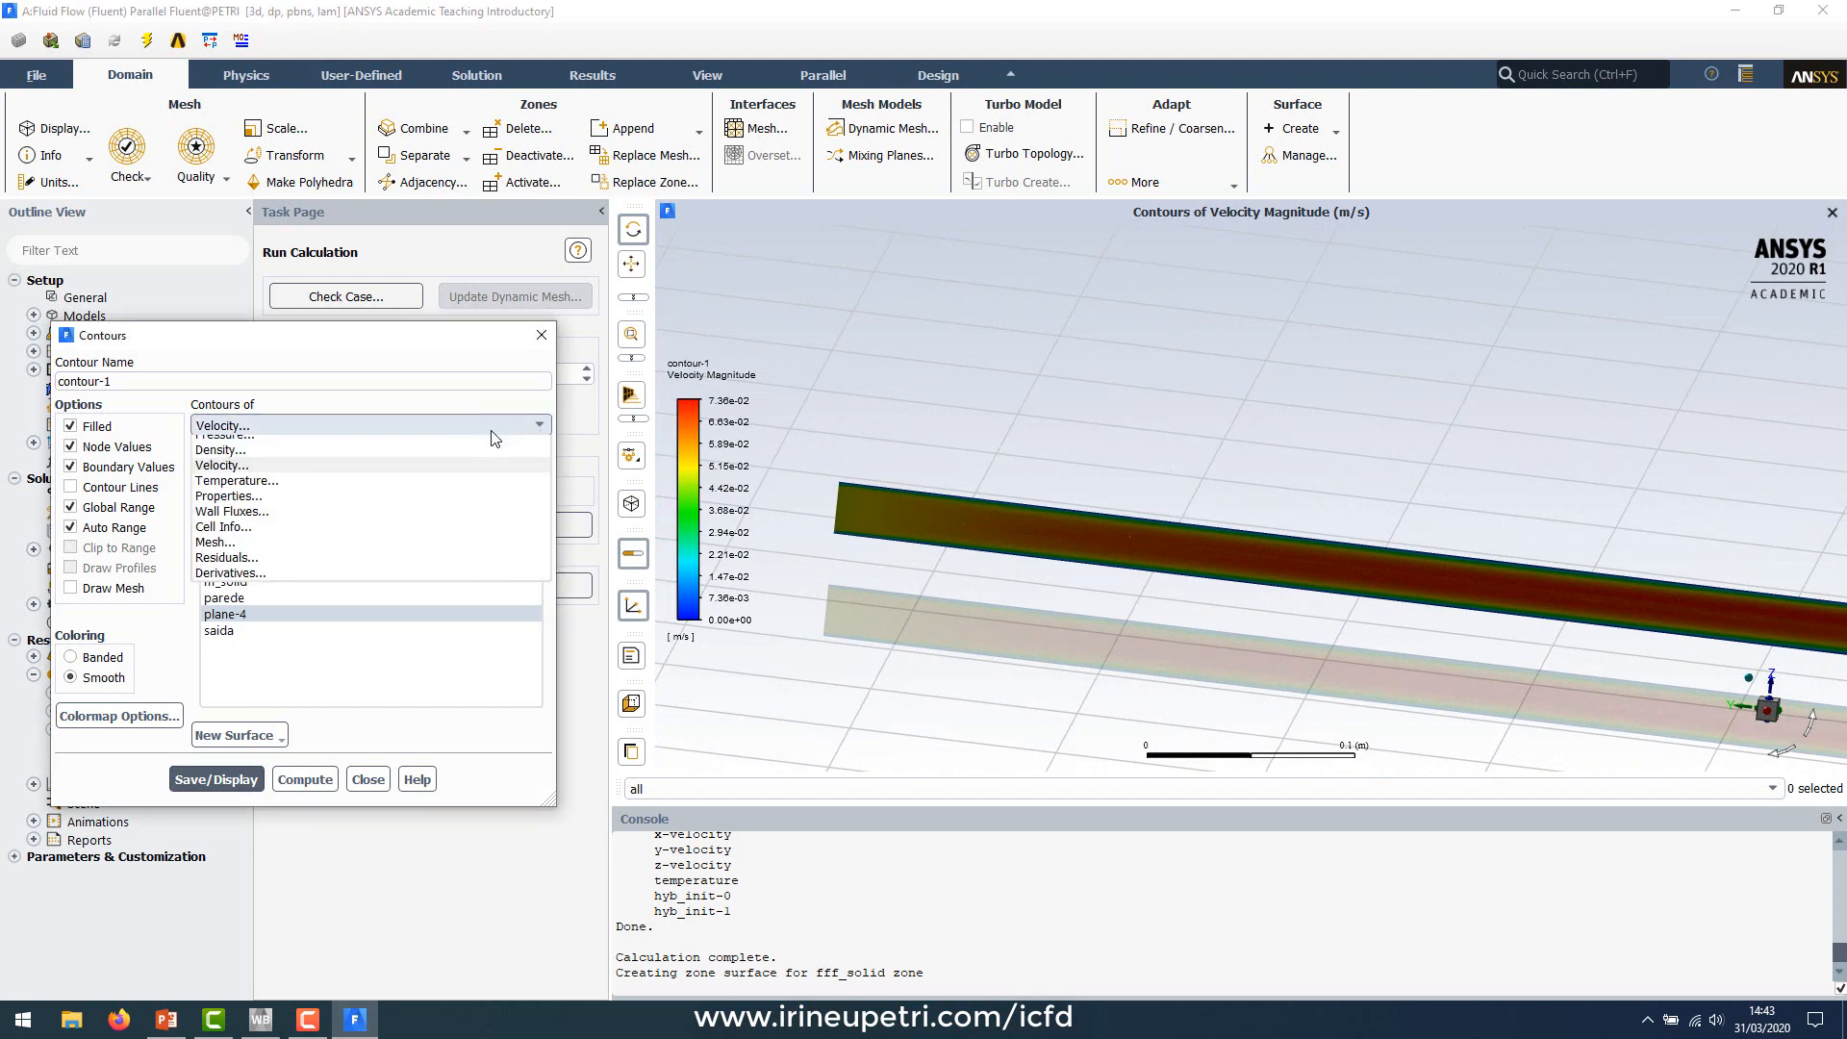
click(248, 491)
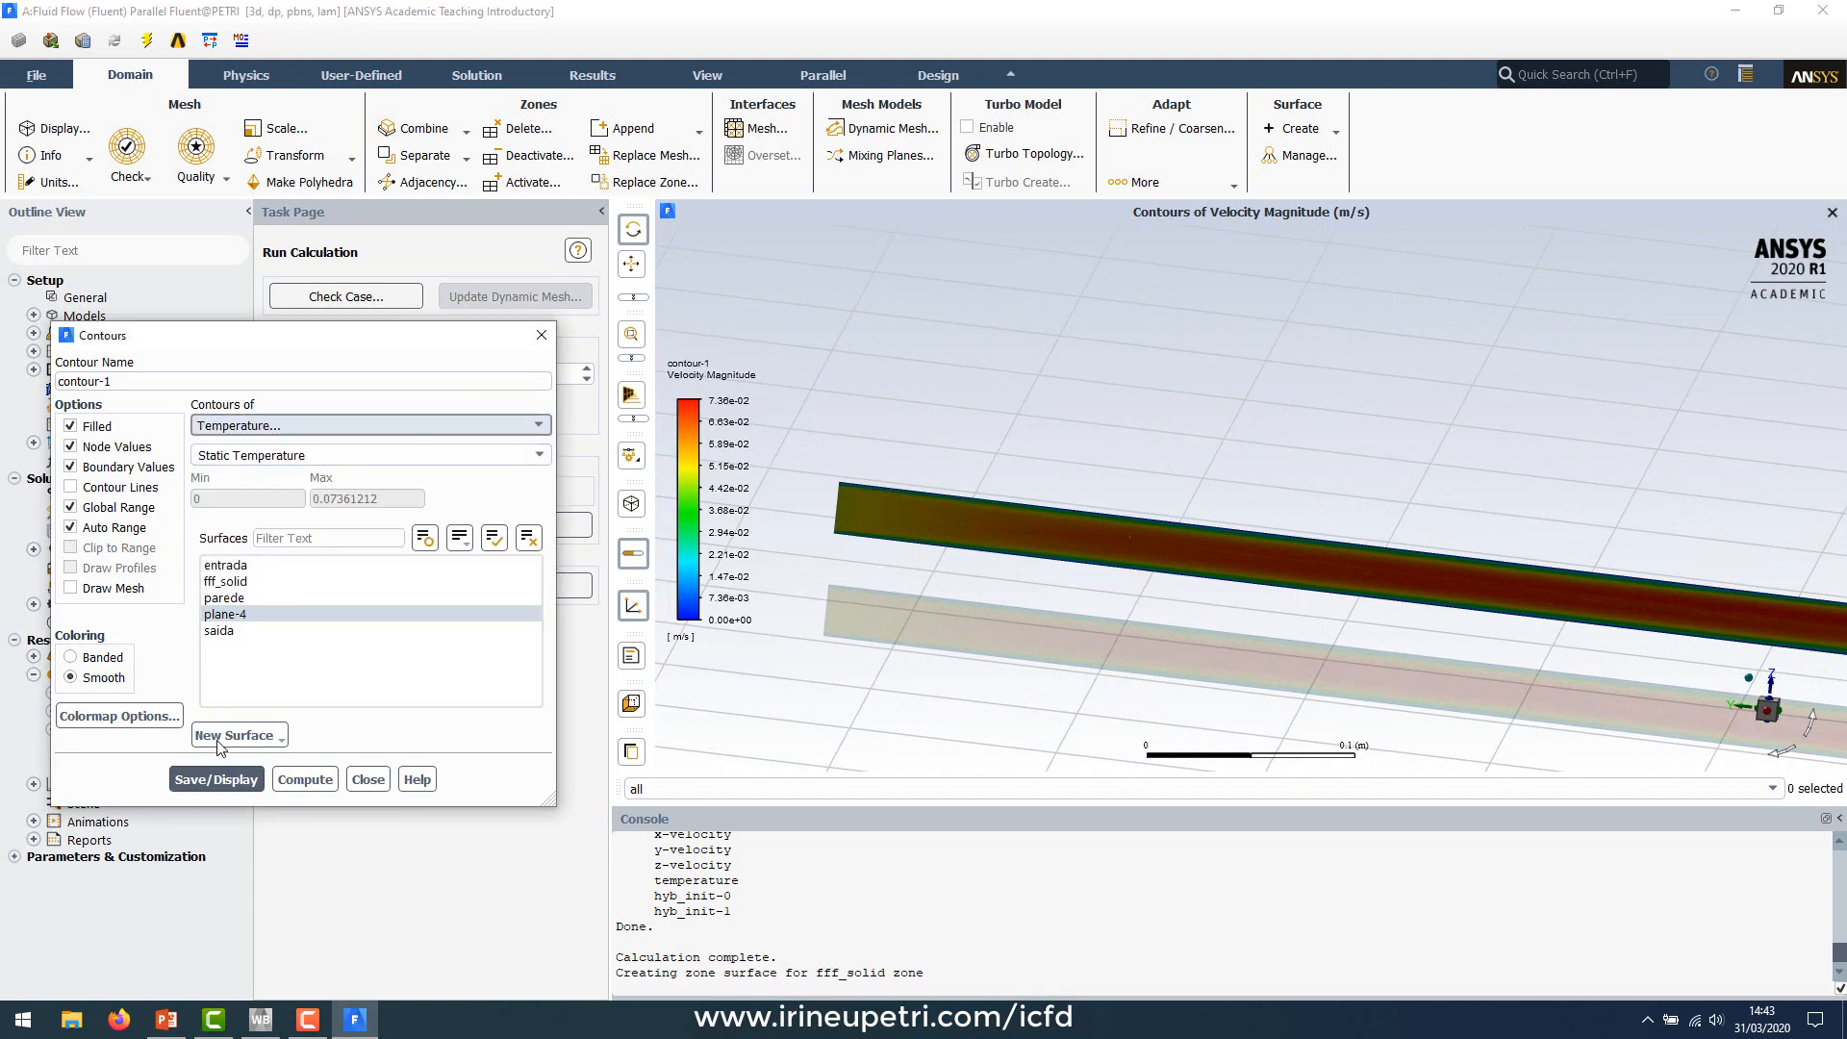
click(222, 778)
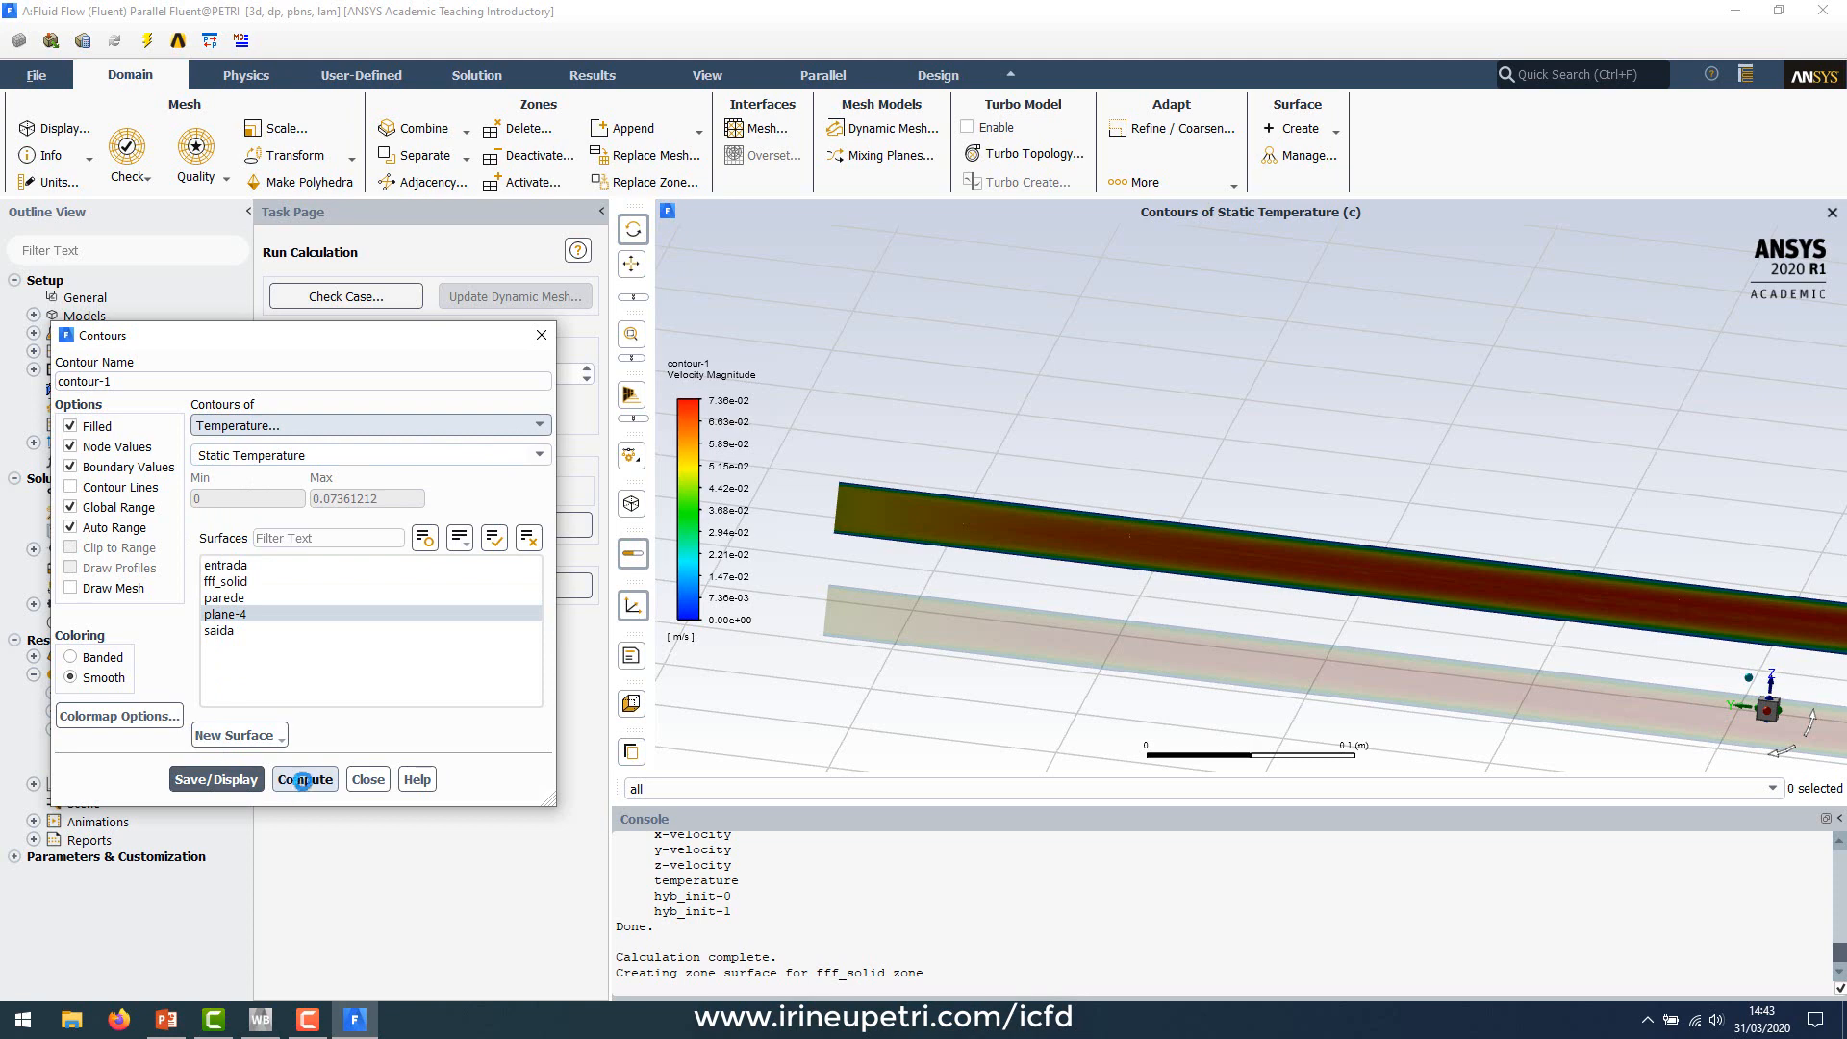
click(310, 779)
Step: Examine the static temperature contours near the heated walls and in the core, comparing the inlet region with the rest of the pipe
scroll(821, 497, up, 5)
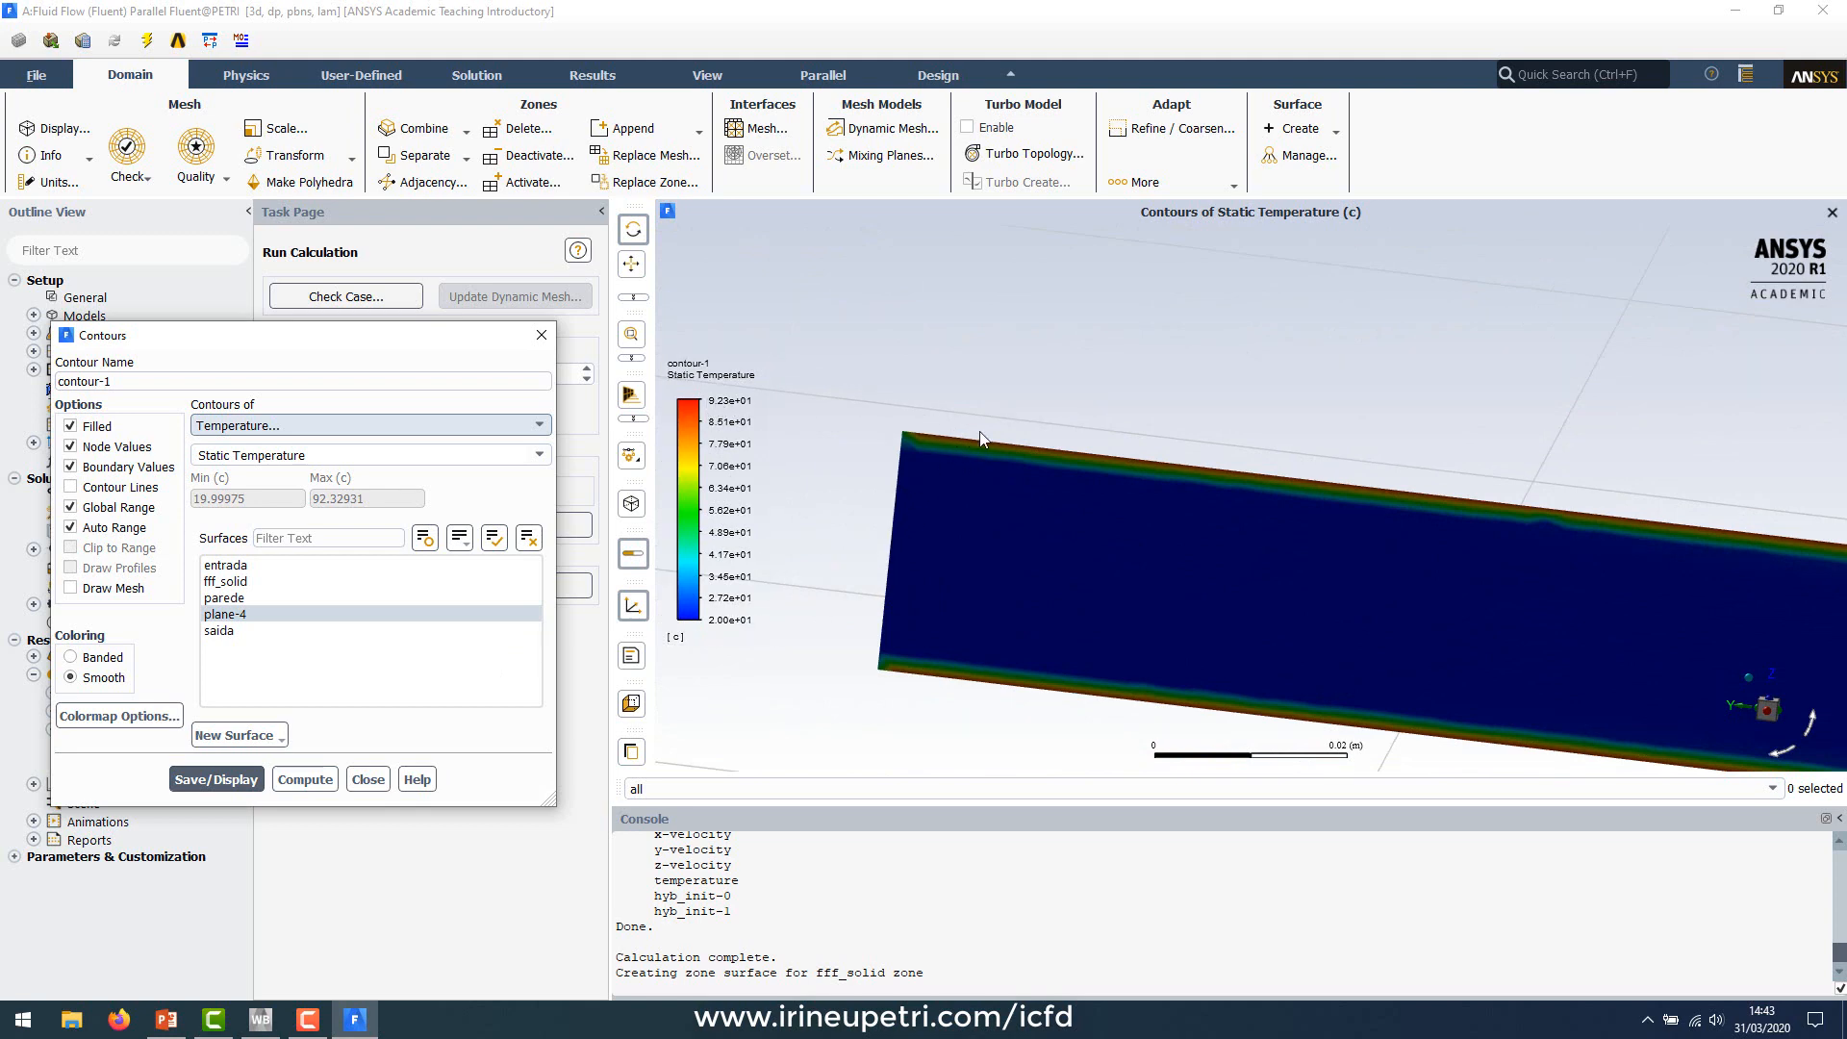
scroll(1176, 458, up, 2)
scroll(1176, 459, up, 1)
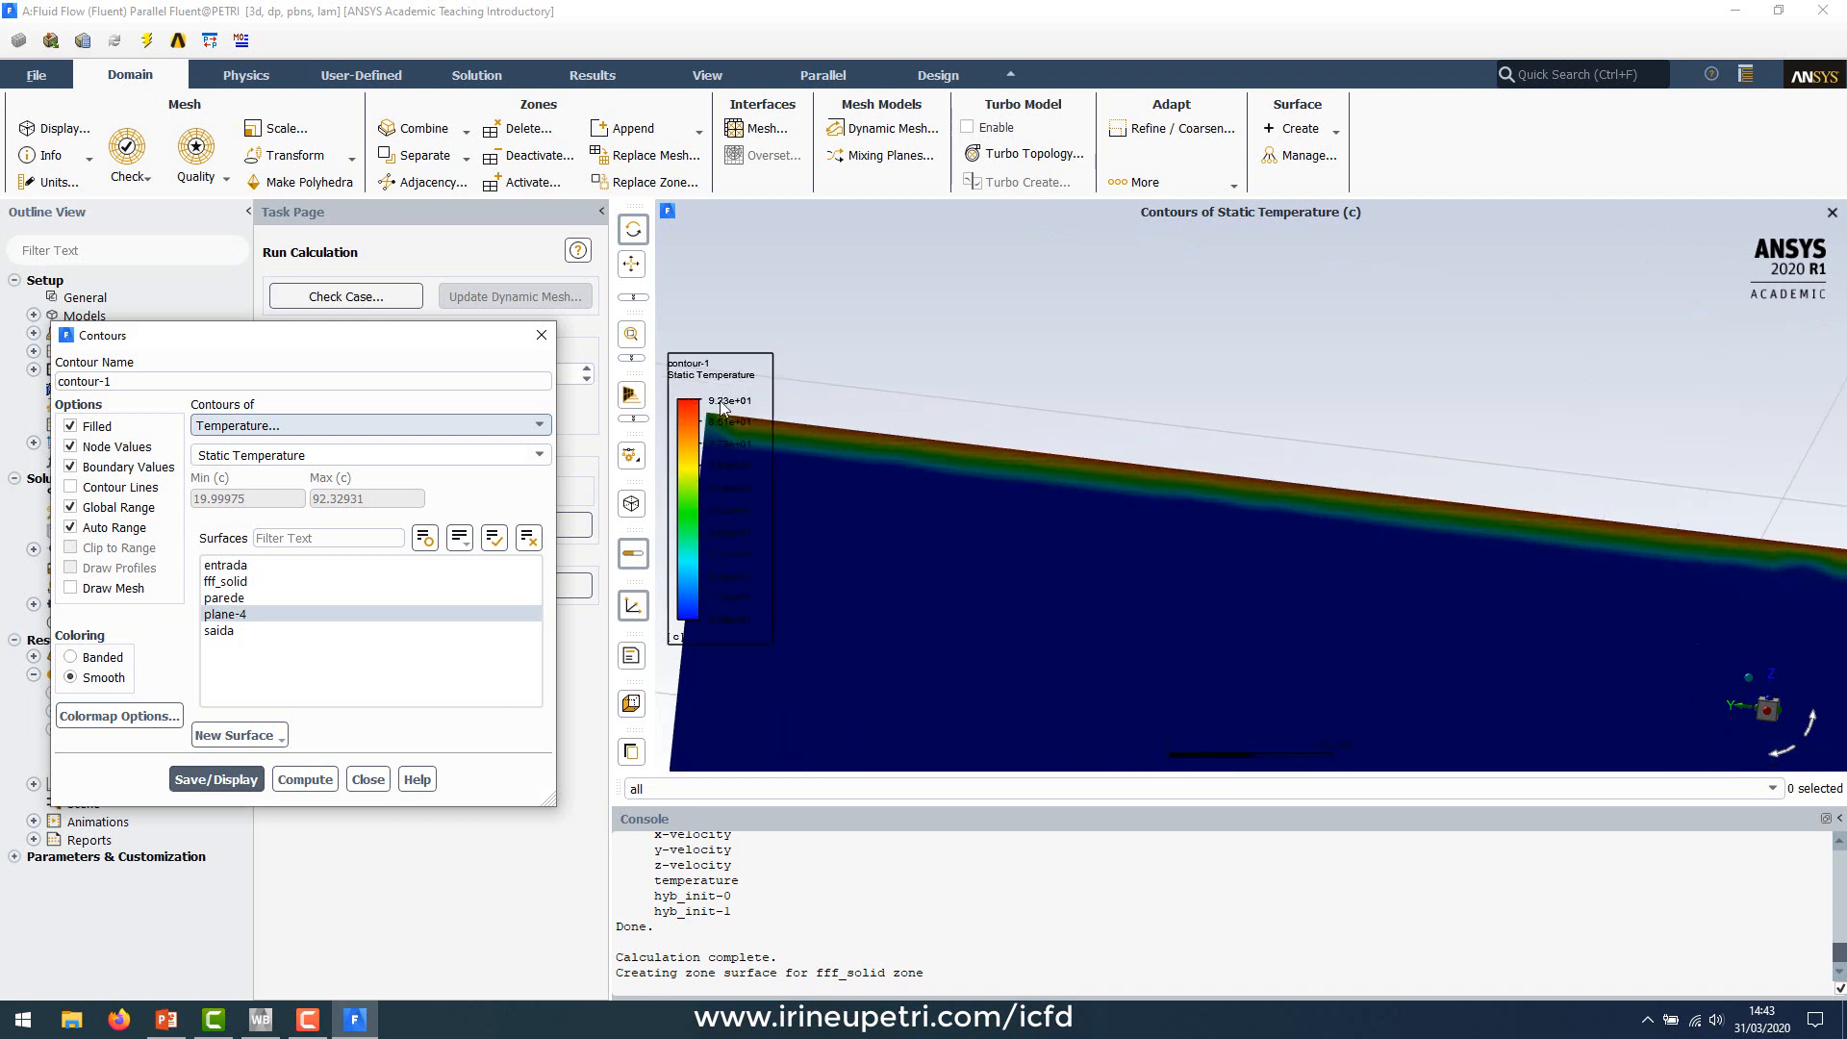
scroll(1020, 465, down, 3)
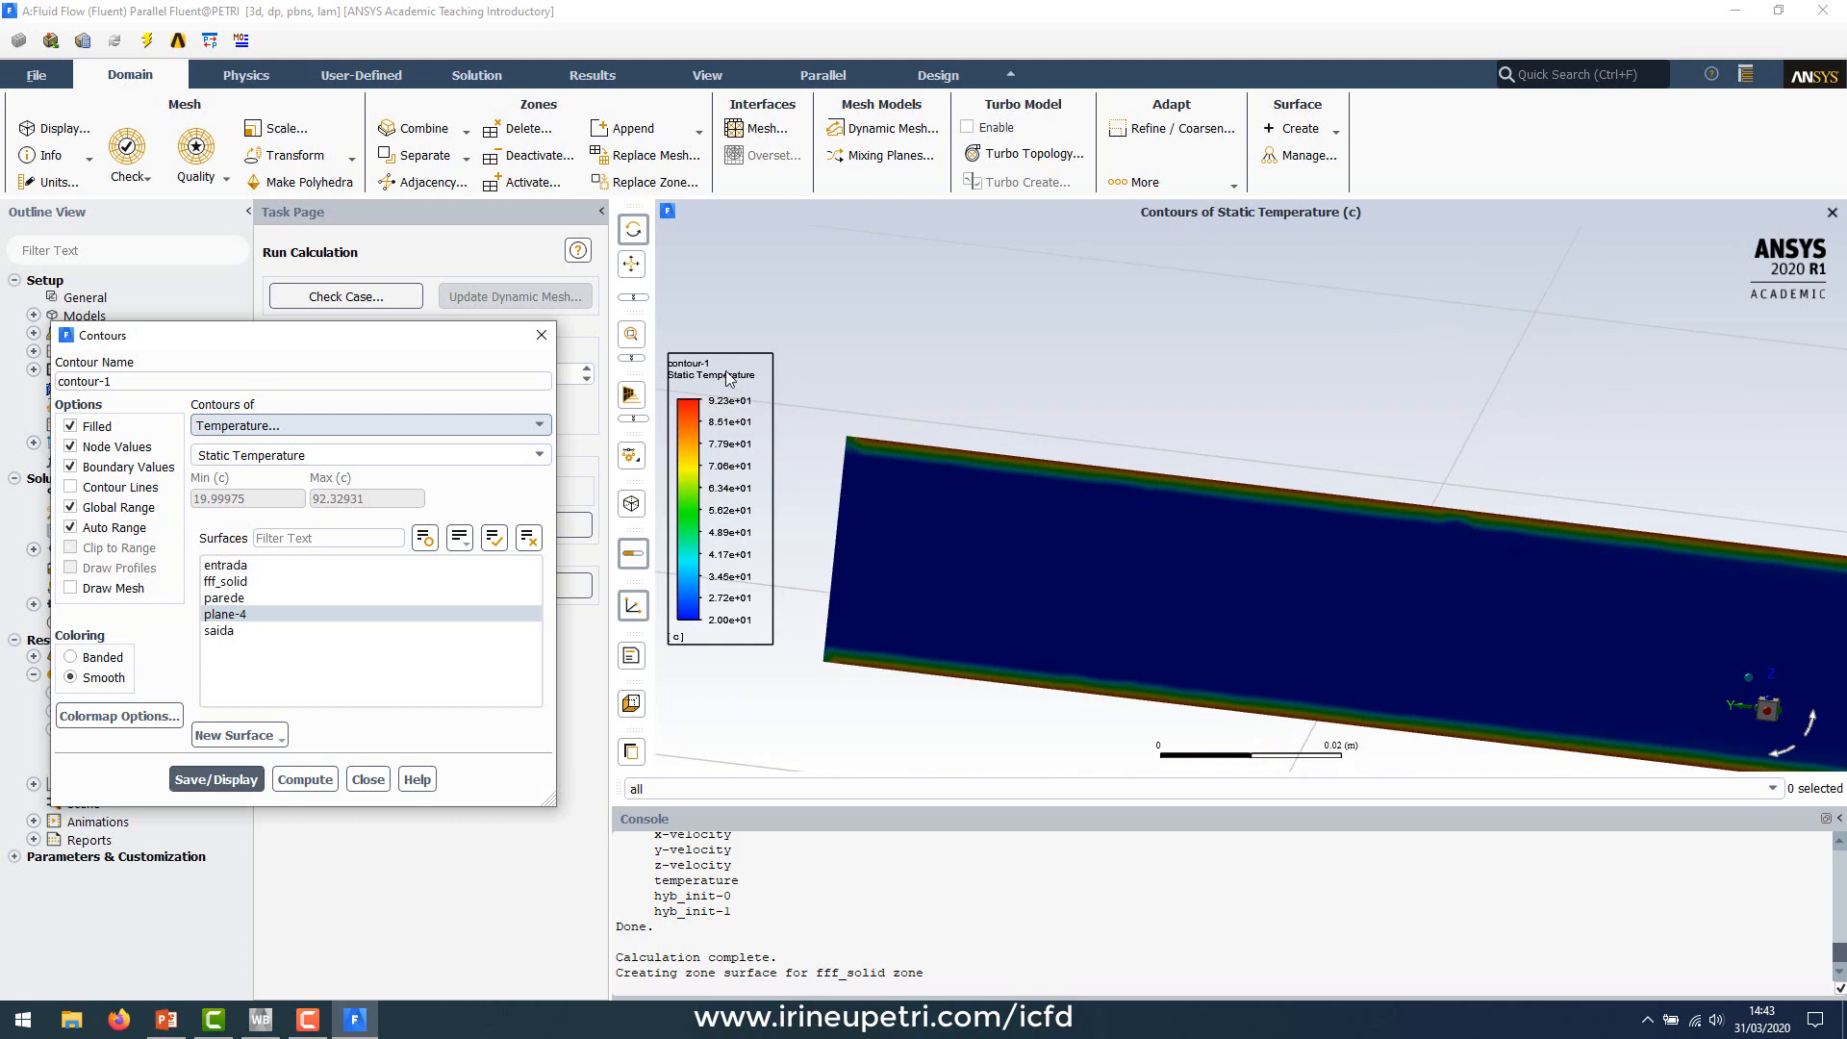
scroll(975, 553, down, 4)
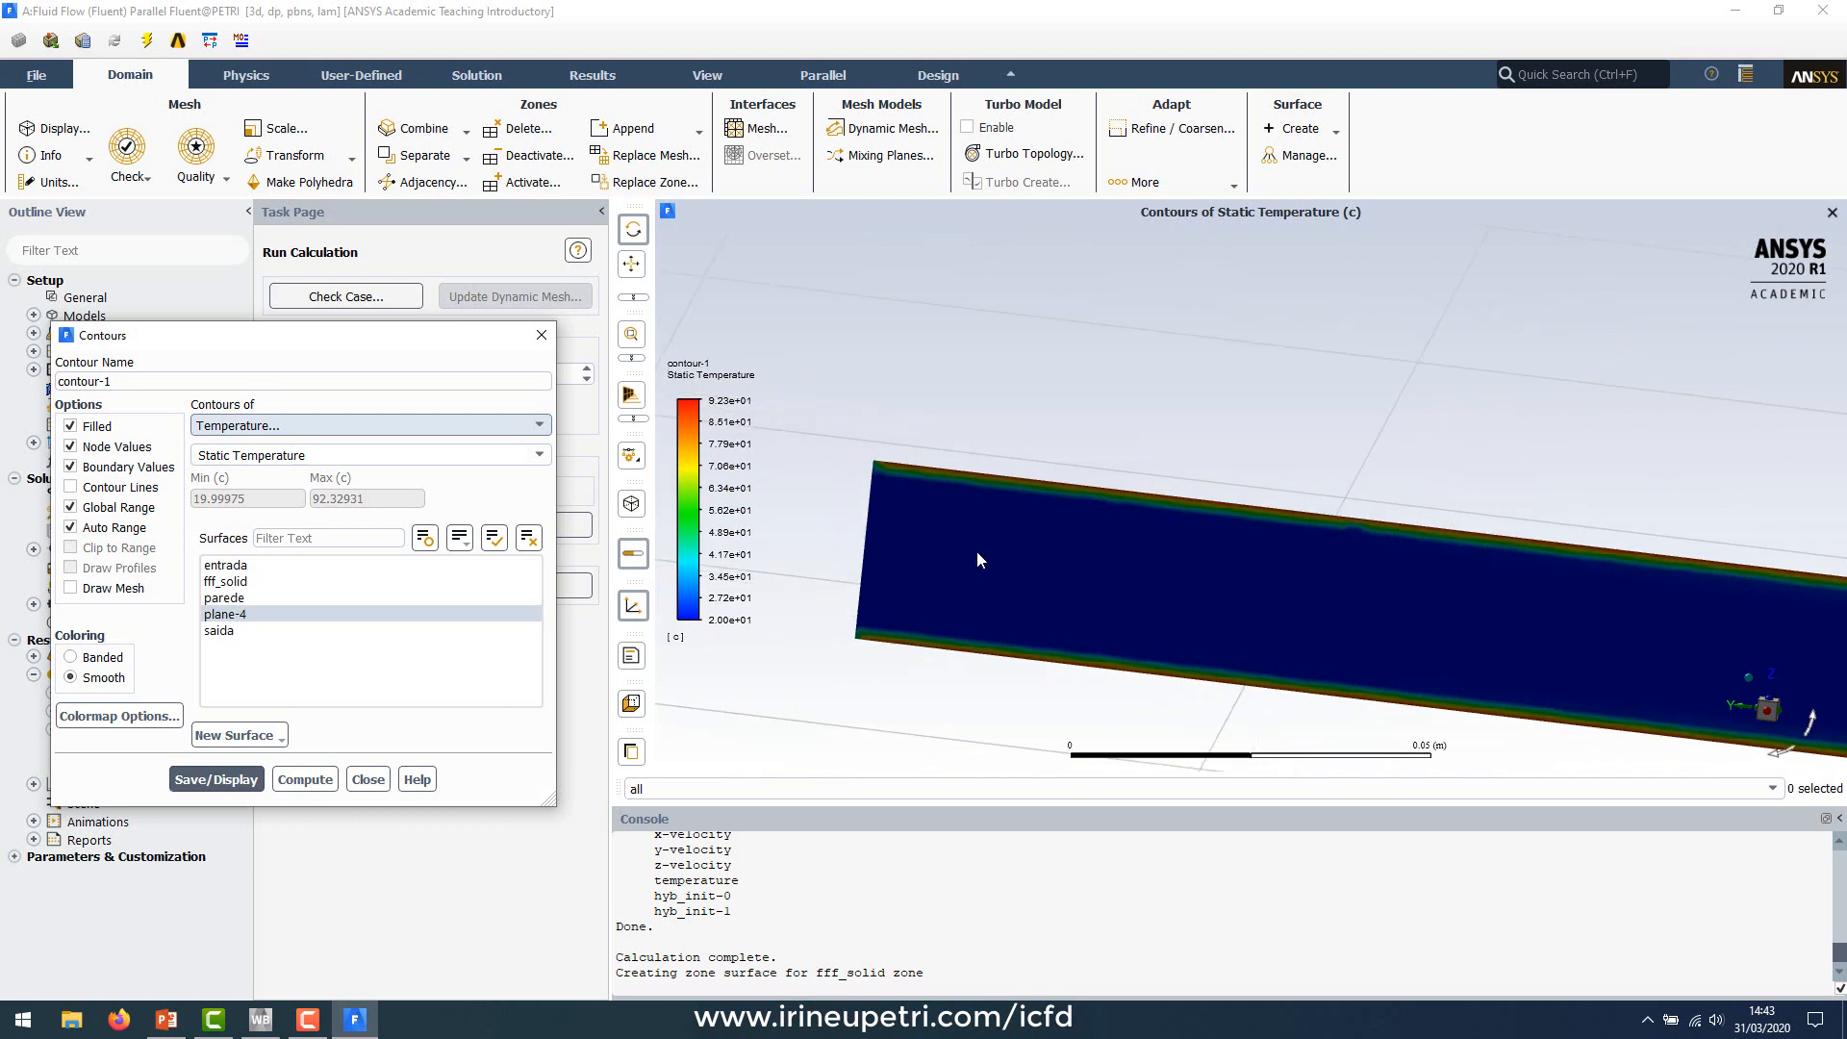
scroll(1492, 621, down, 6)
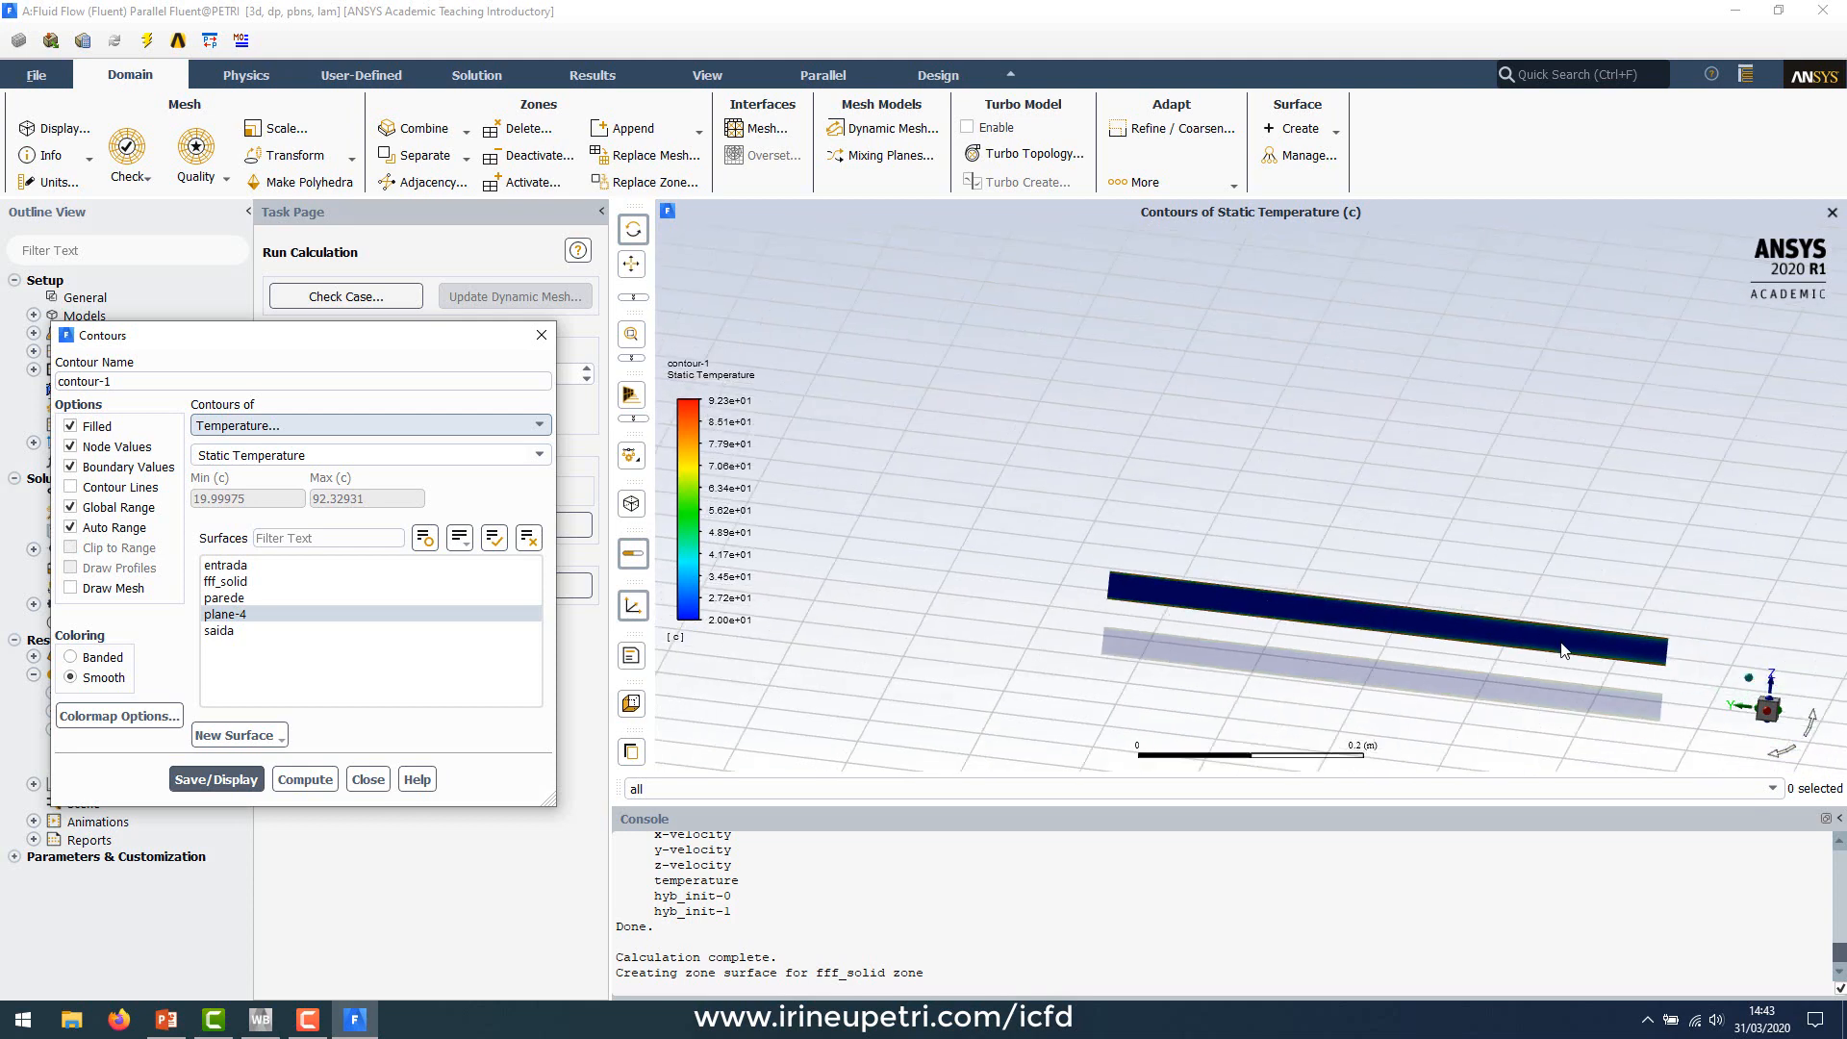
scroll(1562, 650, up, 8)
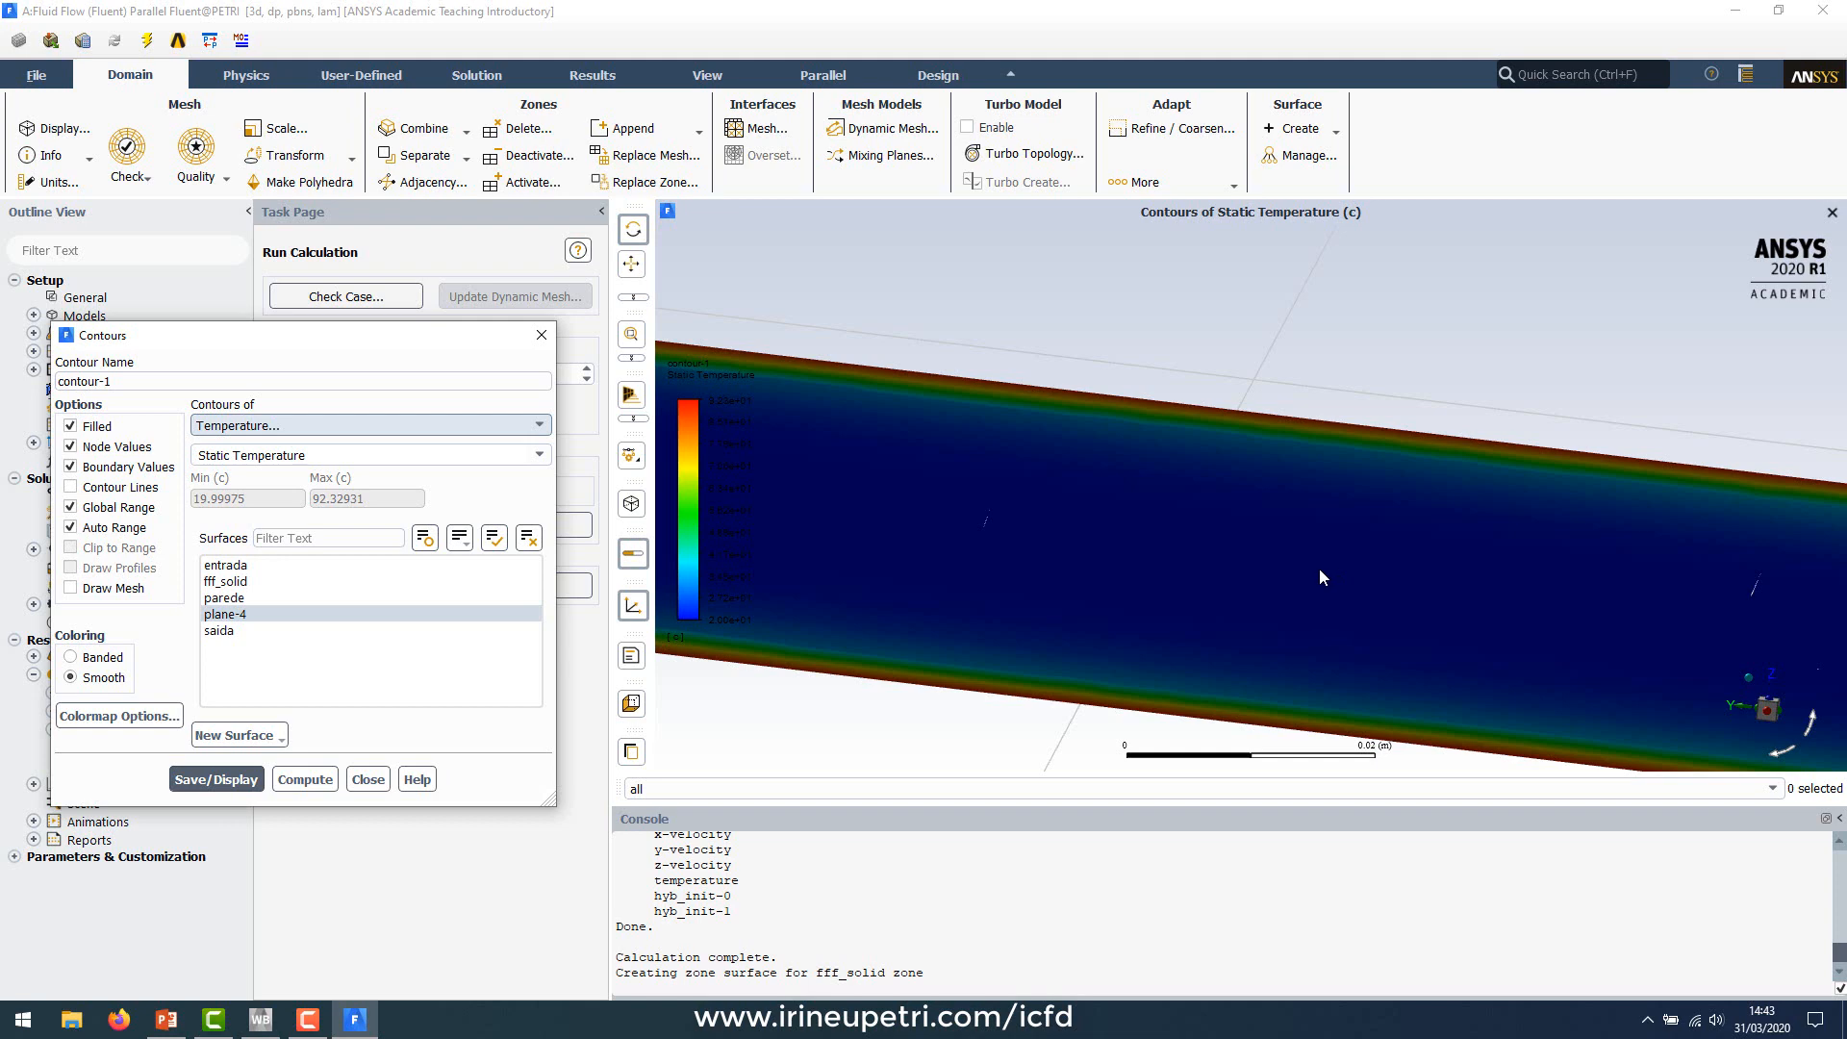
scroll(1318, 568, down, 5)
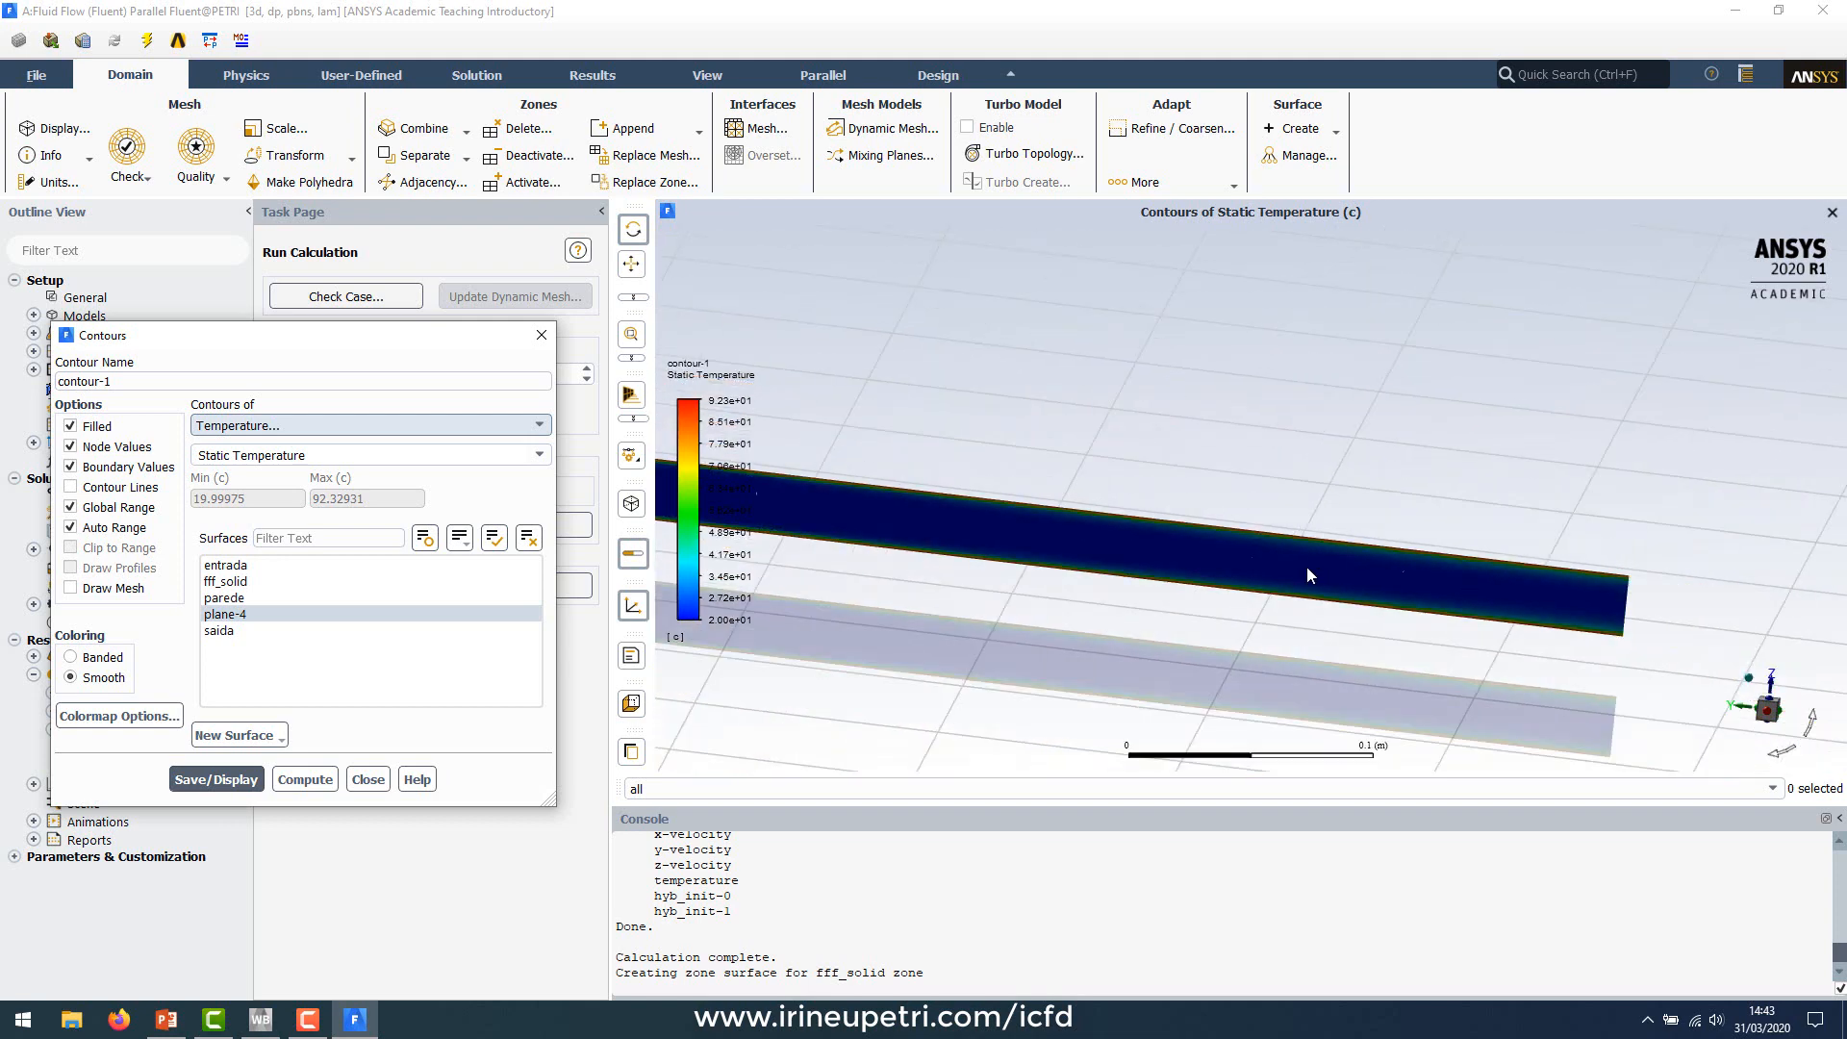
scroll(1307, 569, down, 2)
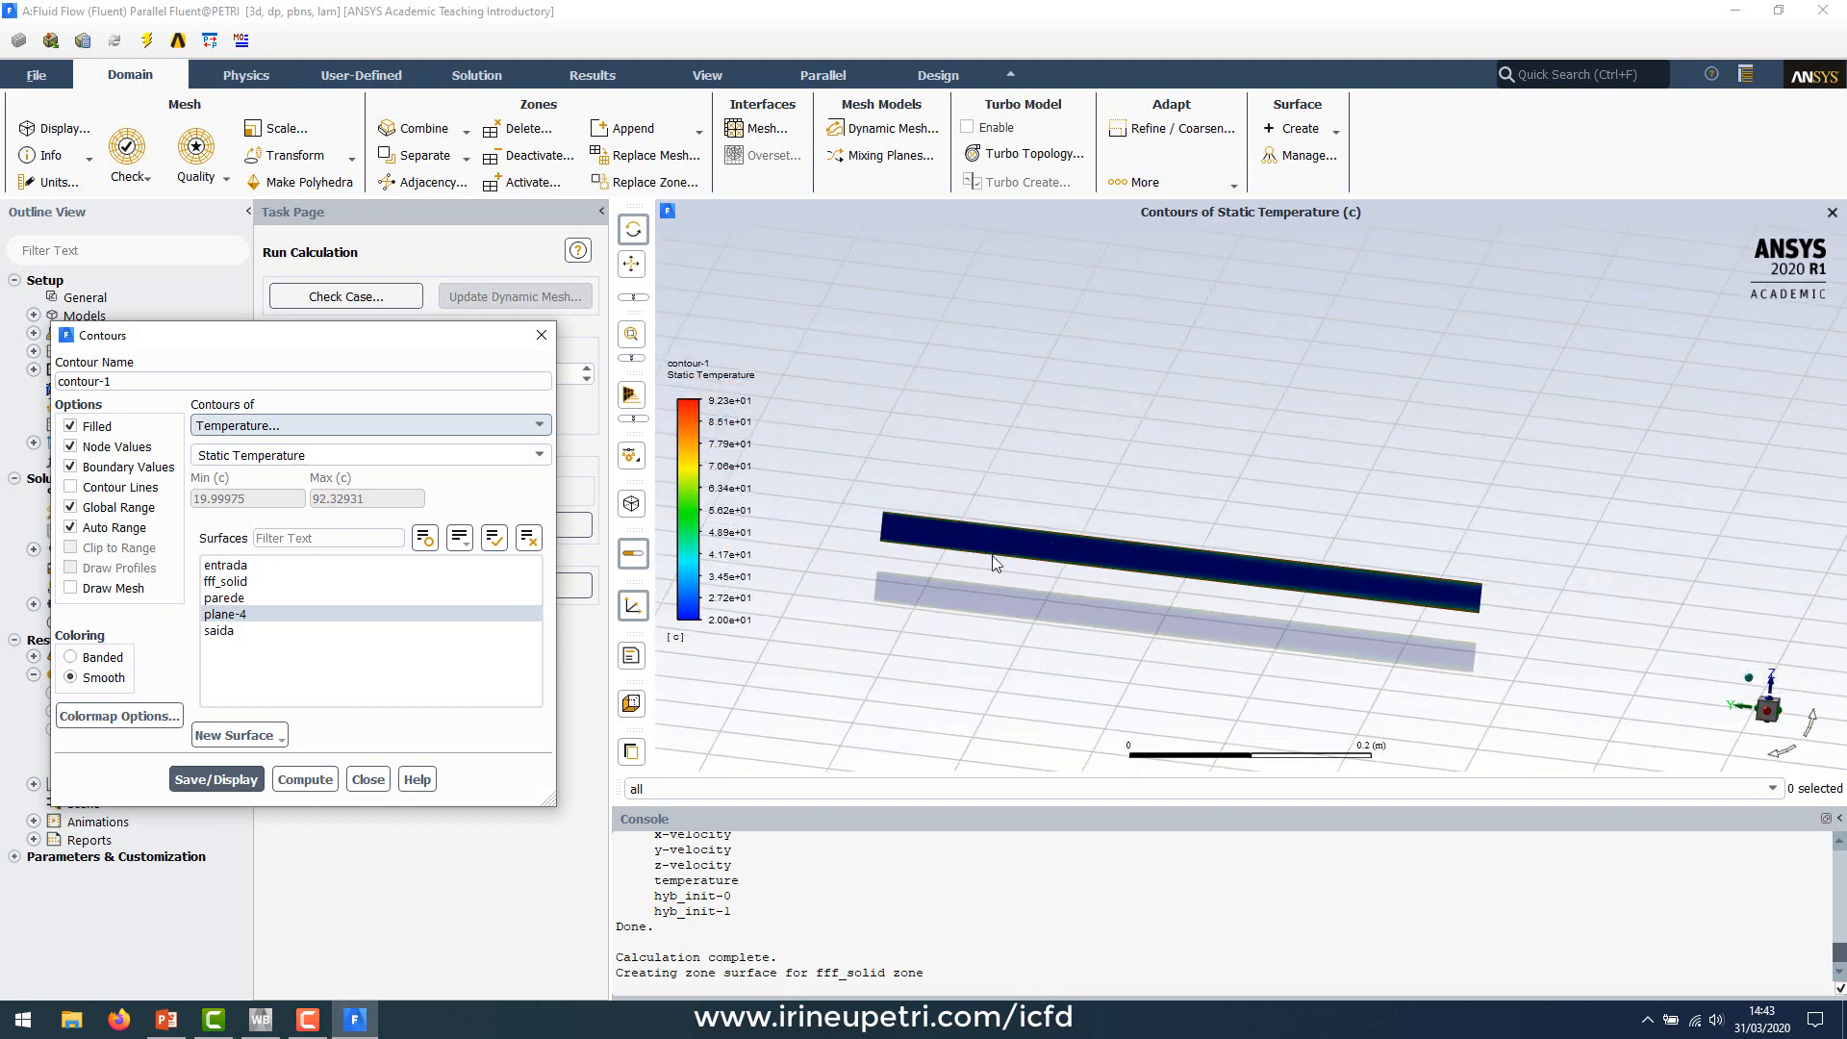
scroll(863, 523, up, 6)
scroll(897, 532, up, 1)
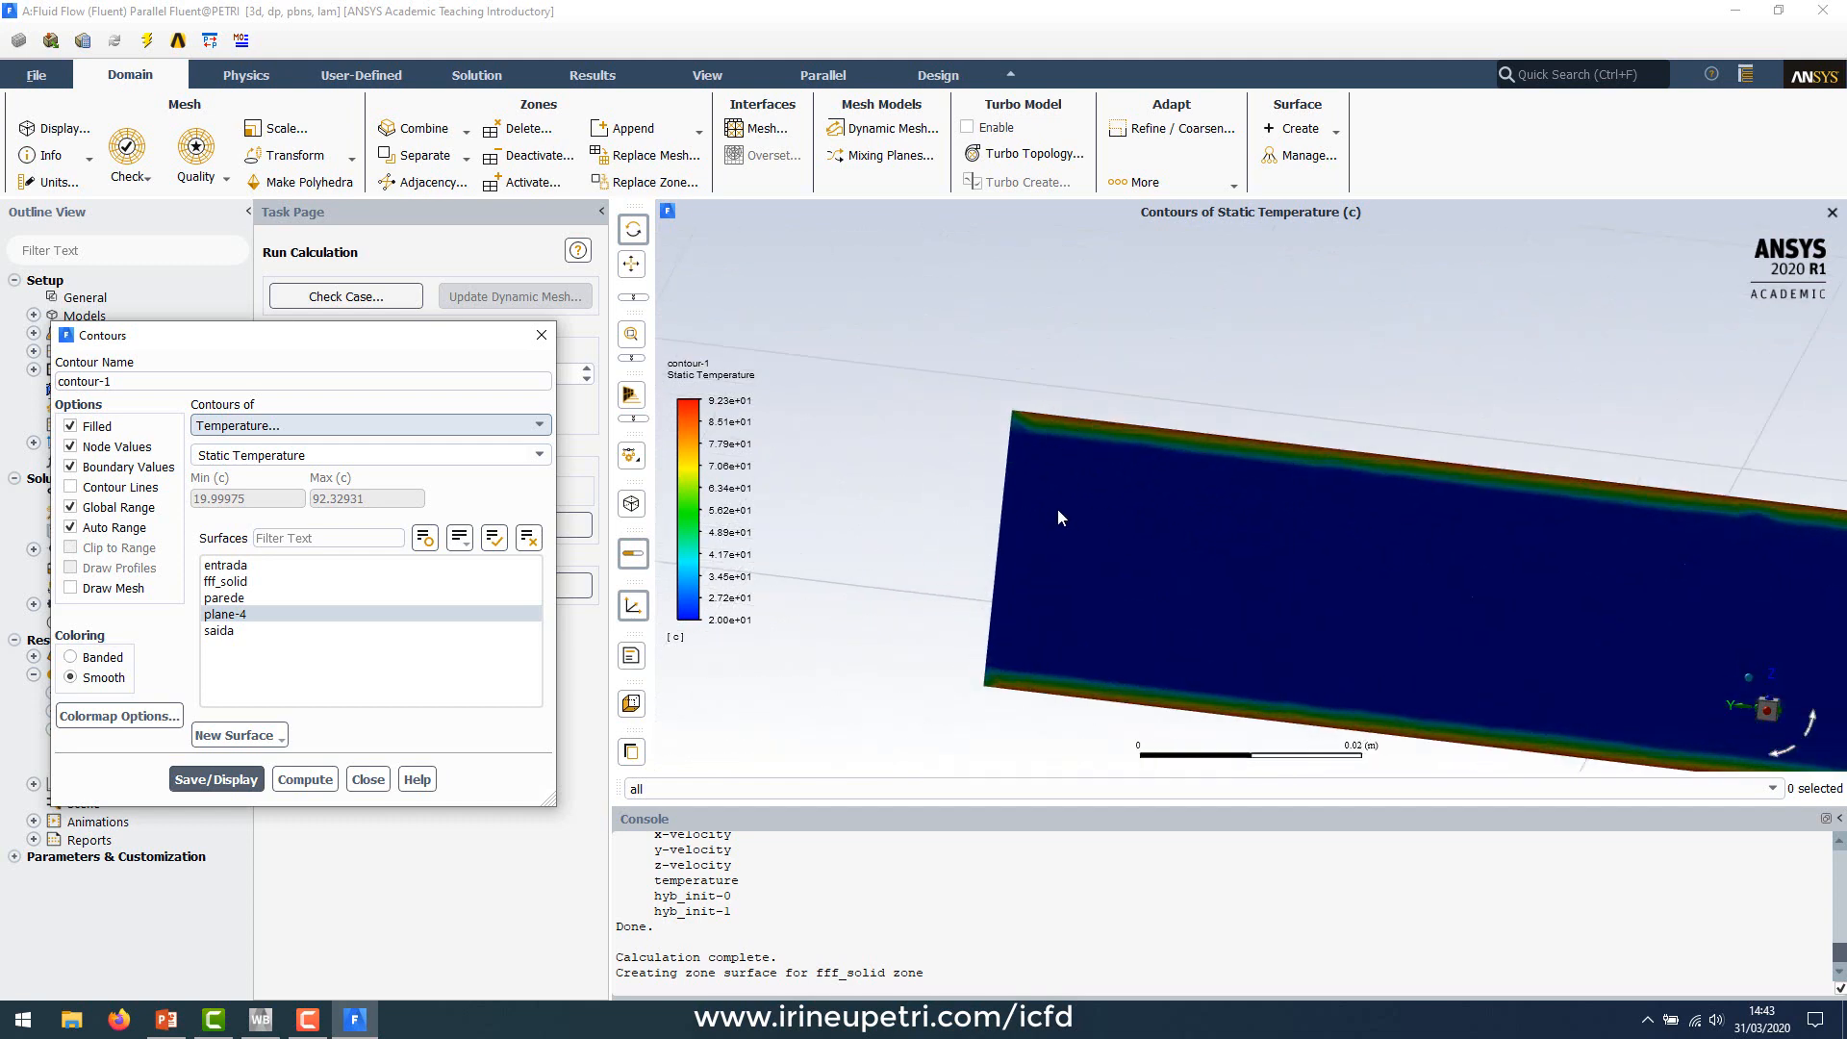
scroll(948, 528, down, 2)
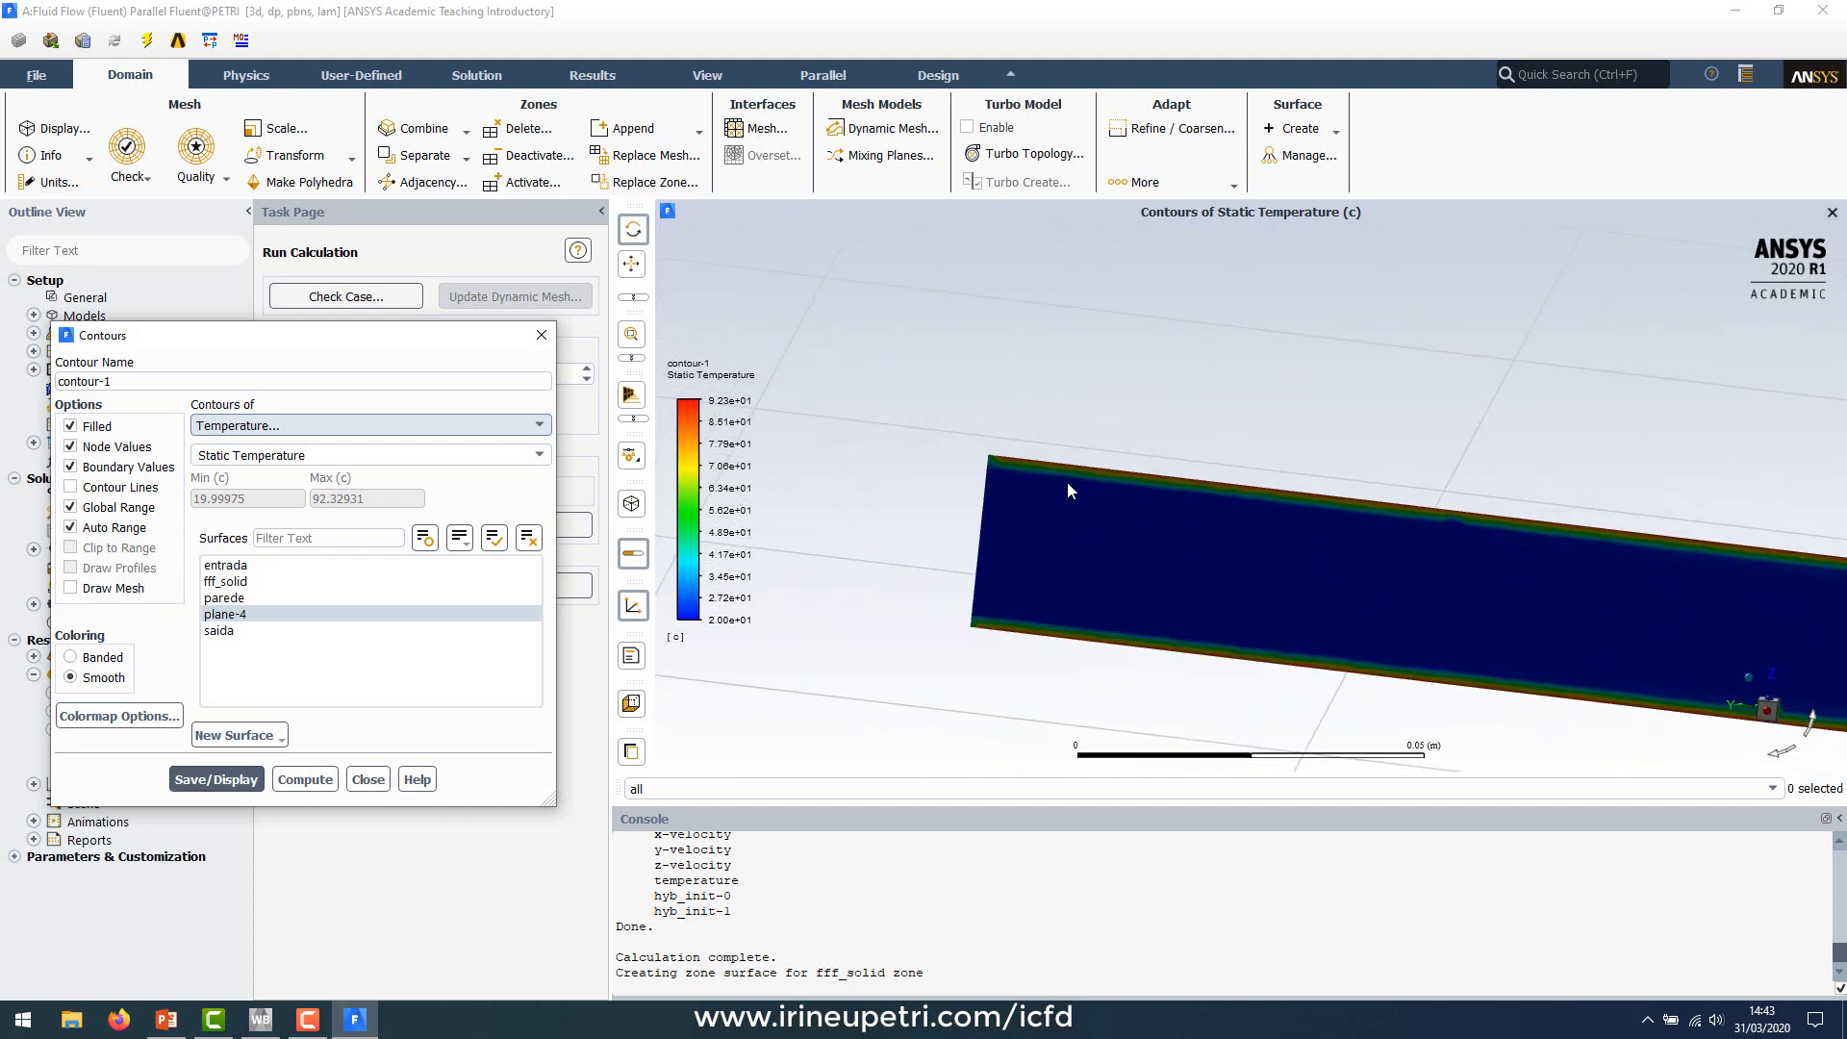
Step: Probe the static temperature on the lengthwise plane in the pipe's core and near its upper wall
scroll(947, 584, down, 3)
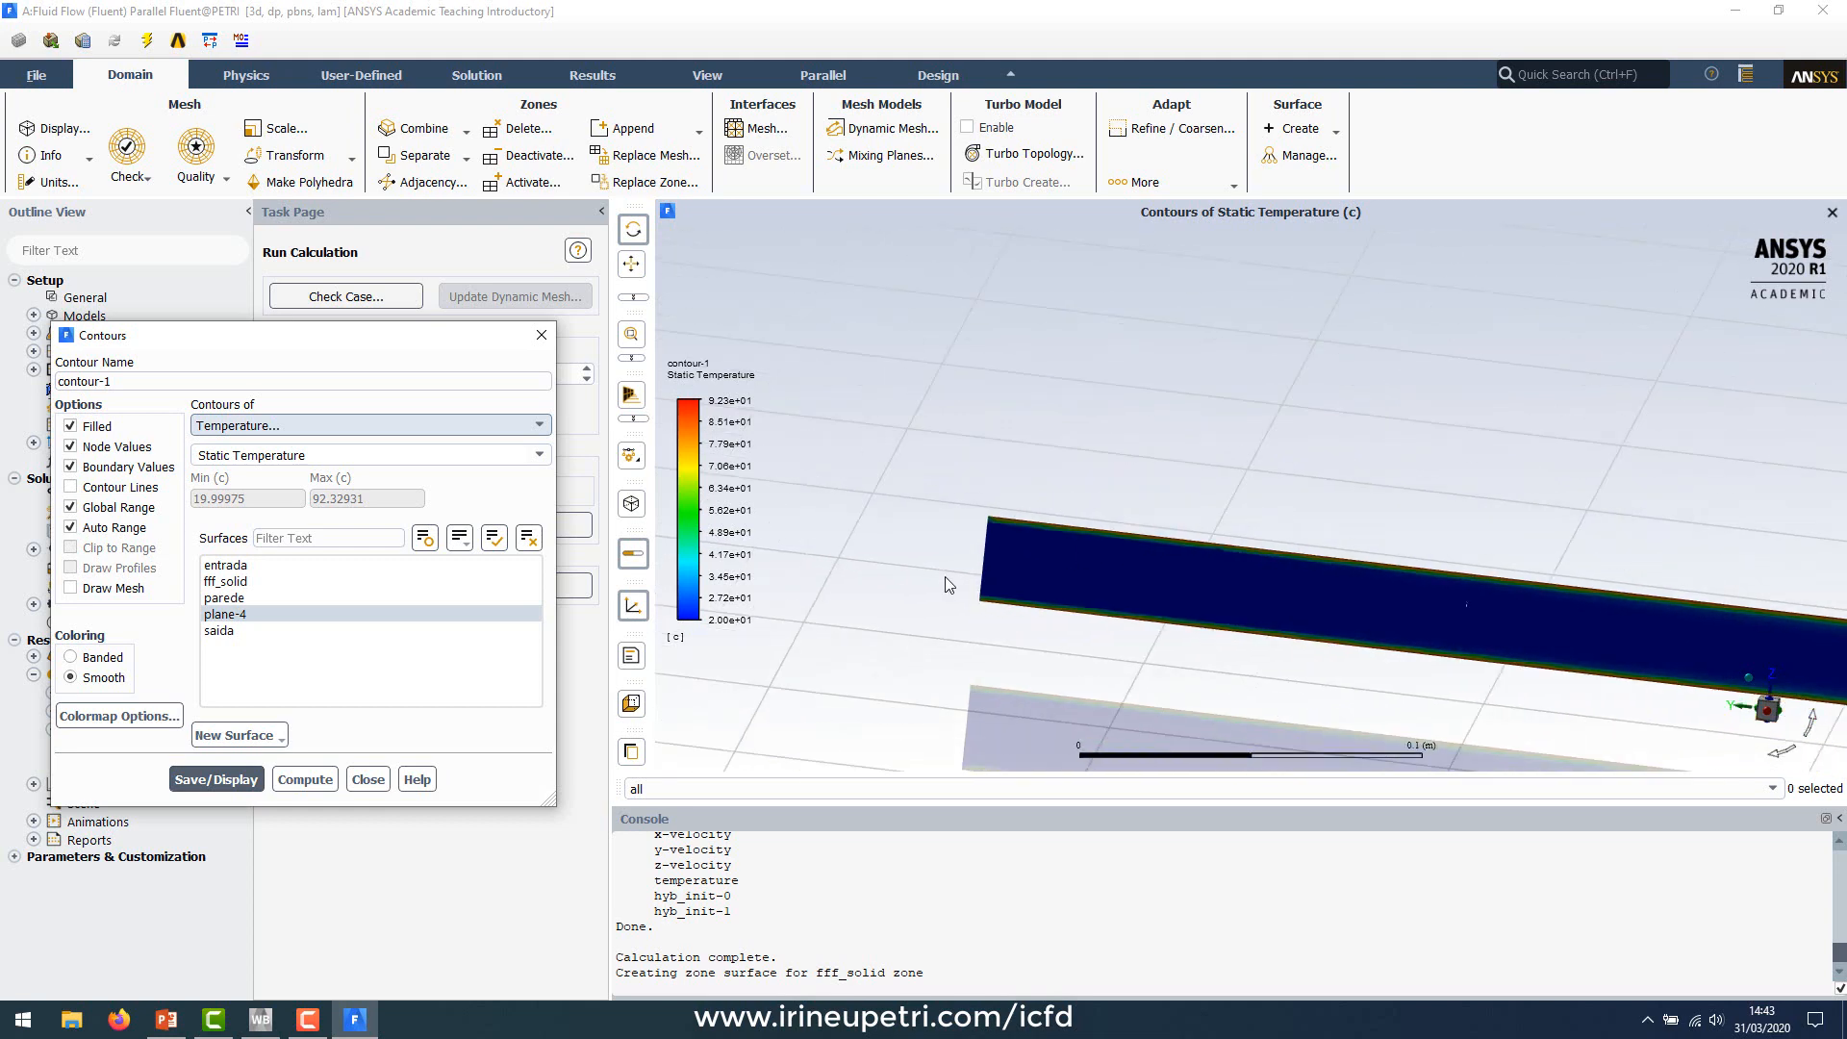
scroll(1566, 638, up, 3)
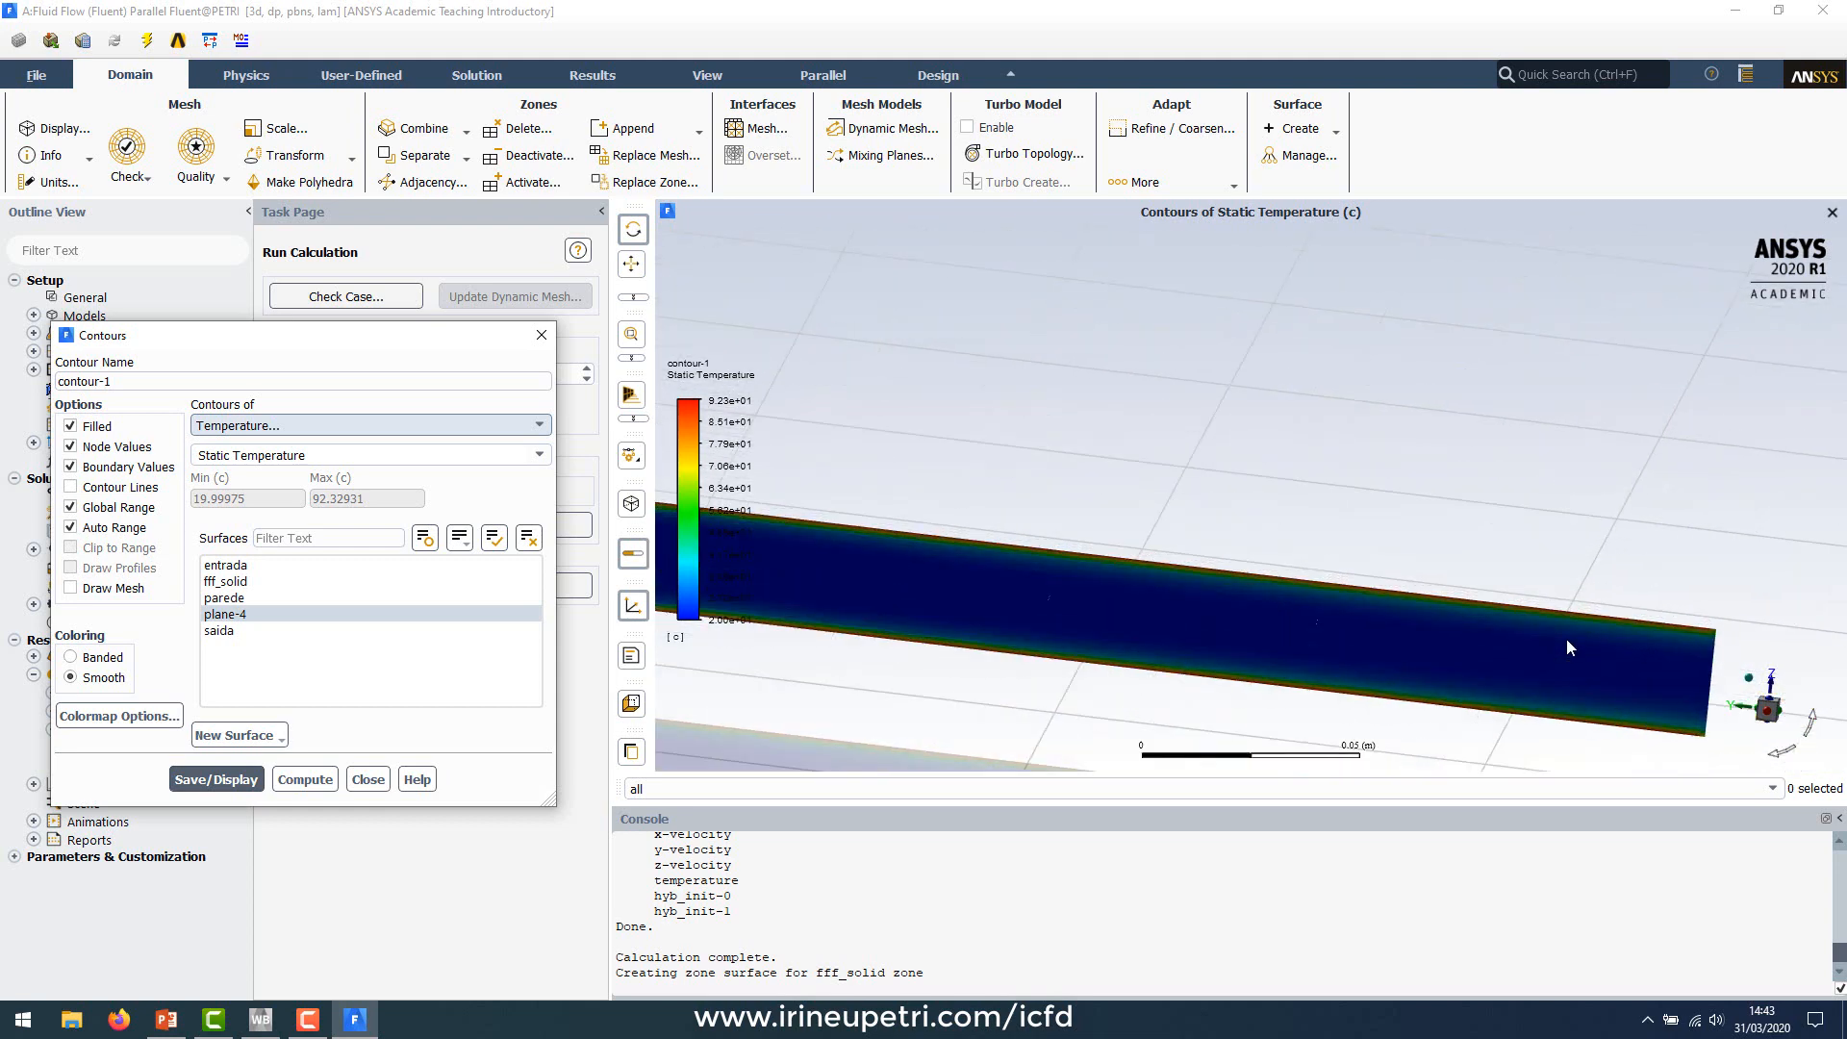
scroll(1334, 673, up, 2)
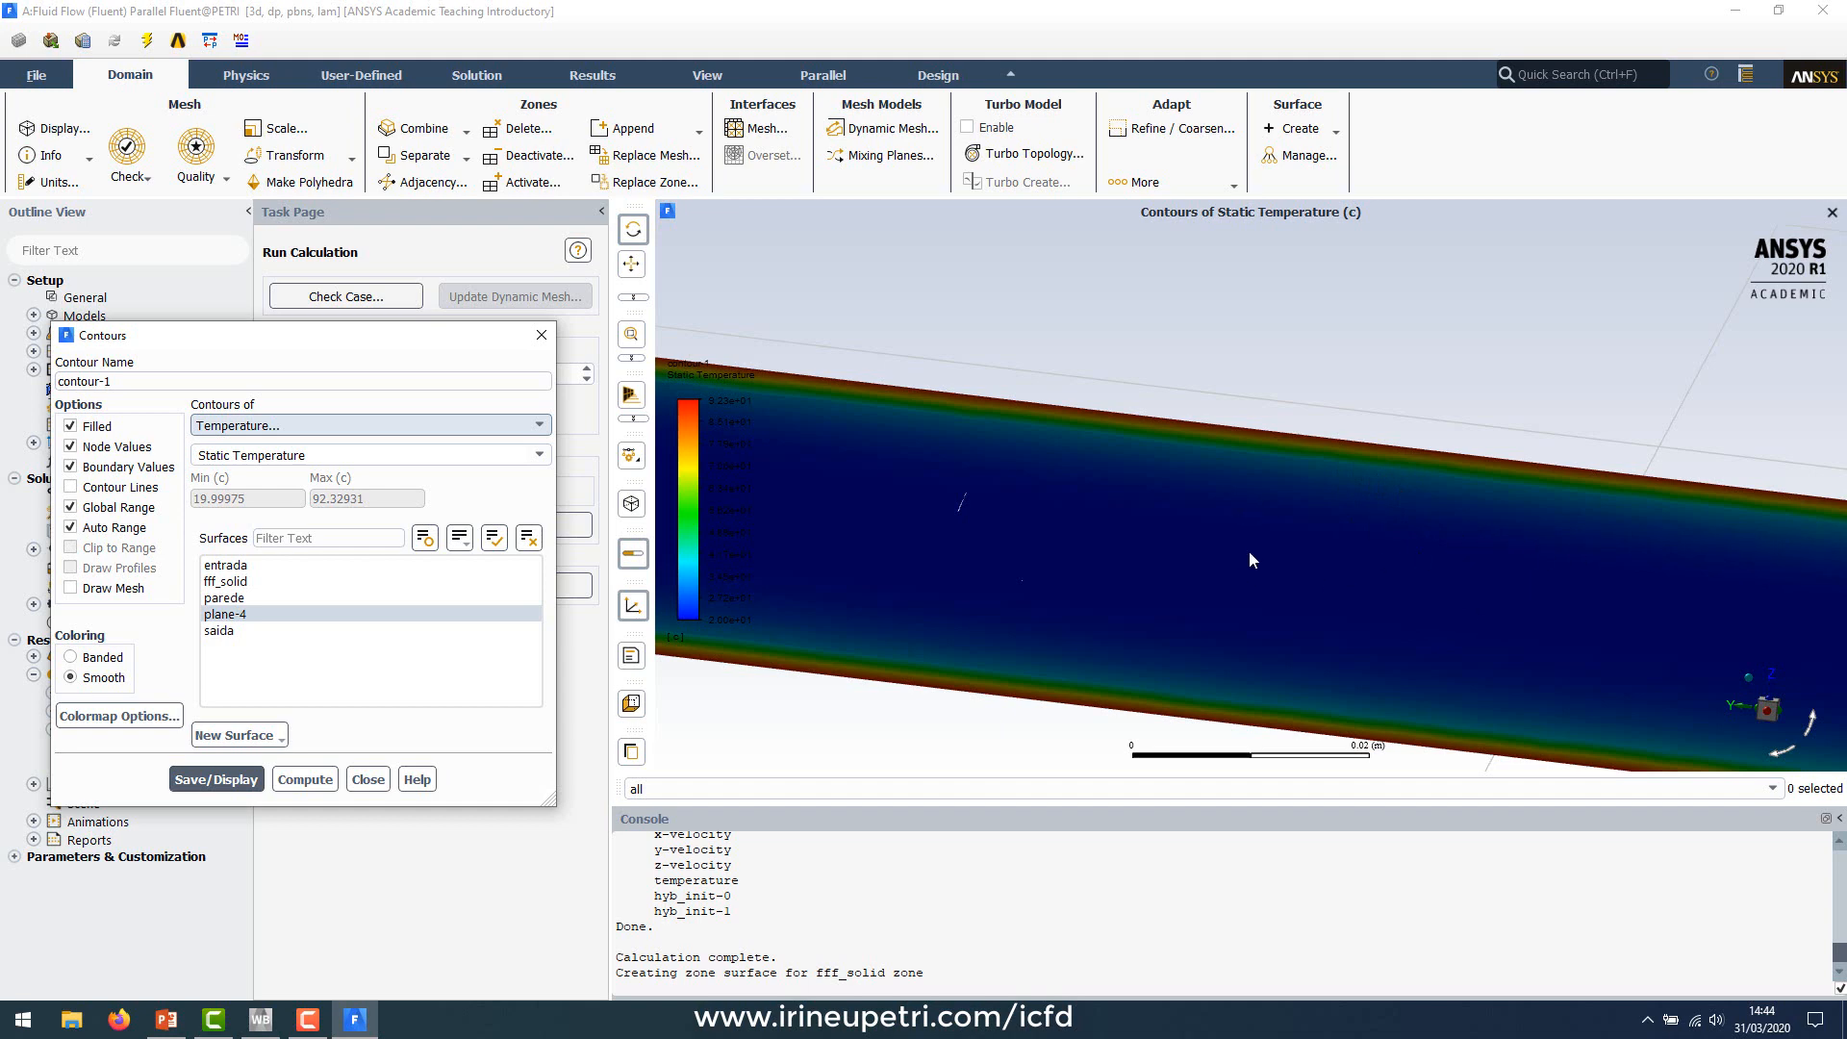
right_click(1331, 575)
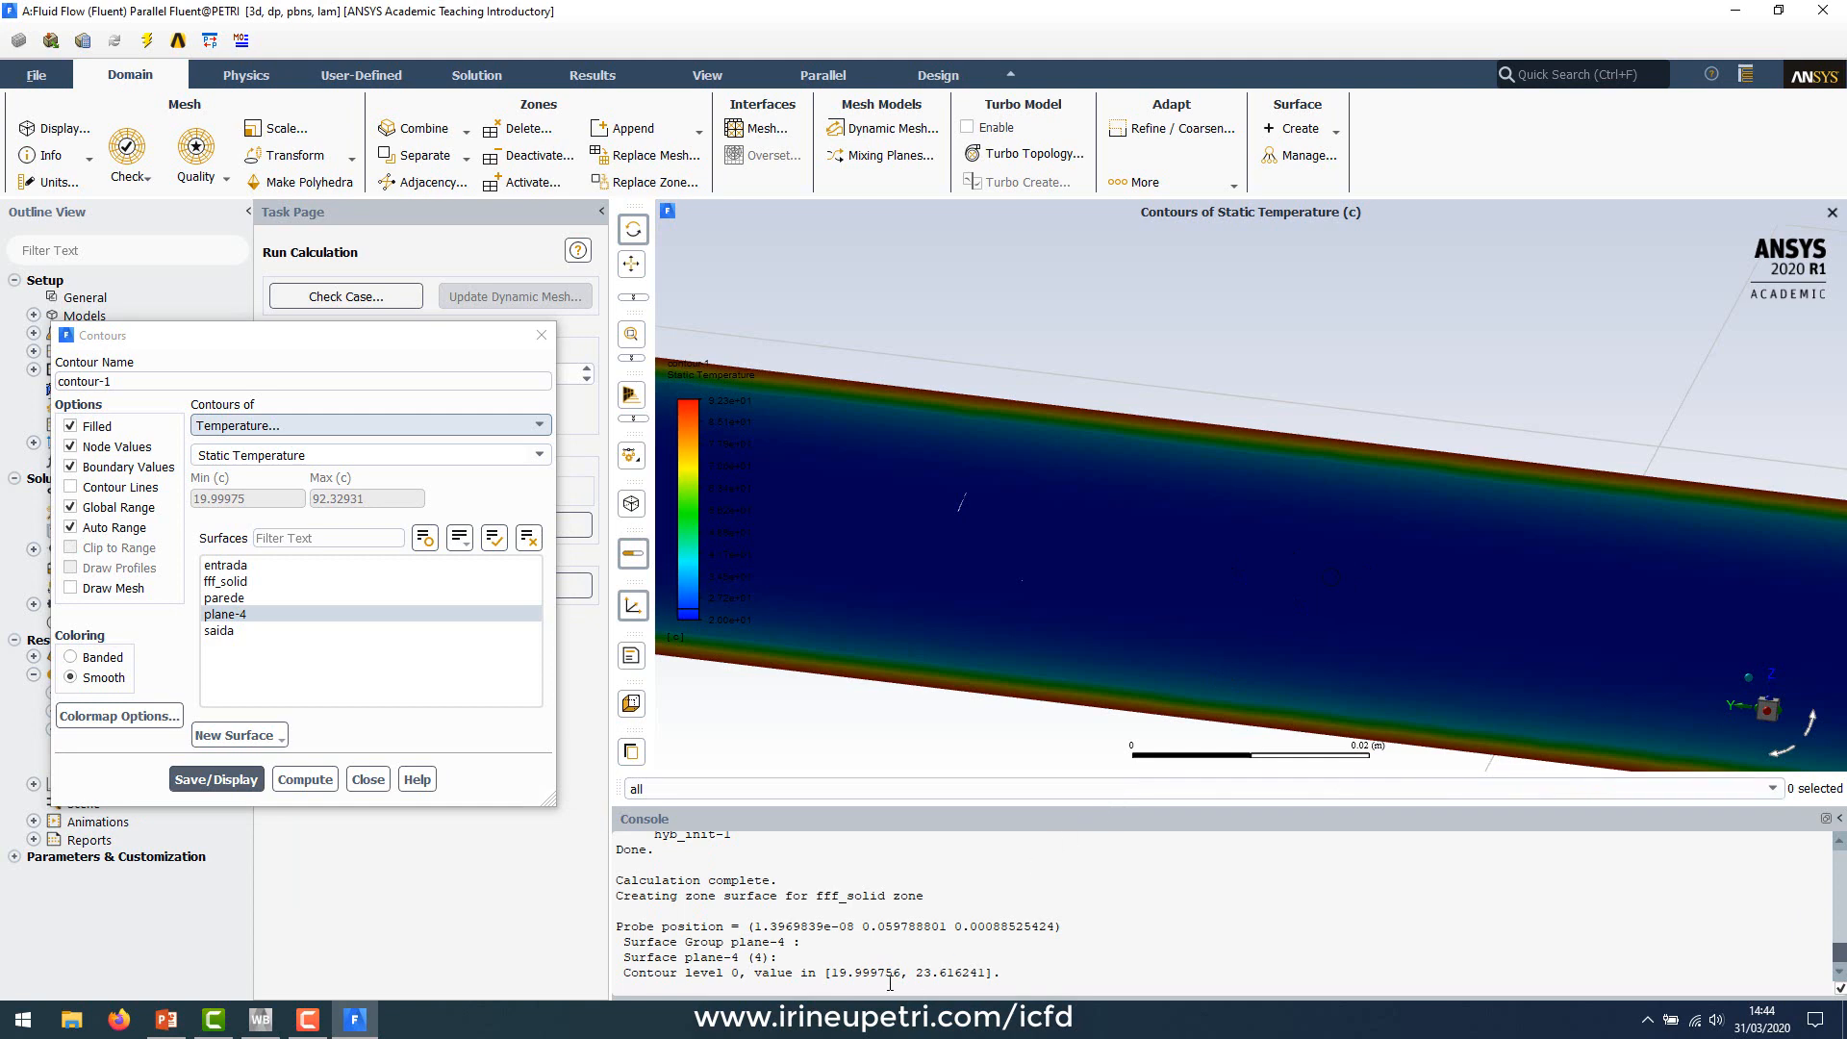
drag(832, 972, 988, 972)
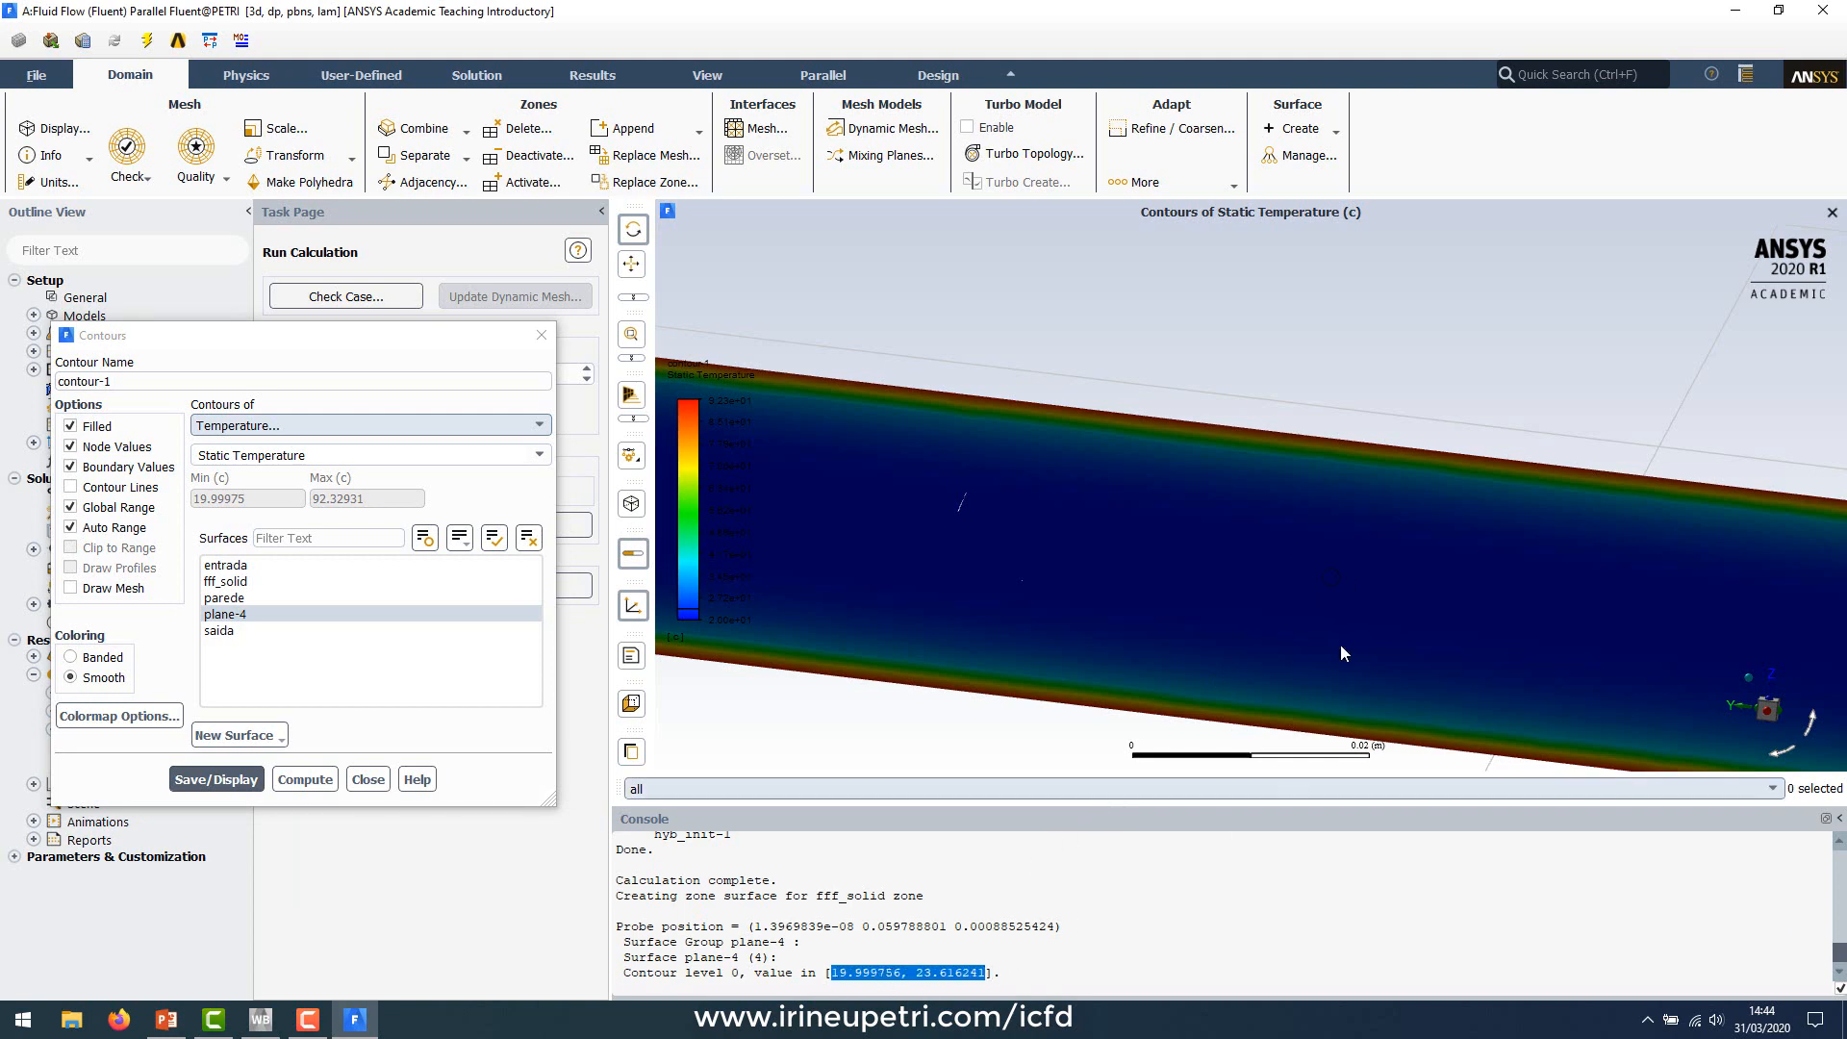
right_click(1318, 481)
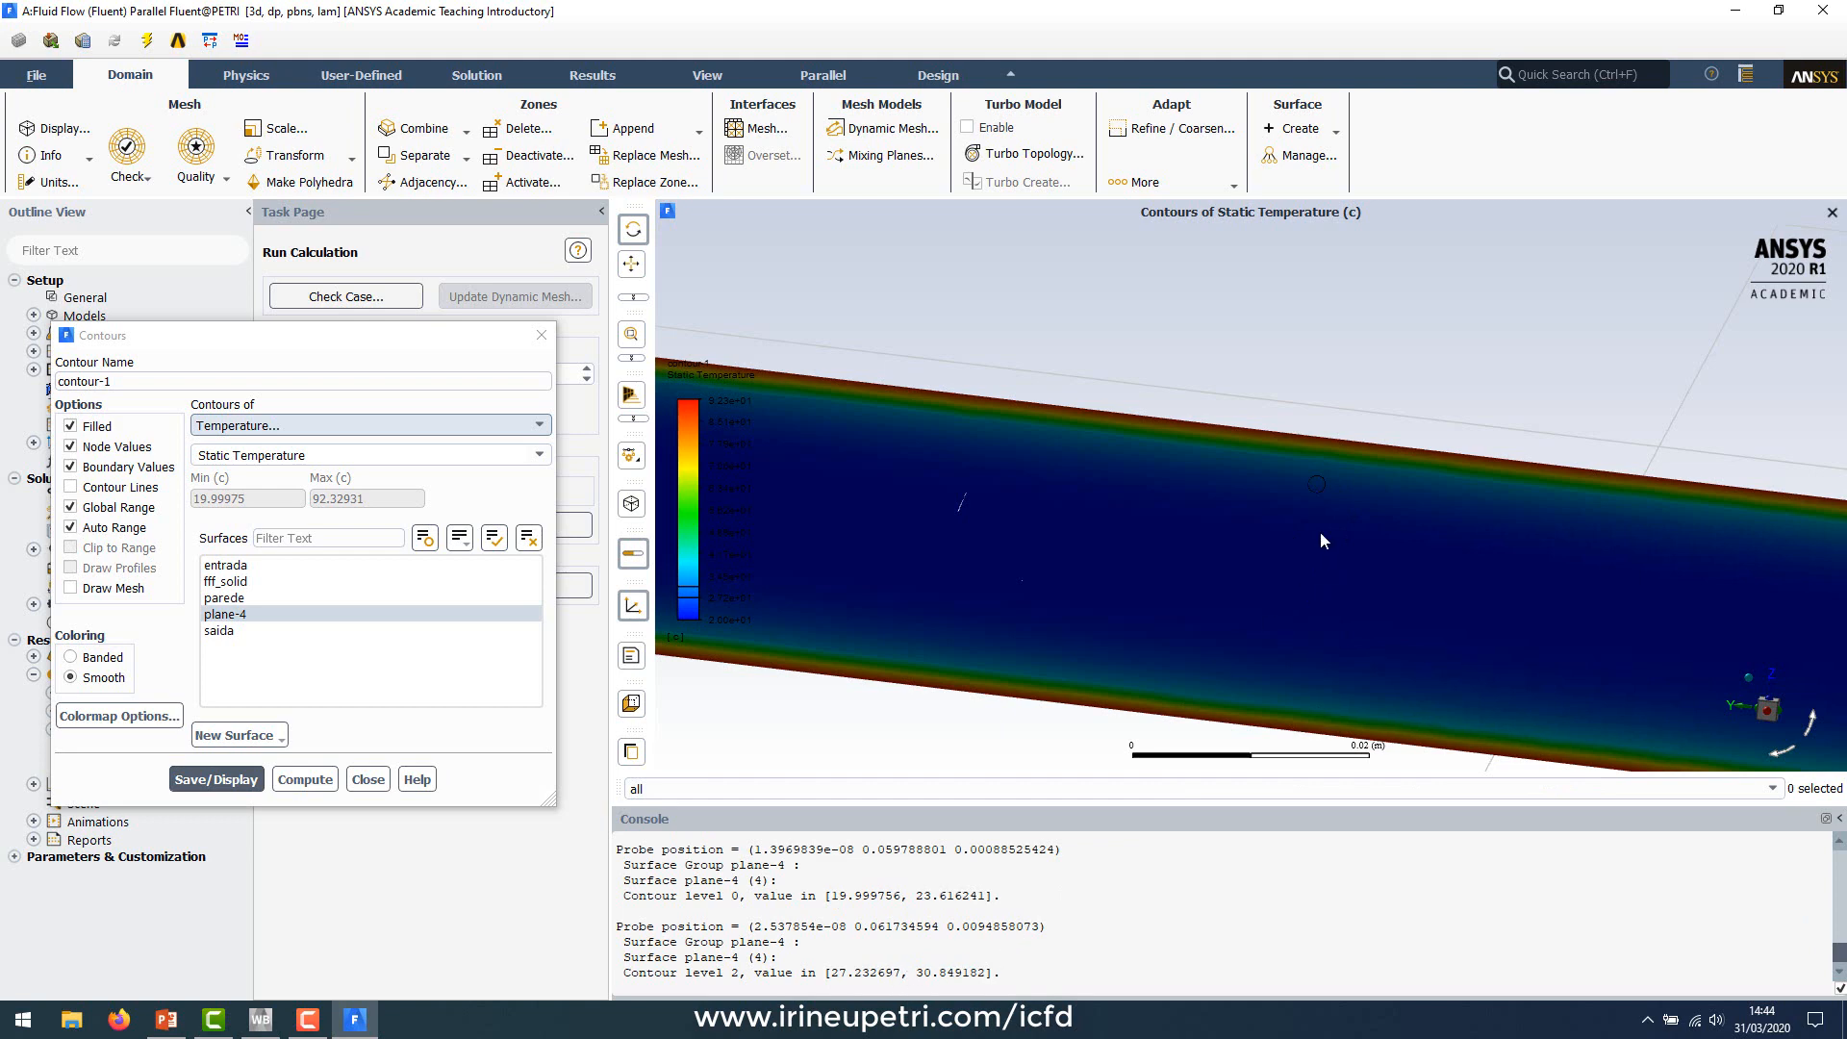
Step: Examine the static temperature contours at the pipe's outlet end and along its full length, closing the contour settings
scroll(1283, 527, down, 2)
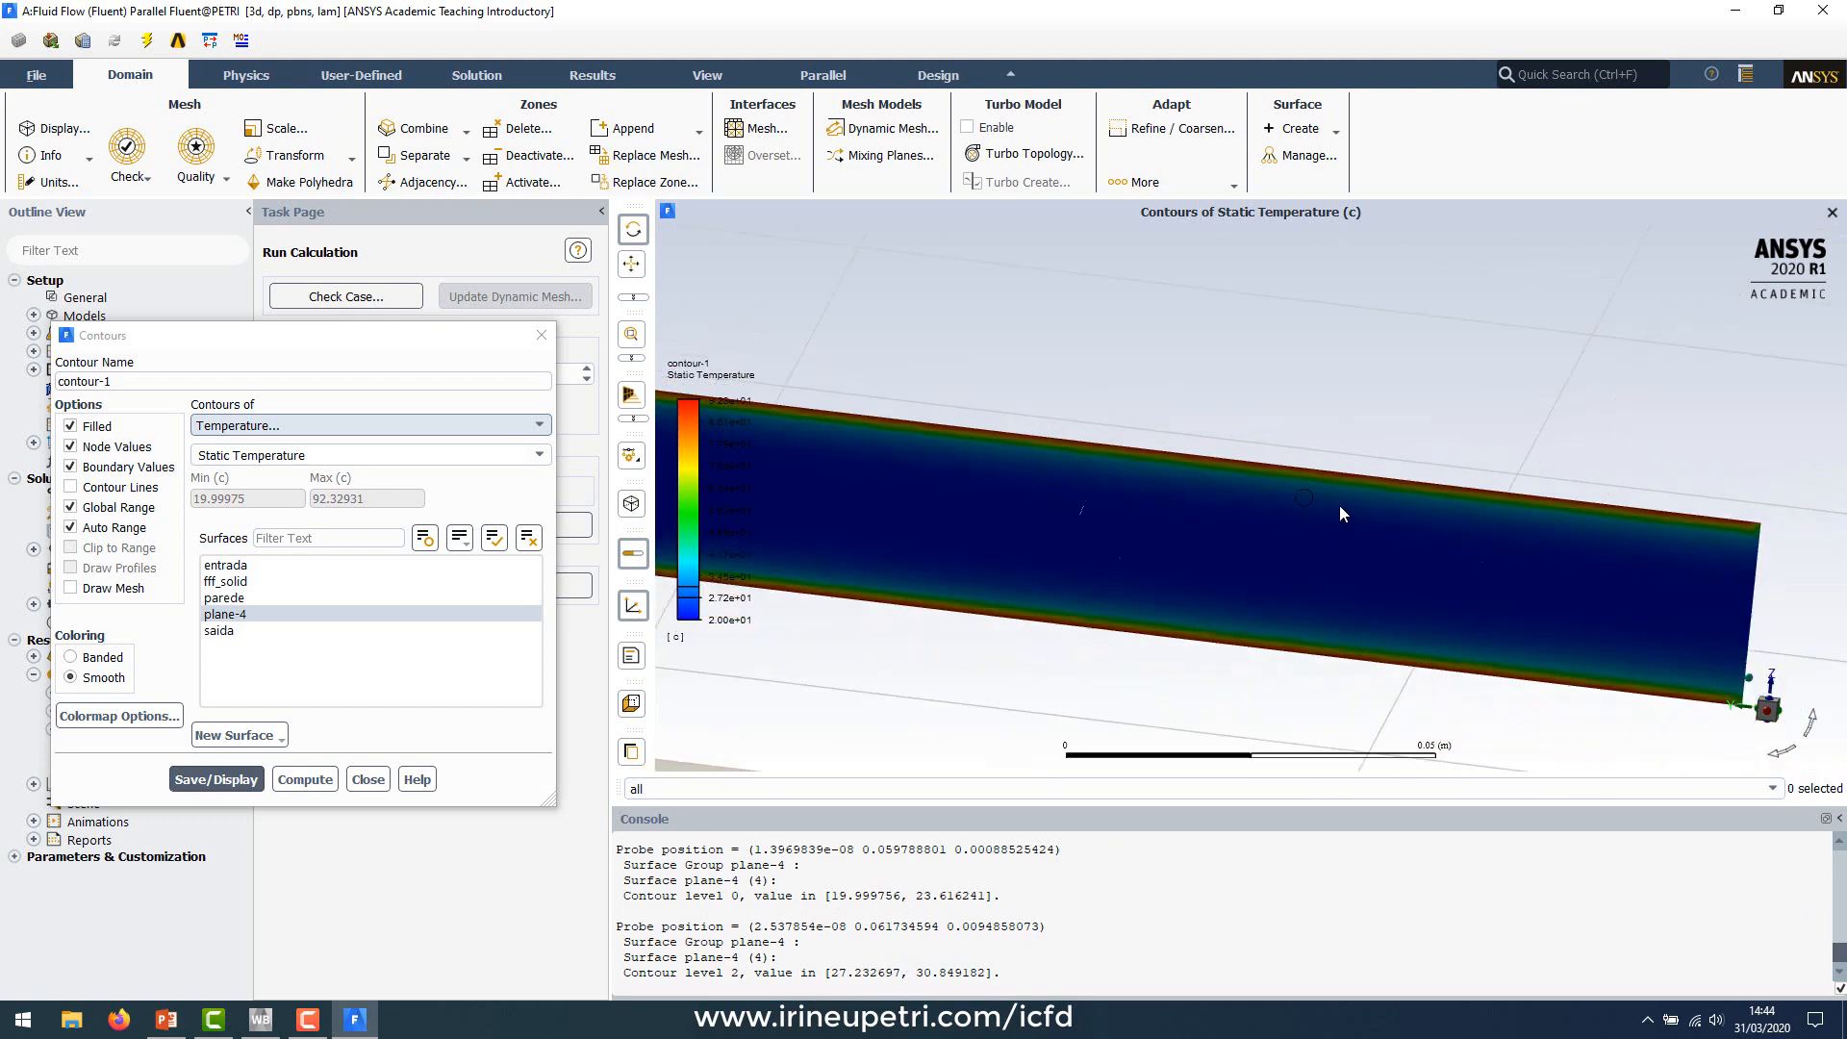
scroll(1170, 570, down, 3)
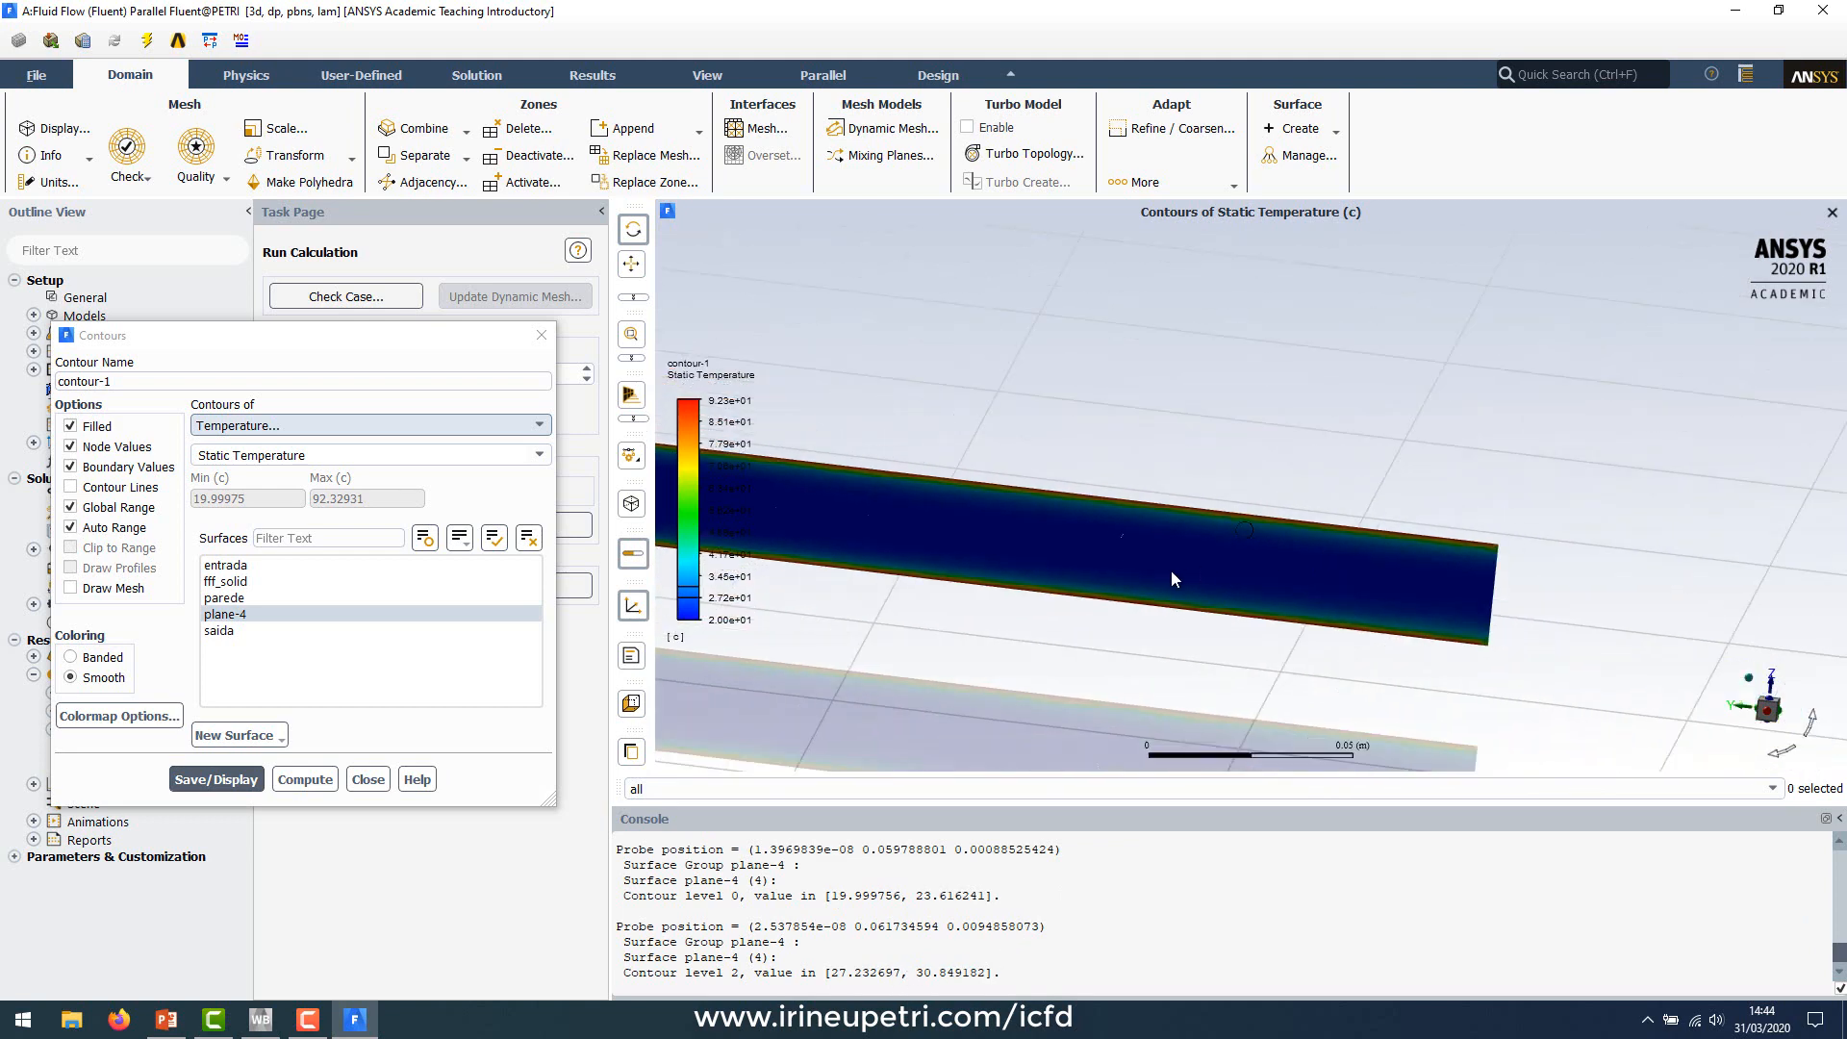
scroll(1408, 594, up, 5)
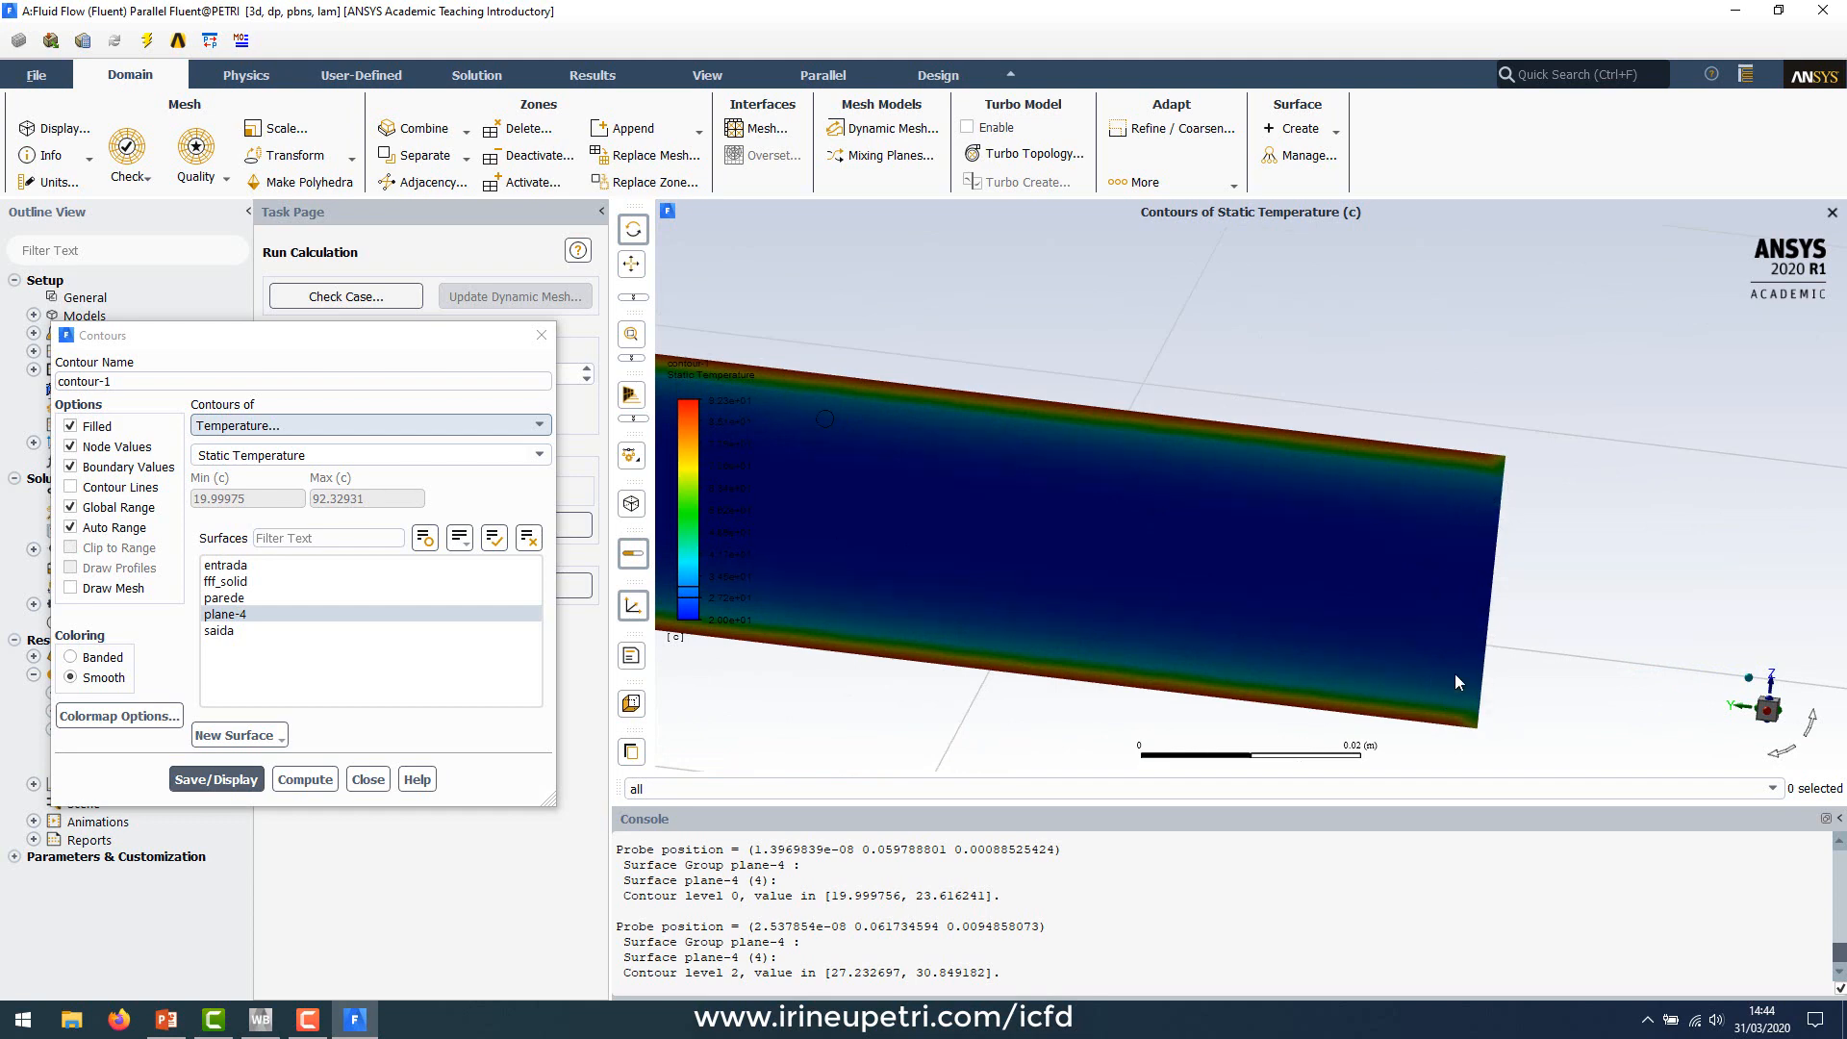
scroll(1507, 643, down, 3)
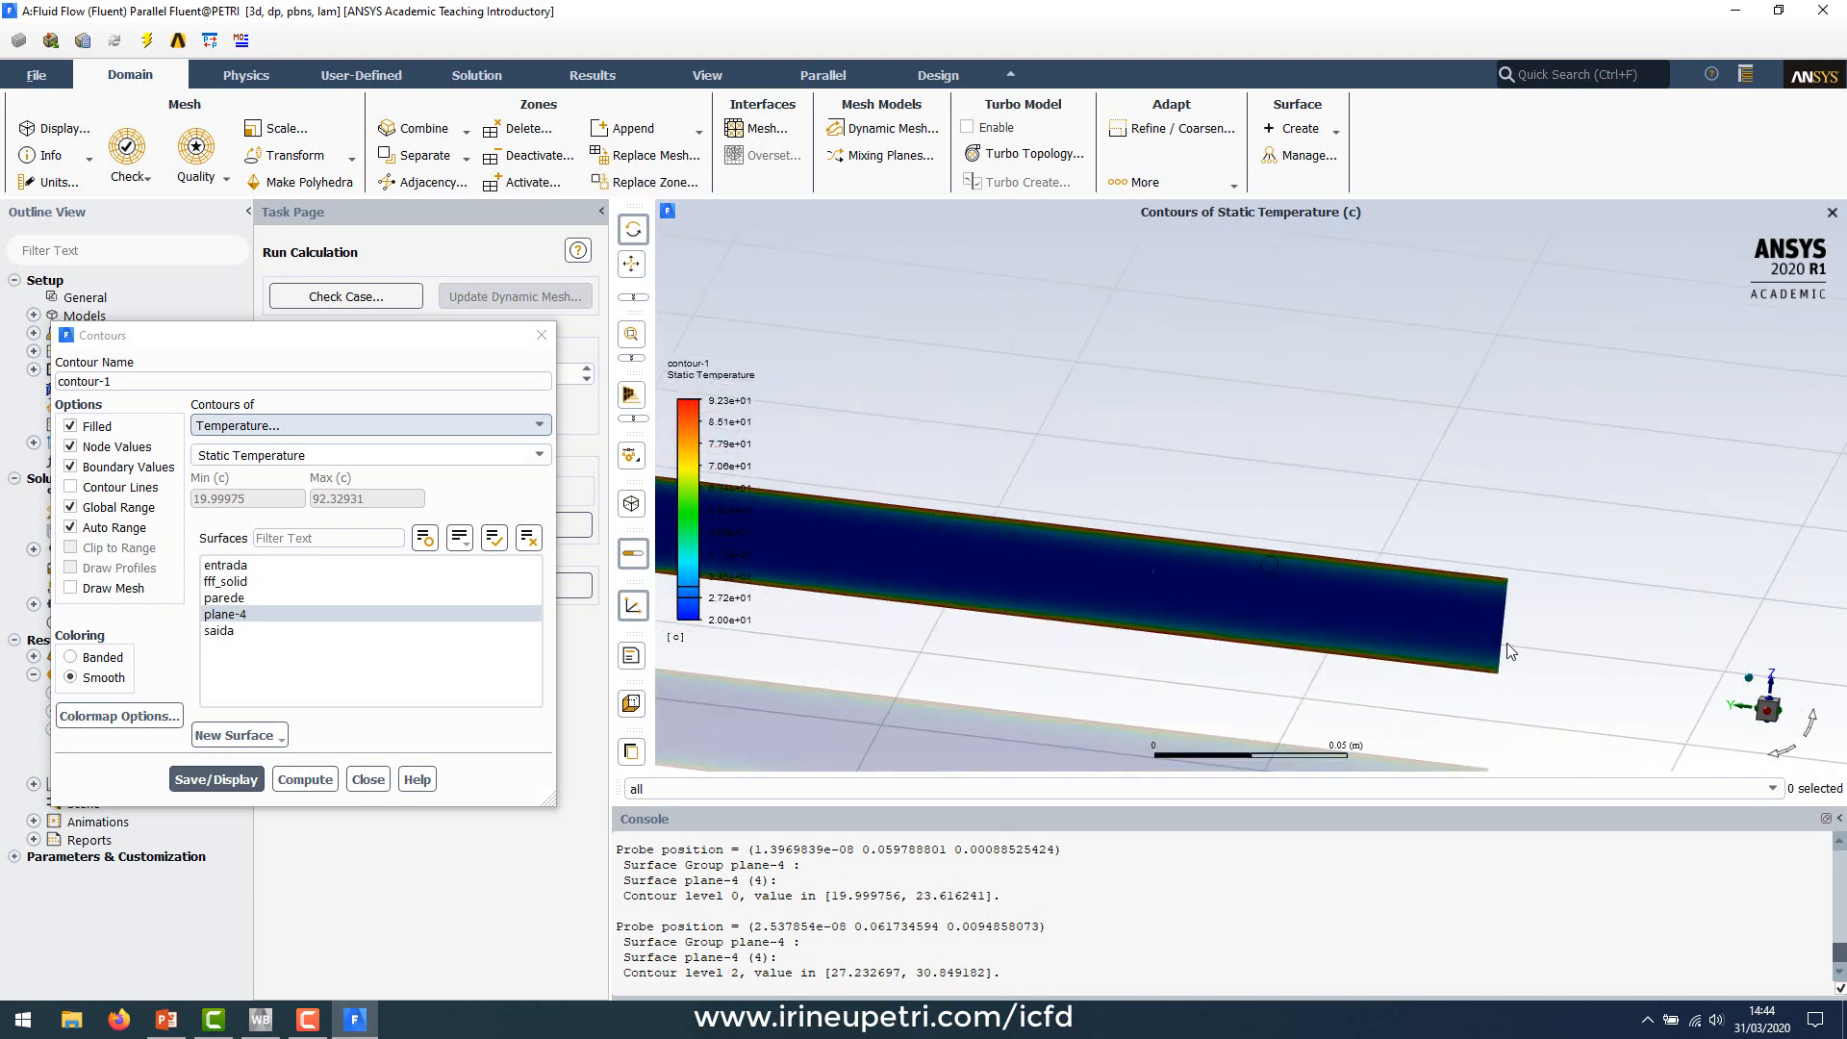
scroll(1442, 643, up, 2)
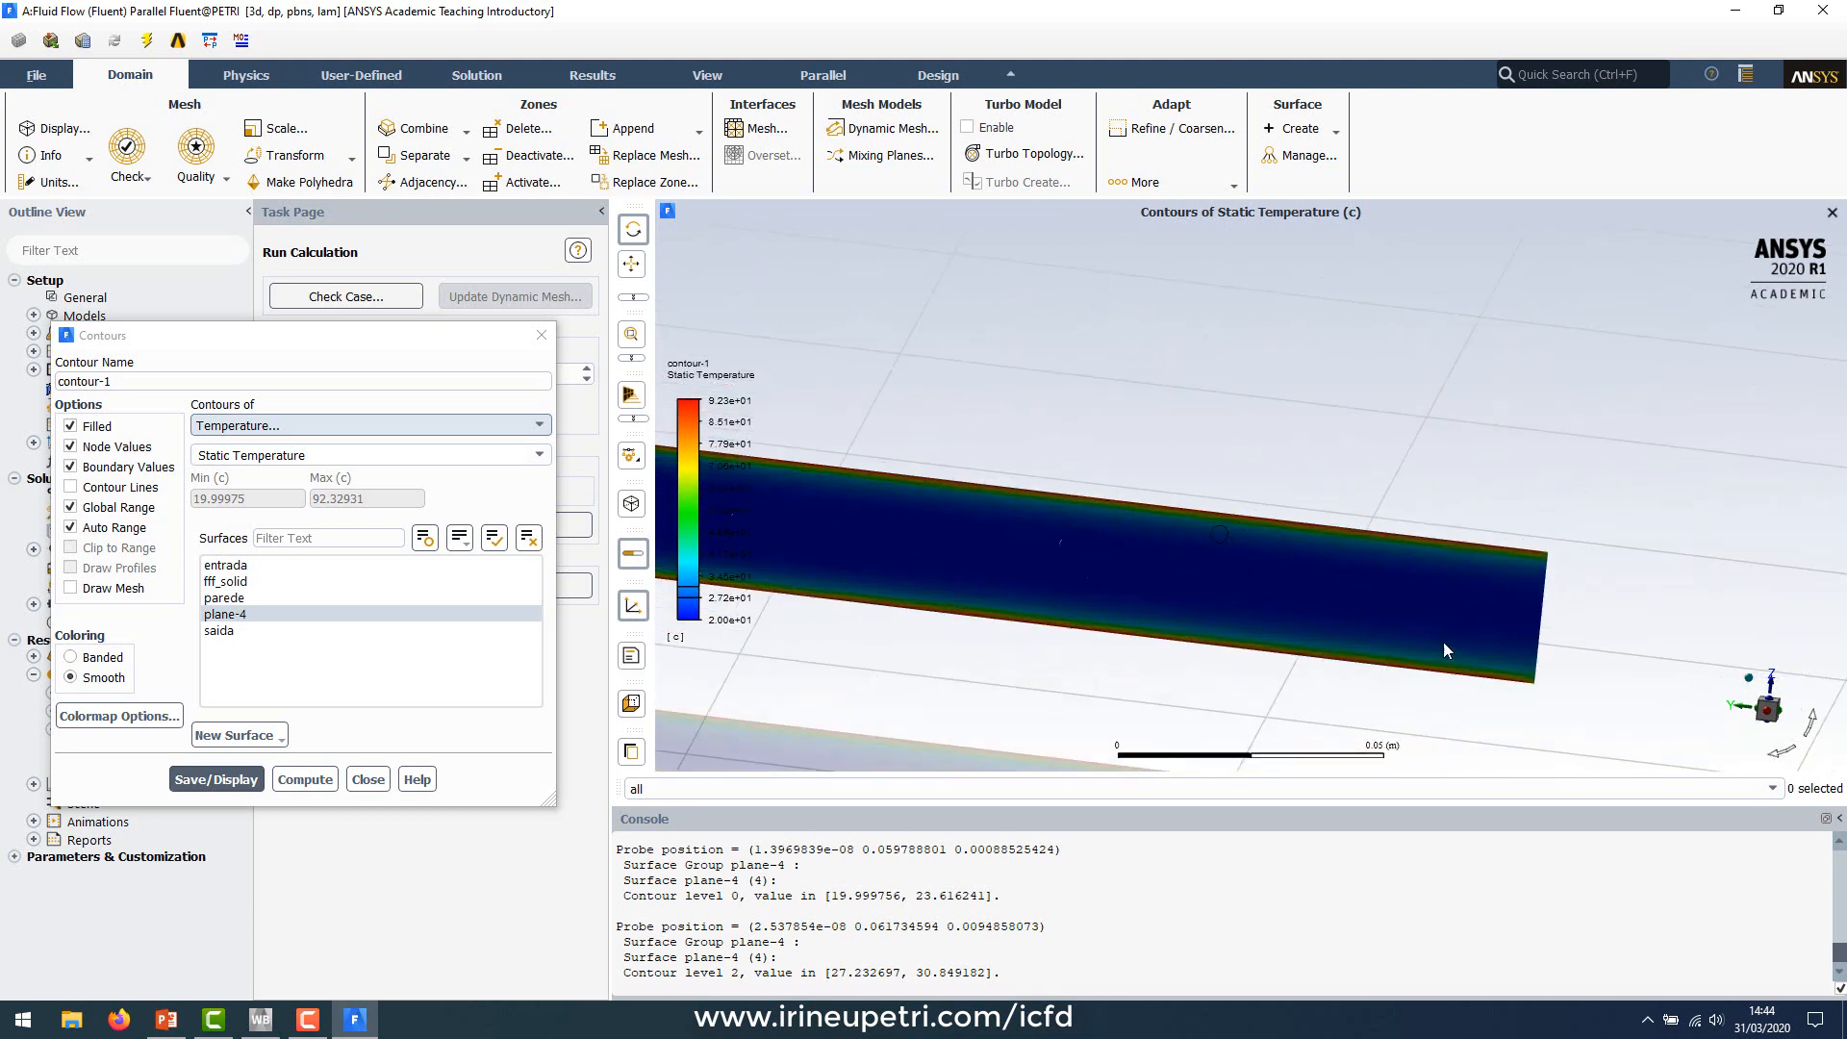
scroll(1491, 629, up, 3)
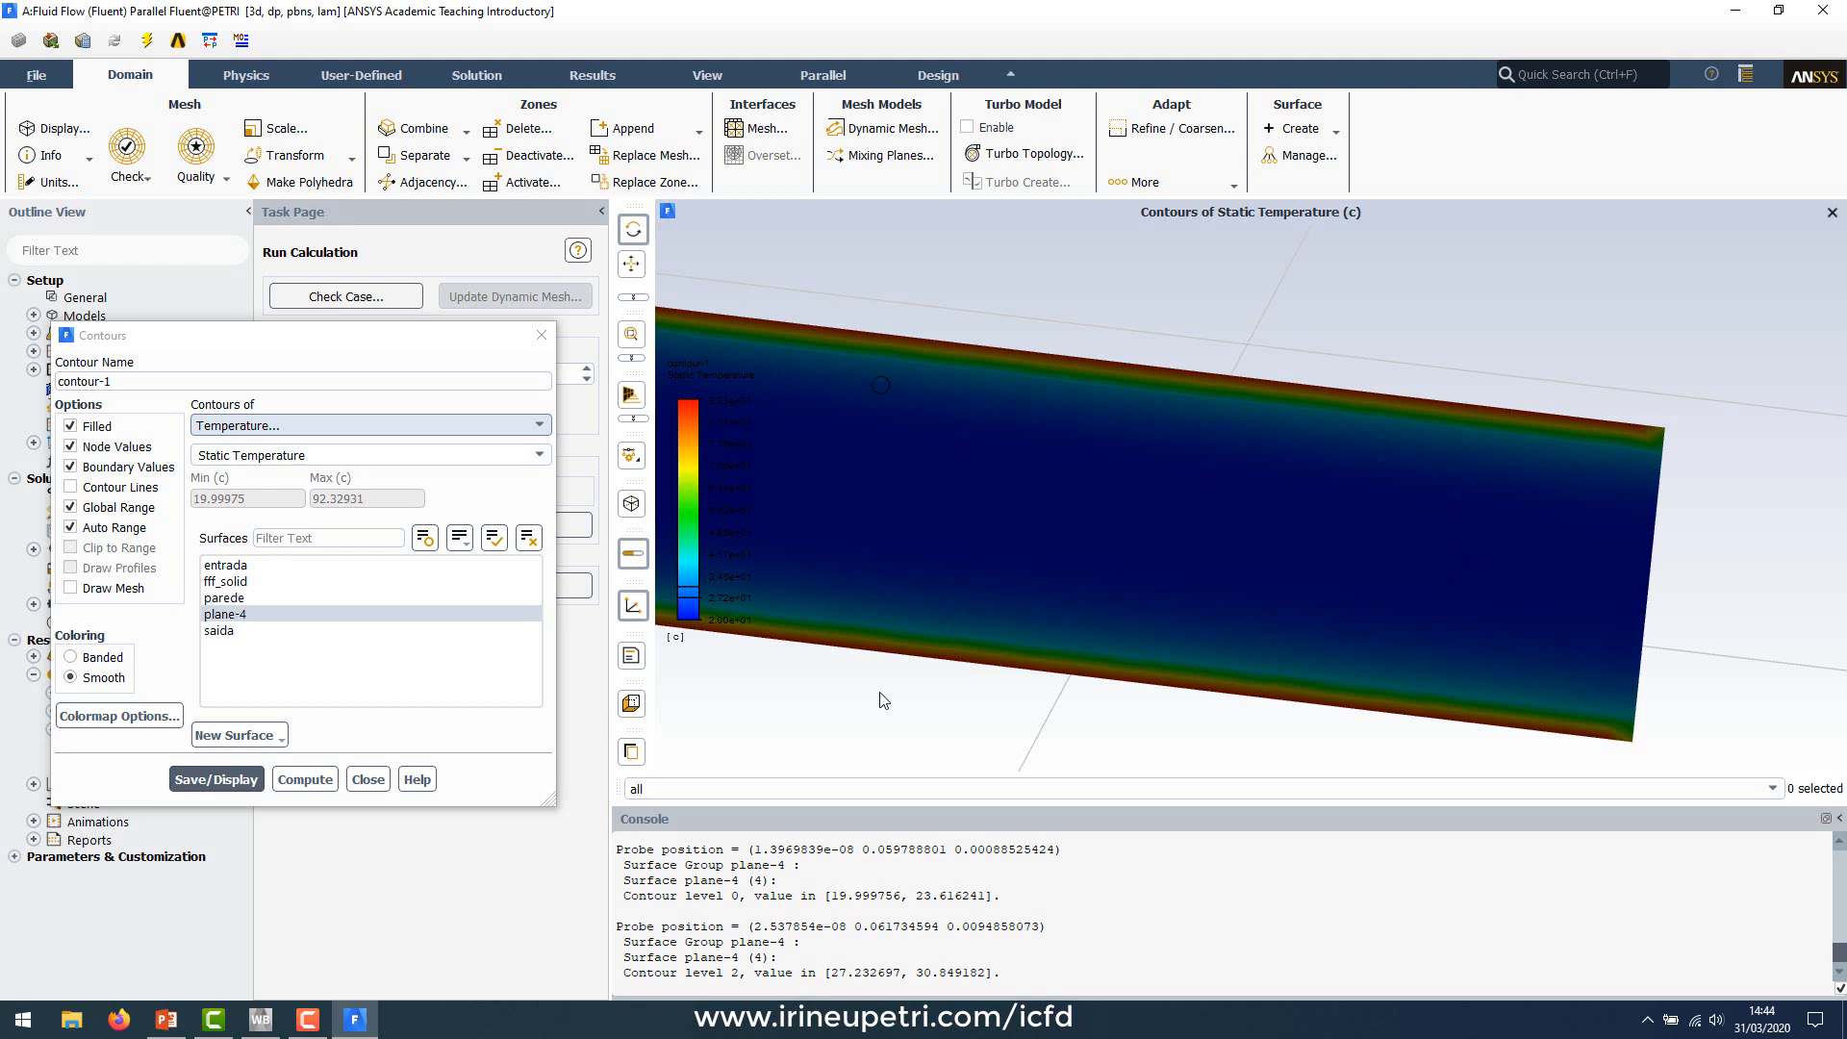
click(541, 336)
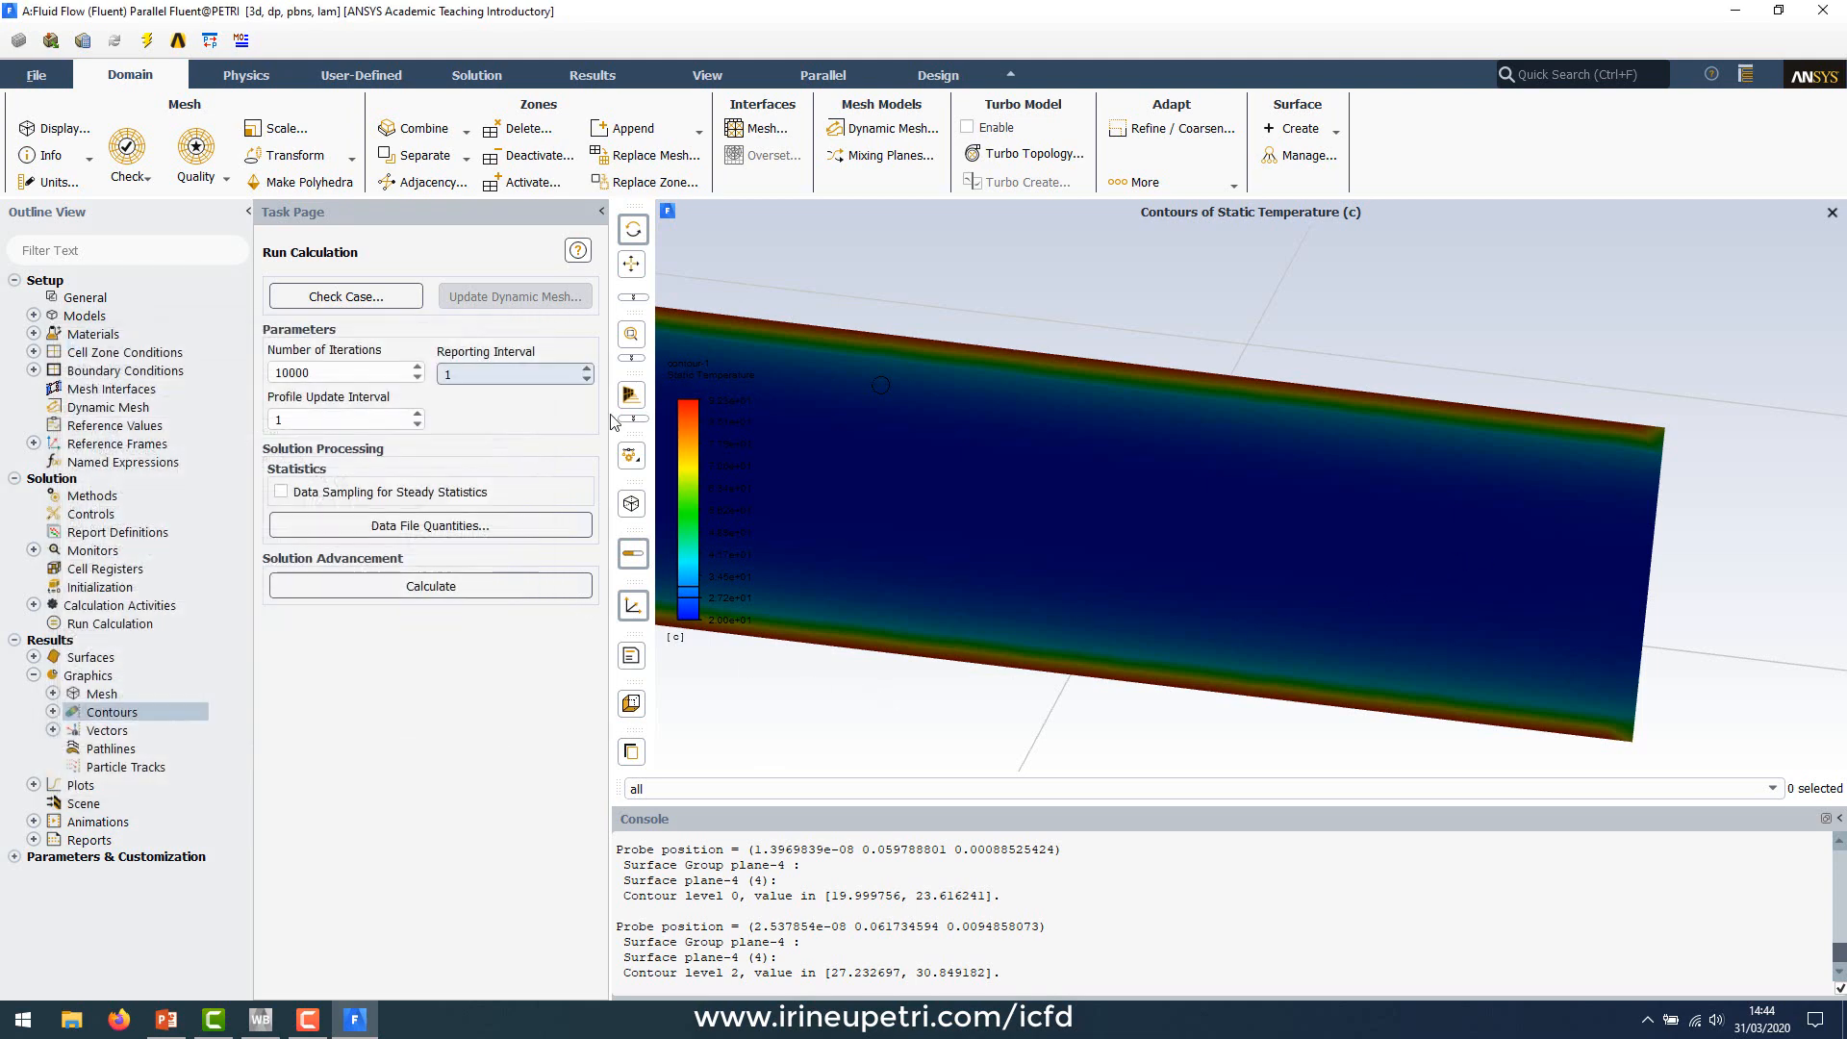
scroll(1498, 574, down, 4)
scroll(1545, 591, down, 4)
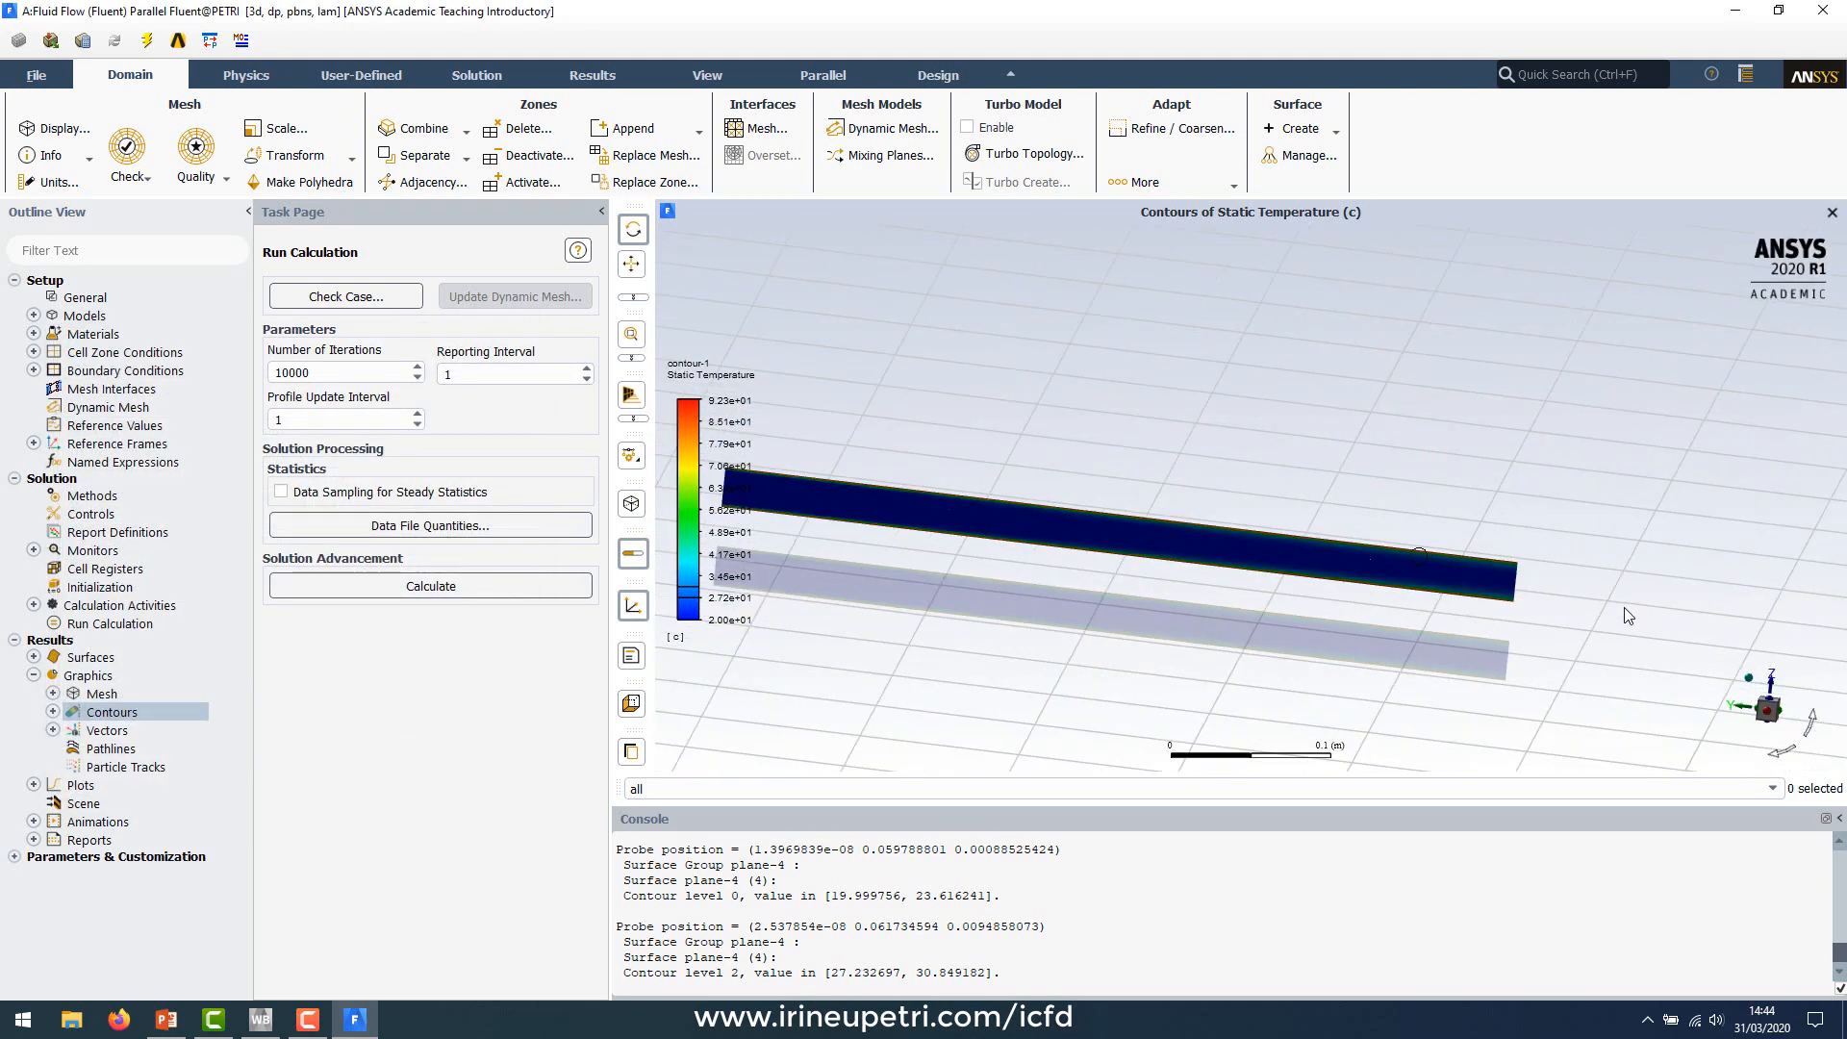
scroll(1085, 617, up, 2)
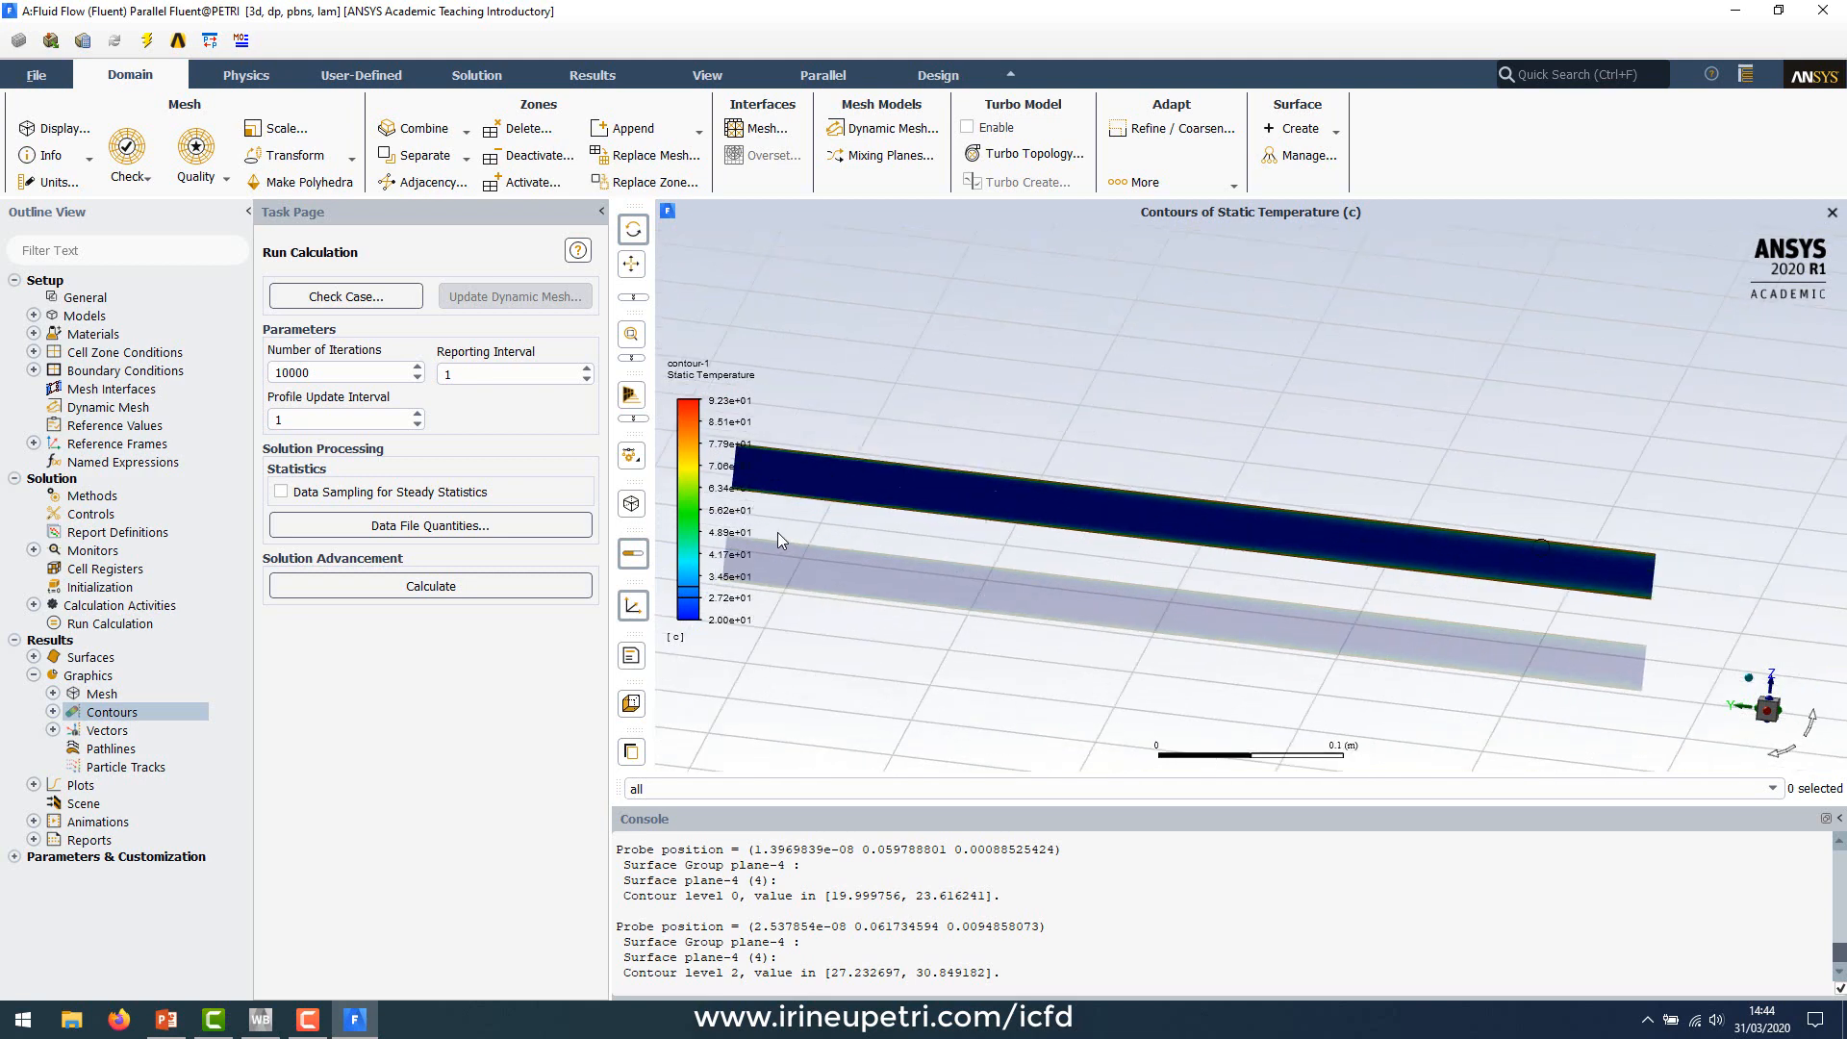
scroll(777, 533, up, 1)
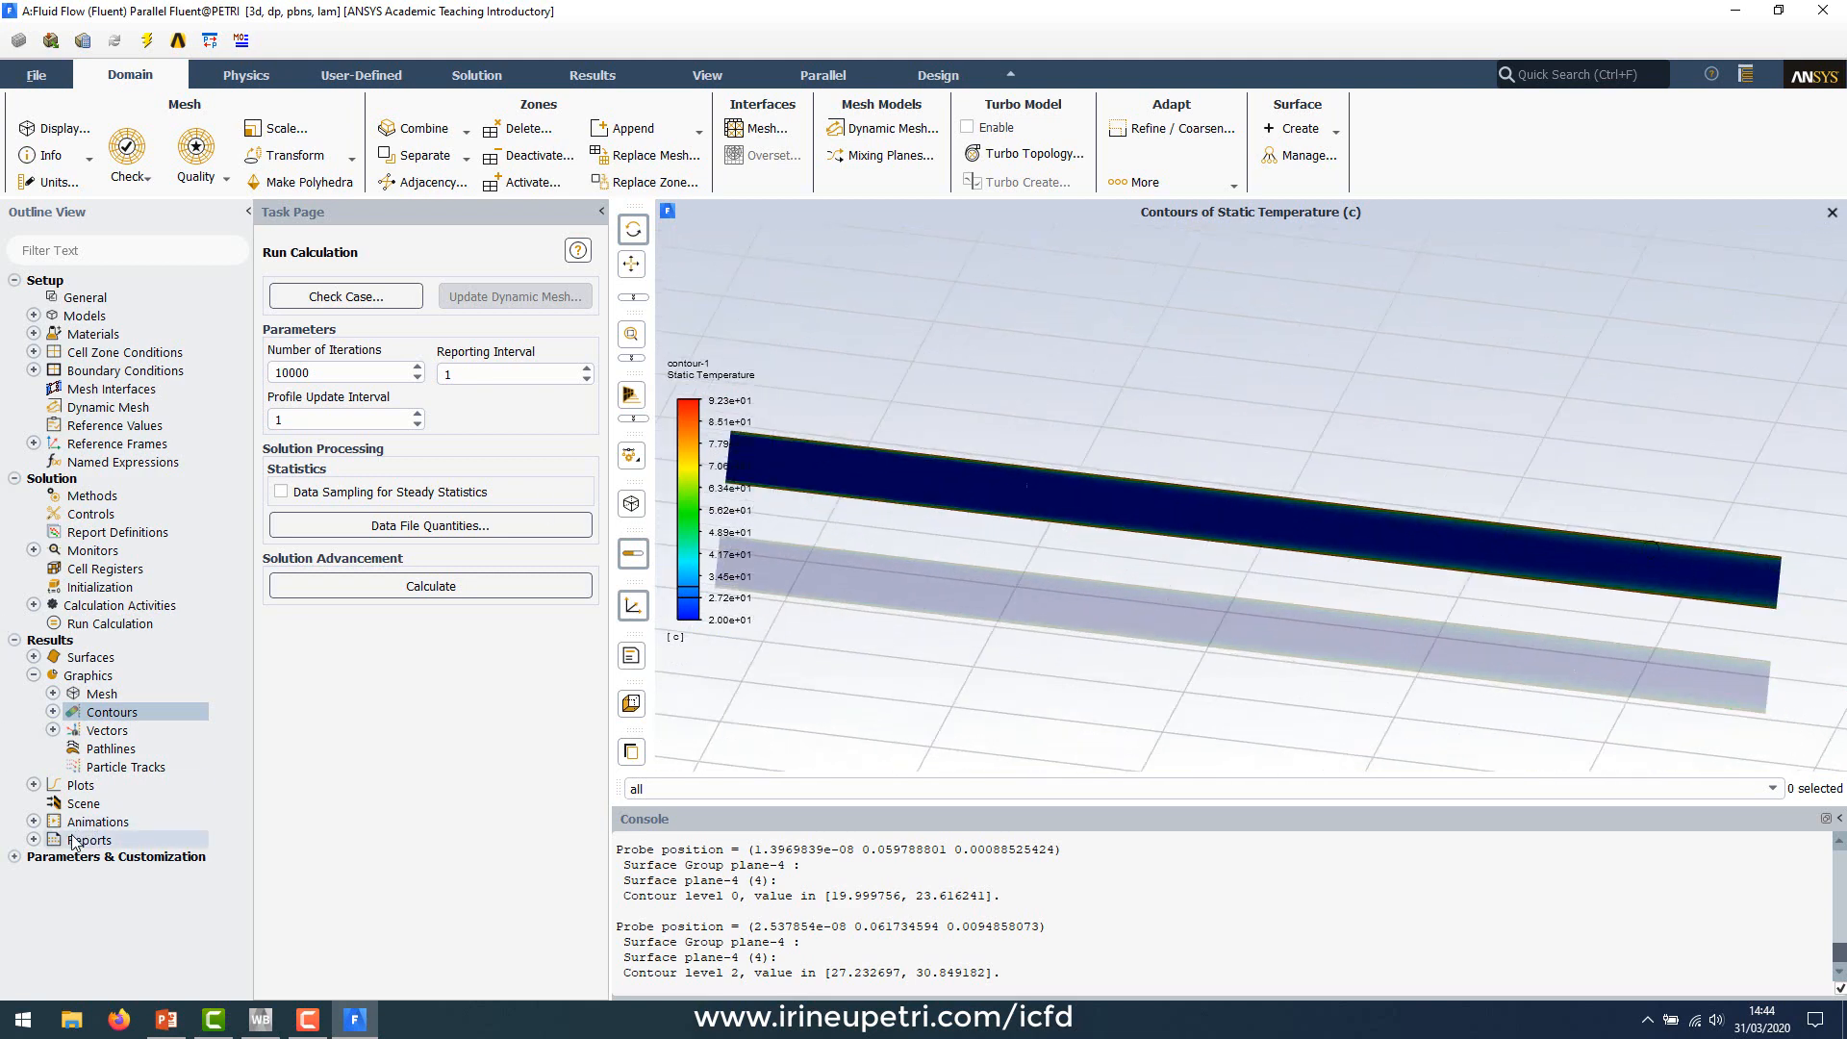
Step: Compute the area-weighted average of static temperature on the saida surface with a Surface Integrals report
click(33, 841)
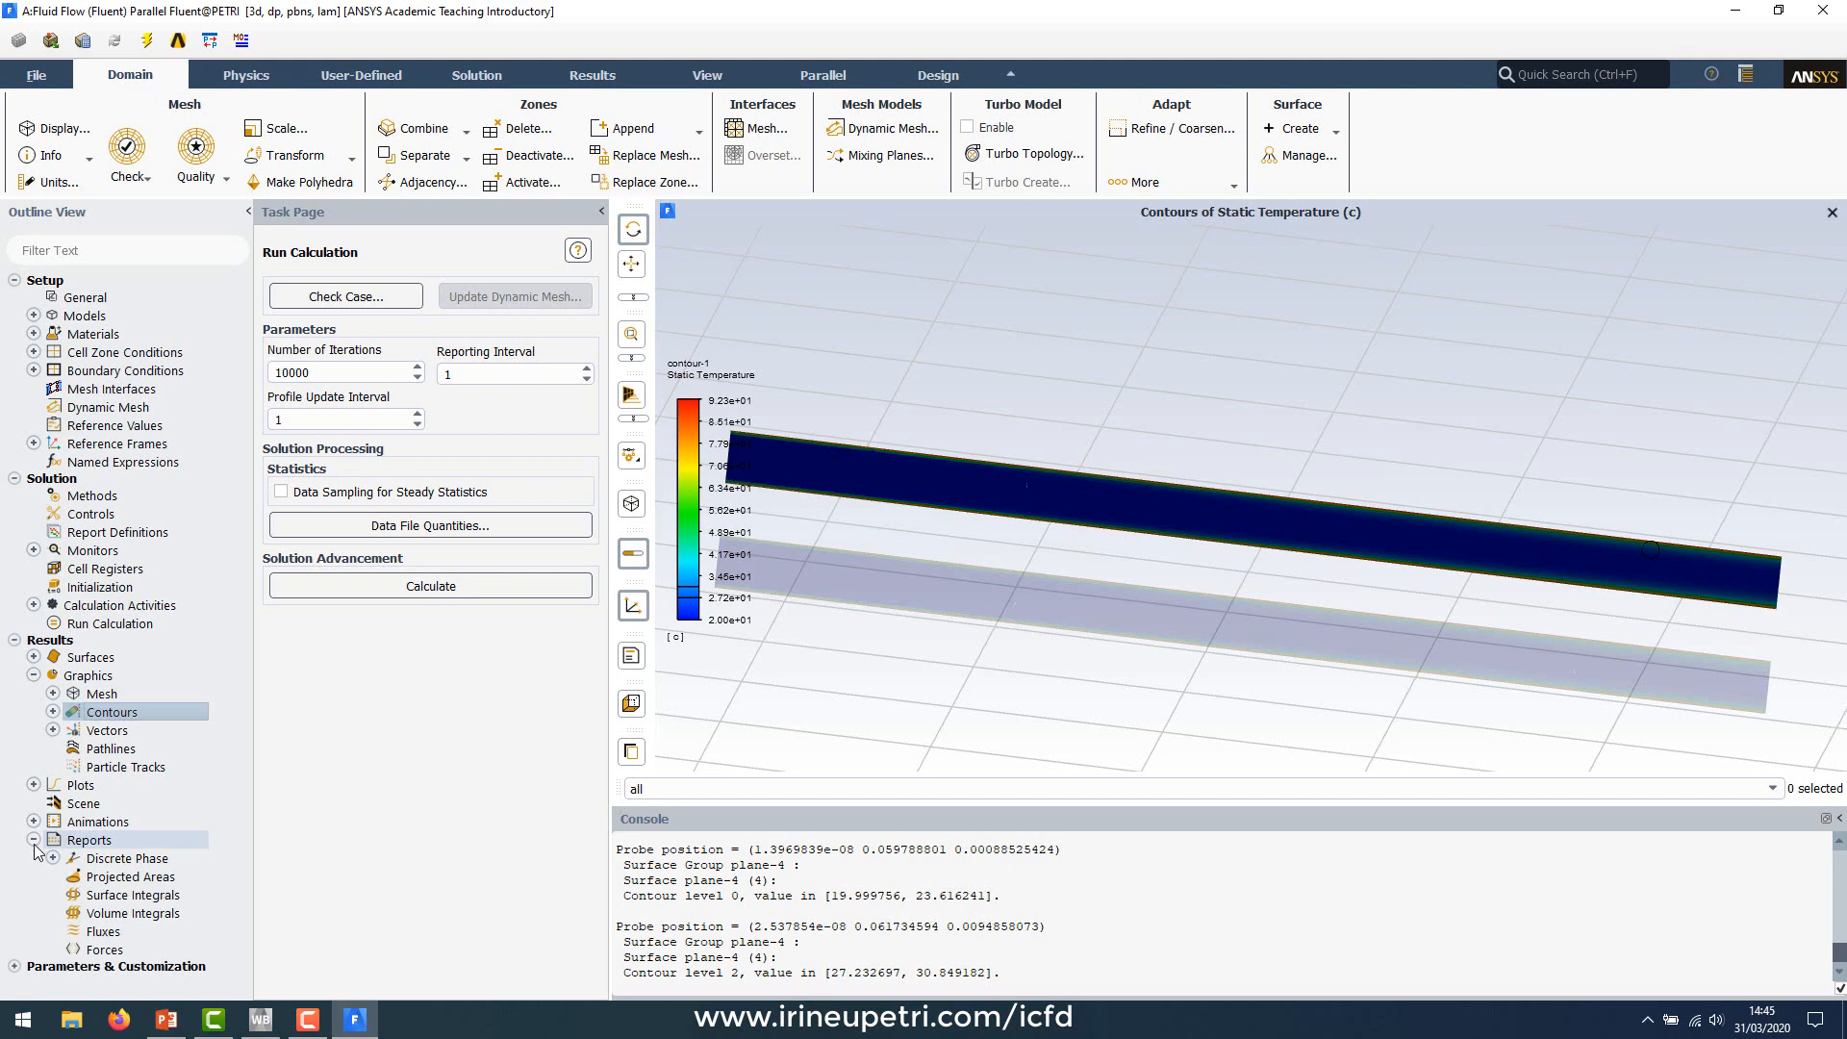
click(129, 902)
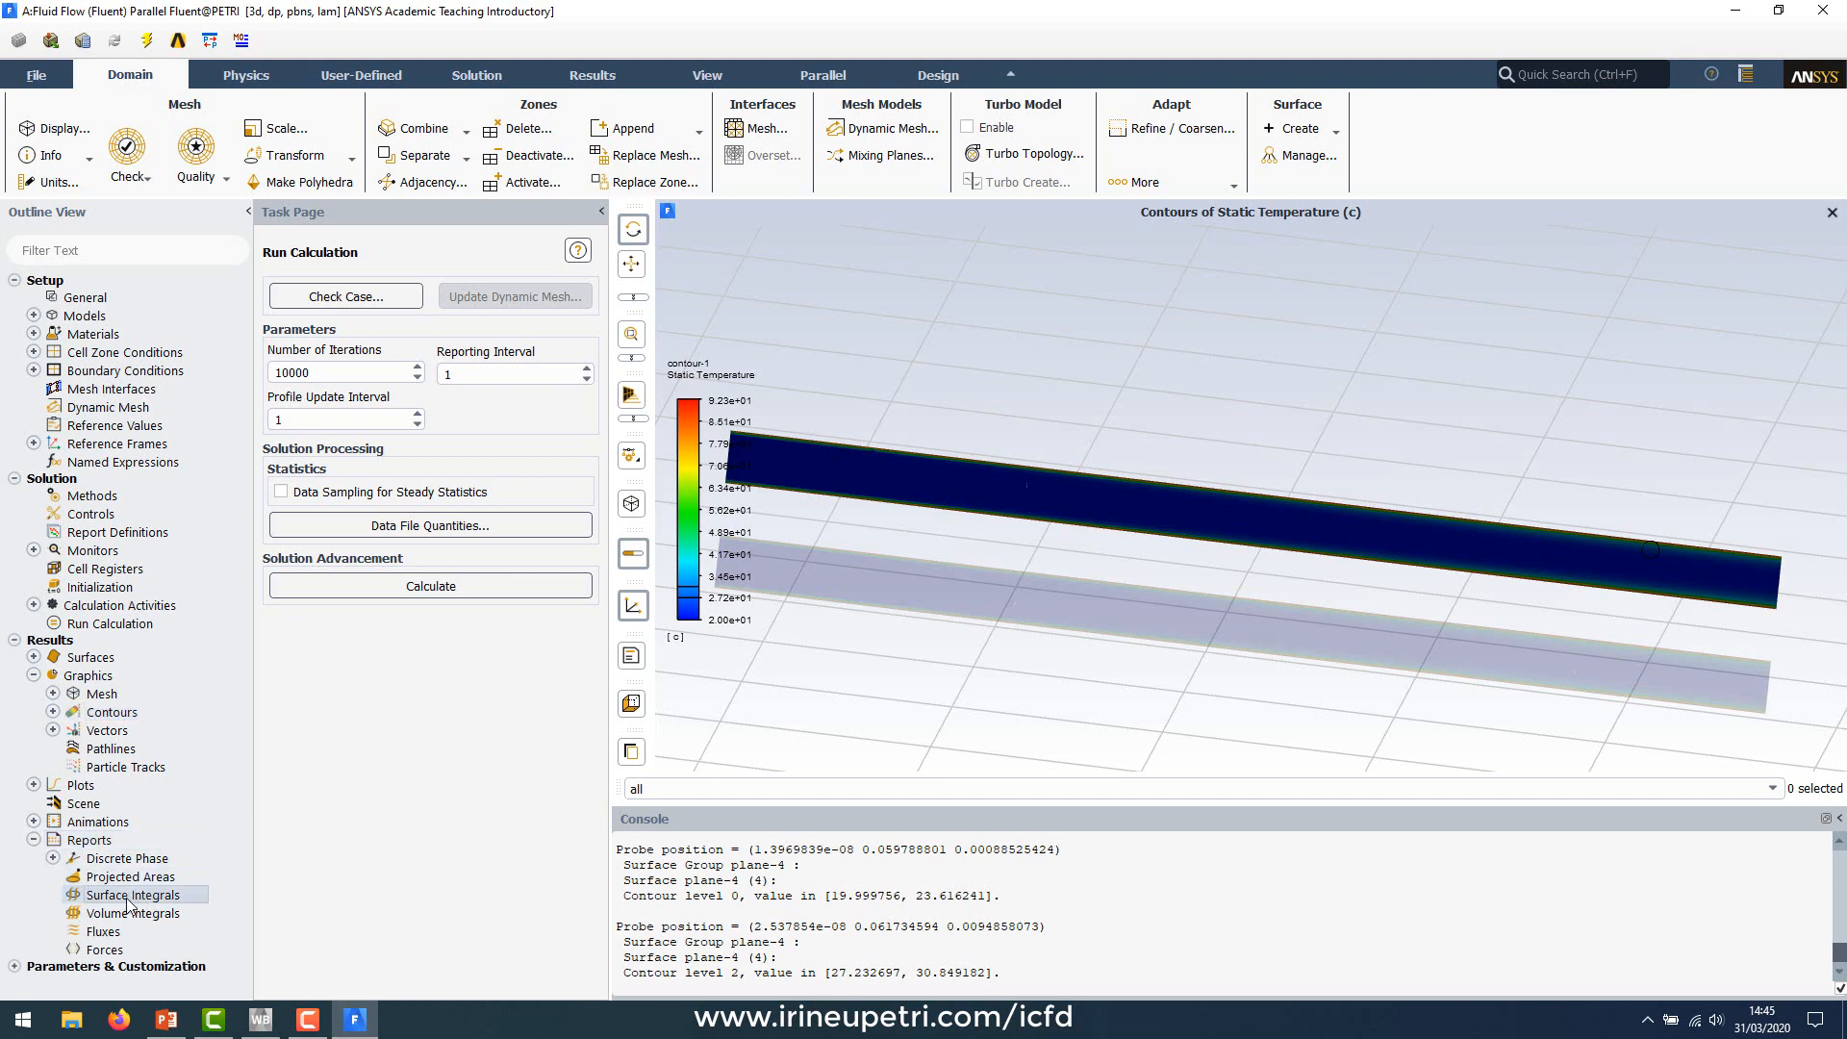
double_click(129, 902)
drag(616, 487, 436, 289)
click(354, 500)
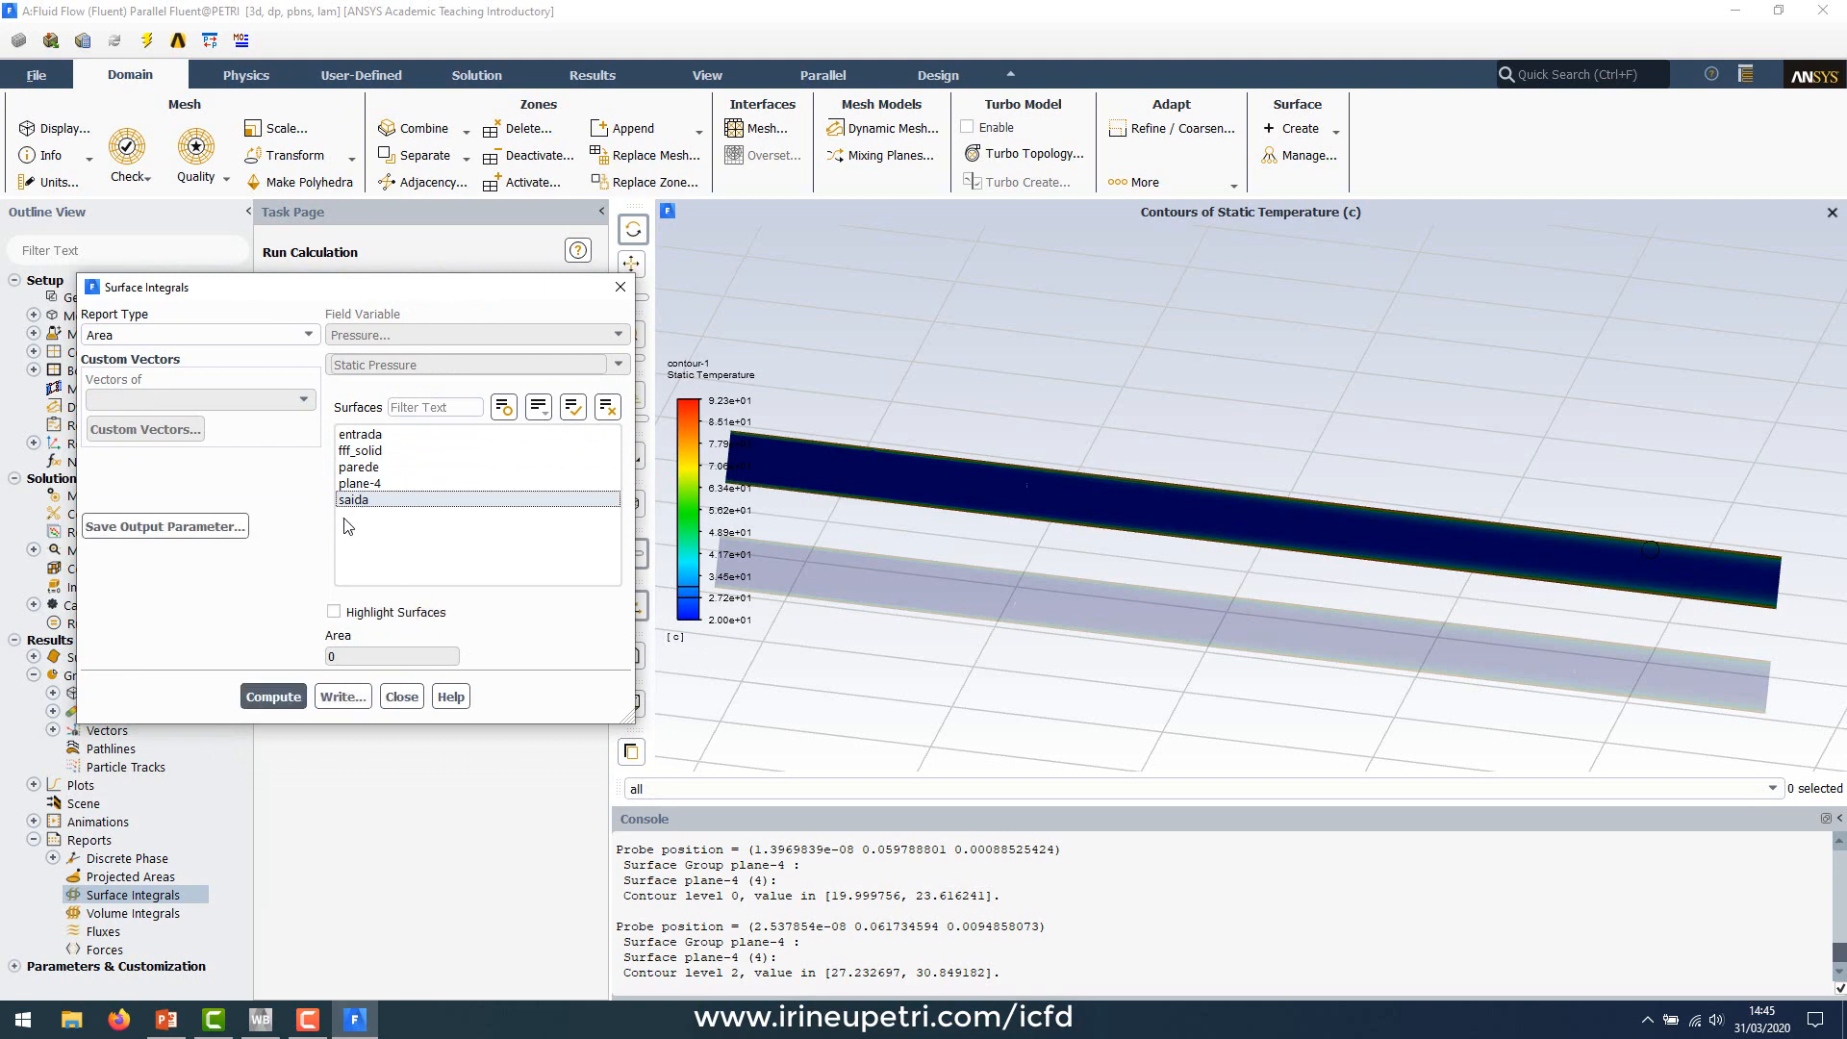
click(236, 334)
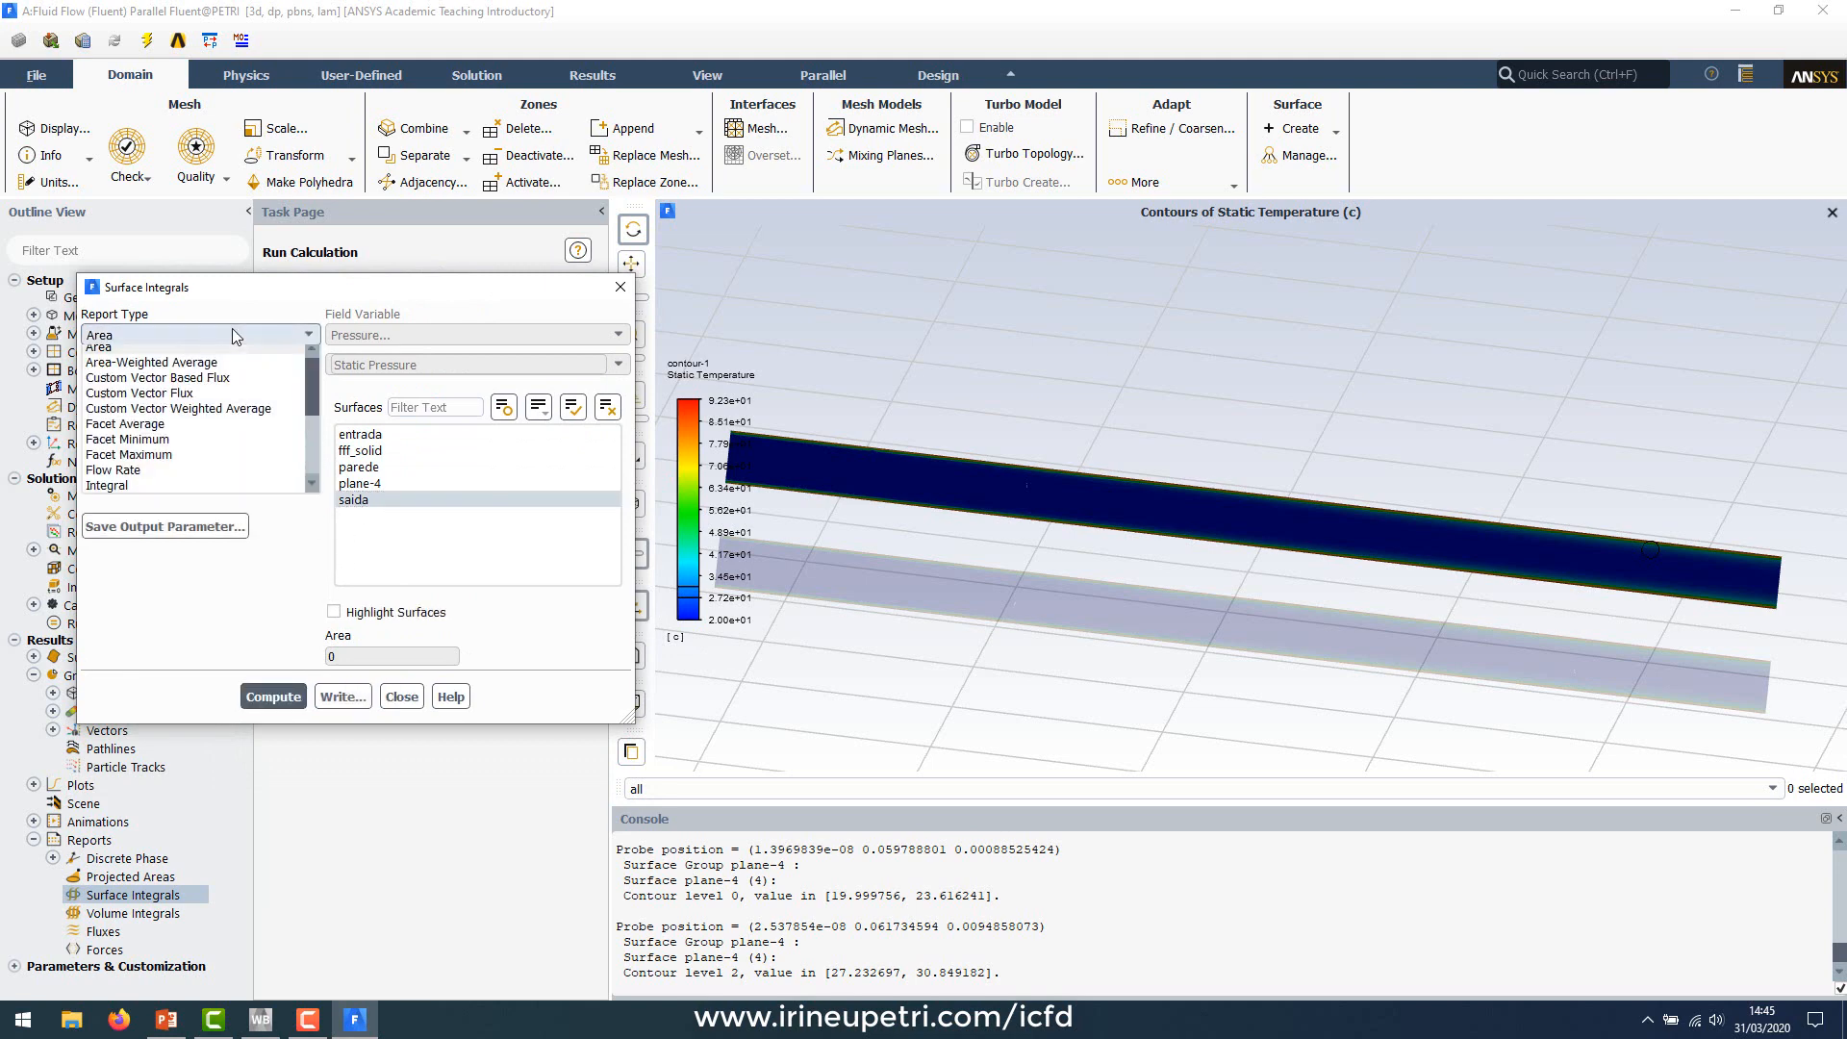
click(145, 374)
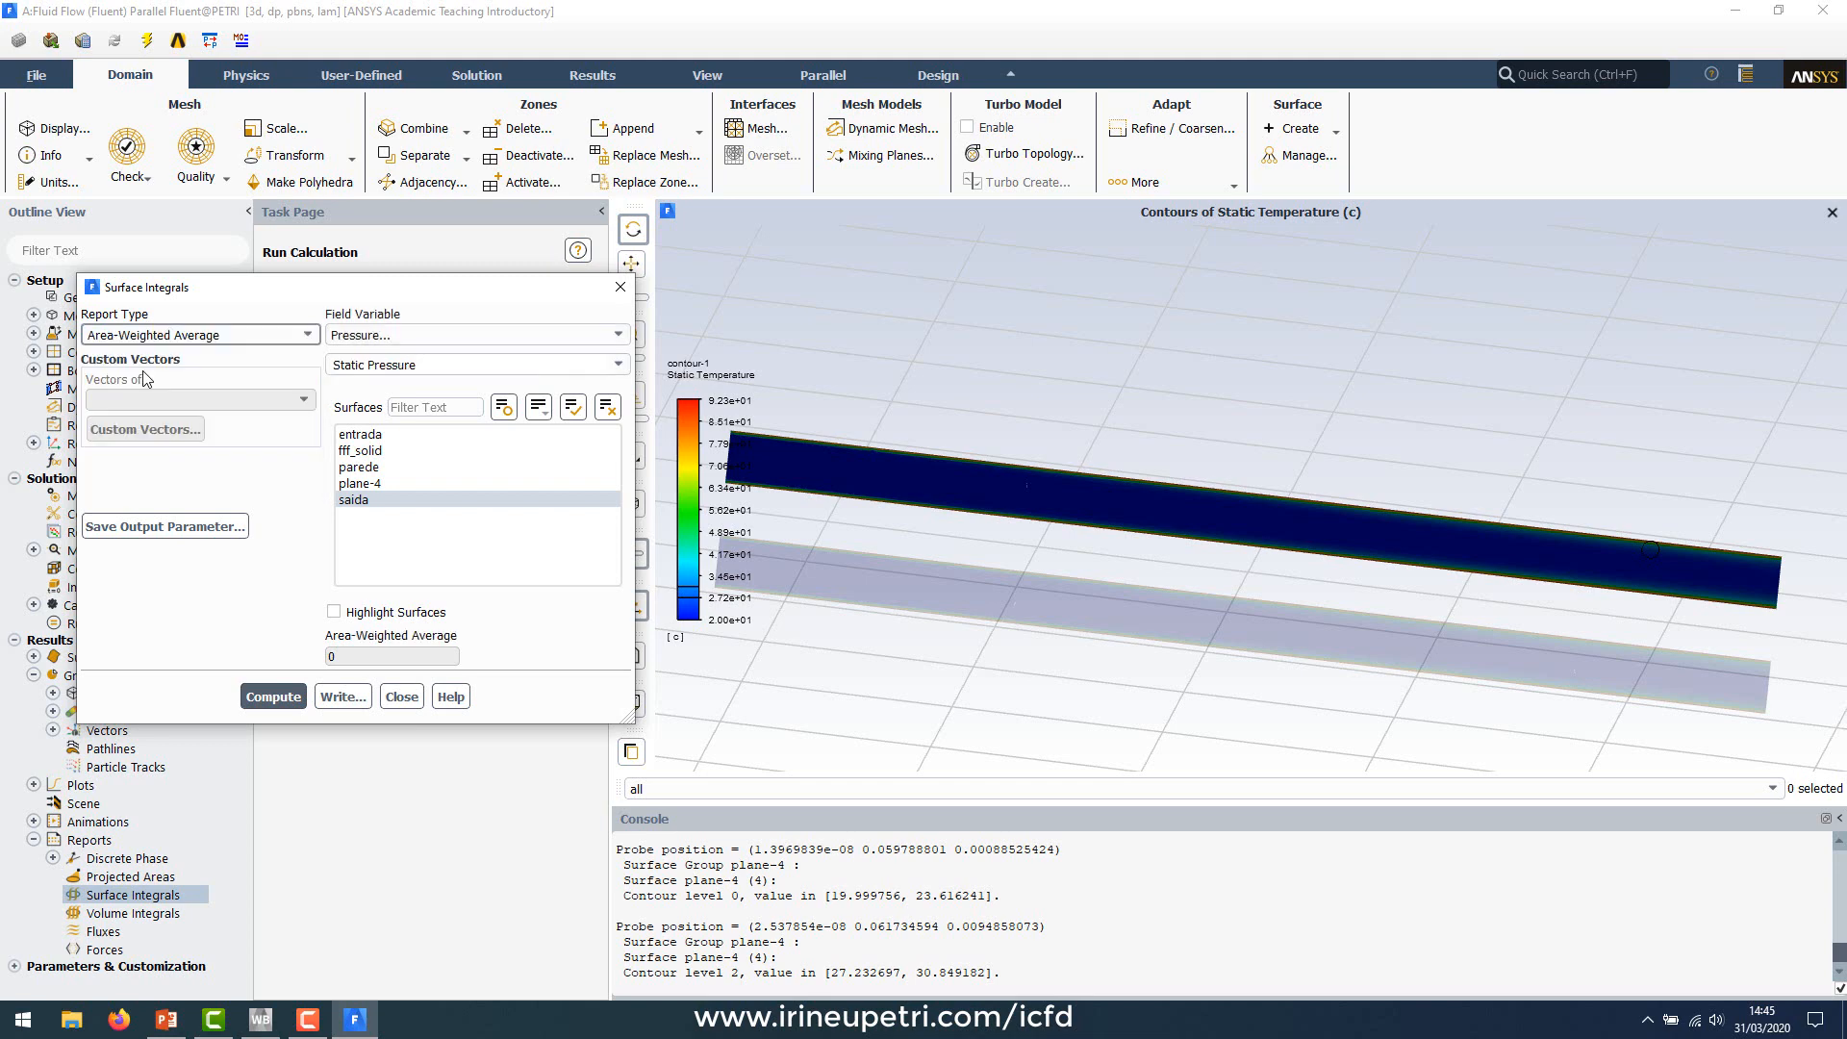
click(383, 336)
click(358, 387)
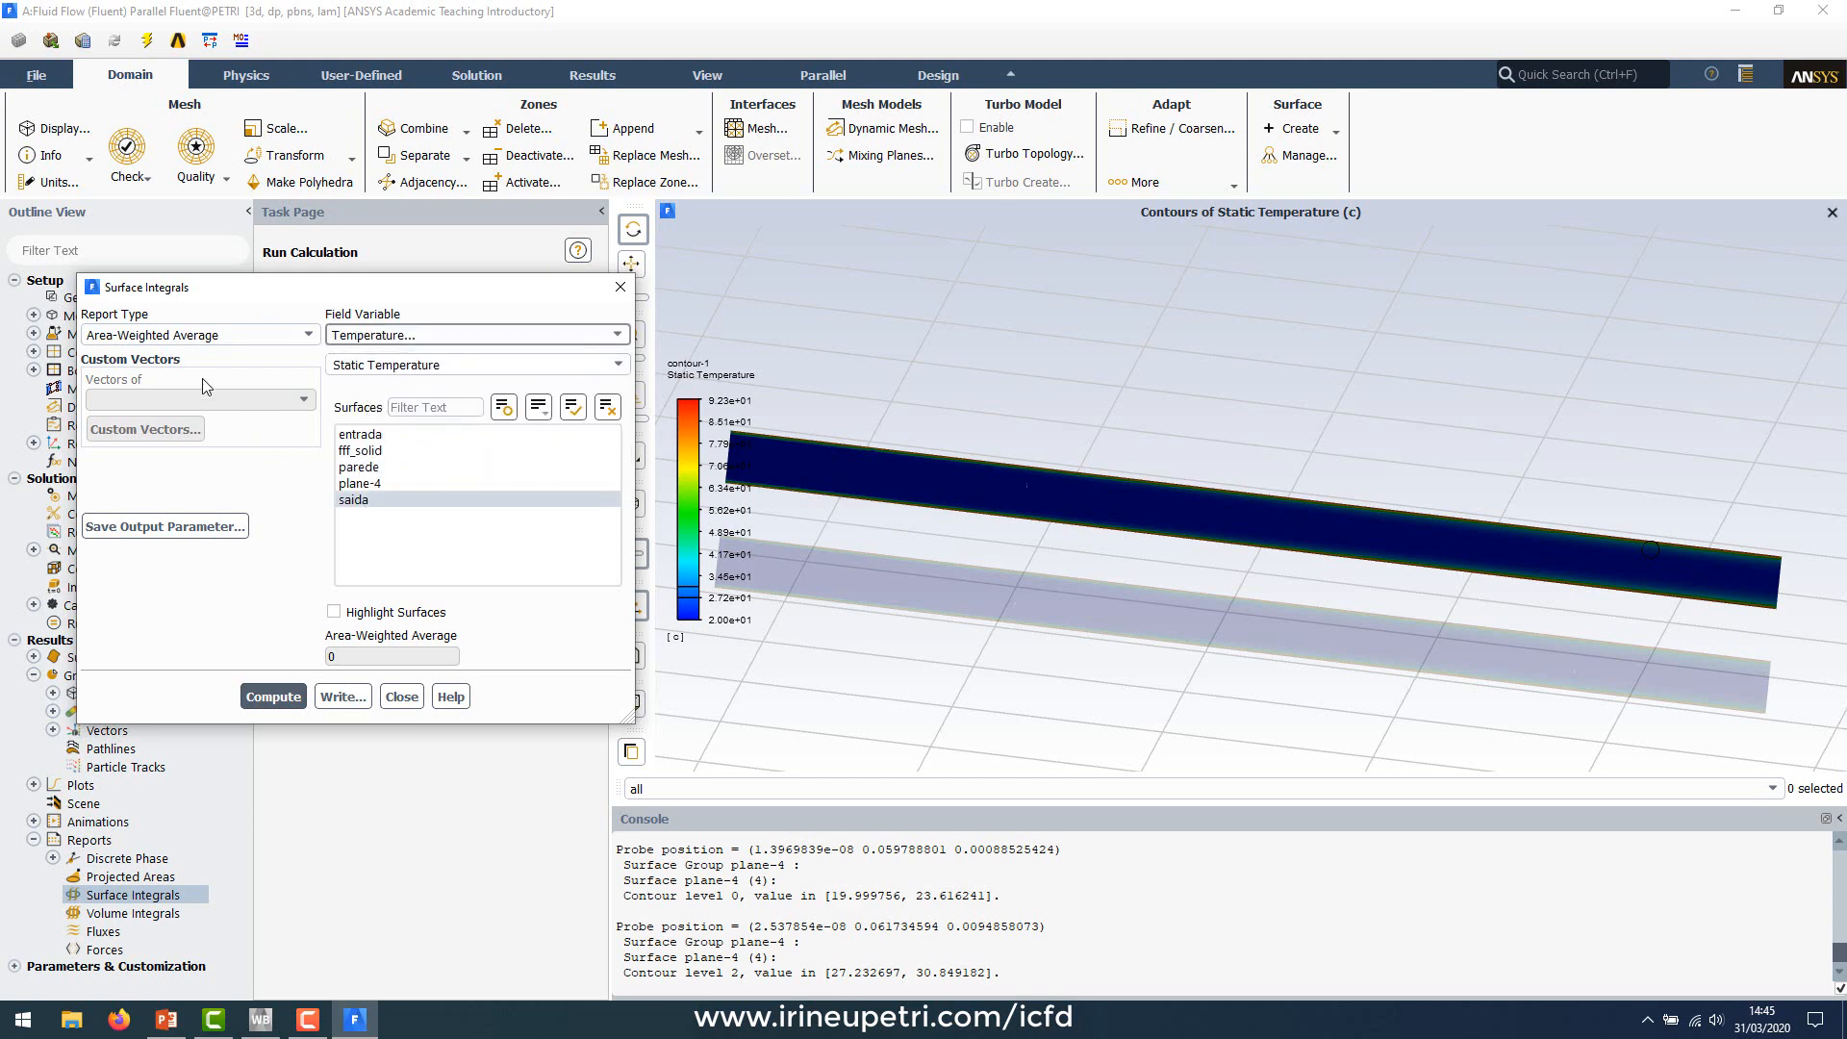
click(273, 696)
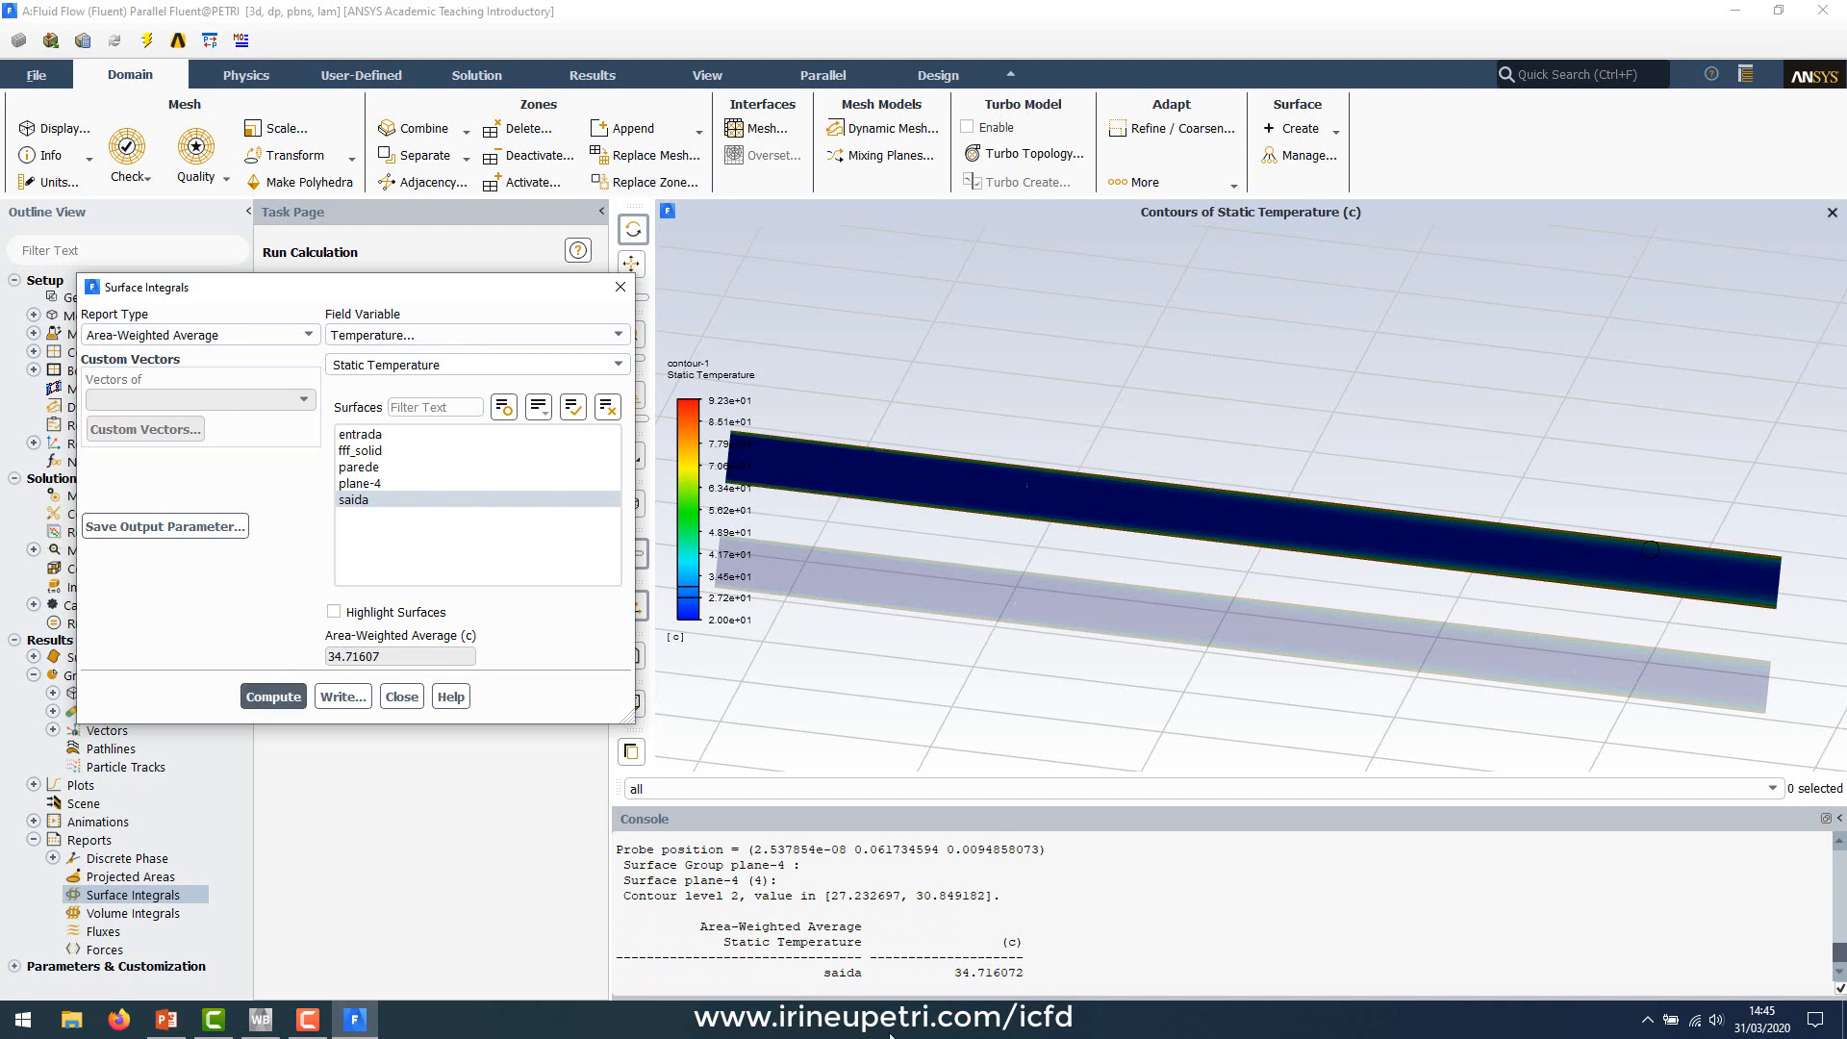
drag(955, 973, 1025, 973)
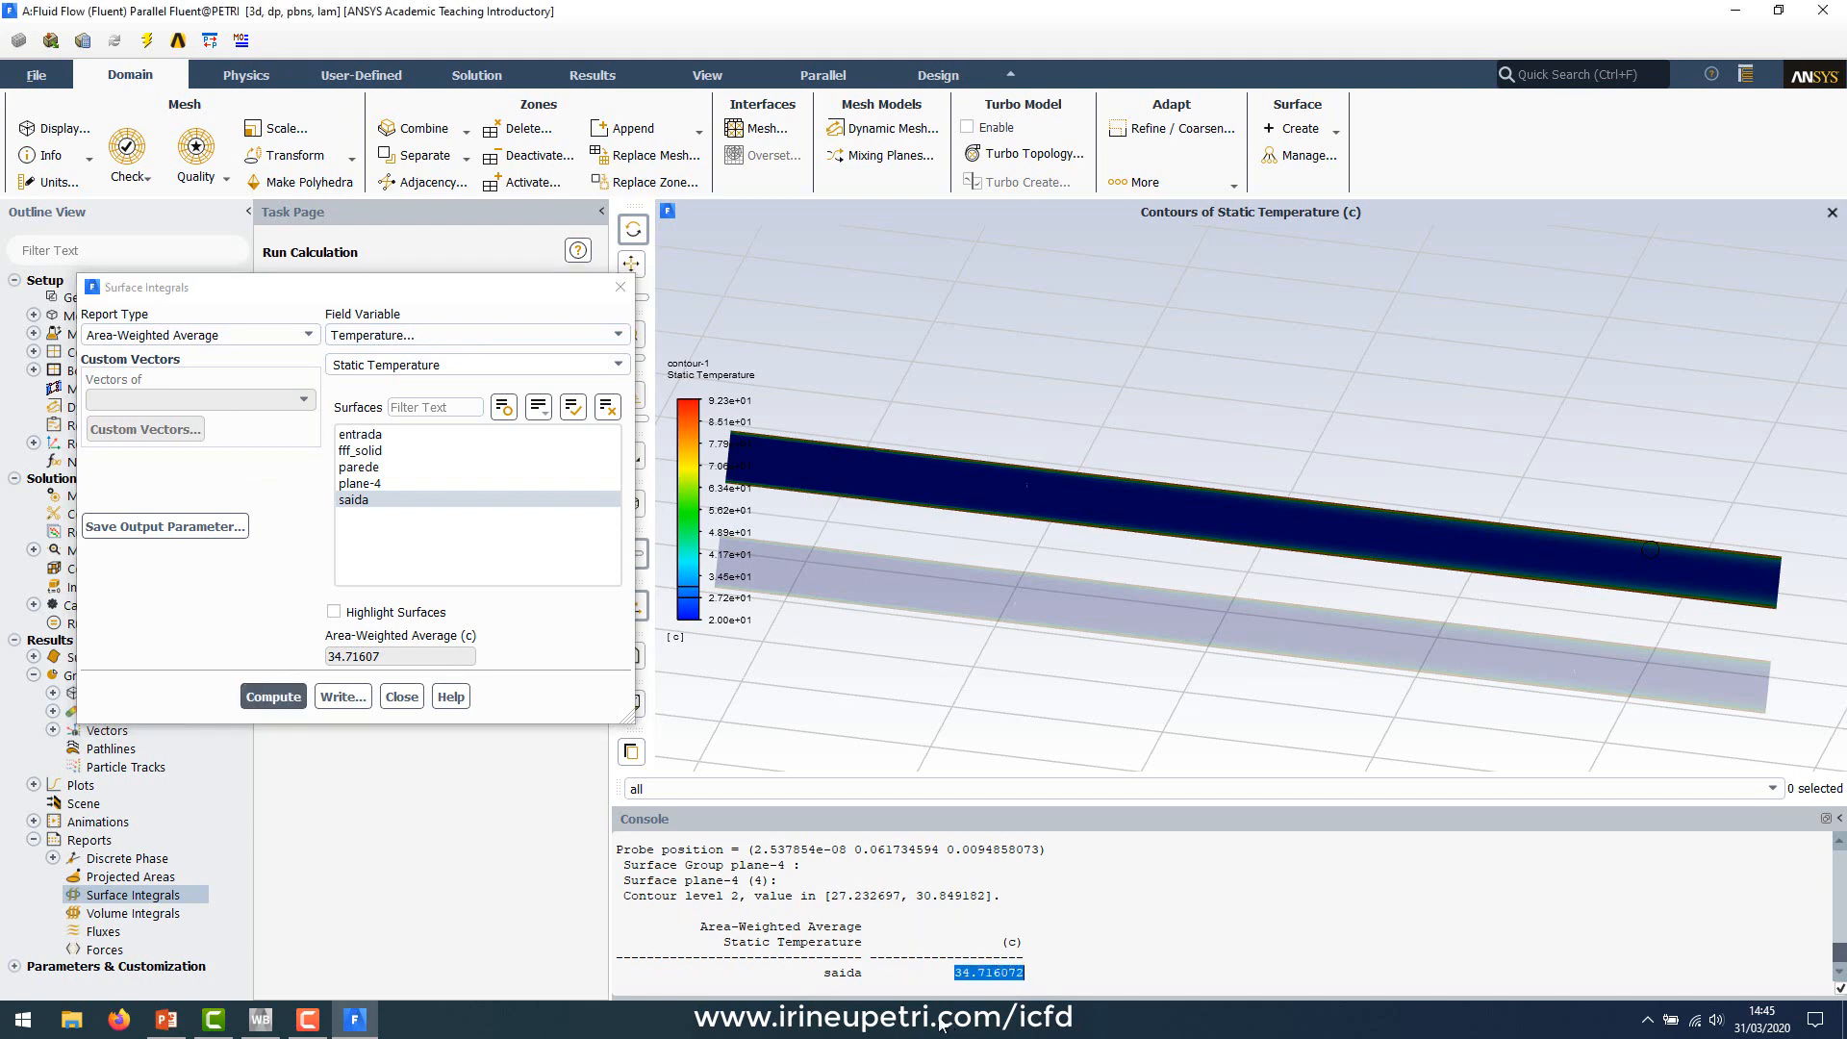
Step: Switch to the PowerPoint example slide and review the 20ºC water inlet temperature and 100ºC ambient temperature
click(165, 1019)
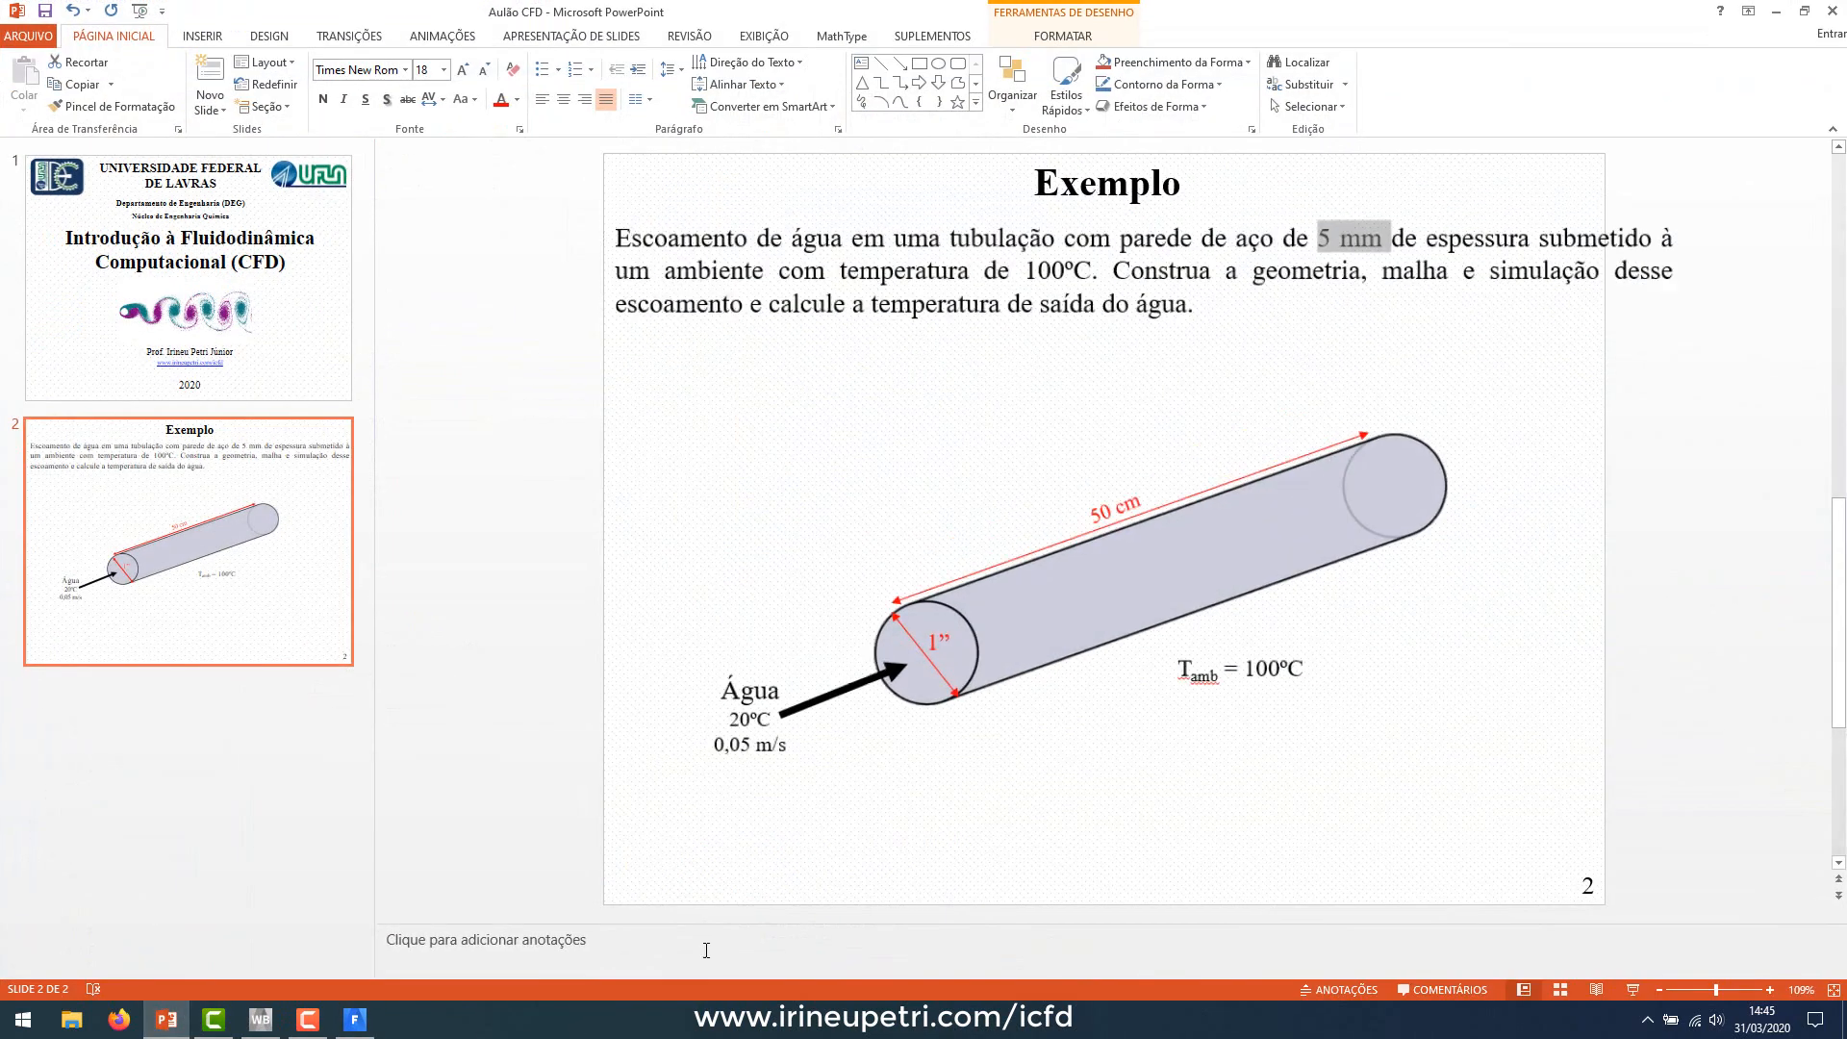
drag(738, 677, 720, 678)
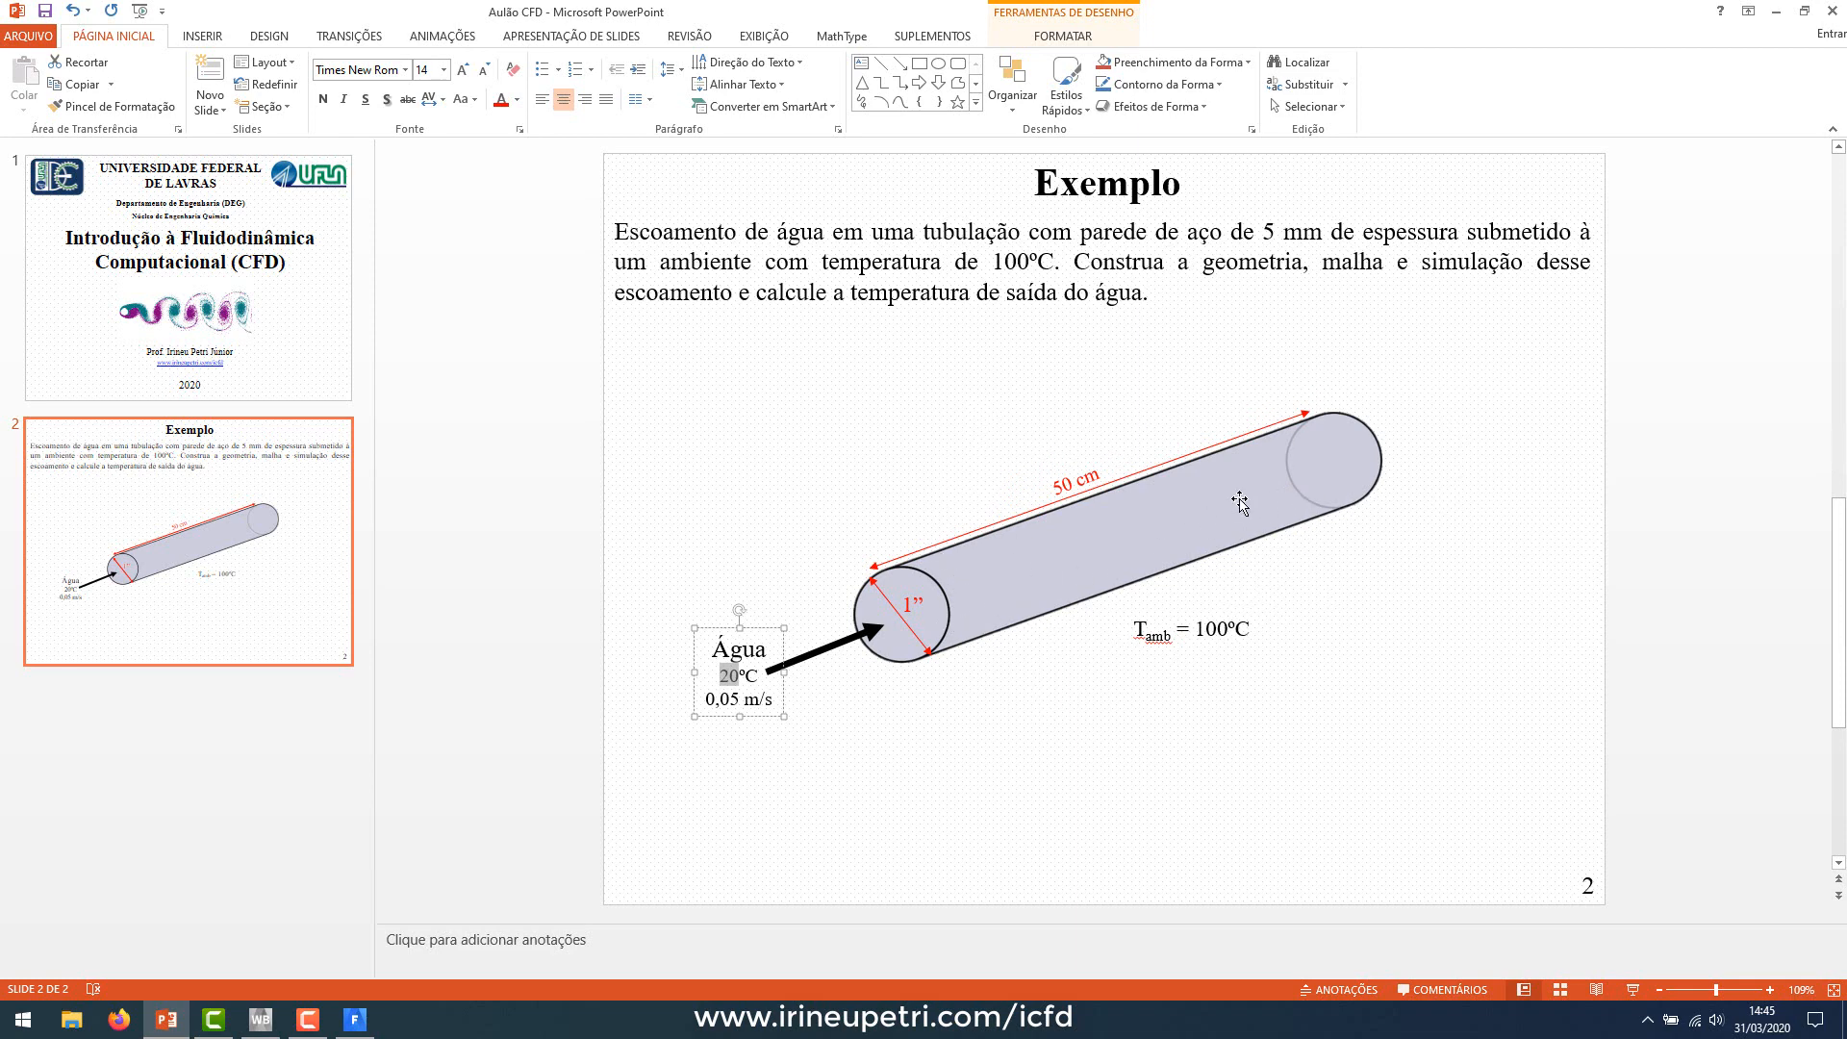
drag(1195, 629, 1248, 630)
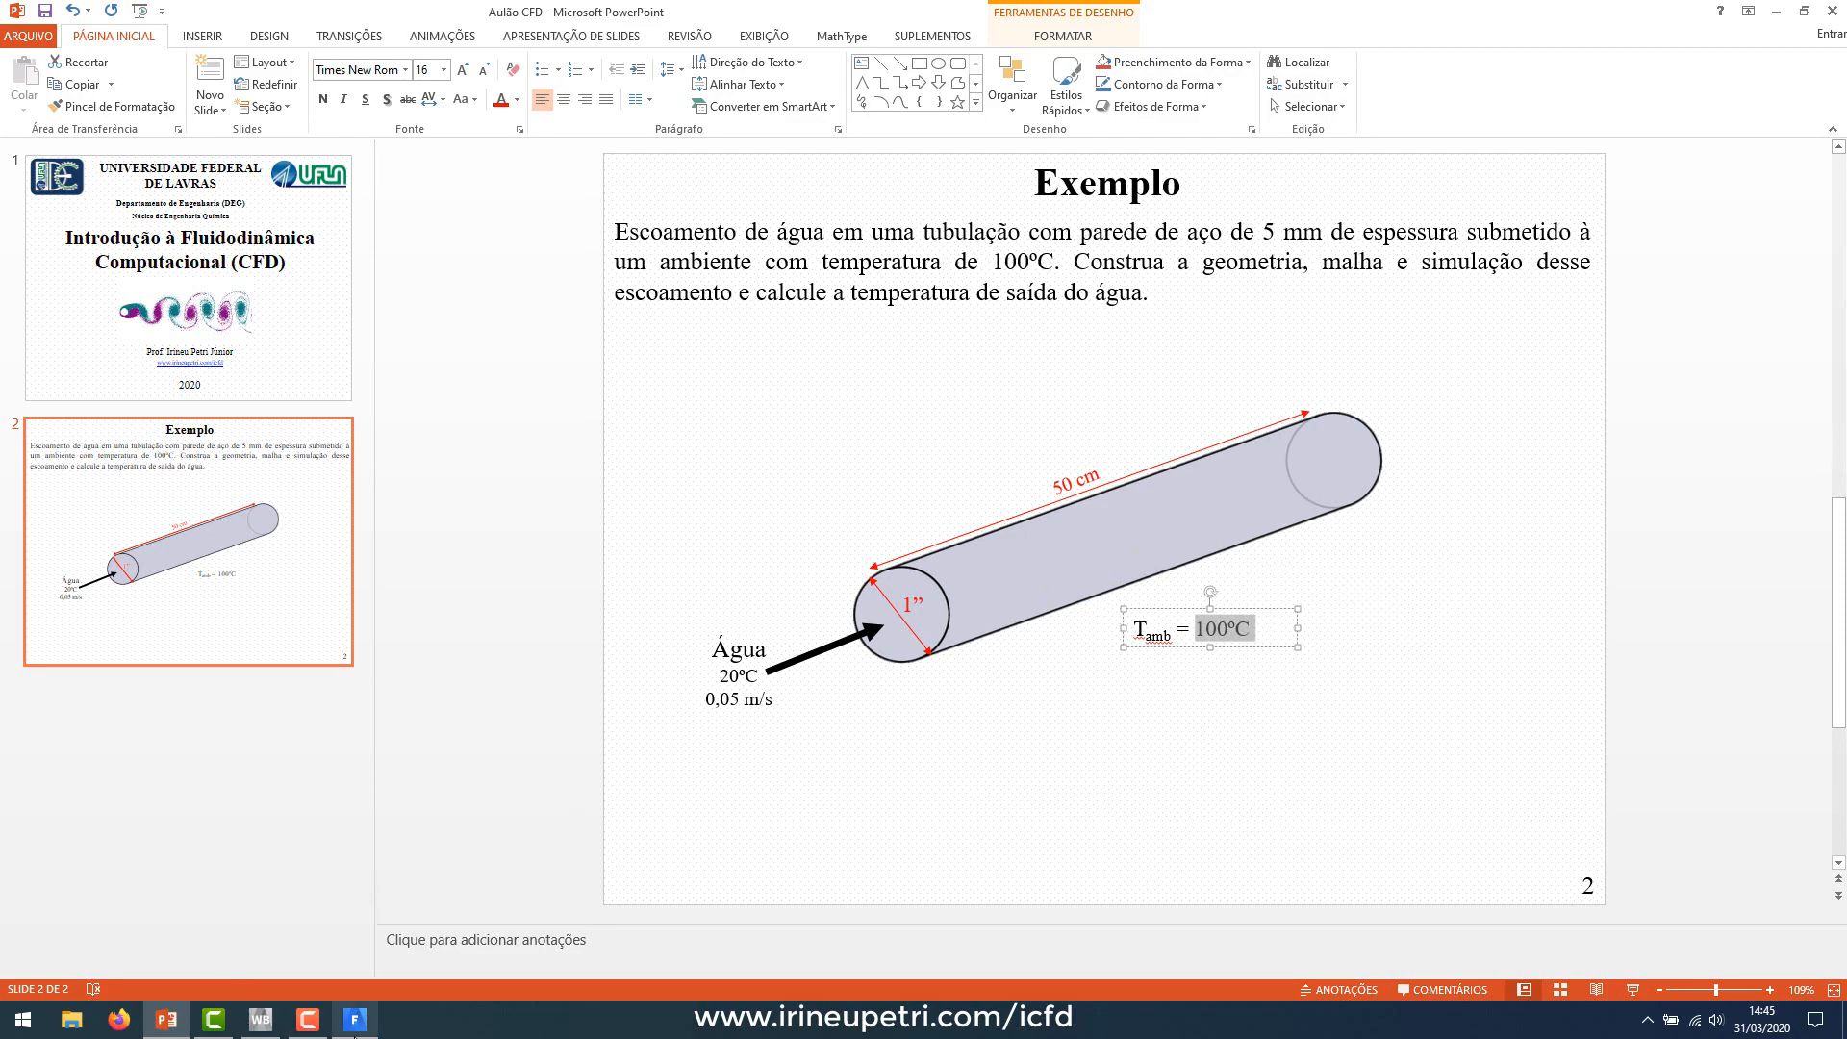
Step: Return to Fluent, close the Surface Integrals report and copy the static temperature contour view to the clipboard
click(354, 1020)
click(419, 695)
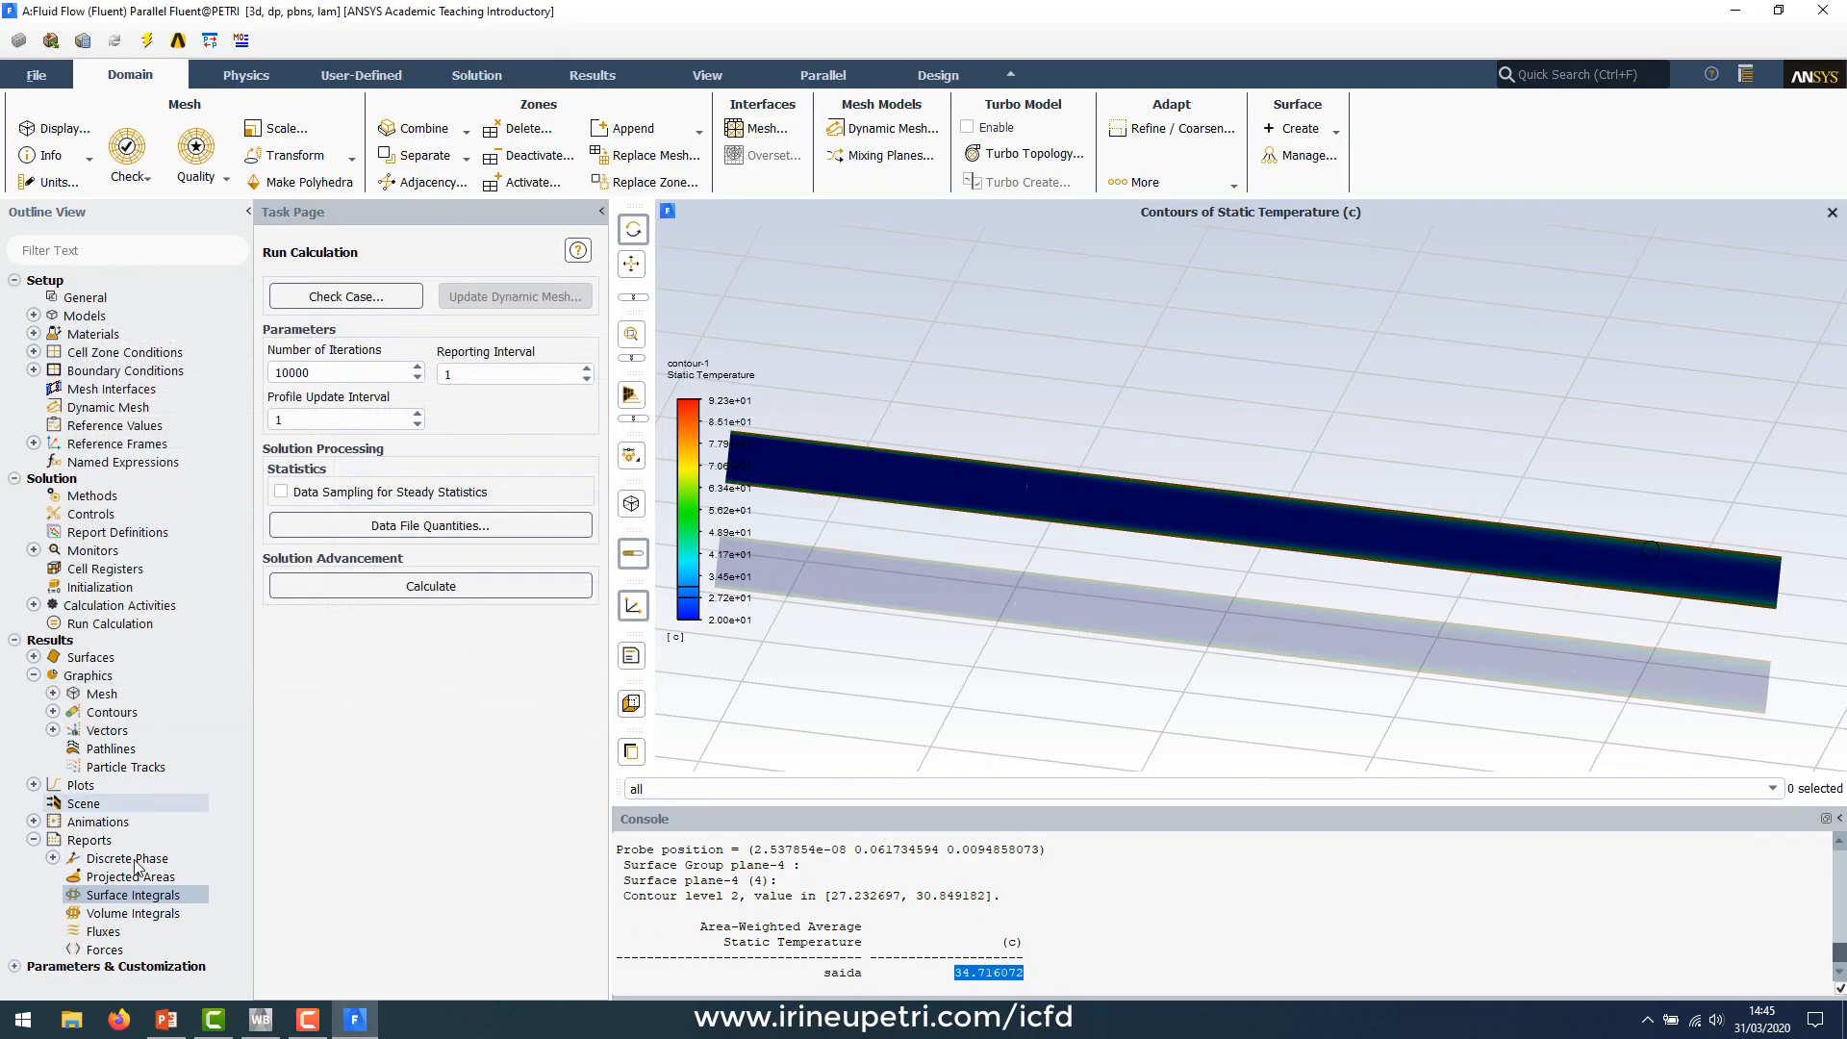
click(33, 840)
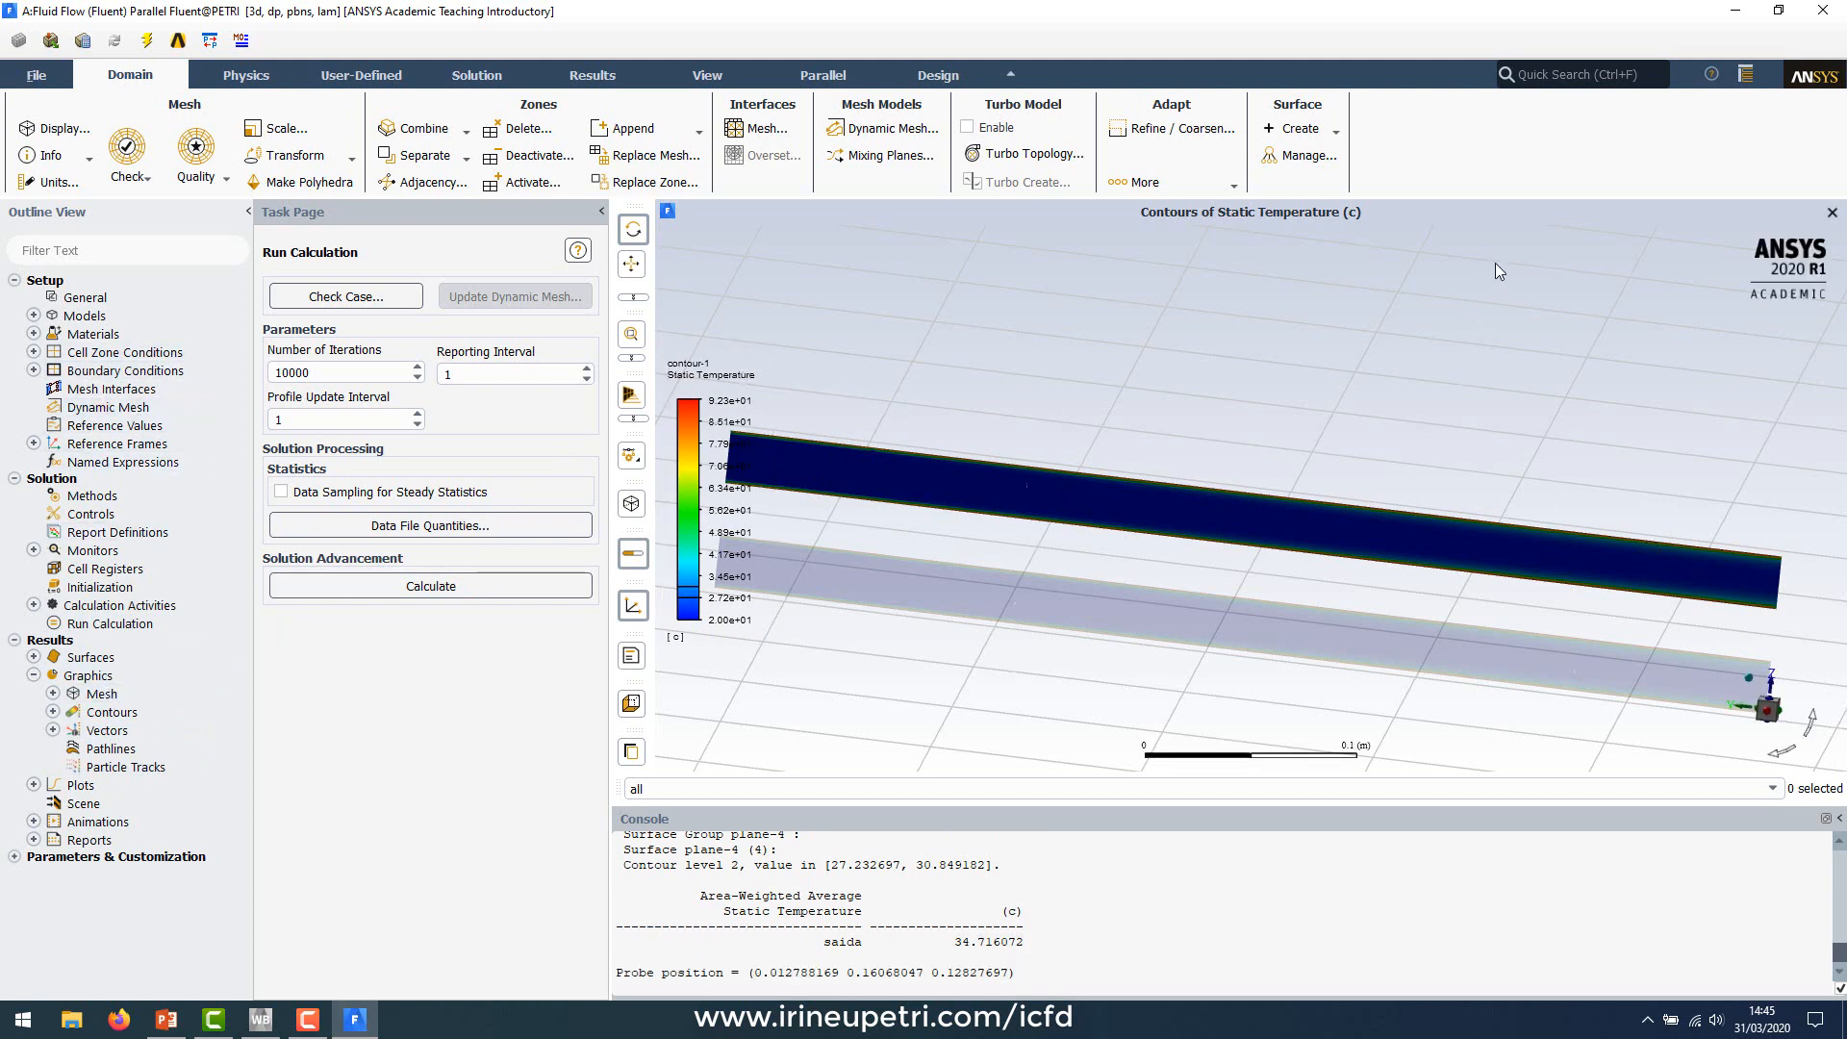
right_click(1572, 211)
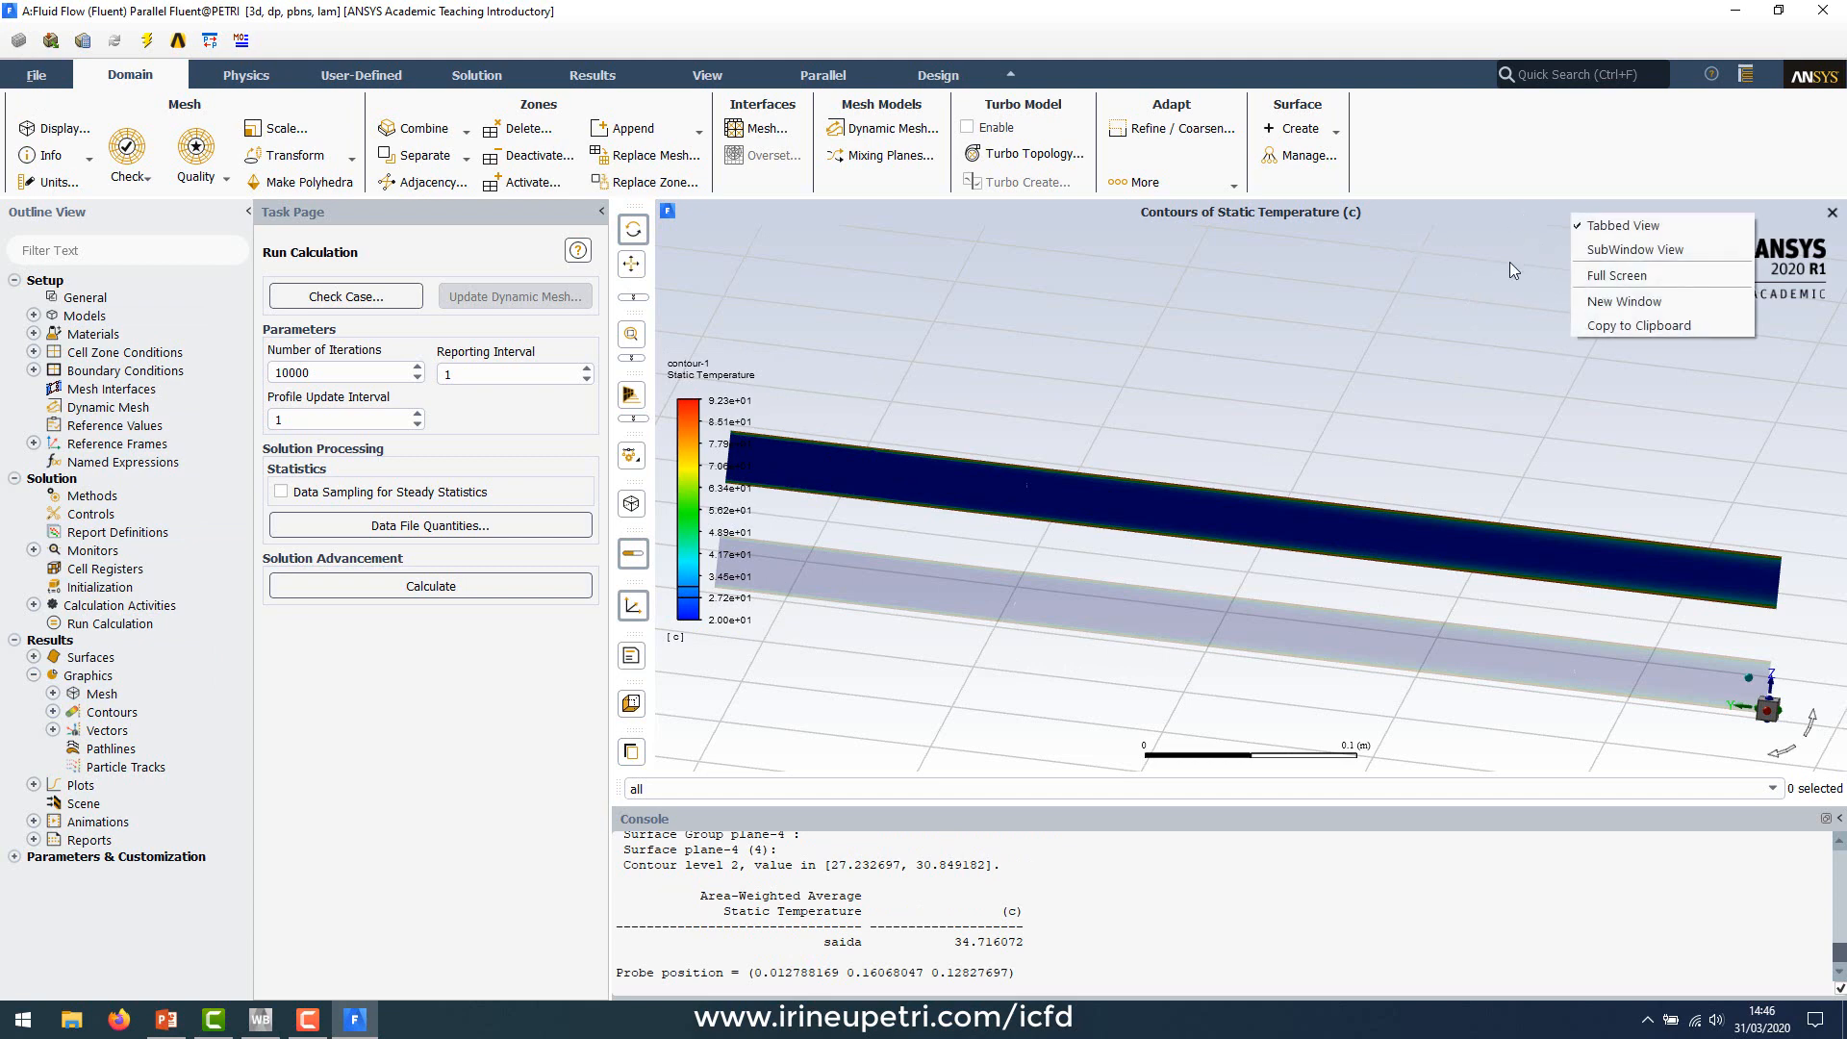
click(1641, 326)
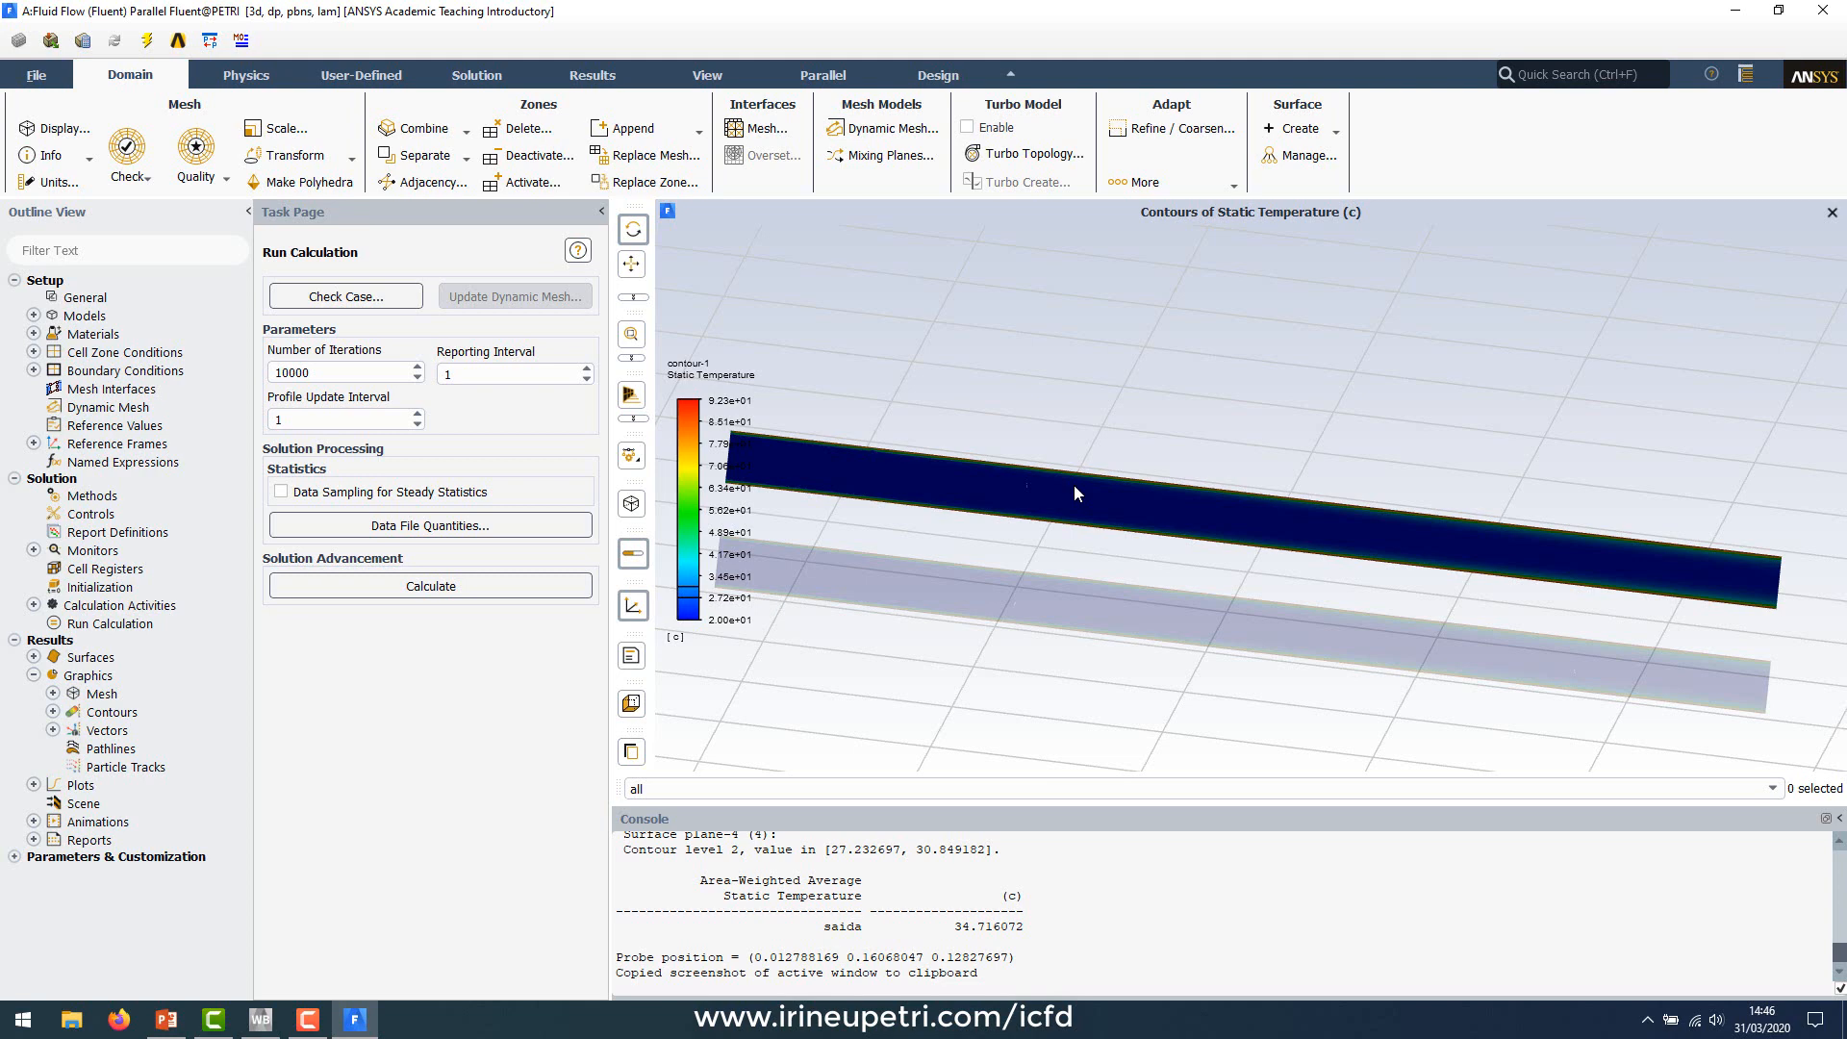
Step: Switch to Firefox and open the course instructor's website in a new tab
click(120, 1020)
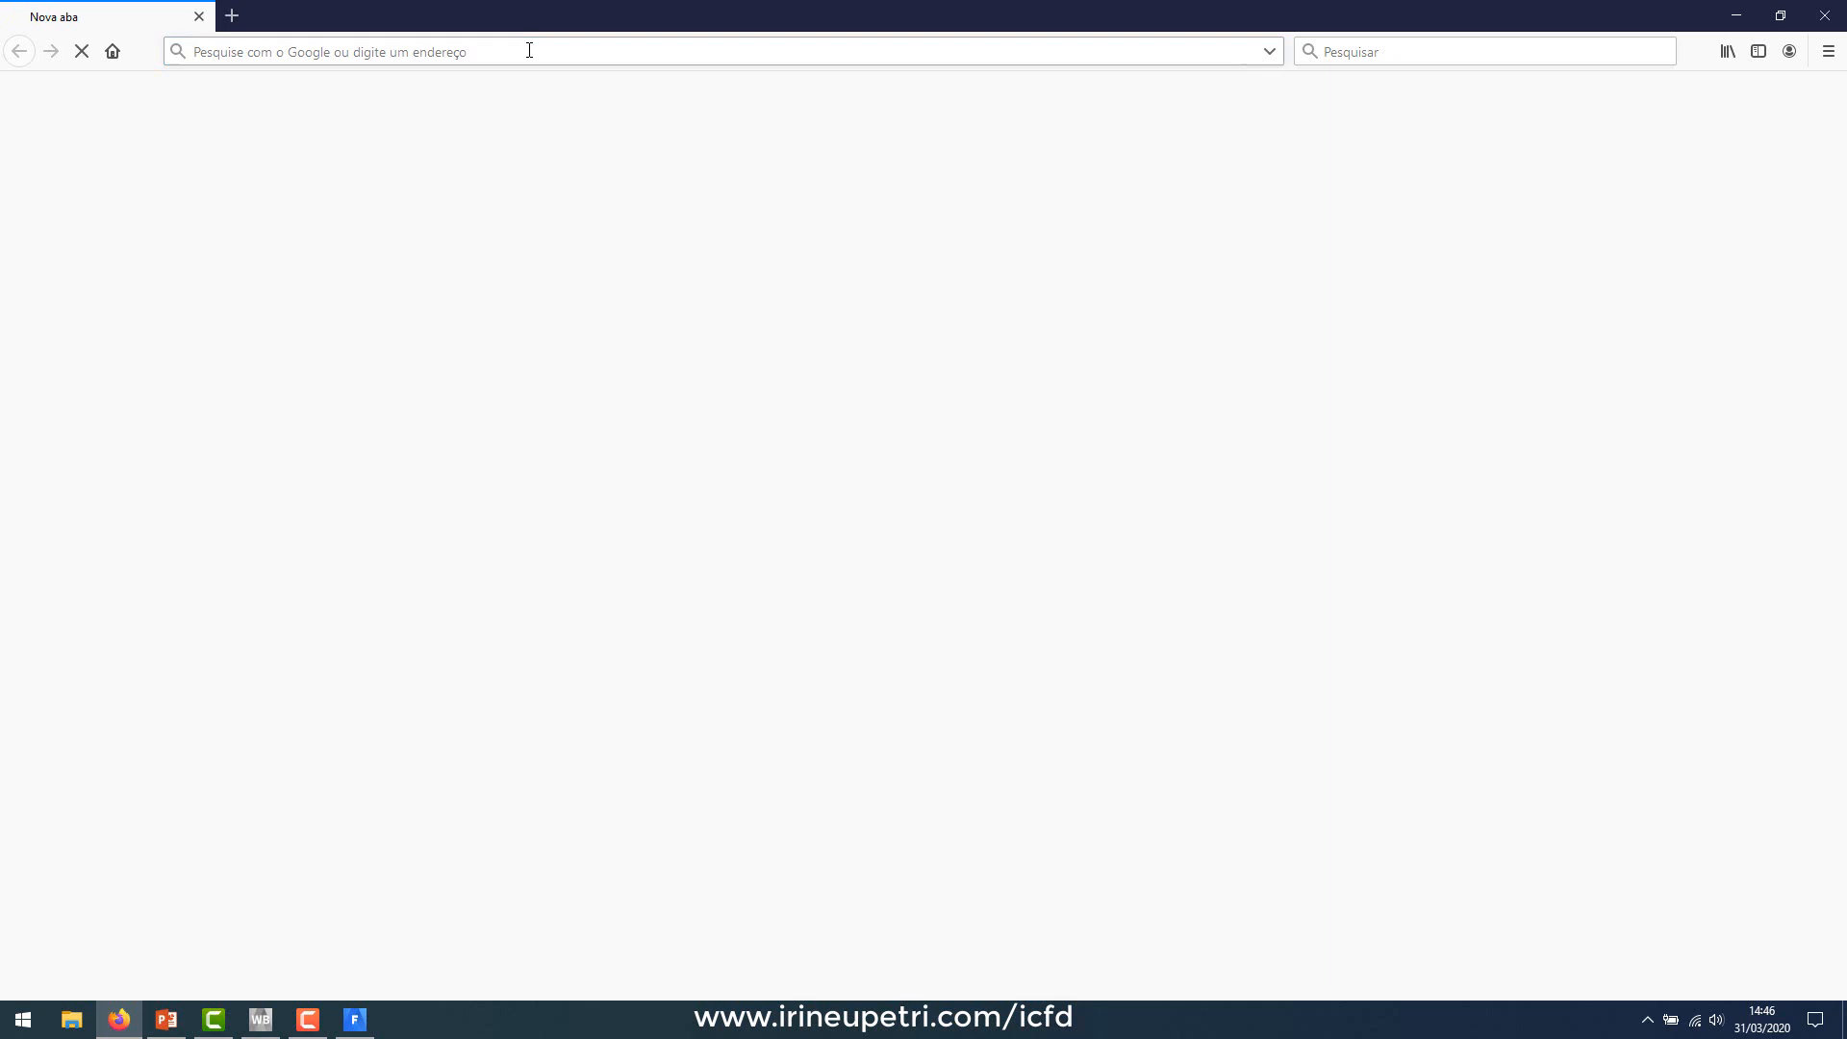
text(irineu)
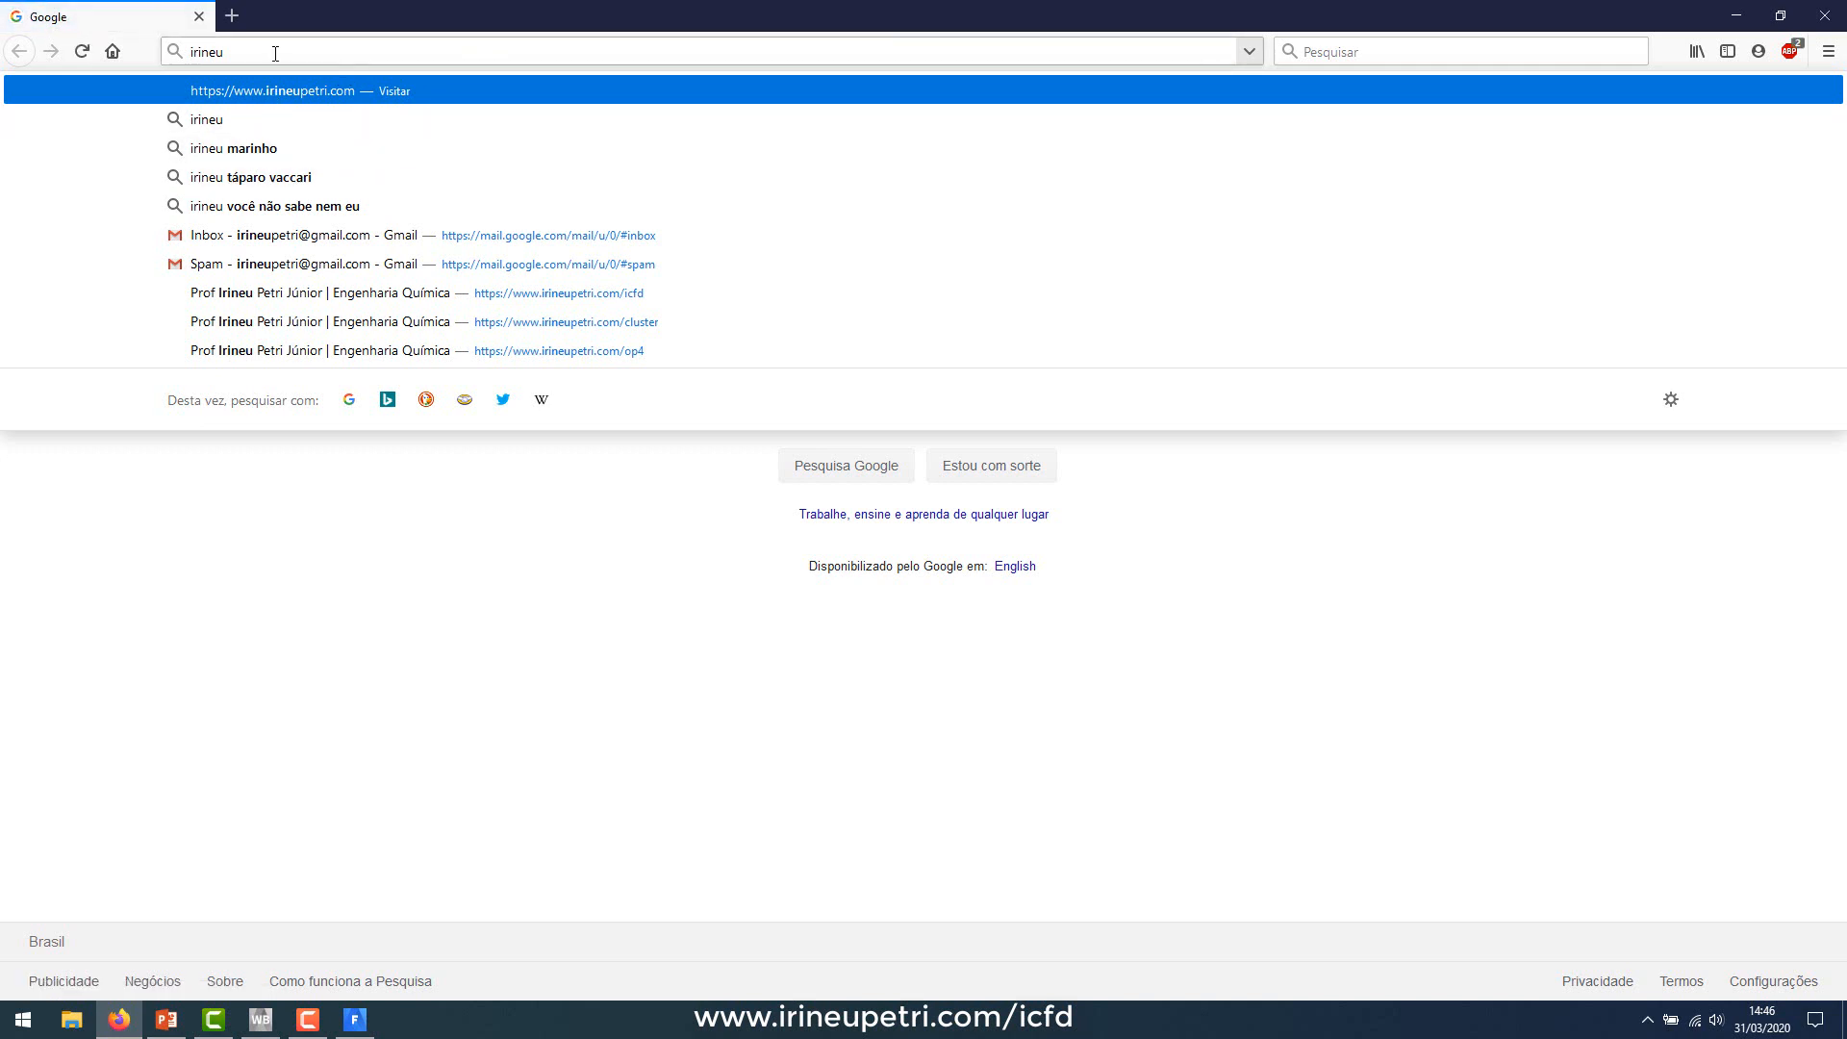
click(232, 16)
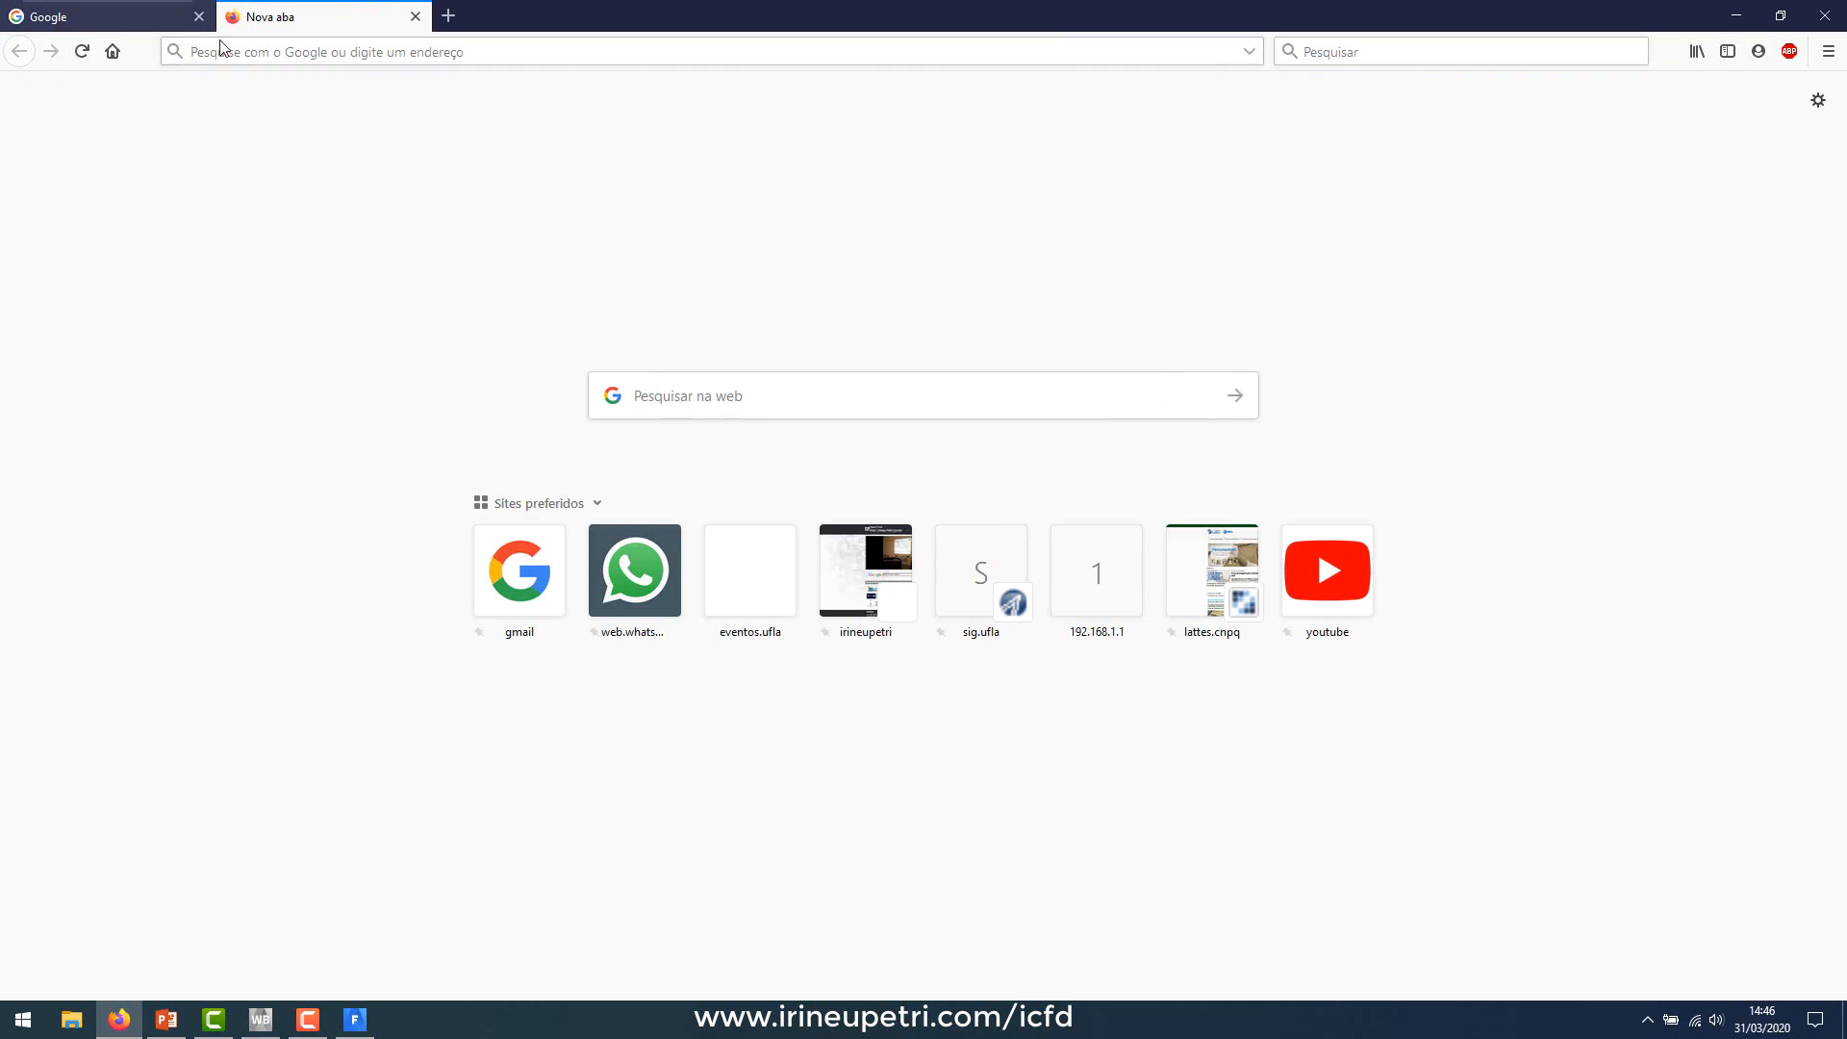
click(855, 569)
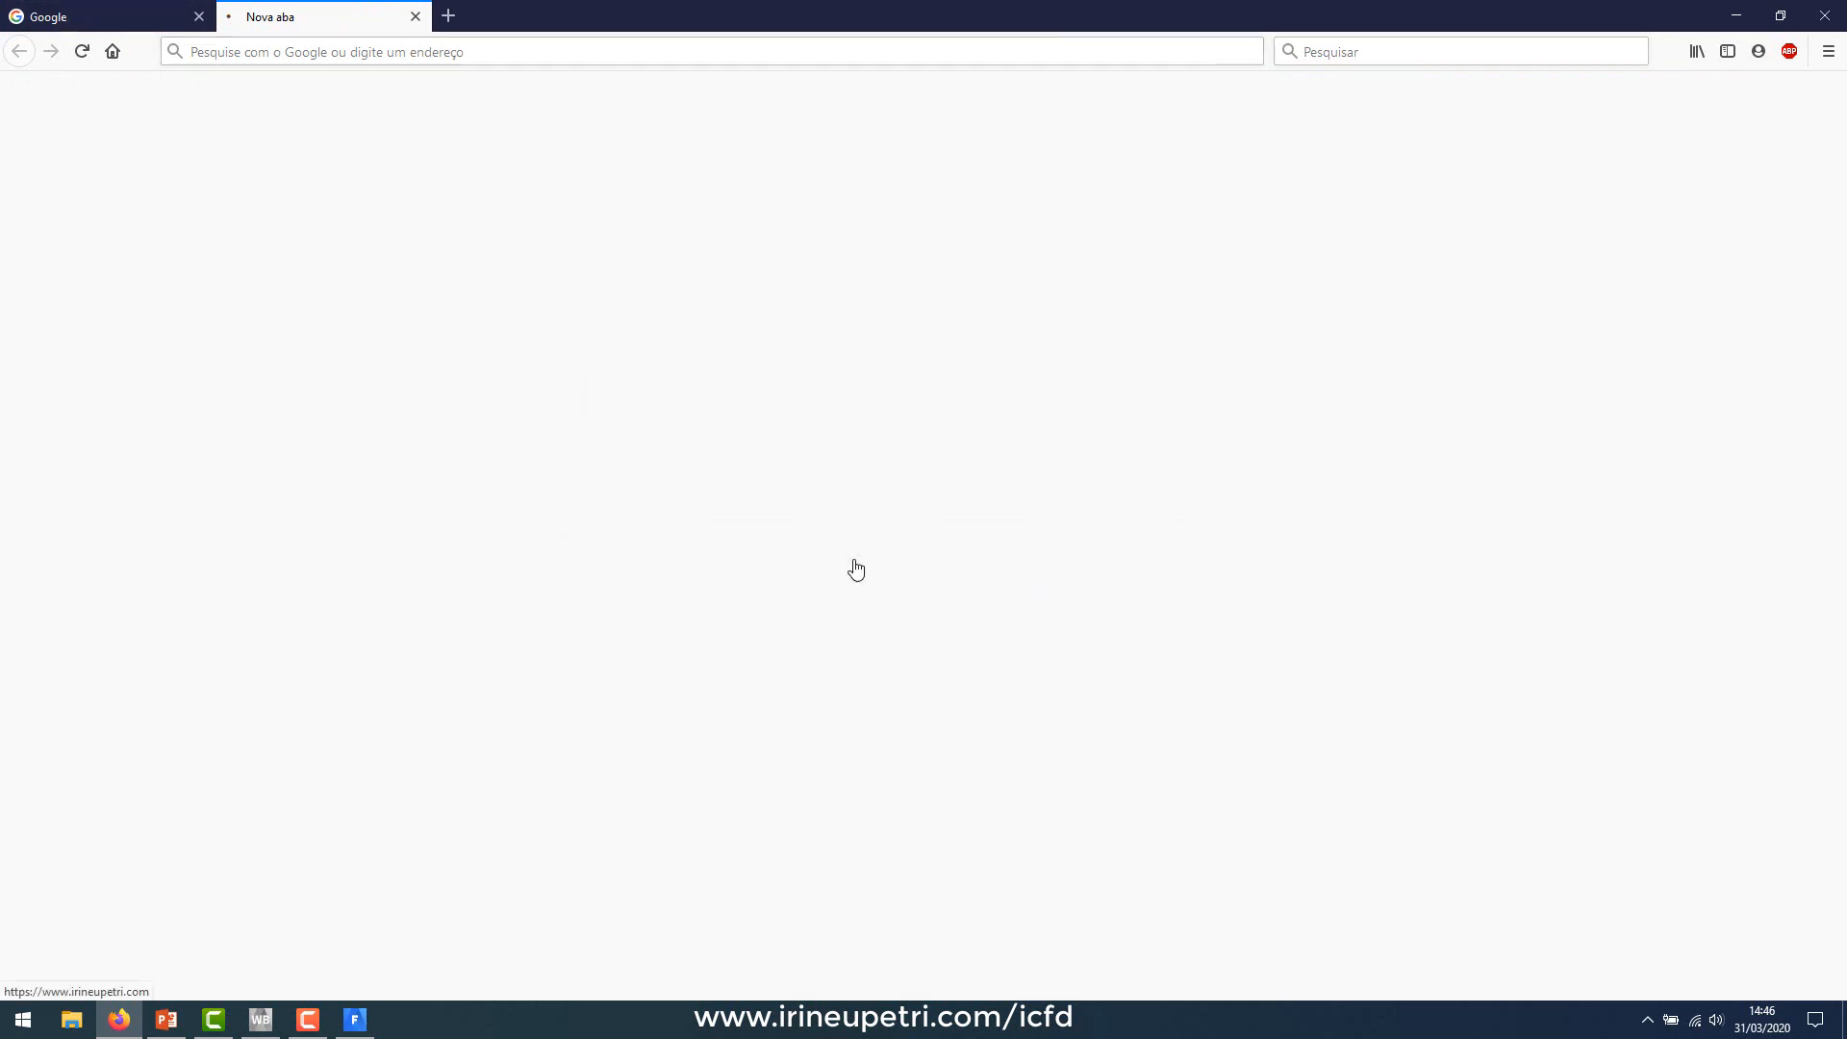
Step: Close the Google tab and open the ICFD course page from the instructor's list of disciplines
click(199, 16)
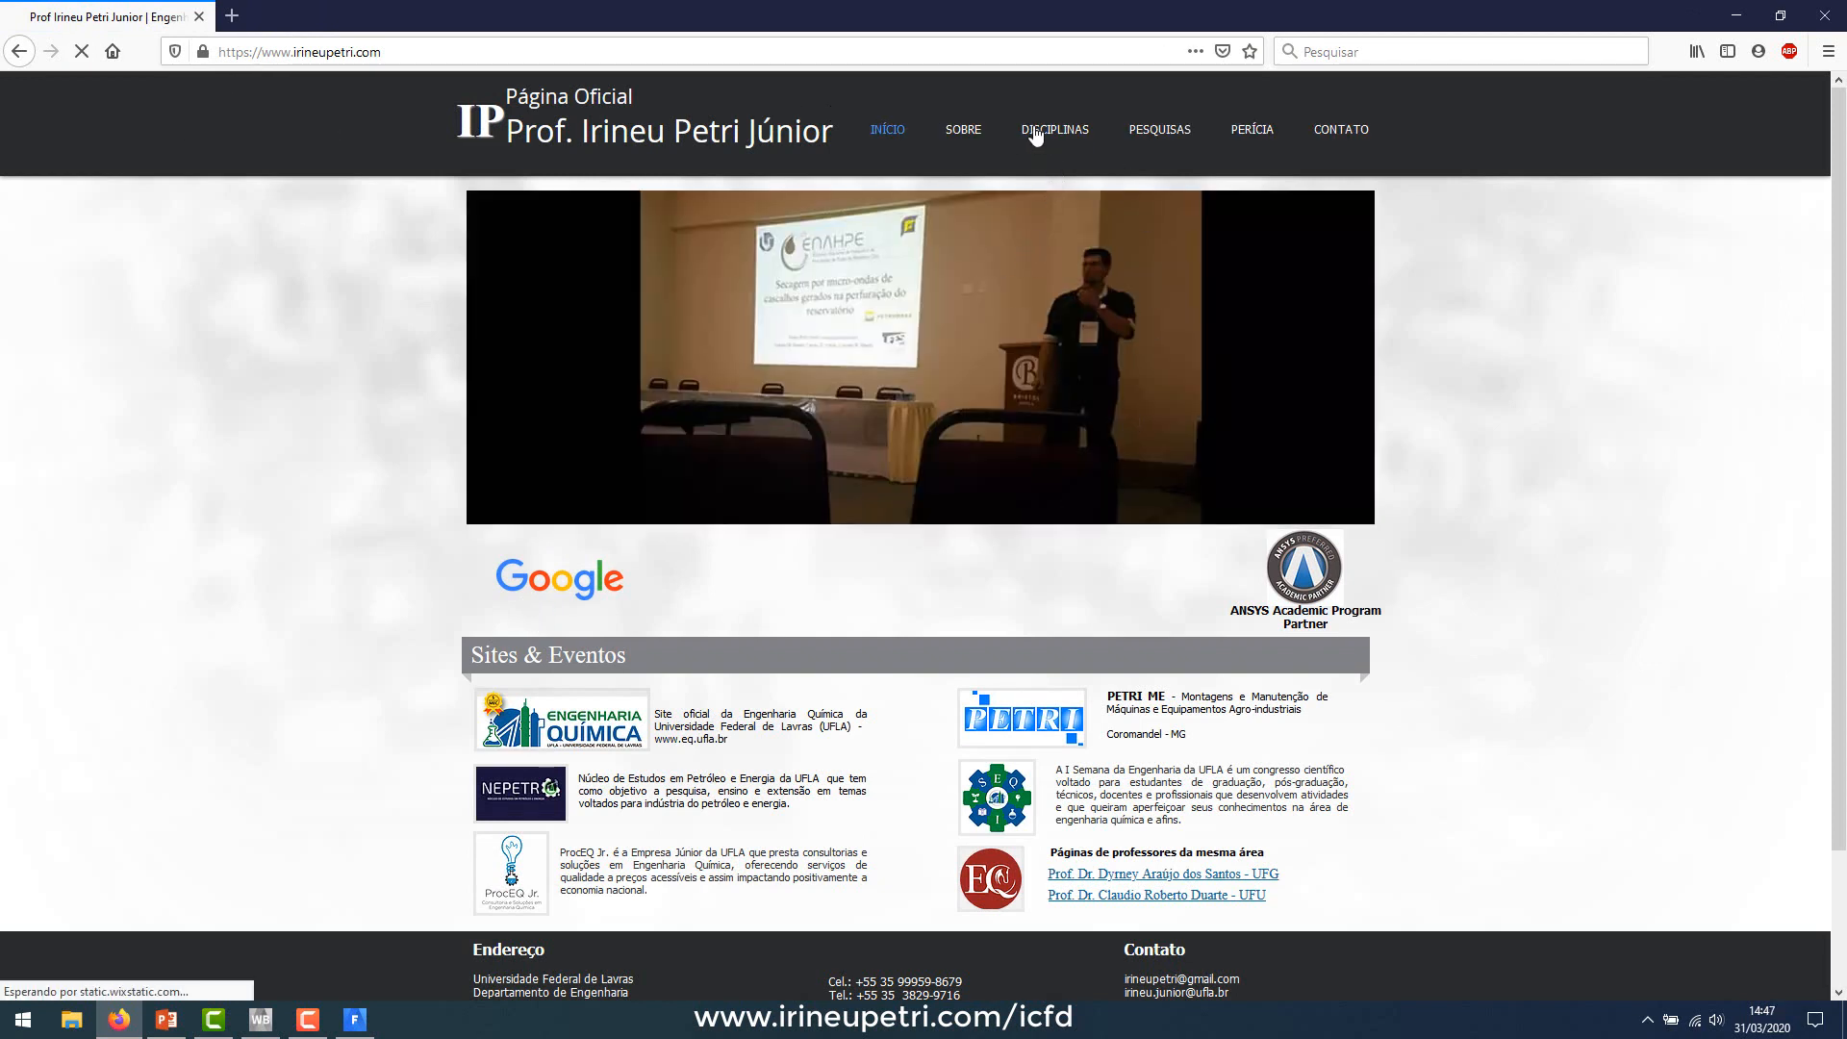
mouse_move(1031, 131)
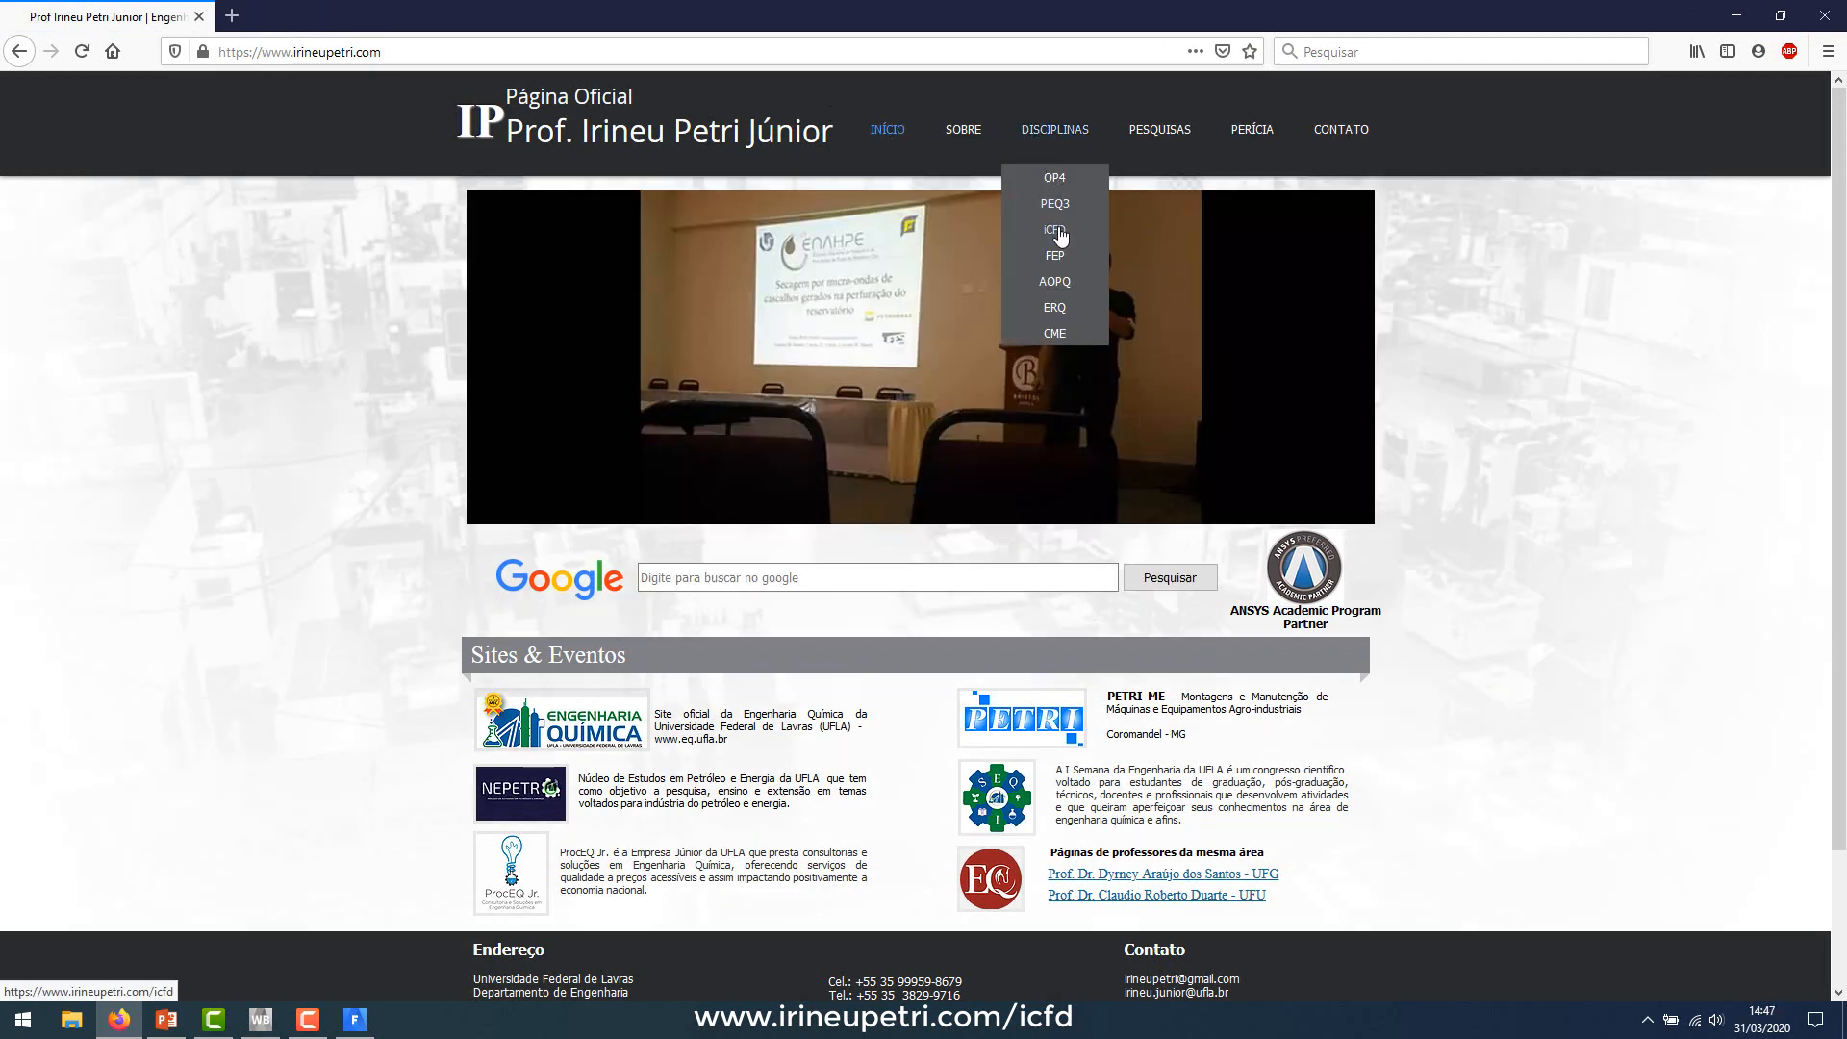
click(1059, 234)
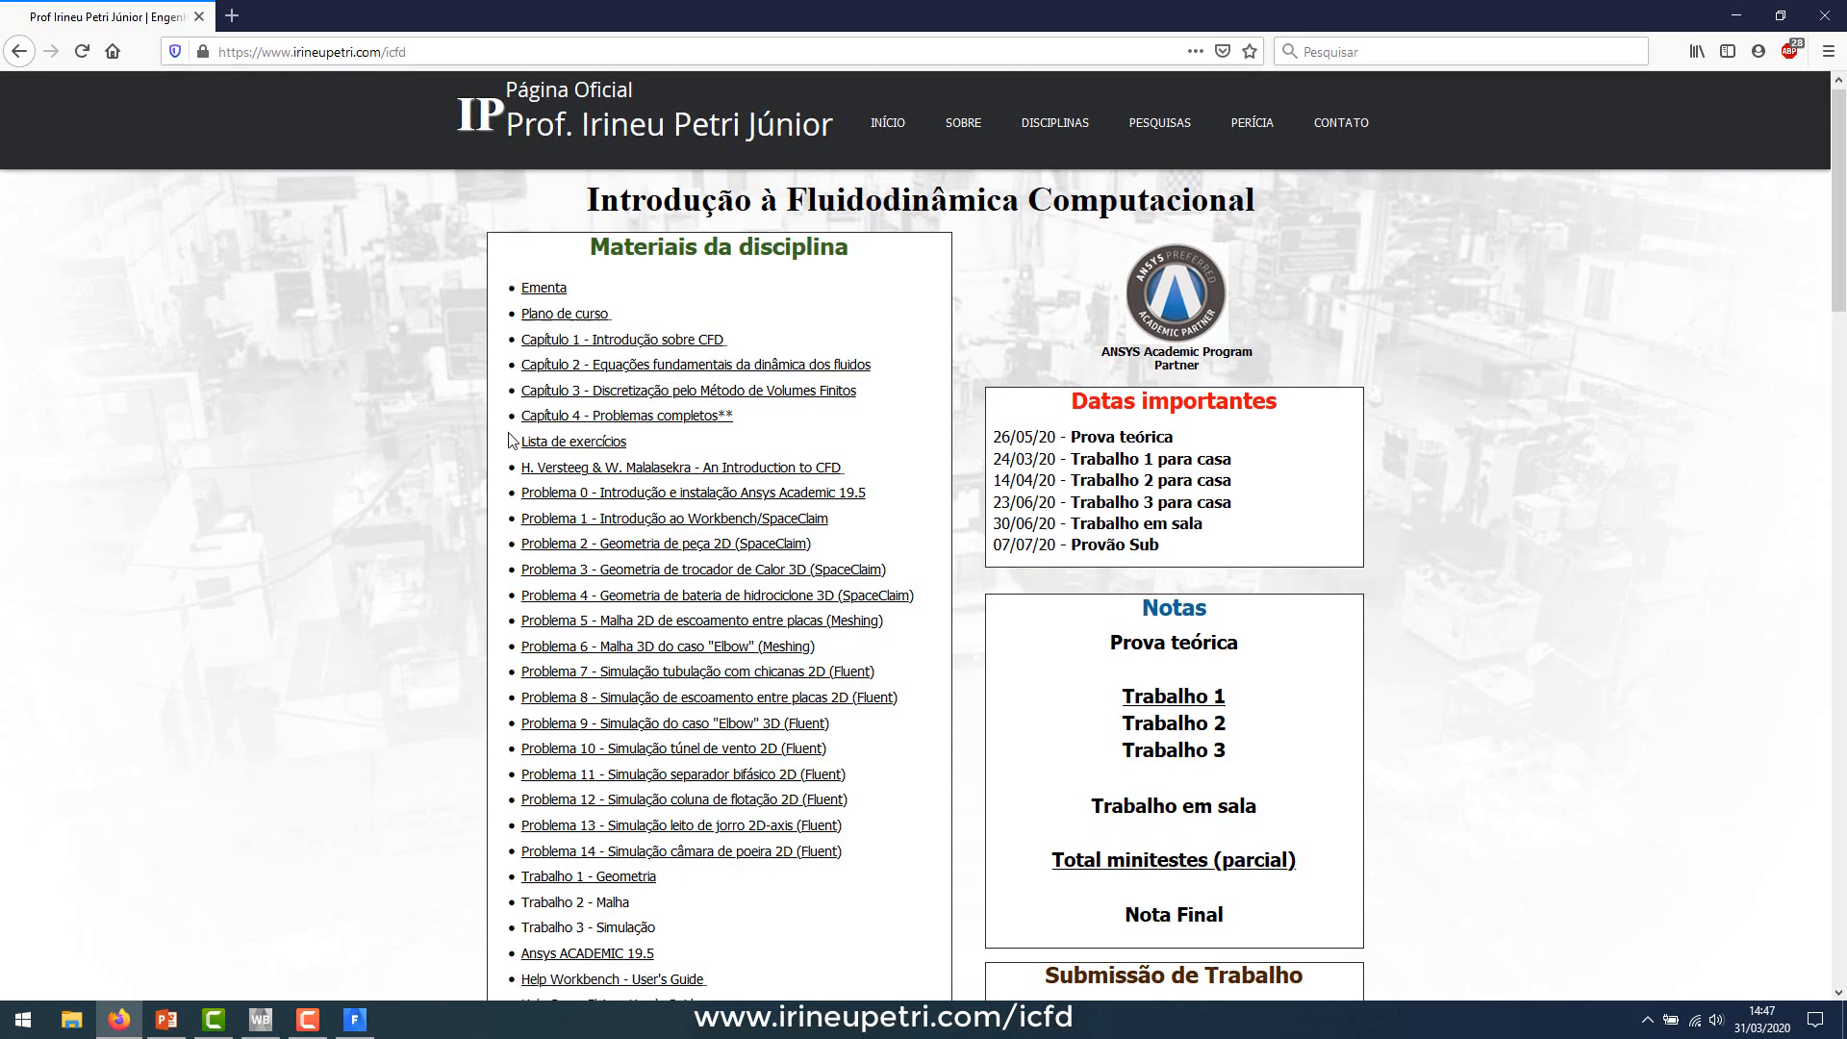
Step: Look through the ICFD course page's material links and the video lessons for Problems 1 to 14
scroll(683, 262, down, 2)
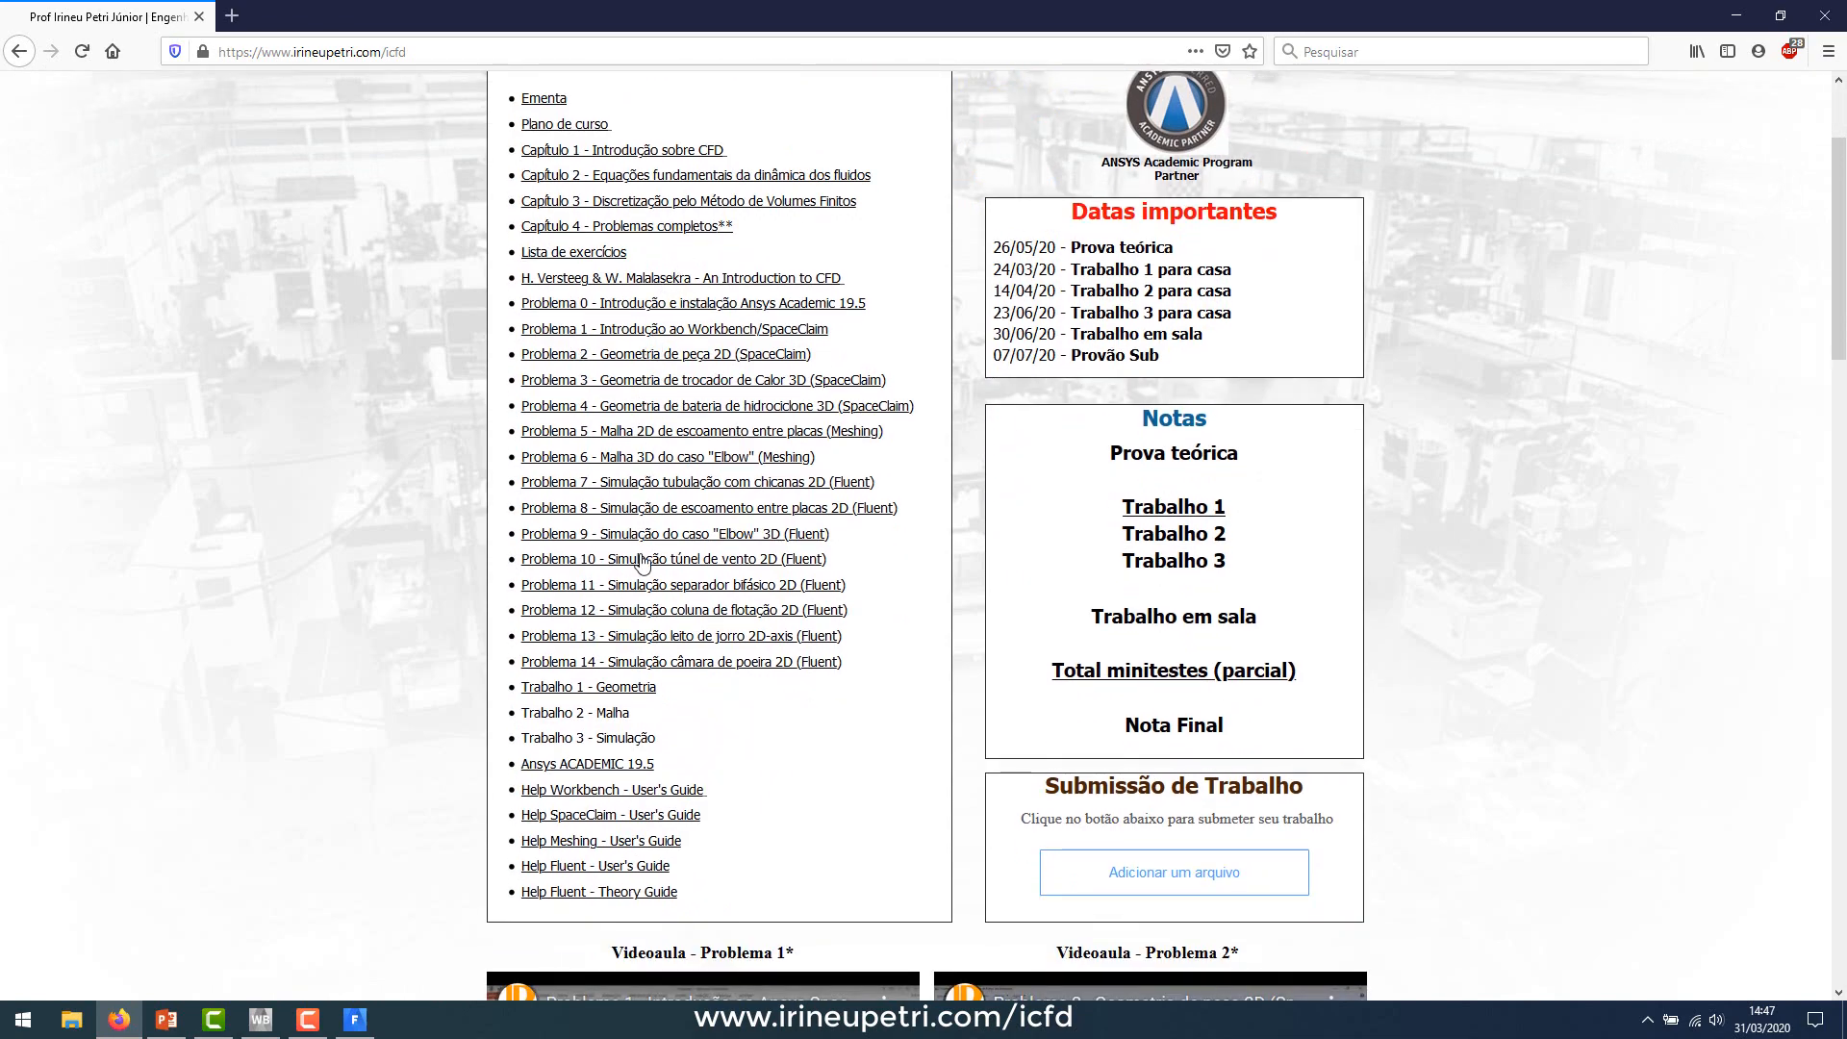
scroll(642, 596, down, 5)
scroll(321, 501, down, 12)
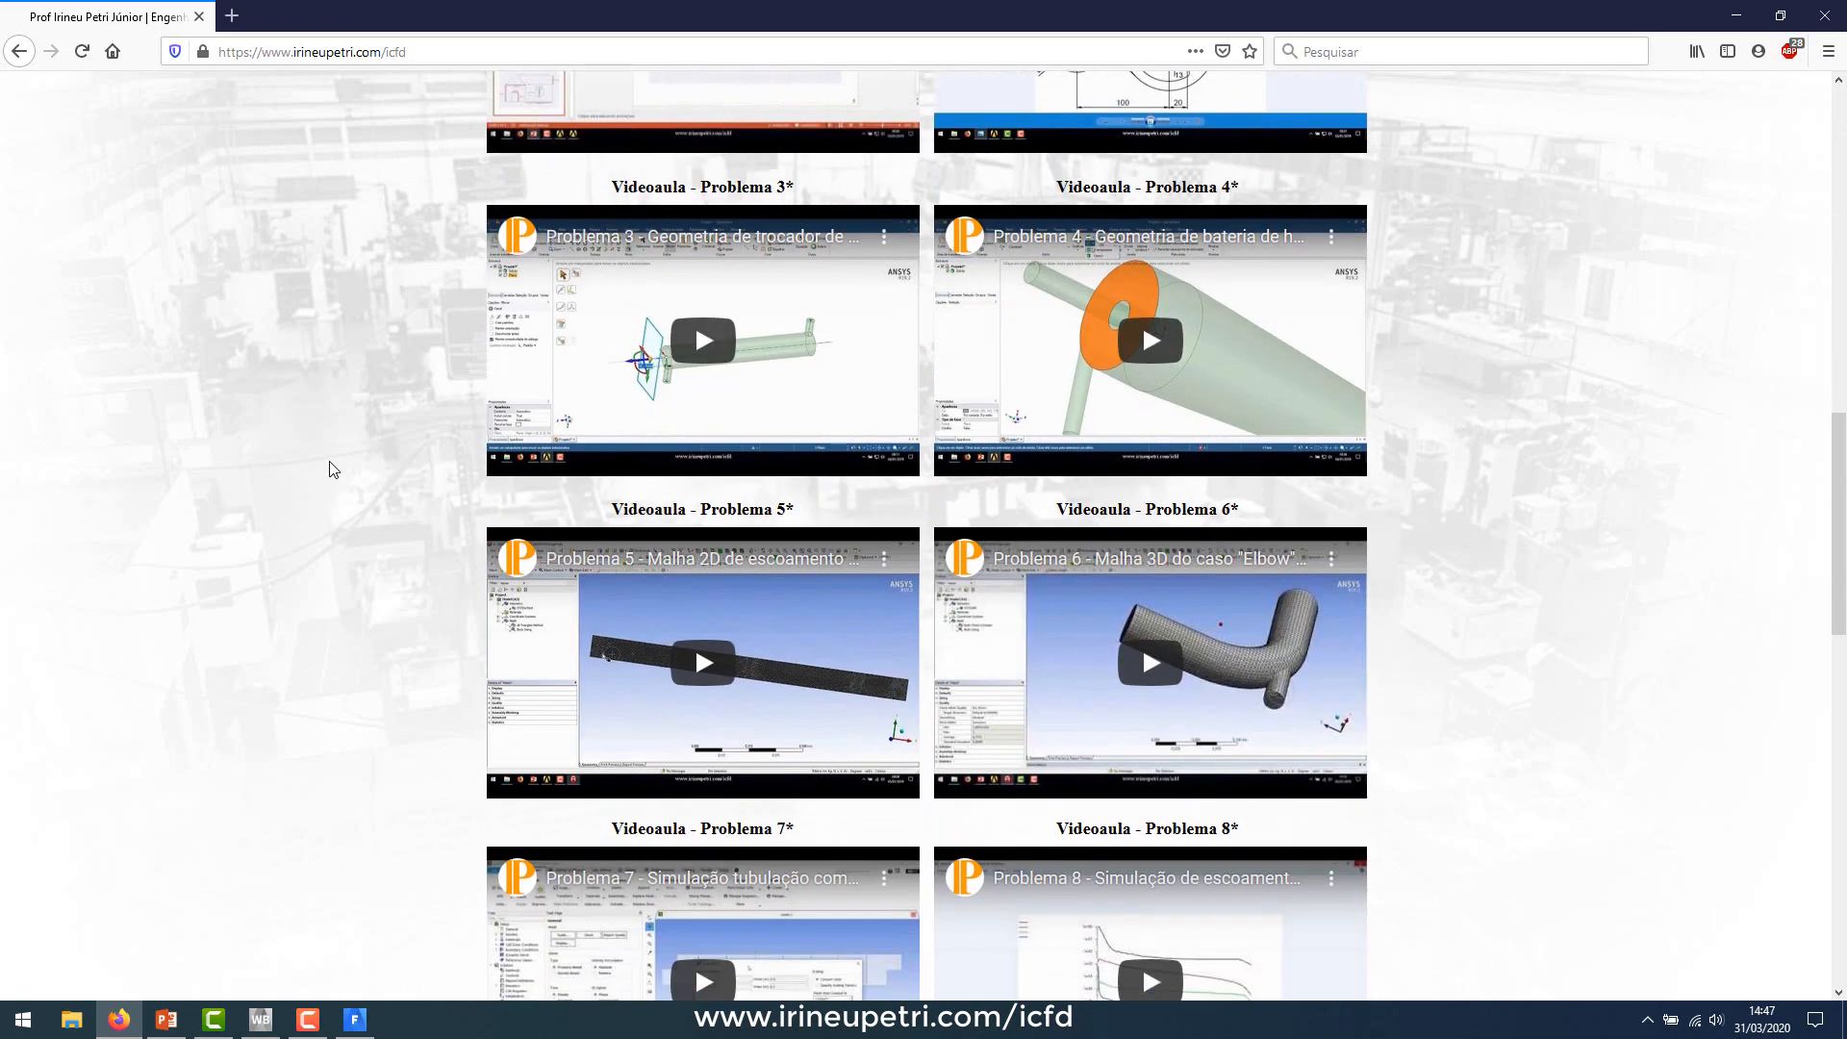
scroll(336, 438, up, 6)
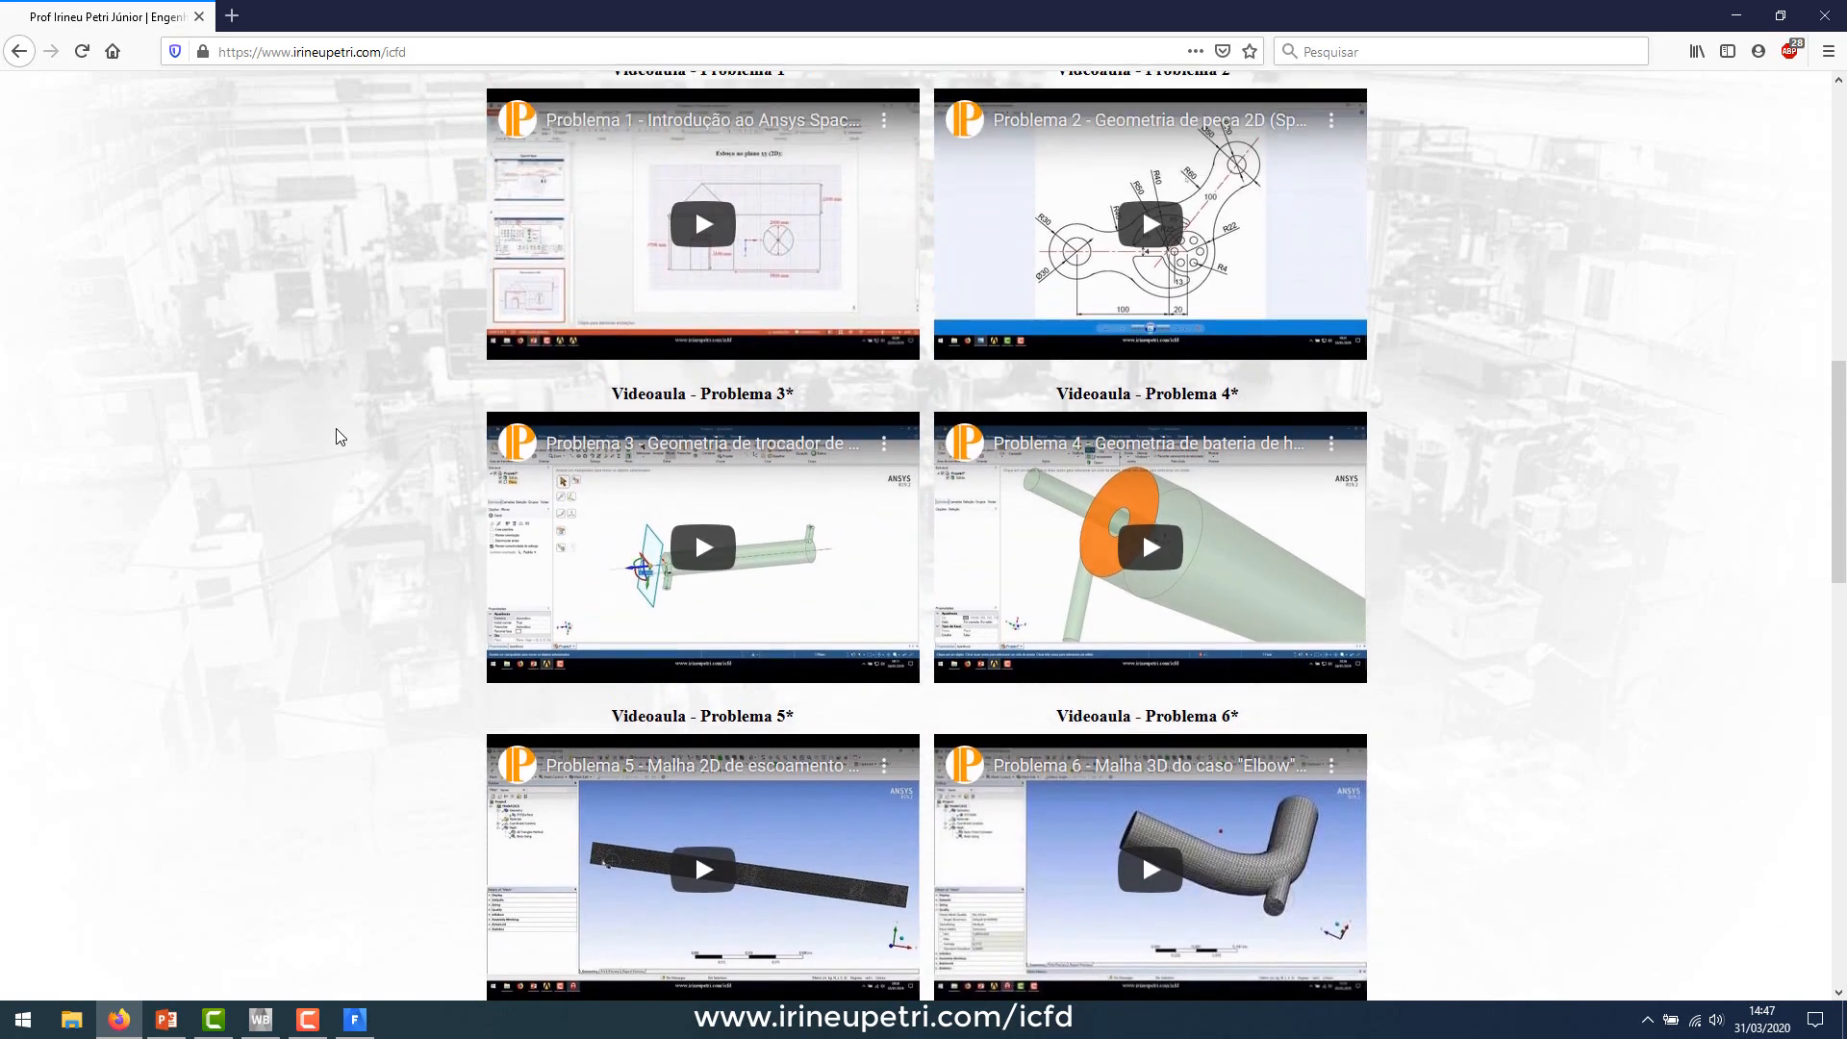
scroll(339, 438, down, 7)
scroll(338, 435, down, 8)
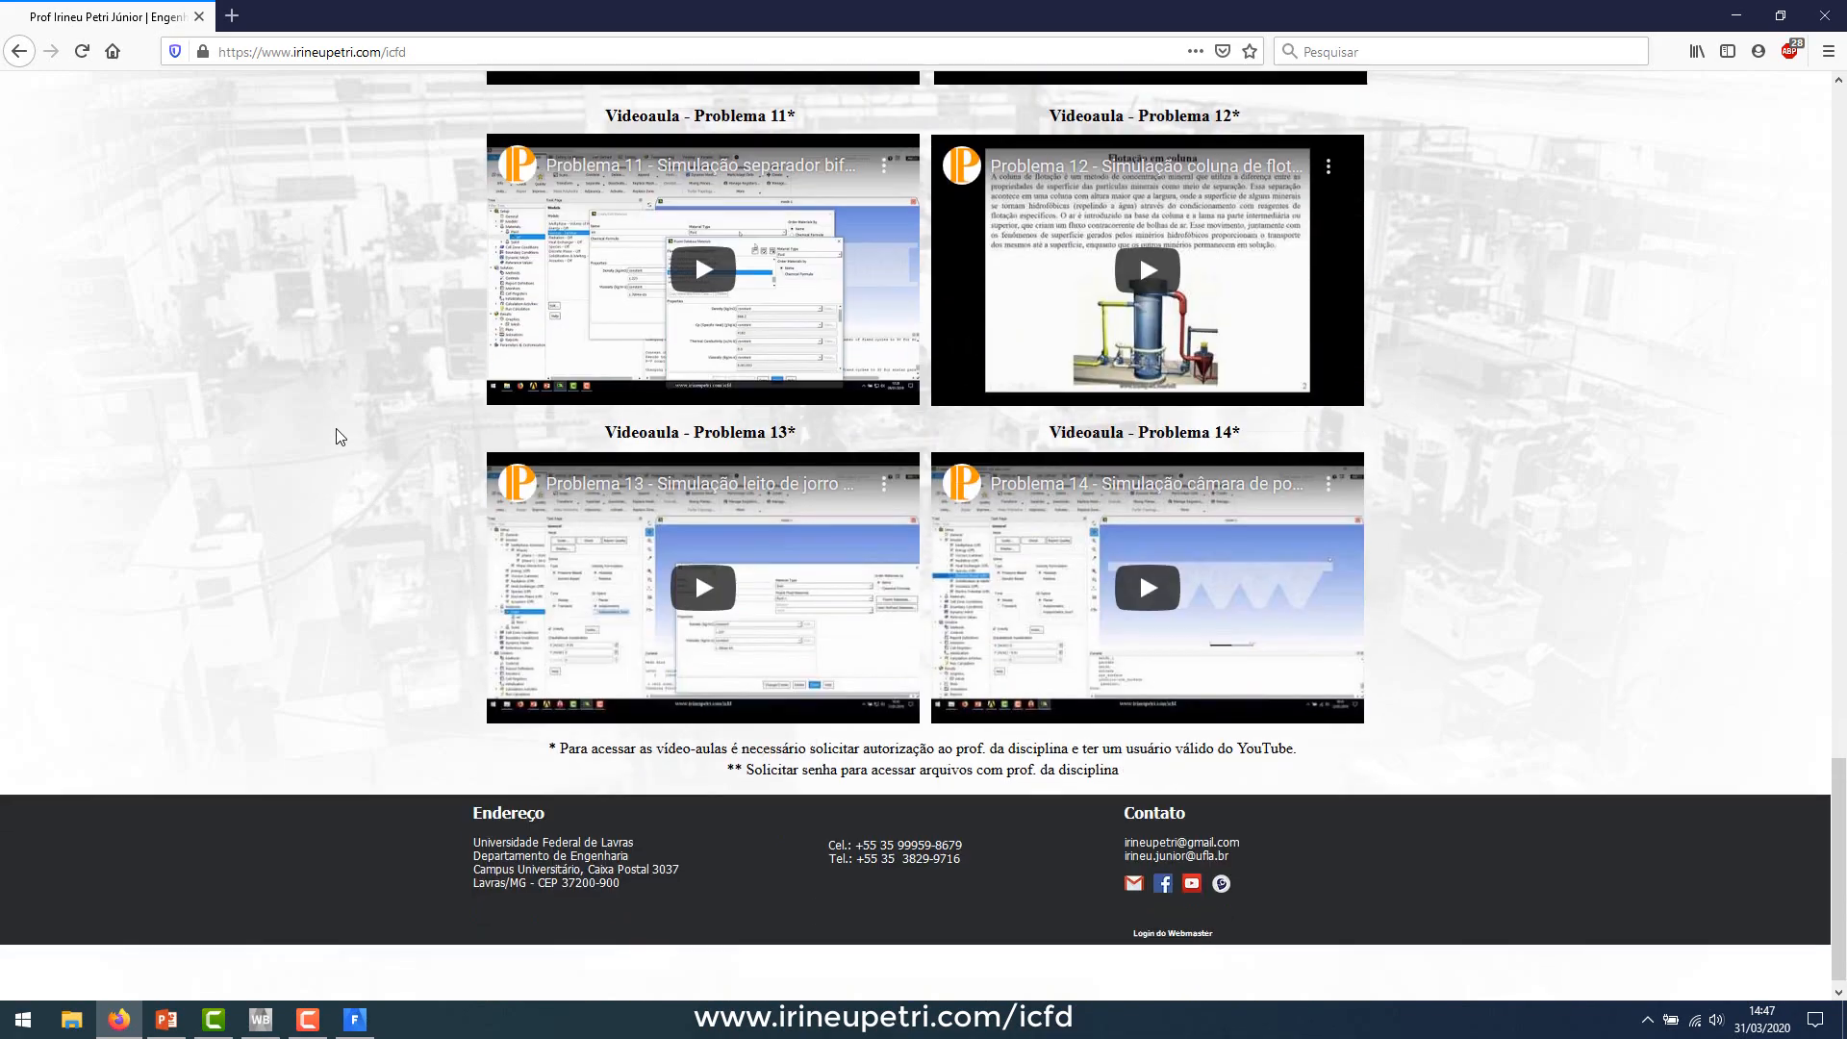
scroll(339, 436, up, 2)
scroll(336, 436, up, 3)
scroll(337, 436, down, 4)
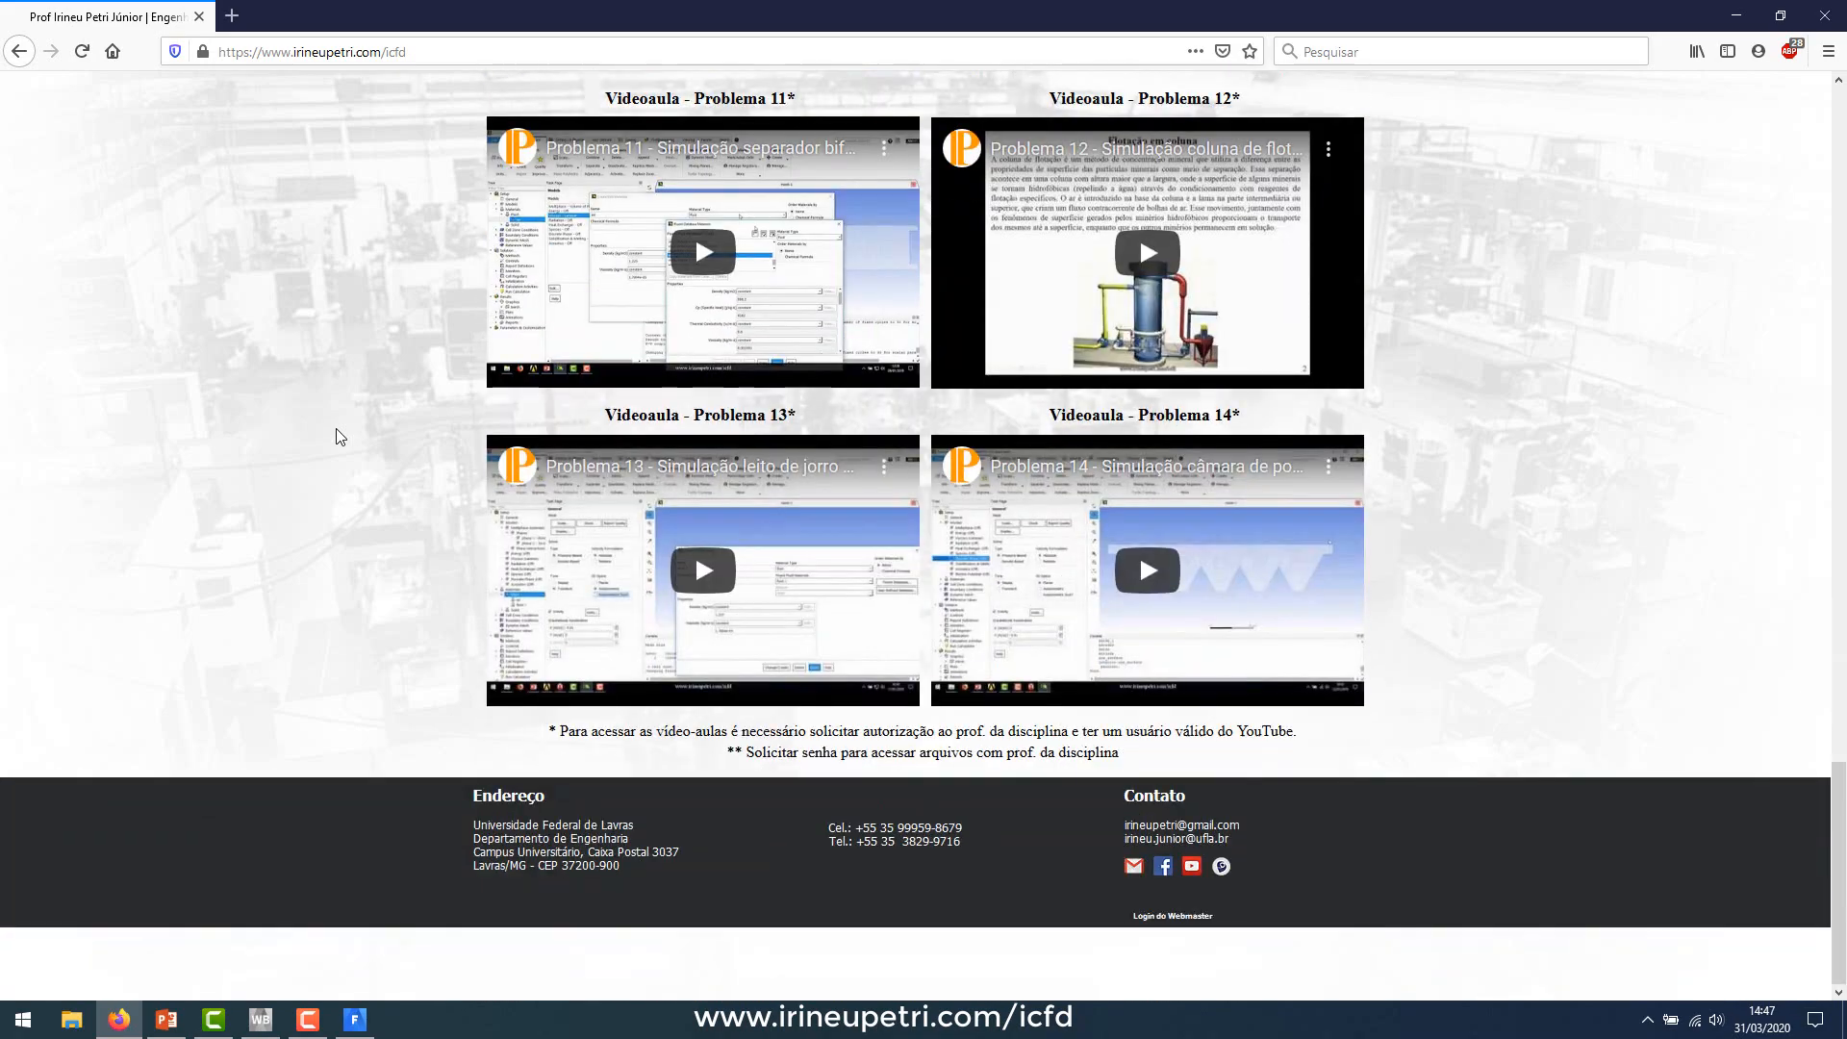
scroll(336, 436, up, 15)
scroll(338, 437, up, 7)
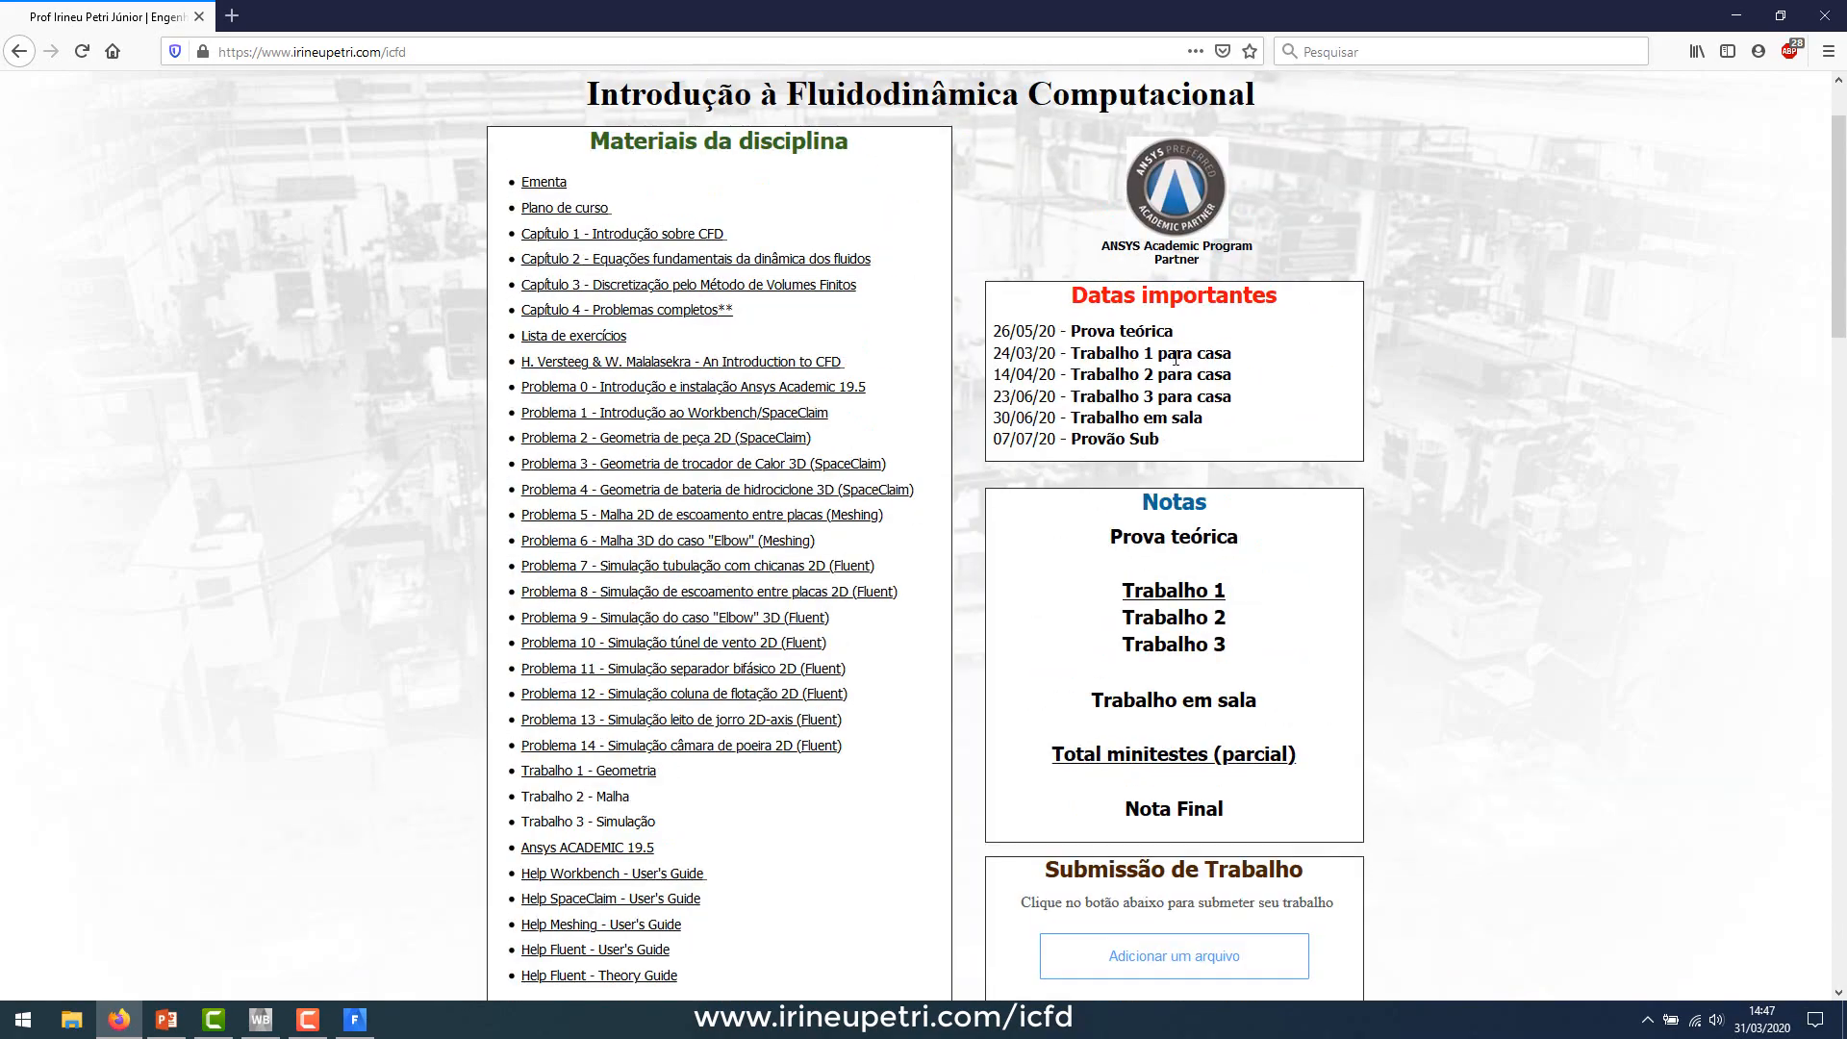
Step: Review the Workbench, SpaceClaim, Meshing and Fluent help guide links on the course page and switch back to Fluent
scroll(705, 635, down, 4)
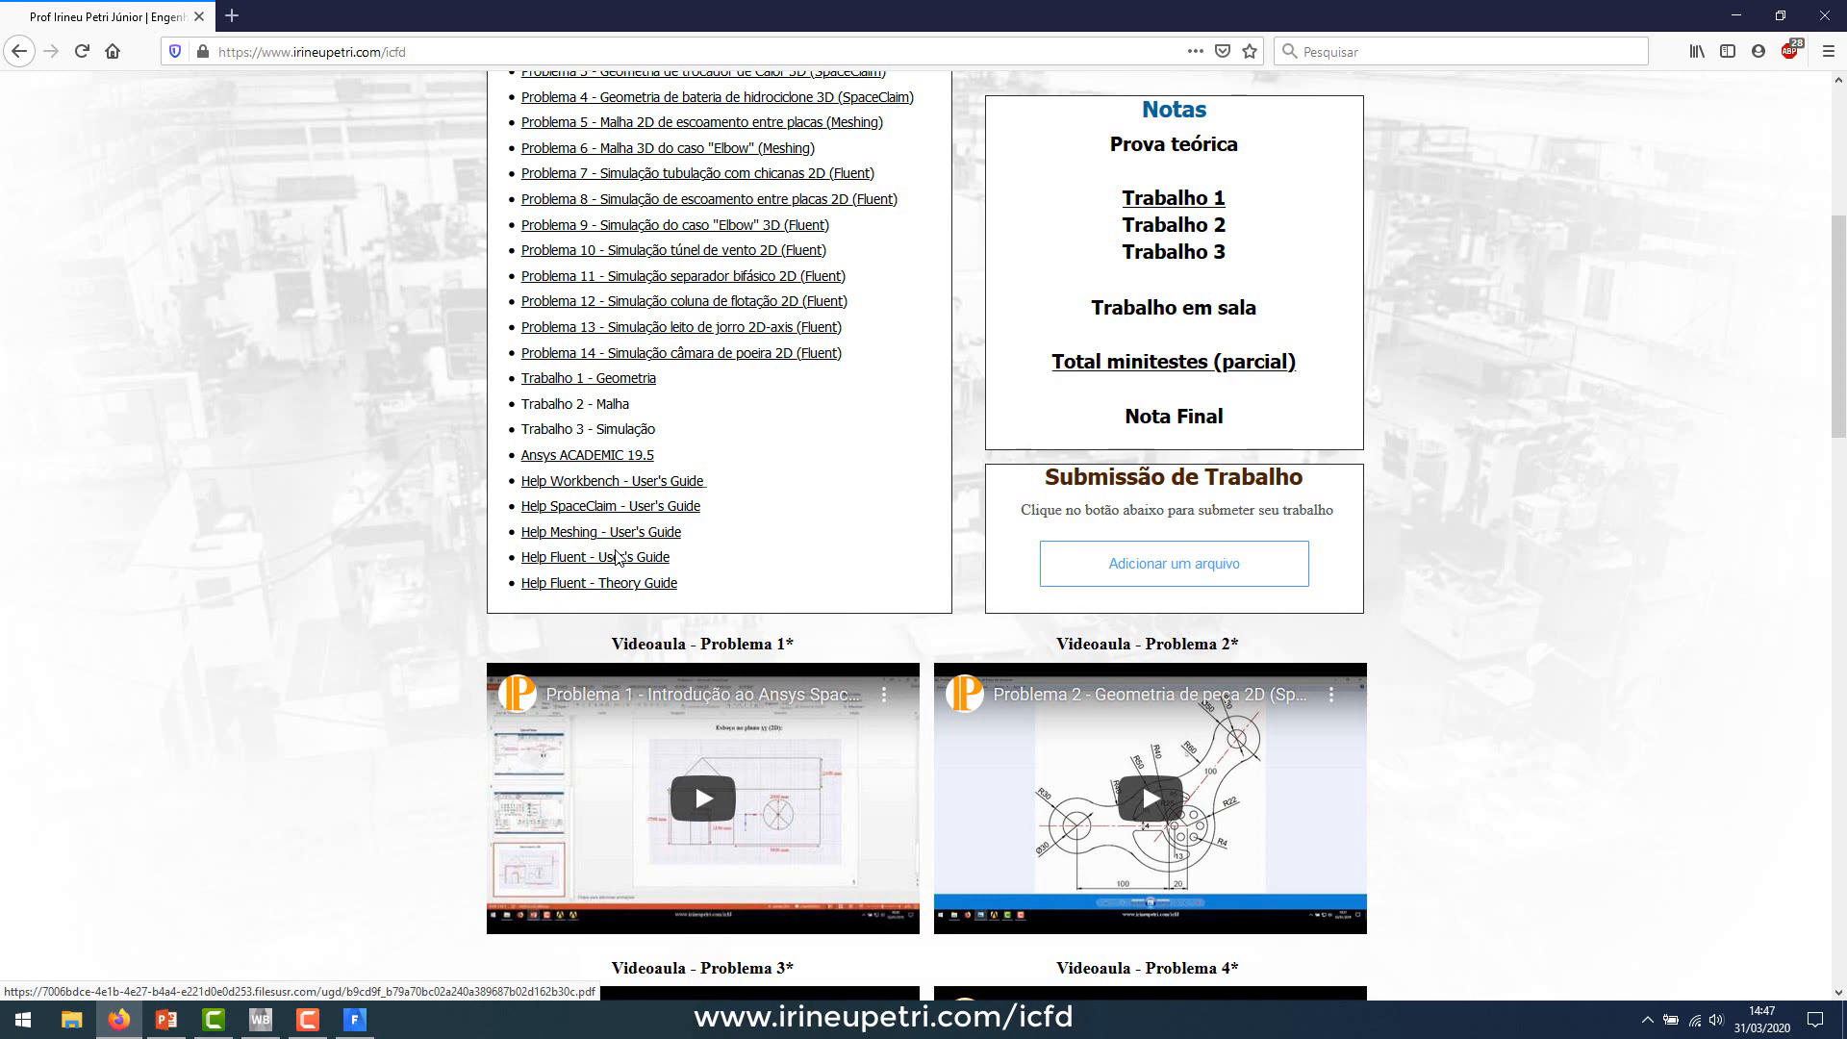
scroll(337, 511, up, 5)
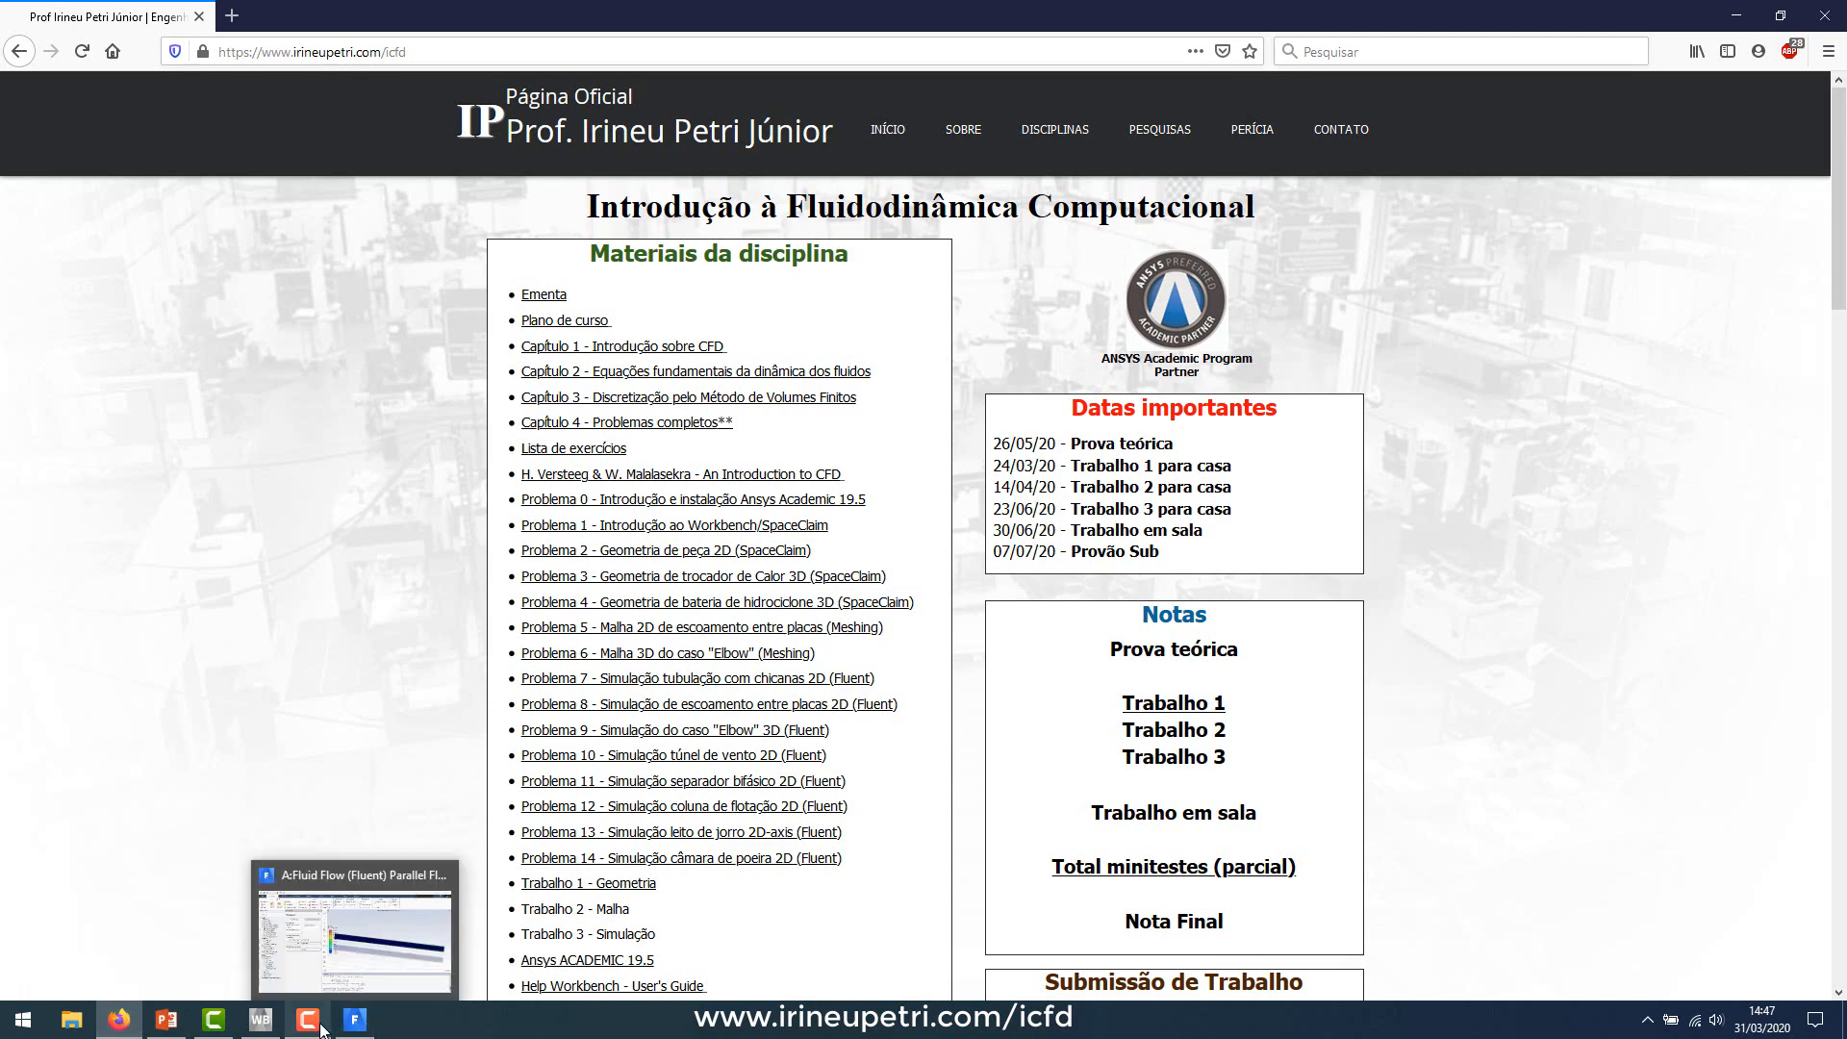
click(356, 1023)
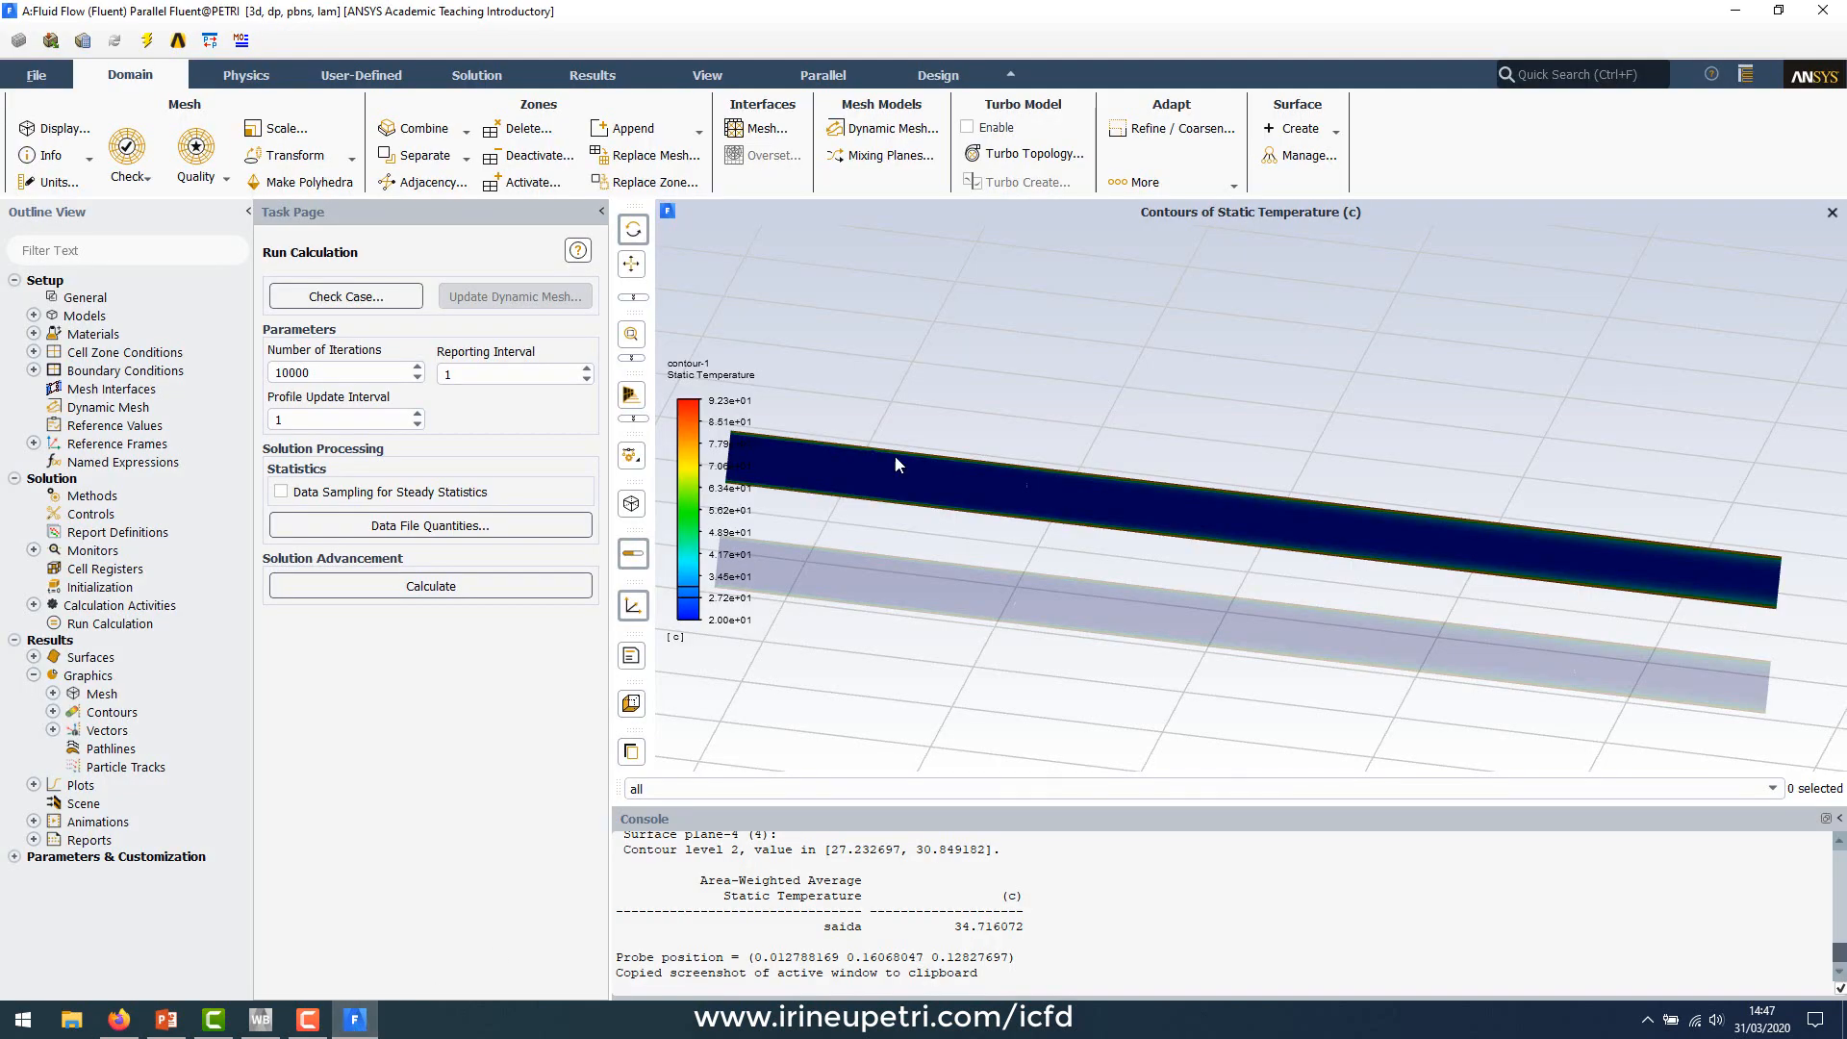